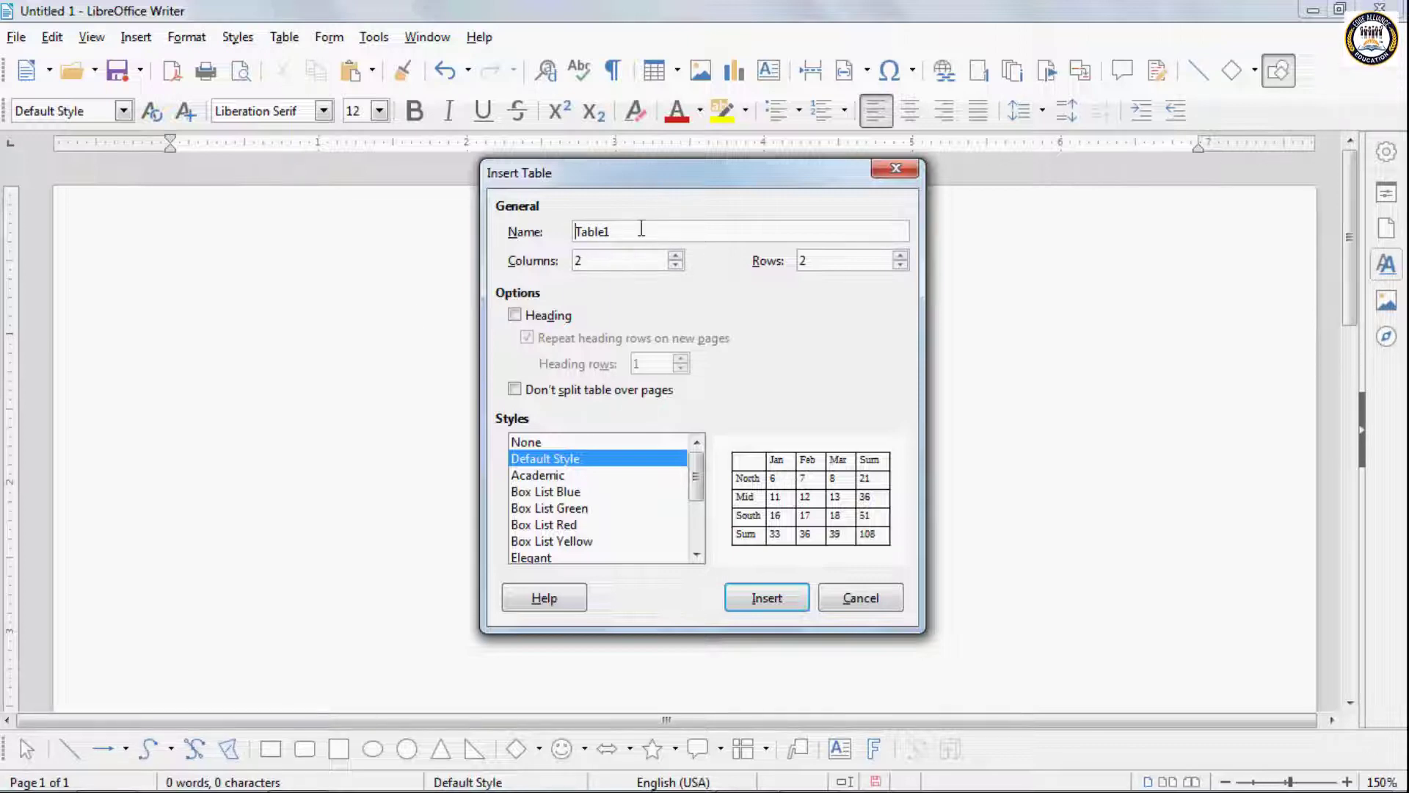
# - Set the new table's size to 5 columns and 5 rows
pyautogui.click(675, 255)
pyautogui.click(675, 255)
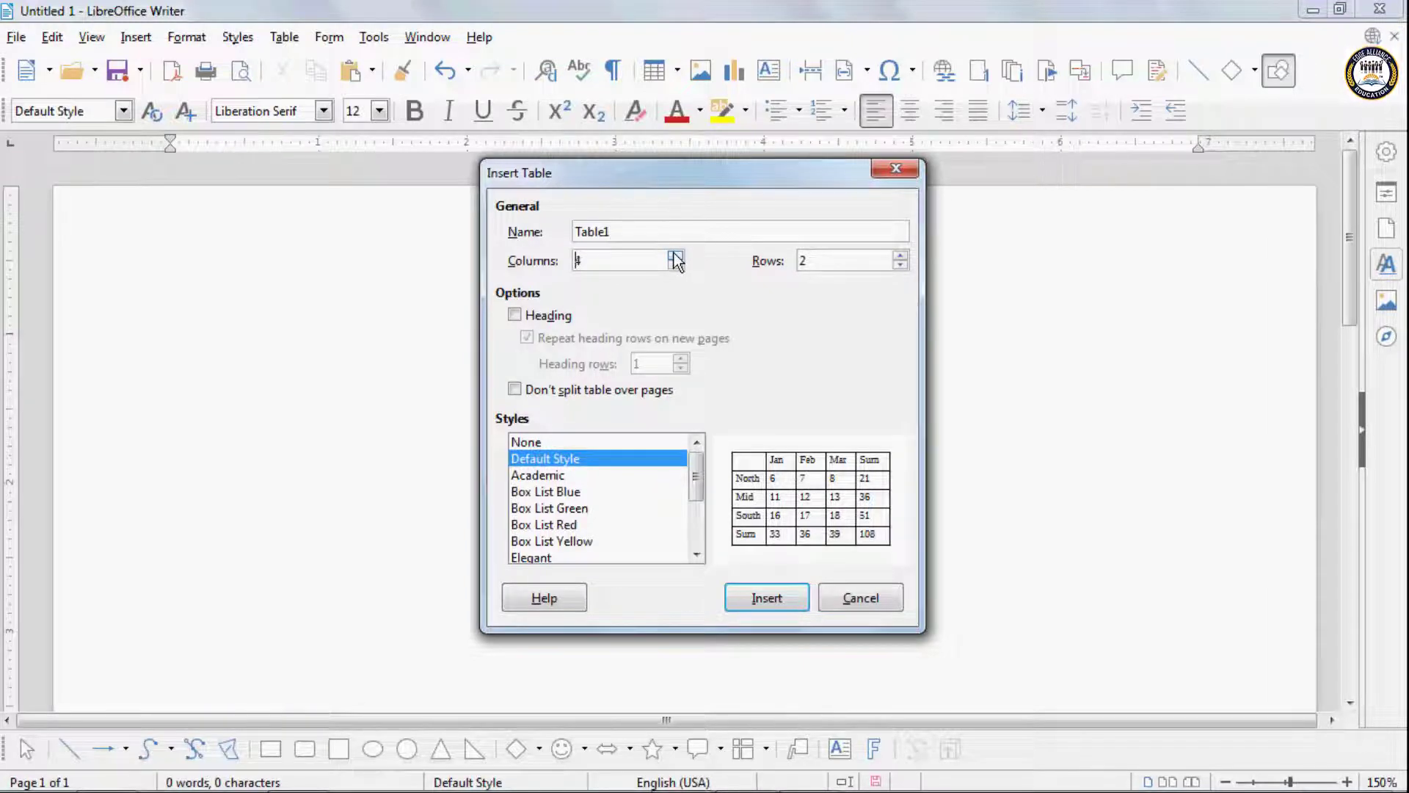
pyautogui.click(674, 256)
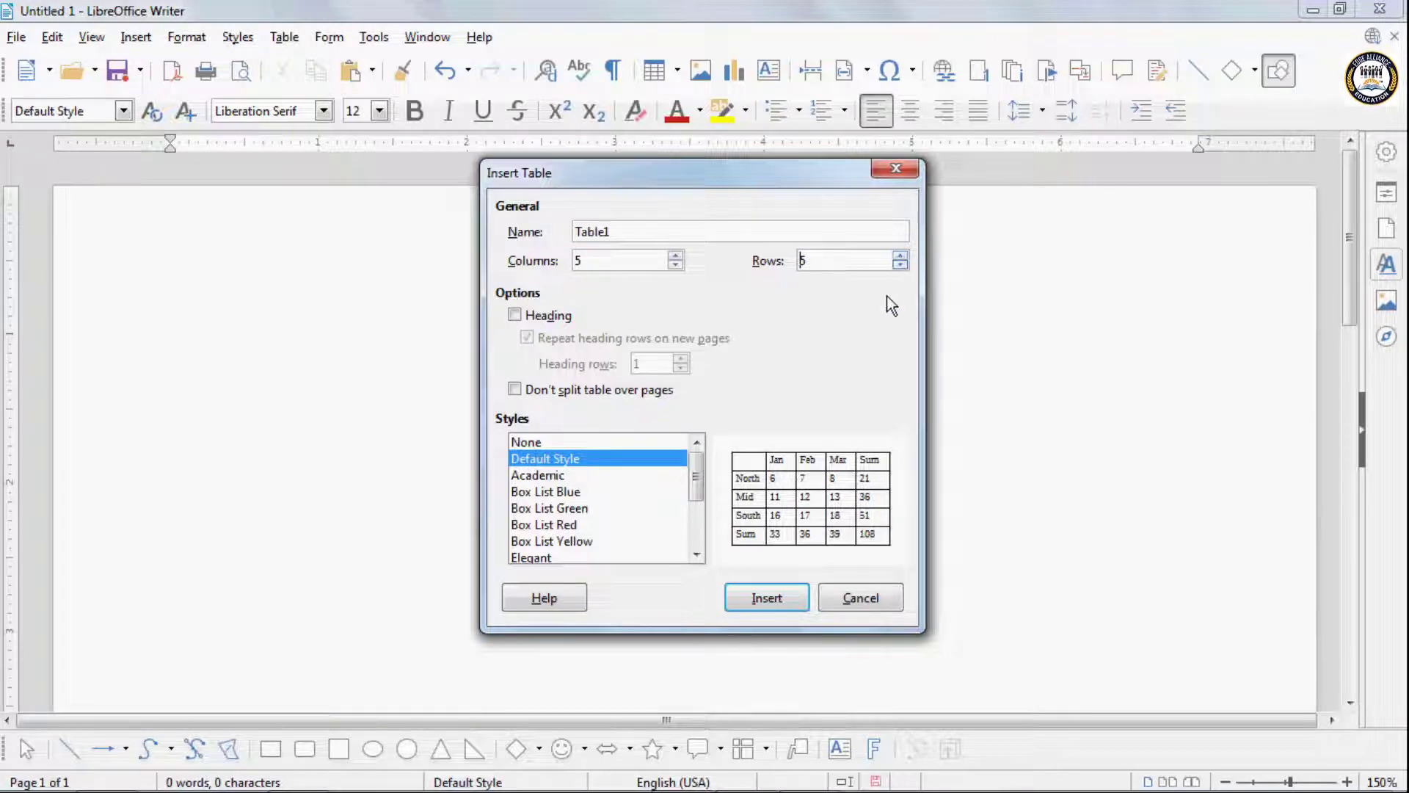
# - Preview several table styles, including Academic, Box List Blue, Box List Red, Elegant, Financial and Box List Green
pyautogui.click(553, 478)
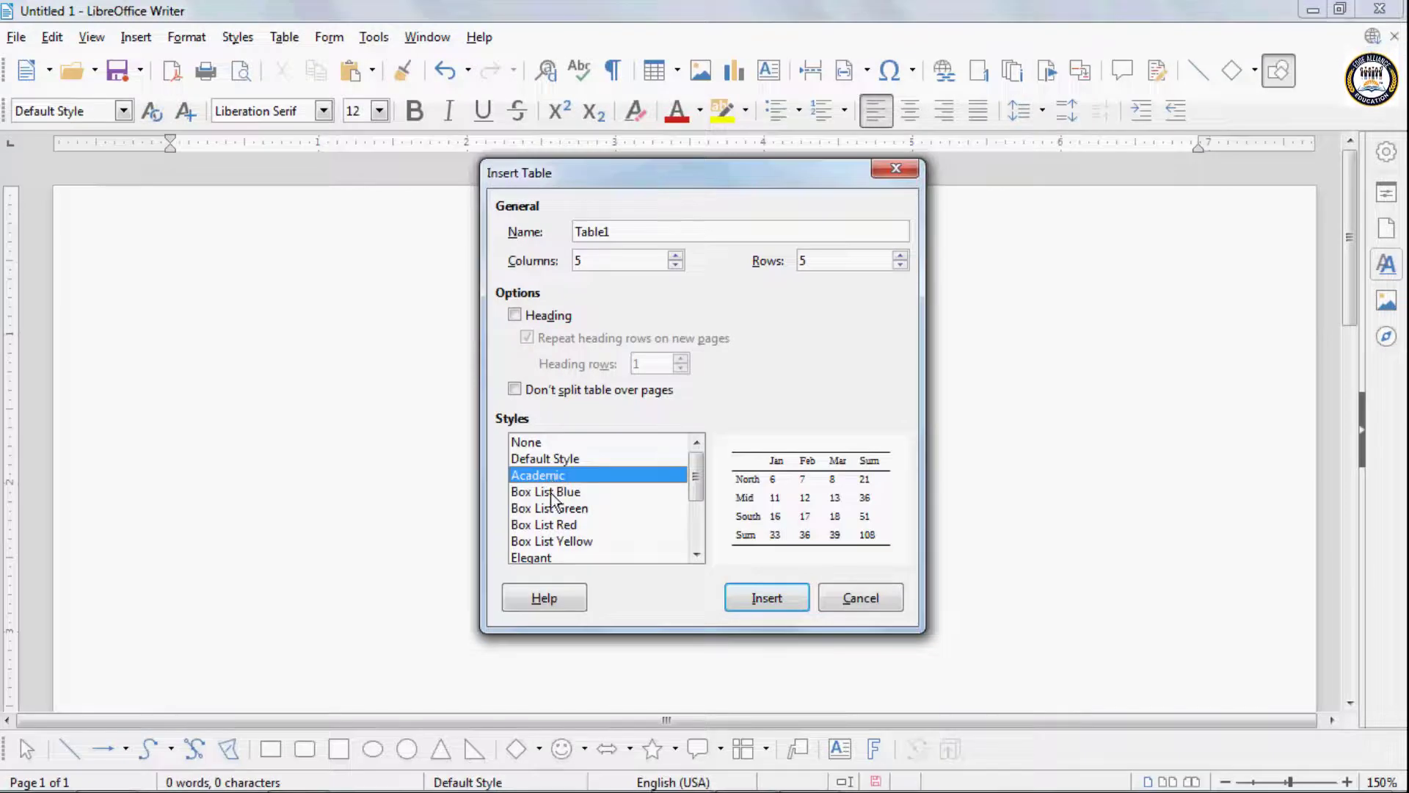
pyautogui.click(549, 491)
pyautogui.click(548, 524)
pyautogui.click(548, 557)
pyautogui.scroll(-1, 548, 554)
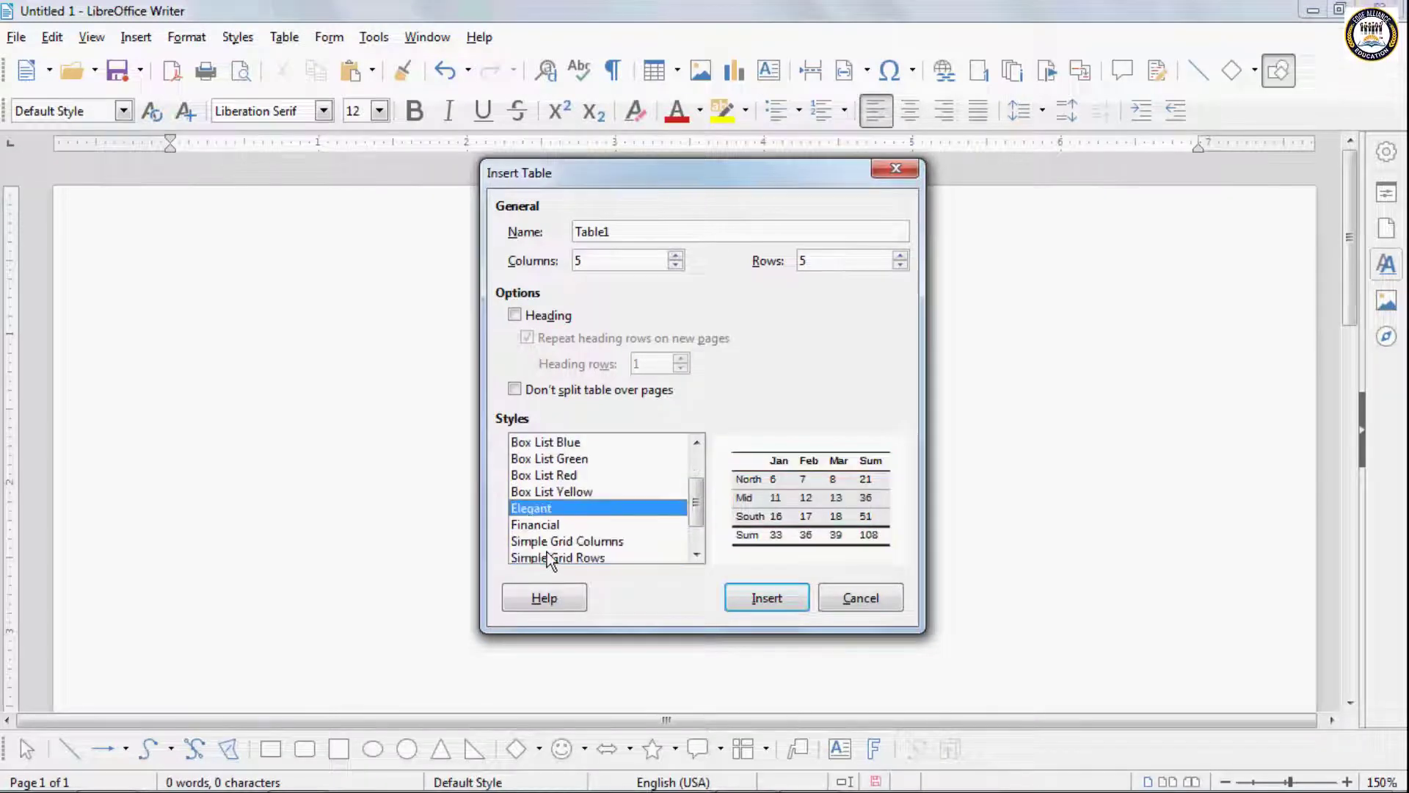
pyautogui.click(547, 556)
pyautogui.click(540, 523)
pyautogui.click(540, 492)
pyautogui.click(540, 455)
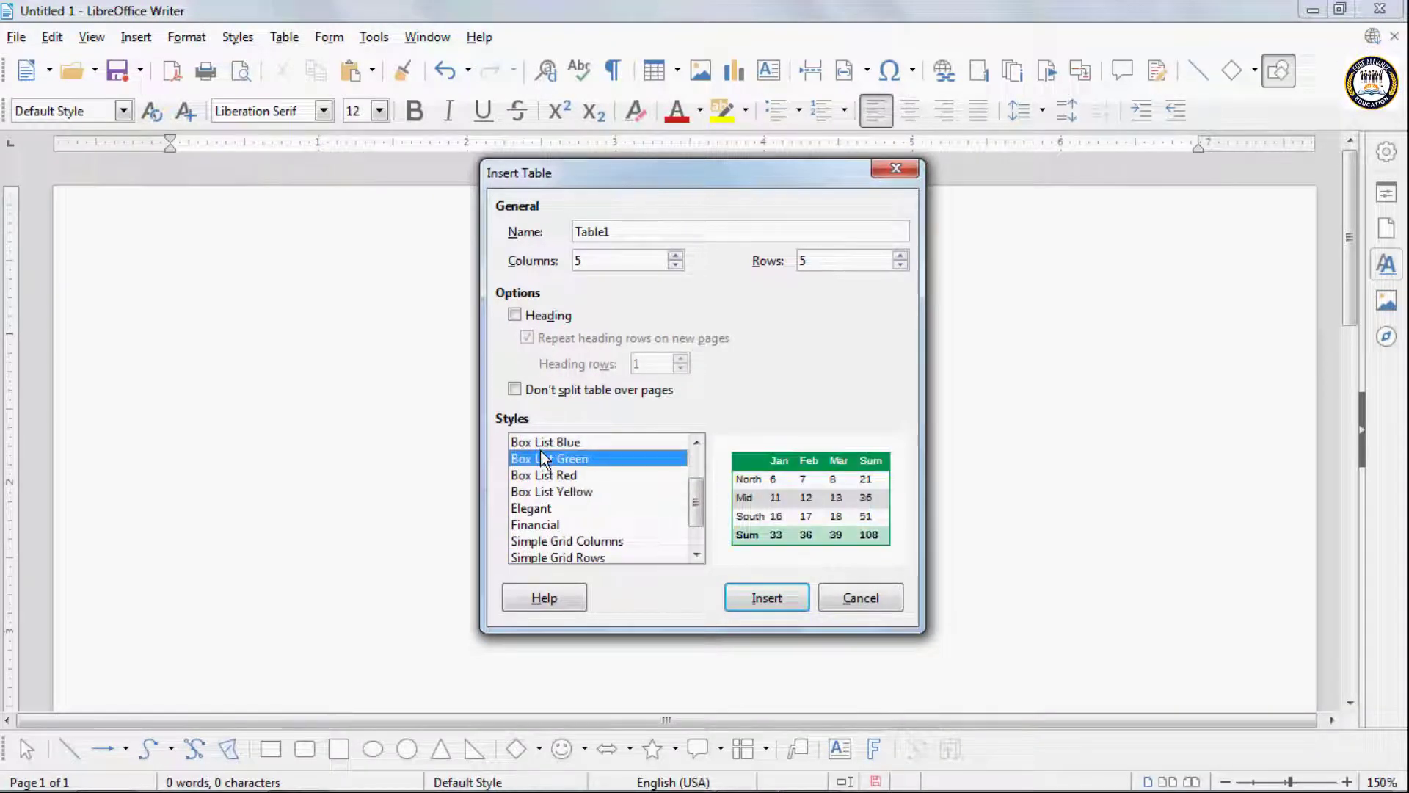
# - Choose Default Style for the table and insert it into the document
pyautogui.moveTo(695, 499); pyautogui.dragTo(694, 456)
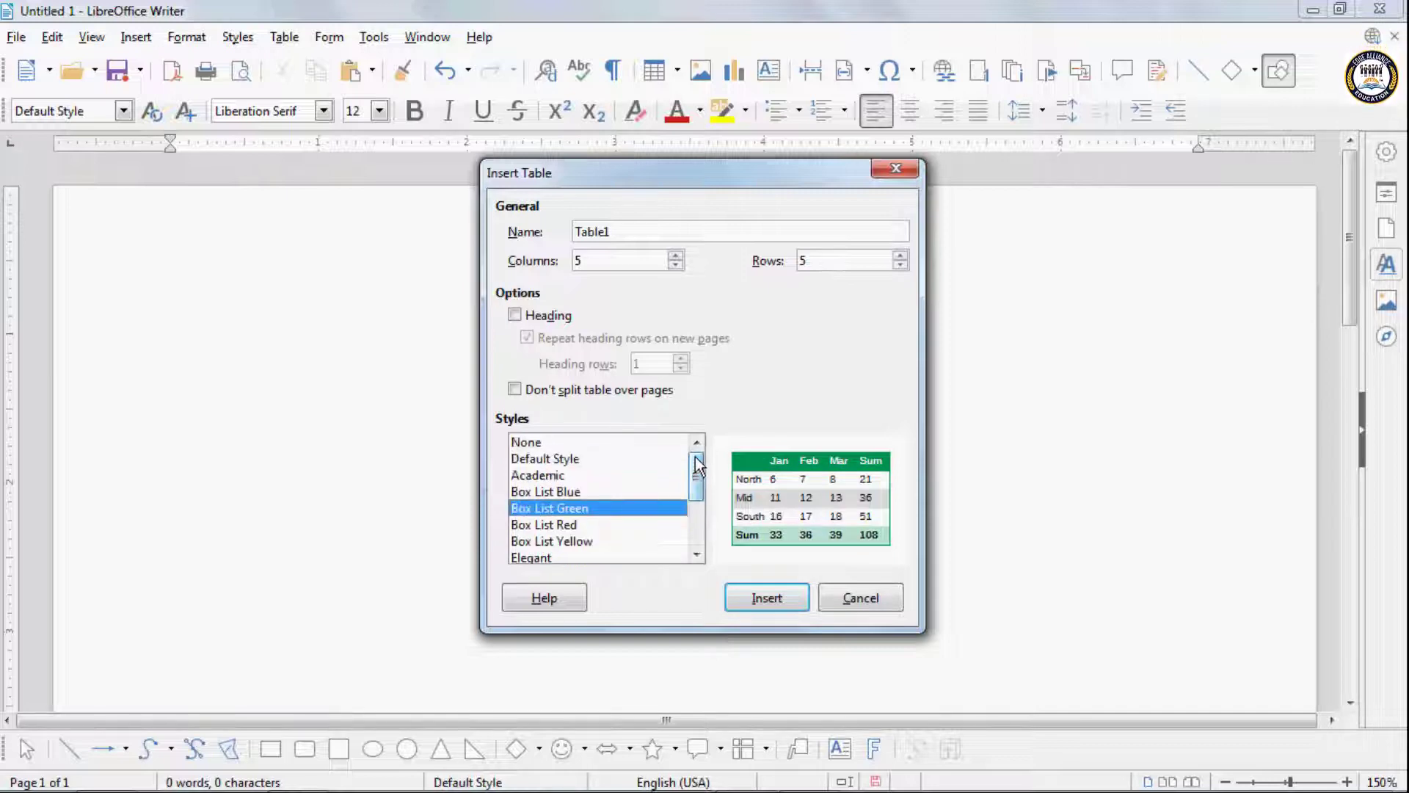
pyautogui.click(552, 460)
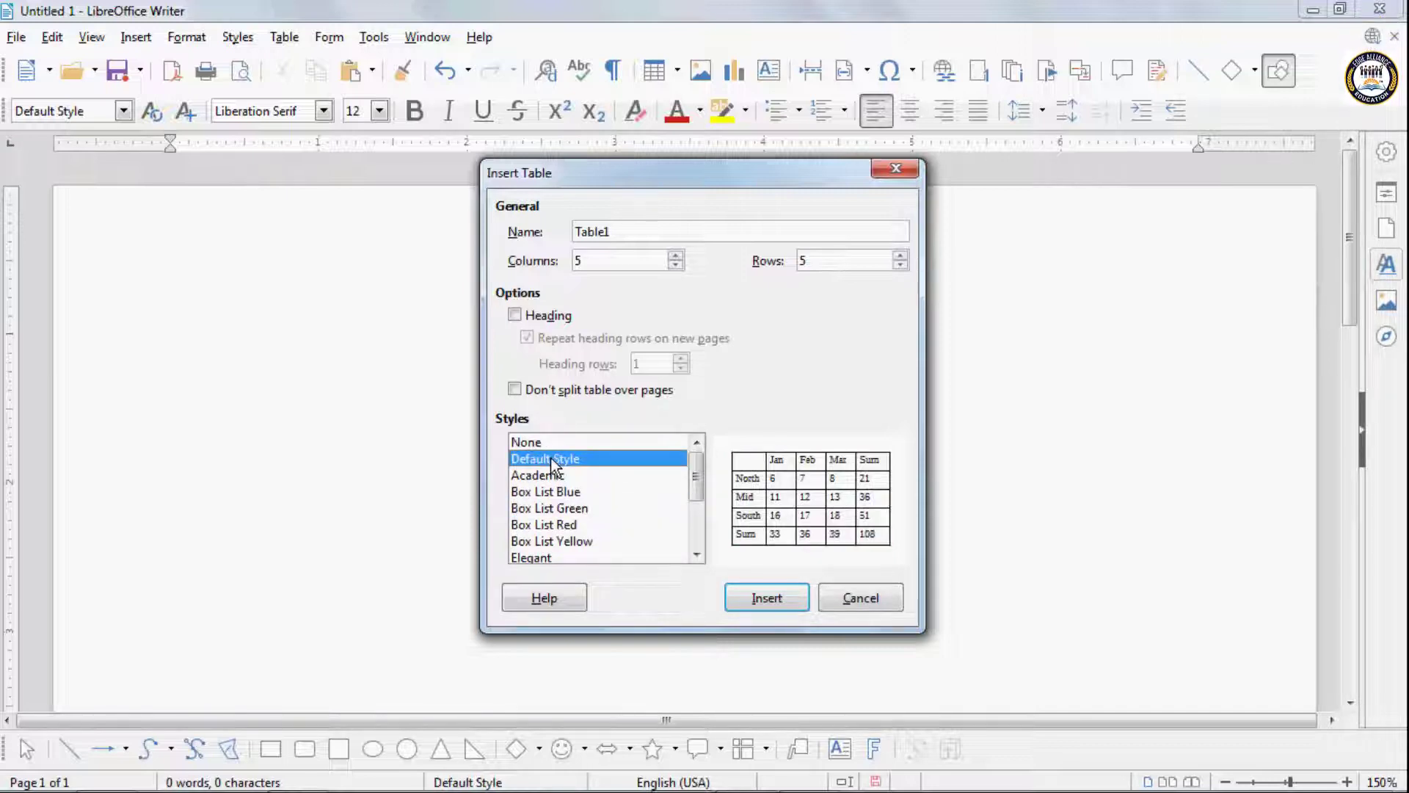
pyautogui.click(755, 601)
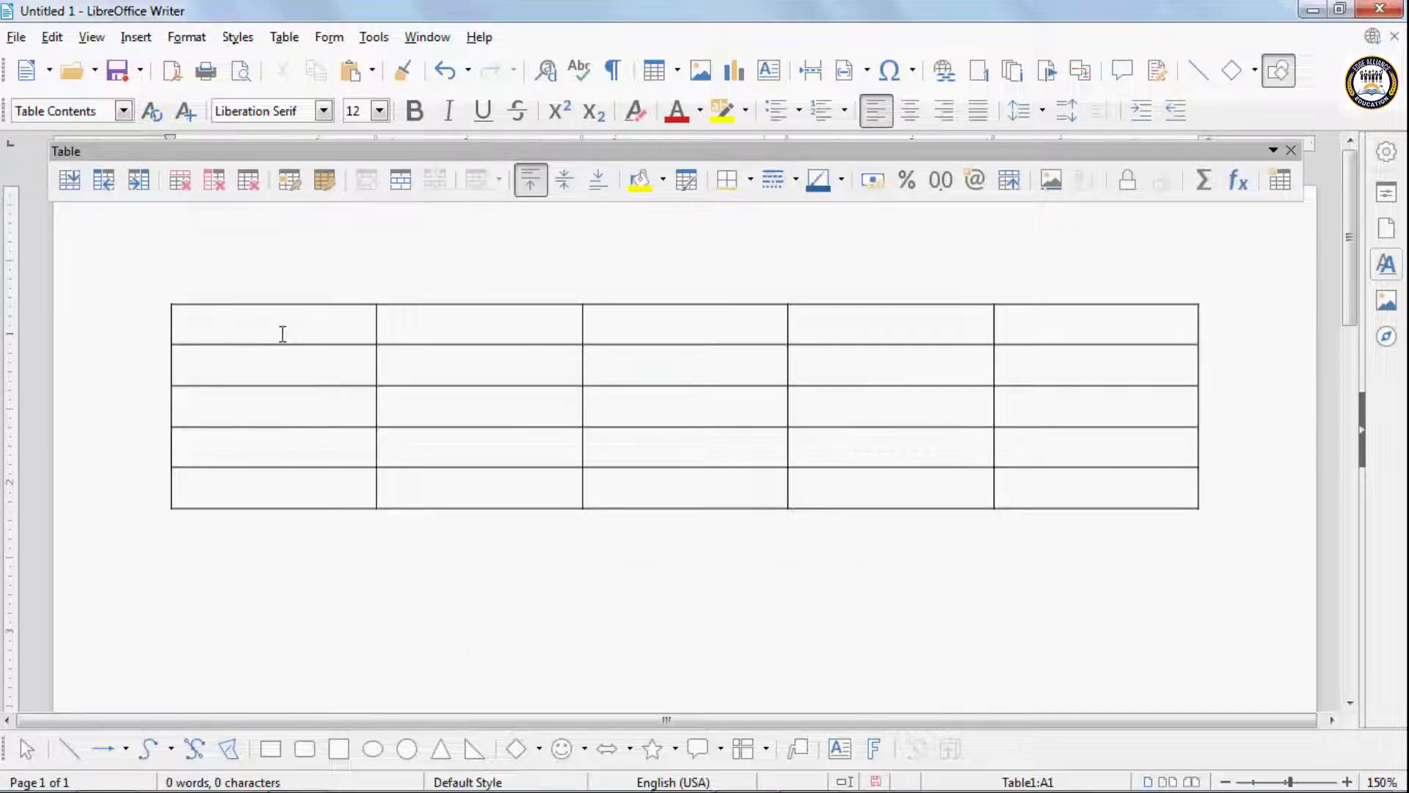
# - Fill the table's header row with Name, Hindi, English, Math and Art
pyautogui.write('Name ')
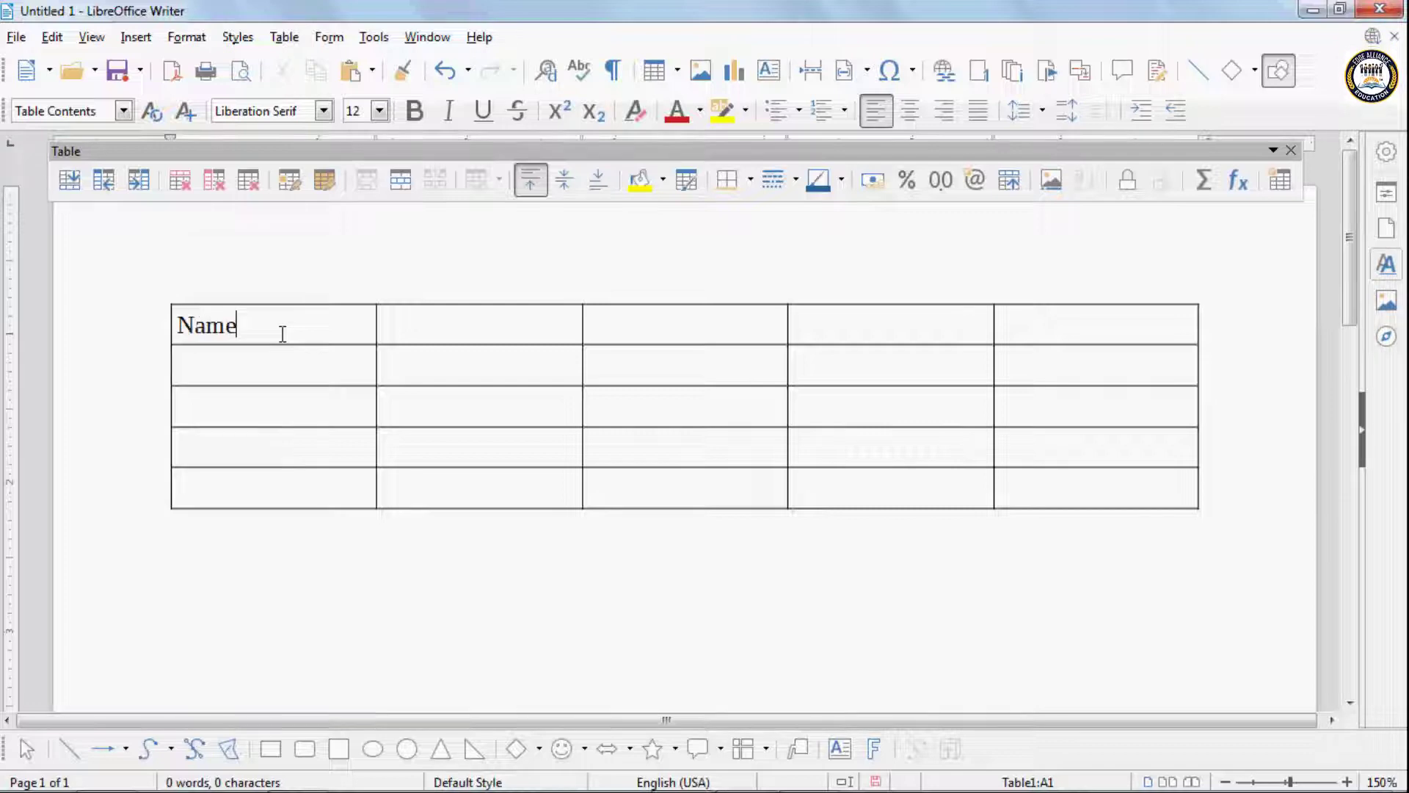
pyautogui.write('Hindi ')
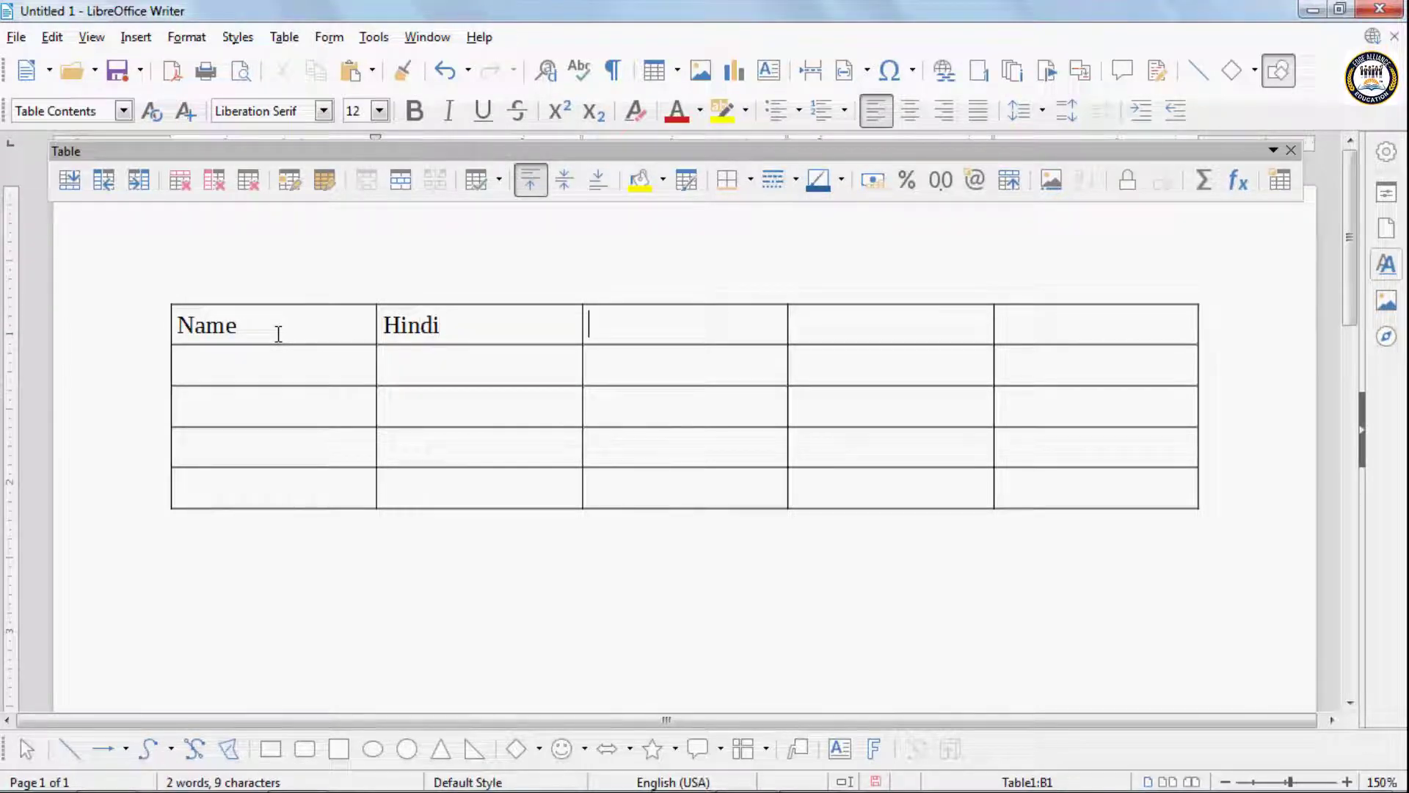
pyautogui.write('Engl')
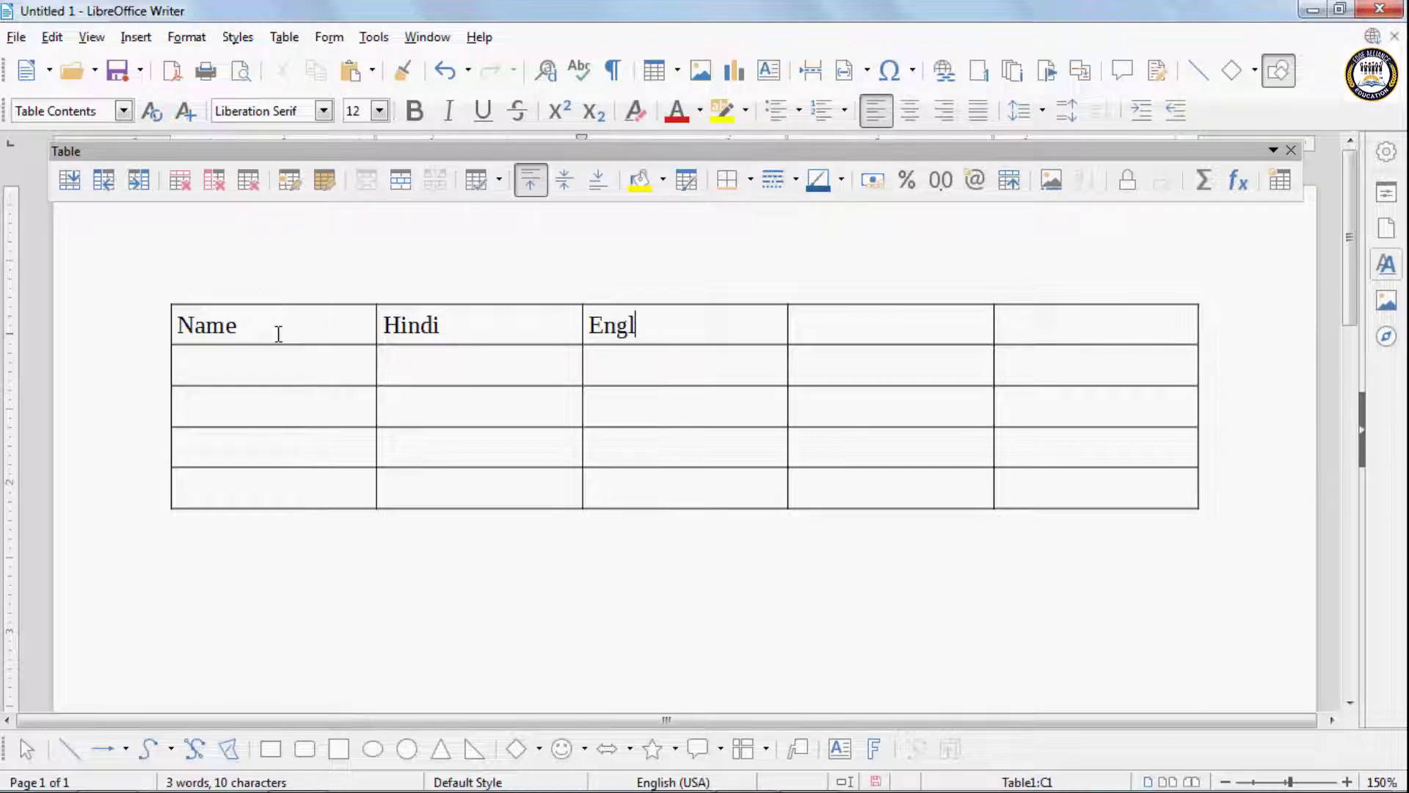
pyautogui.write('ish')
pyautogui.press('Tab')
pyautogui.write('Math')
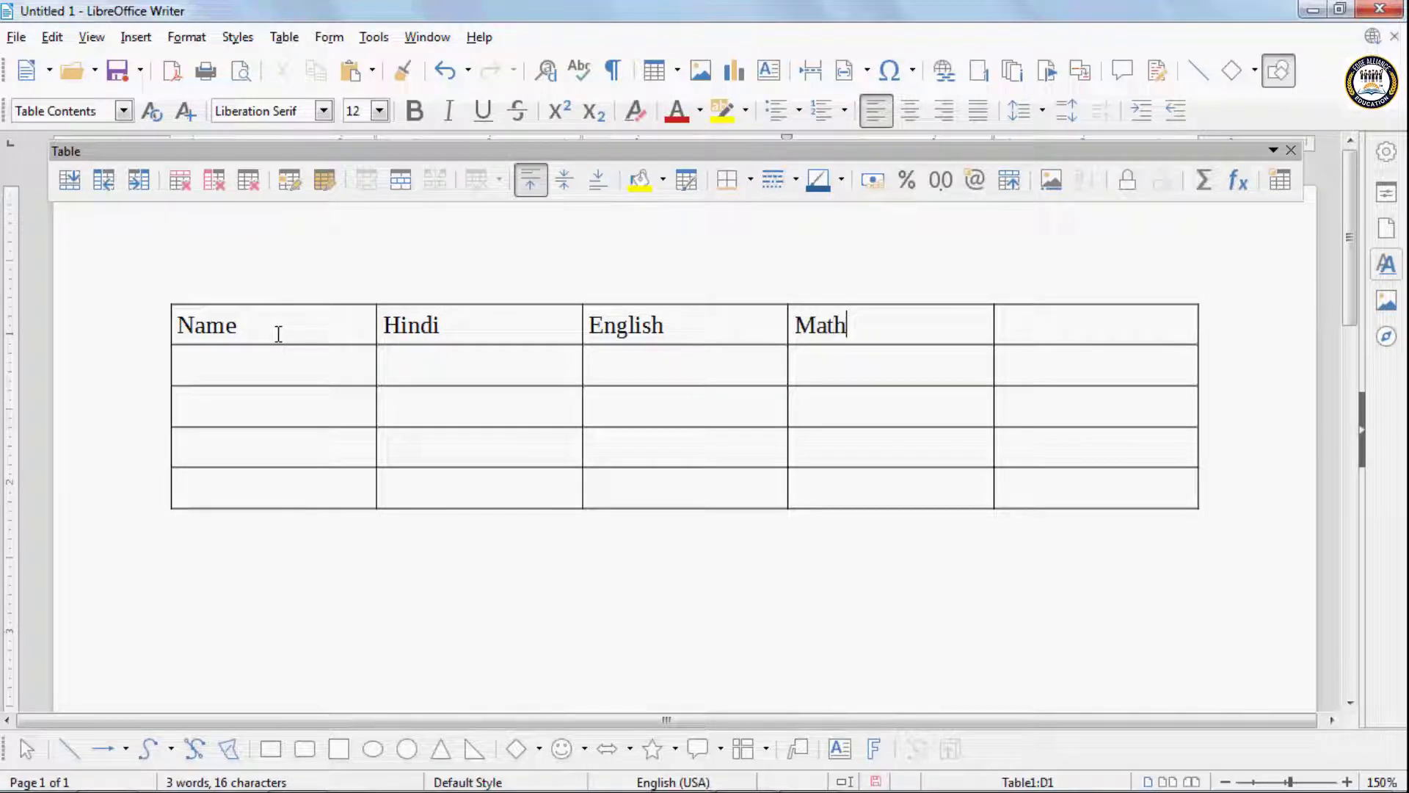
pyautogui.write('Art')
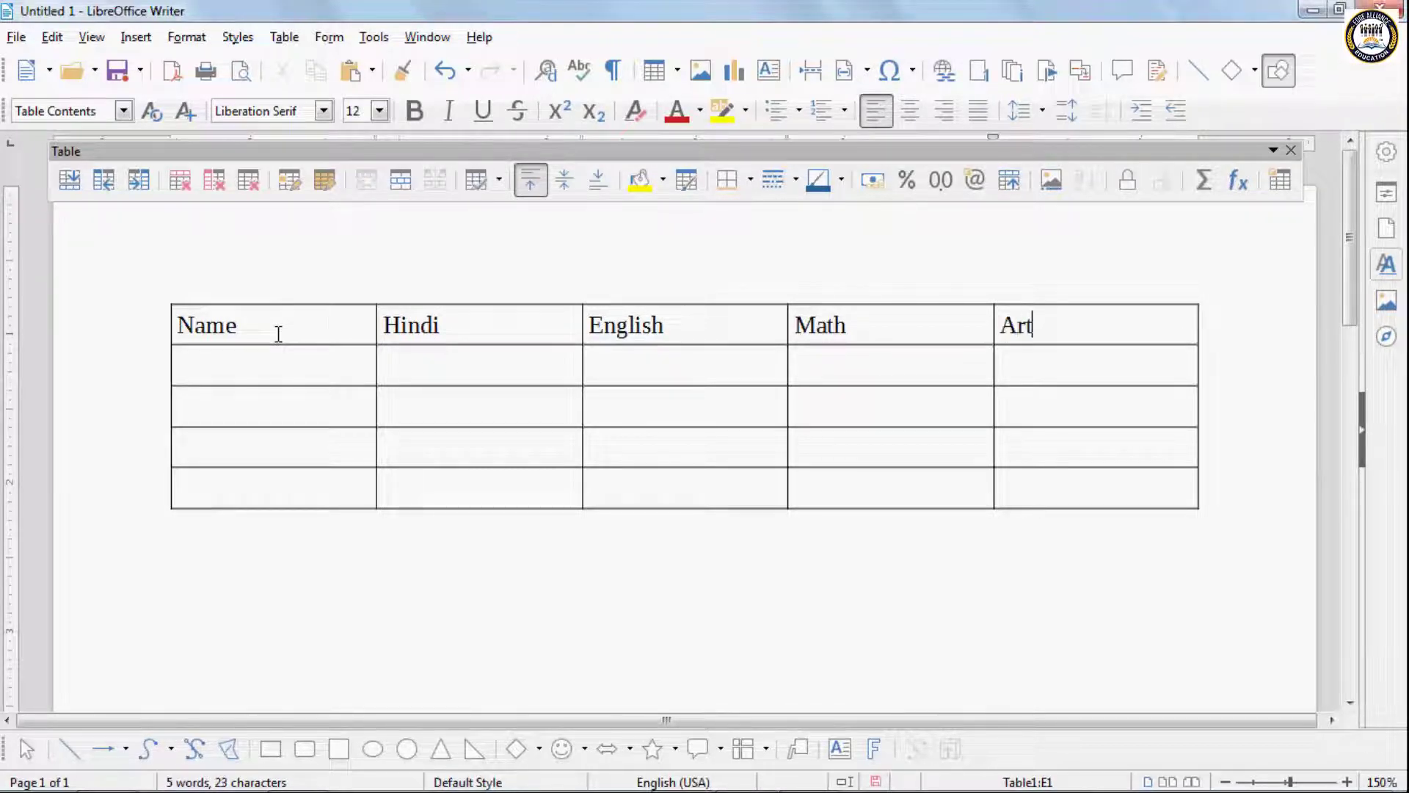
pyautogui.press('Tab')
# - Fill the second row with the first student's name and the marks 65, 76, 56 and 54
pyautogui.write('V')
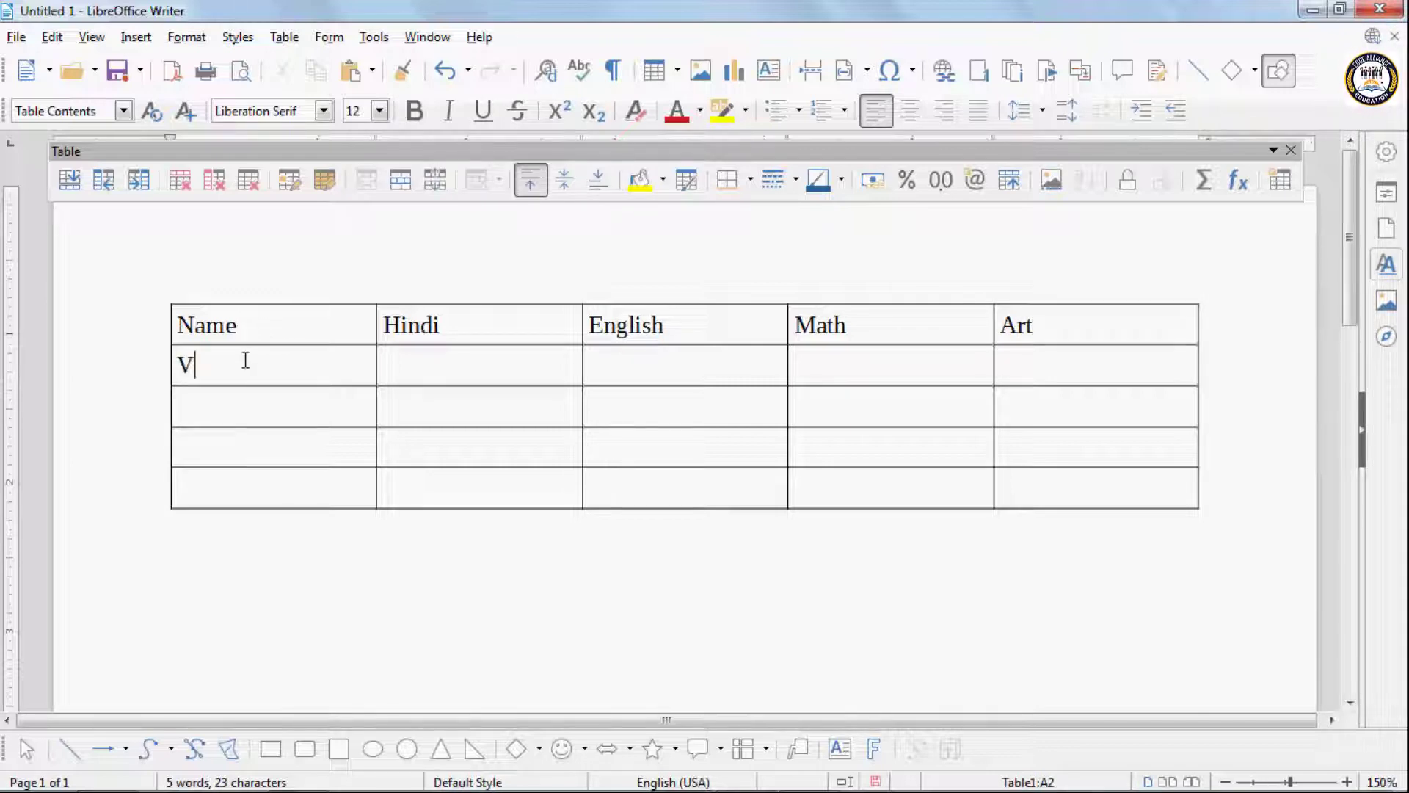
pyautogui.write('ivaan')
pyautogui.press('Tab')
pyautogui.write('65')
pyautogui.press('Tab')
pyautogui.write('76')
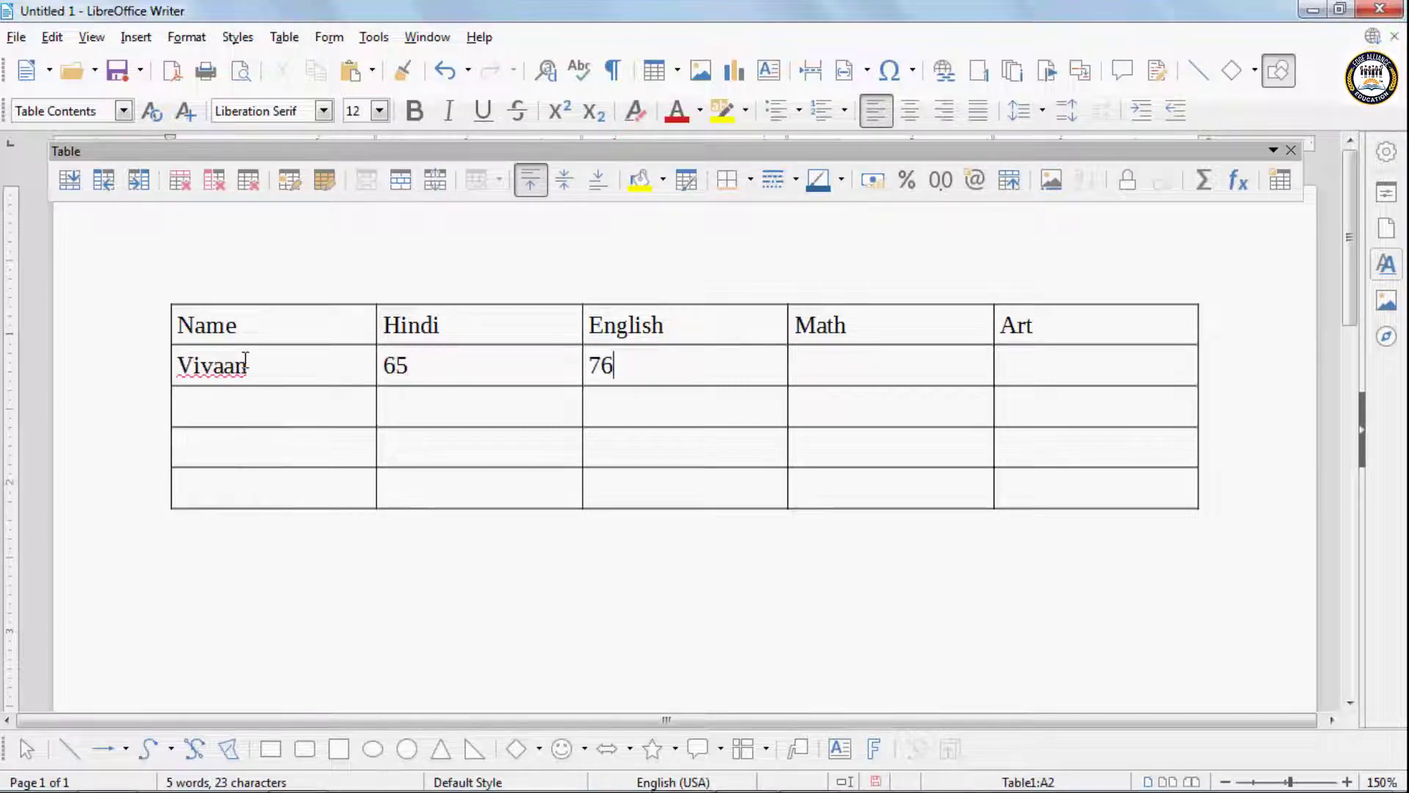
pyautogui.press('Tab')
pyautogui.write('56')
pyautogui.press('Tab')
pyautogui.write('54')
pyautogui.press('Tab')
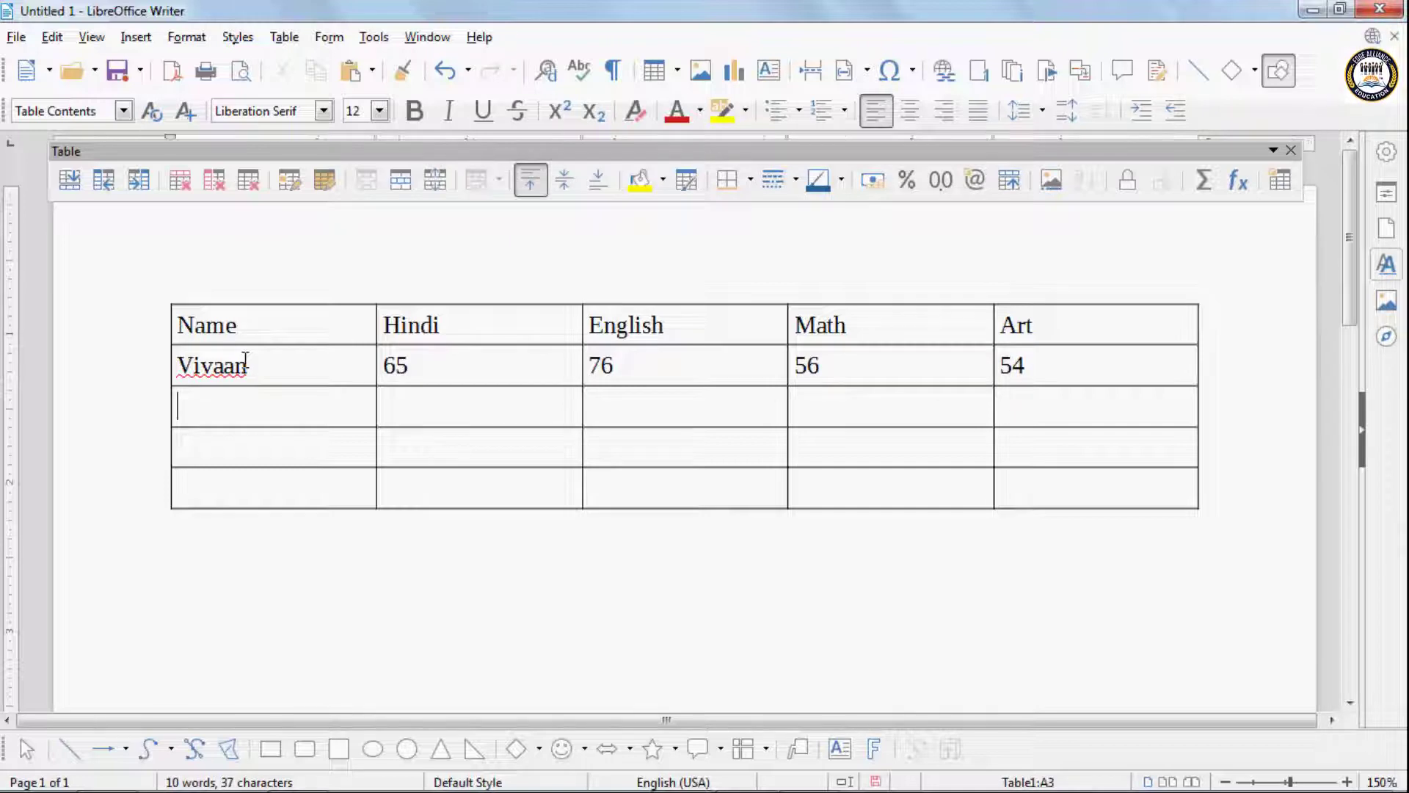
# - Fill the third row with the second student's name and the marks 65, 45, 76 and 65
pyautogui.write('Mansi ')
pyautogui.write('65')
pyautogui.press('Tab')
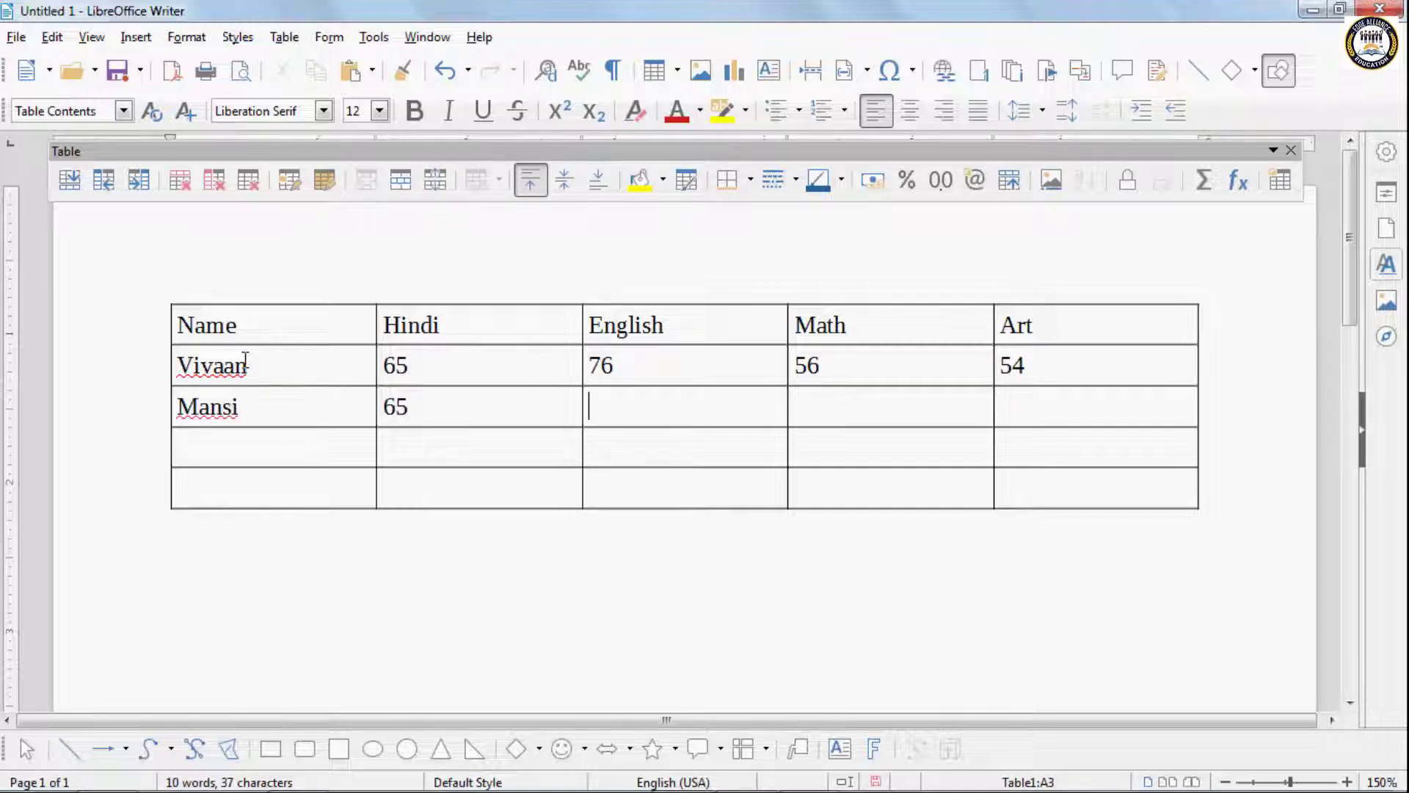
pyautogui.write('45')
pyautogui.press('Tab')
pyautogui.write('76')
pyautogui.press('Tab')
pyautogui.write('65')
pyautogui.press('Tab')
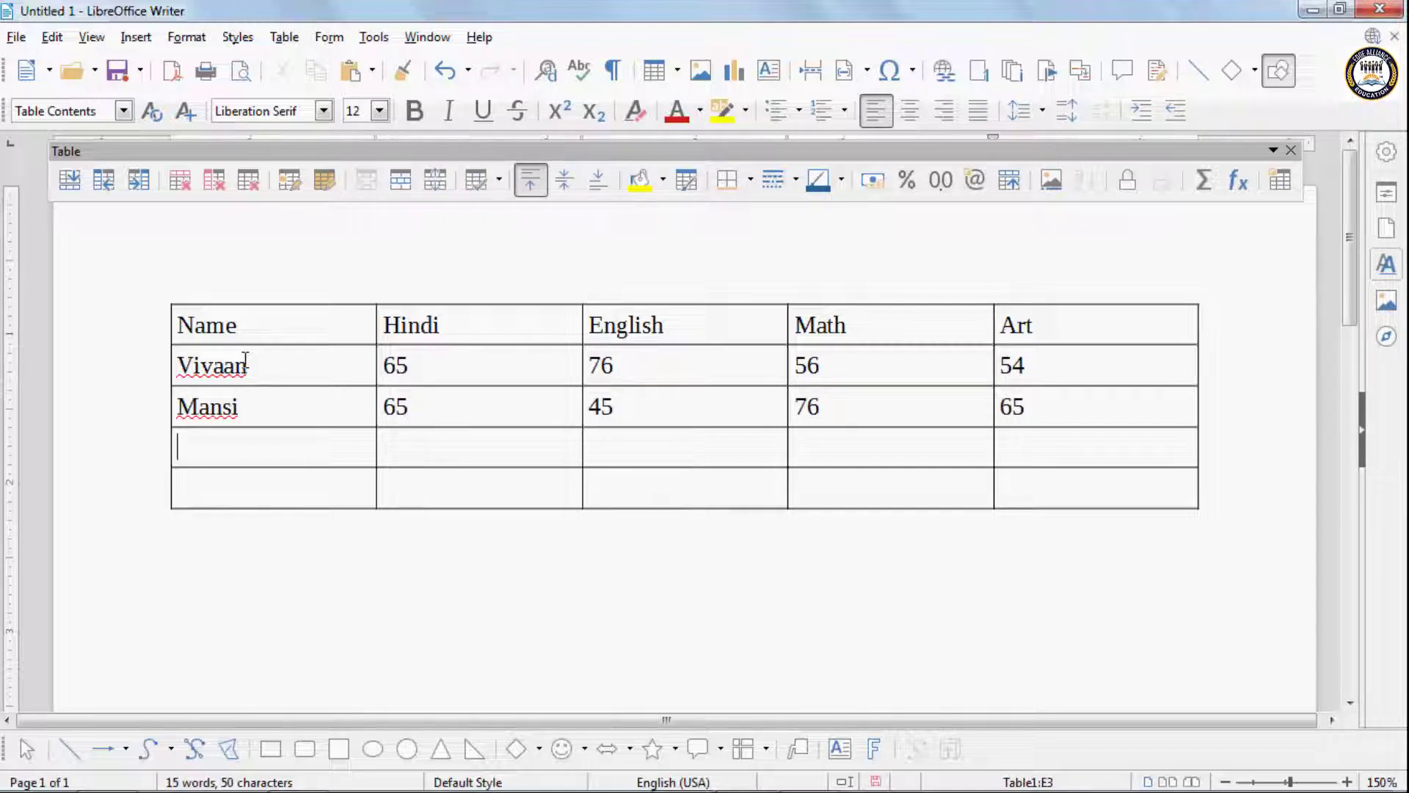
# - Fill the fourth row with the third student's name and the marks 76, 54, 65 and 87
pyautogui.write('Harsh')
pyautogui.press('Tab')
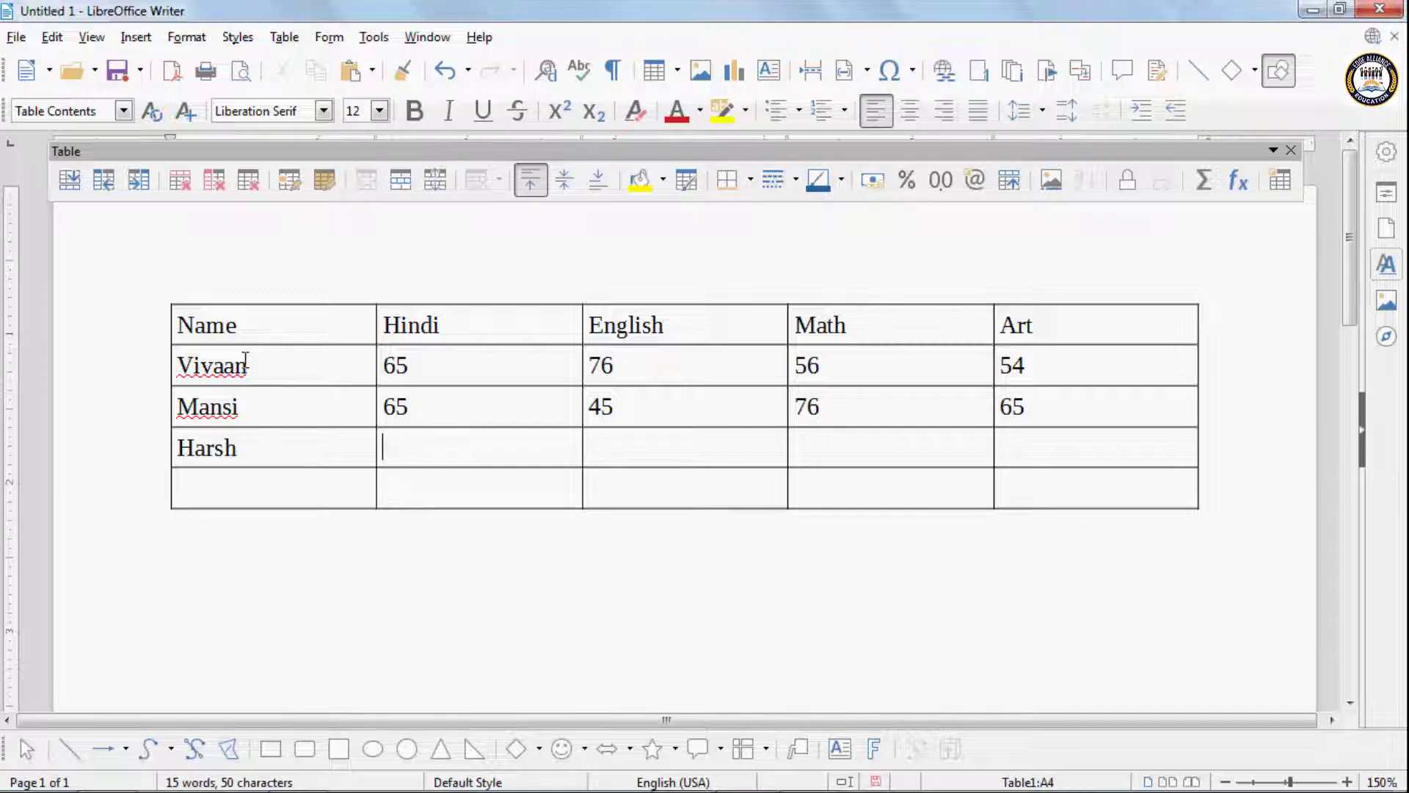
pyautogui.write('76')
pyautogui.press('Tab')
pyautogui.write('54')
pyautogui.press('Tab')
pyautogui.write('65')
pyautogui.press('Tab')
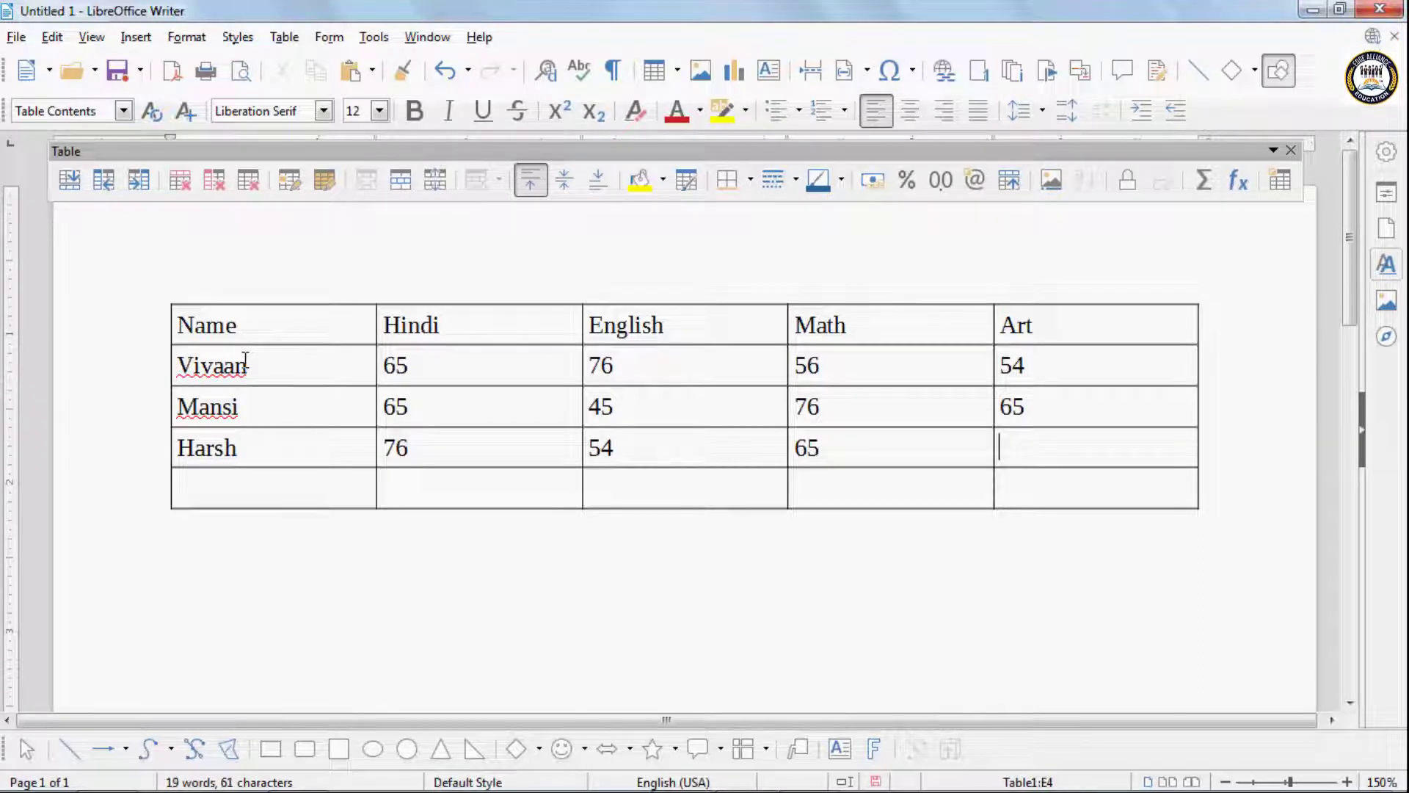
pyautogui.write('87')
pyautogui.press('Tab')
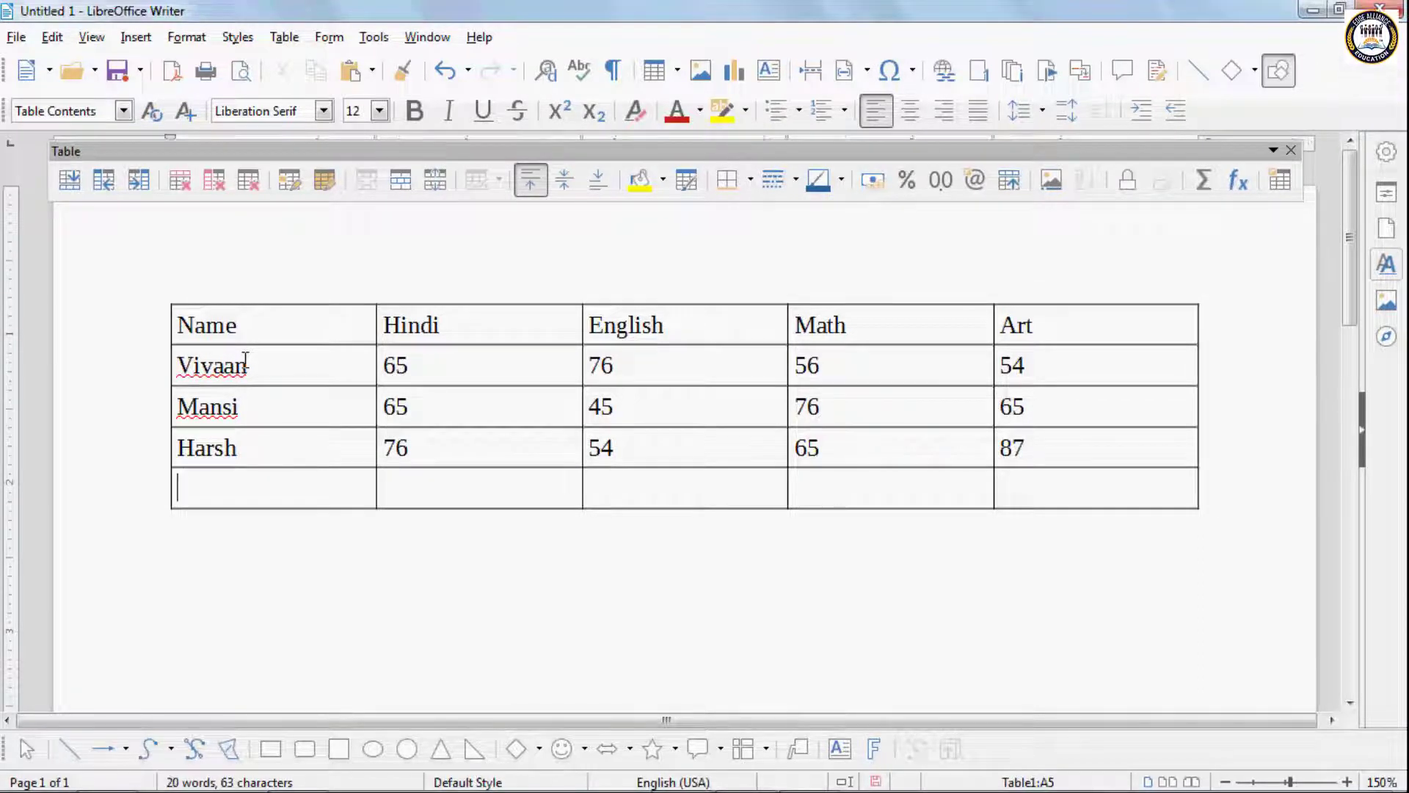
# - Enter the fourth student's name in the last row's first cell, correcting its spelling
pyautogui.write('Vans')
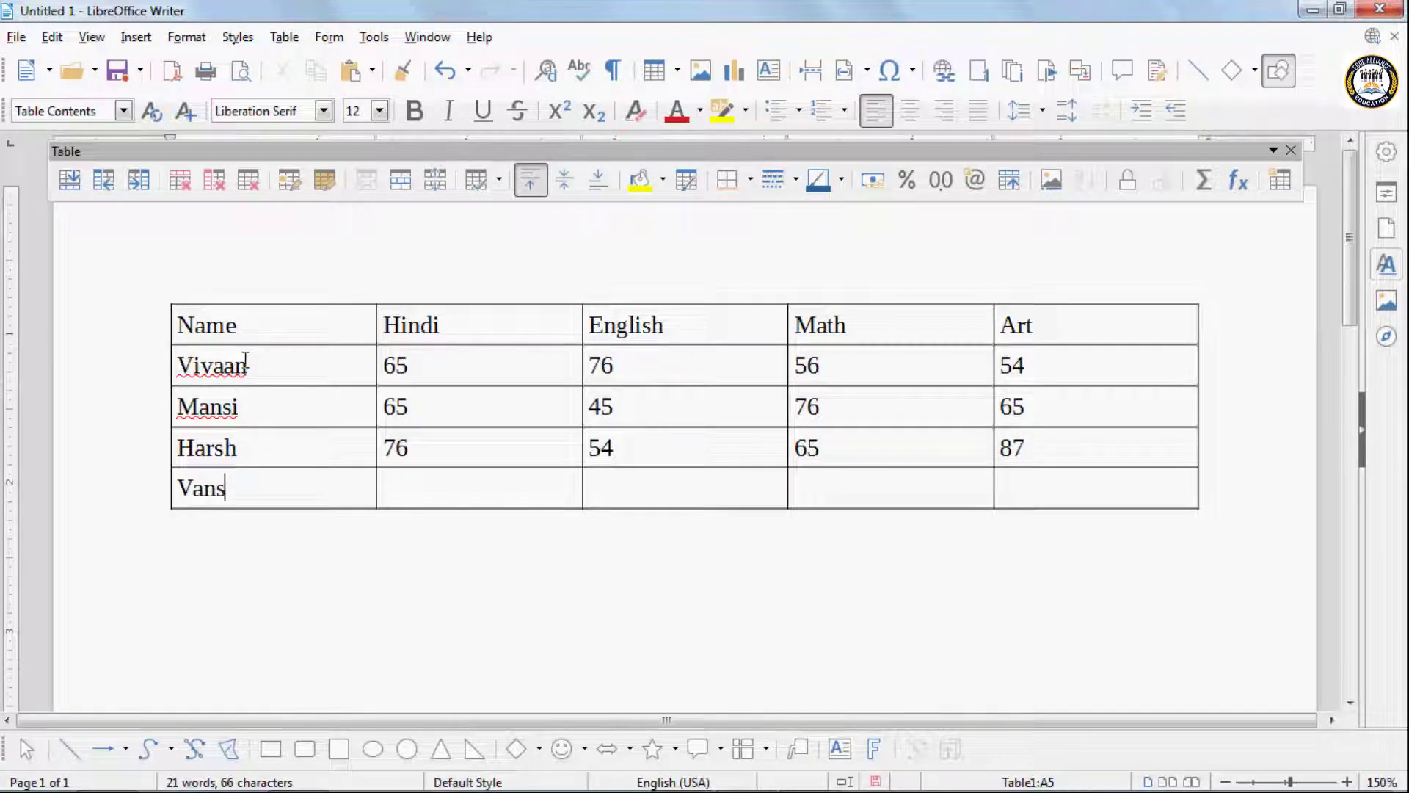
pyautogui.write('ika')
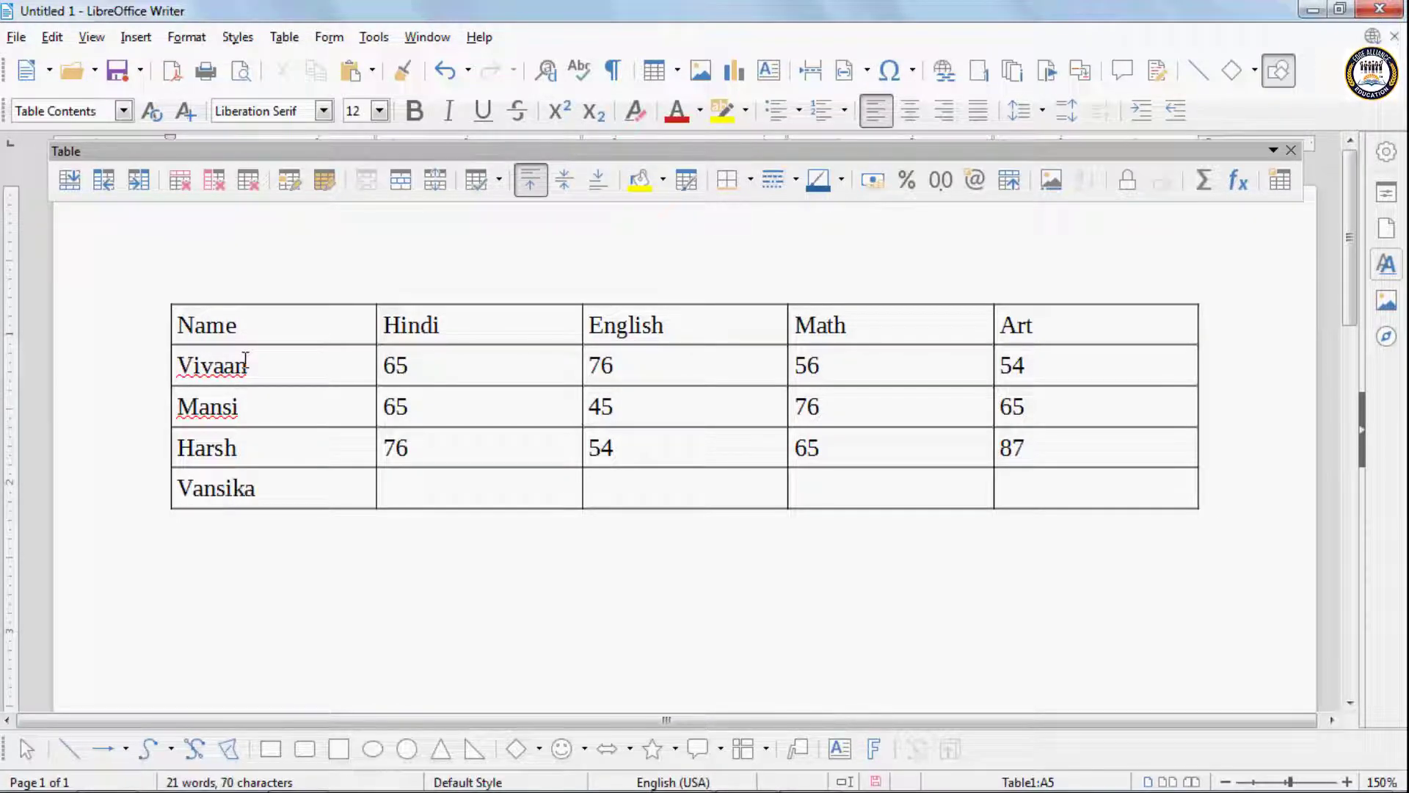
pyautogui.press('BackSpace')
pyautogui.press('BackSpace')
pyautogui.press('BackSpace')
pyautogui.write('hika')
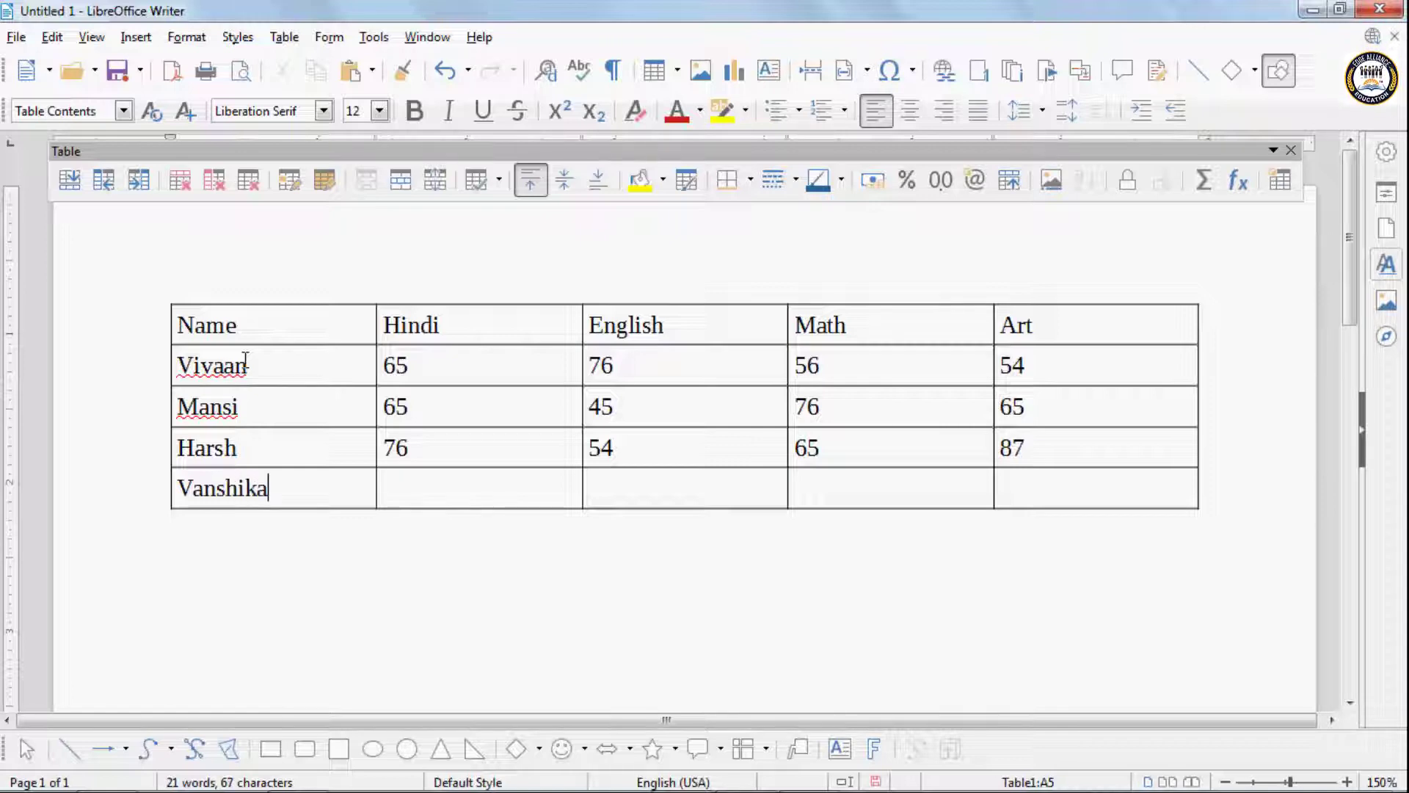
# - Enter the fourth student's marks 87, 65, 57 and 65 under Hindi, English, Math and Art
pyautogui.press('Tab')
pyautogui.write('87')
pyautogui.press('Tab')
pyautogui.write('6')
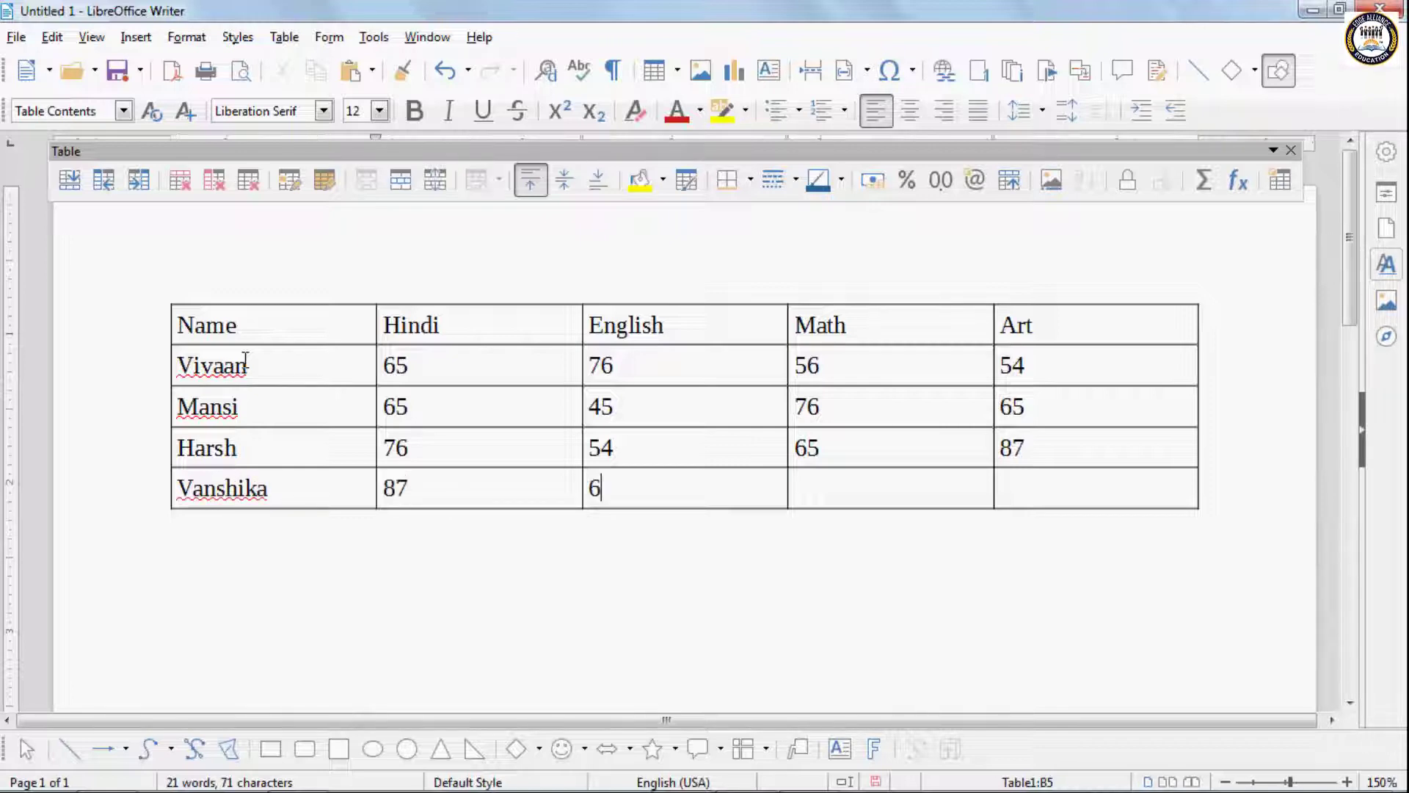
pyautogui.write('5')
pyautogui.press('Tab')
pyautogui.write('57')
pyautogui.press('Tab')
pyautogui.write('65')
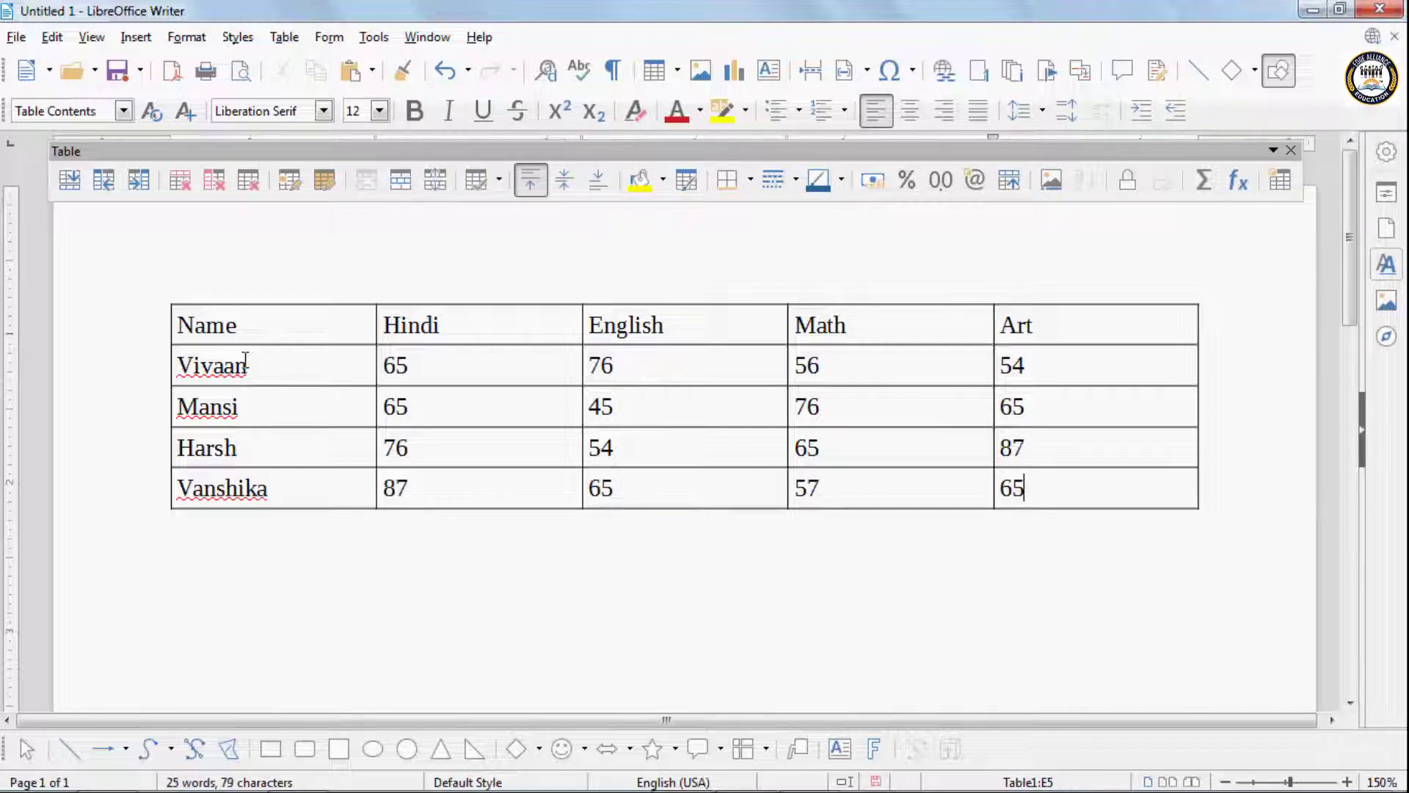
pyautogui.click(283, 36)
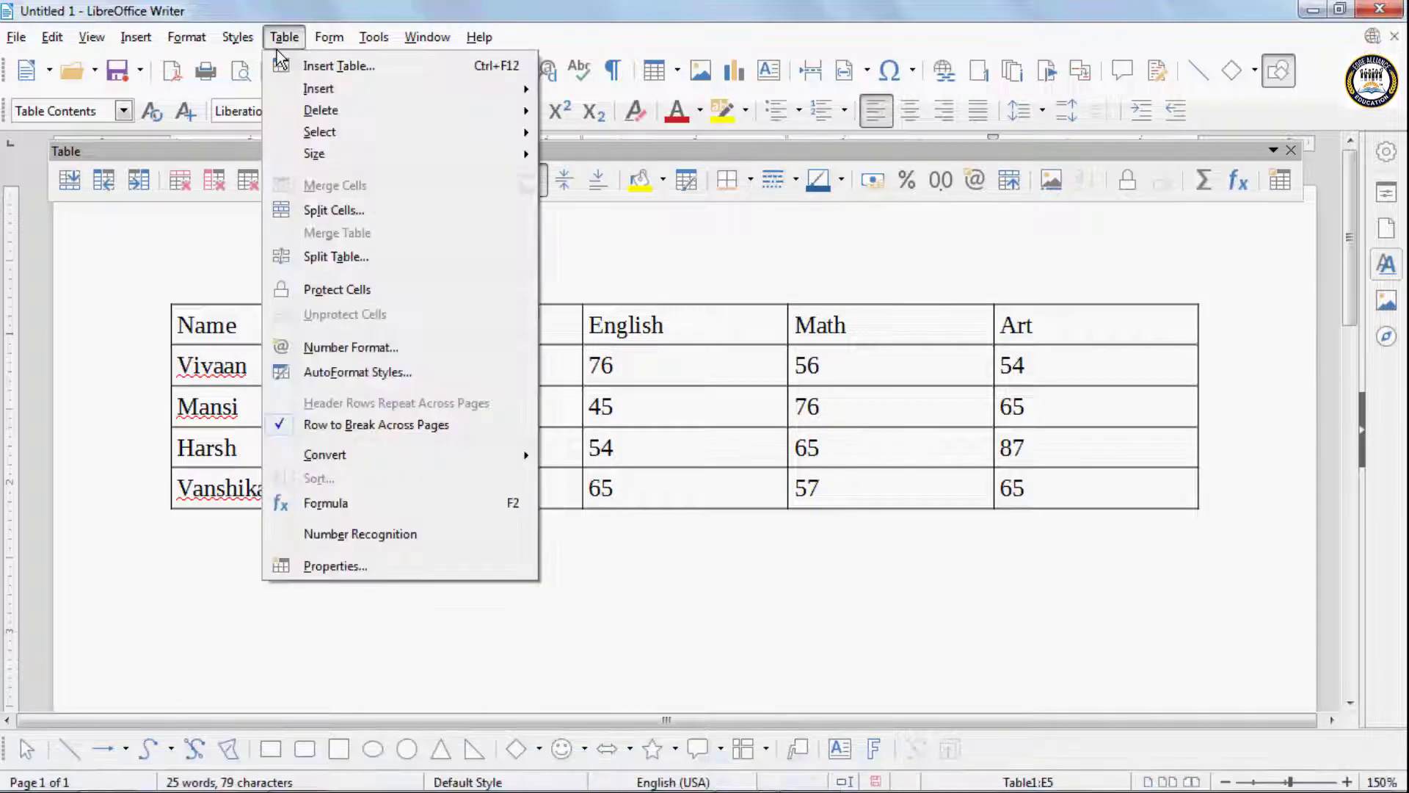
pyautogui.moveTo(300, 89)
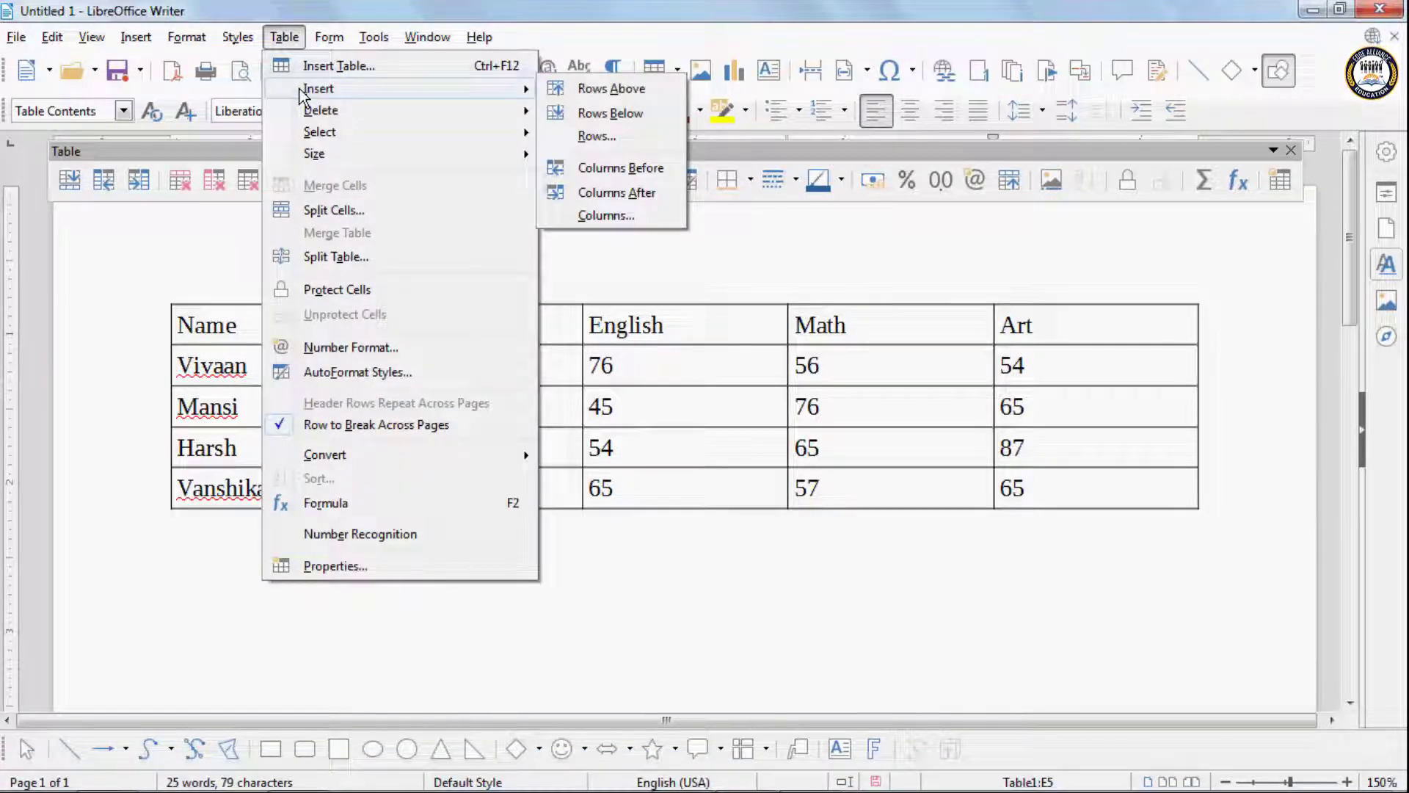
pyautogui.click(743, 477)
# - Insert an empty row above the first student's row, and undo the insertion
pyautogui.click(281, 359)
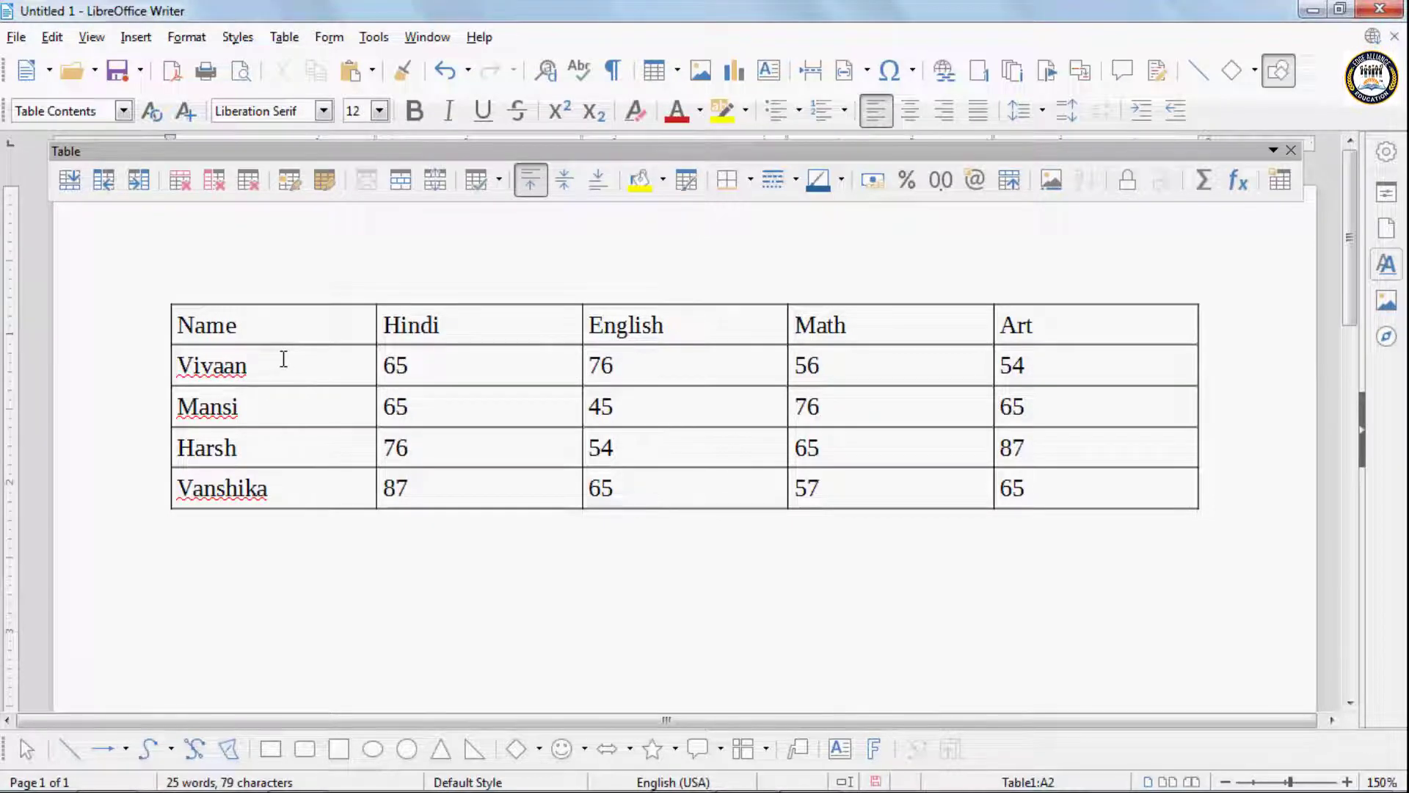
pyautogui.click(281, 41)
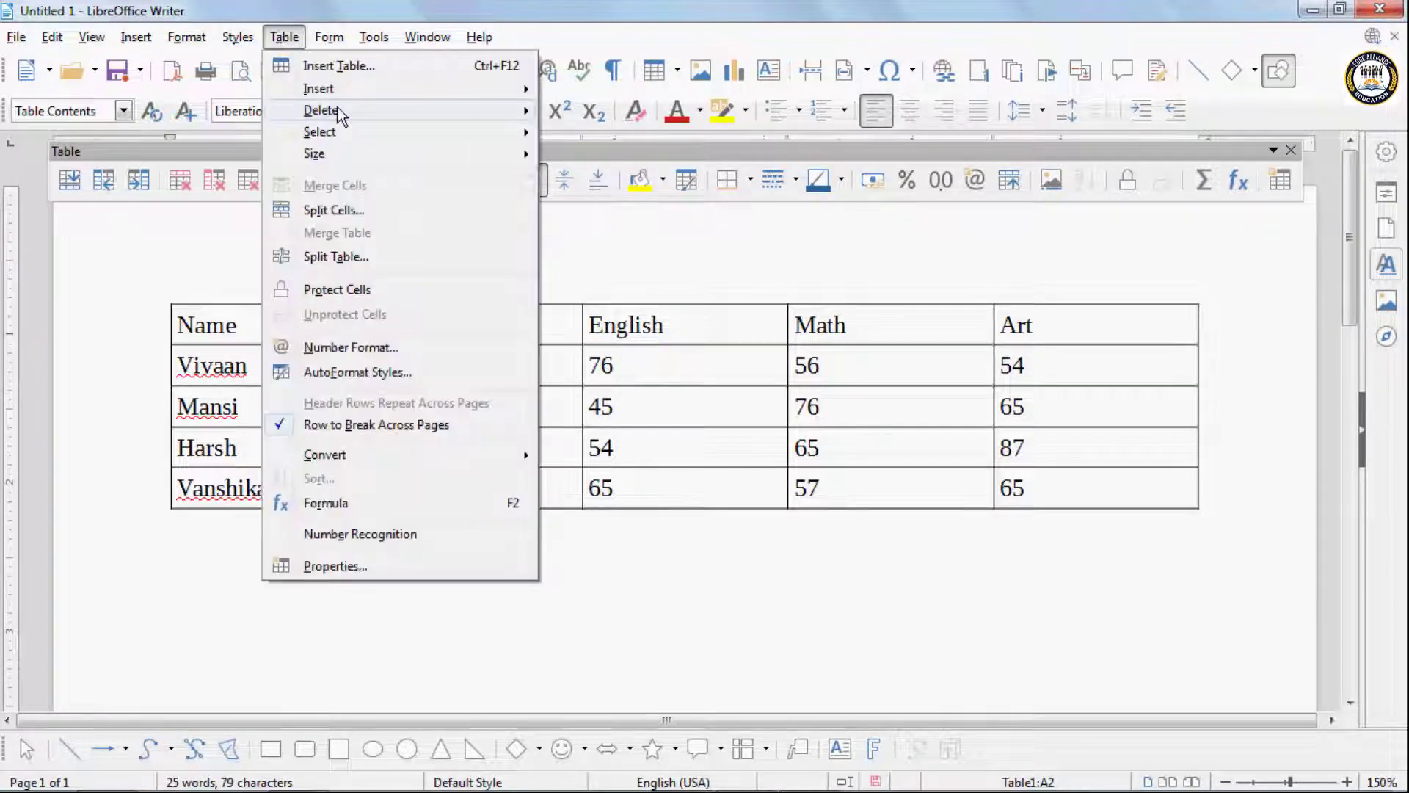
pyautogui.moveTo(351, 91)
pyautogui.click(588, 95)
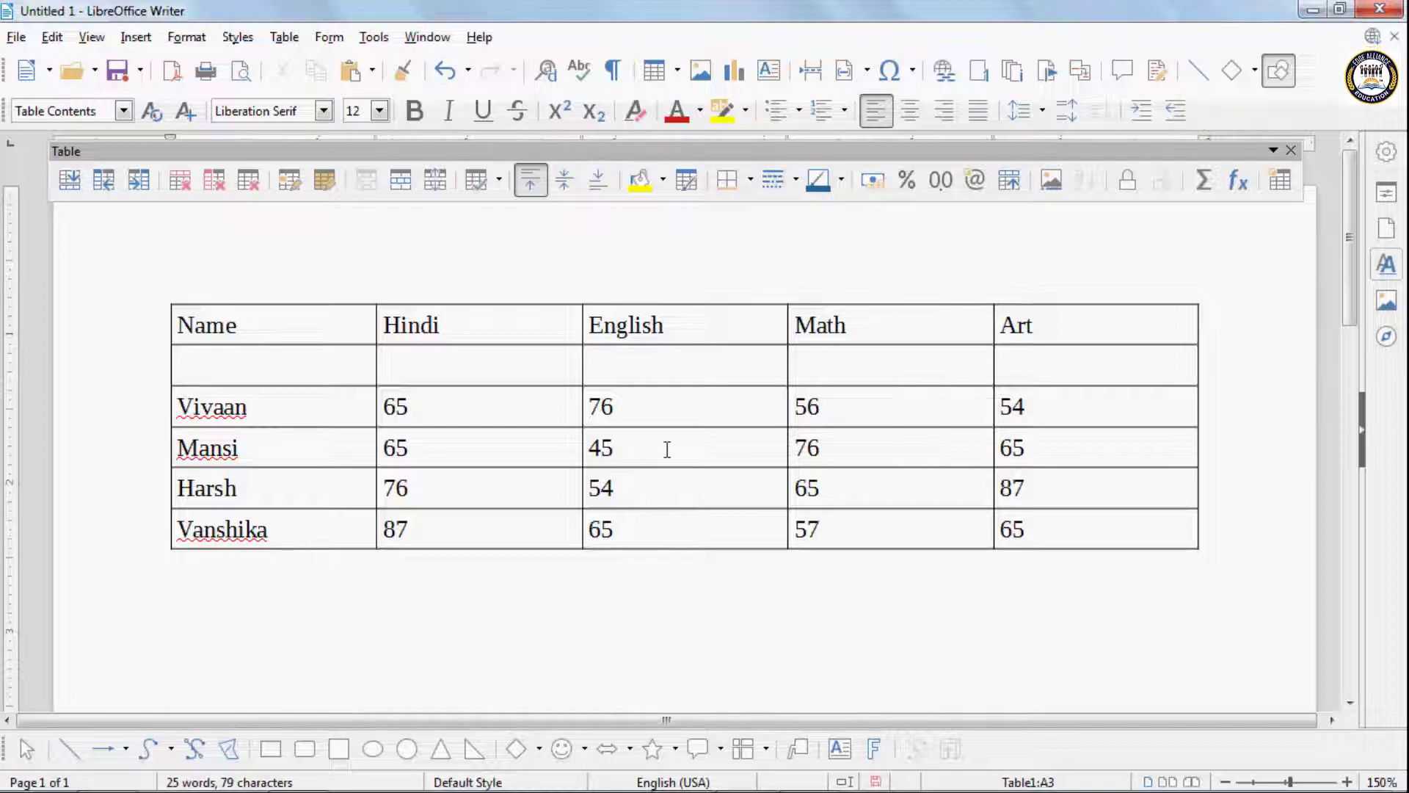
pyautogui.hotkey('ctrl', 'z')
# - Insert an empty row below the first student's row, and undo the insertion
pyautogui.click(284, 38)
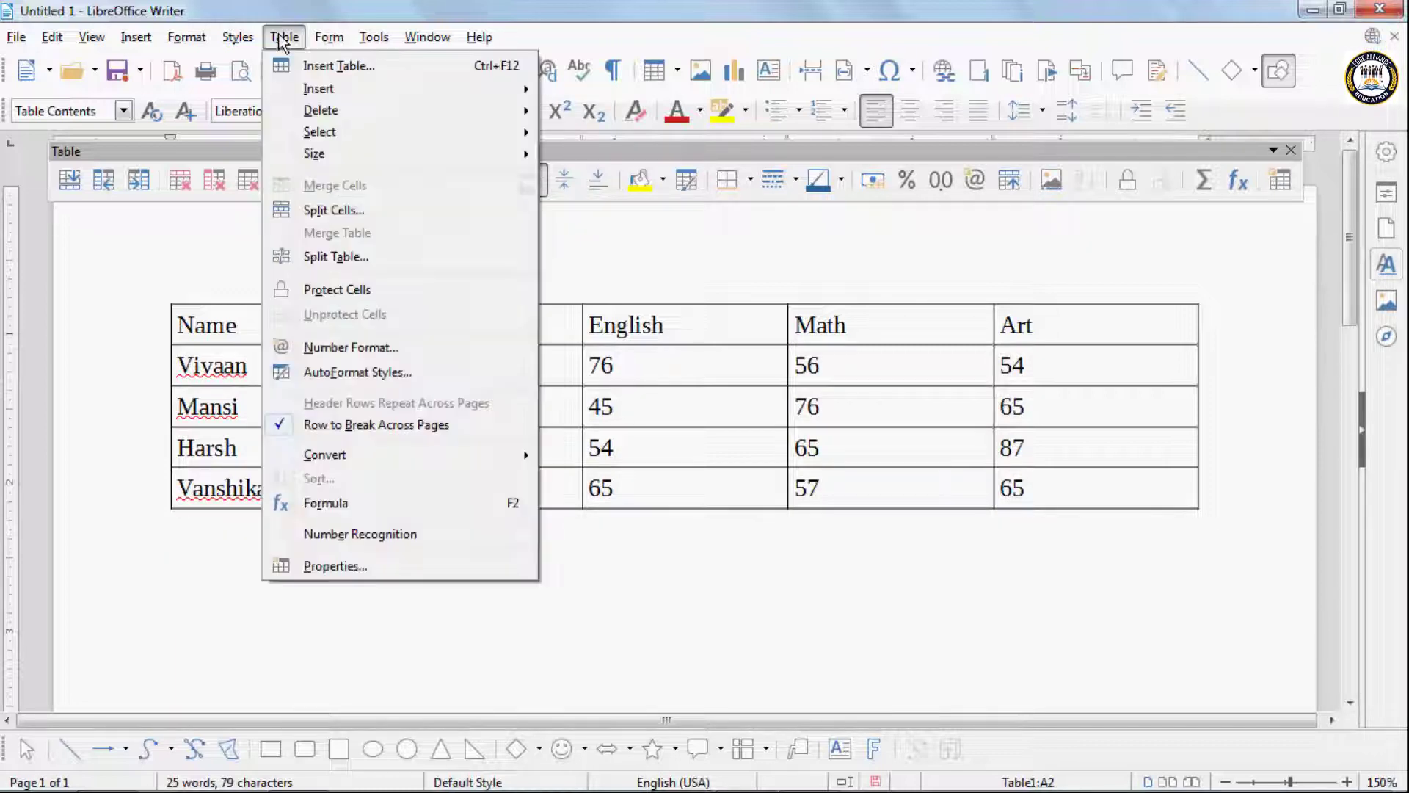
pyautogui.moveTo(309, 90)
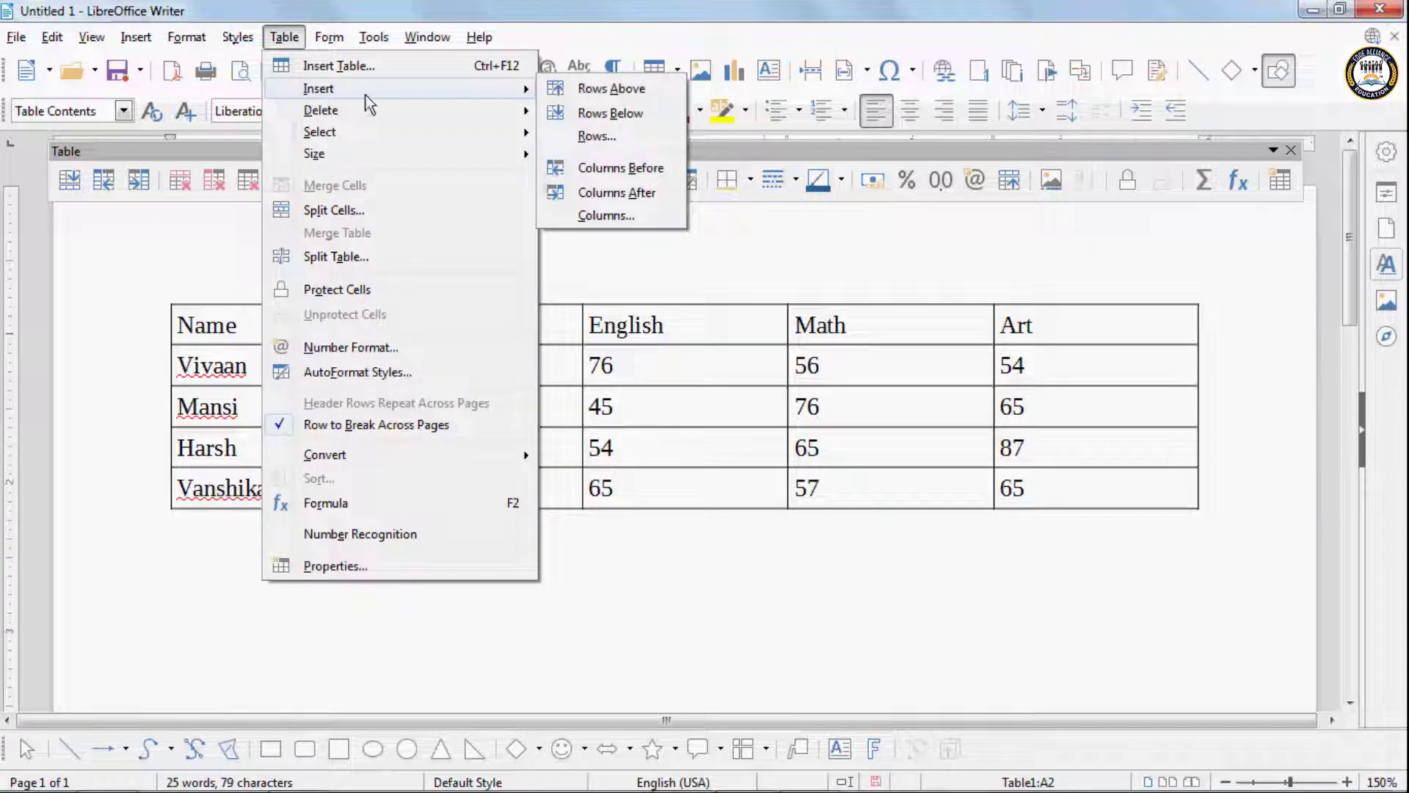
pyautogui.click(607, 114)
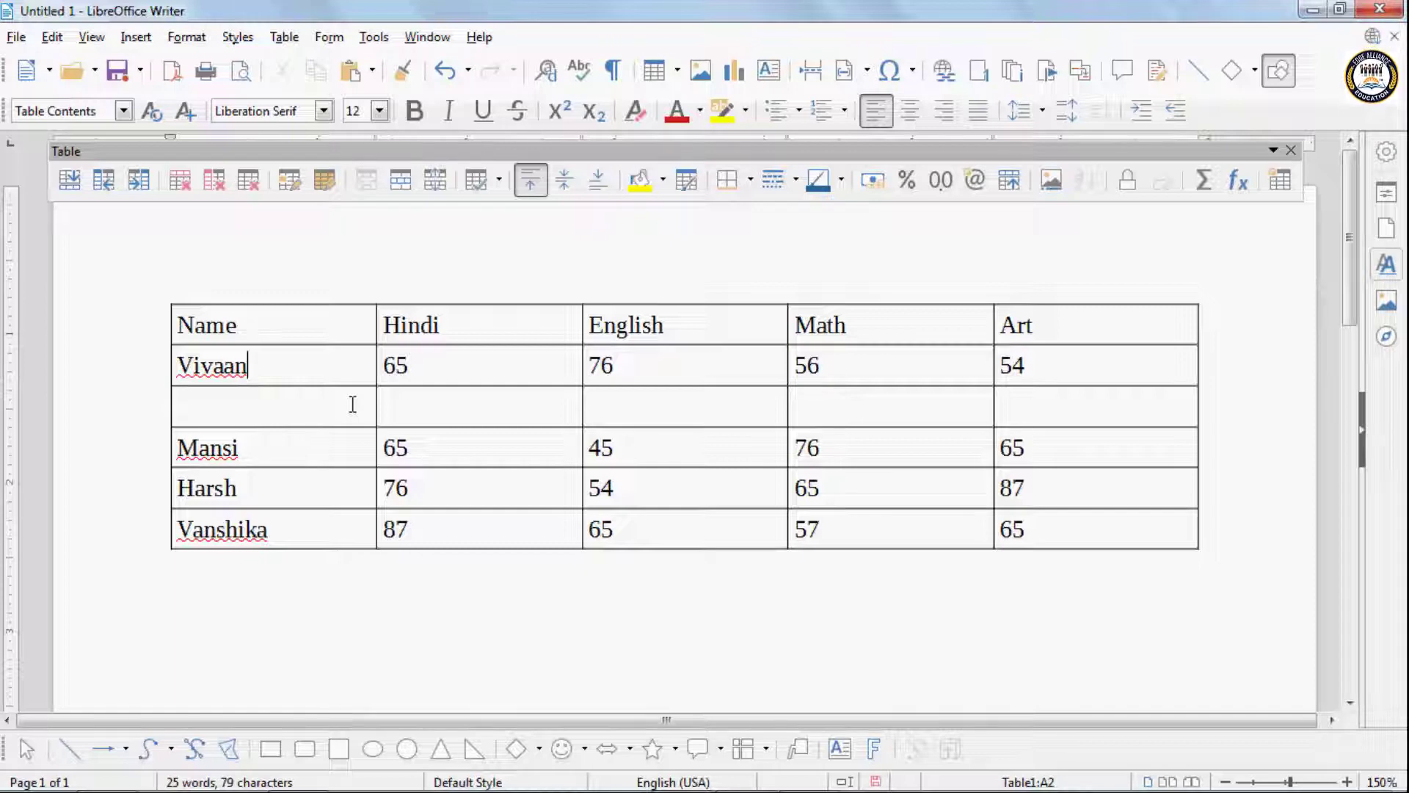
pyautogui.hotkey('ctrl', 'z')
# - Insert 2 empty rows below the first student's row using the Insert Rows dialog, and undo the insertion
pyautogui.click(285, 37)
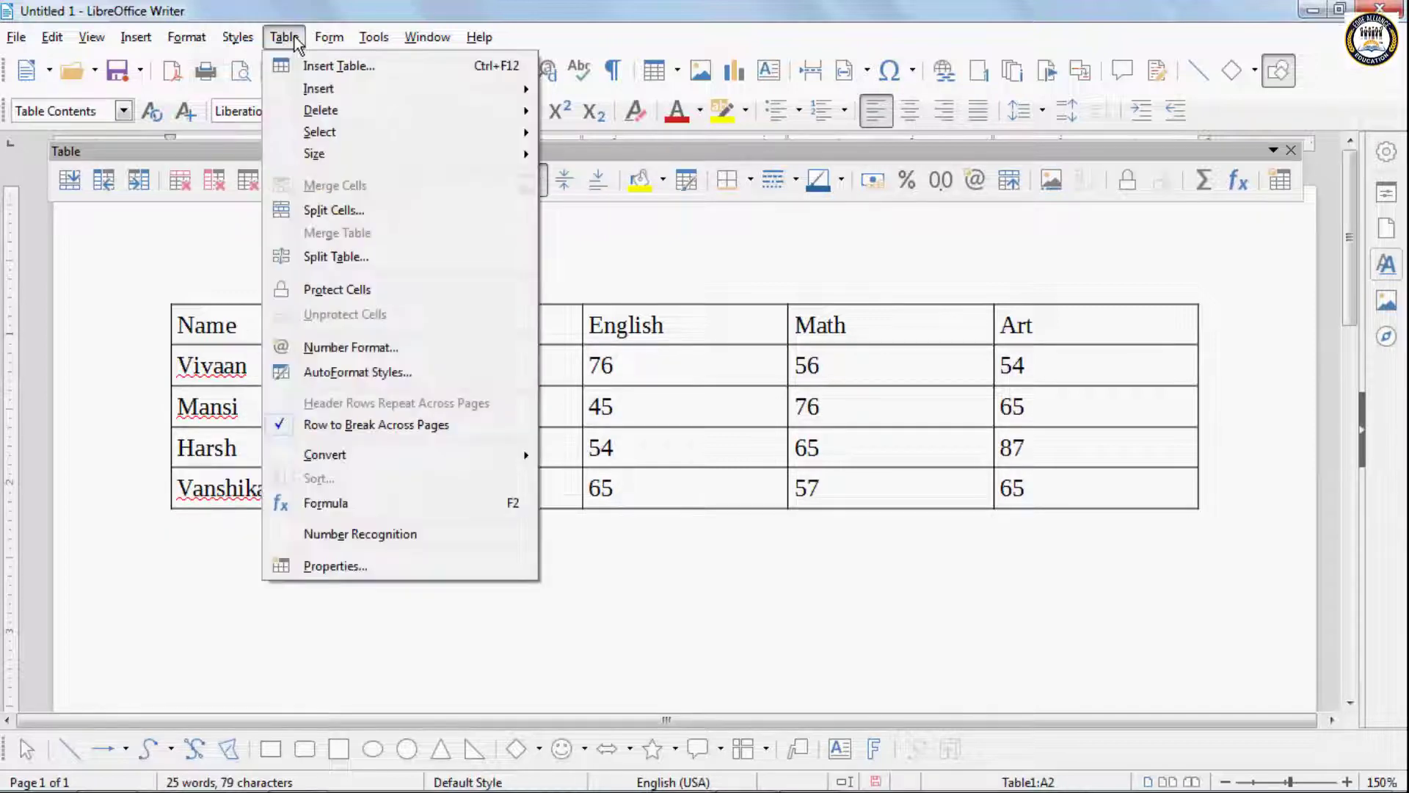
pyautogui.moveTo(308, 90)
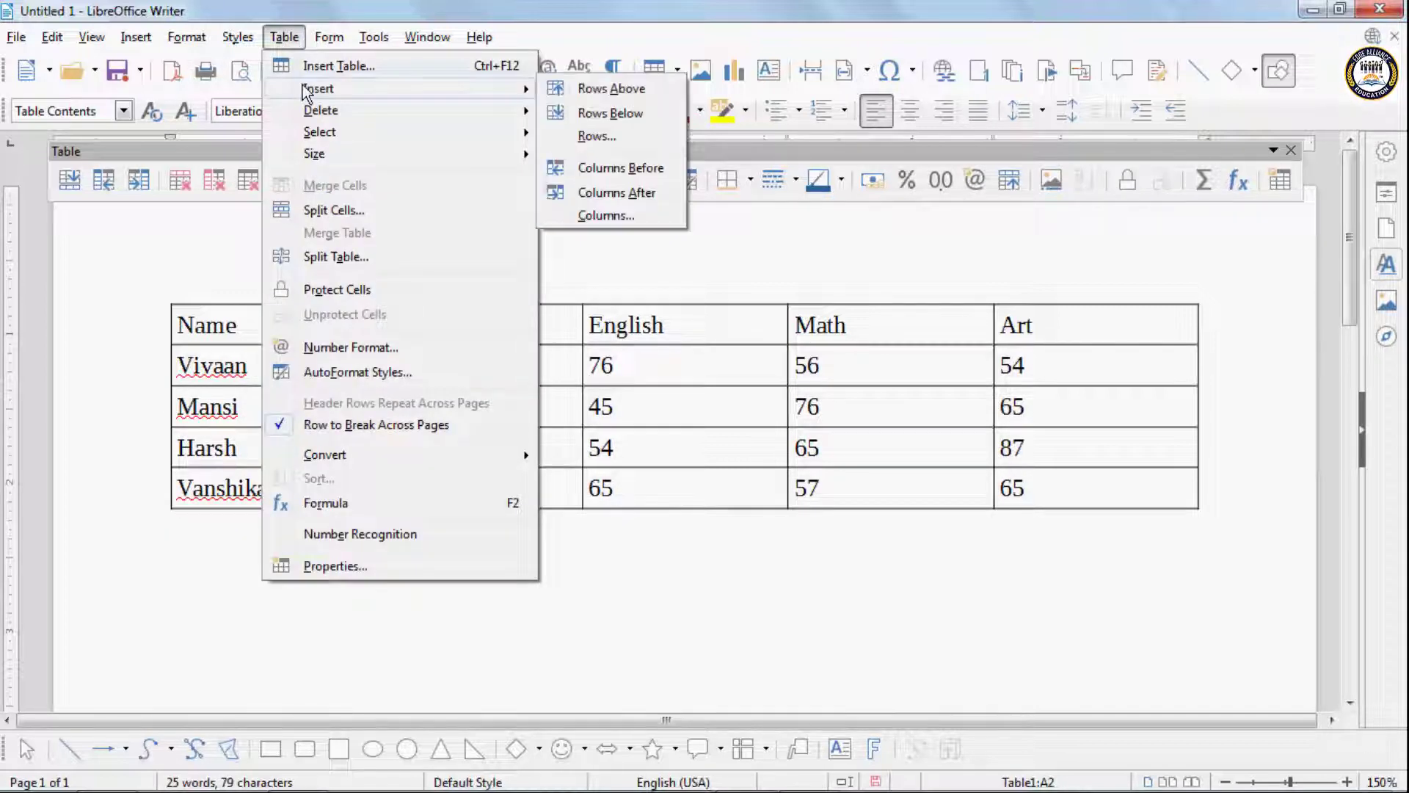
pyautogui.click(618, 138)
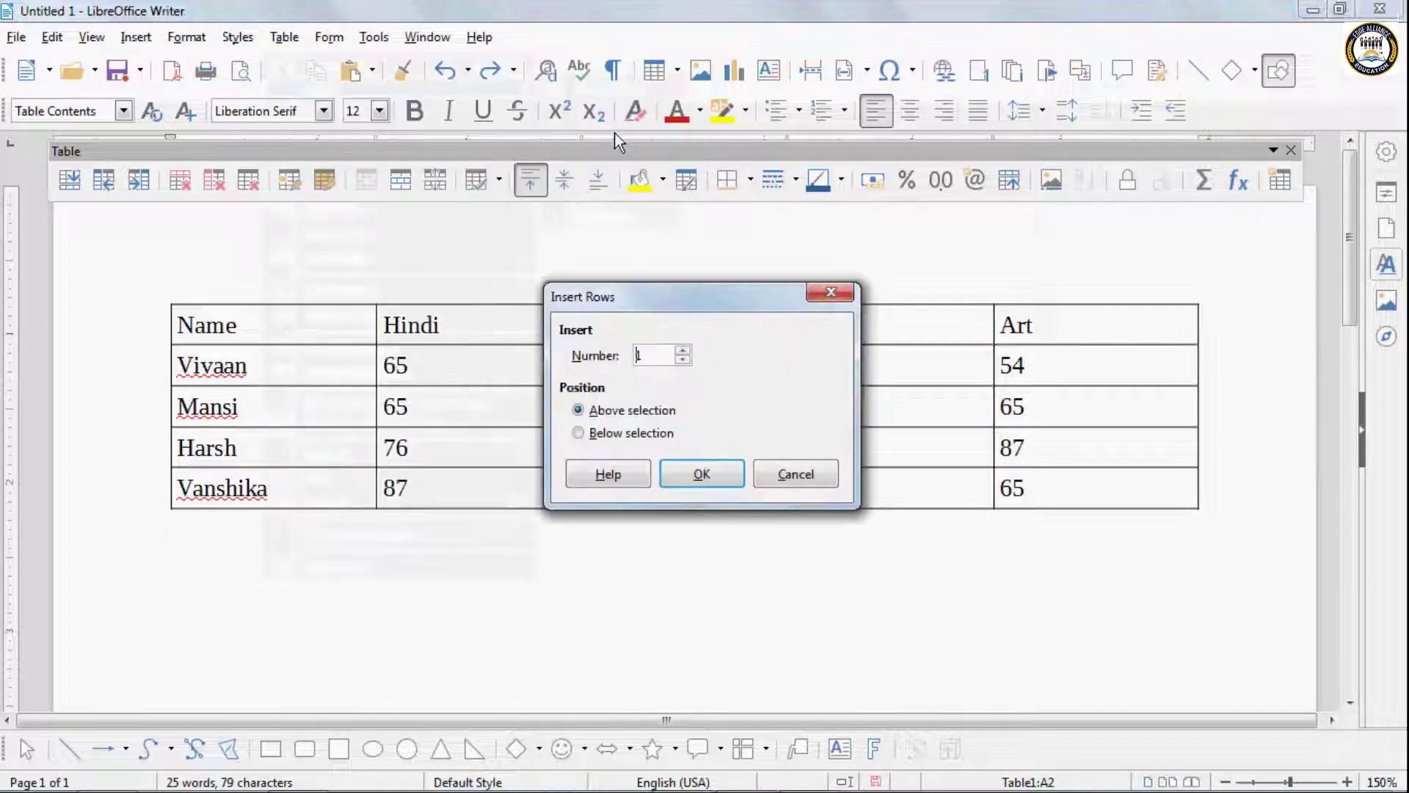
pyautogui.click(683, 352)
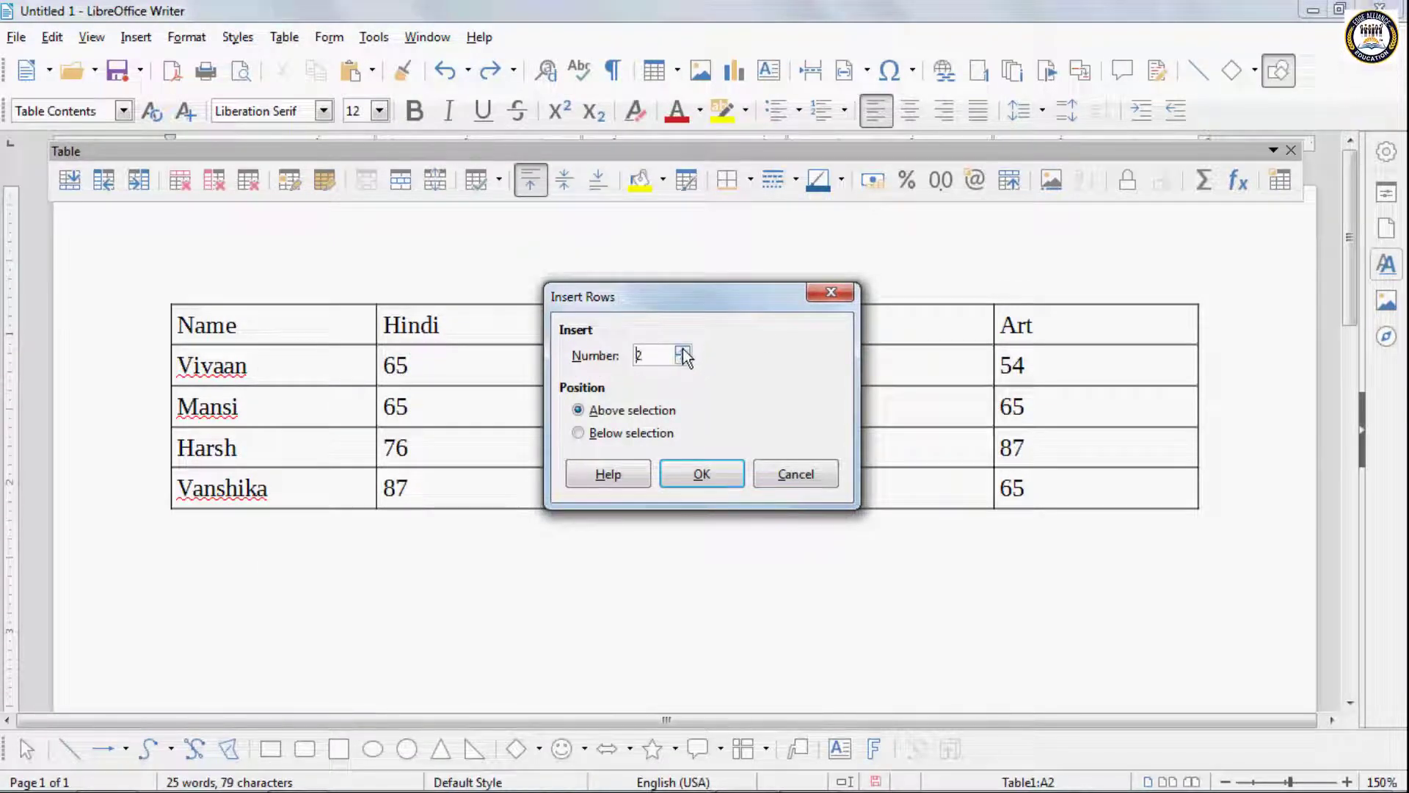
pyautogui.click(581, 411)
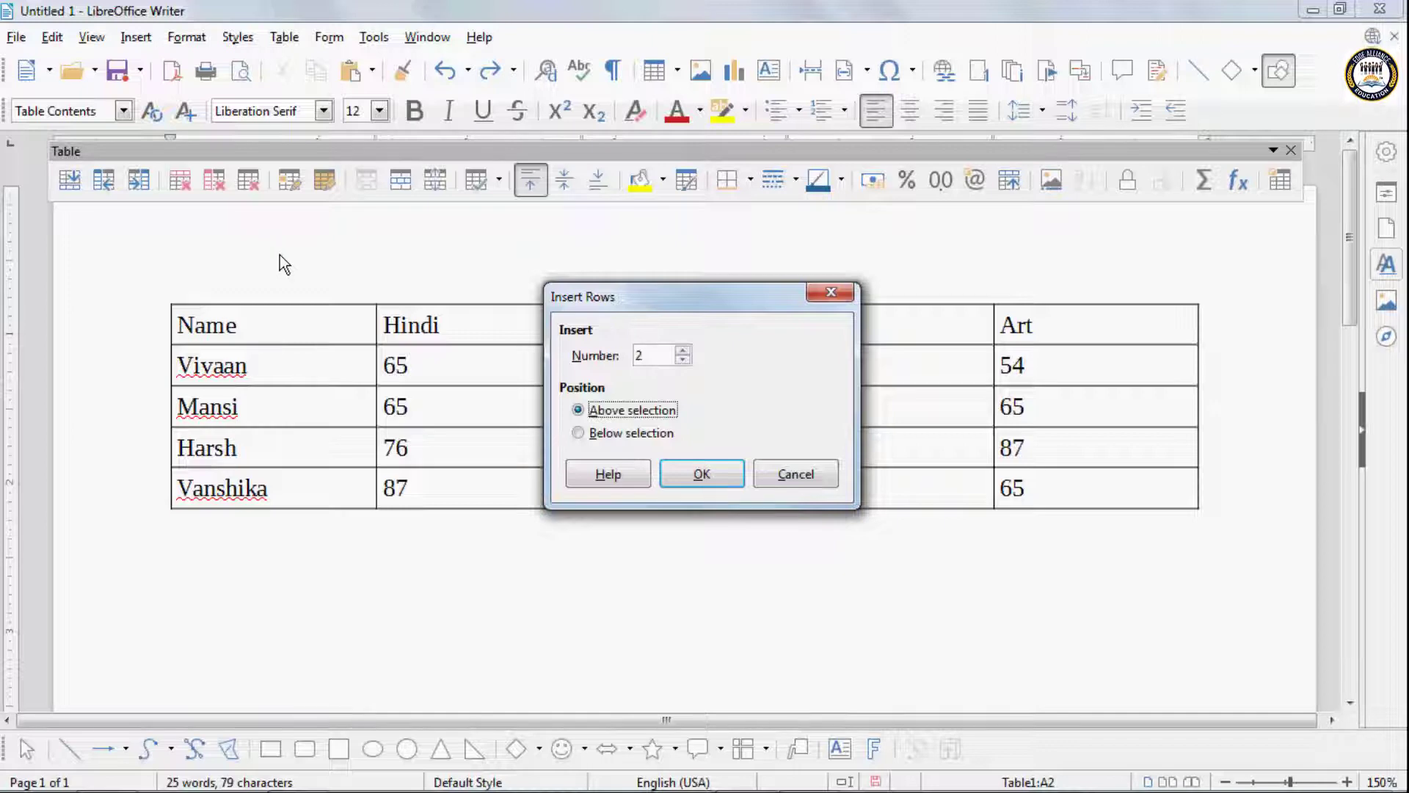
pyautogui.click(579, 434)
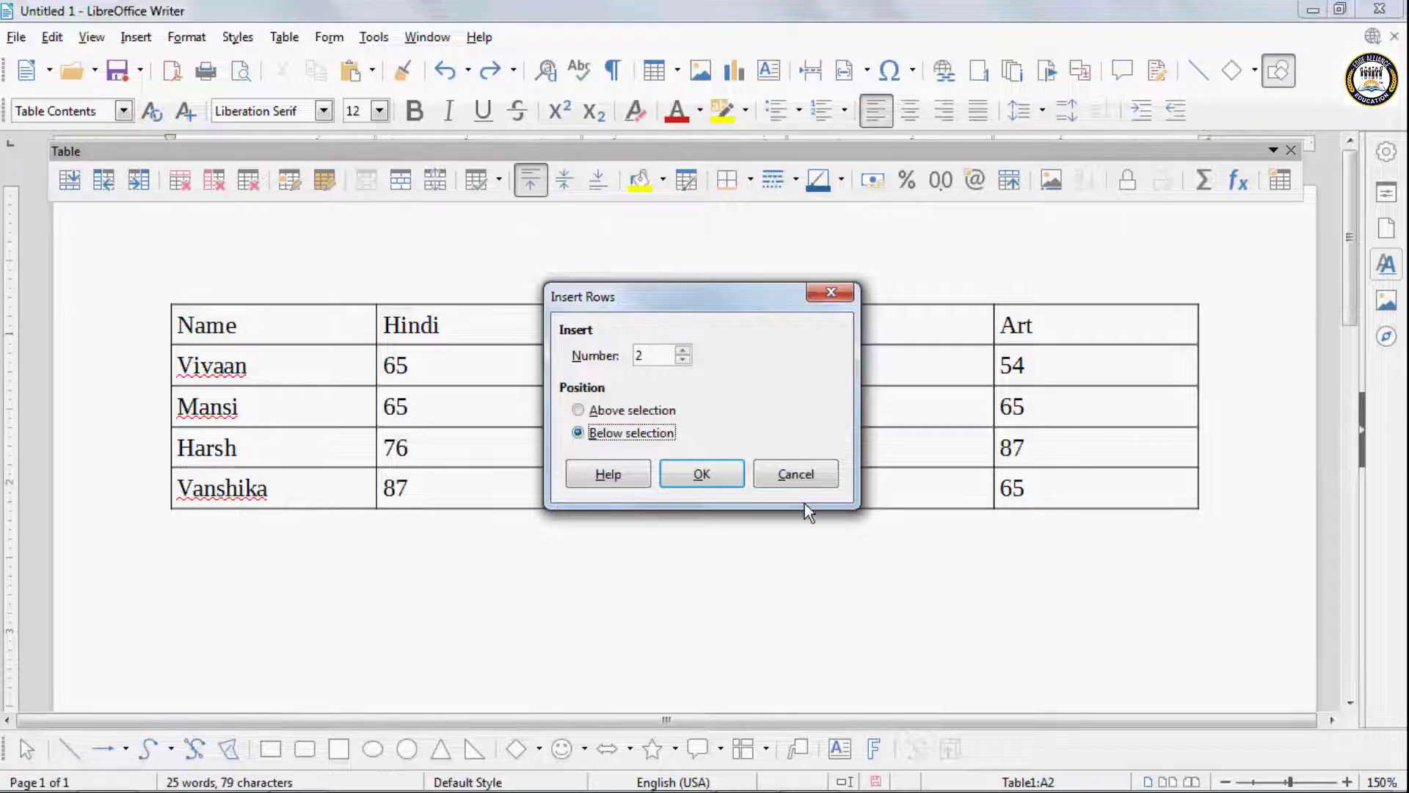
pyautogui.click(727, 475)
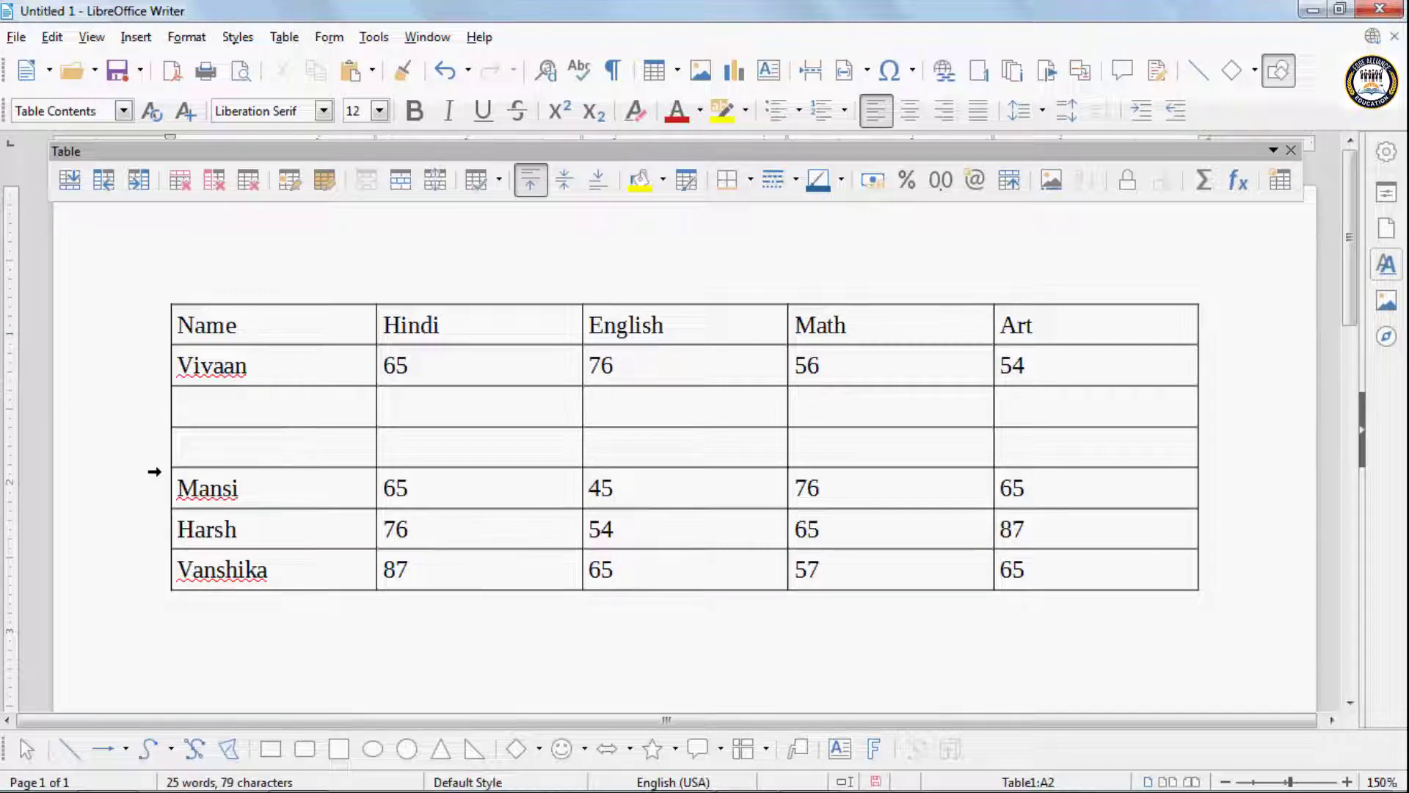
pyautogui.hotkey('ctrl', 'z')
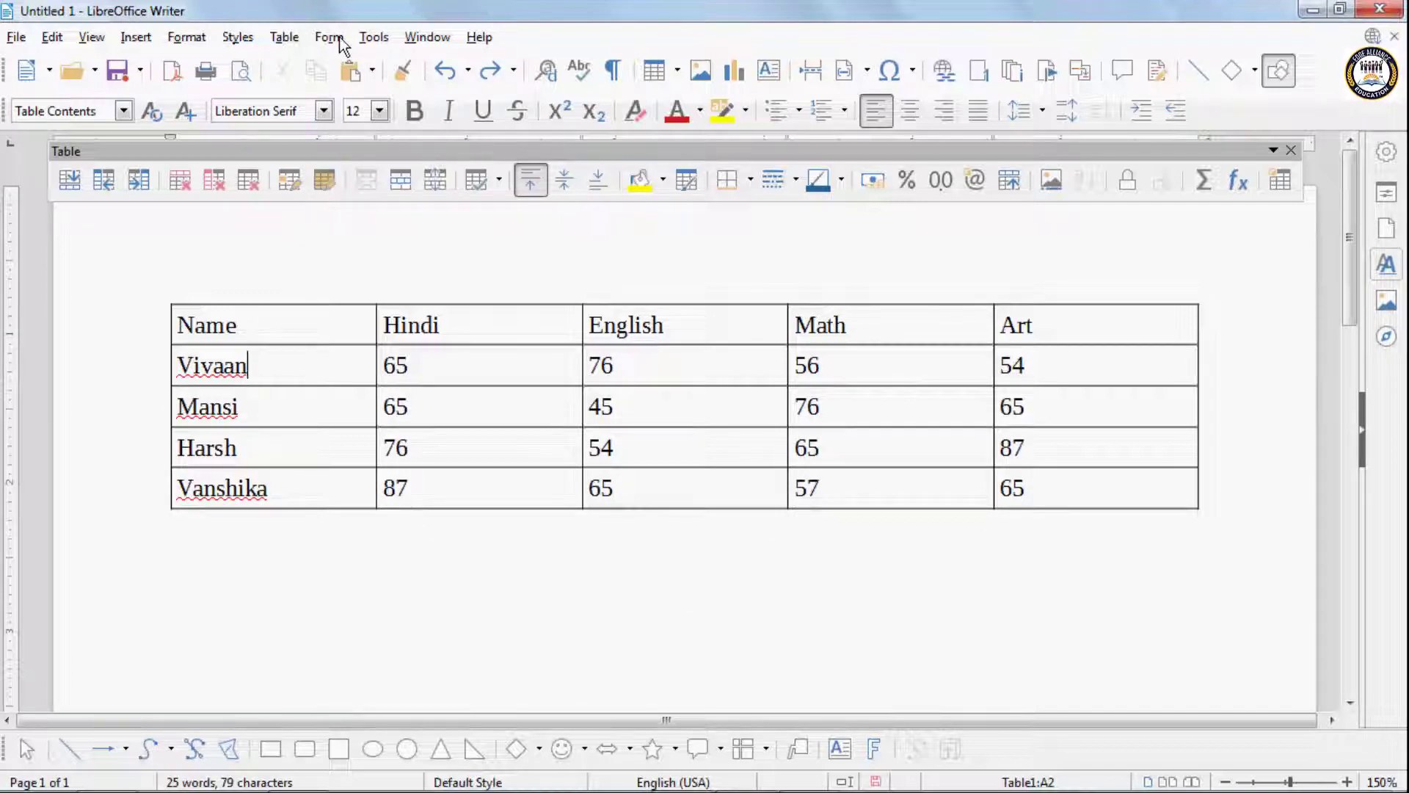
# - Insert an empty column before the Name column, and undo the insertion
pyautogui.click(285, 38)
pyautogui.moveTo(332, 91)
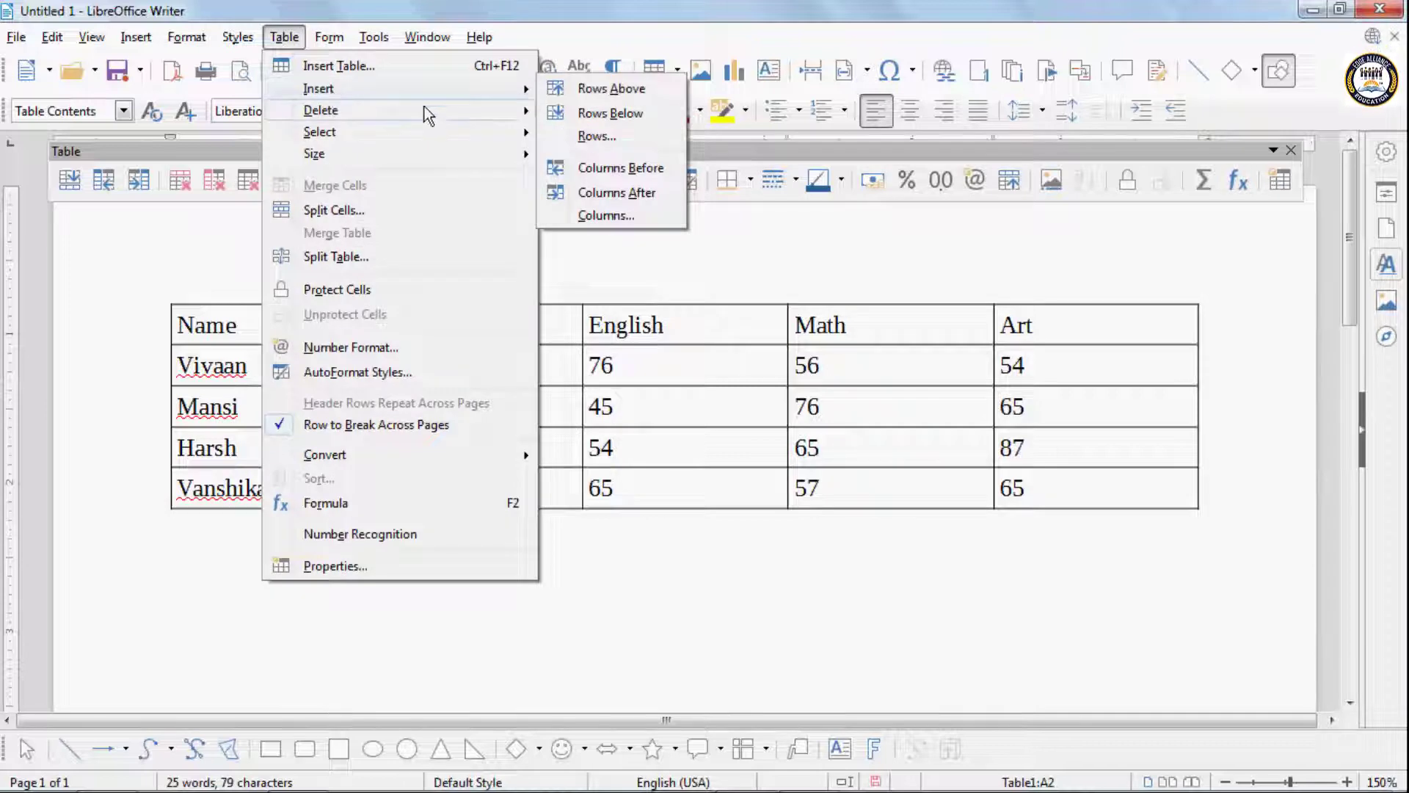
pyautogui.click(601, 168)
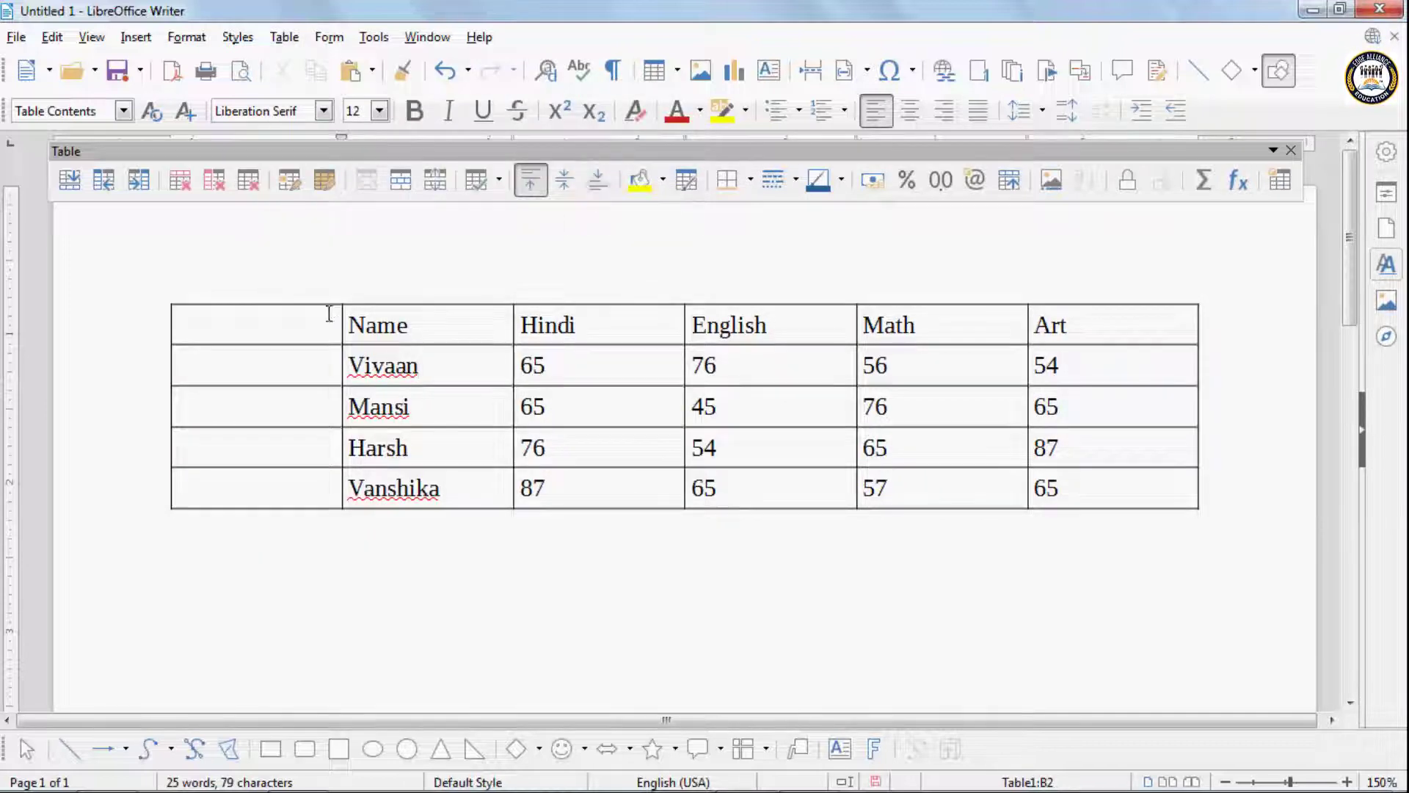
pyautogui.click(211, 321)
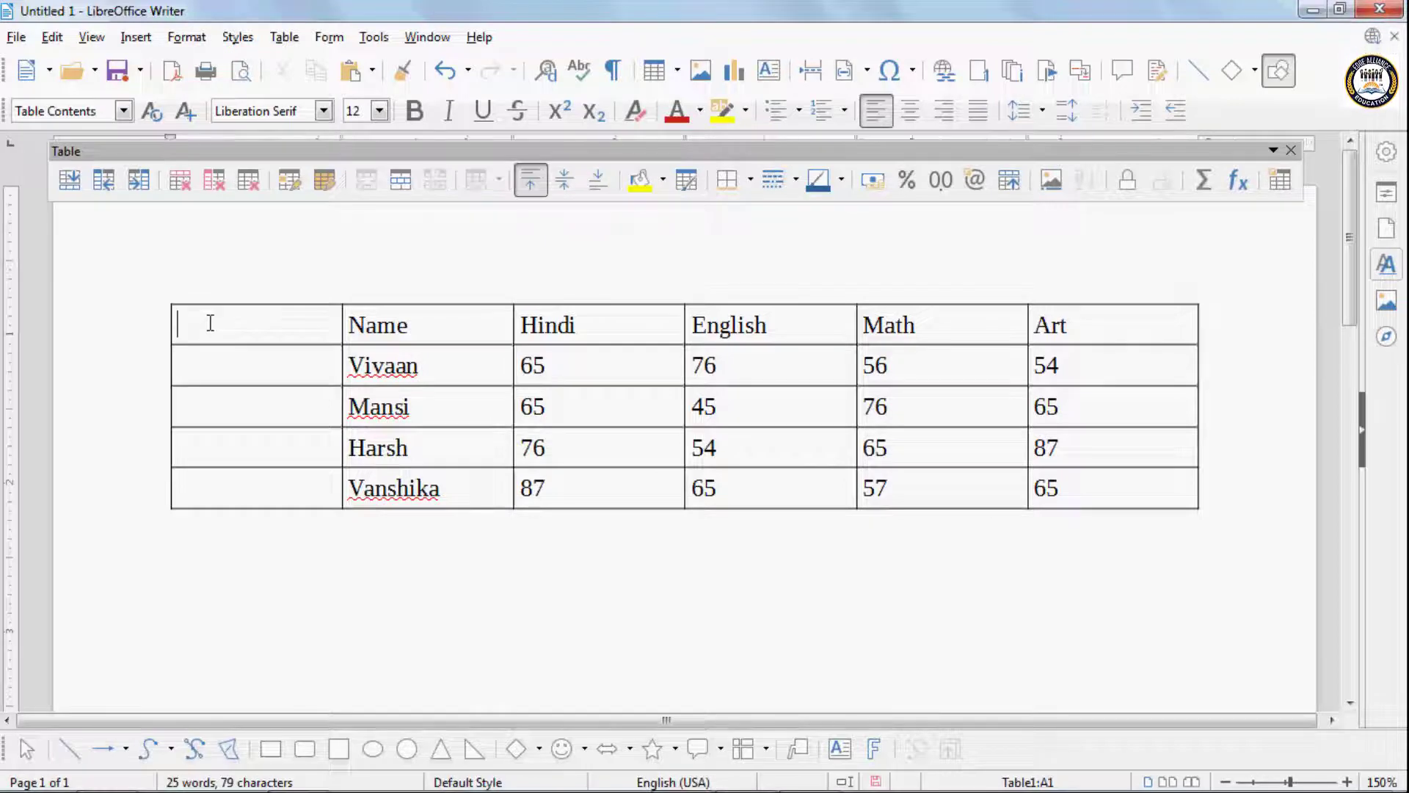
pyautogui.hotkey('ctrl', 'z')
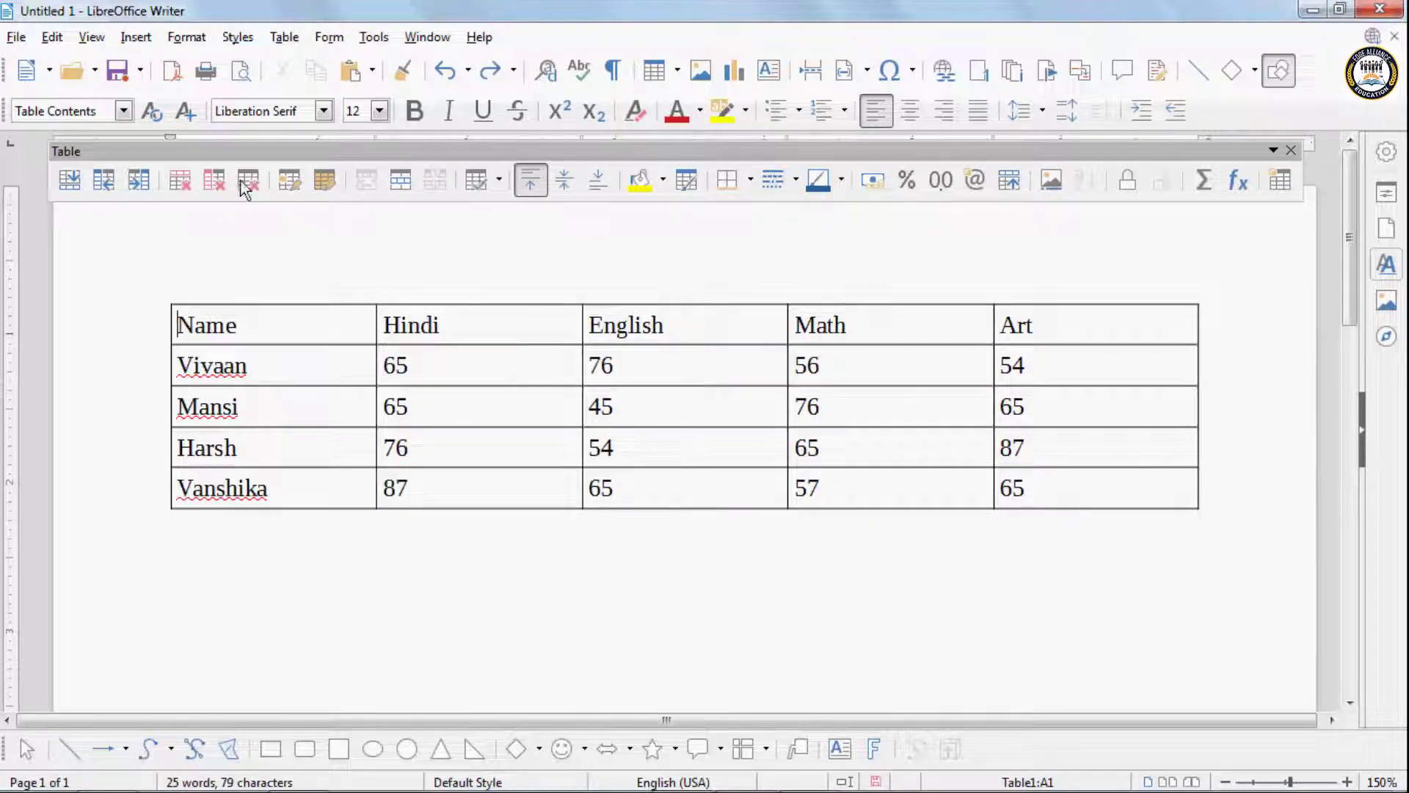
# - Insert an empty column after the Name column, and undo the insertion
pyautogui.click(283, 37)
pyautogui.moveTo(296, 89)
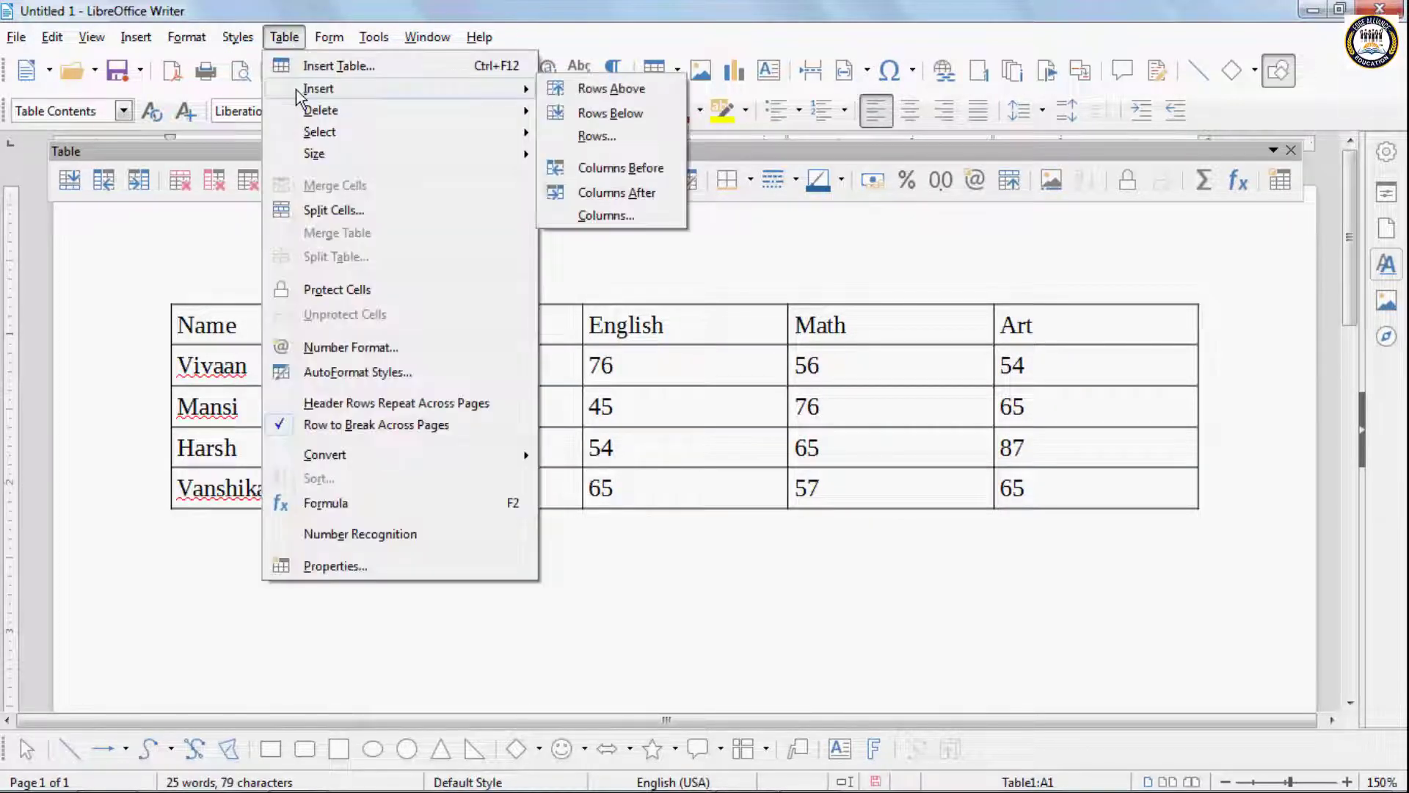
pyautogui.click(616, 193)
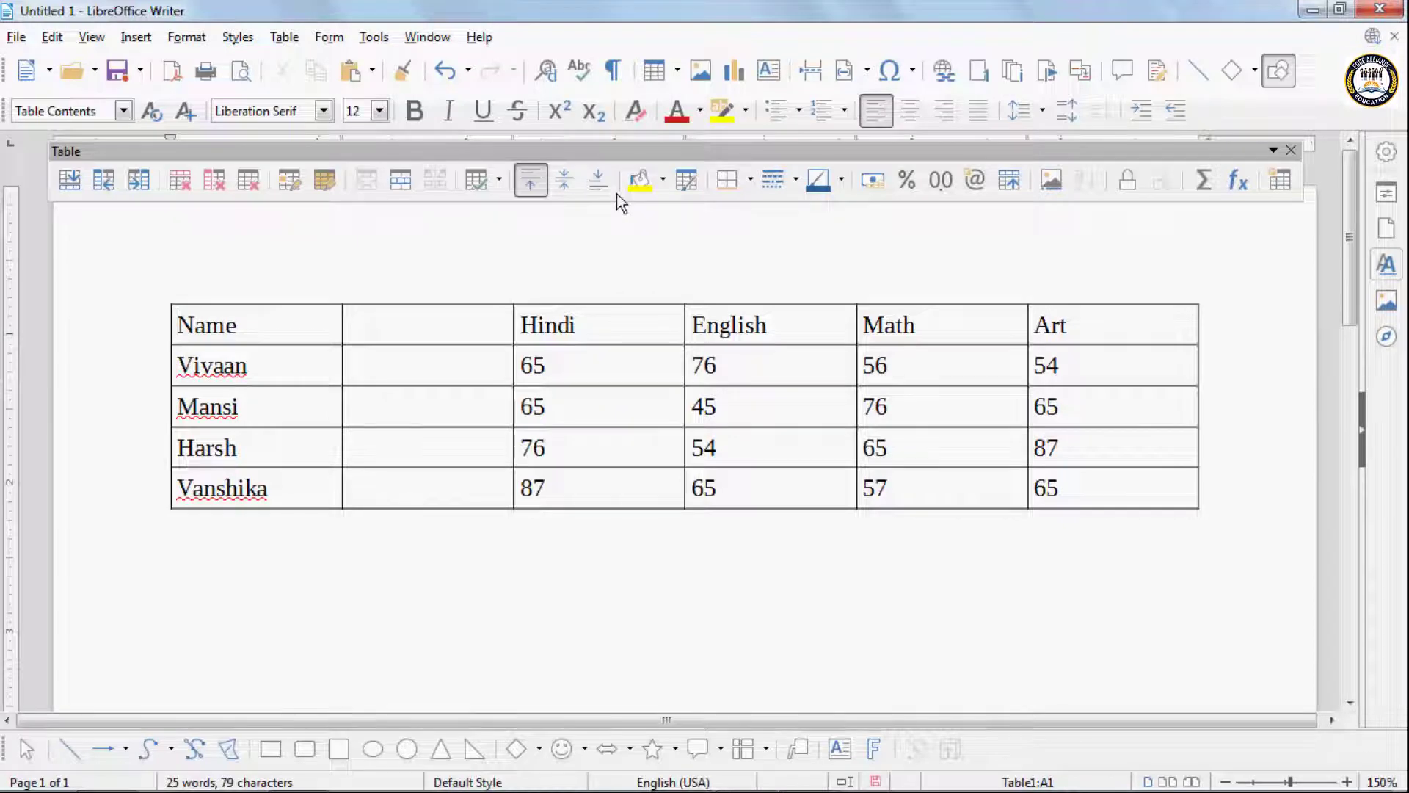
pyautogui.hotkey('ctrl', 'z')
# - Insert 2 empty columns before the Name column using the Insert Columns dialog, and undo the insertion
pyautogui.click(284, 37)
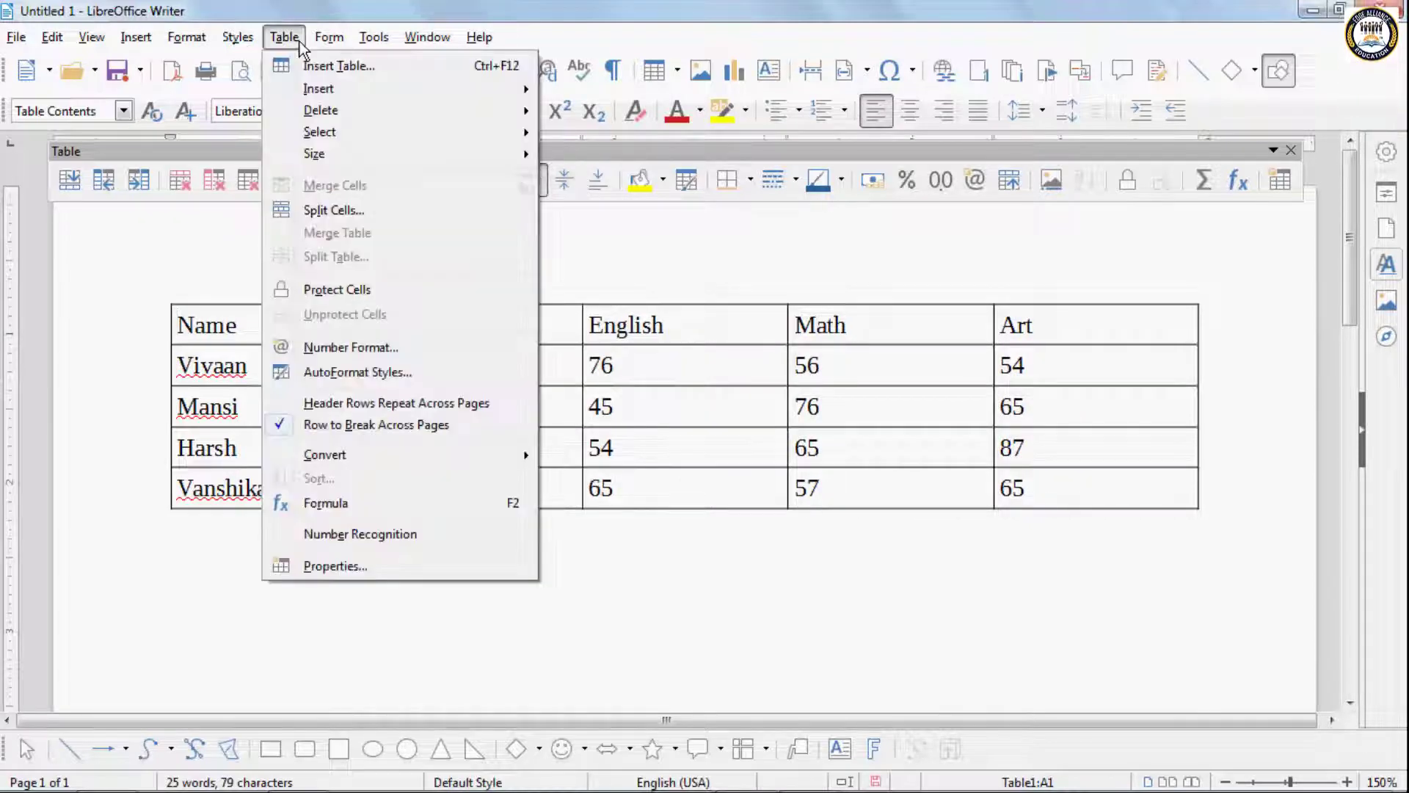
pyautogui.moveTo(318, 88)
pyautogui.click(625, 212)
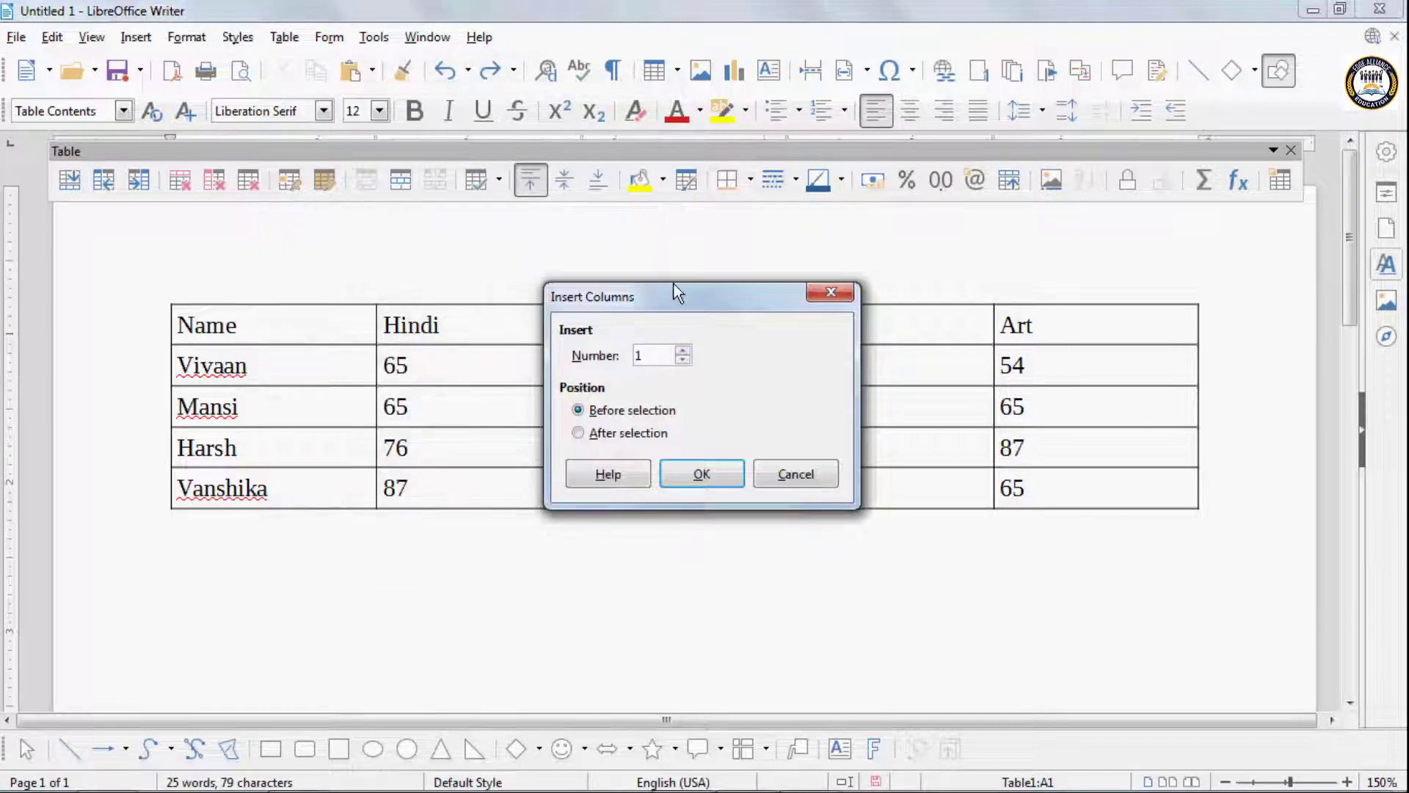
pyautogui.moveTo(673, 293); pyautogui.dragTo(981, 185)
pyautogui.click(980, 234)
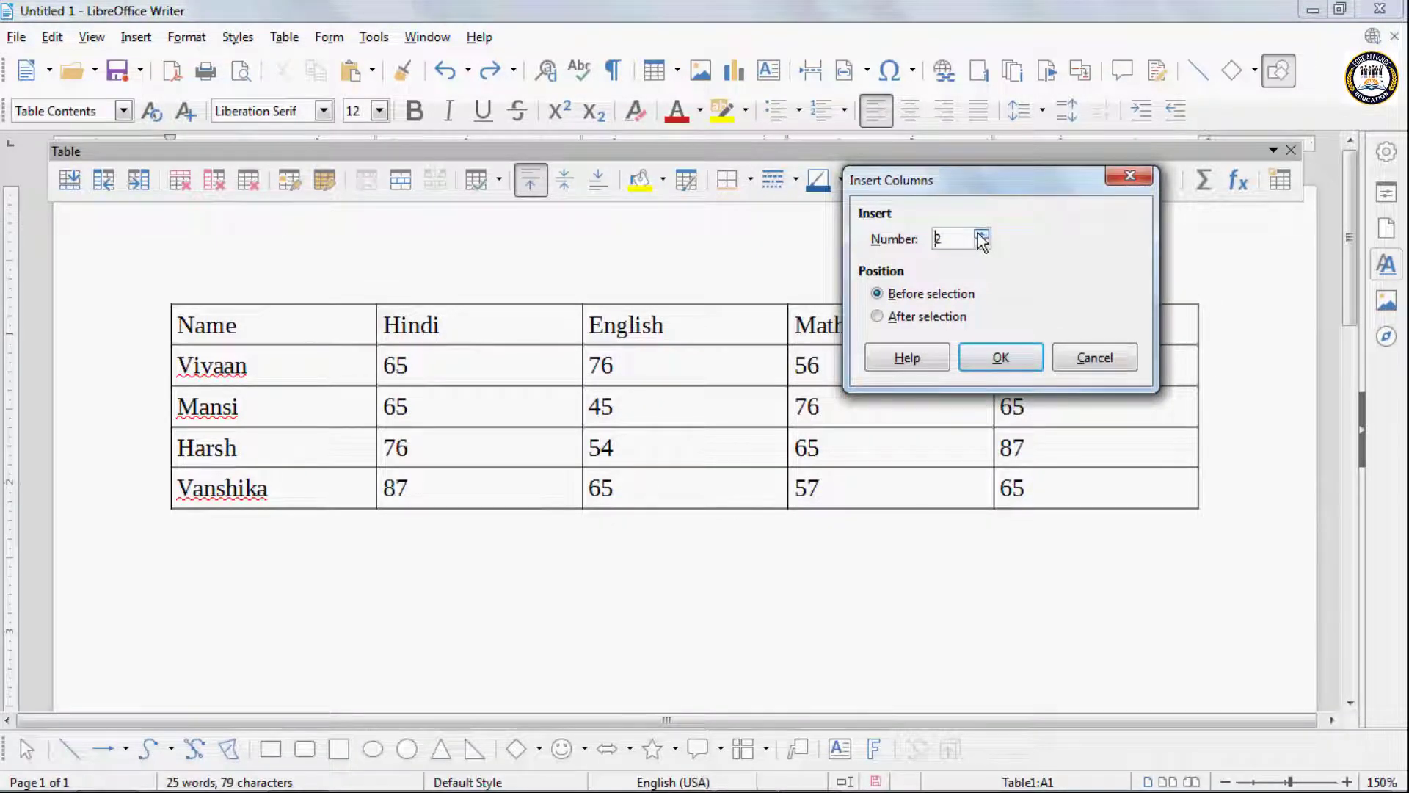
pyautogui.click(982, 235)
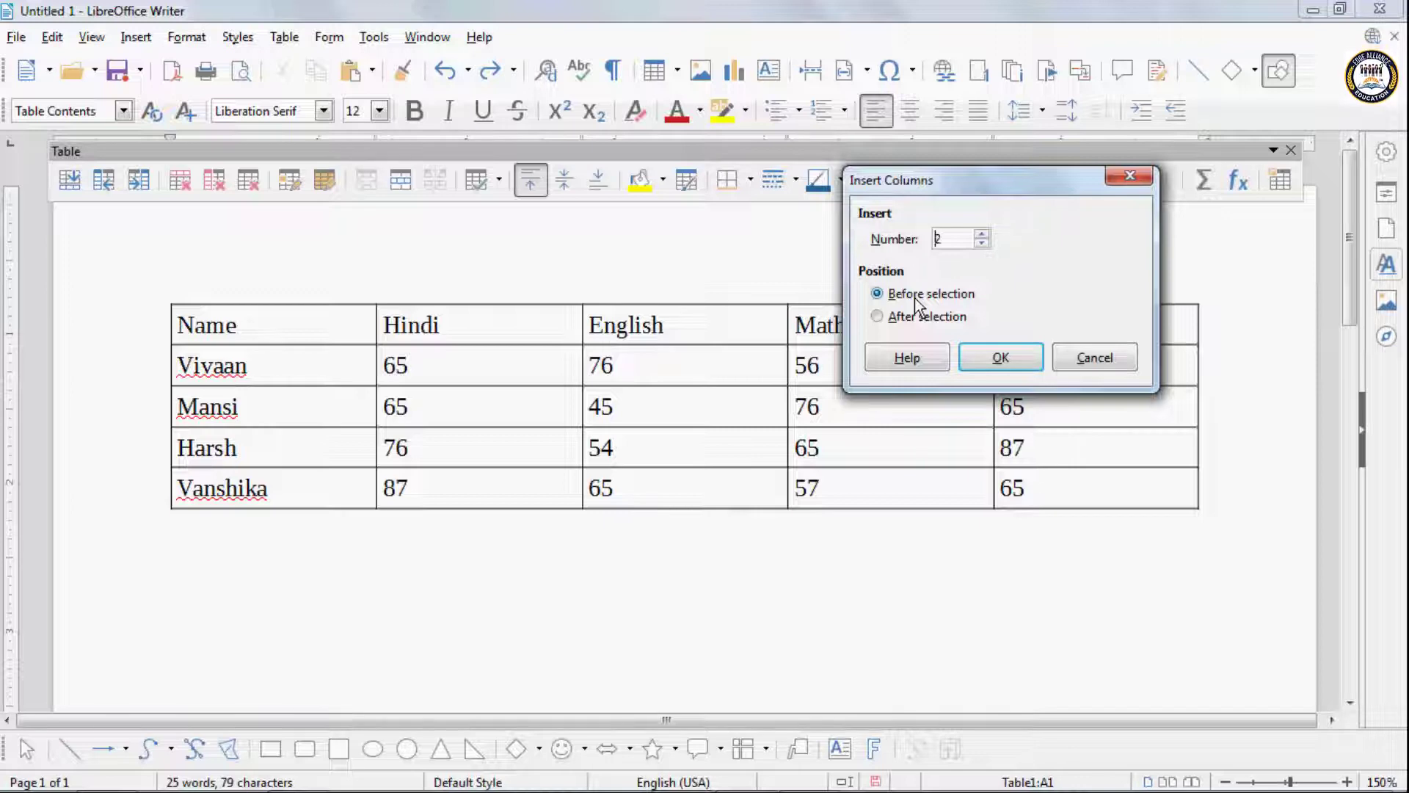
pyautogui.click(882, 317)
pyautogui.click(878, 294)
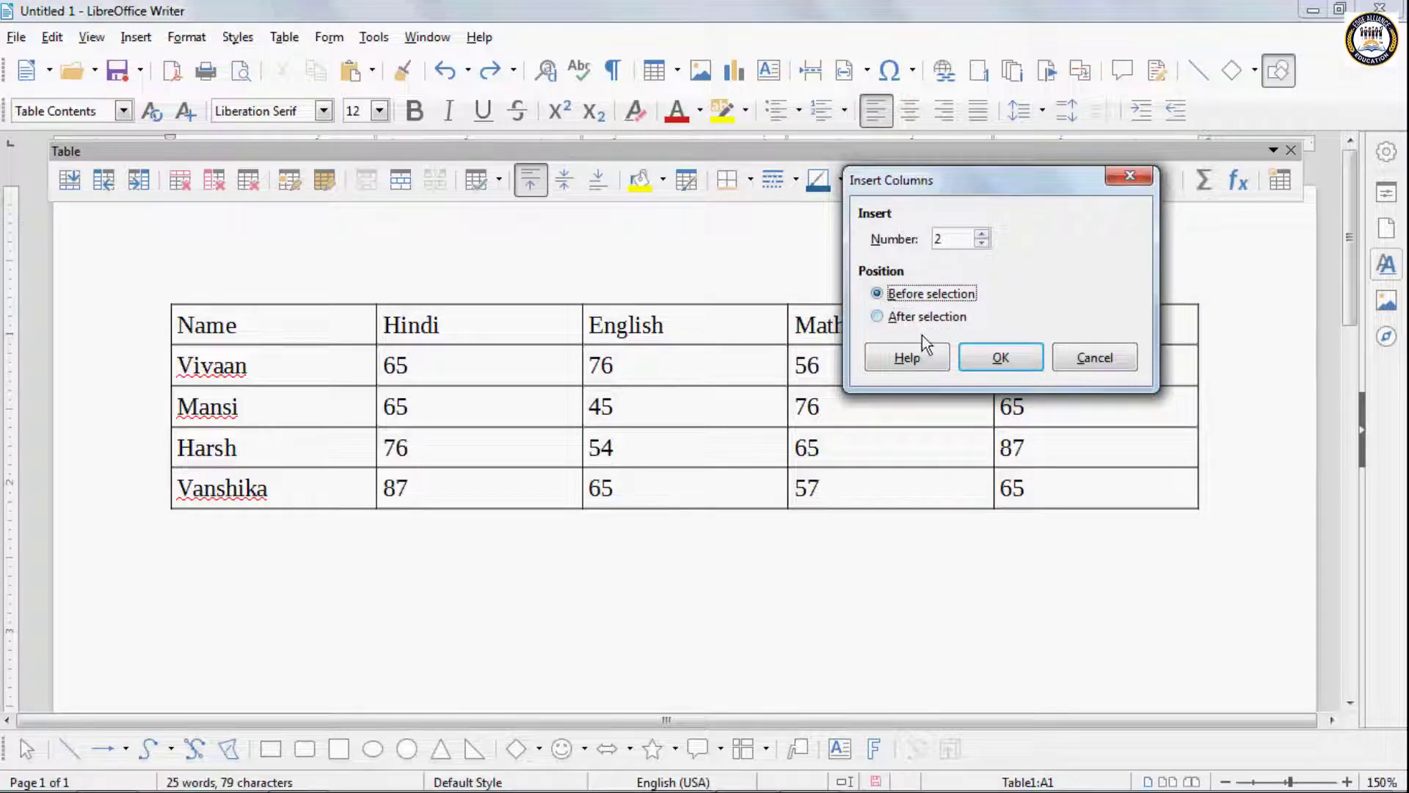
pyautogui.click(1013, 360)
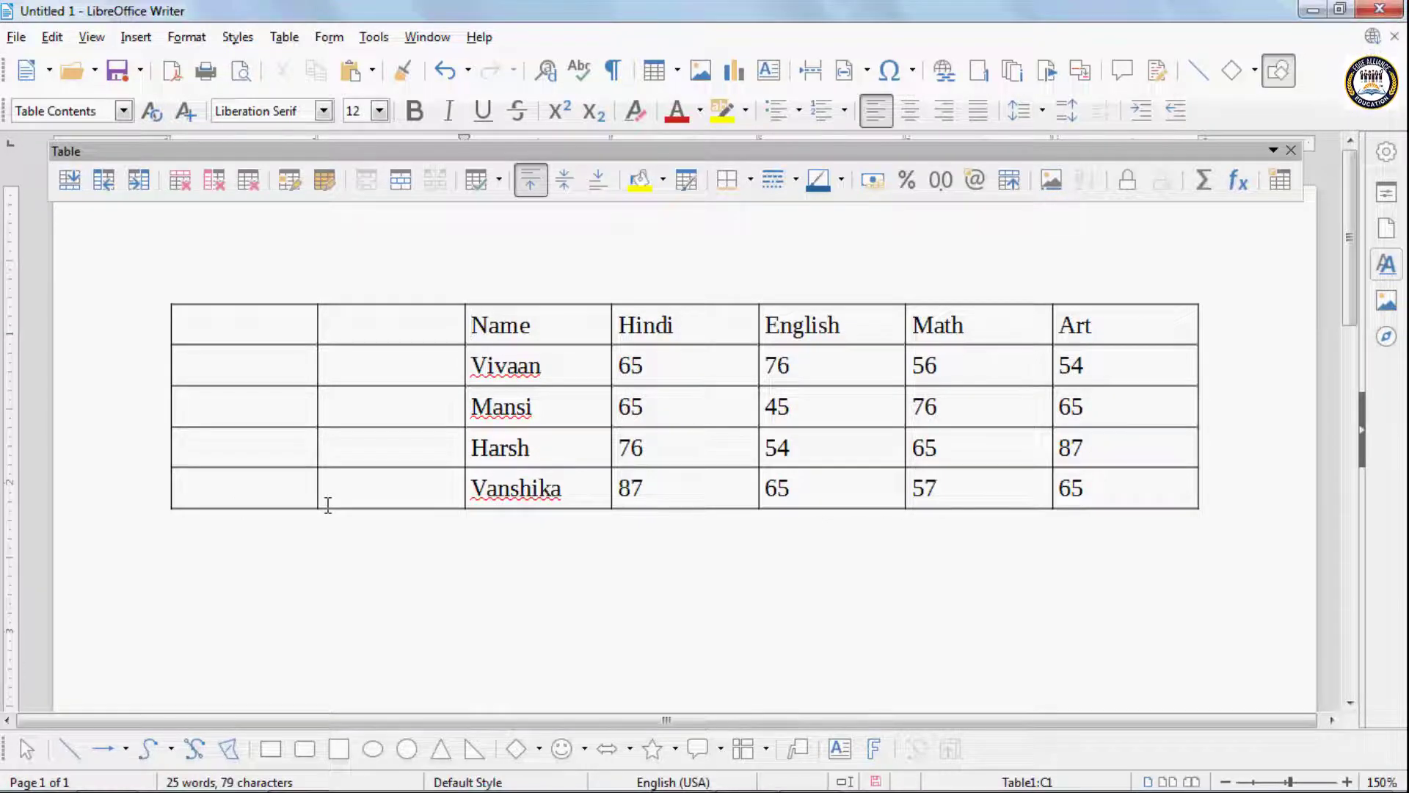
pyautogui.hotkey('ctrl', 'z')
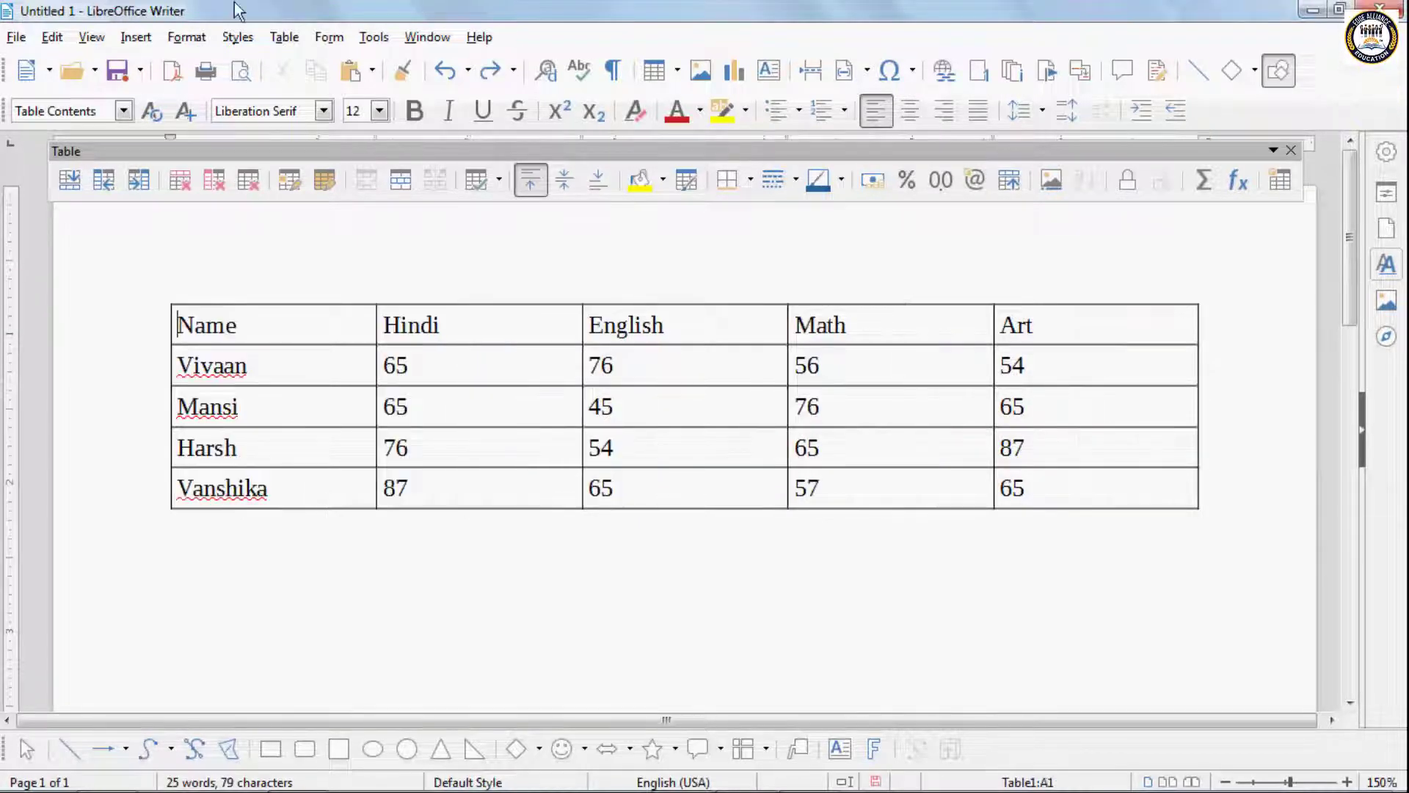
# - Delete the table's header row, and undo the deletion
pyautogui.click(284, 36)
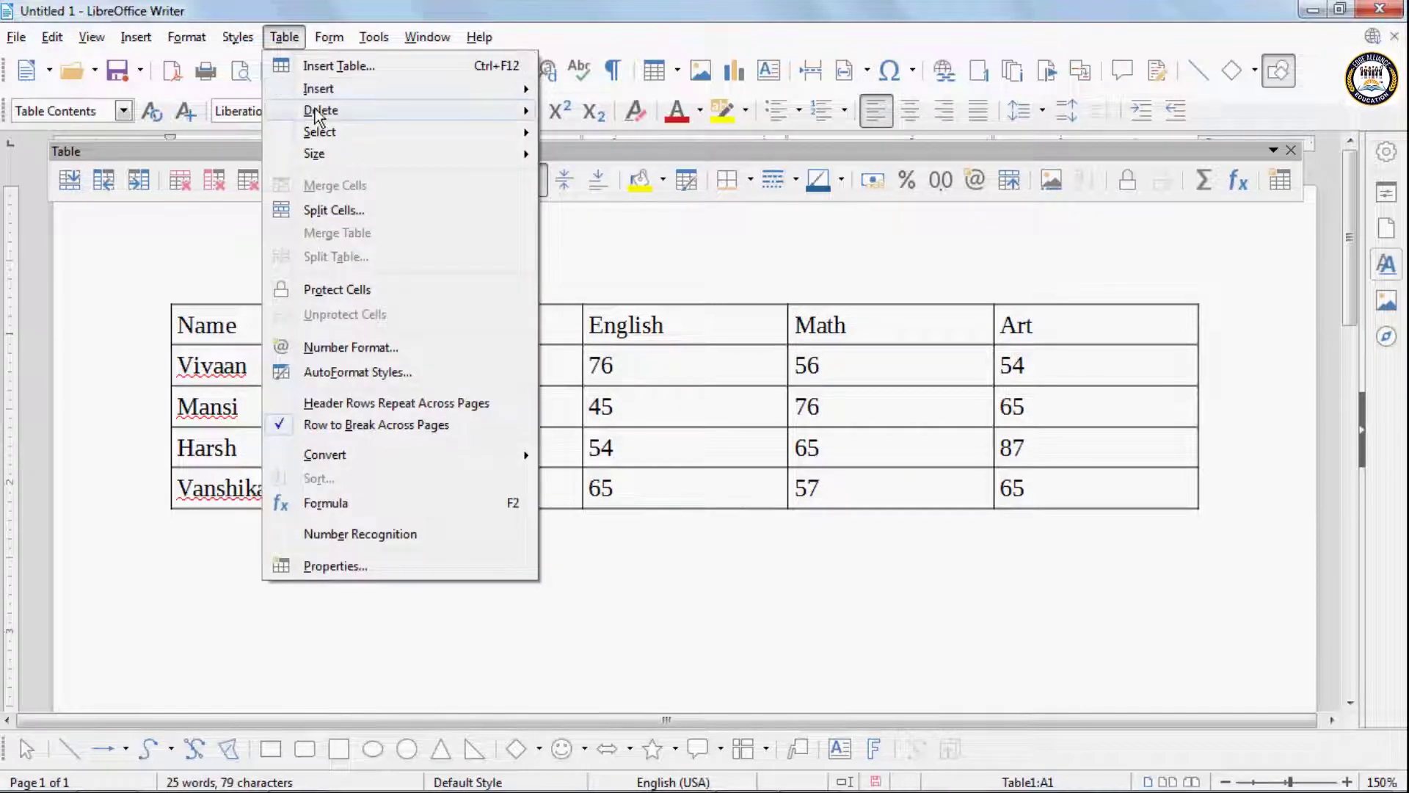
pyautogui.moveTo(323, 111)
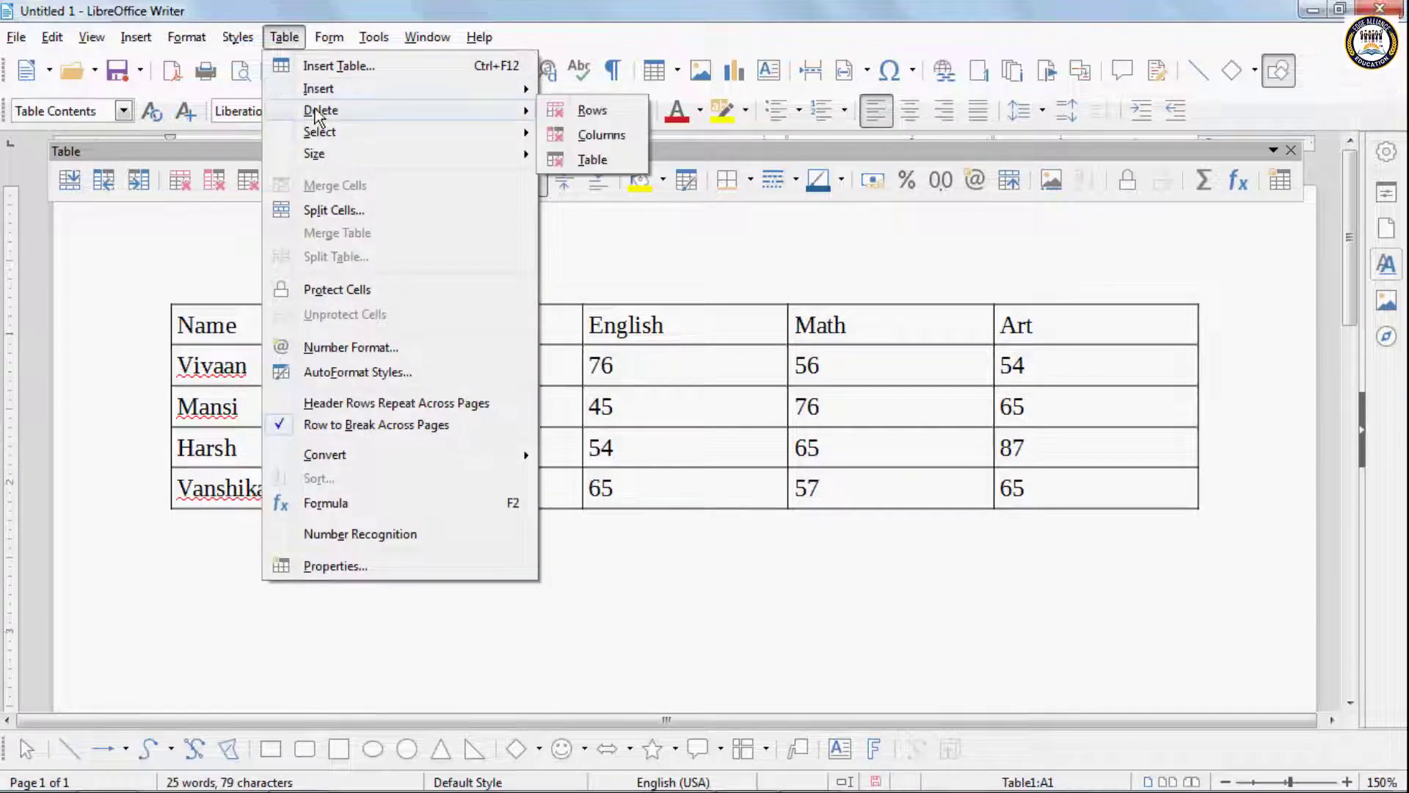
pyautogui.click(602, 110)
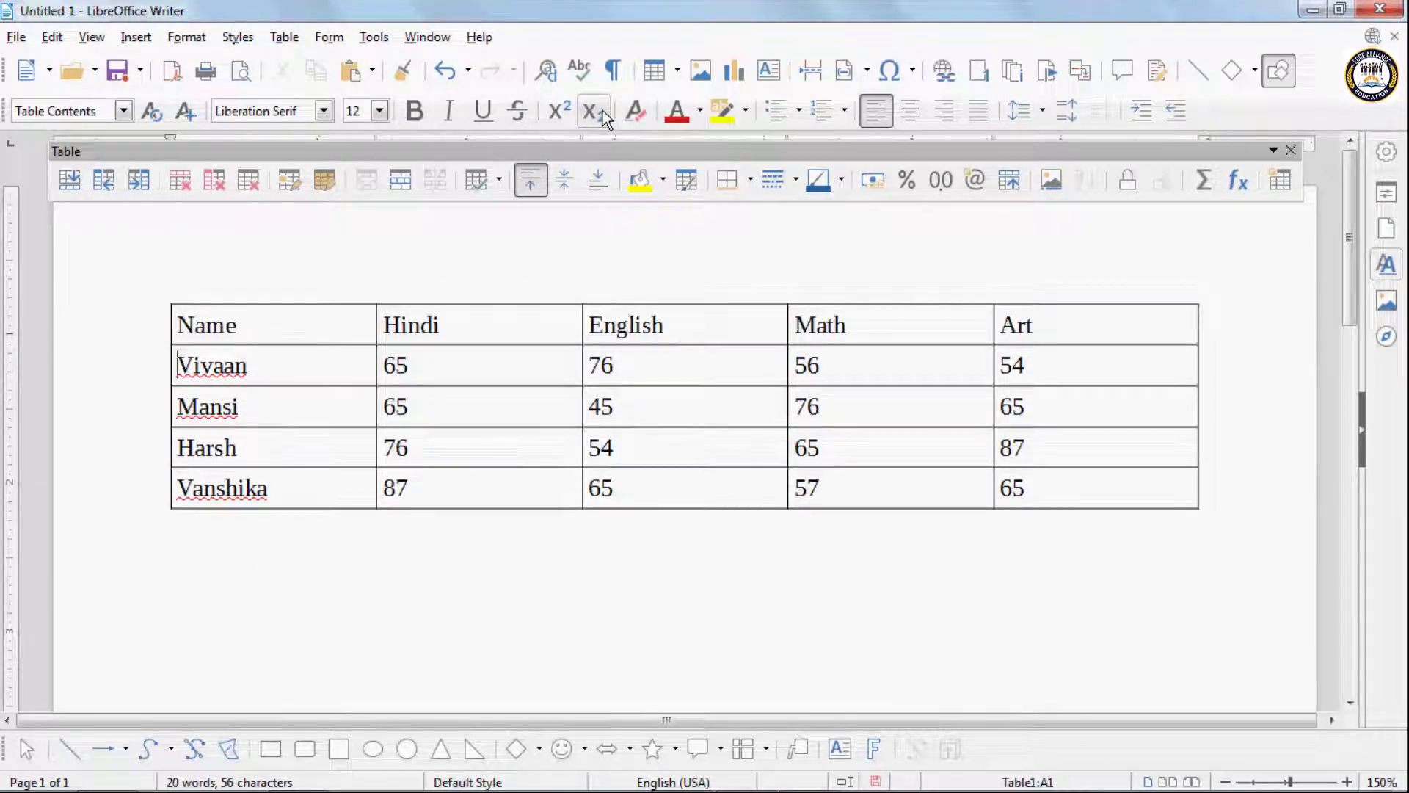
# - Delete the Name column from the table, and undo the deletion
pyautogui.click(285, 37)
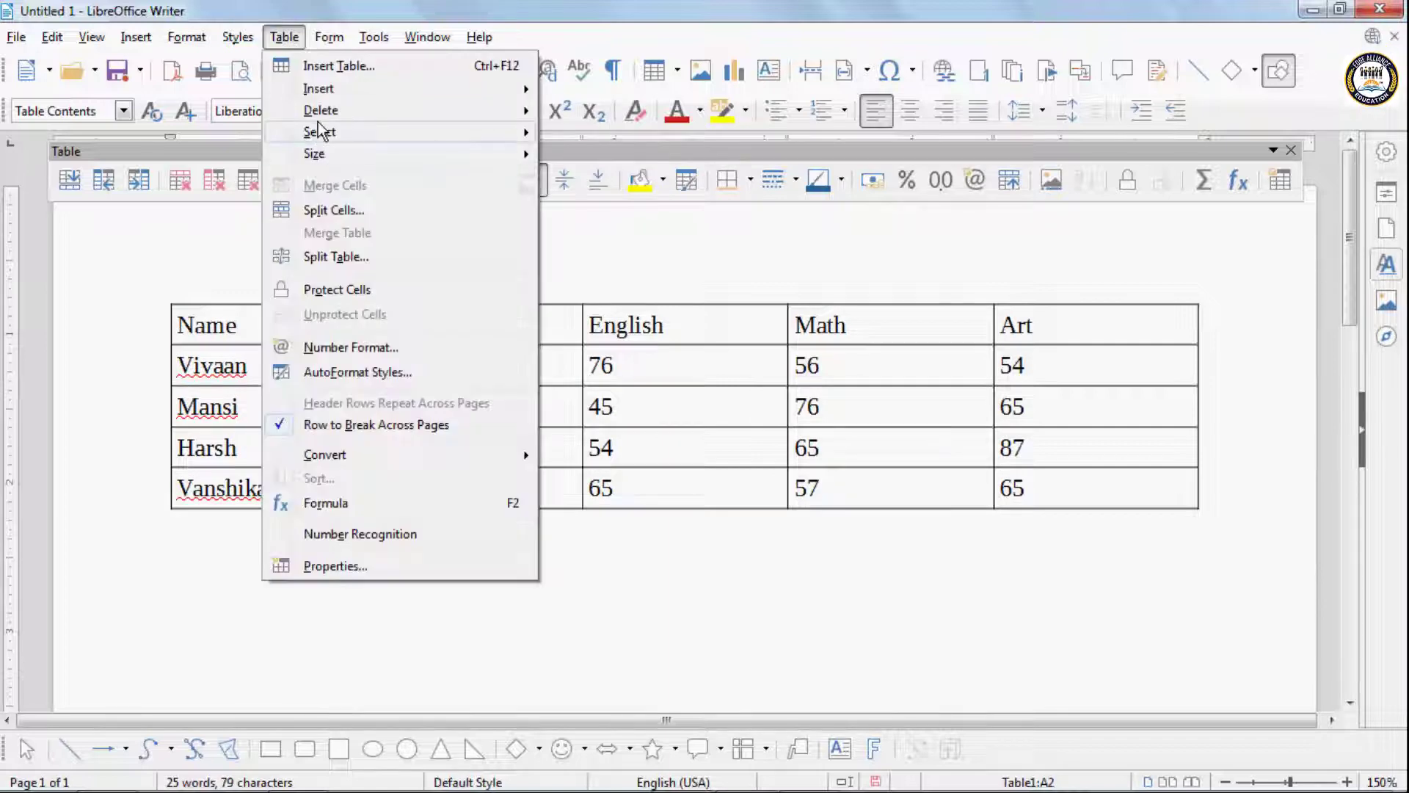
pyautogui.moveTo(434, 110)
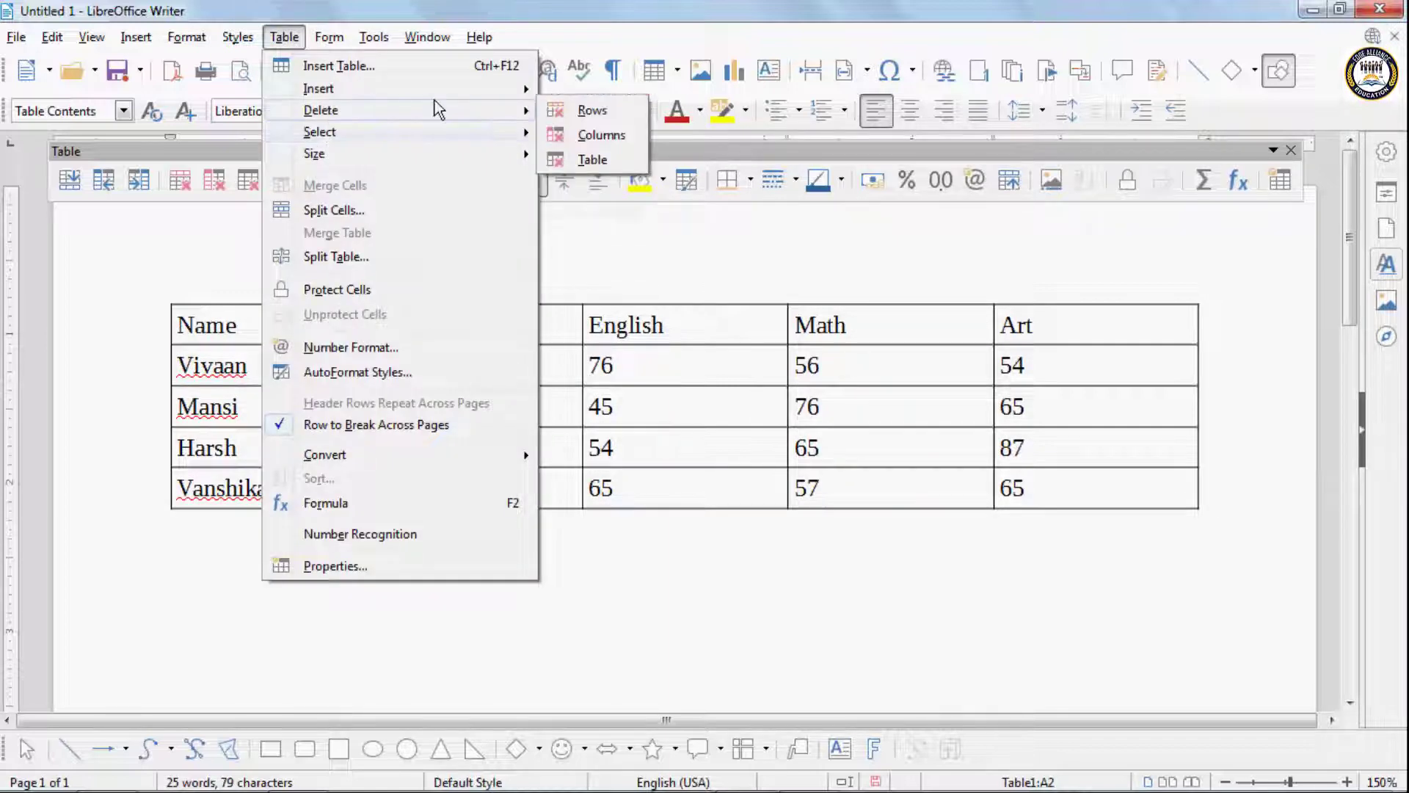
pyautogui.click(605, 133)
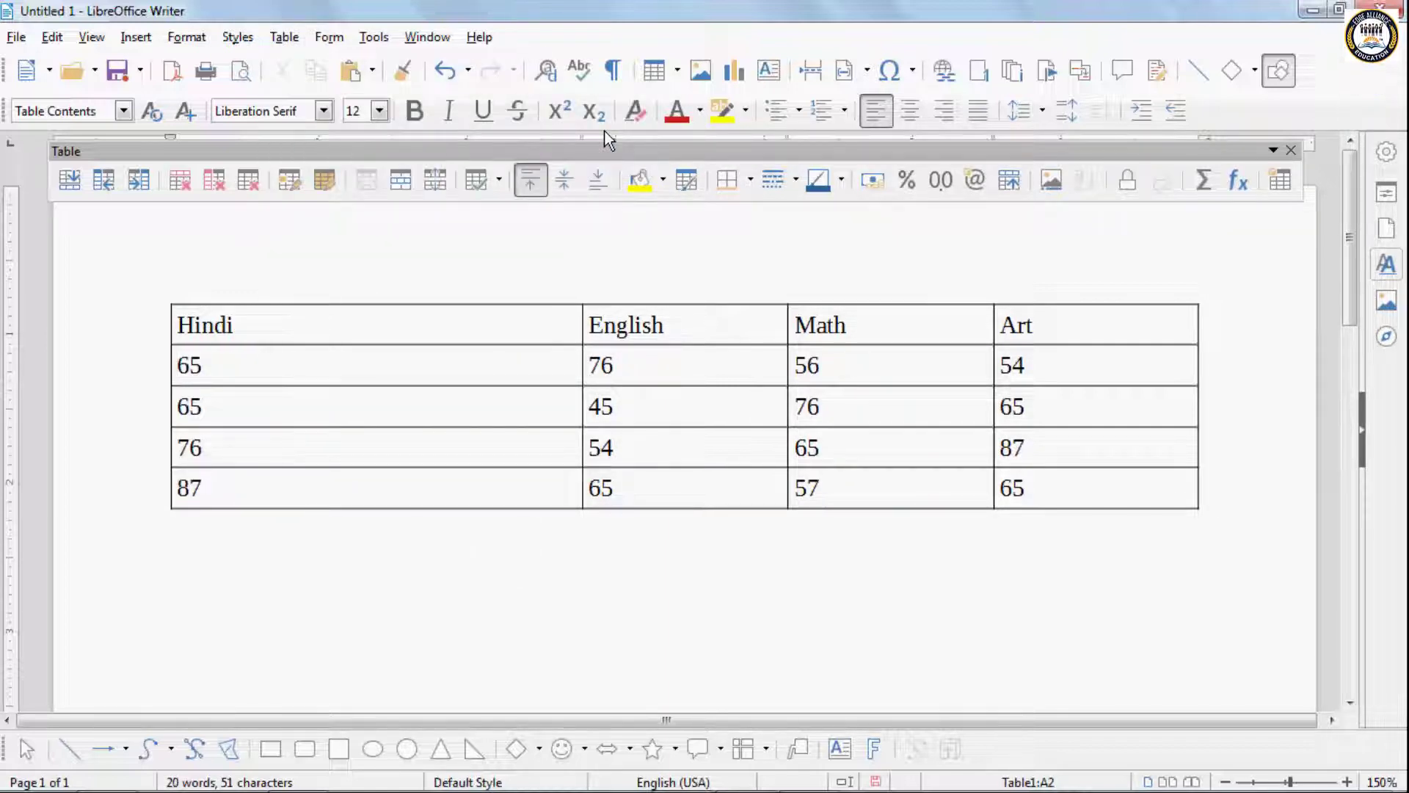
pyautogui.hotkey('ctrl', 'z')
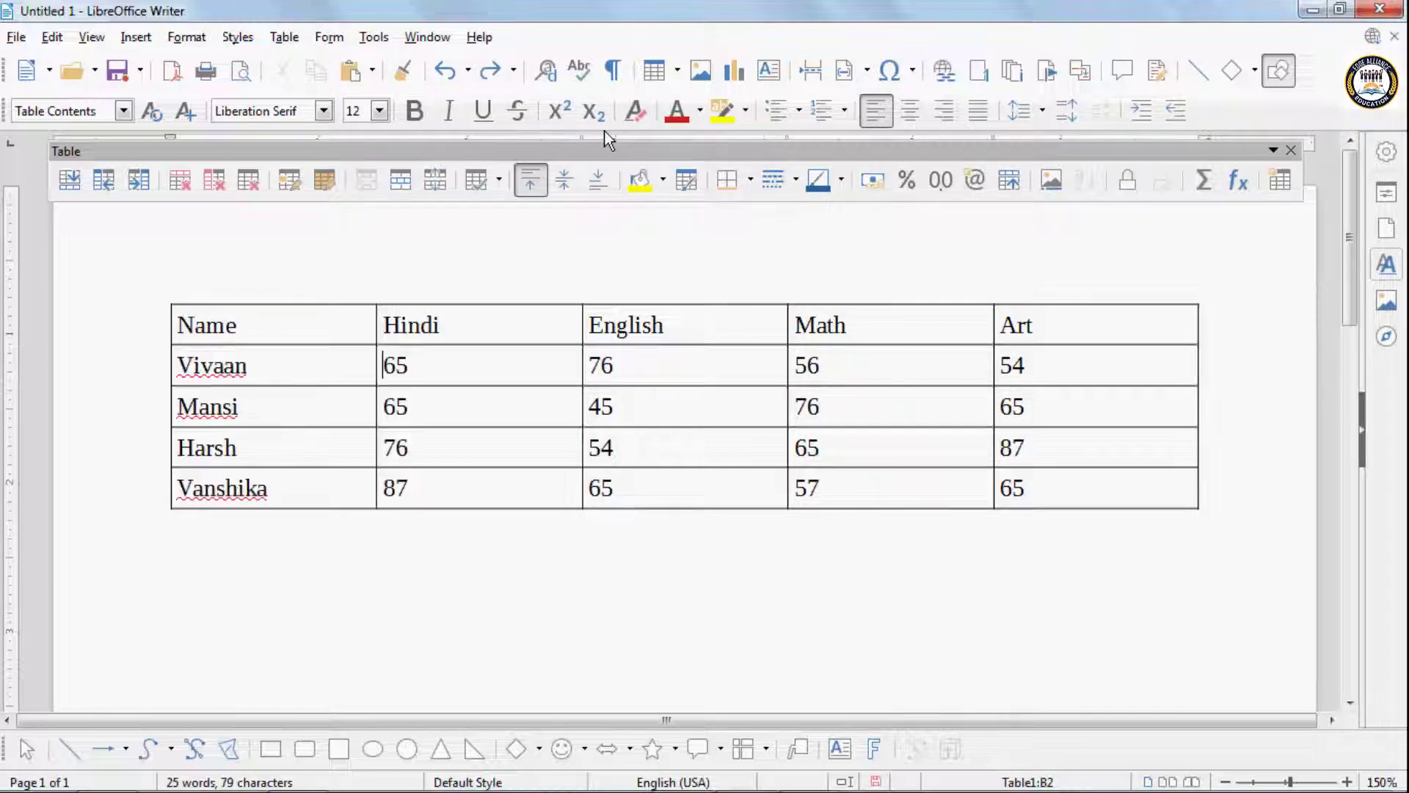
# - Delete the entire marks table, and undo the deletion
pyautogui.click(284, 37)
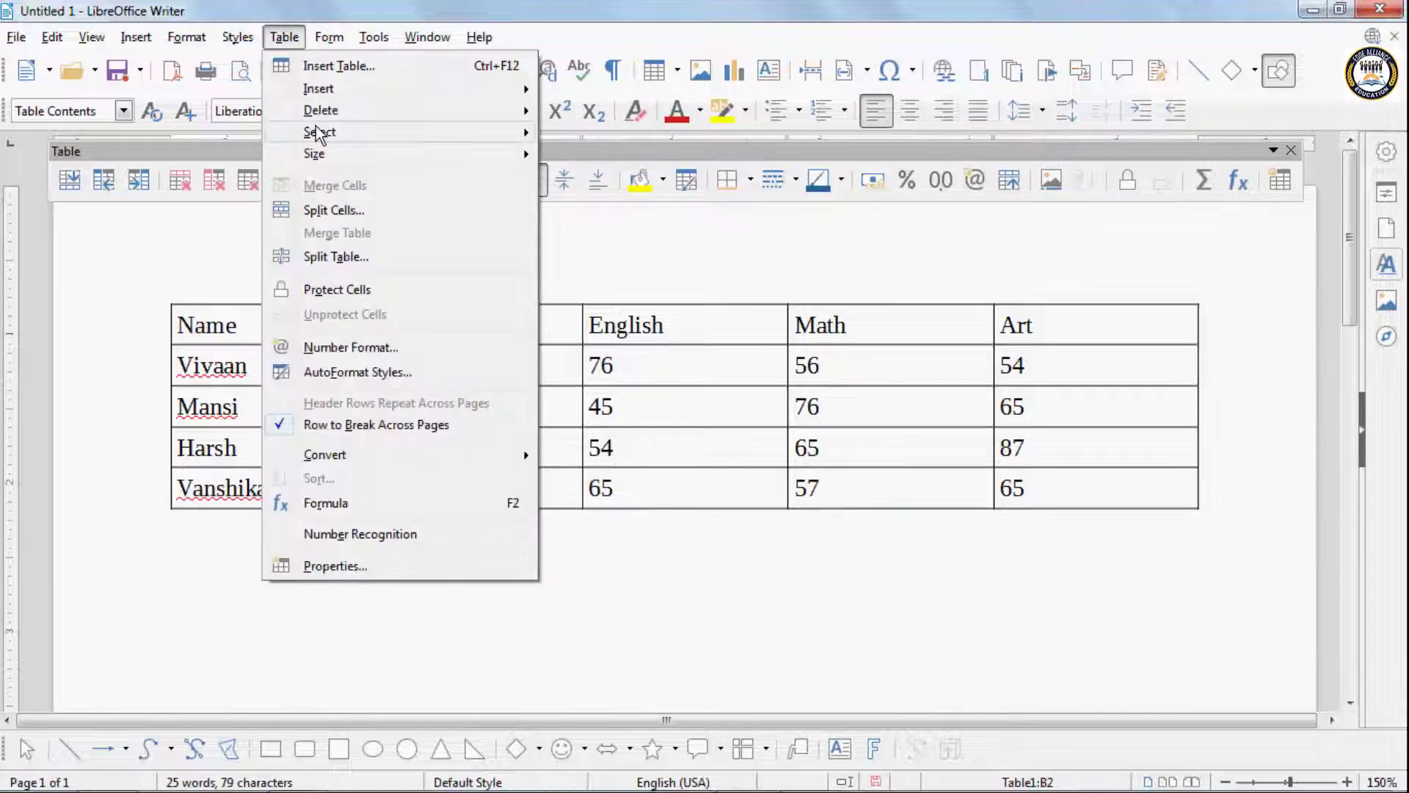
pyautogui.moveTo(323, 110)
pyautogui.click(592, 160)
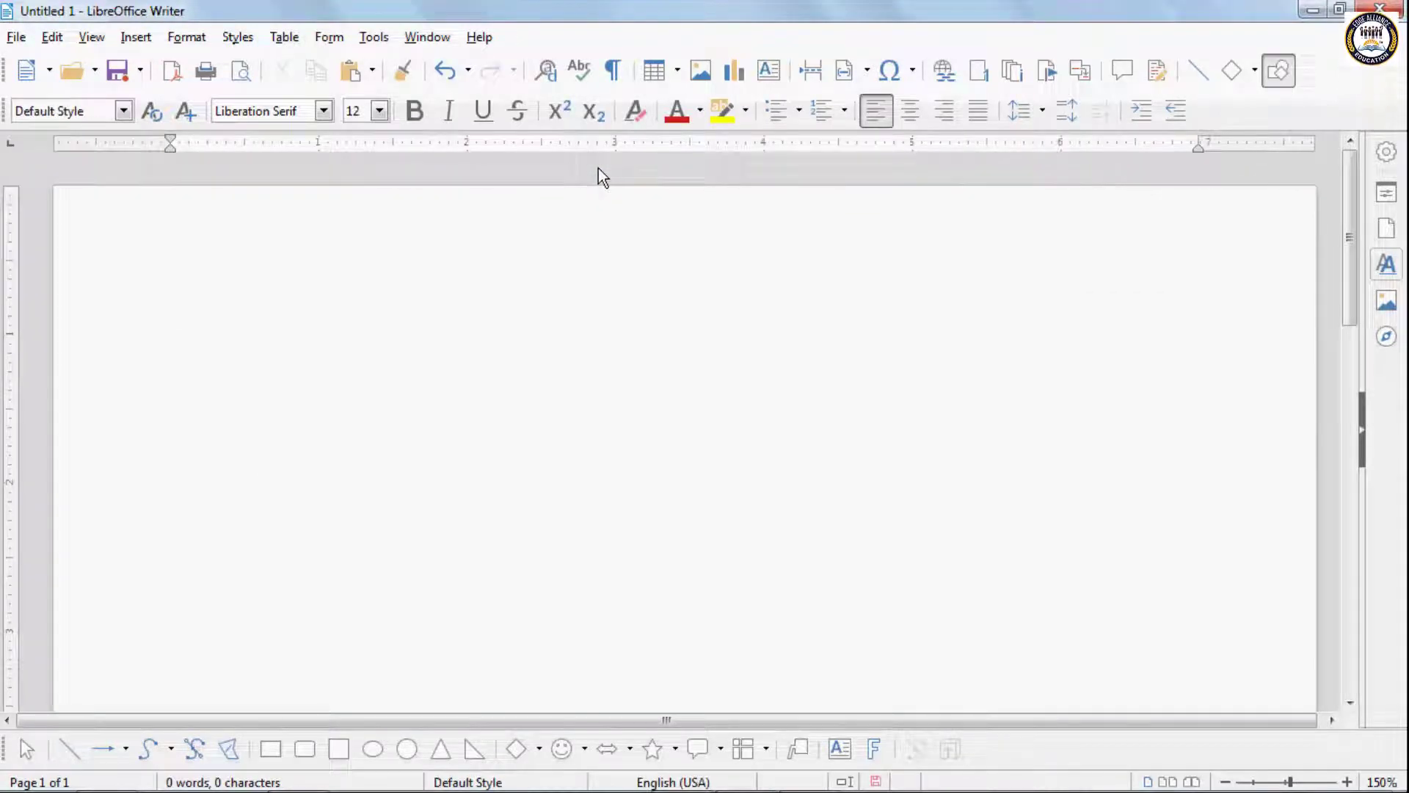
pyautogui.hotkey('ctrl', 'z')
# - Select the first student's entire row, starting from the name cell
pyautogui.click(311, 373)
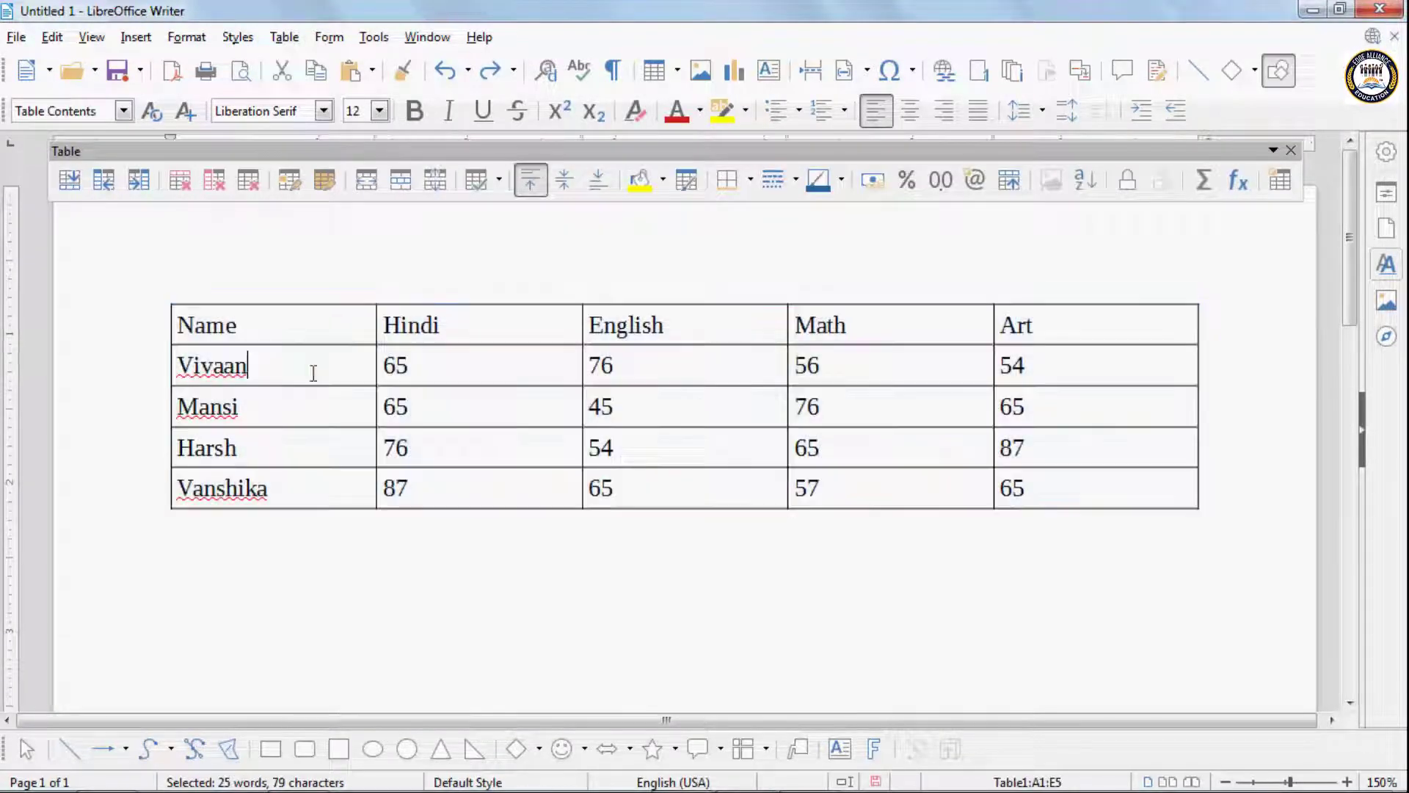
pyautogui.click(273, 38)
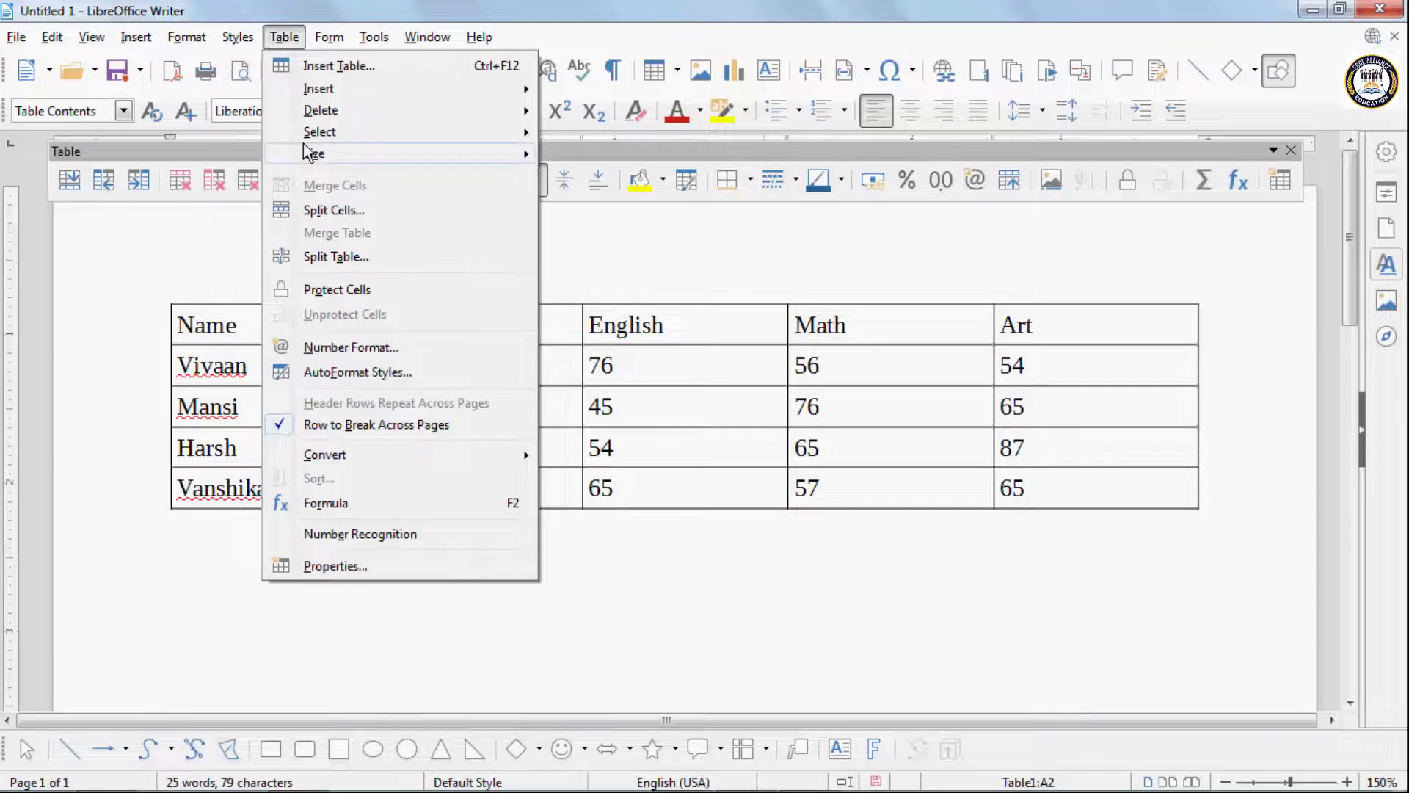
pyautogui.moveTo(311, 136)
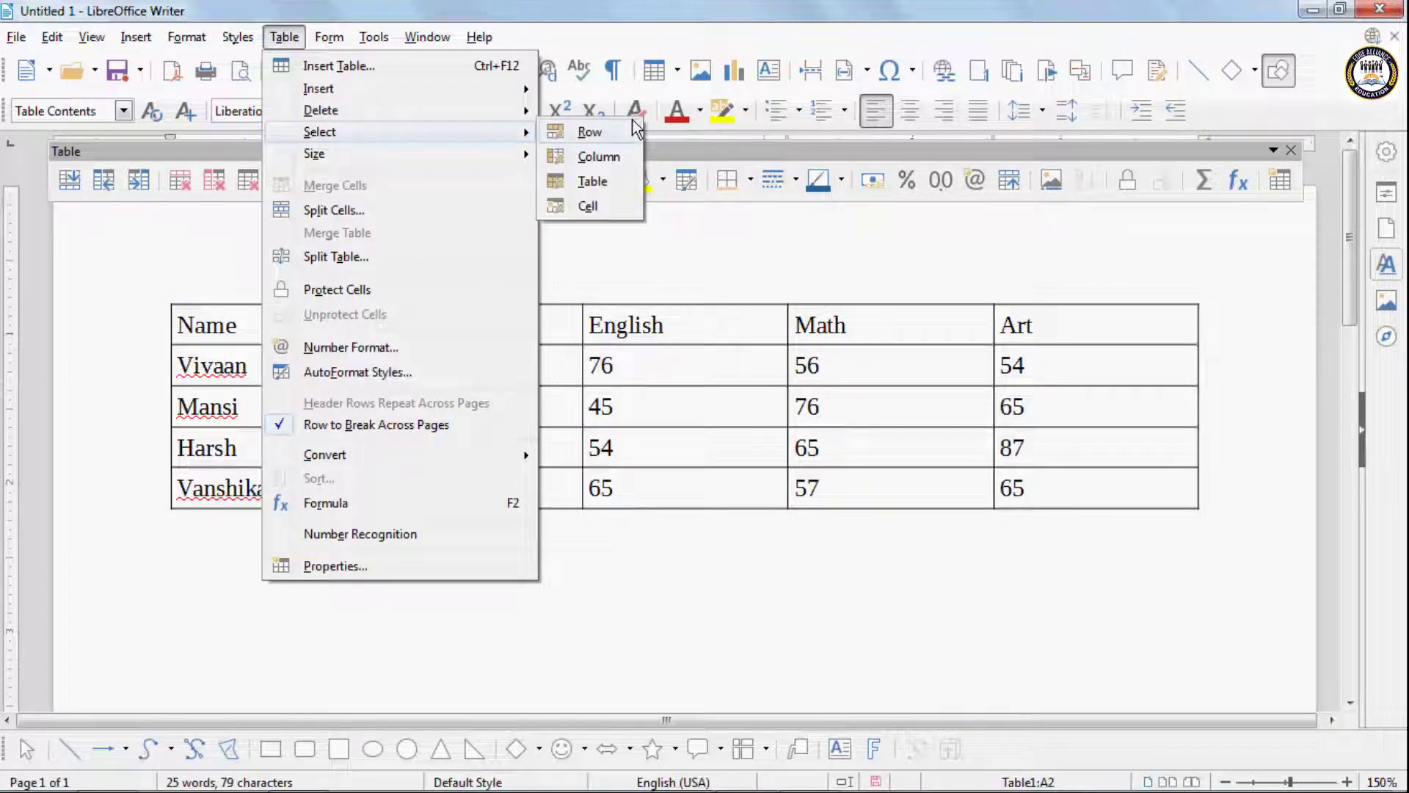
pyautogui.click(589, 132)
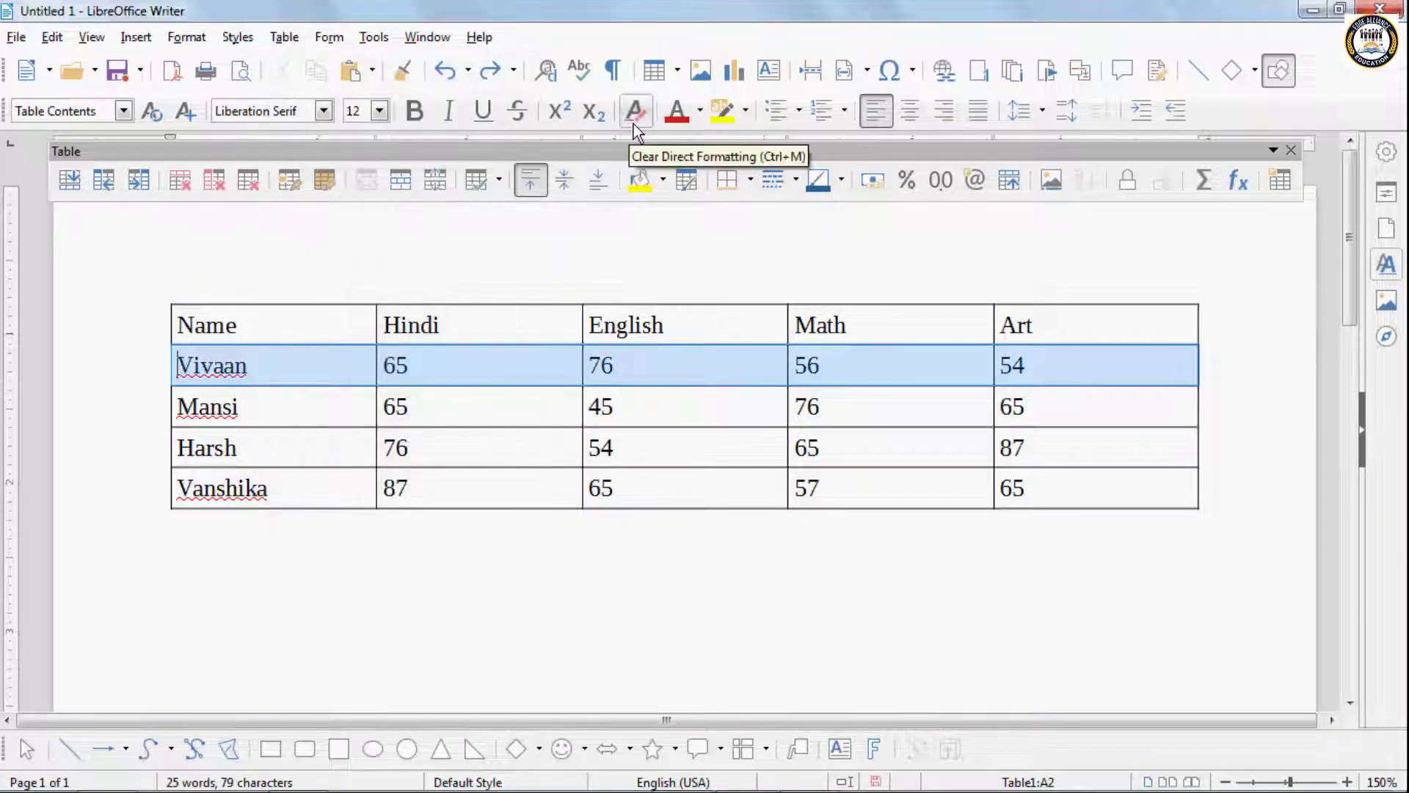
# - Select the entire Name column, starting from the first student's name cell
pyautogui.click(257, 363)
pyautogui.click(292, 37)
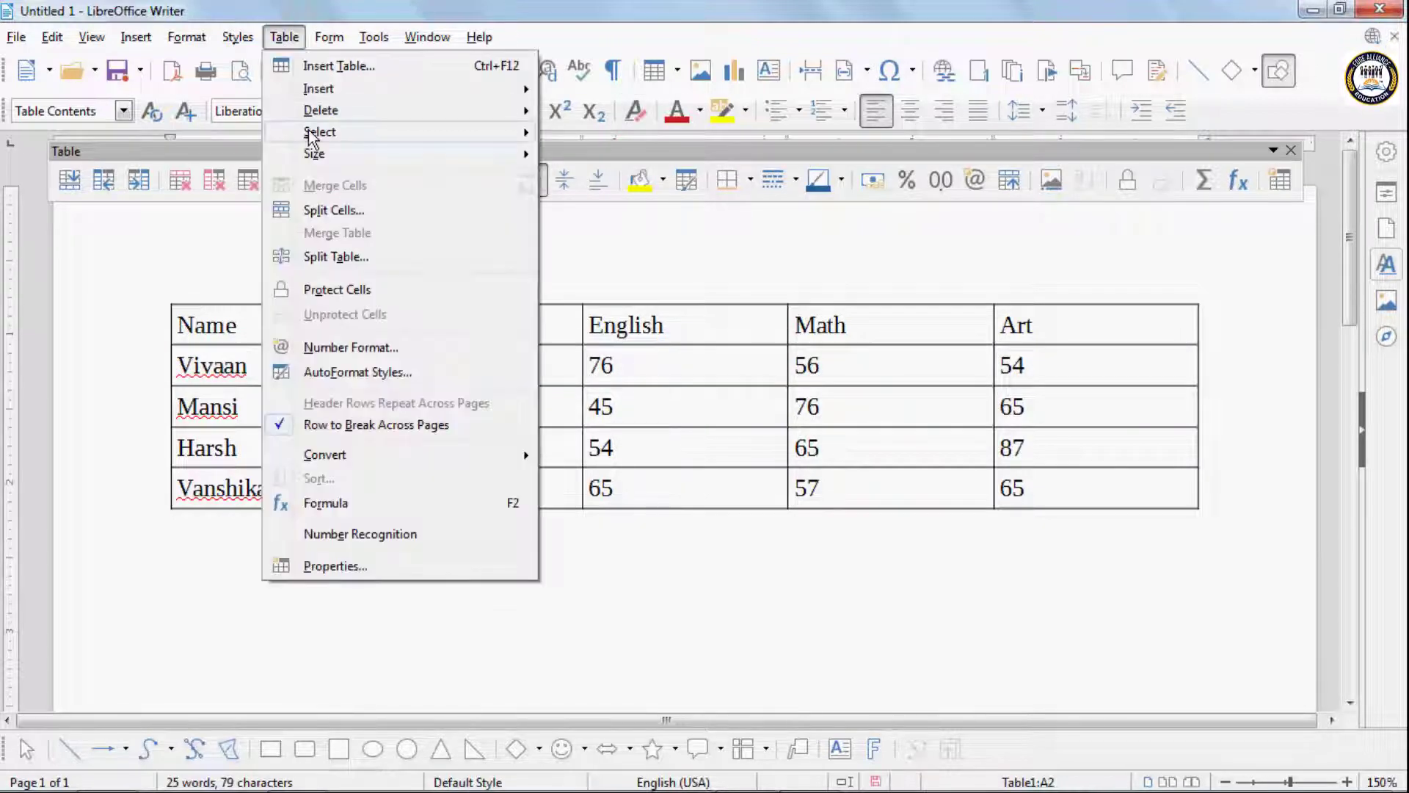
pyautogui.moveTo(315, 134)
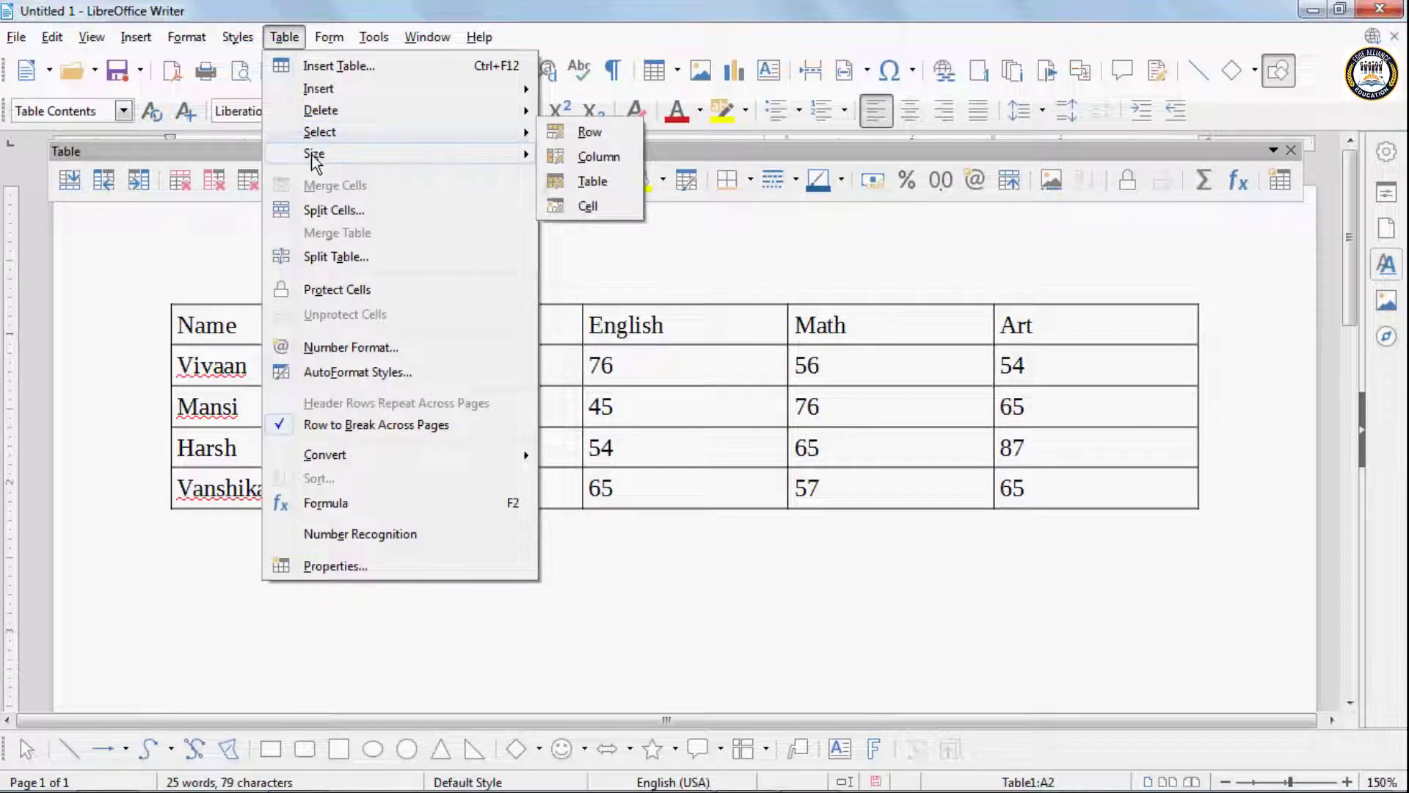
pyautogui.click(580, 156)
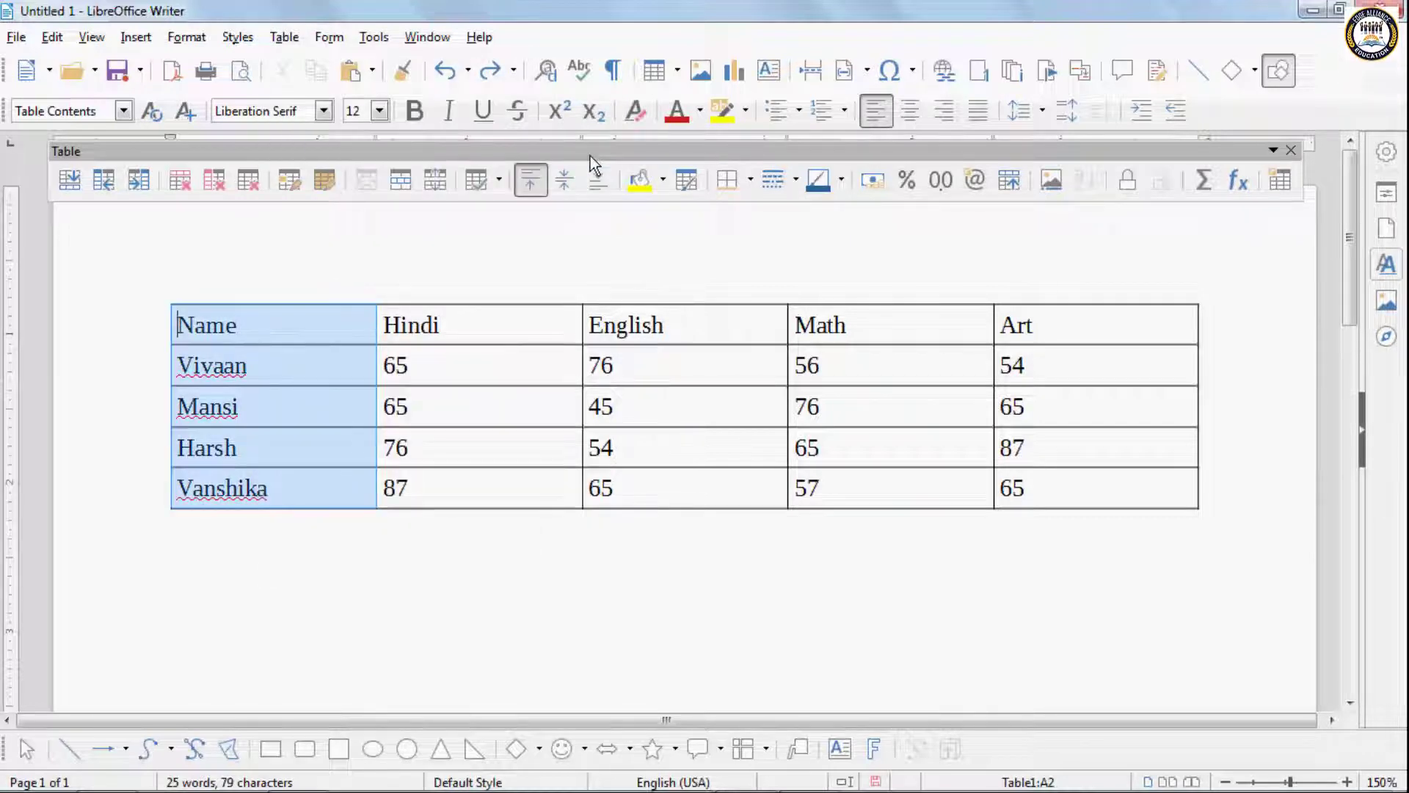
# - Select the whole marks table and make all of its text bold and red
pyautogui.click(286, 408)
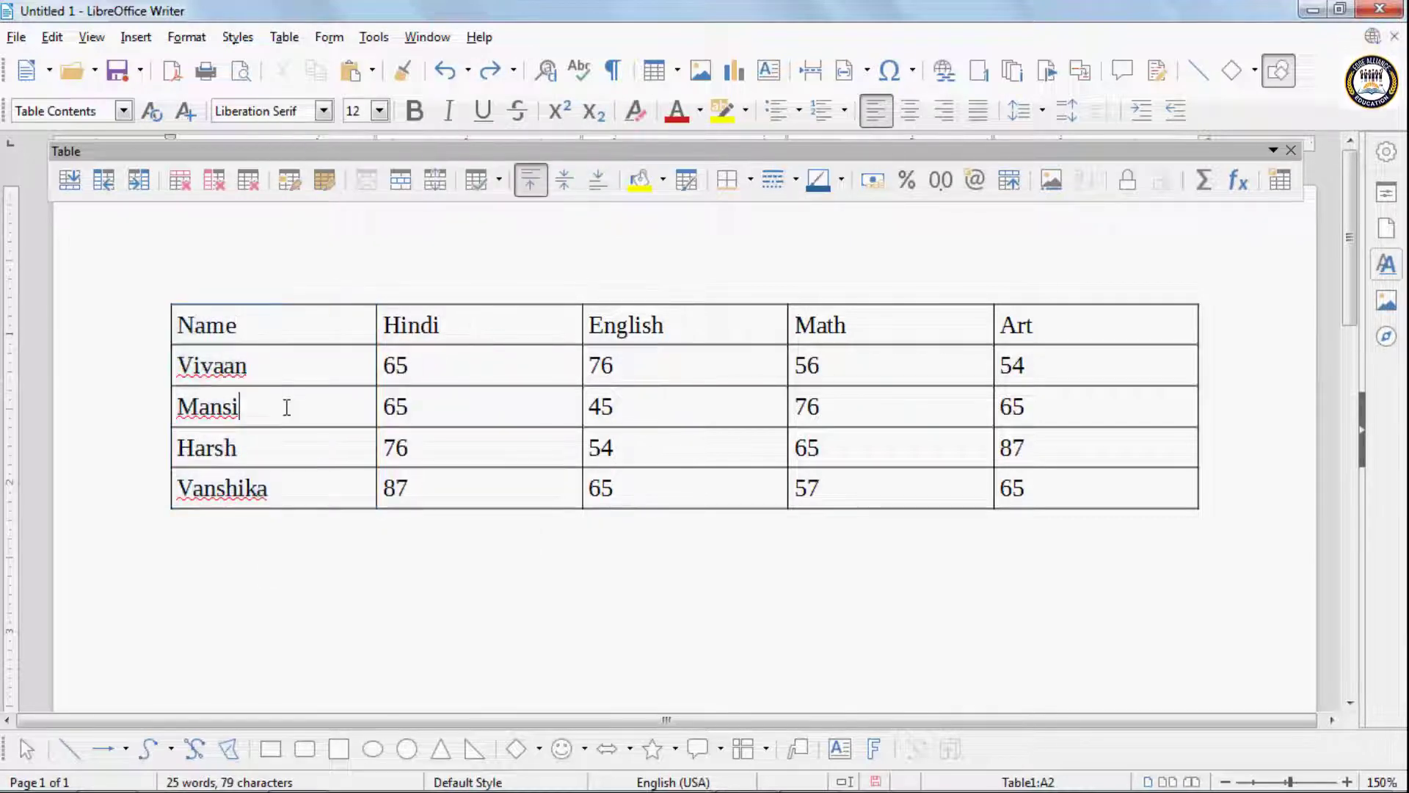
pyautogui.click(284, 36)
pyautogui.moveTo(307, 132)
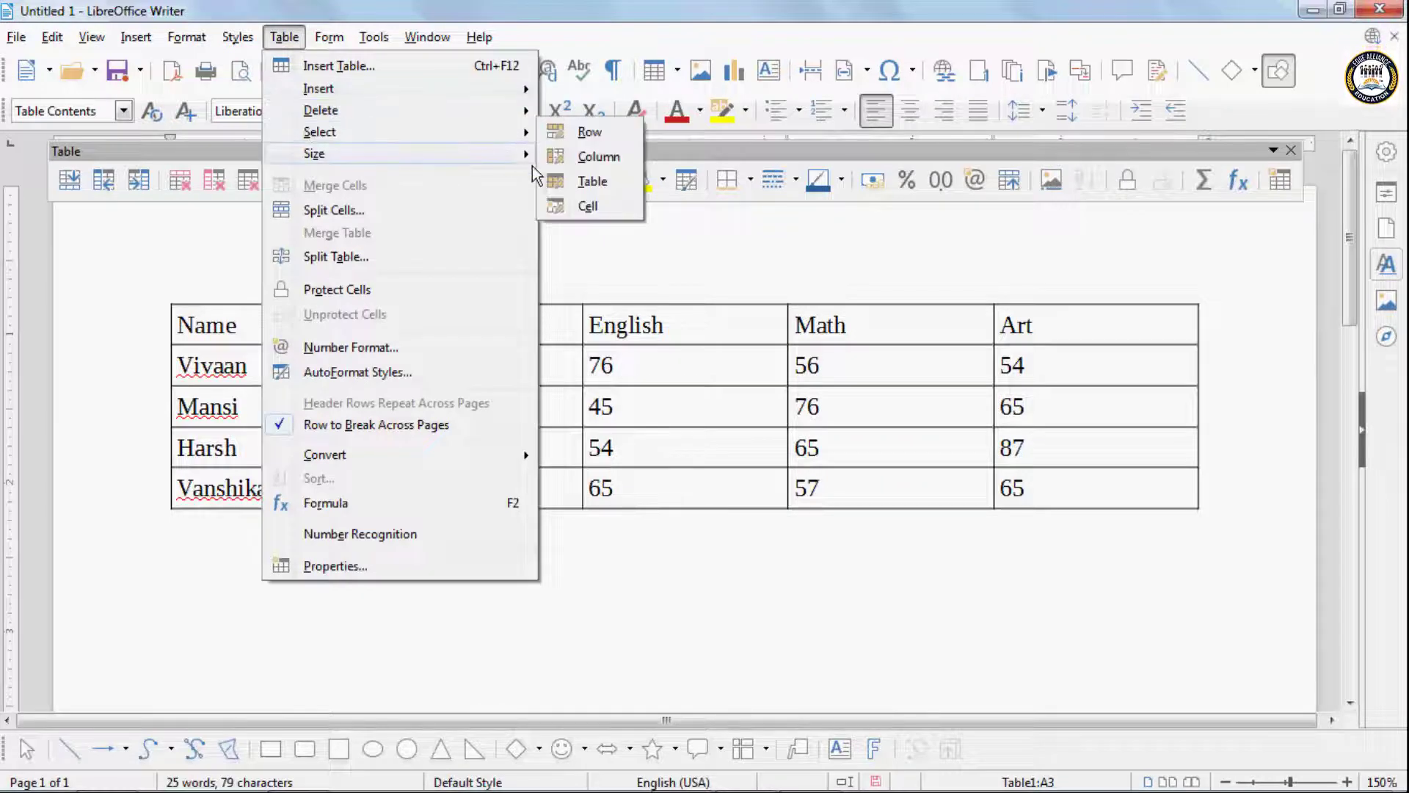
pyautogui.click(591, 182)
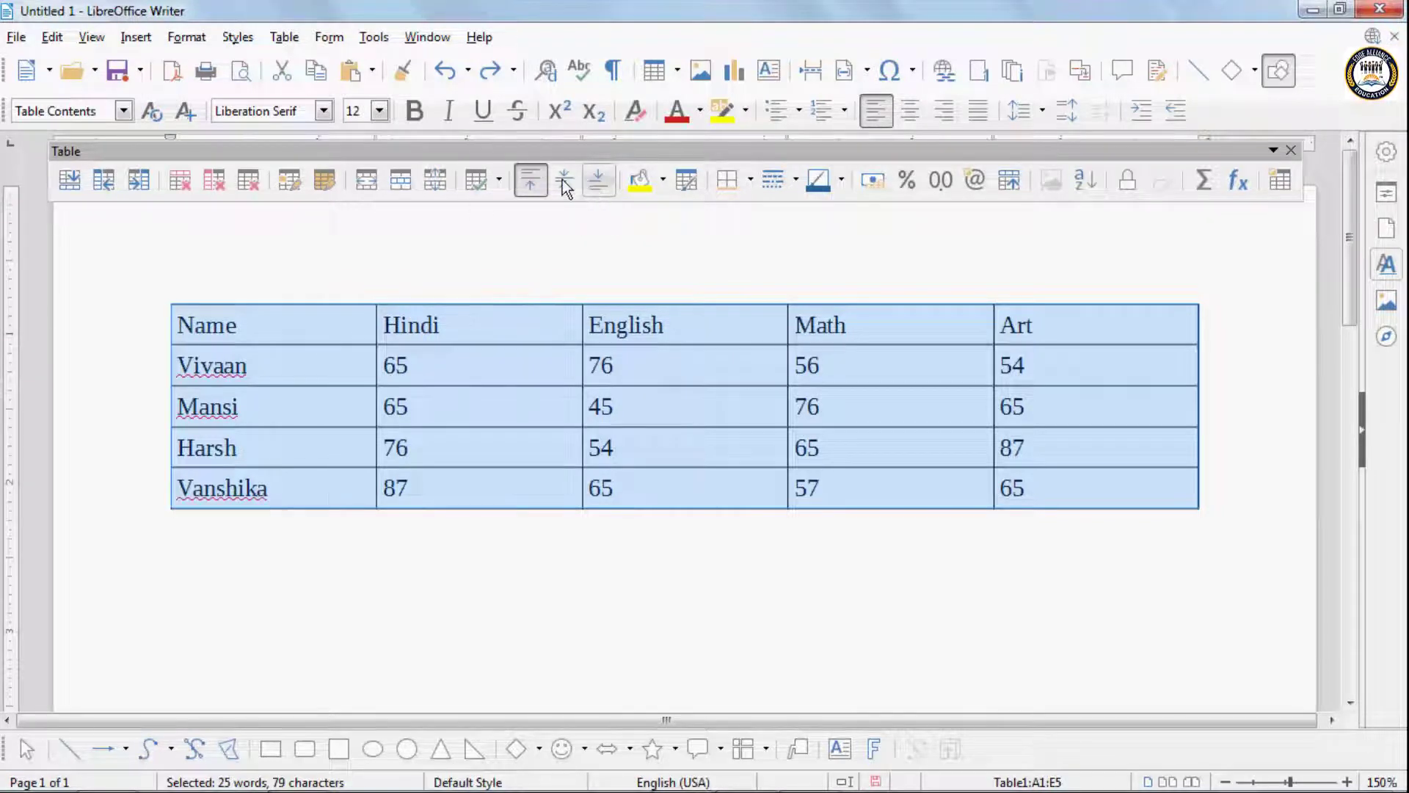
pyautogui.click(420, 121)
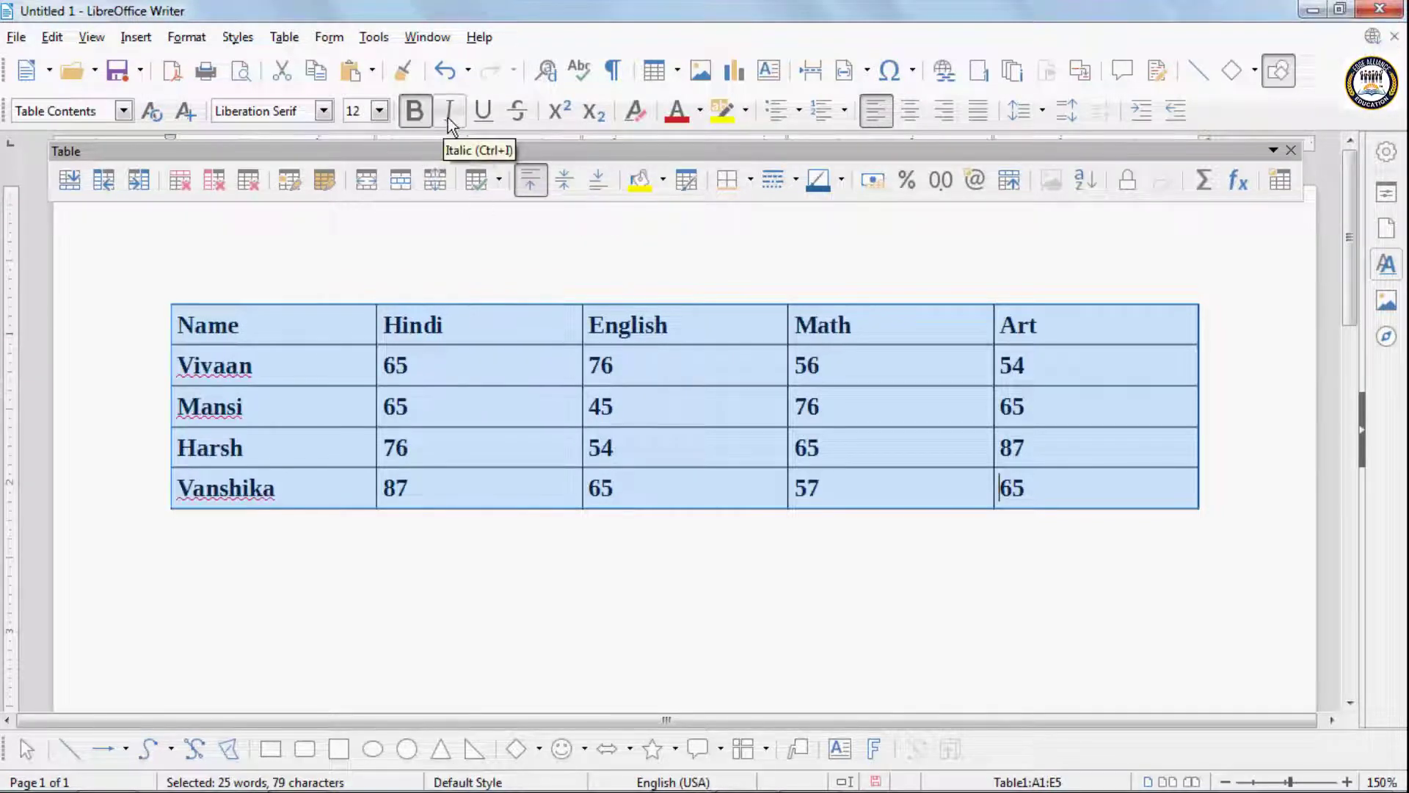
pyautogui.click(700, 111)
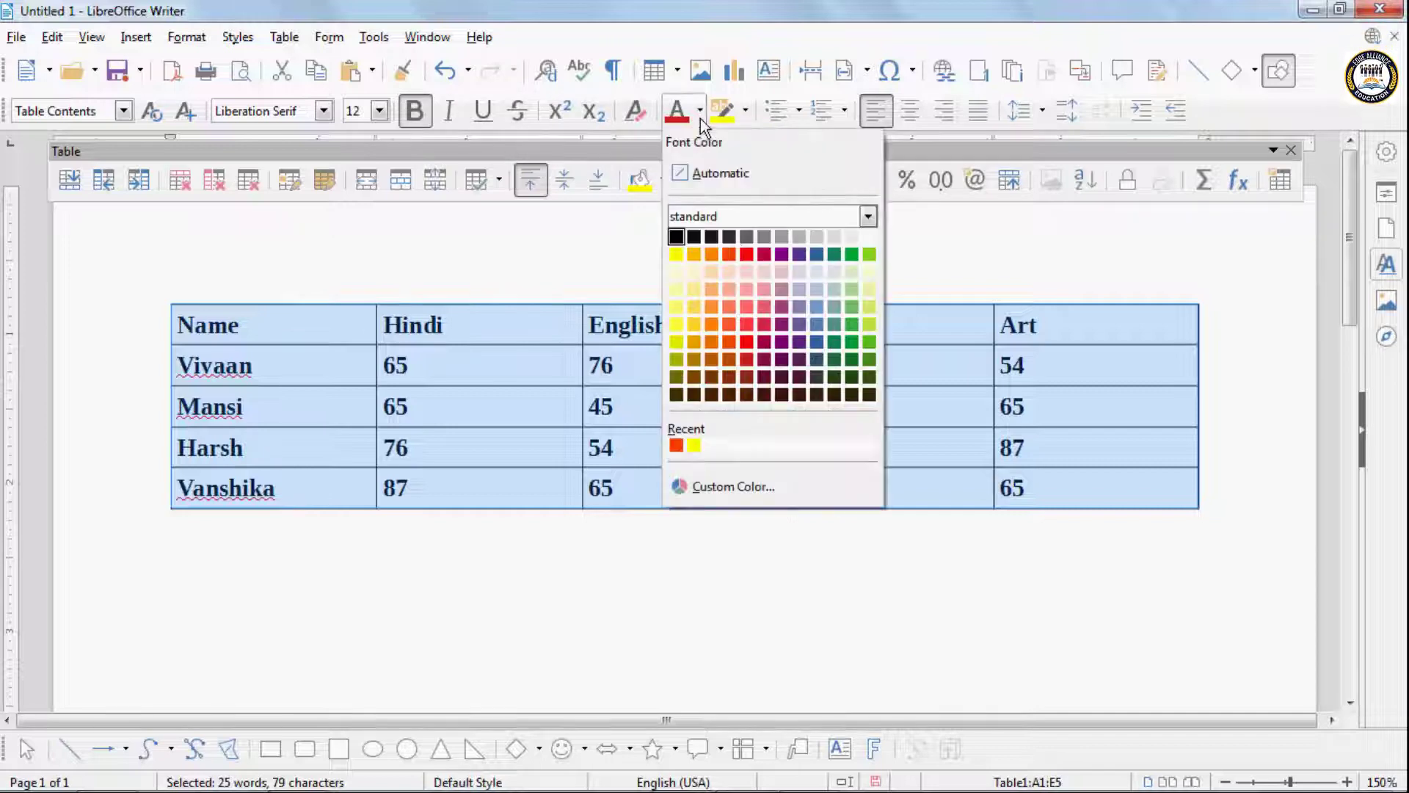
pyautogui.click(749, 280)
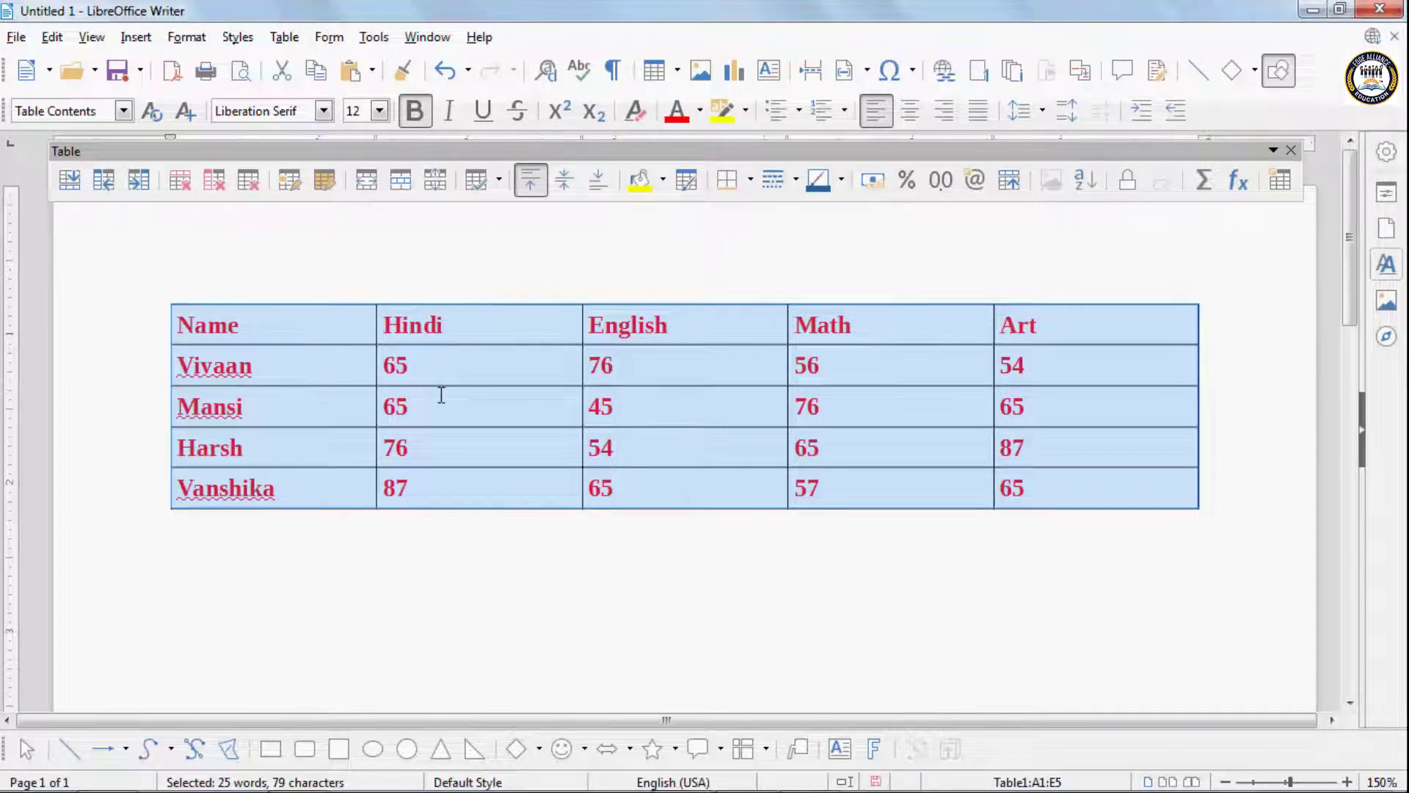
# - Select only the cell holding the second student's Hindi mark
pyautogui.click(474, 405)
pyautogui.click(283, 38)
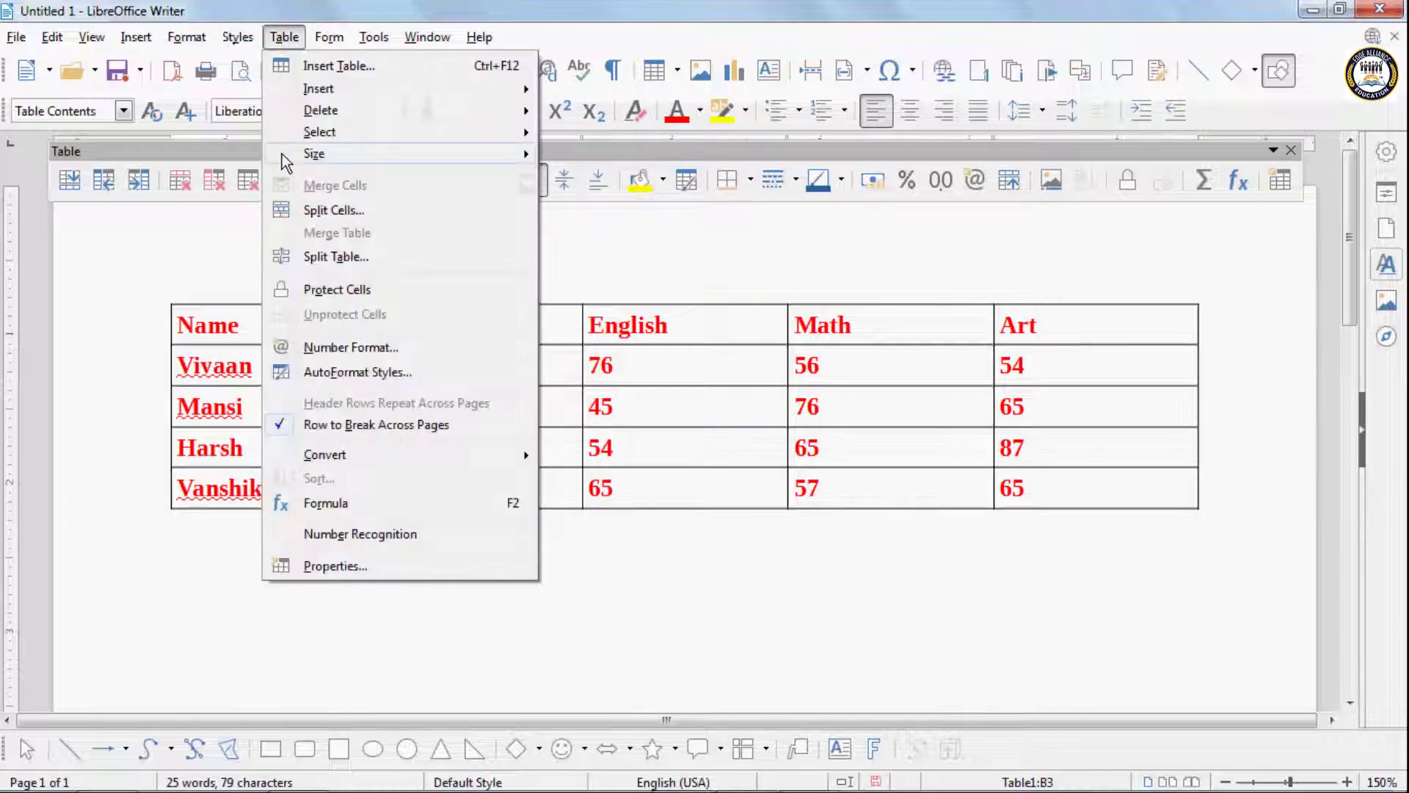
pyautogui.moveTo(400, 141)
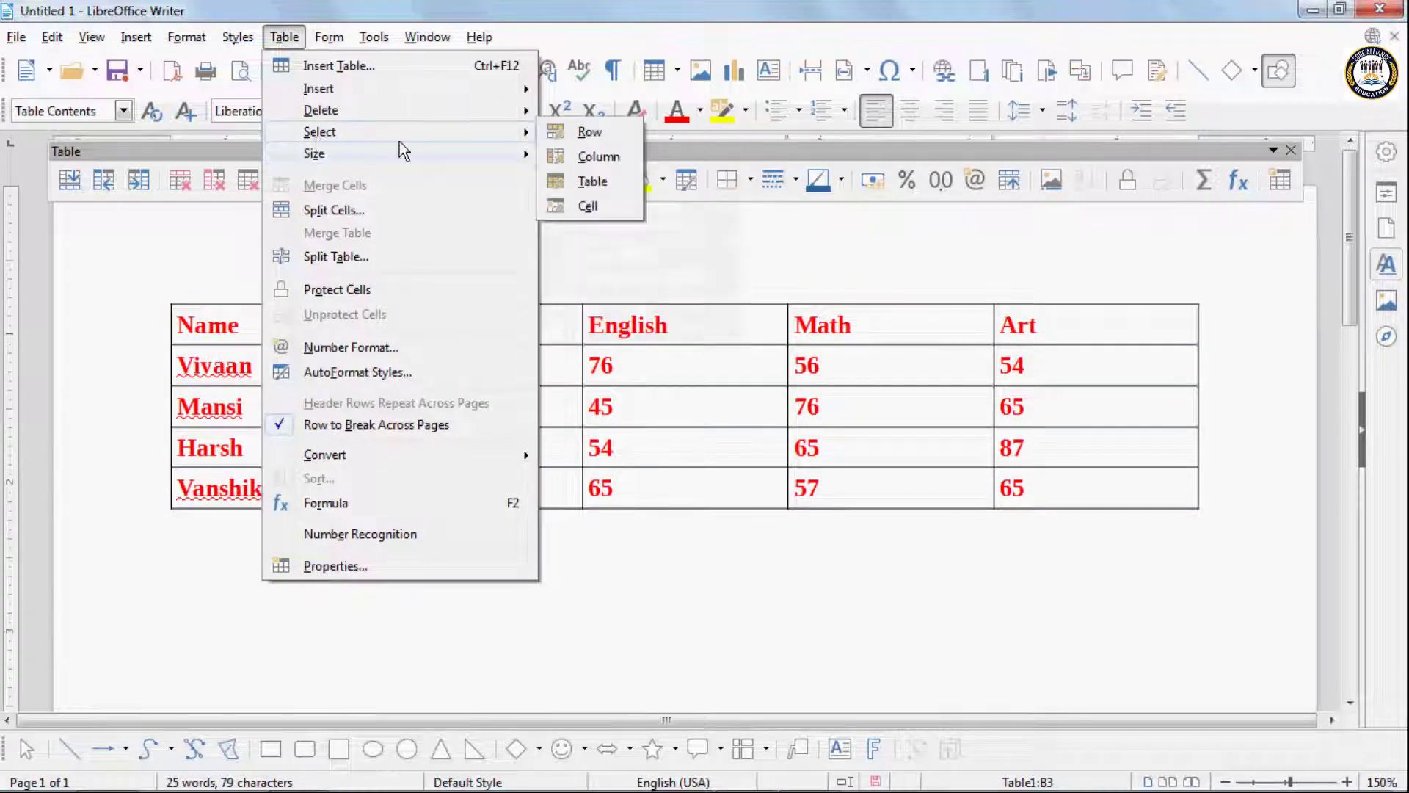
pyautogui.click(566, 209)
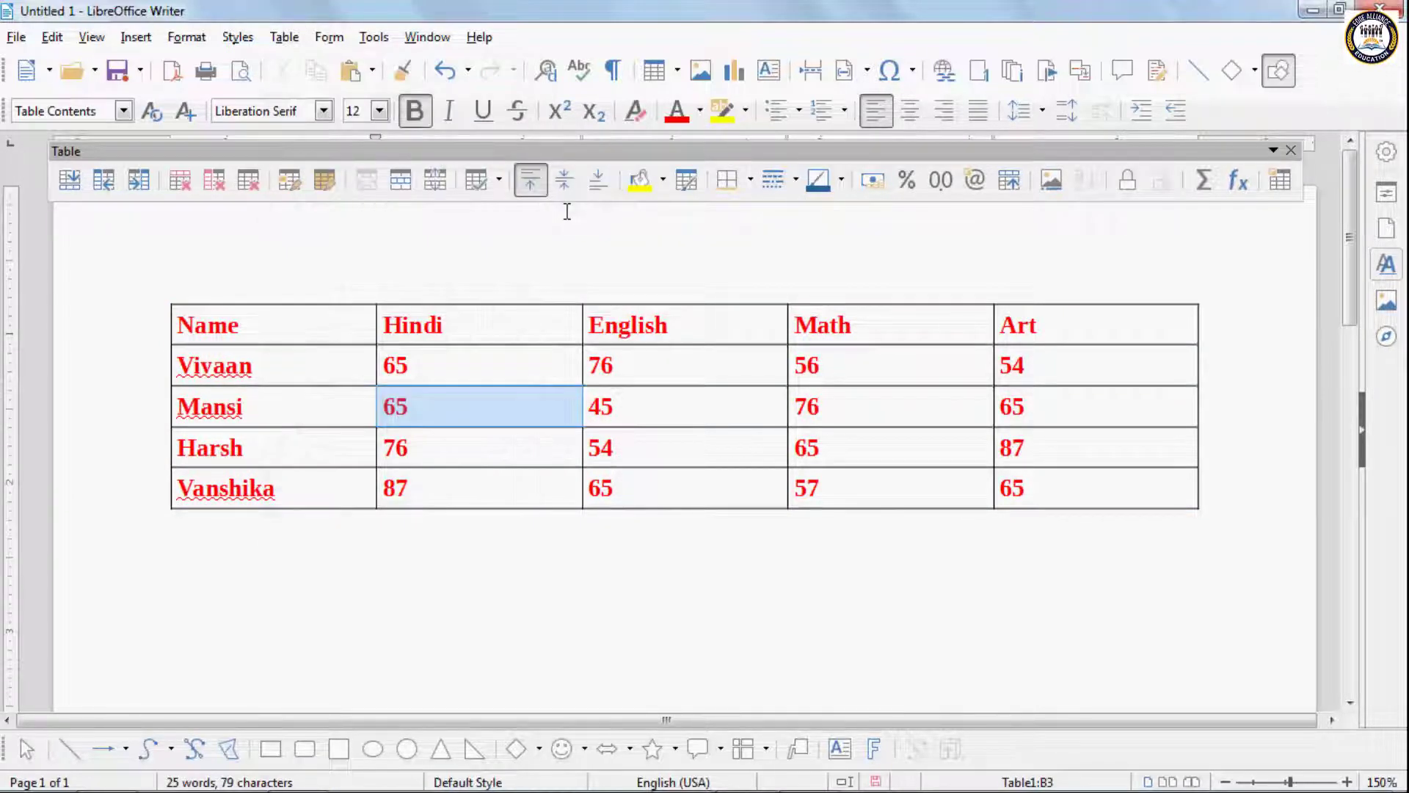
# - Insert two blank rows above the table's header row
pyautogui.click(520, 416)
pyautogui.click(285, 40)
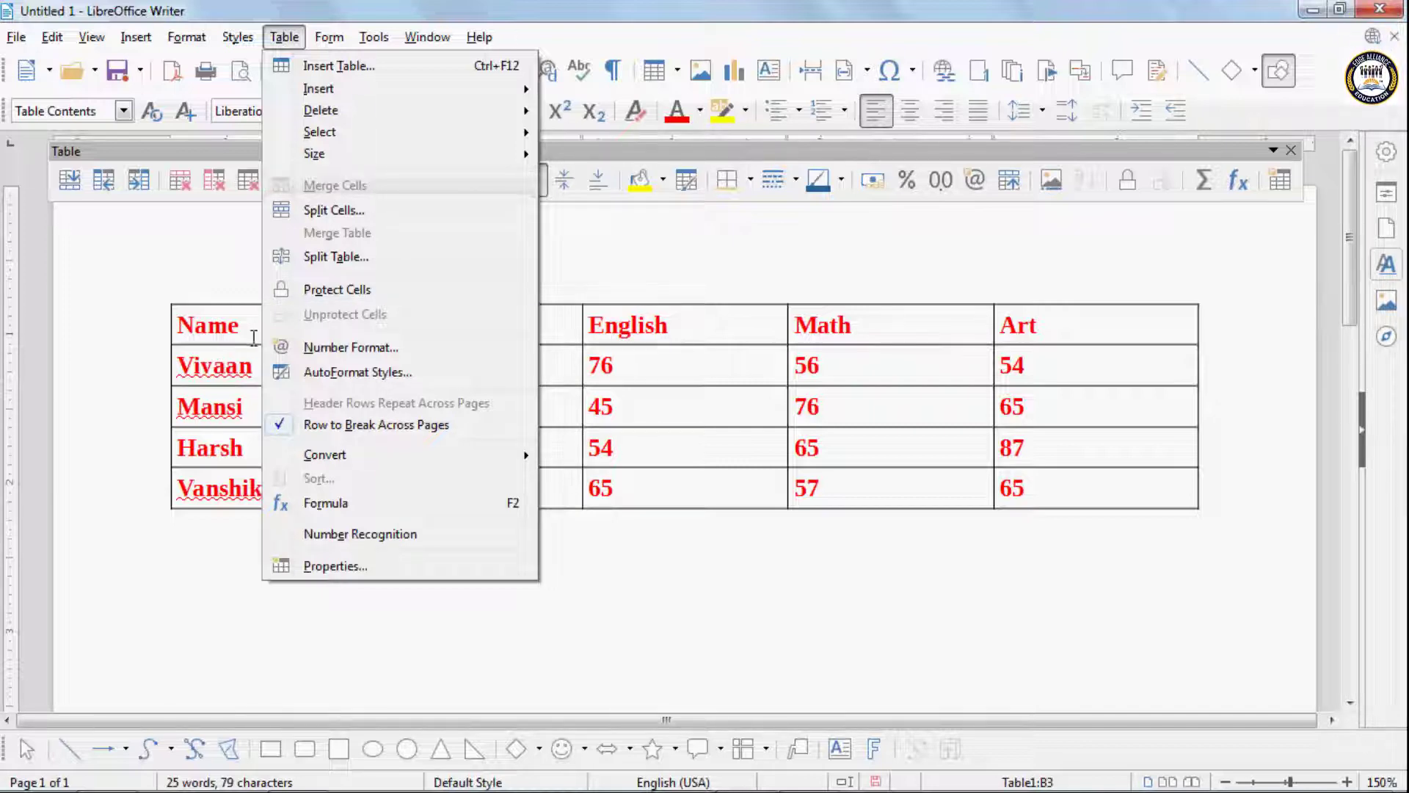
pyautogui.click(251, 330)
pyautogui.click(328, 38)
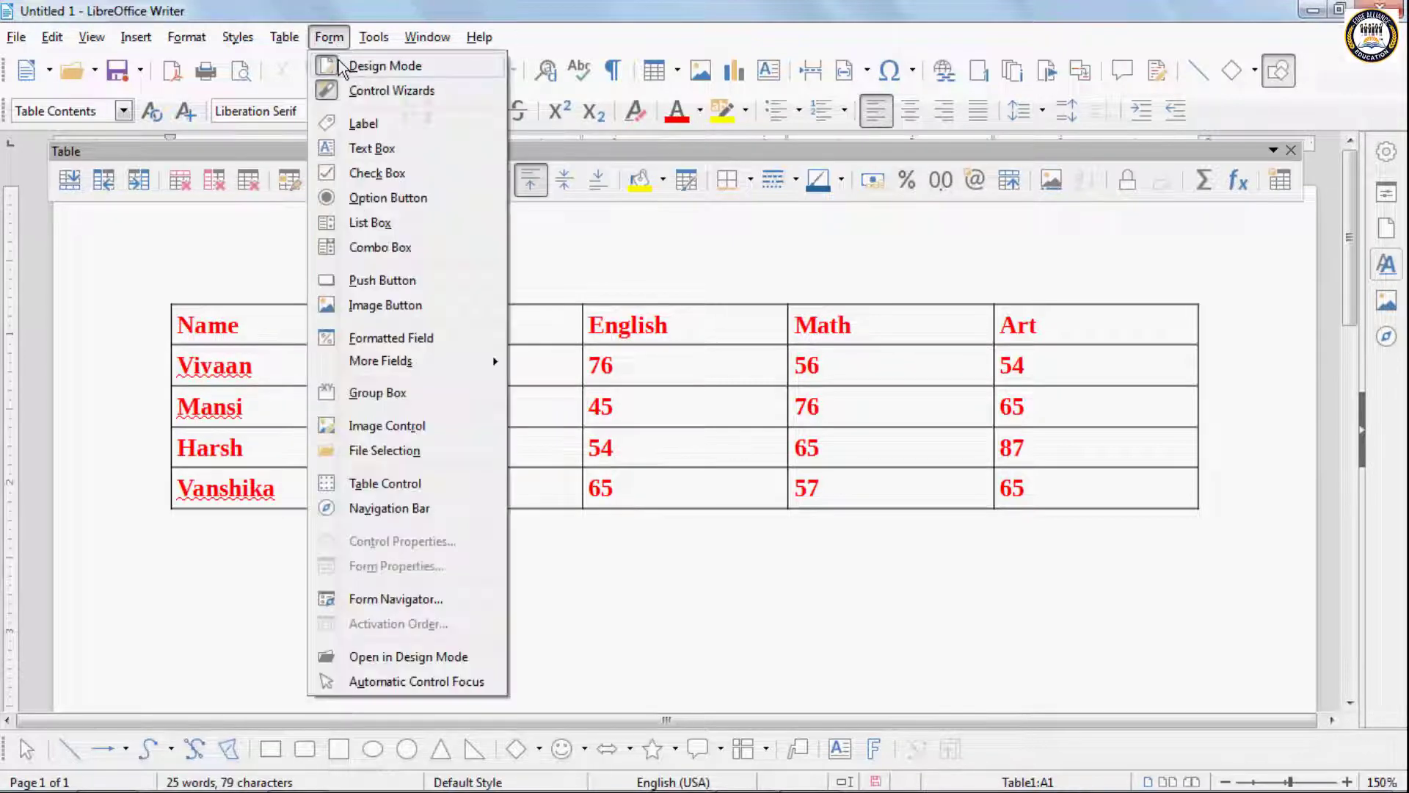
pyautogui.moveTo(286, 44)
pyautogui.moveTo(320, 99)
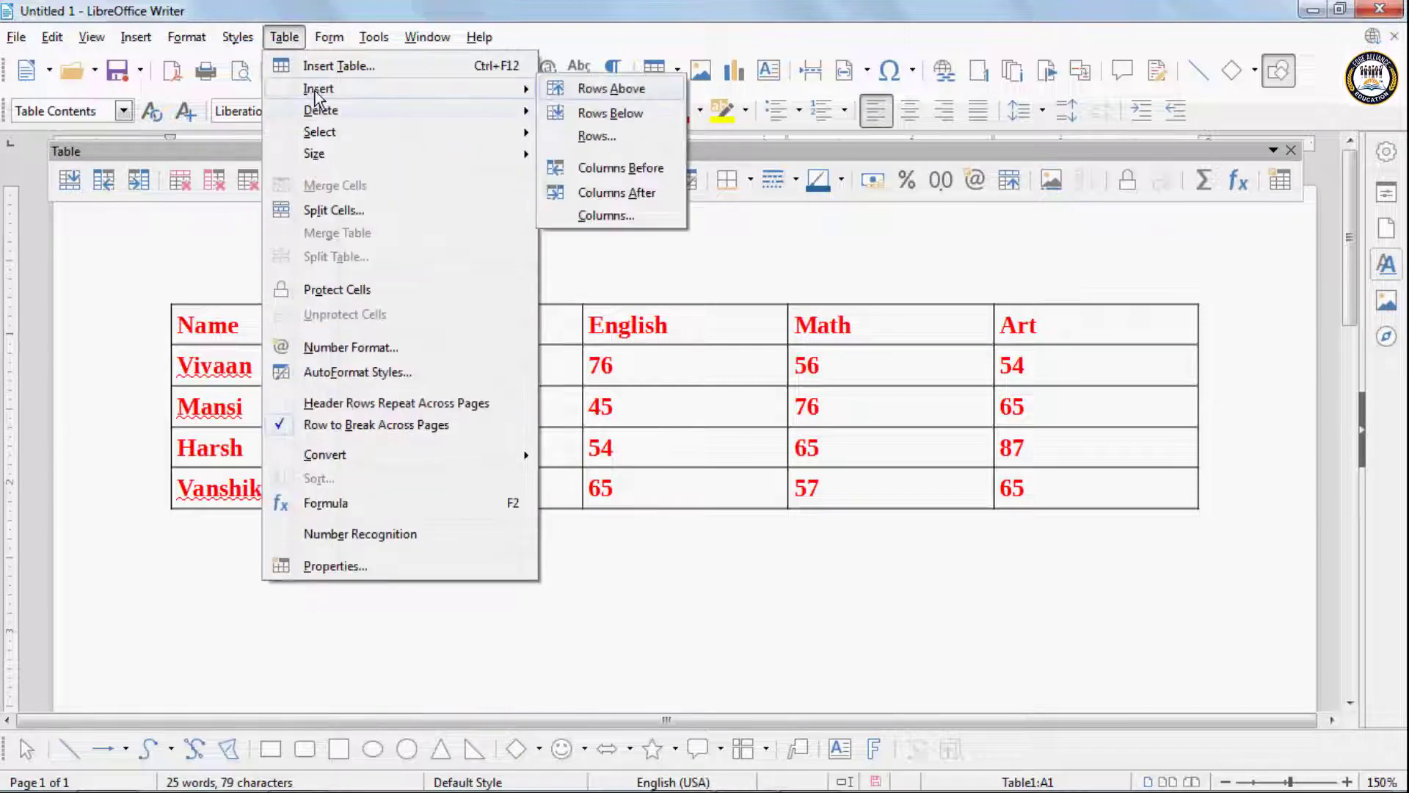
pyautogui.click(626, 93)
pyautogui.click(329, 37)
pyautogui.moveTo(284, 38)
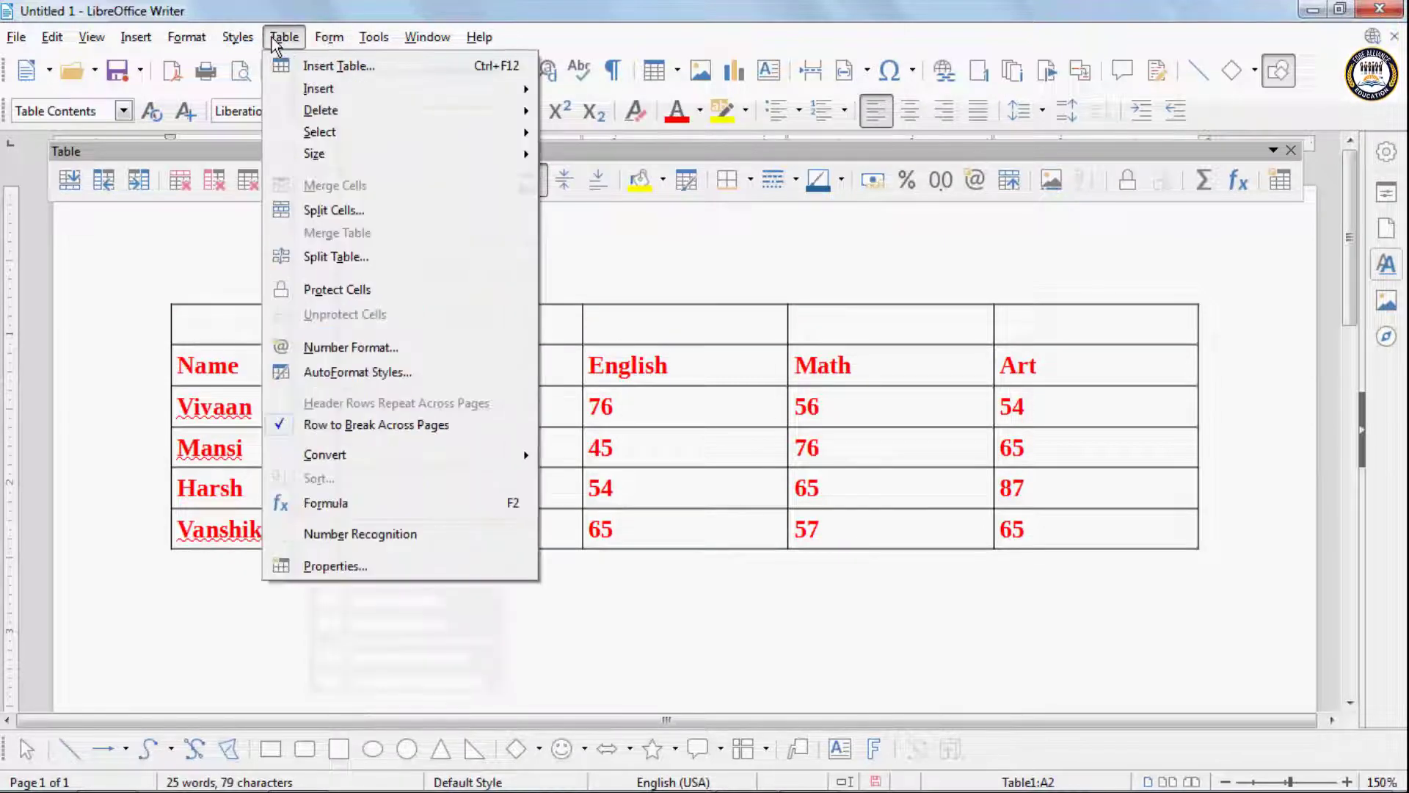
pyautogui.moveTo(309, 95)
pyautogui.click(620, 95)
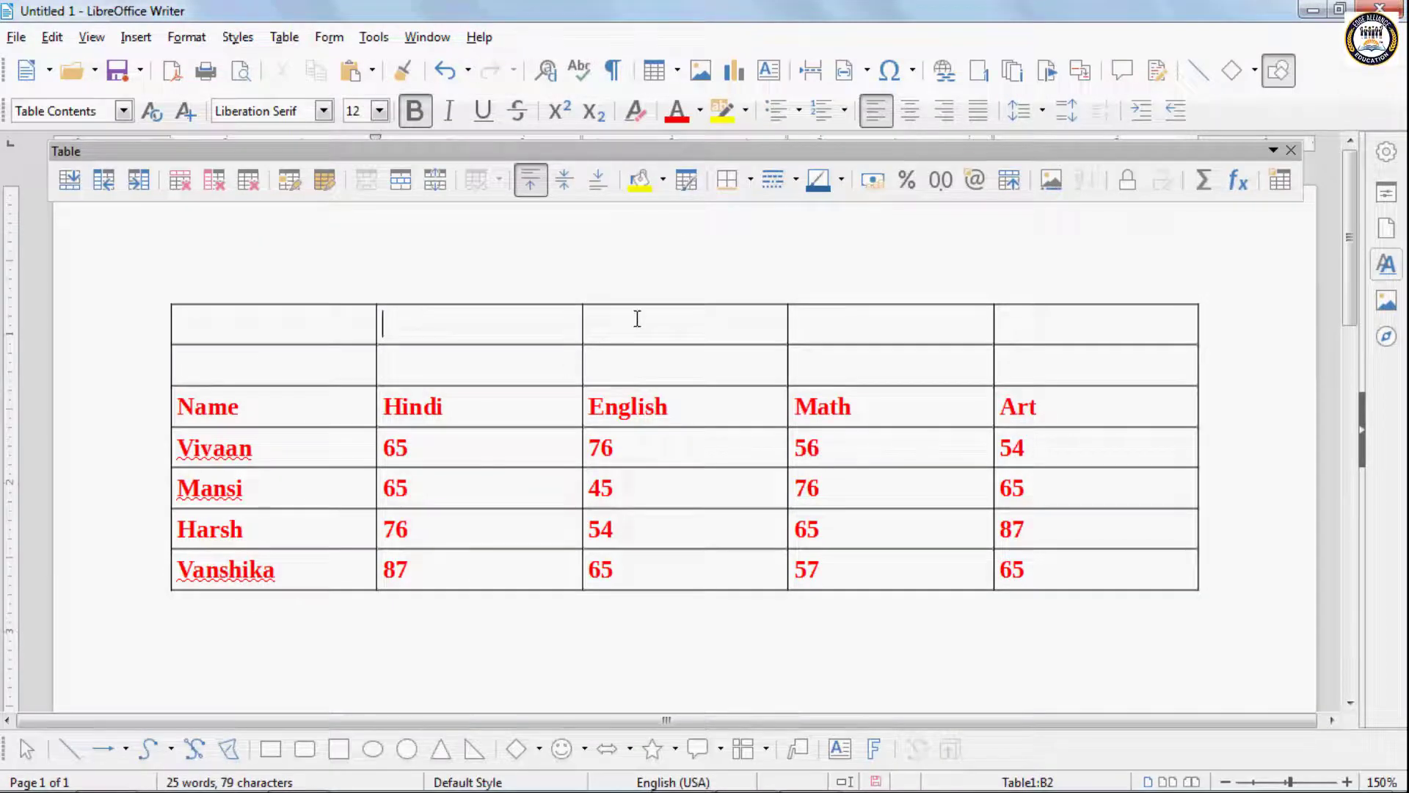
# - Merge the blank cells of both rows above Hindi, English and Math, and enter "Marksheet" in the merged cell
pyautogui.click(619, 363)
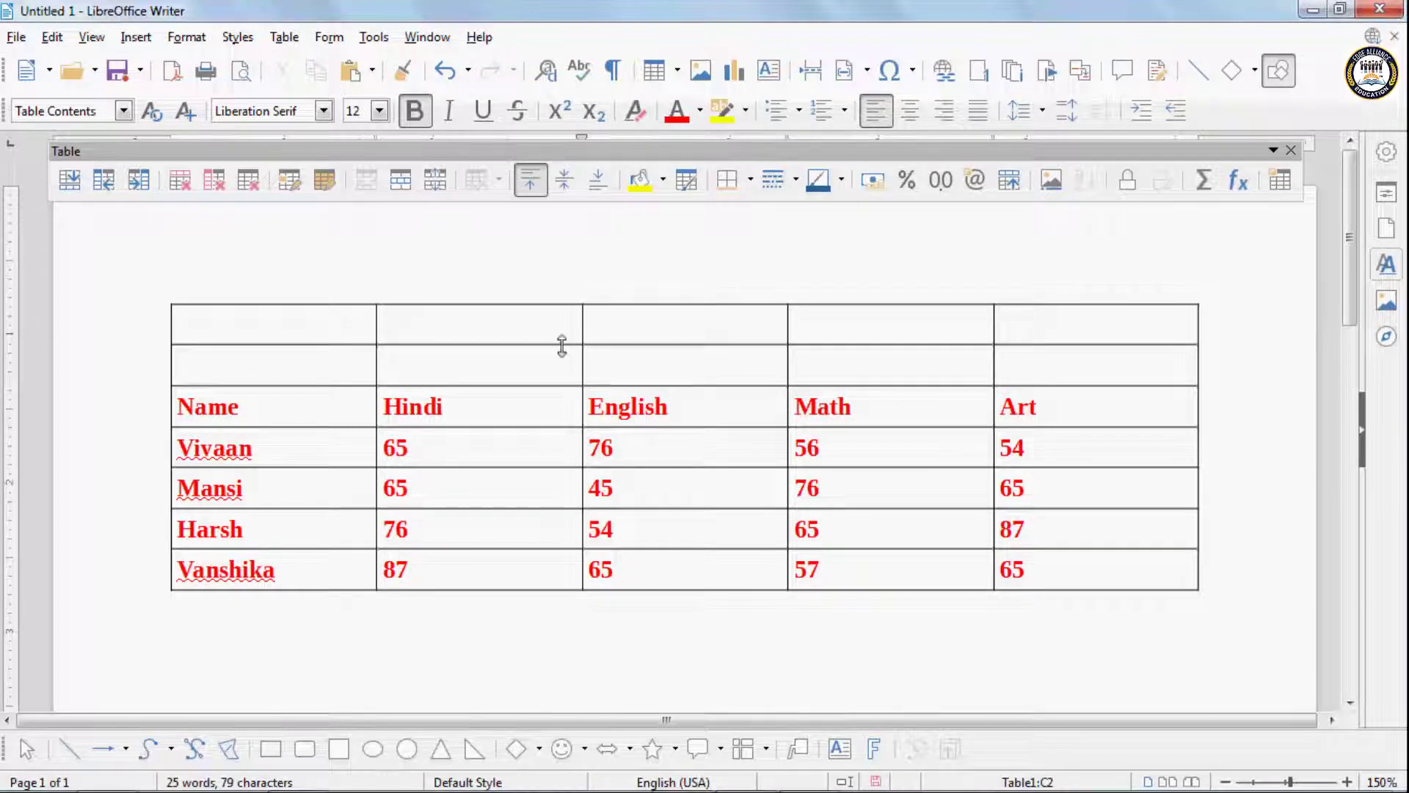
pyautogui.moveTo(576, 324); pyautogui.dragTo(811, 359)
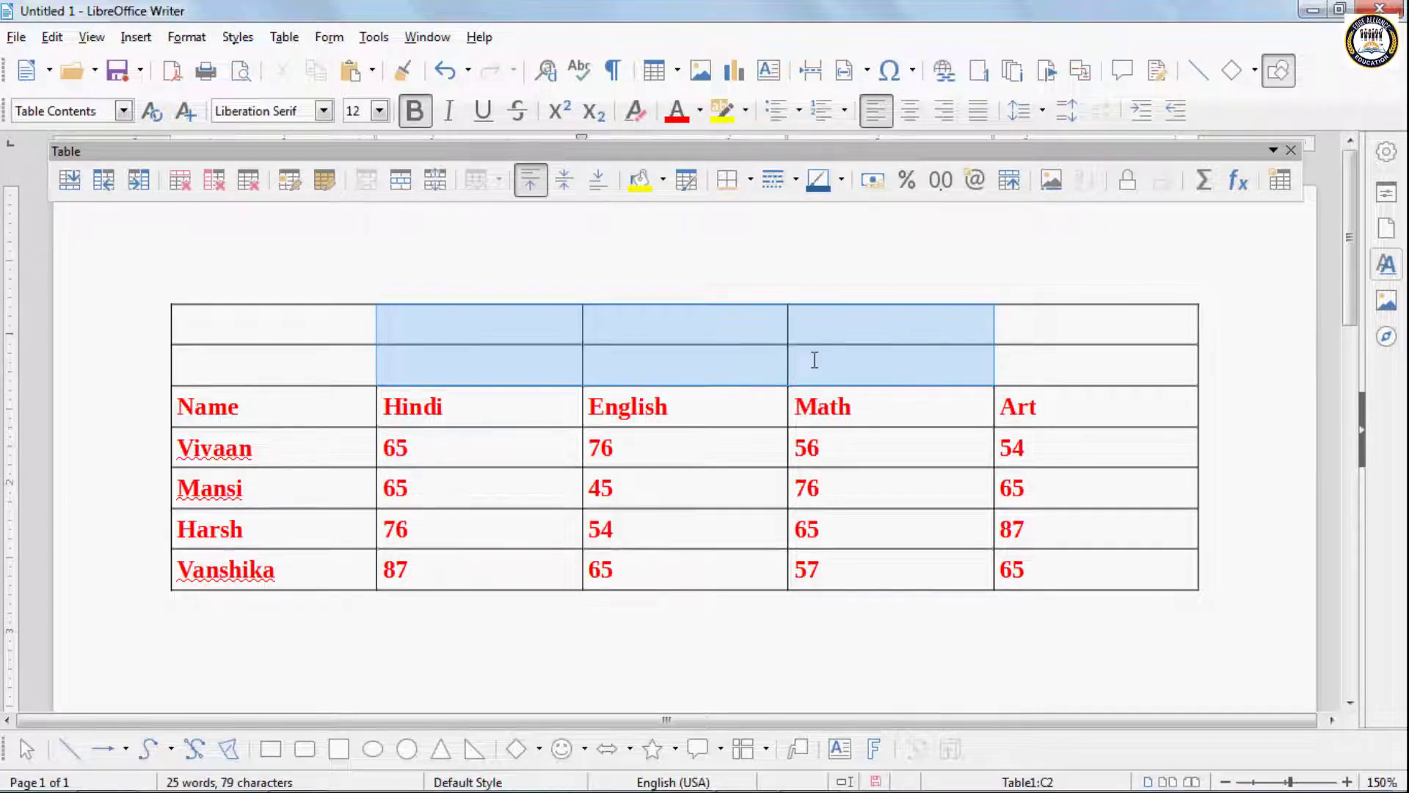
pyautogui.click(282, 44)
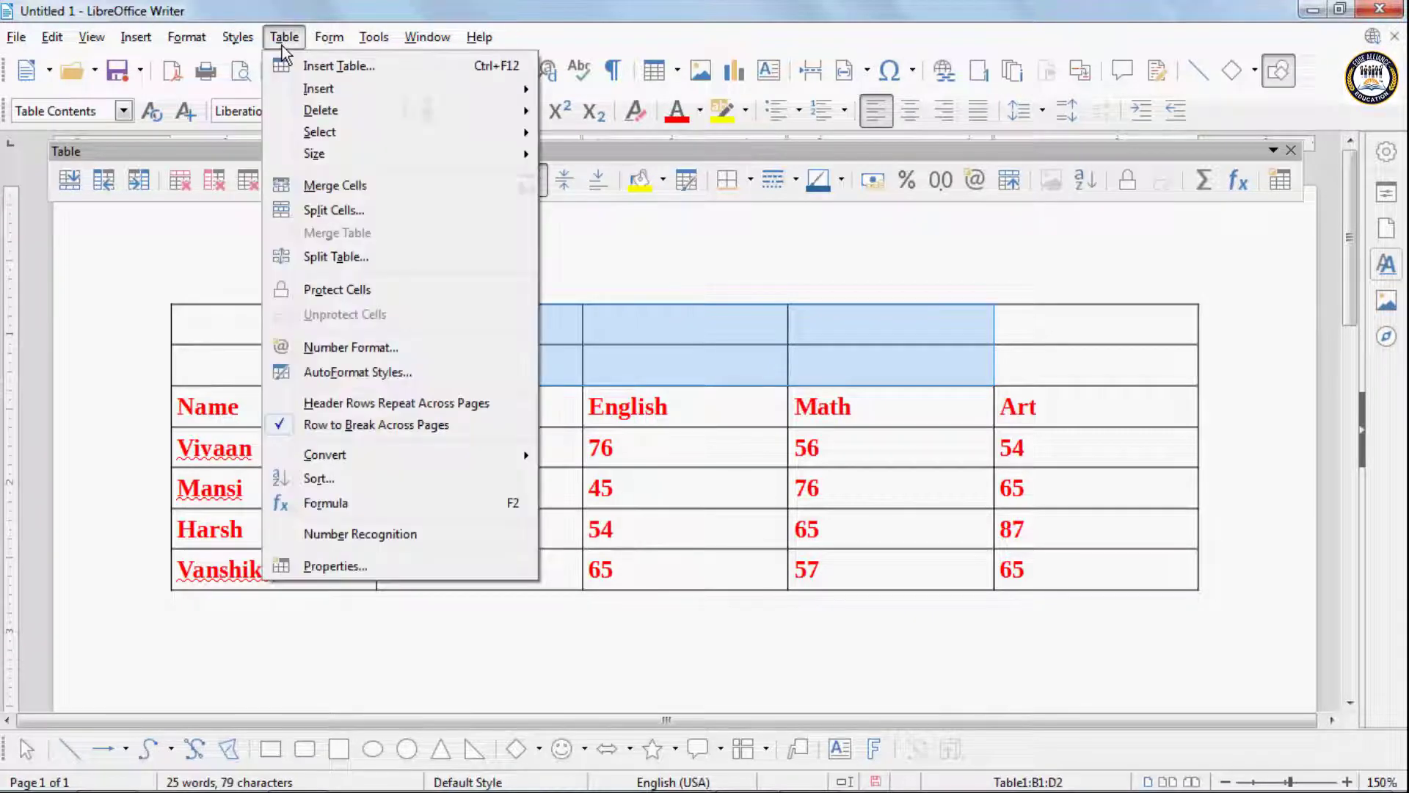
pyautogui.click(323, 185)
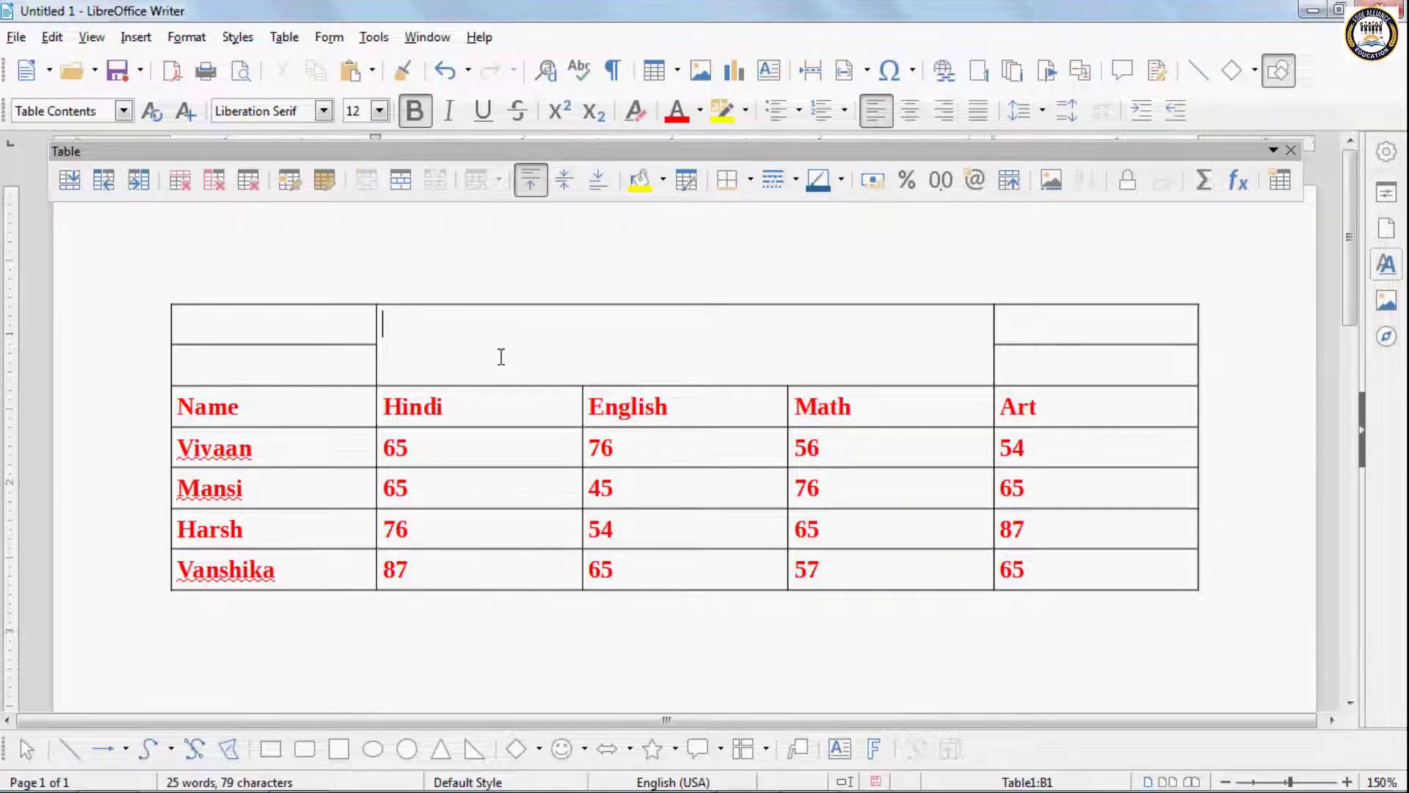
pyautogui.write('Marksh')
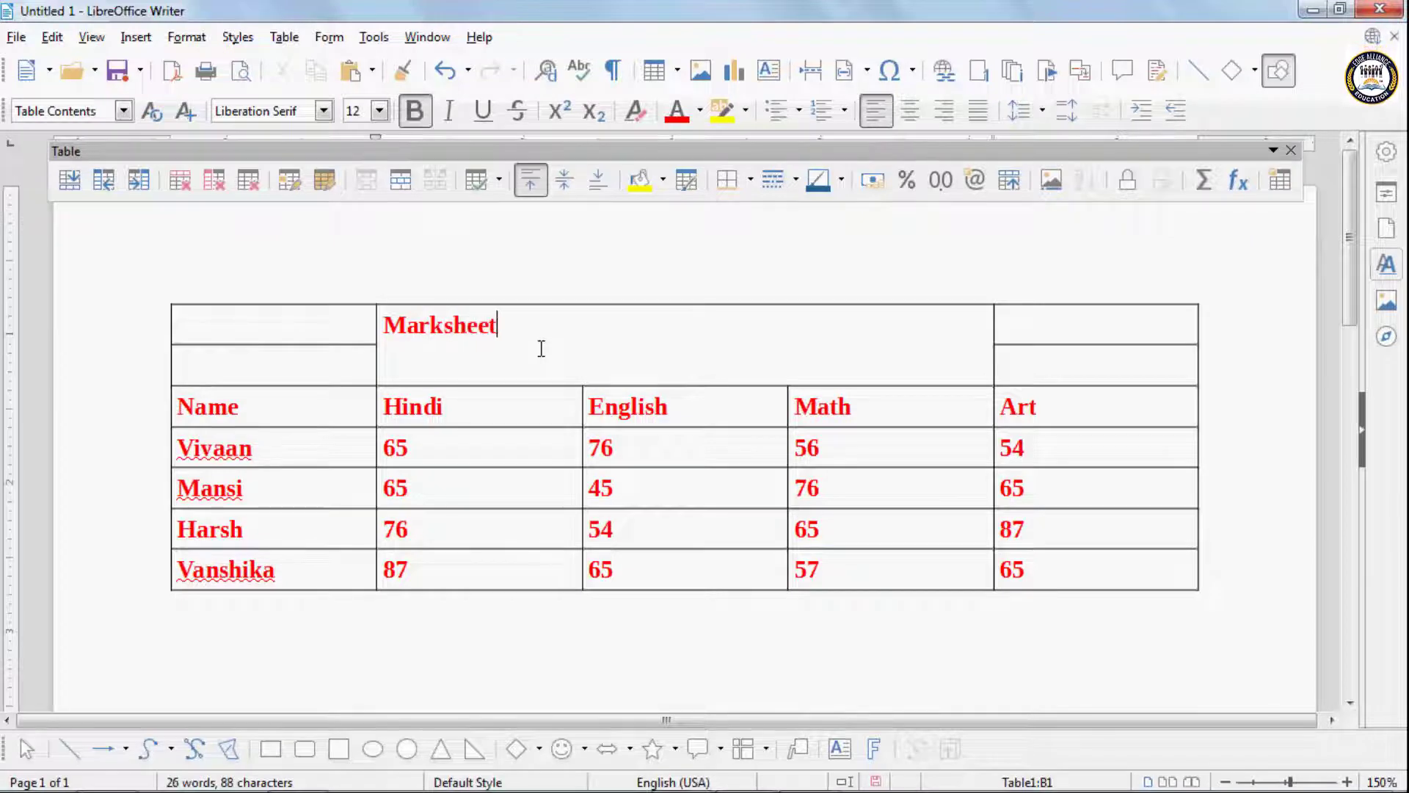
pyautogui.write('eet')
# - Split the table at the second student's row using the Copy heading mode, and undo the split
pyautogui.click(289, 41)
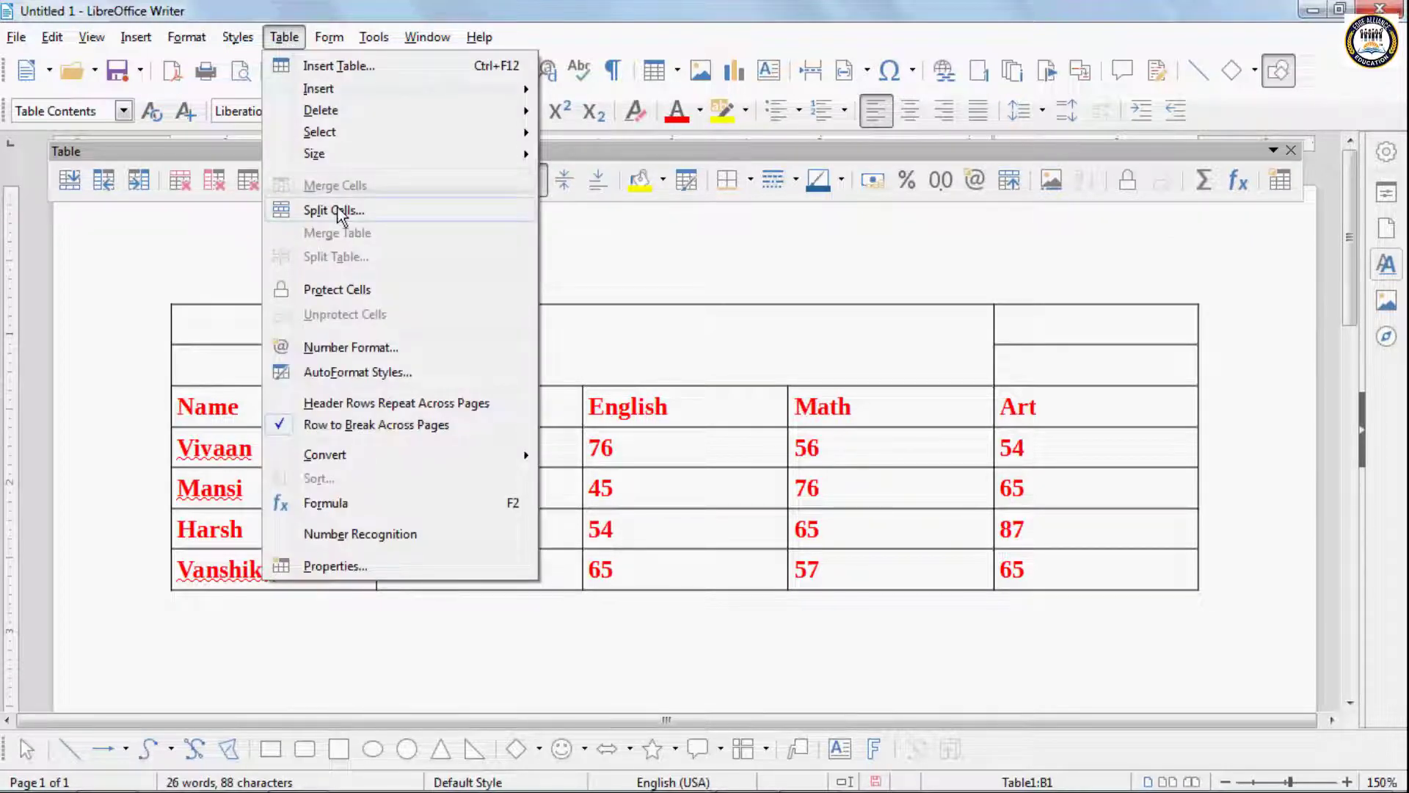
pyautogui.click(701, 520)
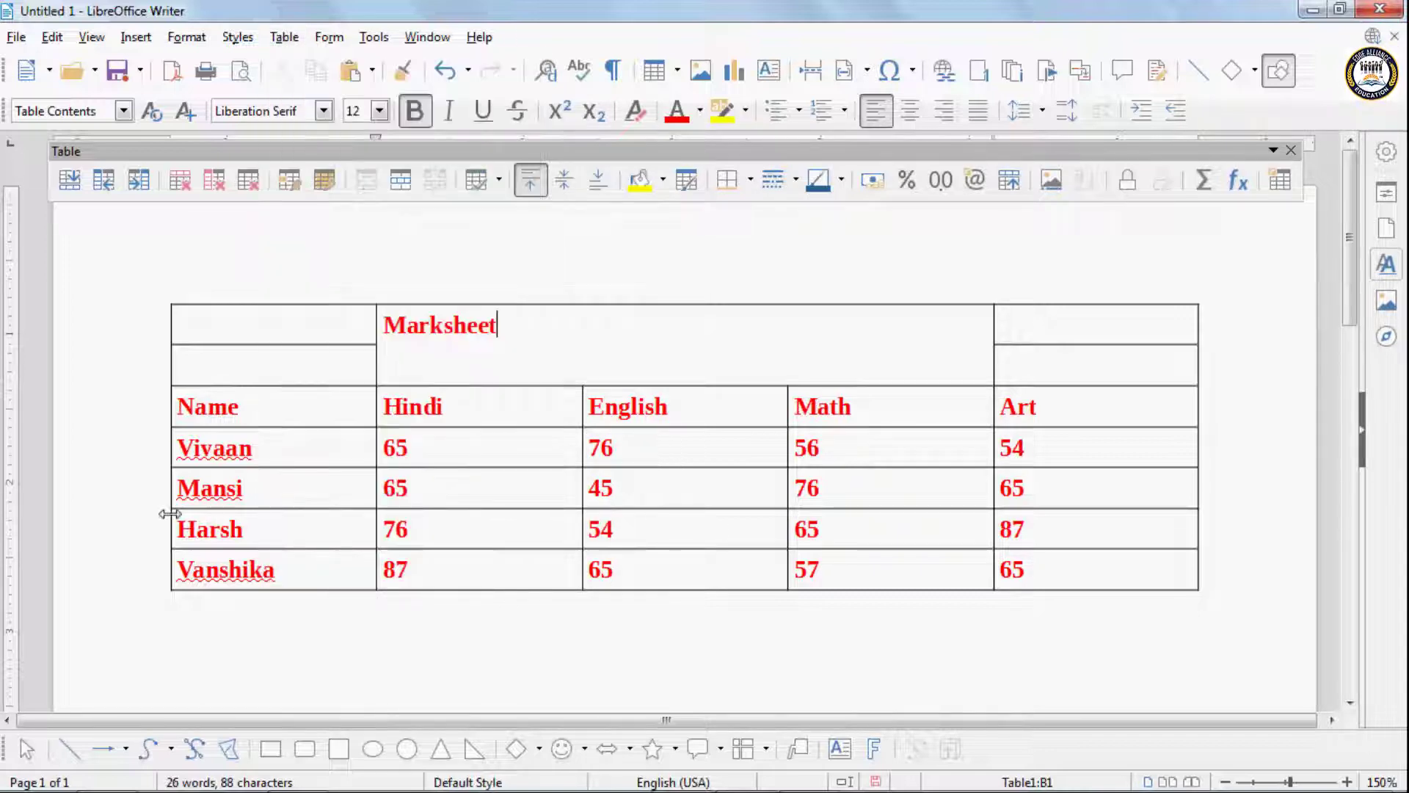
pyautogui.click(310, 489)
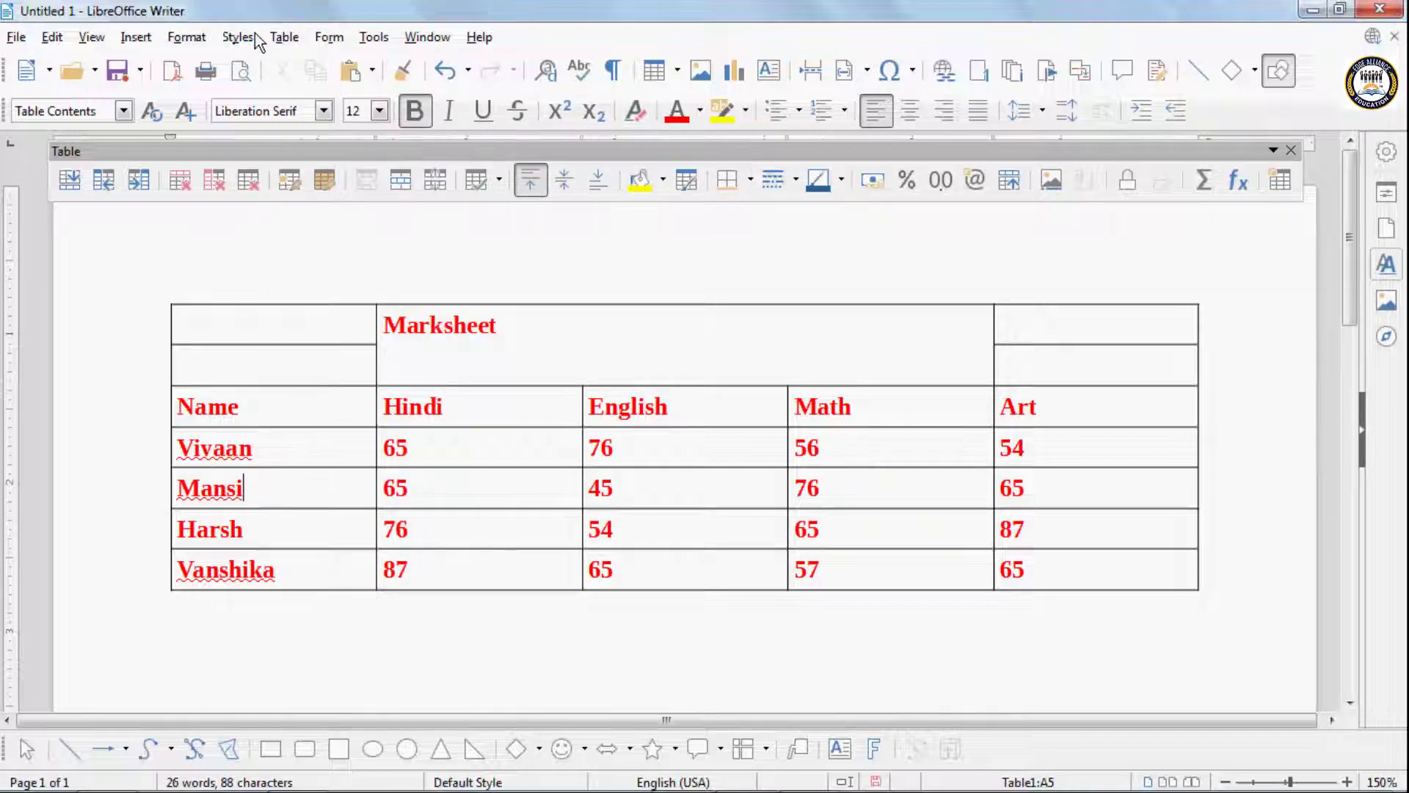
pyautogui.click(283, 36)
pyautogui.click(323, 258)
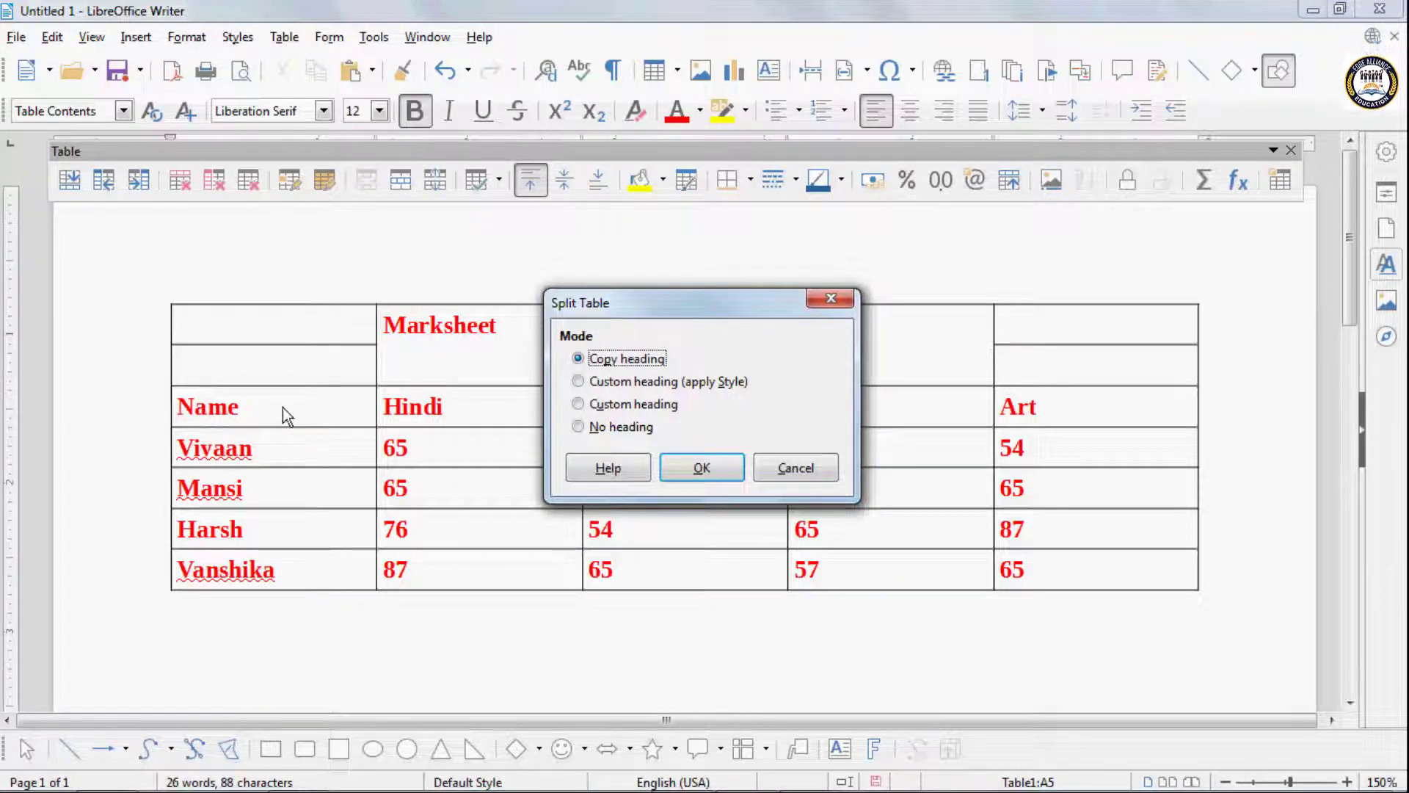
pyautogui.click(696, 468)
pyautogui.scroll(-3, 684, 474)
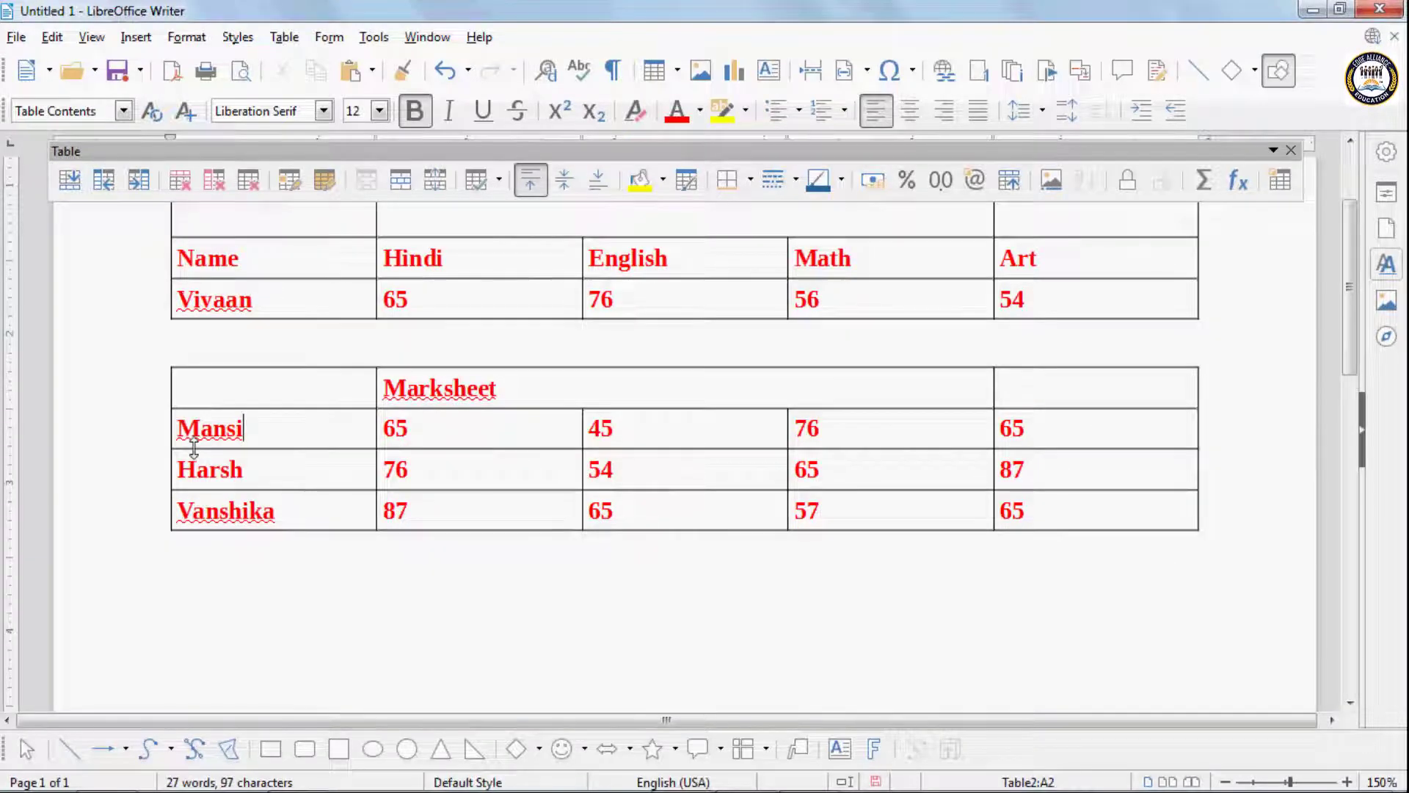
pyautogui.scroll(3, 193, 448)
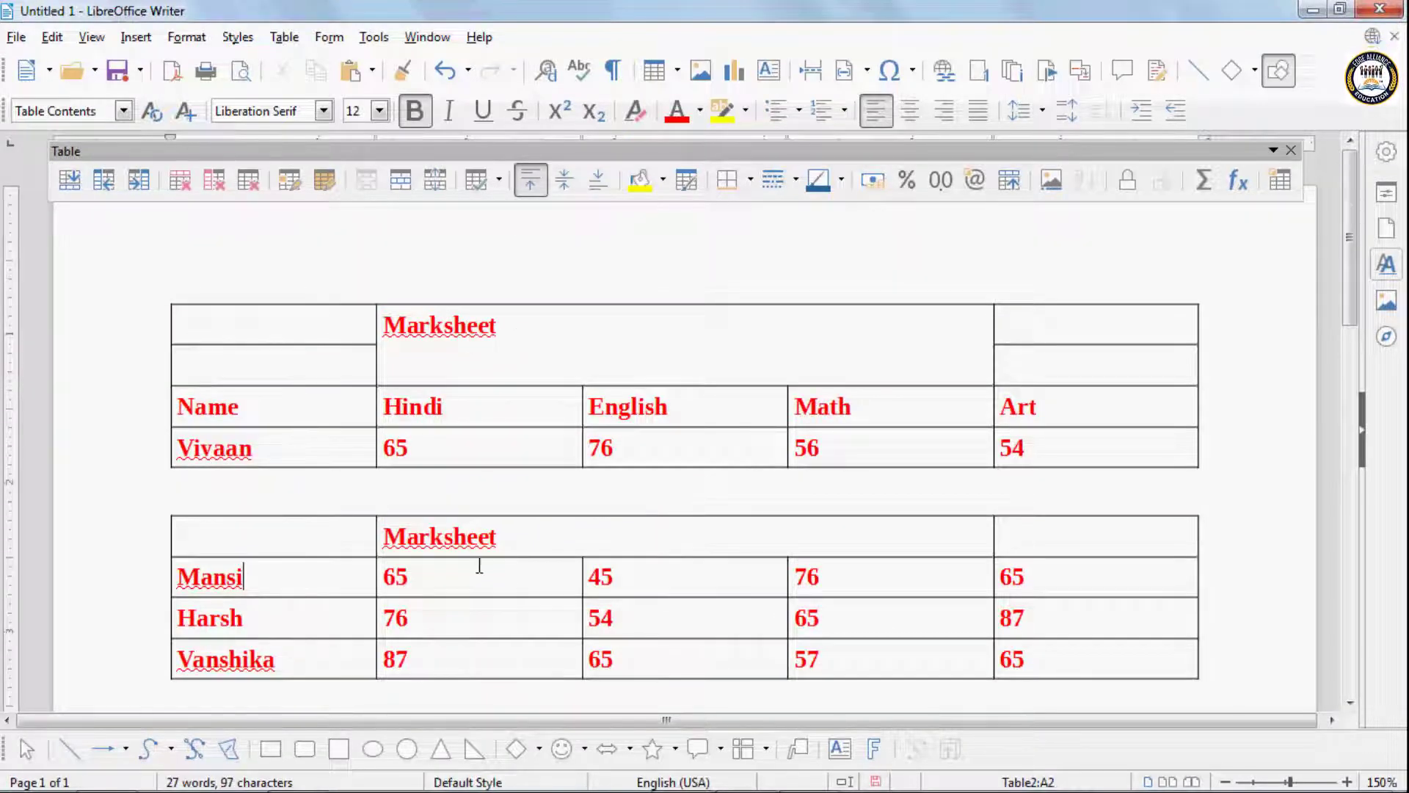
pyautogui.hotkey('ctrl', 'z')
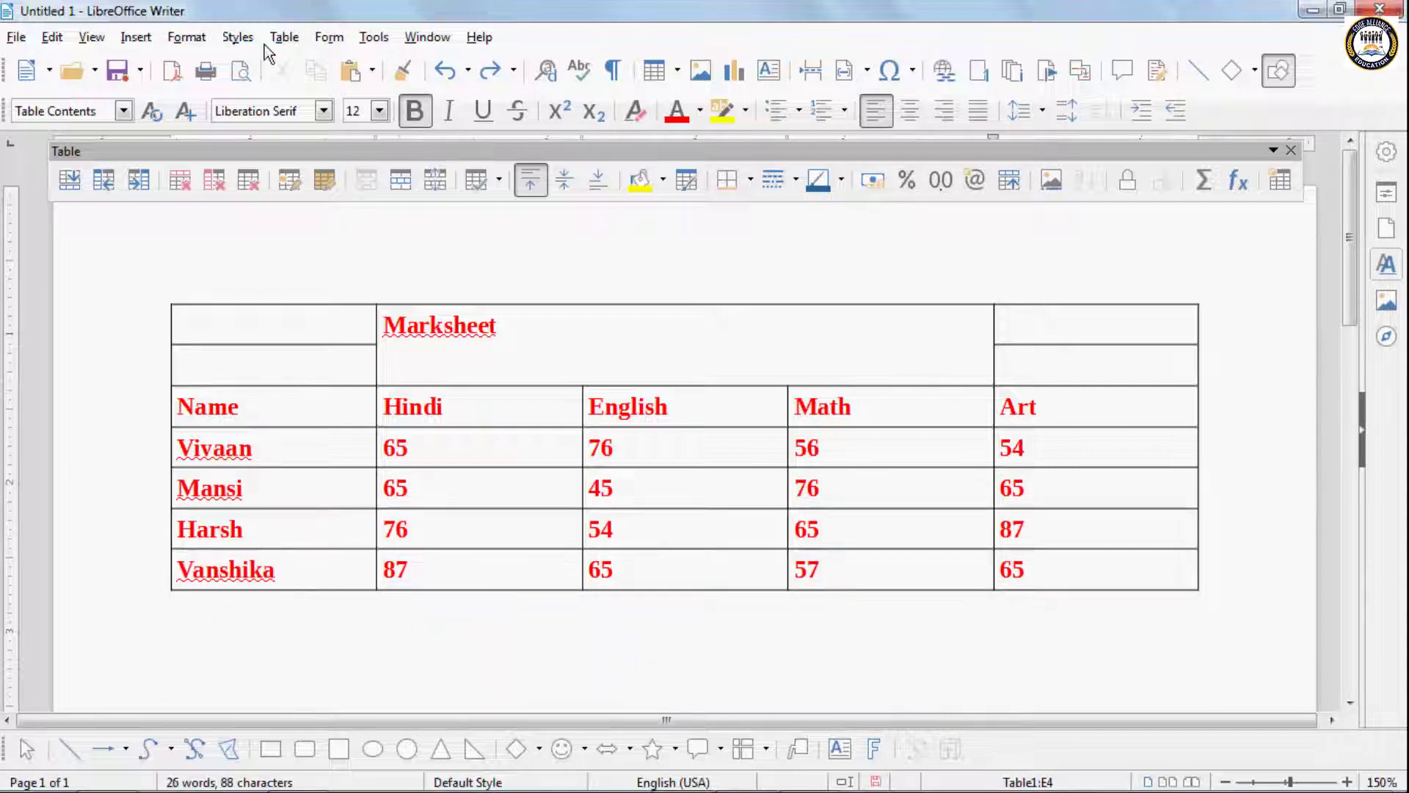
pyautogui.click(284, 37)
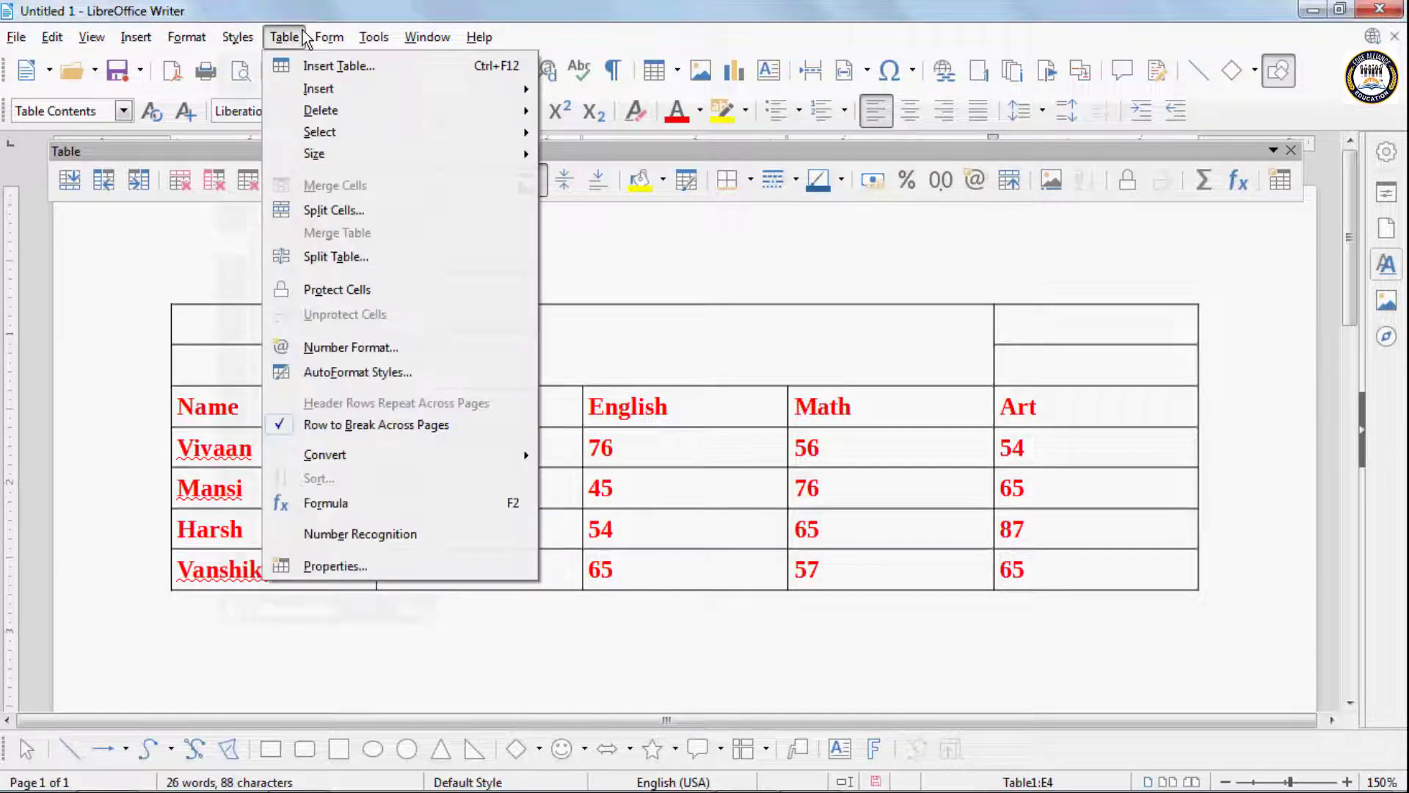
pyautogui.click(332, 213)
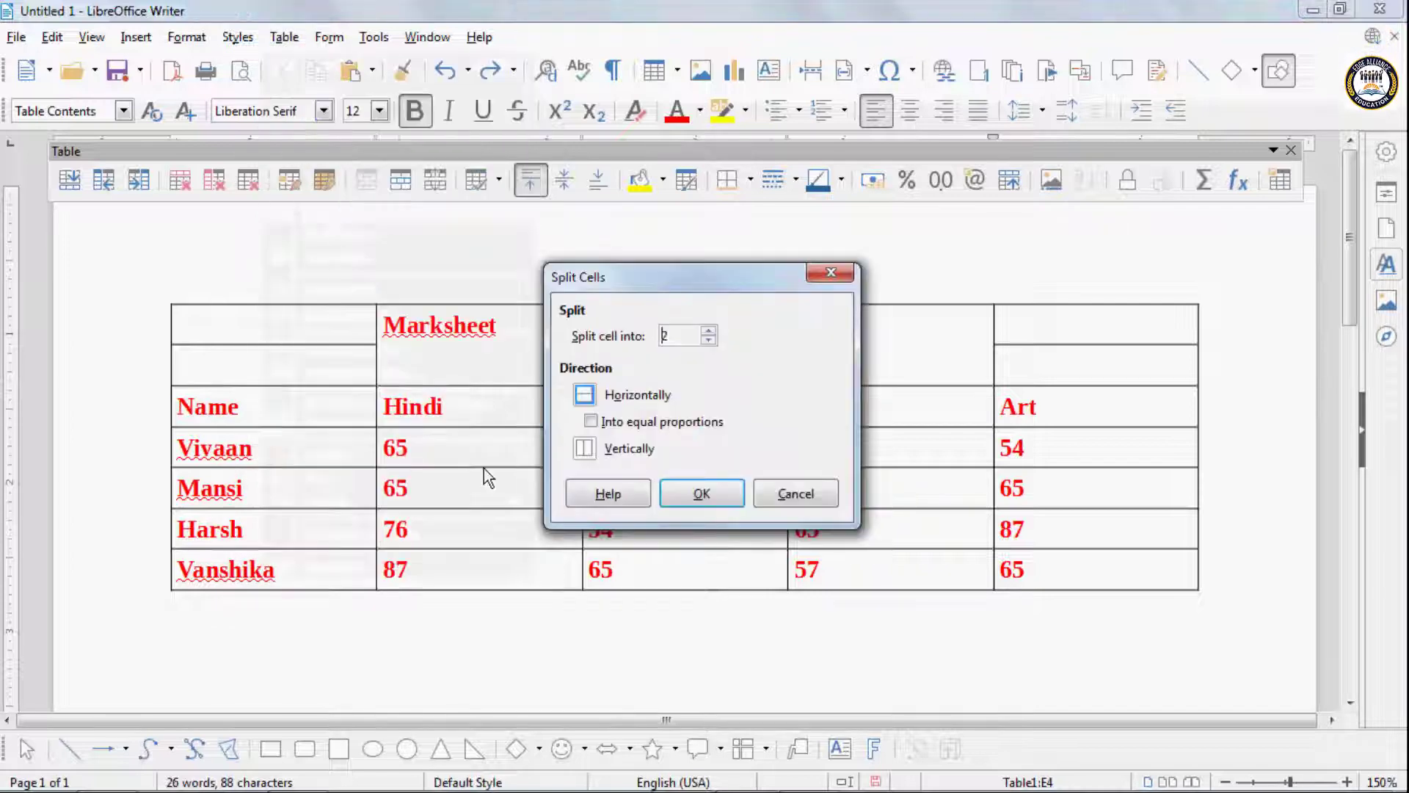
pyautogui.click(717, 501)
pyautogui.click(310, 480)
pyautogui.click(284, 37)
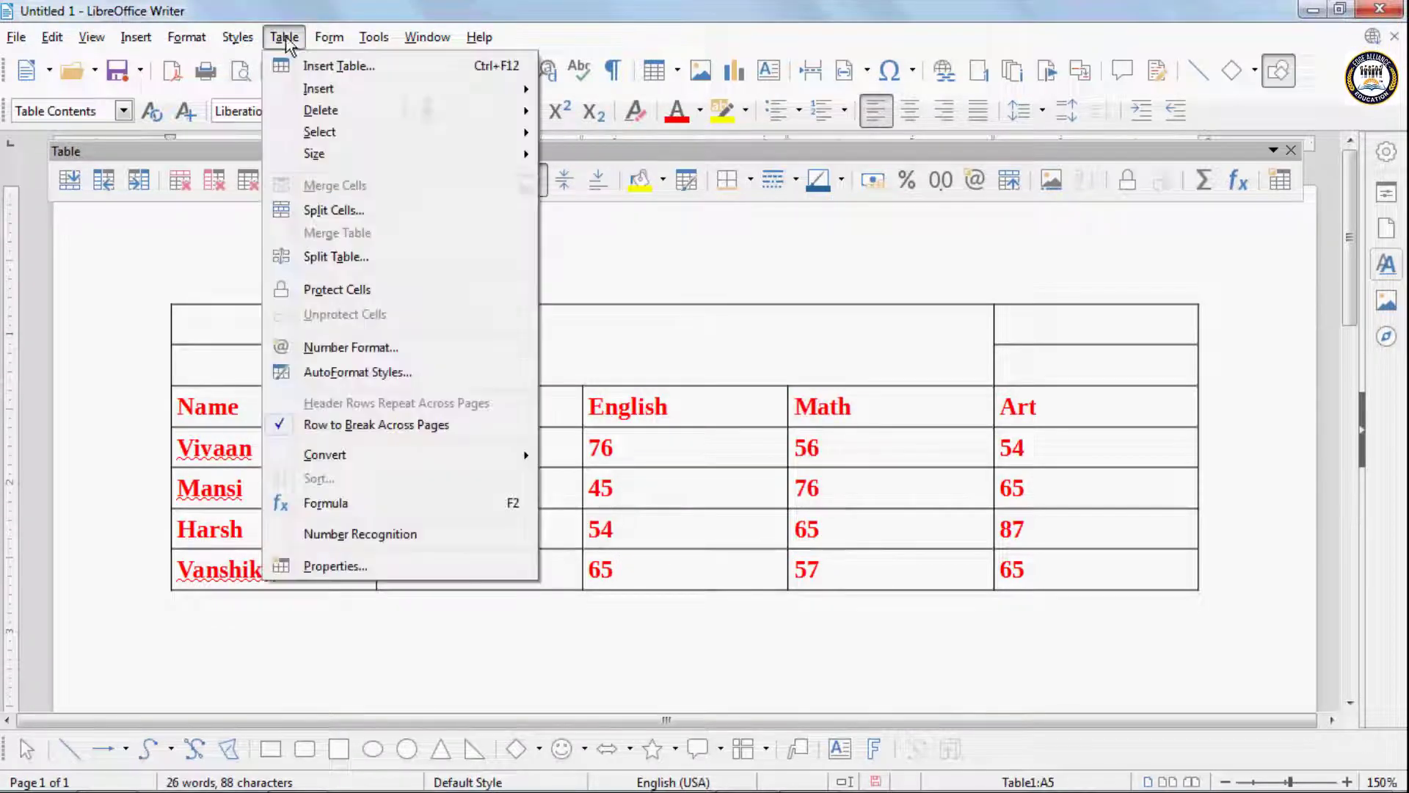
pyautogui.click(341, 209)
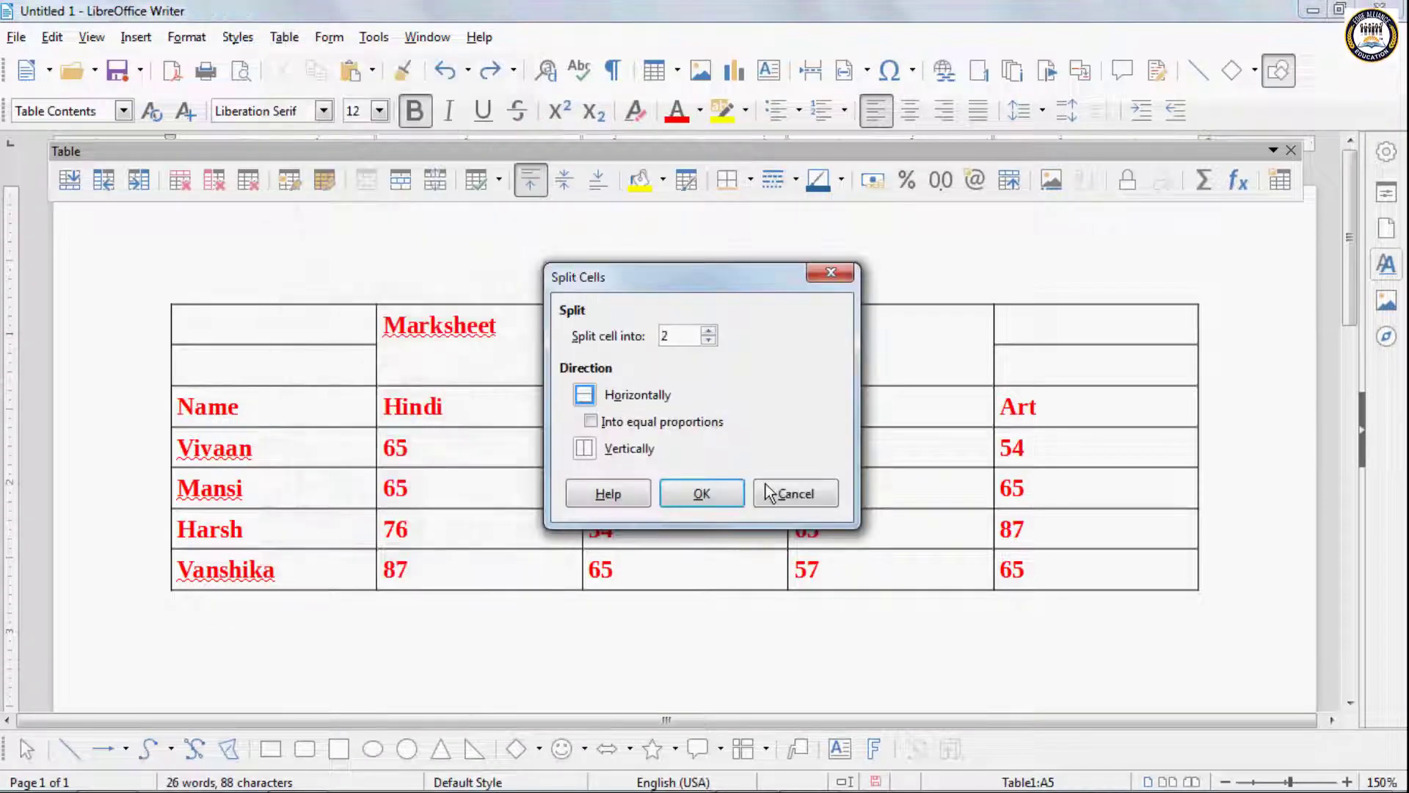
pyautogui.click(789, 493)
# - Split the table at the second student's row using the No heading mode, and undo the split
pyautogui.click(283, 38)
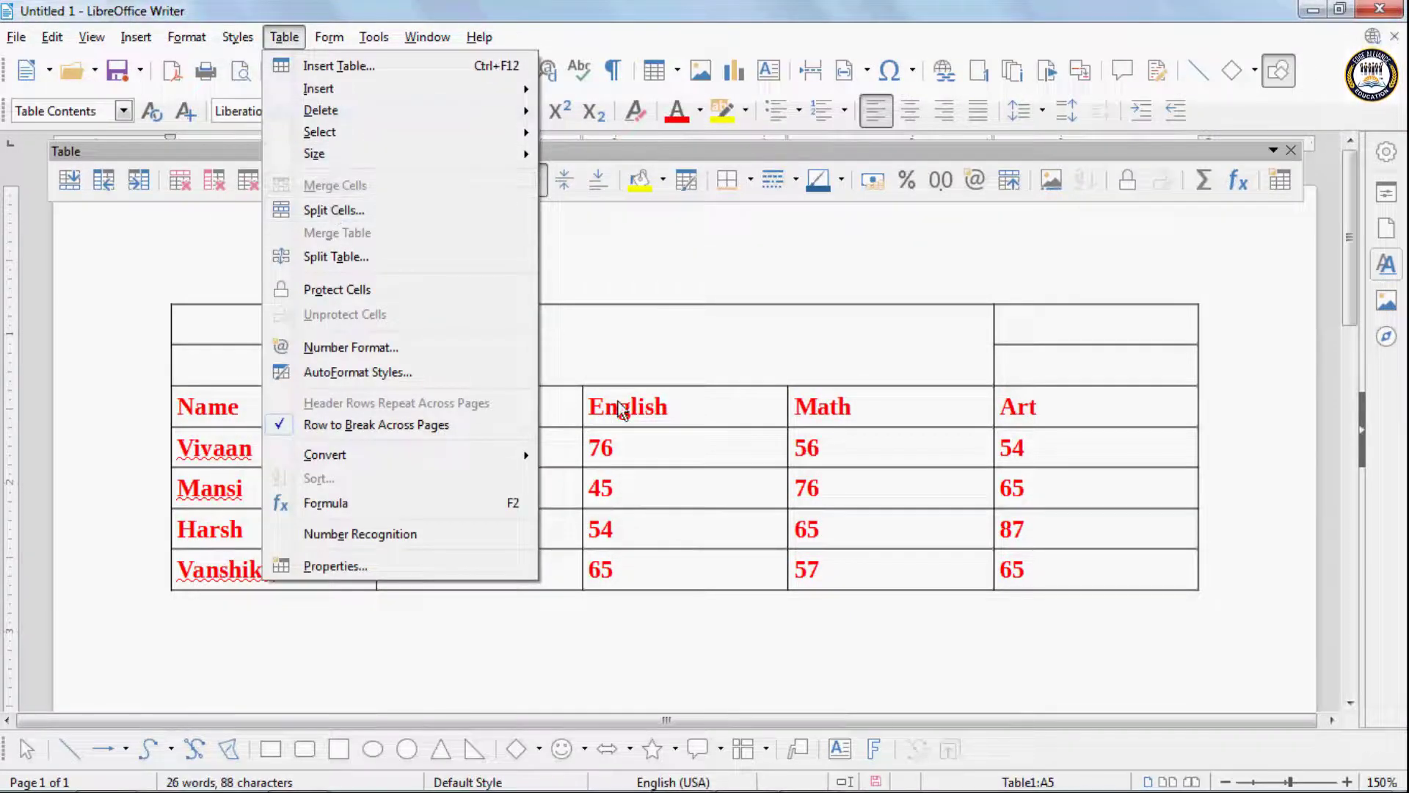
pyautogui.click(347, 257)
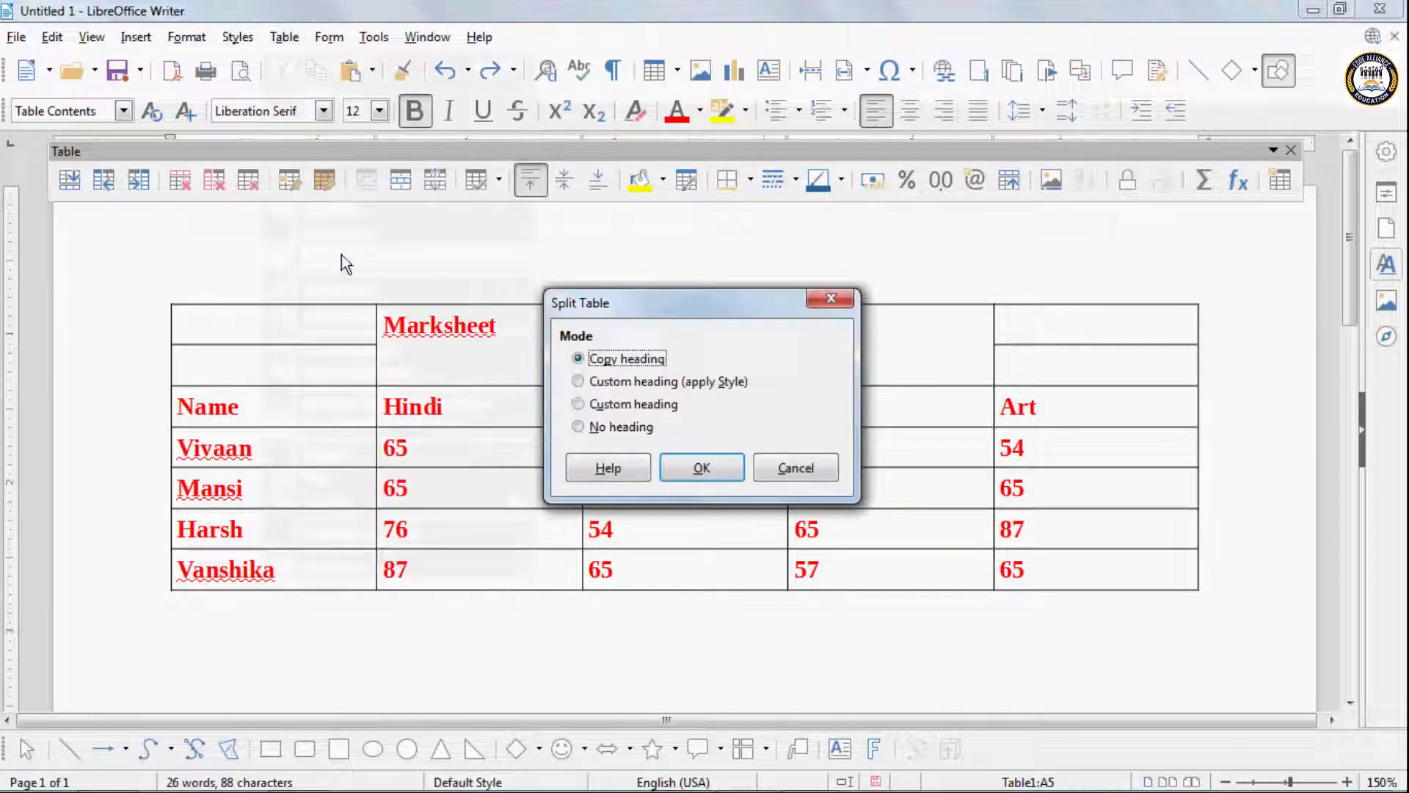
pyautogui.click(579, 428)
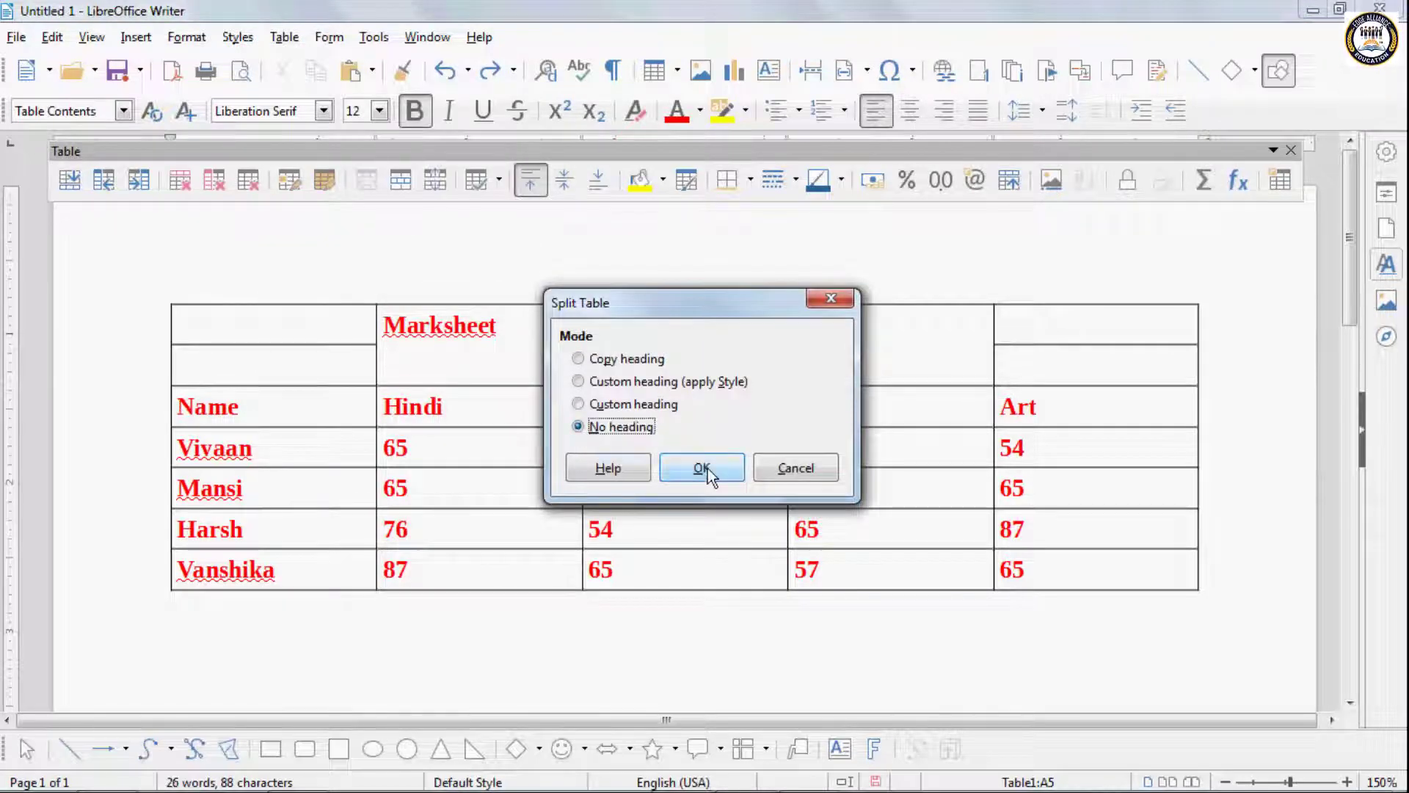
pyautogui.click(707, 468)
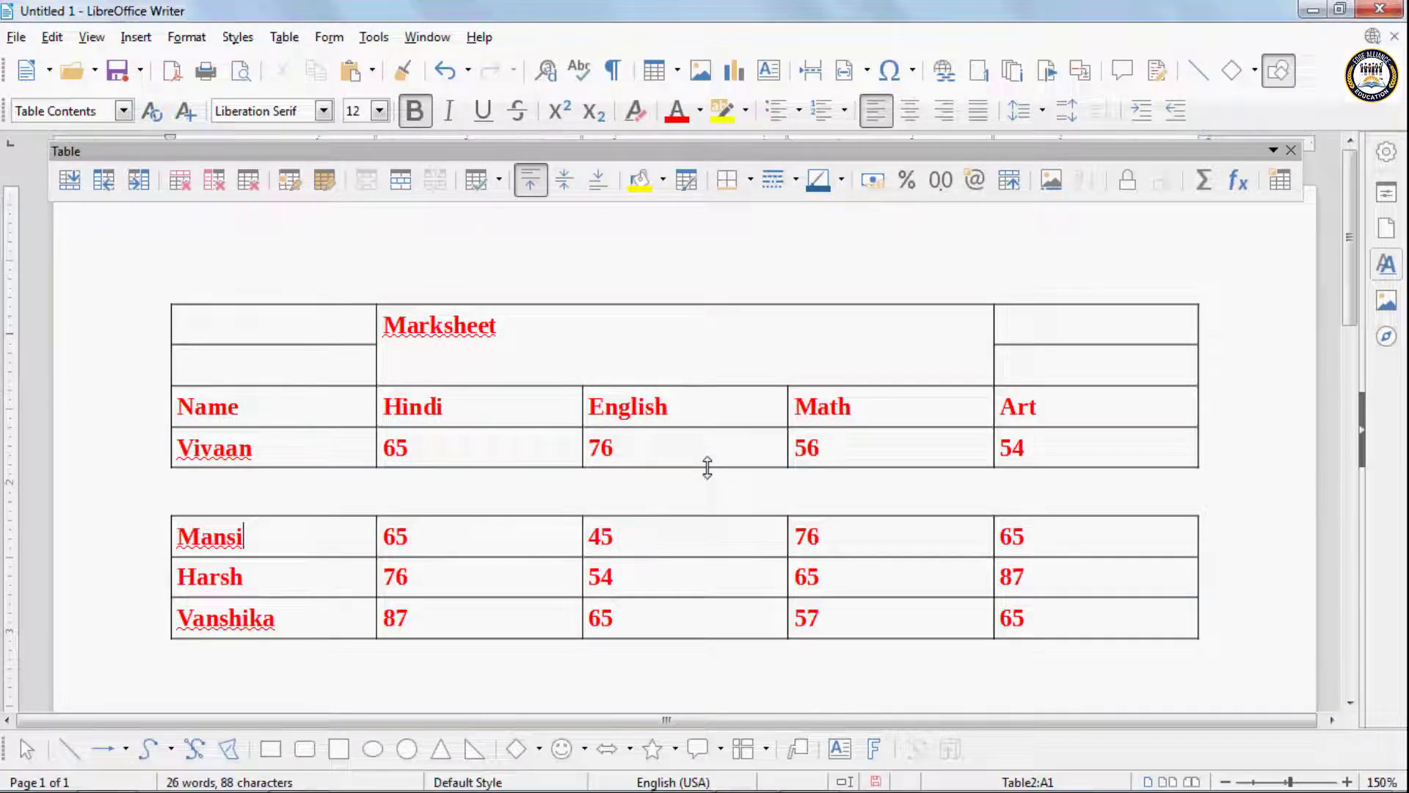
pyautogui.hotkey('ctrl', 'z')
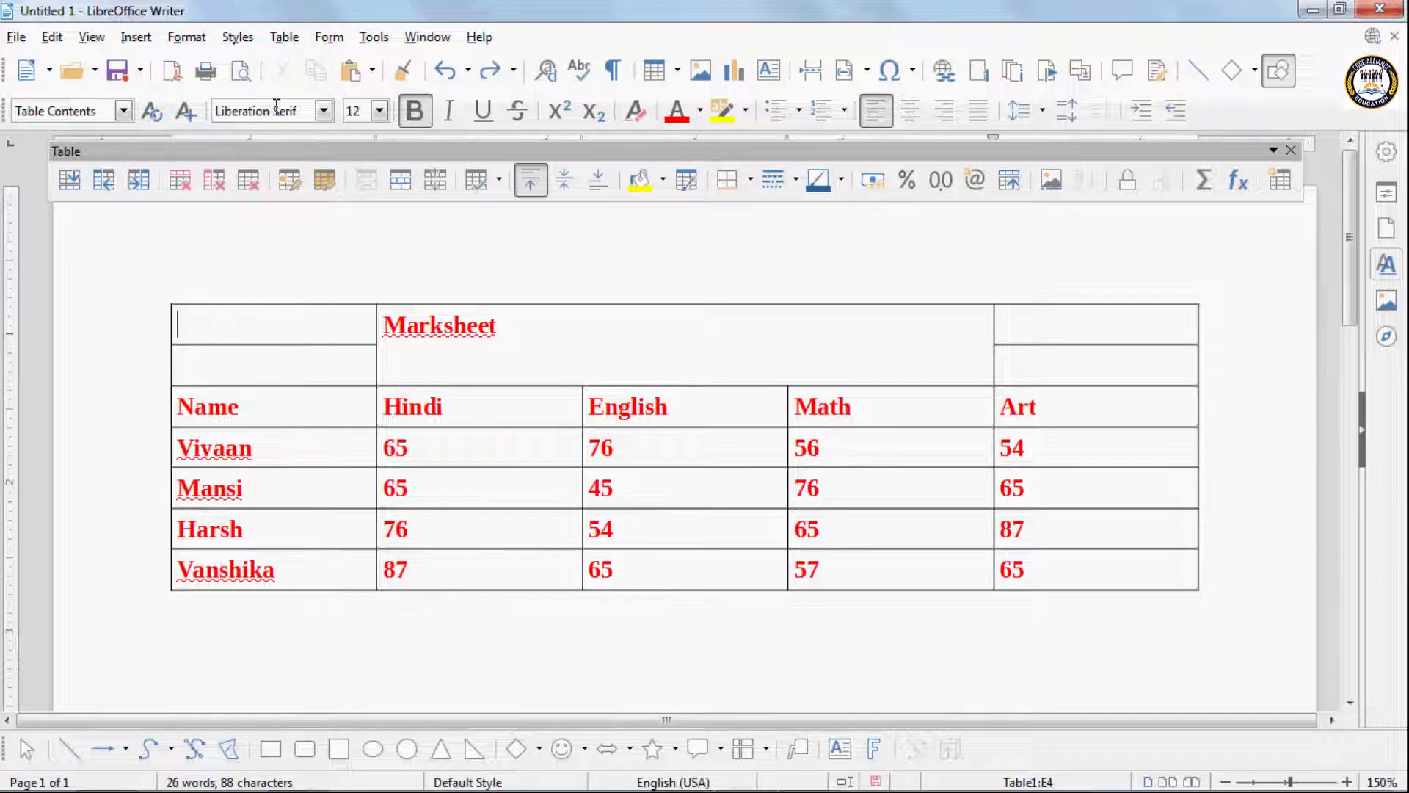
# - Split the blank first cell of the table horizontally into 2 cells
pyautogui.click(286, 38)
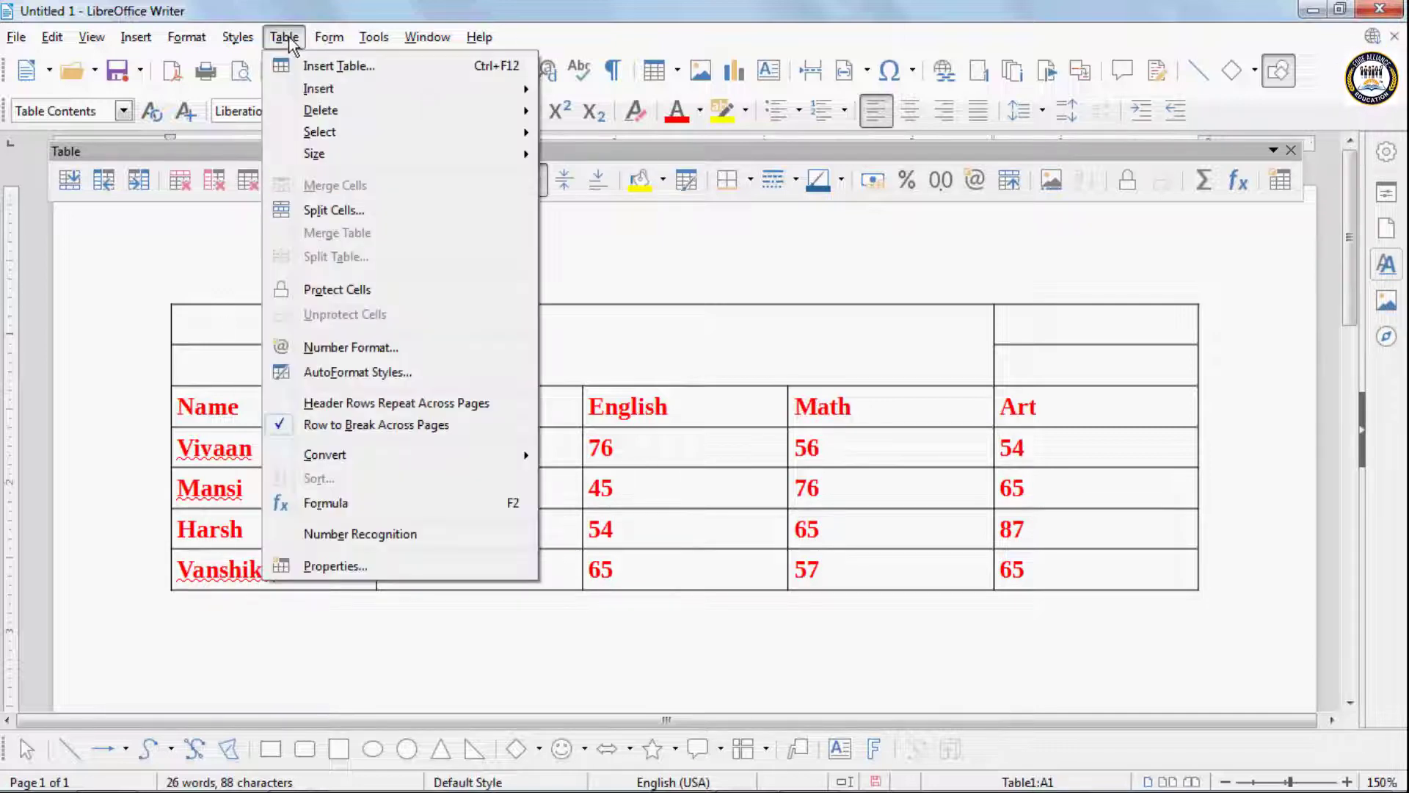
pyautogui.click(320, 211)
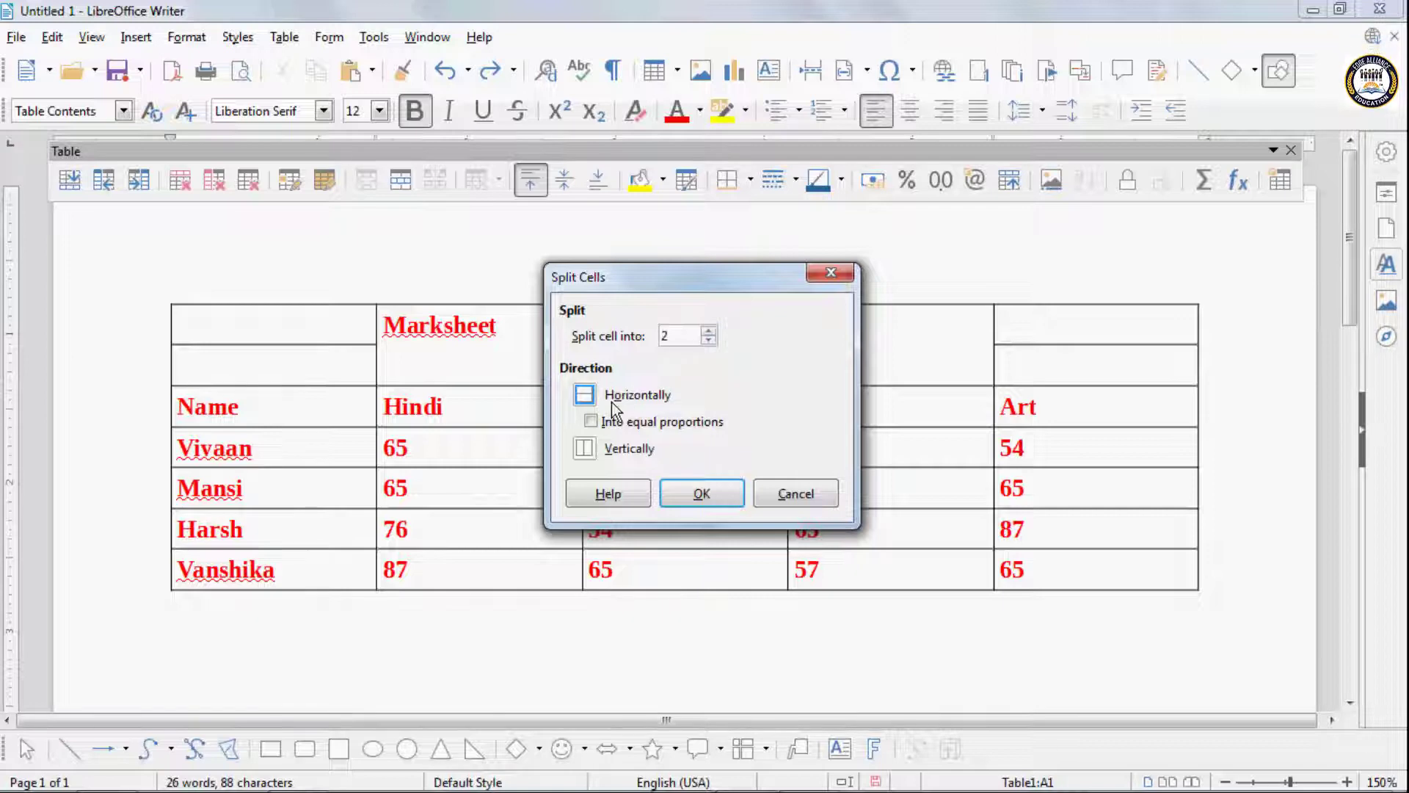
pyautogui.click(690, 490)
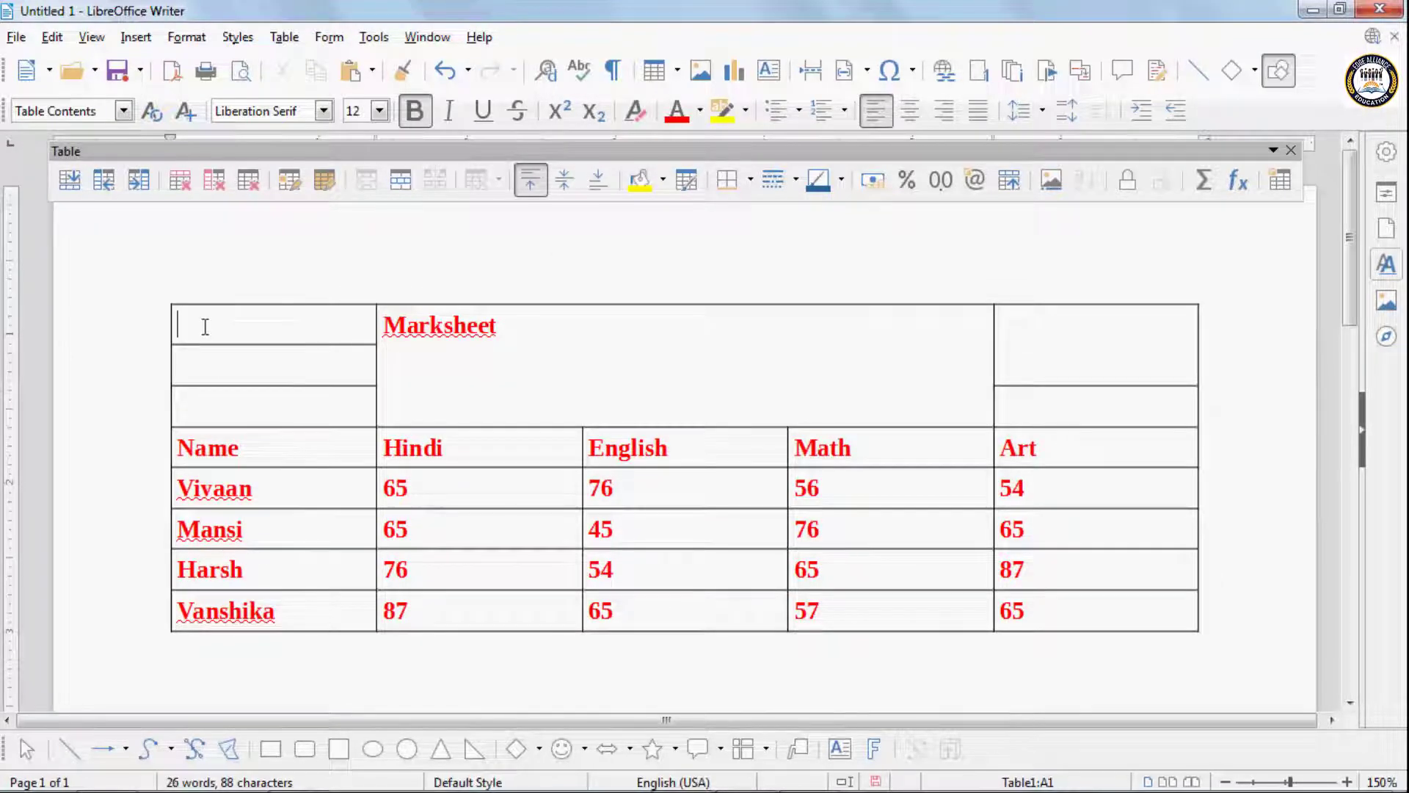
pyautogui.moveTo(205, 312); pyautogui.dragTo(250, 392)
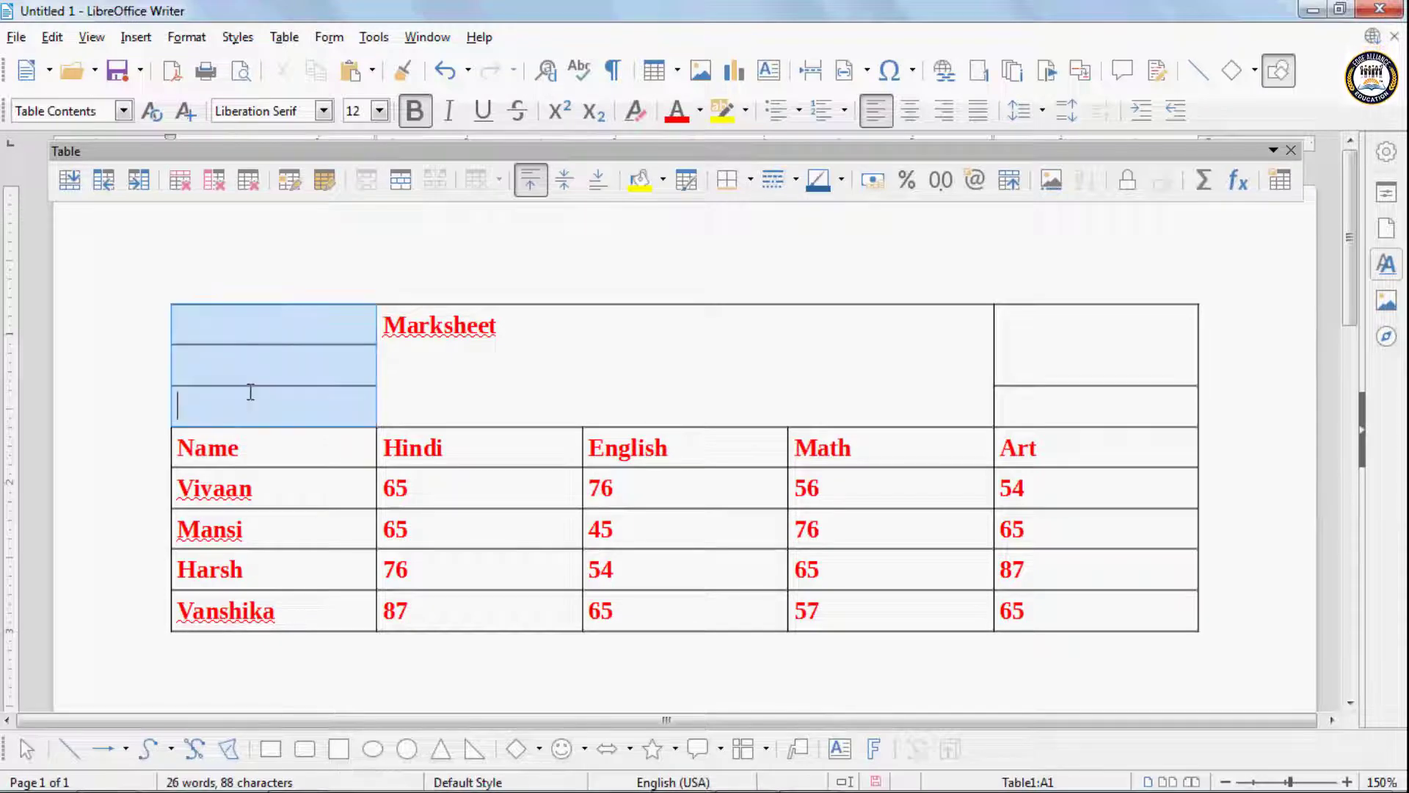
pyautogui.click(248, 364)
# - Split the blank first cell vertically into 2 cells, and undo both the vertical and the horizontal cell splits
pyautogui.click(246, 329)
pyautogui.click(285, 37)
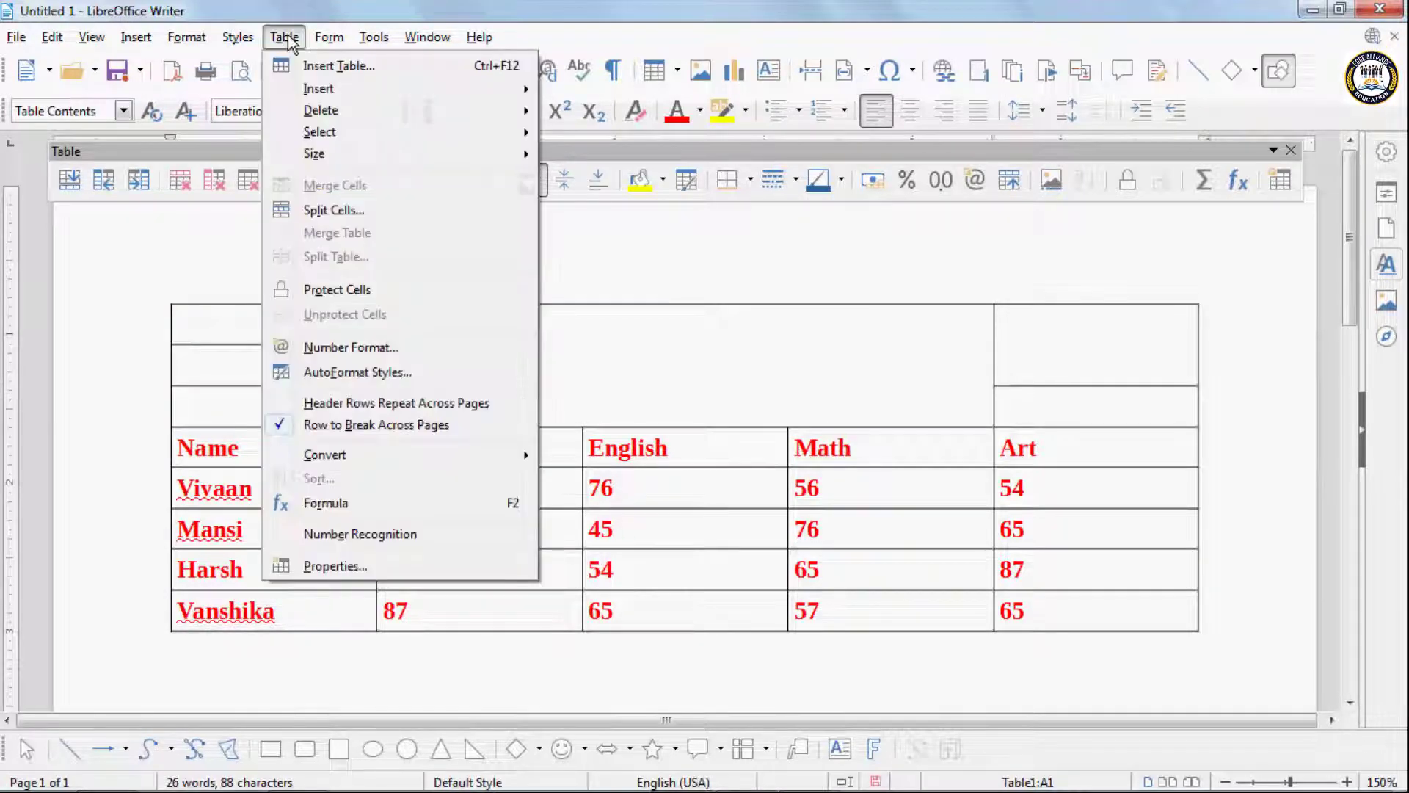
pyautogui.click(323, 210)
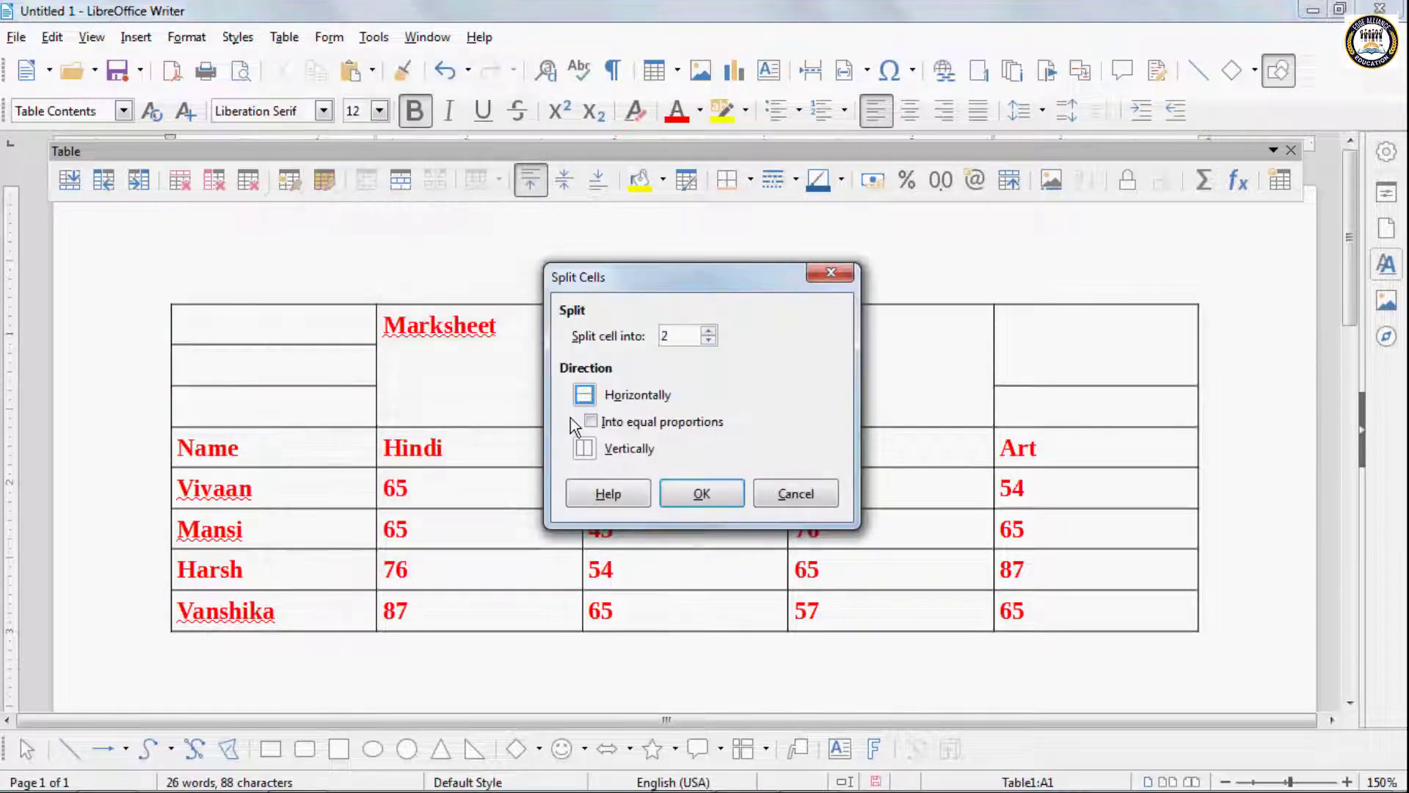
pyautogui.click(592, 449)
pyautogui.click(690, 488)
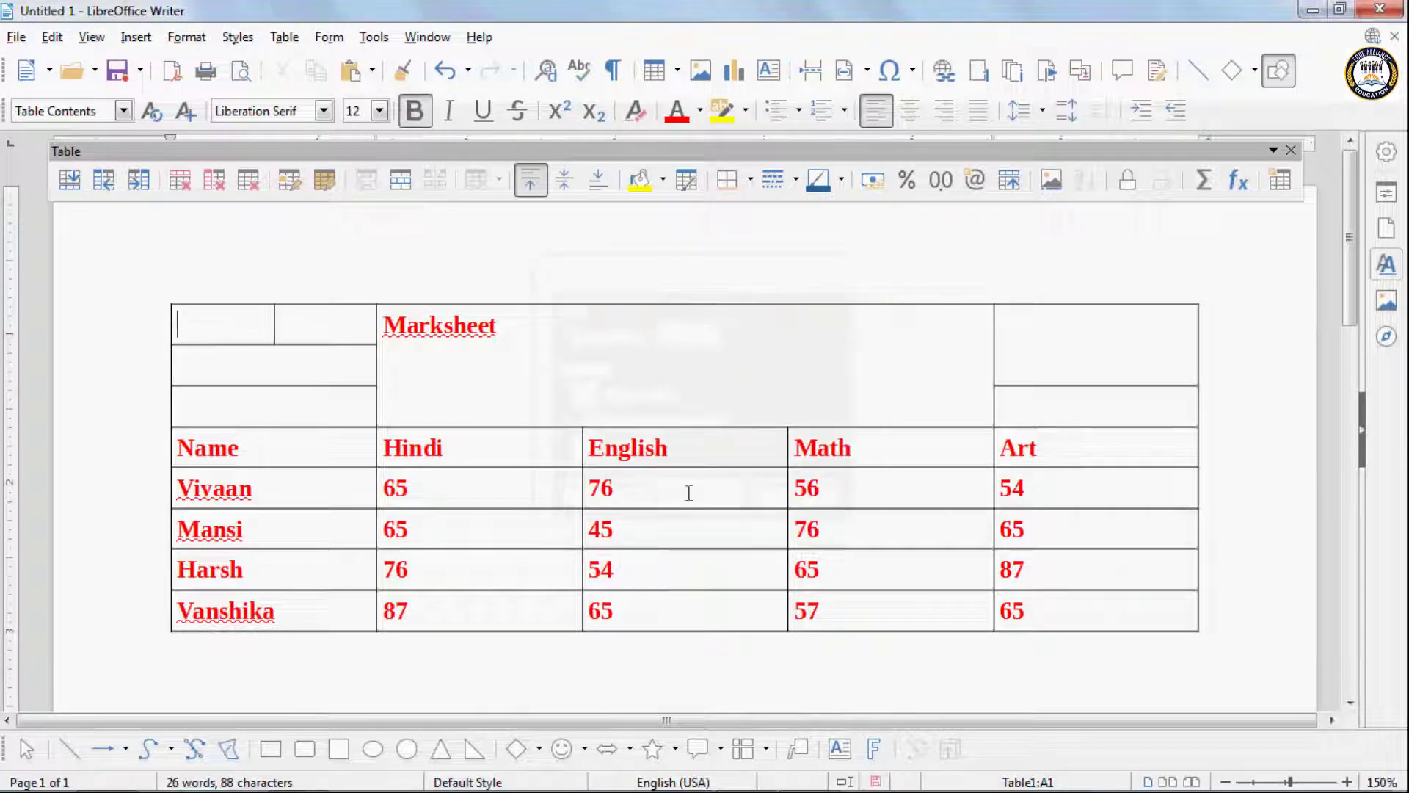
pyautogui.click(328, 328)
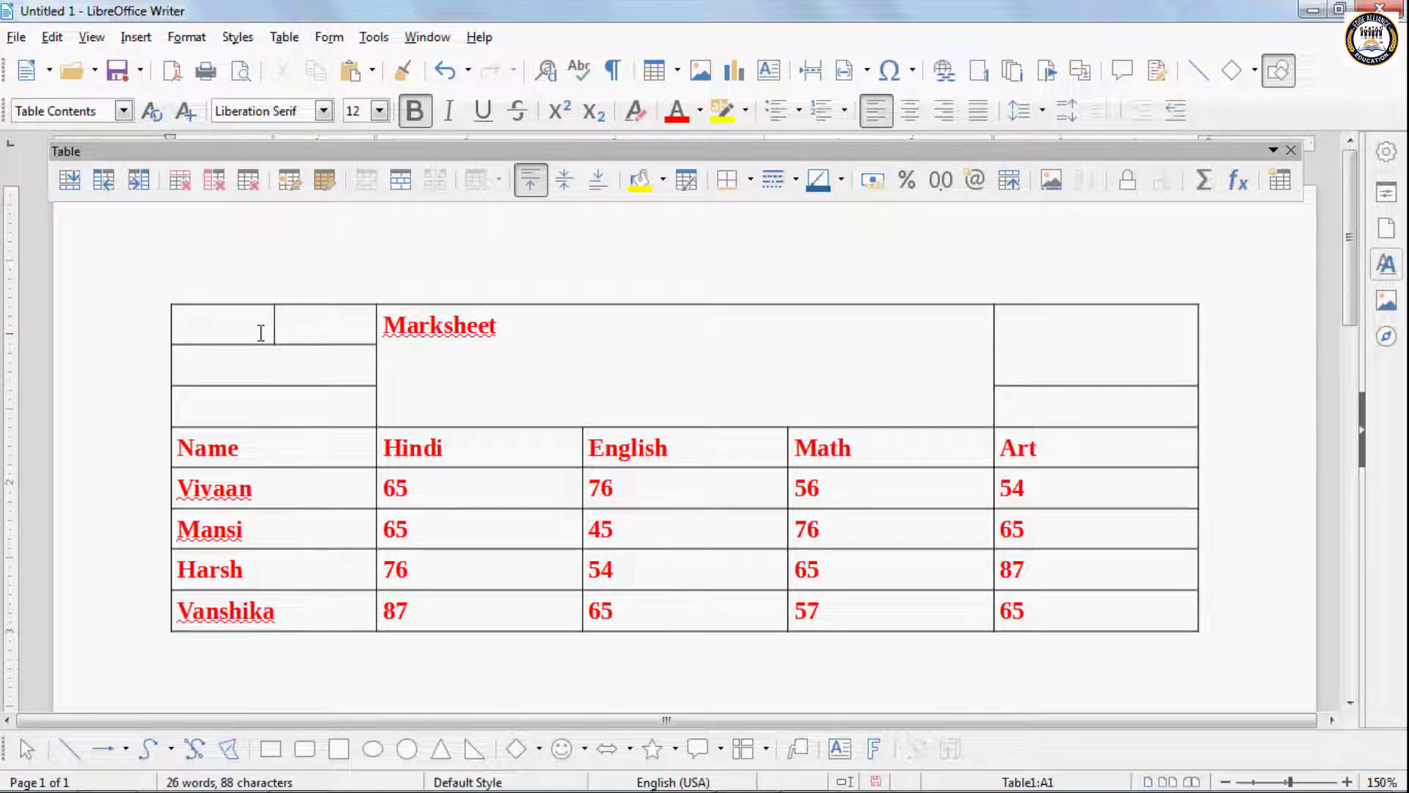
pyautogui.hotkey('ctrl', 'z')
pyautogui.hotkey('ctrl', 'z')
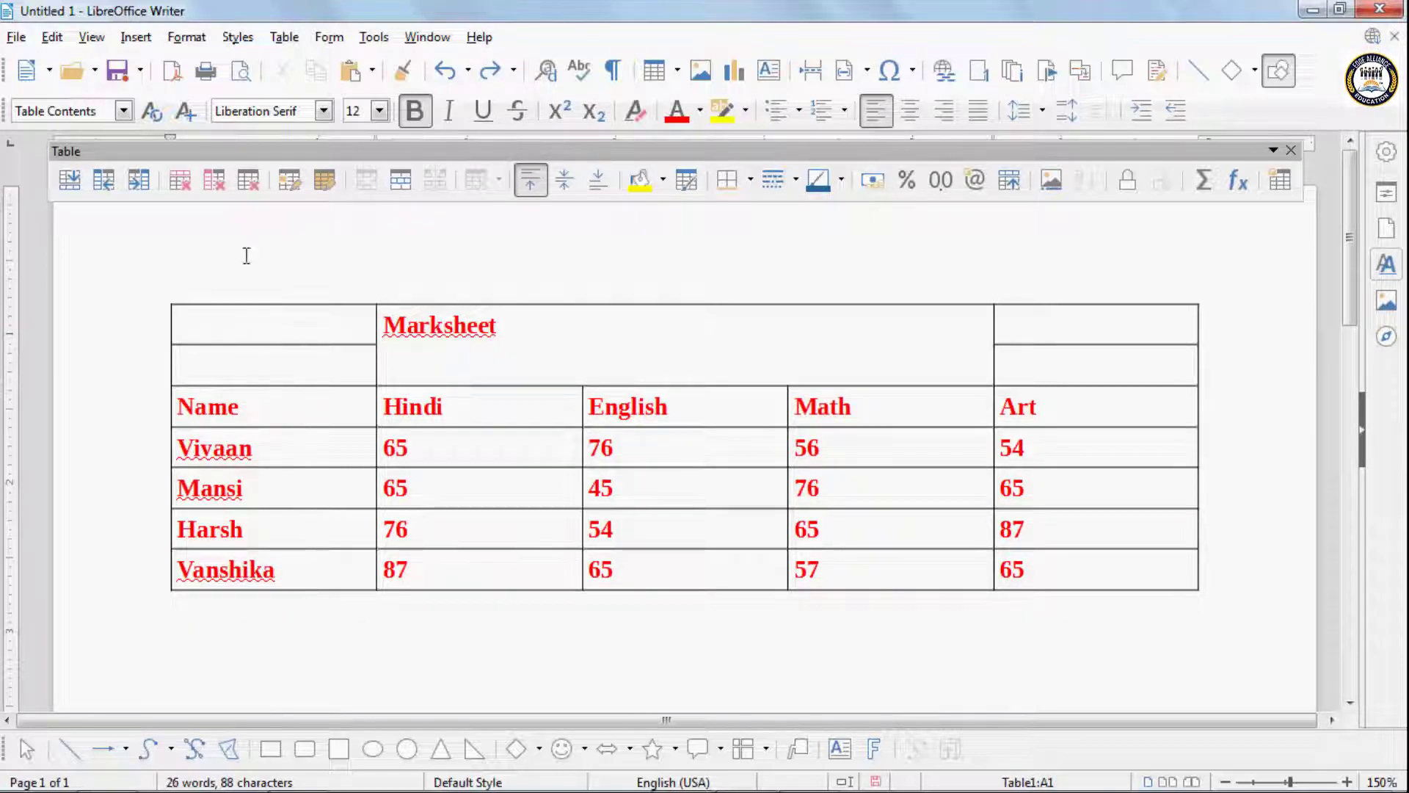
# - Split the table at the second student's row with no heading on the new table
pyautogui.click(285, 38)
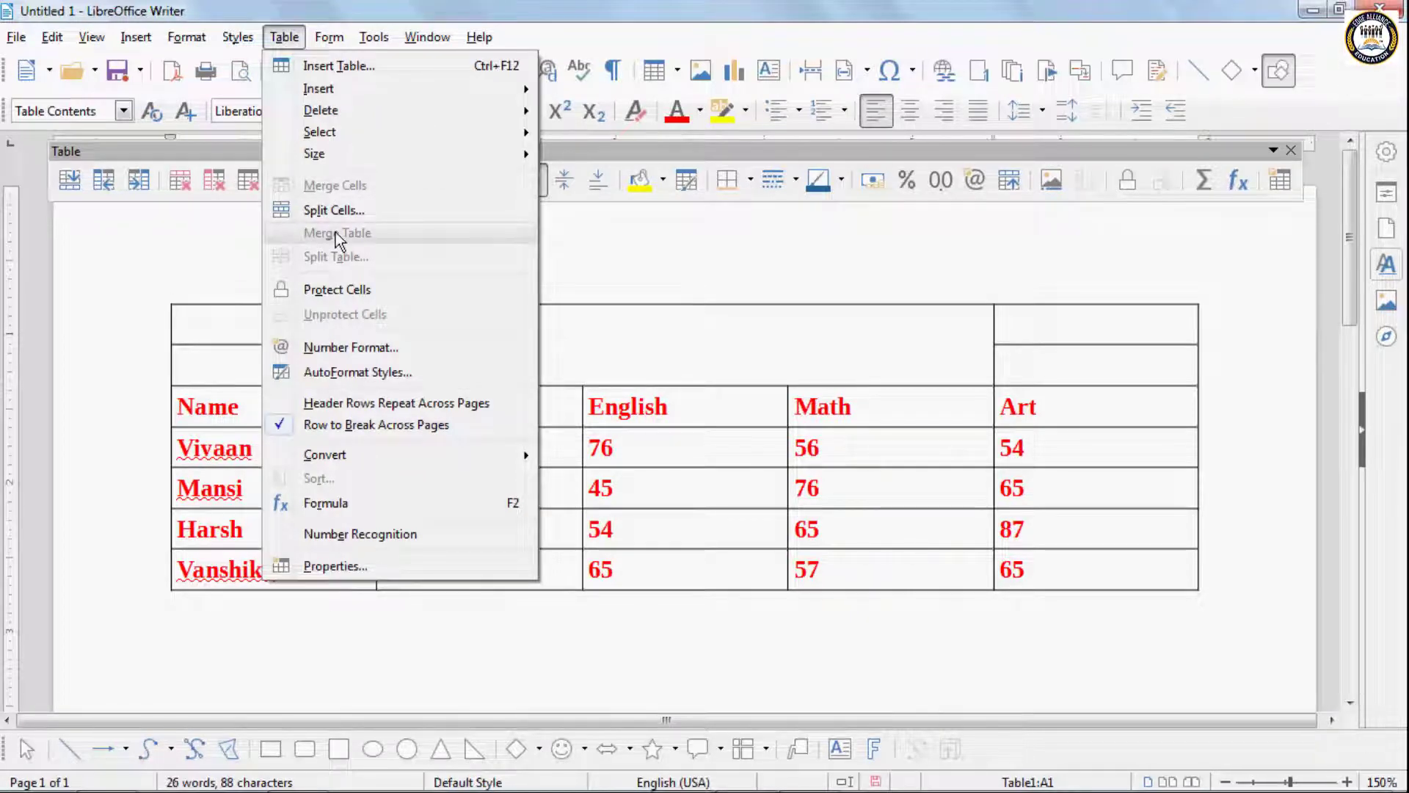
pyautogui.click(135, 506)
pyautogui.click(282, 485)
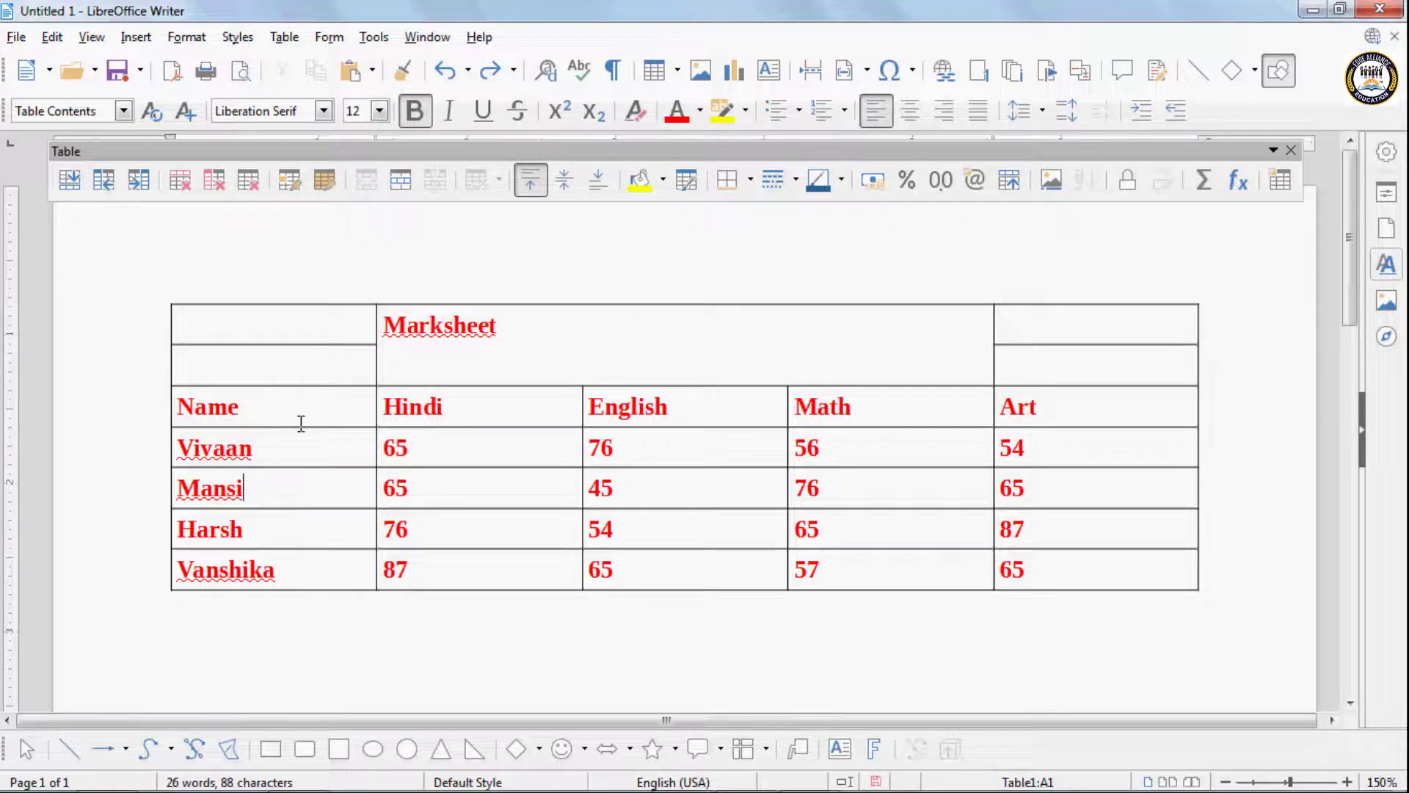
pyautogui.click(286, 38)
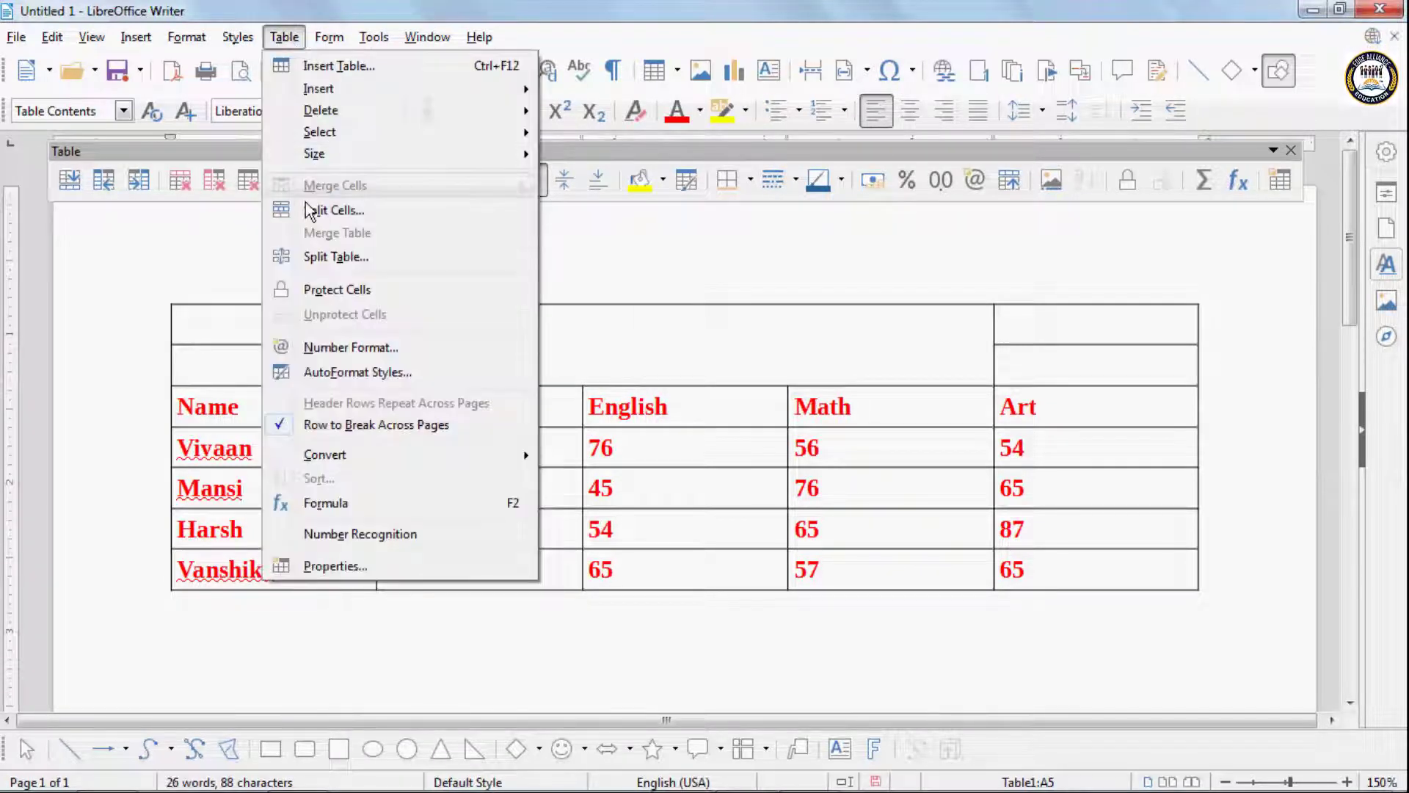
pyautogui.click(334, 257)
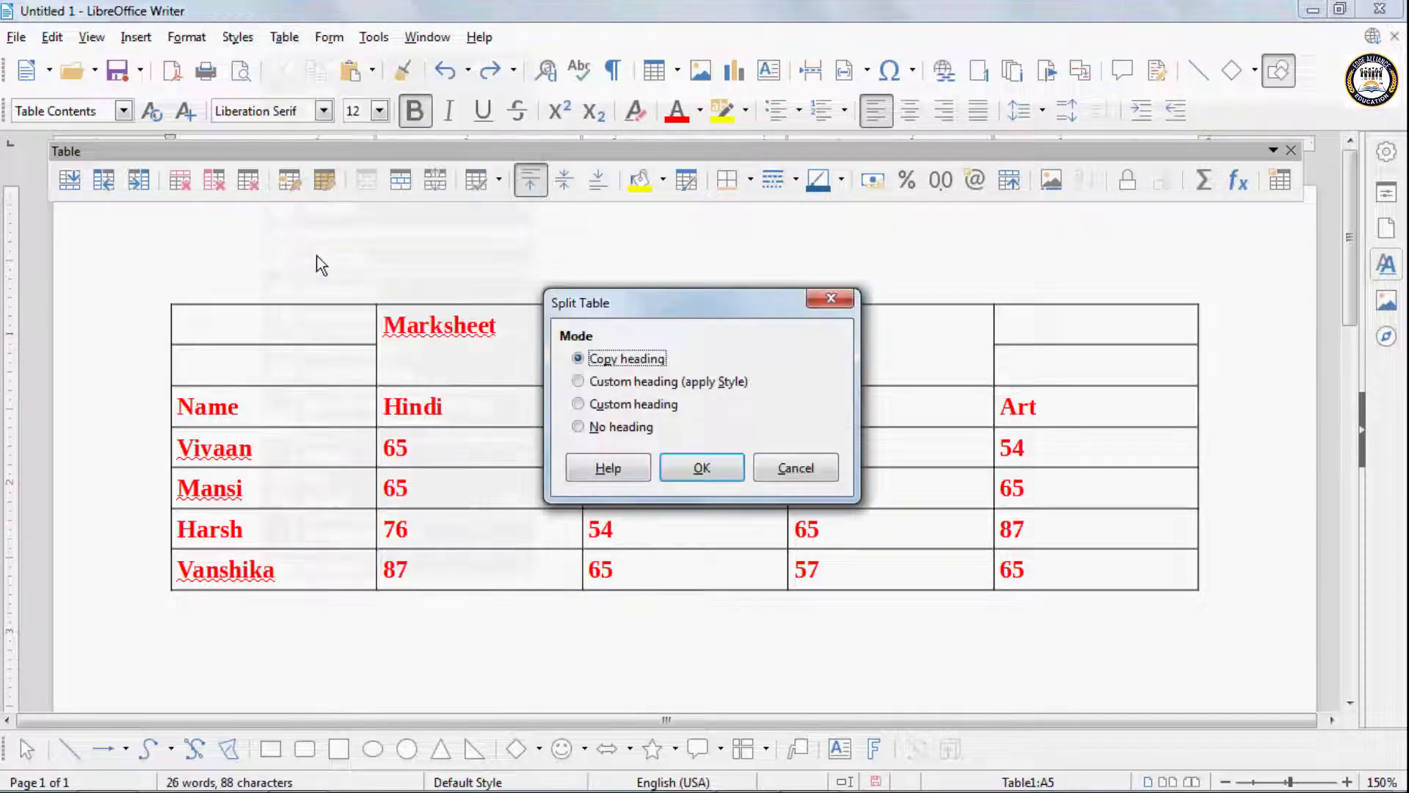
pyautogui.click(598, 429)
pyautogui.click(694, 468)
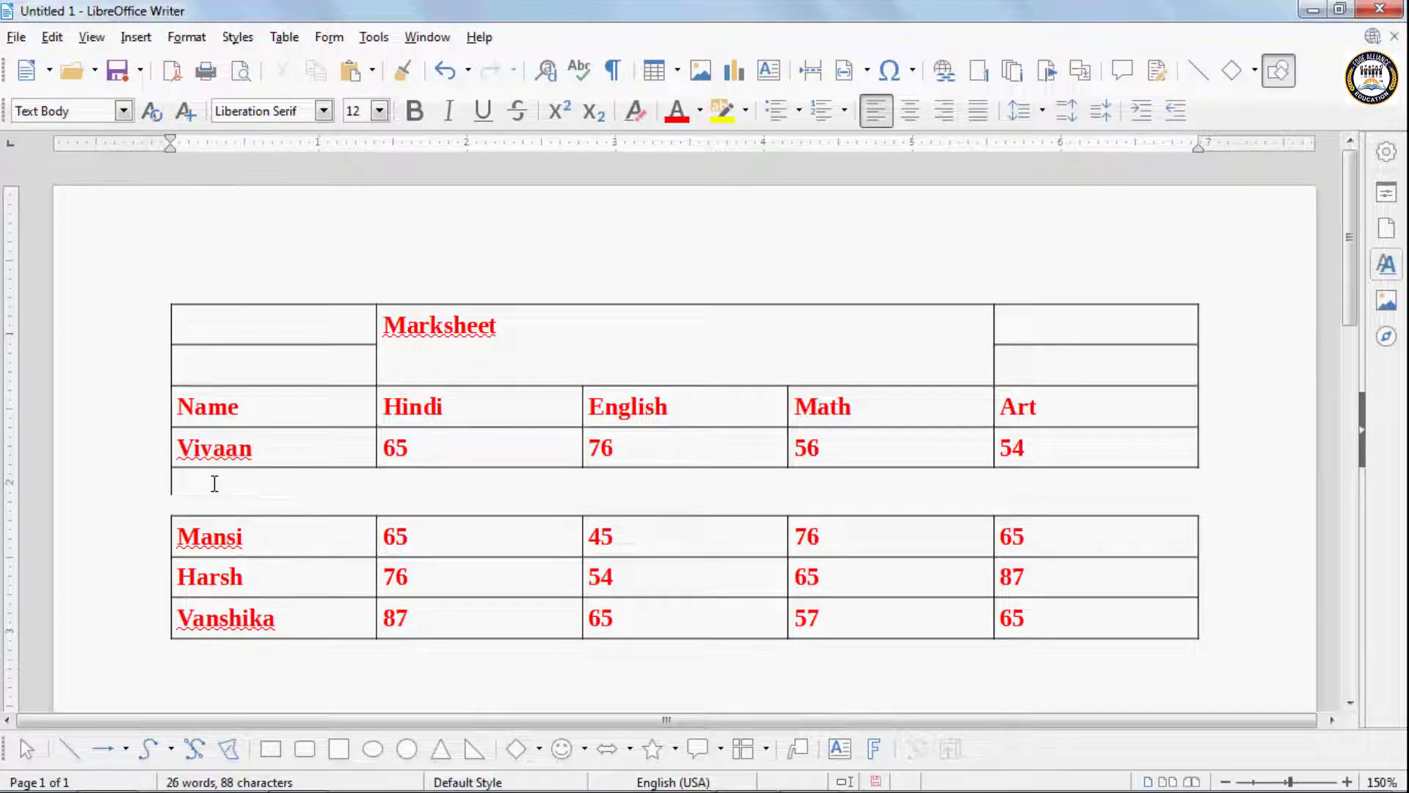
# - Delete the empty line between the two tables and merge them into a single table
pyautogui.press('Delete')
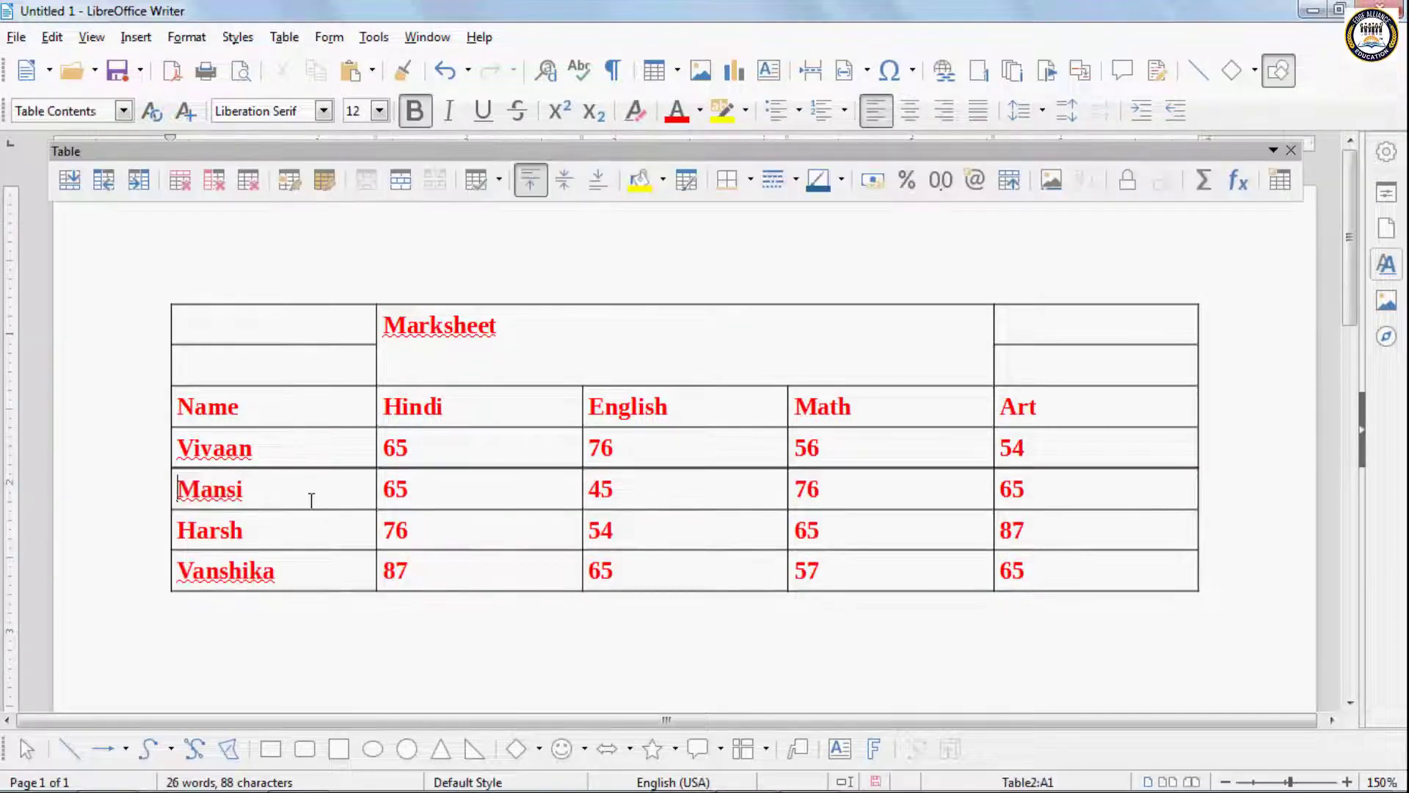
pyautogui.click(286, 38)
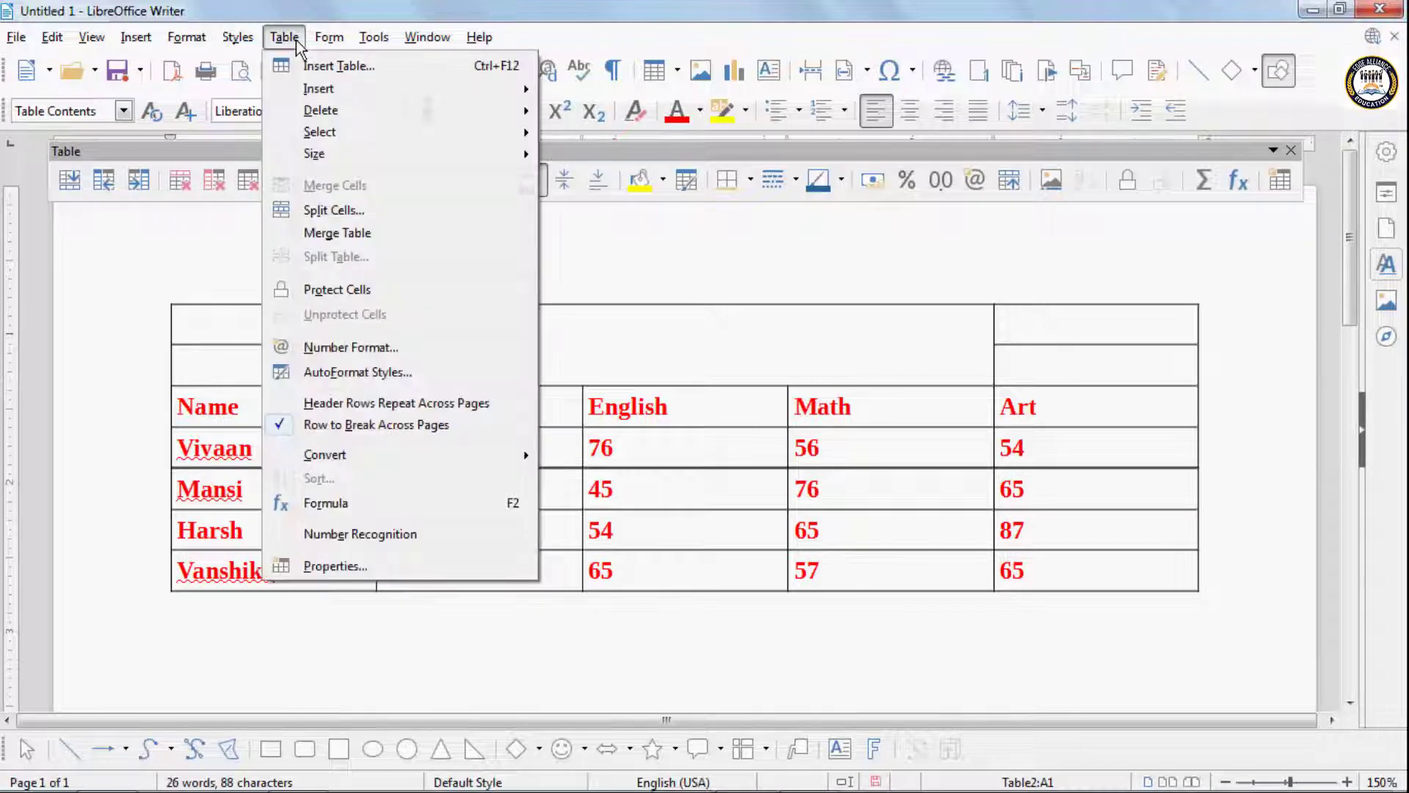
pyautogui.click(341, 235)
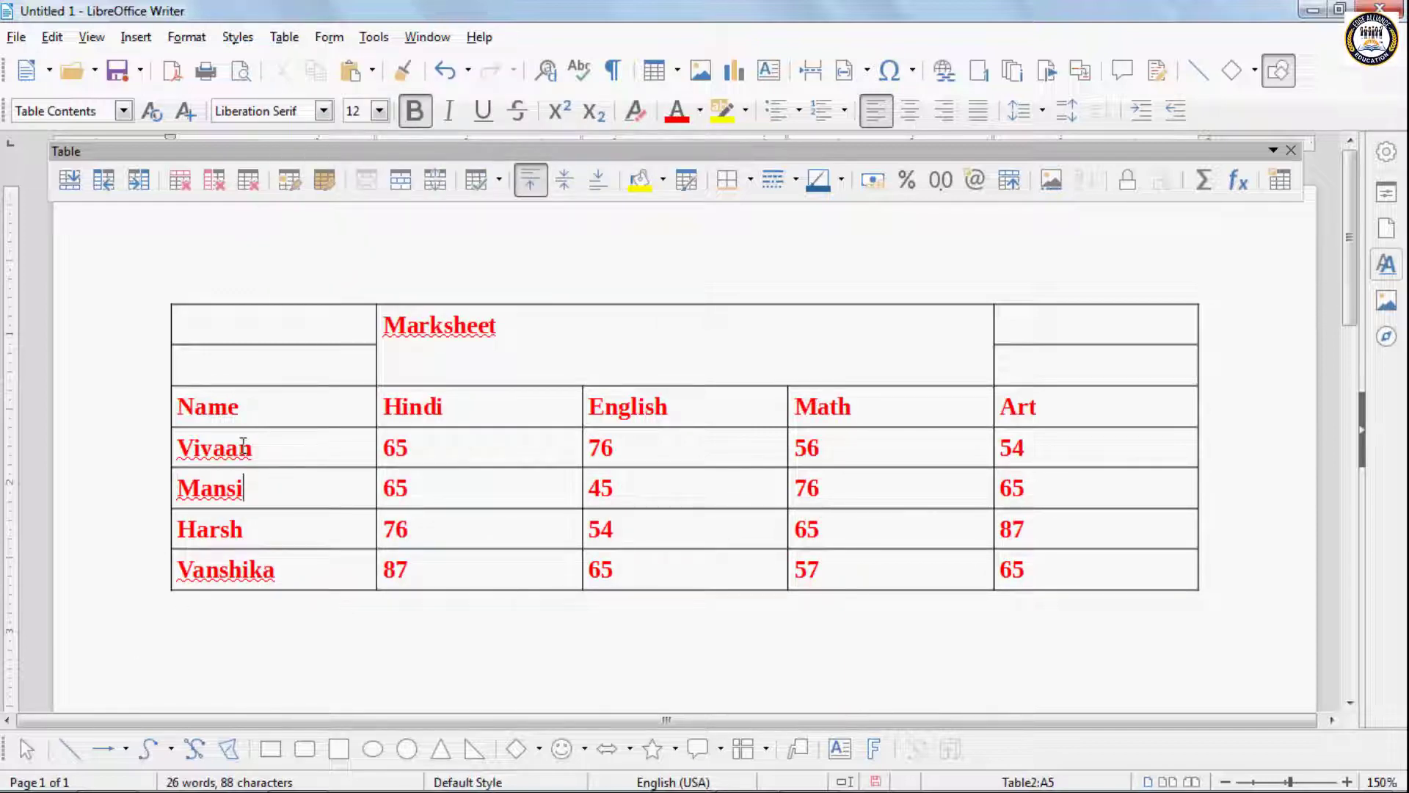
pyautogui.click(252, 337)
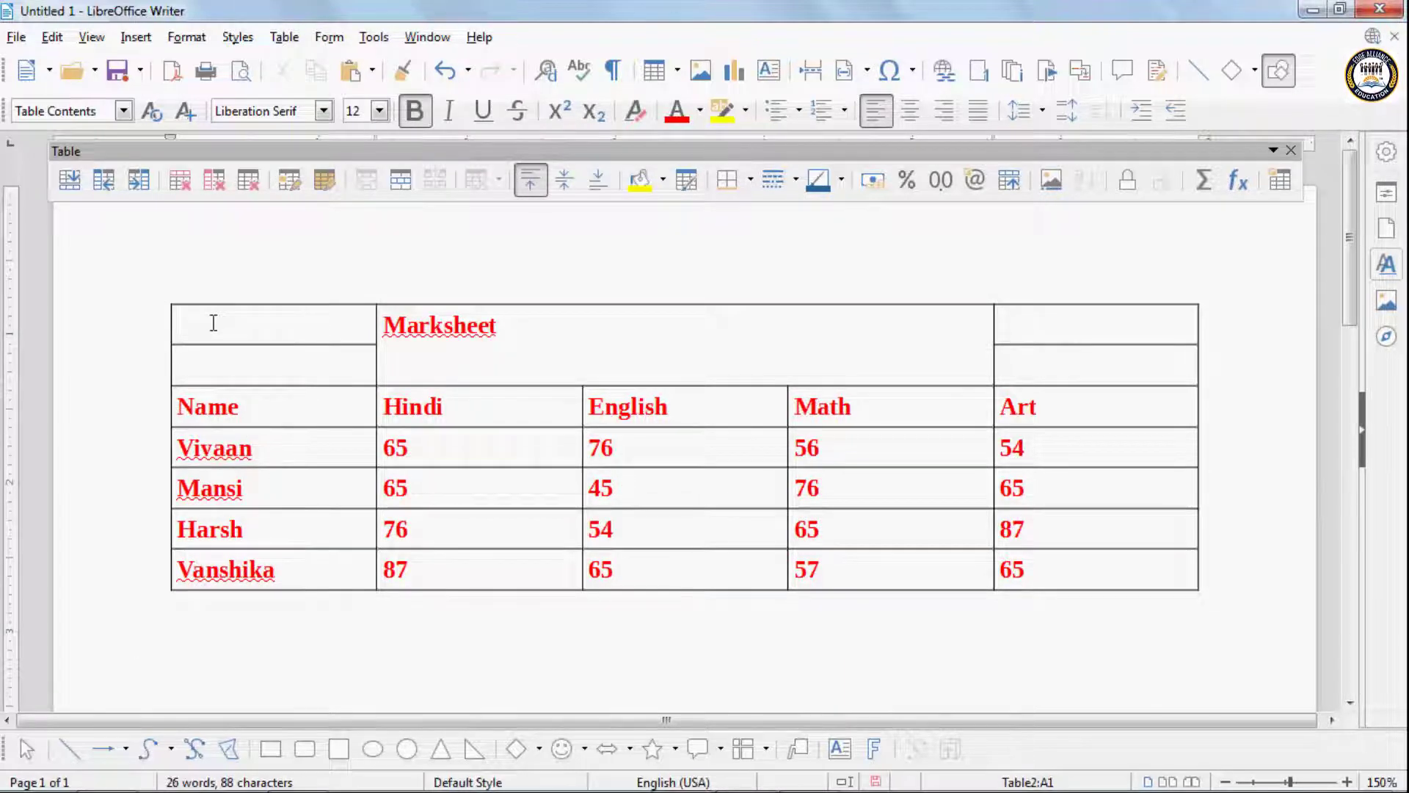
# - Split the merged table again at the second student's row using the No heading mode
pyautogui.click(255, 482)
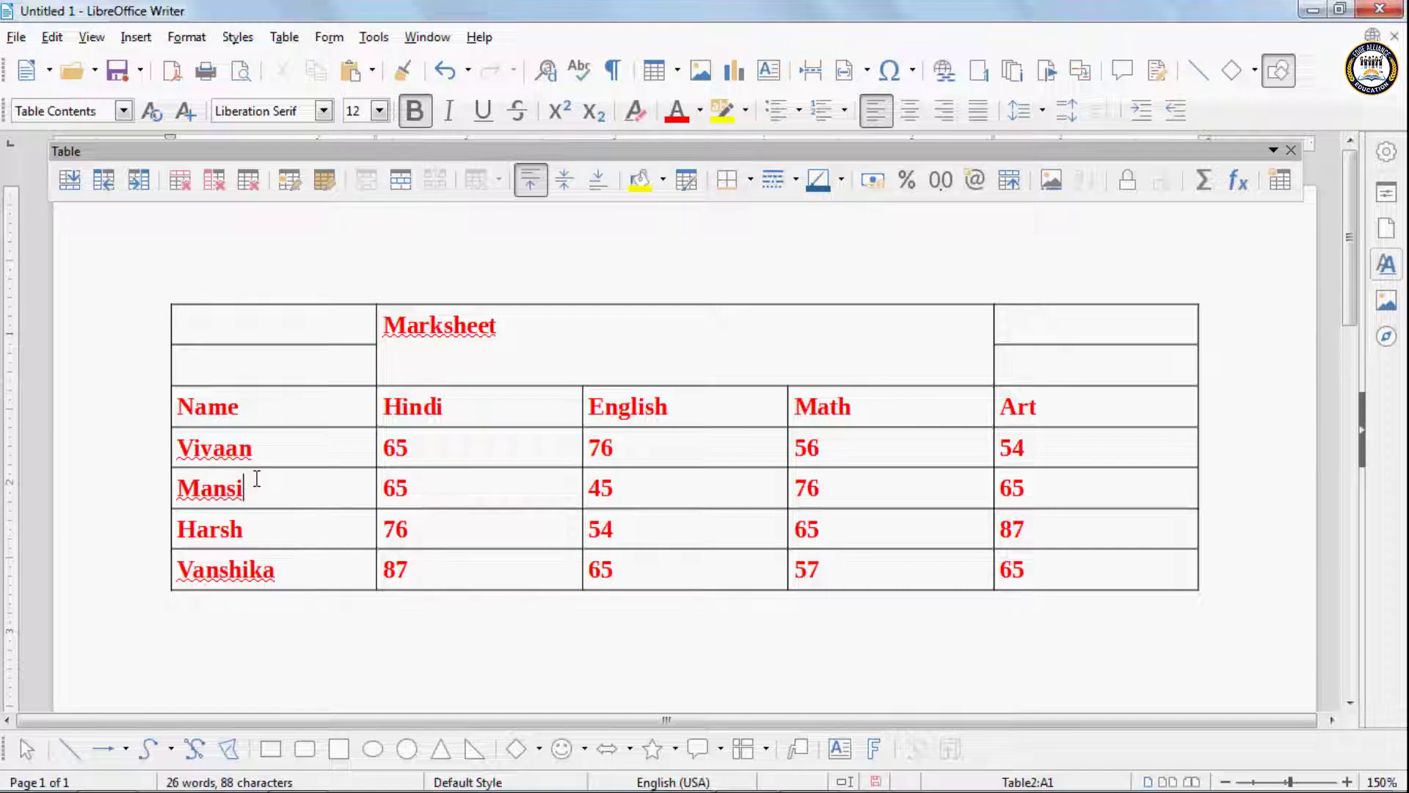
pyautogui.click(284, 37)
pyautogui.click(318, 259)
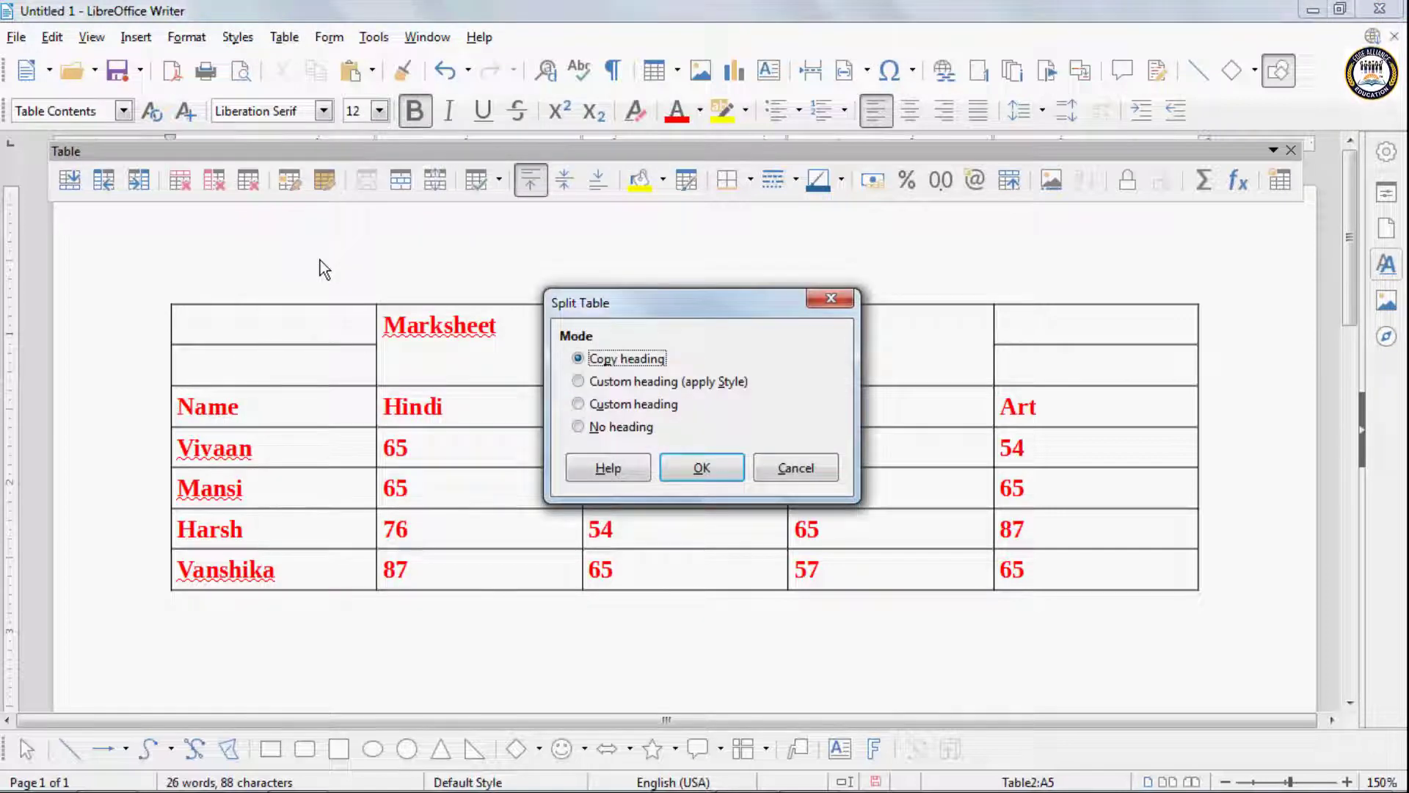
pyautogui.click(586, 427)
pyautogui.click(690, 468)
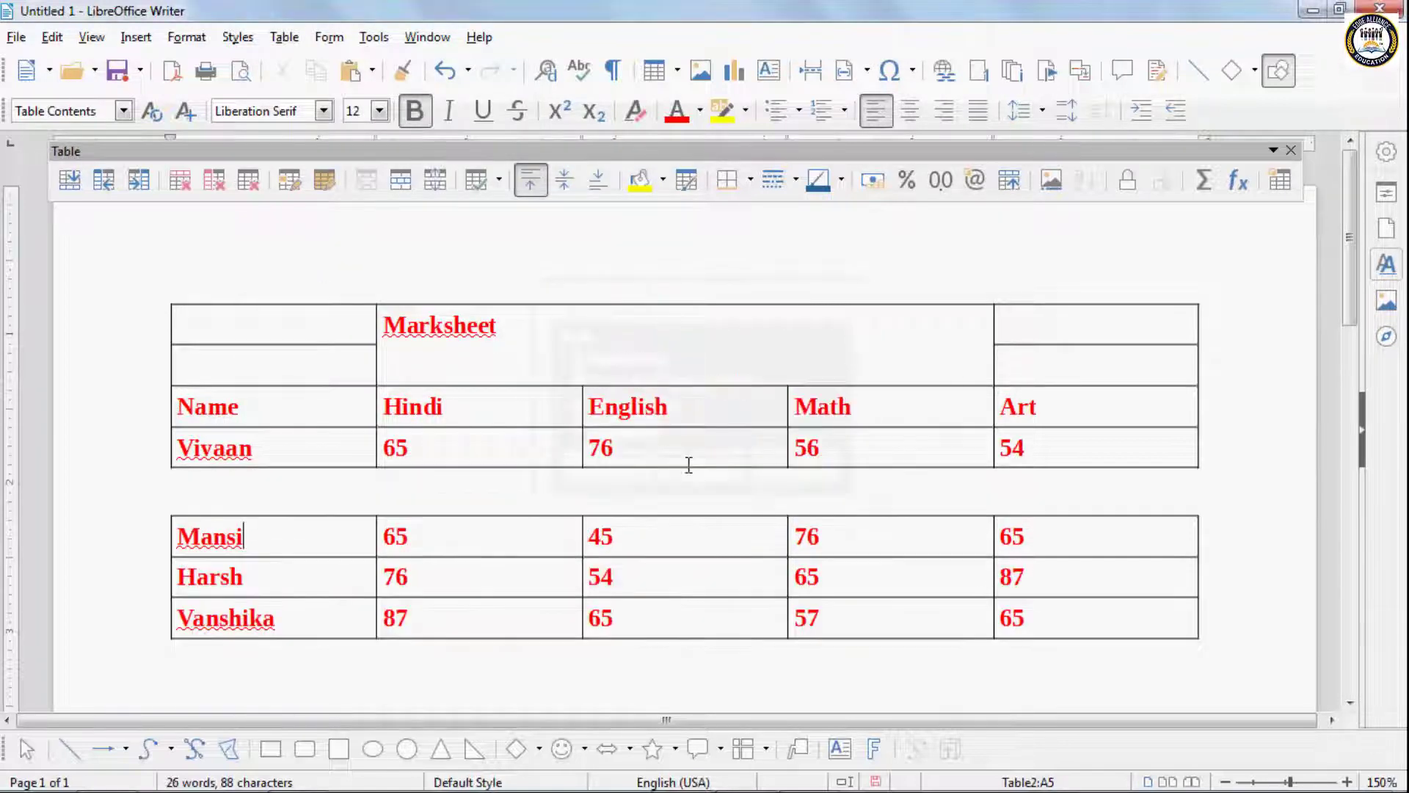
# - Add three blank lines in the gap between the two tables and remove them again
pyautogui.click(434, 493)
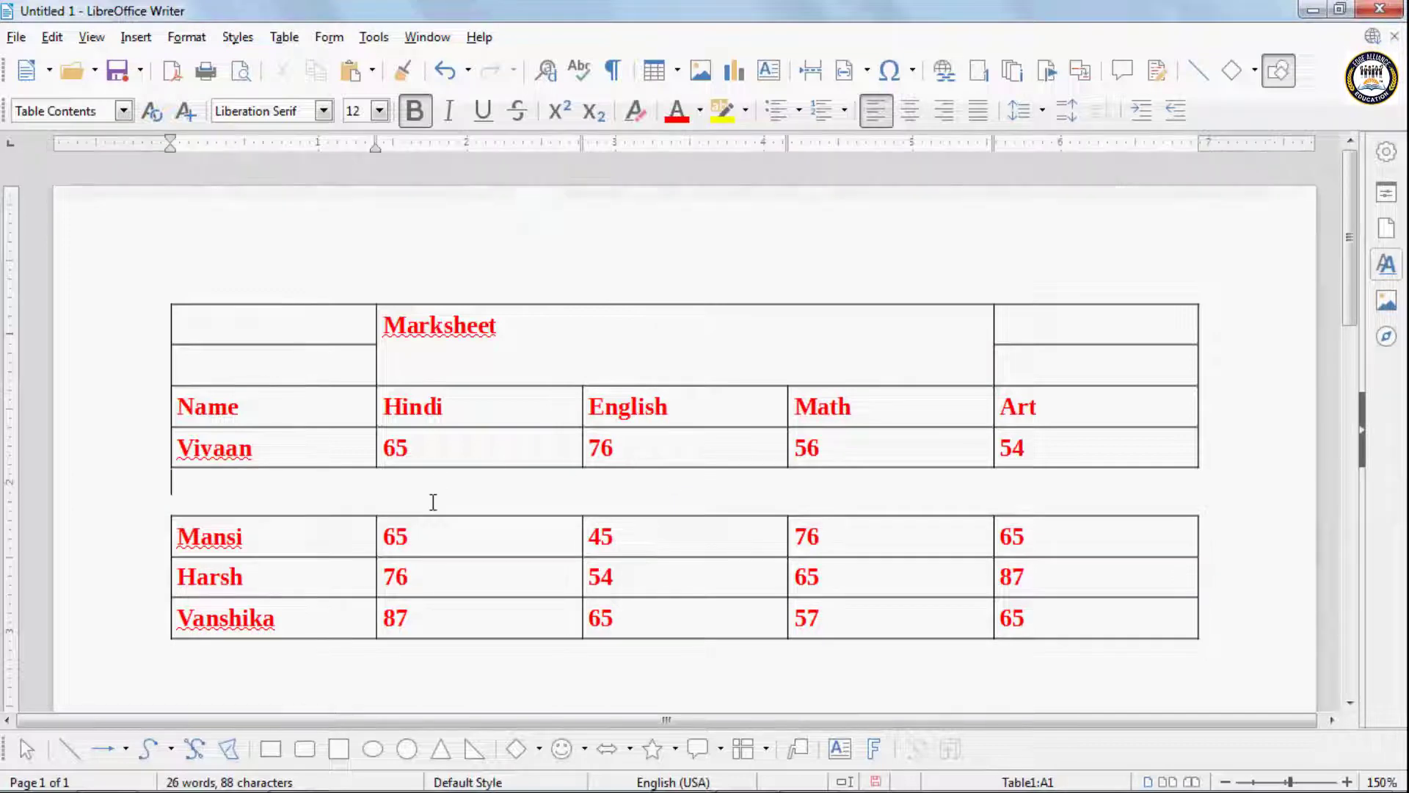
pyautogui.press('Return')
pyautogui.press('Return')
pyautogui.press('Return')
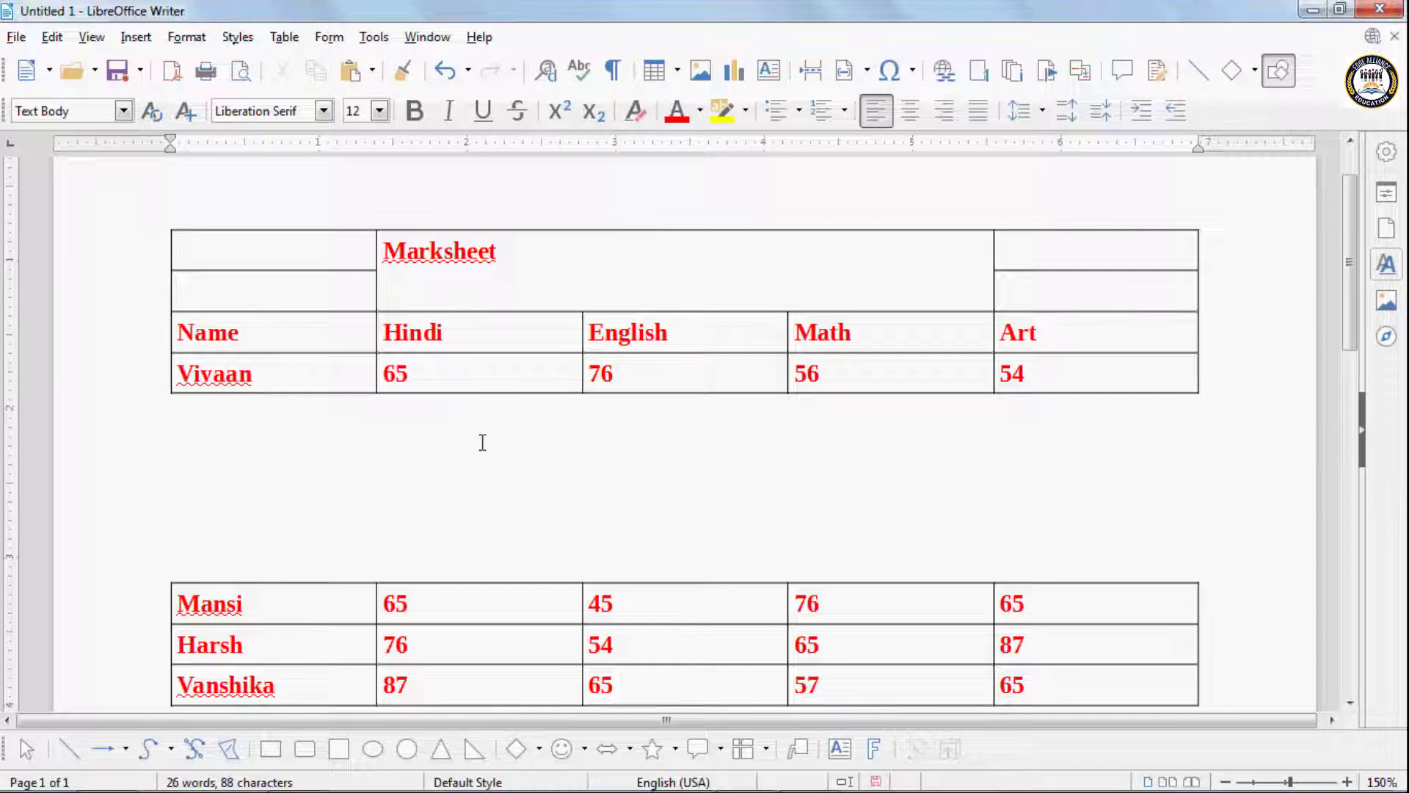
pyautogui.press('BackSpace')
pyautogui.press('BackSpace')
pyautogui.press('BackSpace')
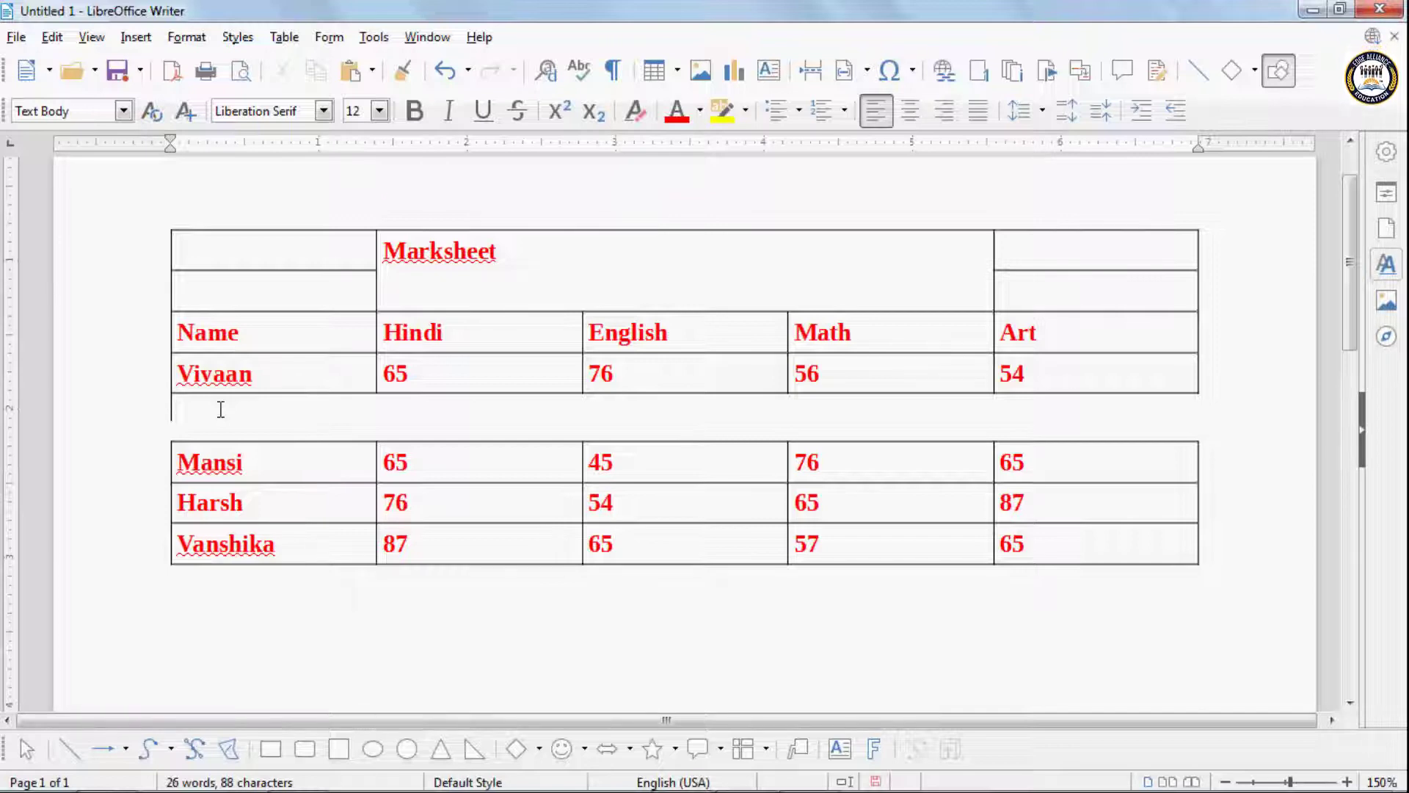
# - Remove the remaining empty line between the tables and join them again with Merge Table
pyautogui.press('Delete')
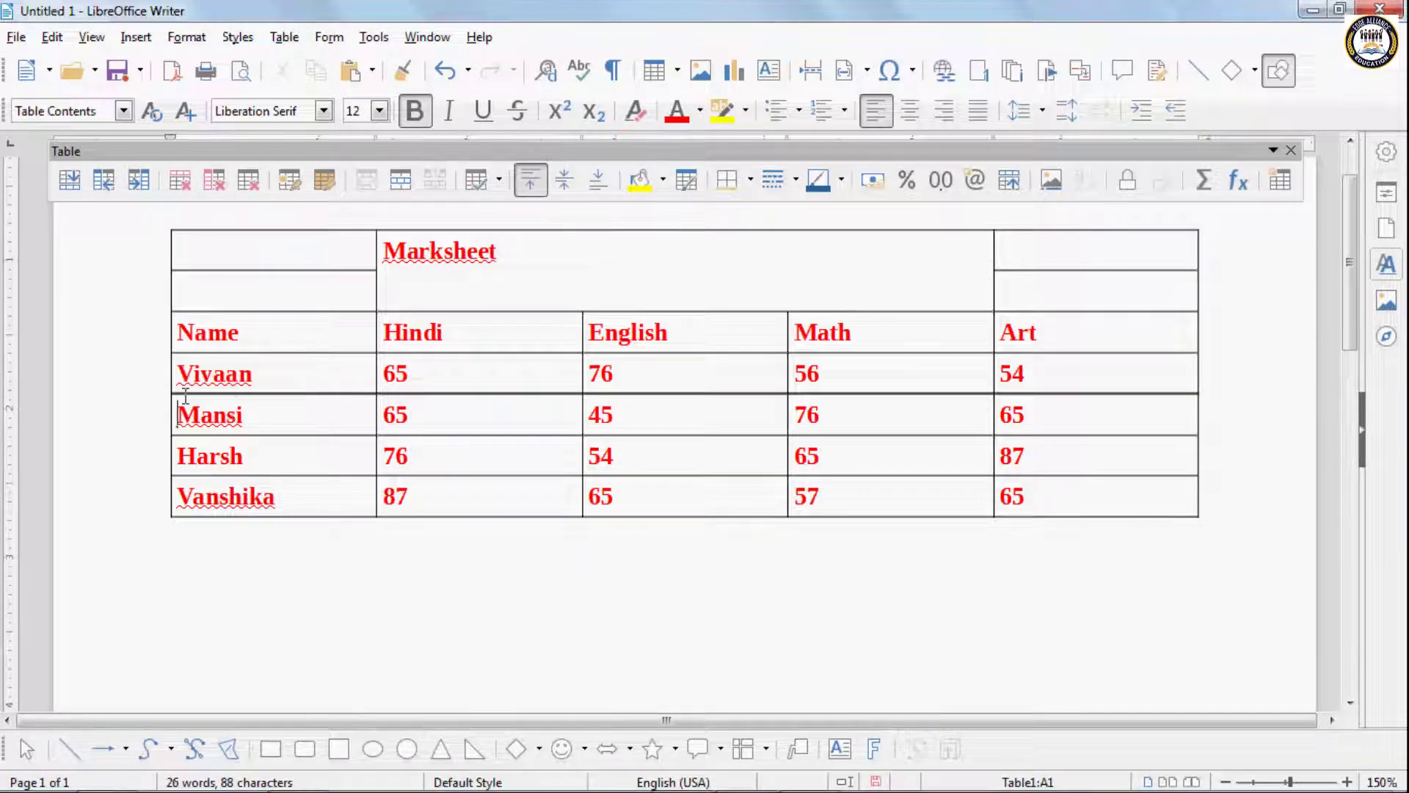
pyautogui.click(279, 43)
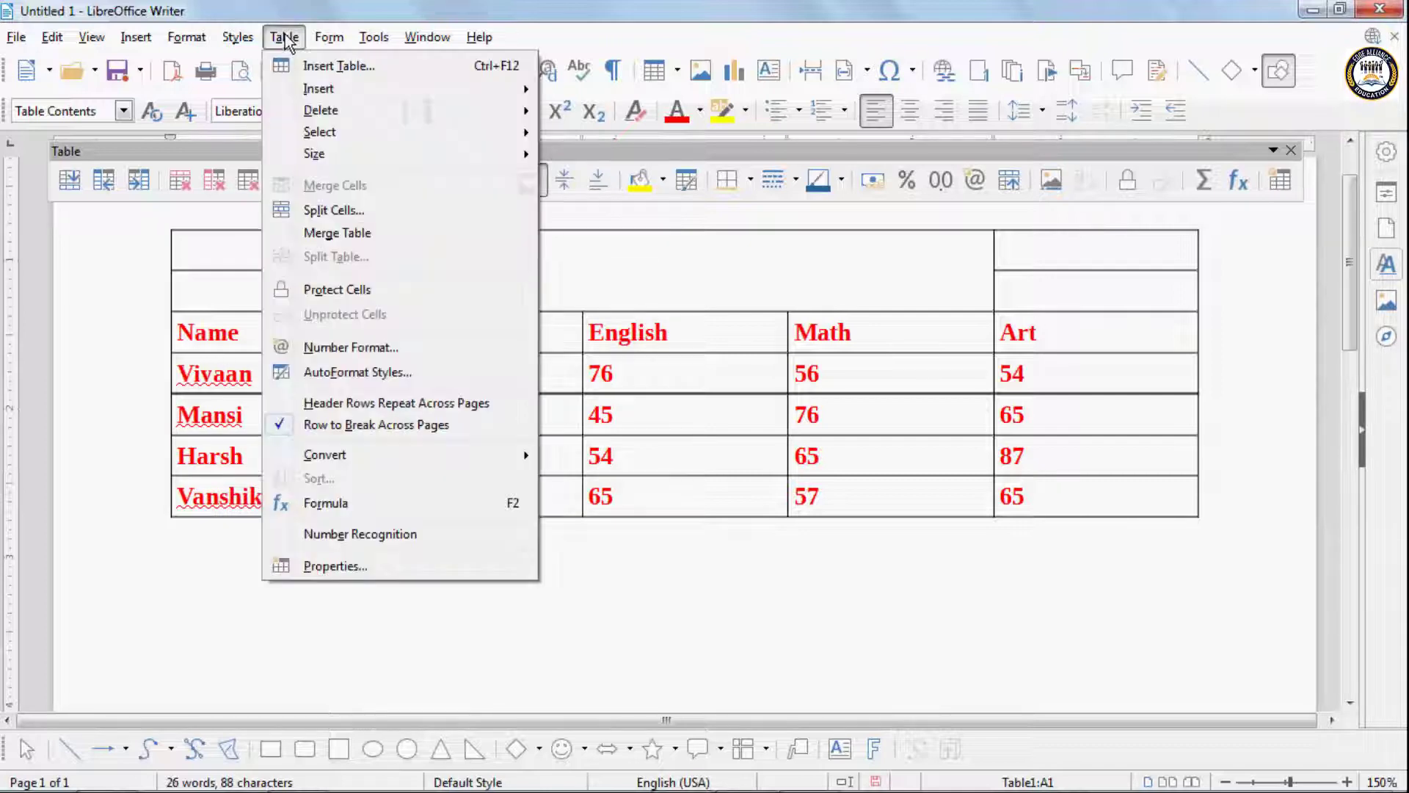
pyautogui.click(319, 218)
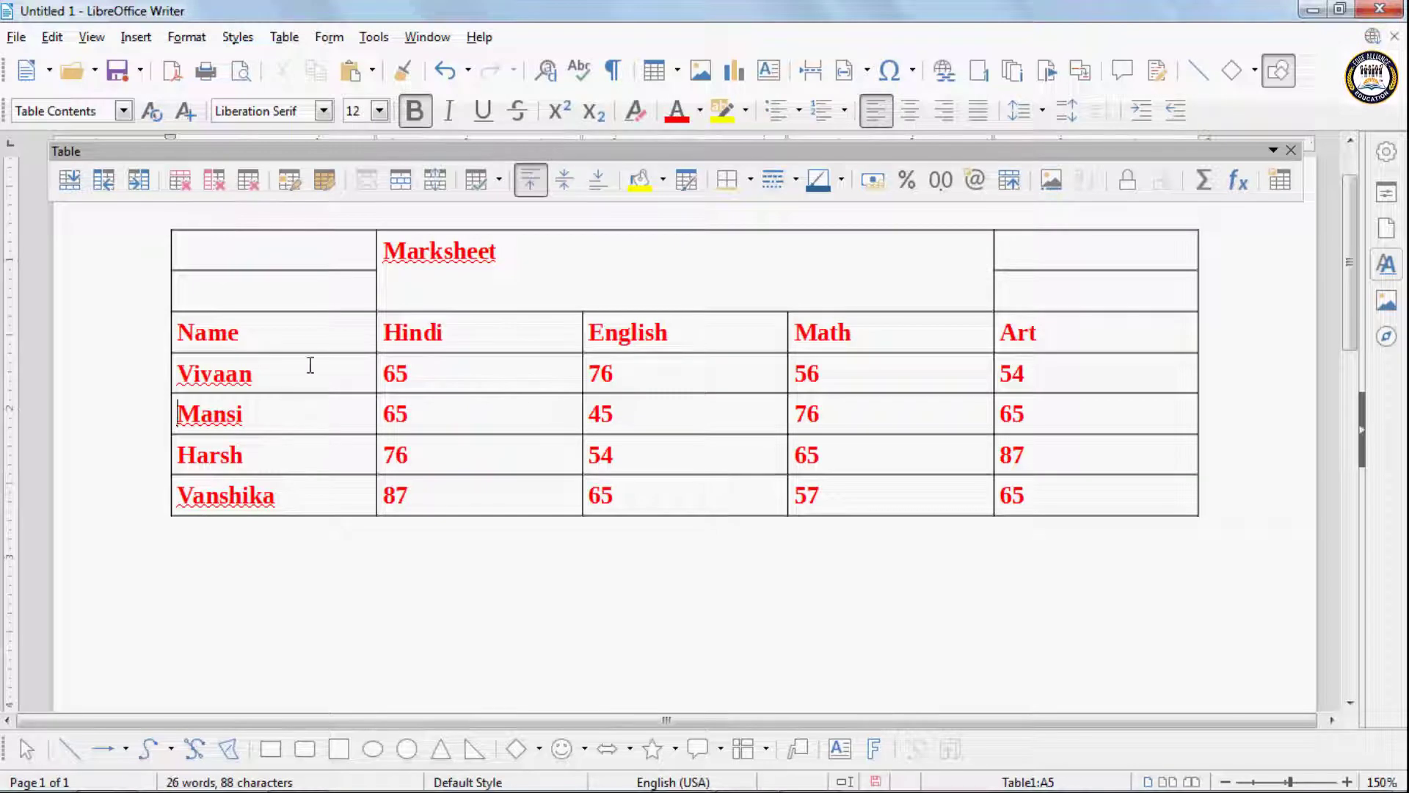
pyautogui.click(283, 38)
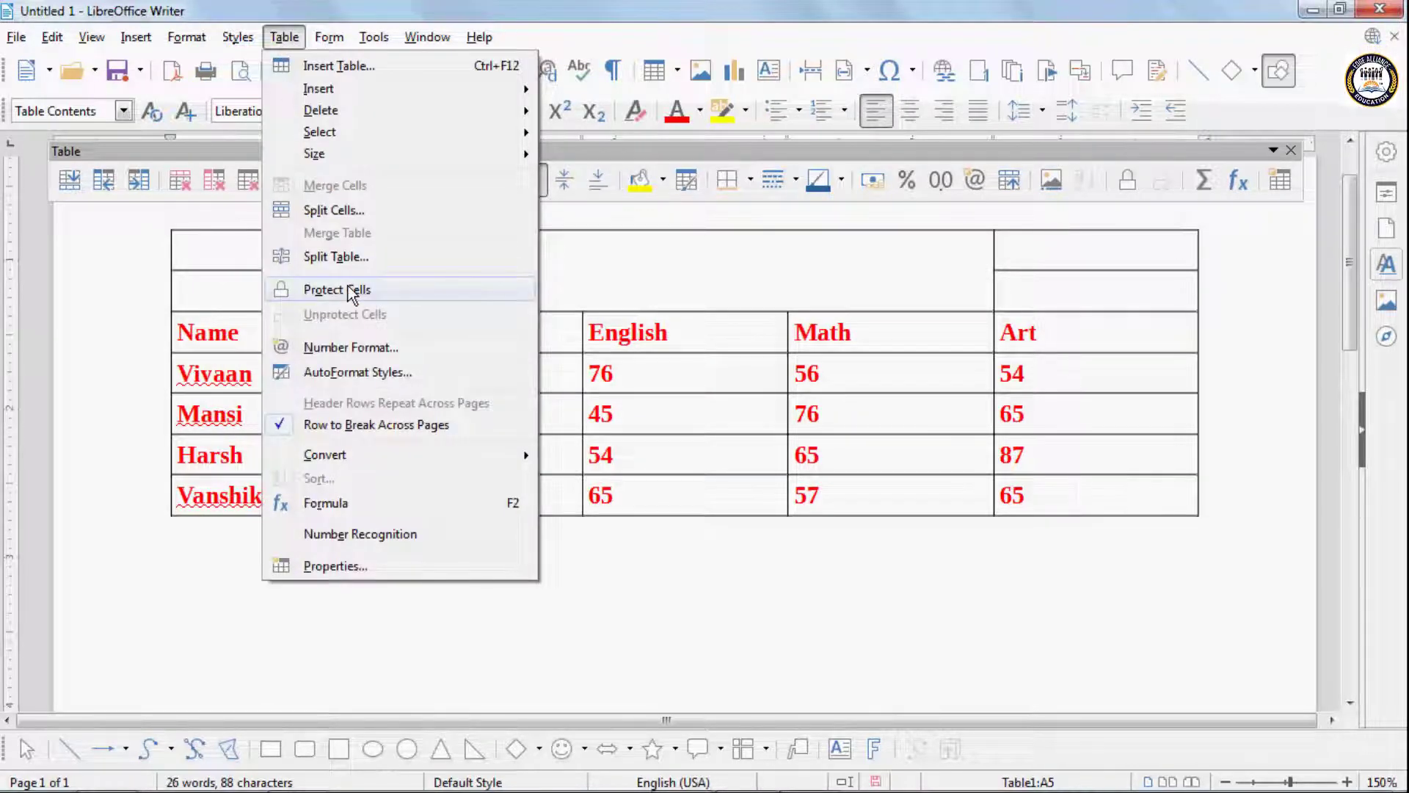
pyautogui.click(581, 419)
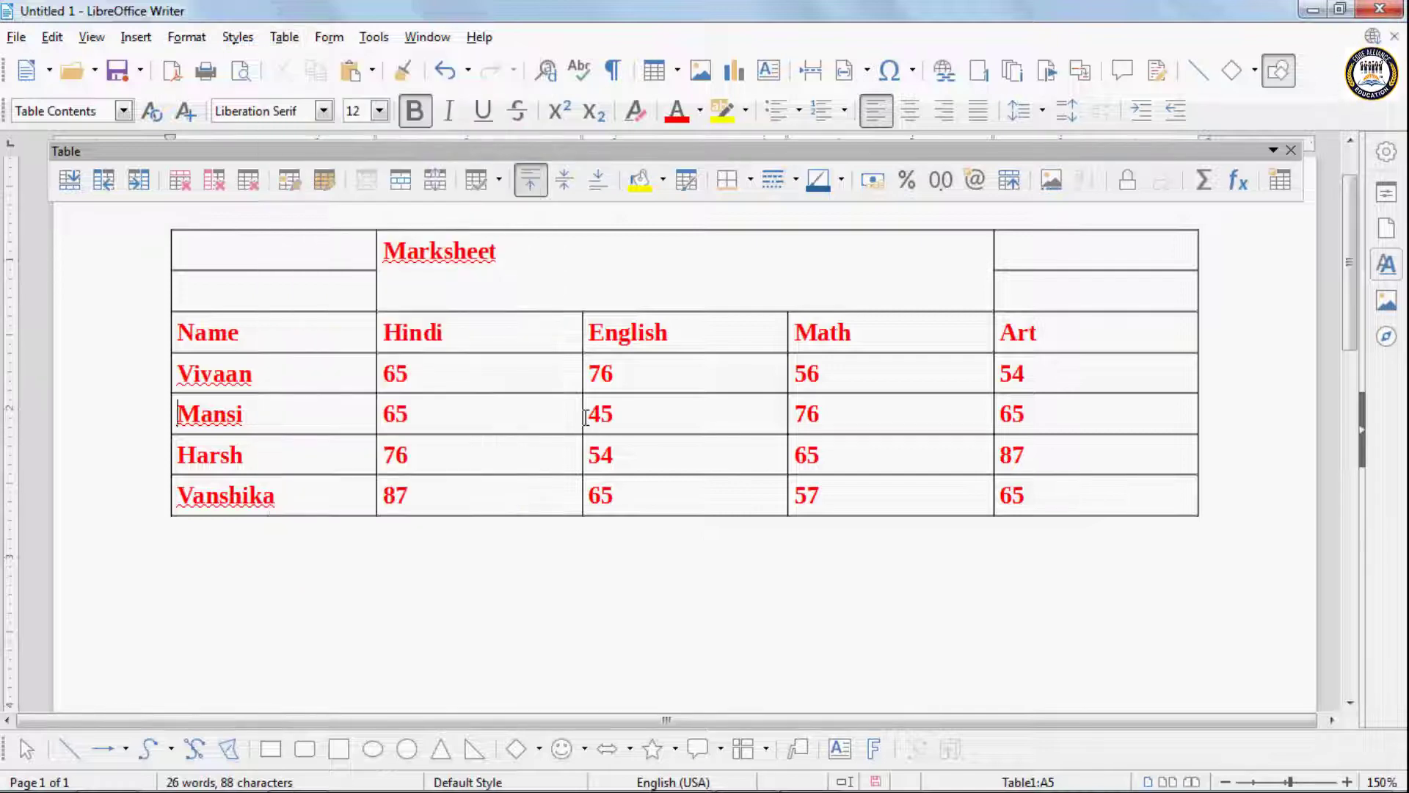
pyautogui.click(232, 258)
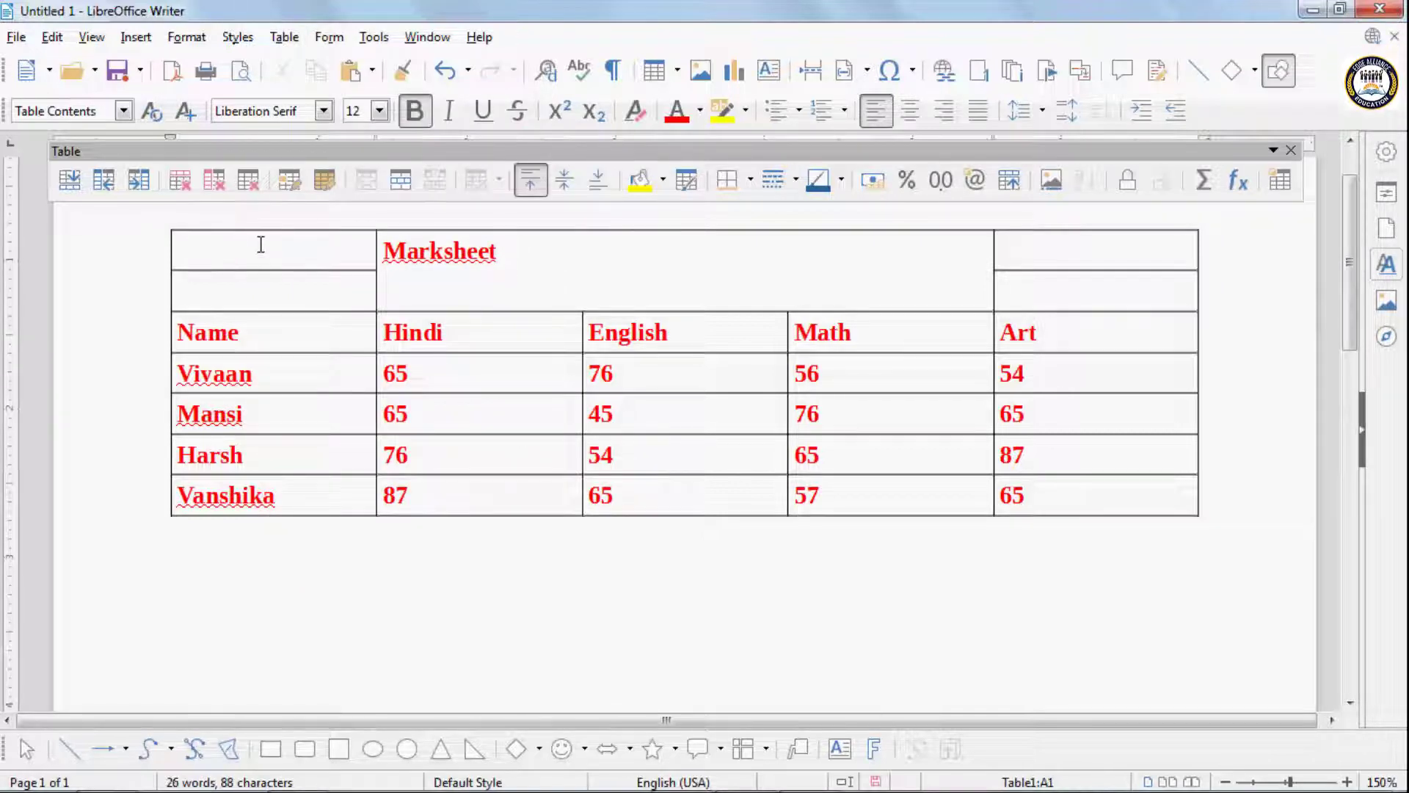
# - Protect the two empty cells above the Name header against changes
pyautogui.moveTo(190, 243); pyautogui.dragTo(192, 283)
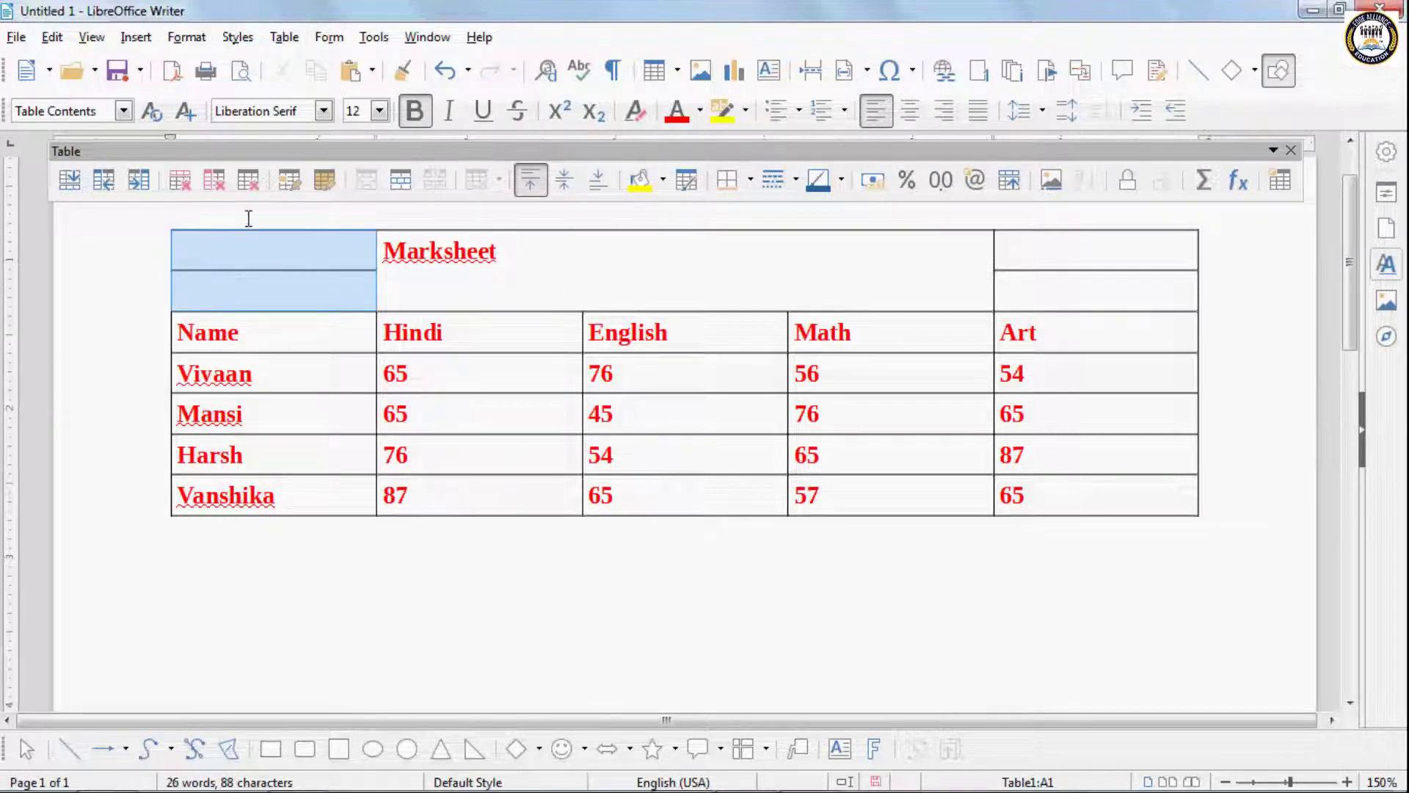
pyautogui.click(284, 38)
pyautogui.click(327, 289)
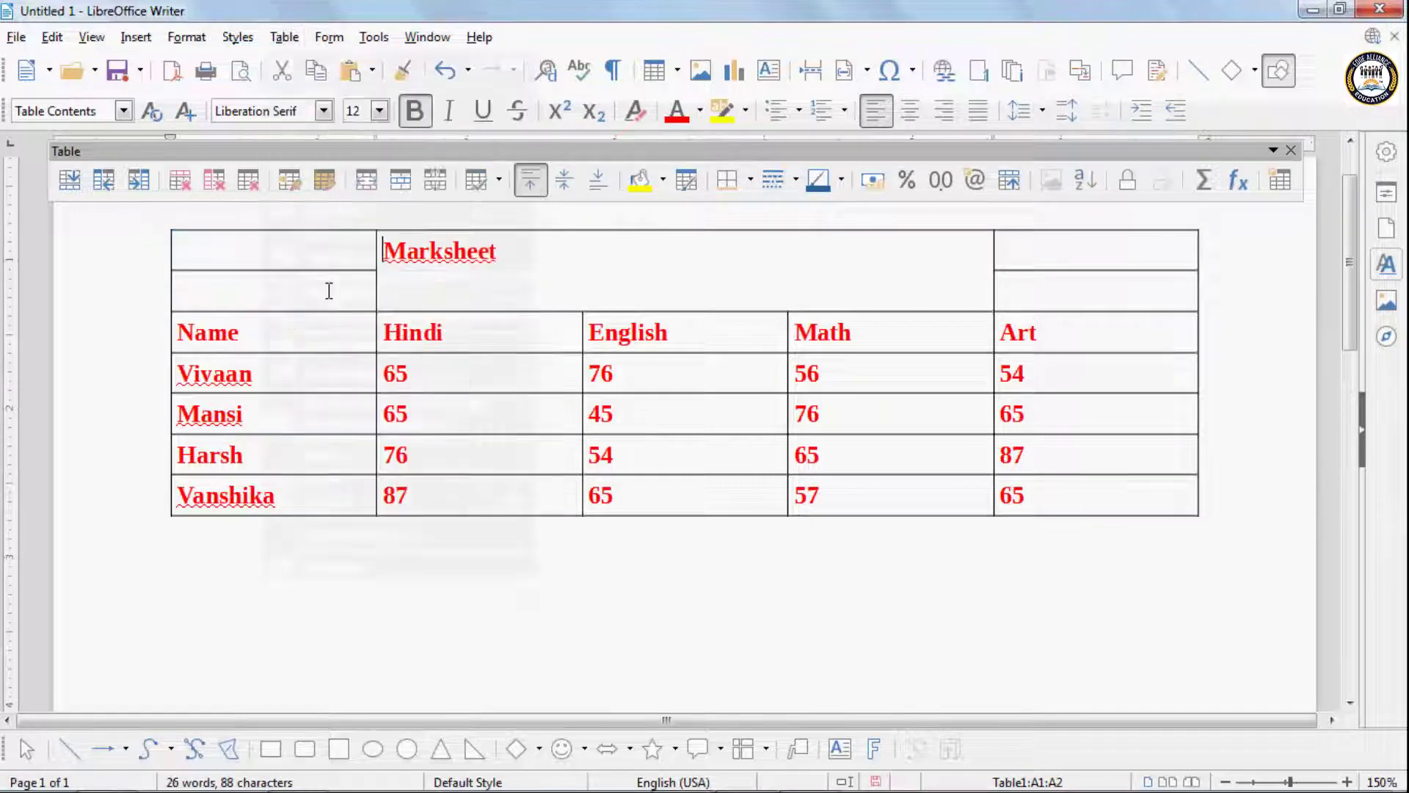
# - Try to enter the letter a in each of the two protected cells above the Name header
pyautogui.click(268, 253)
pyautogui.press('a')
pyautogui.click(787, 434)
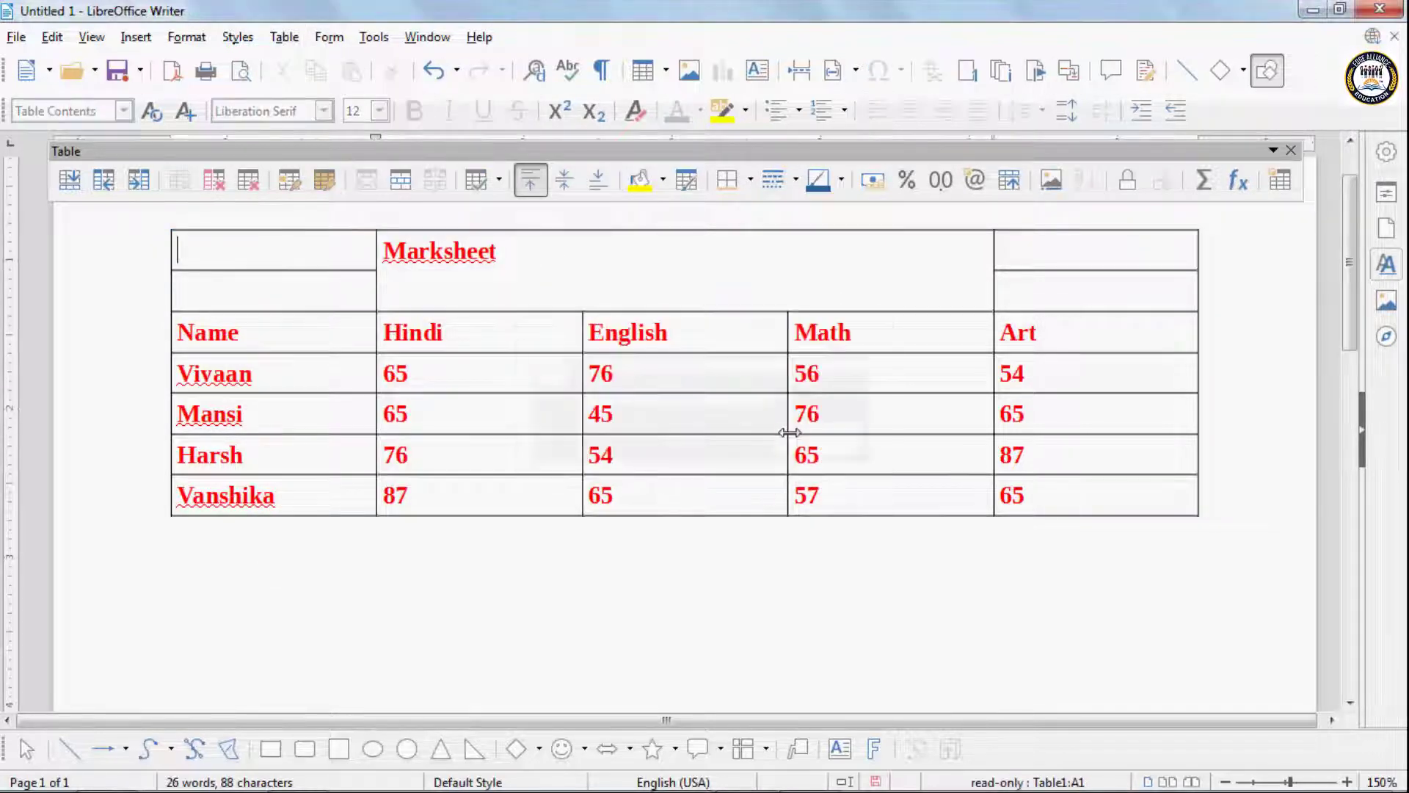
pyautogui.click(235, 293)
pyautogui.press('a')
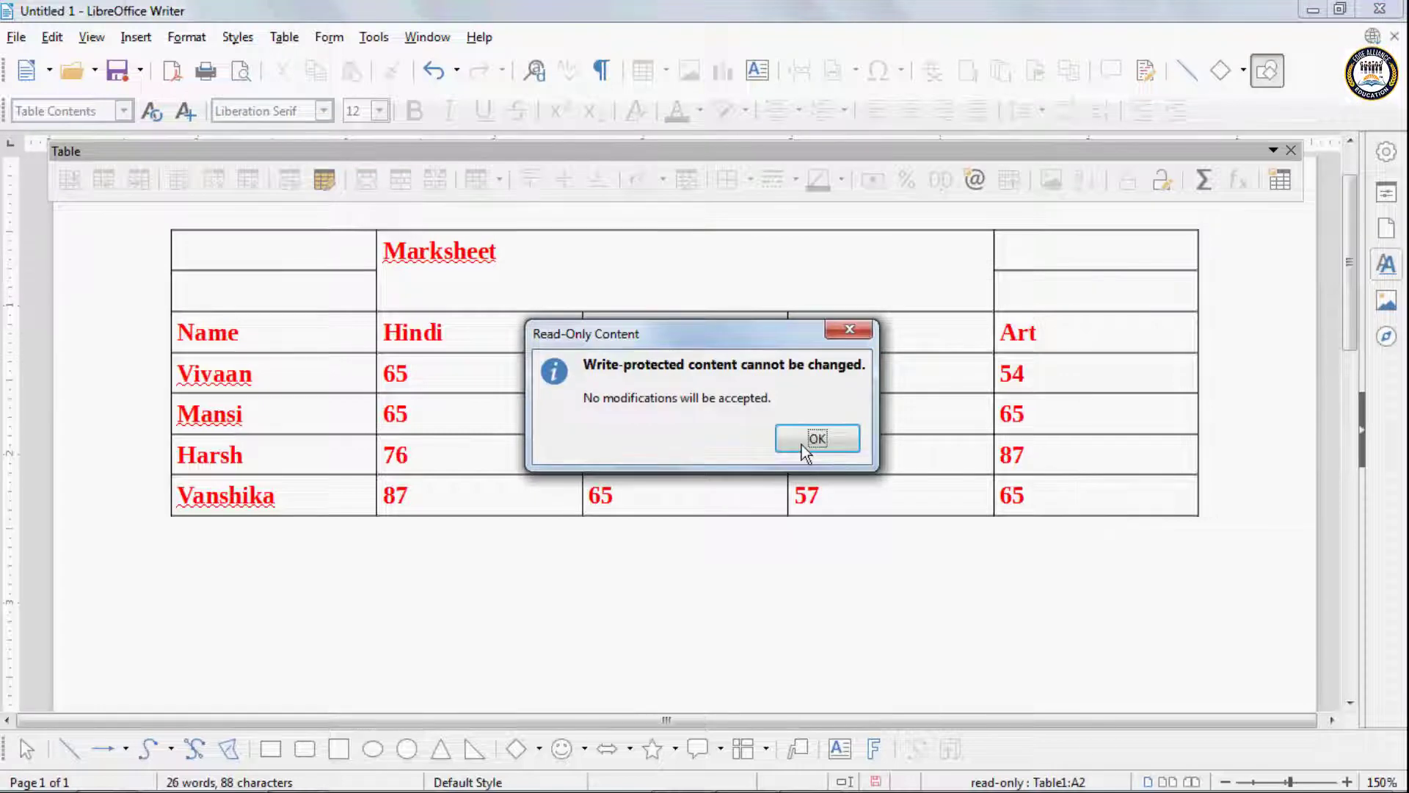
pyautogui.click(816, 440)
pyautogui.press('a')
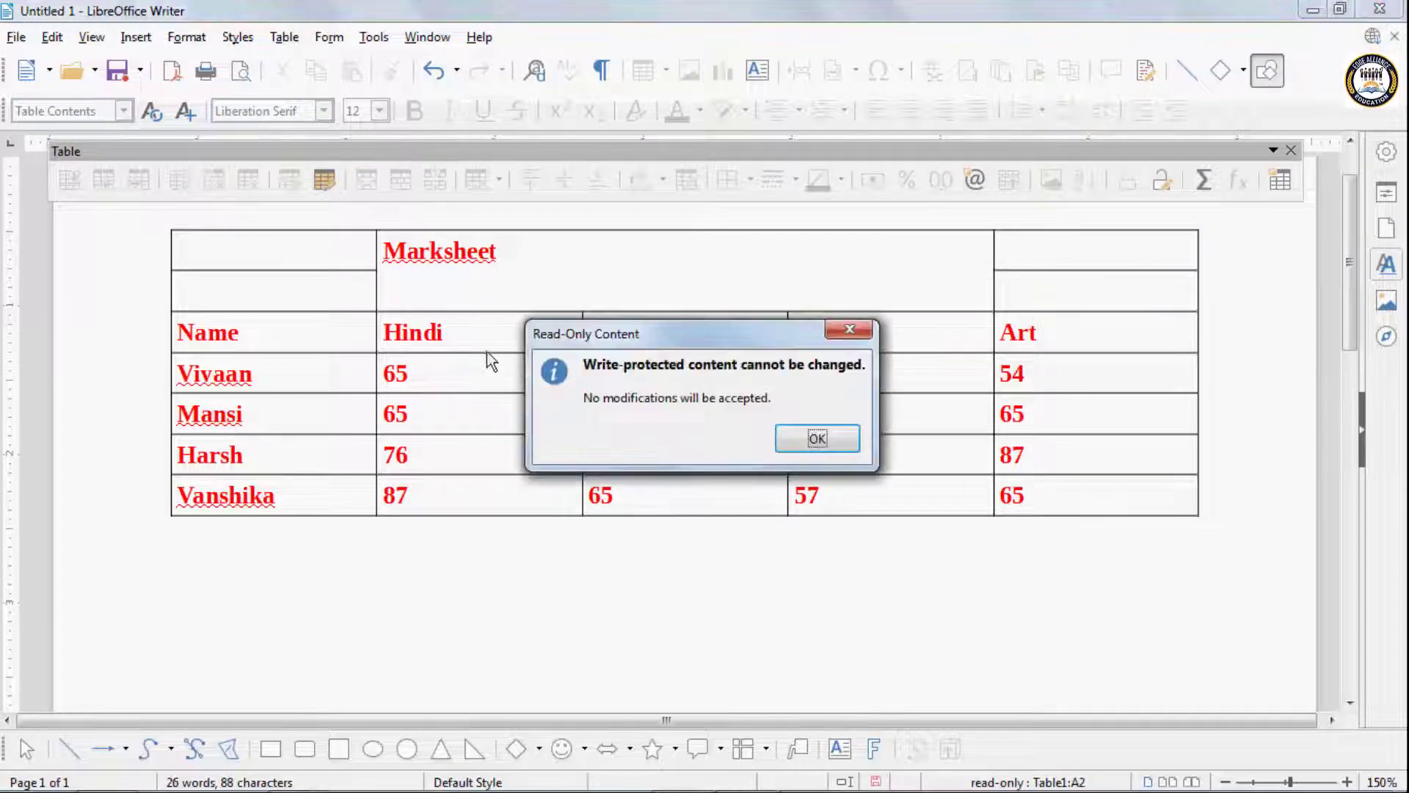
pyautogui.click(779, 435)
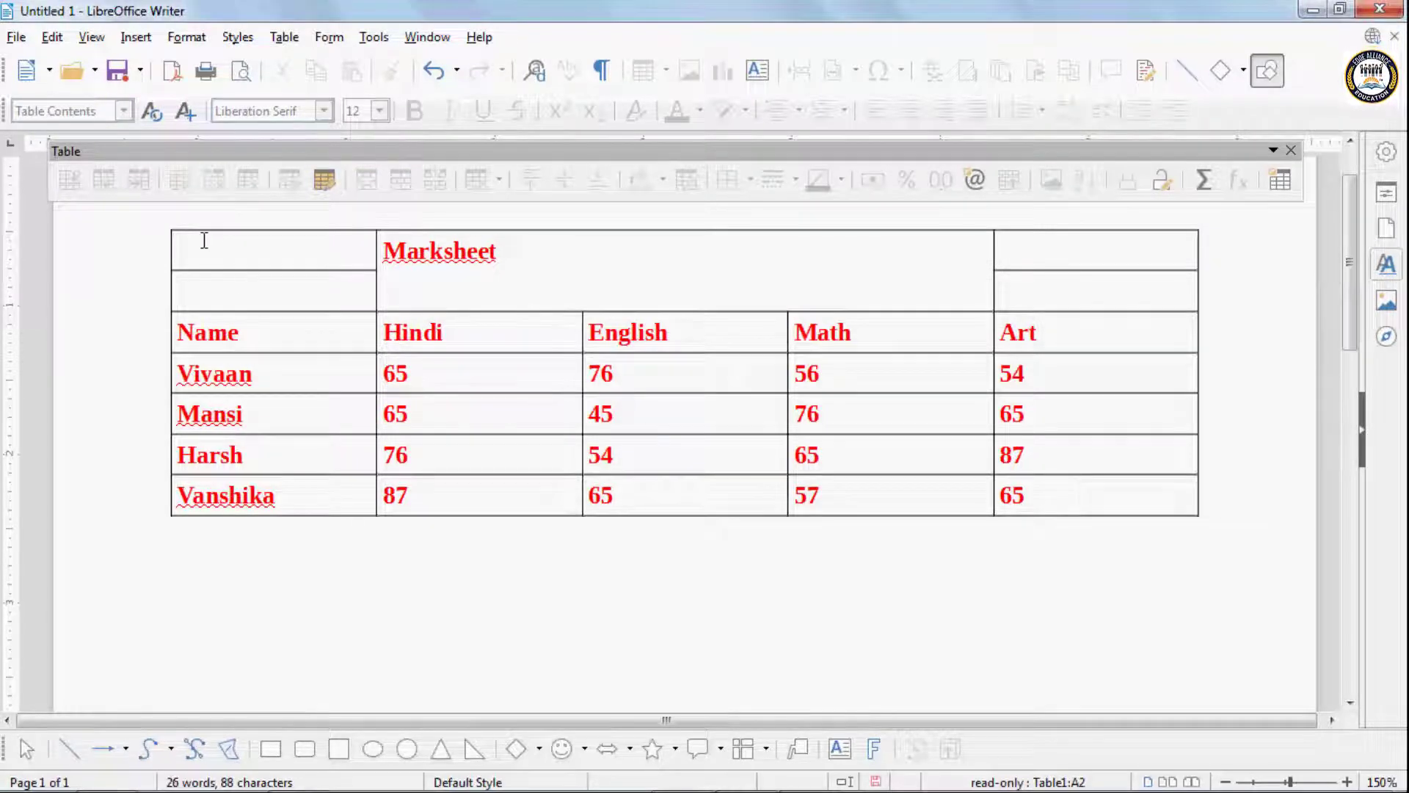
# - Remove the cell protection from the two empty cells above the Name header
pyautogui.moveTo(201, 236); pyautogui.dragTo(214, 286)
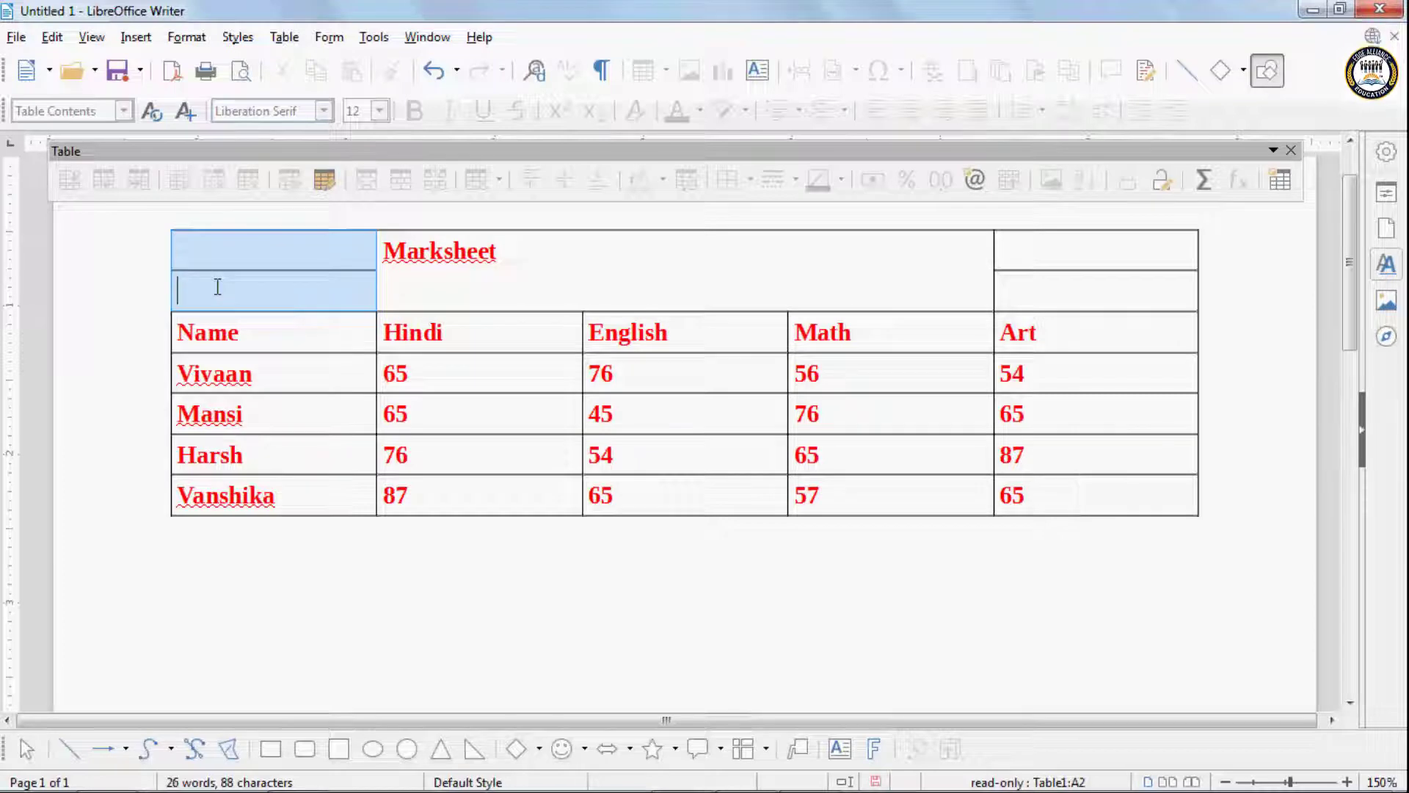
pyautogui.click(283, 35)
pyautogui.click(340, 315)
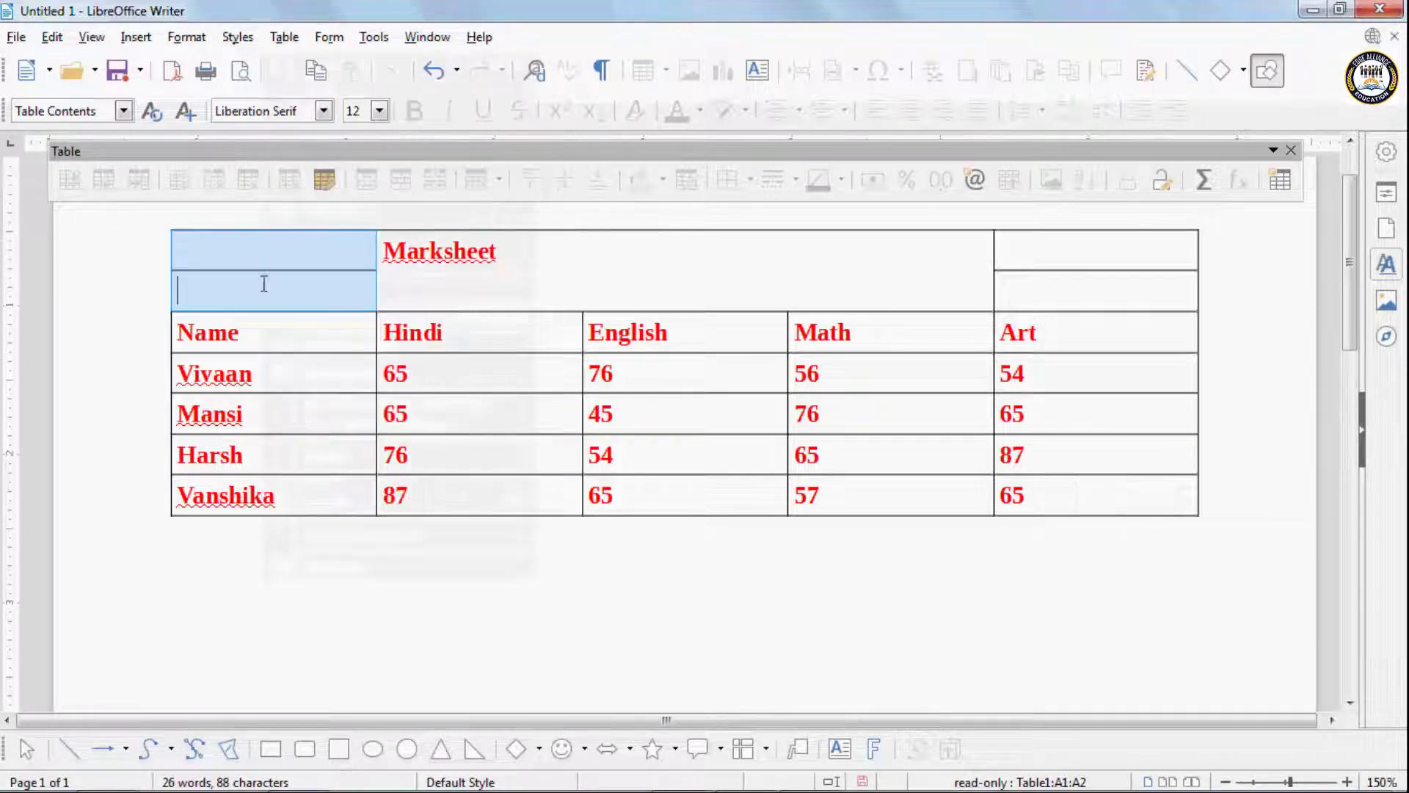
# - Enter the test text asff in the first cell of the table and erase it again
pyautogui.click(253, 258)
pyautogui.write('a')
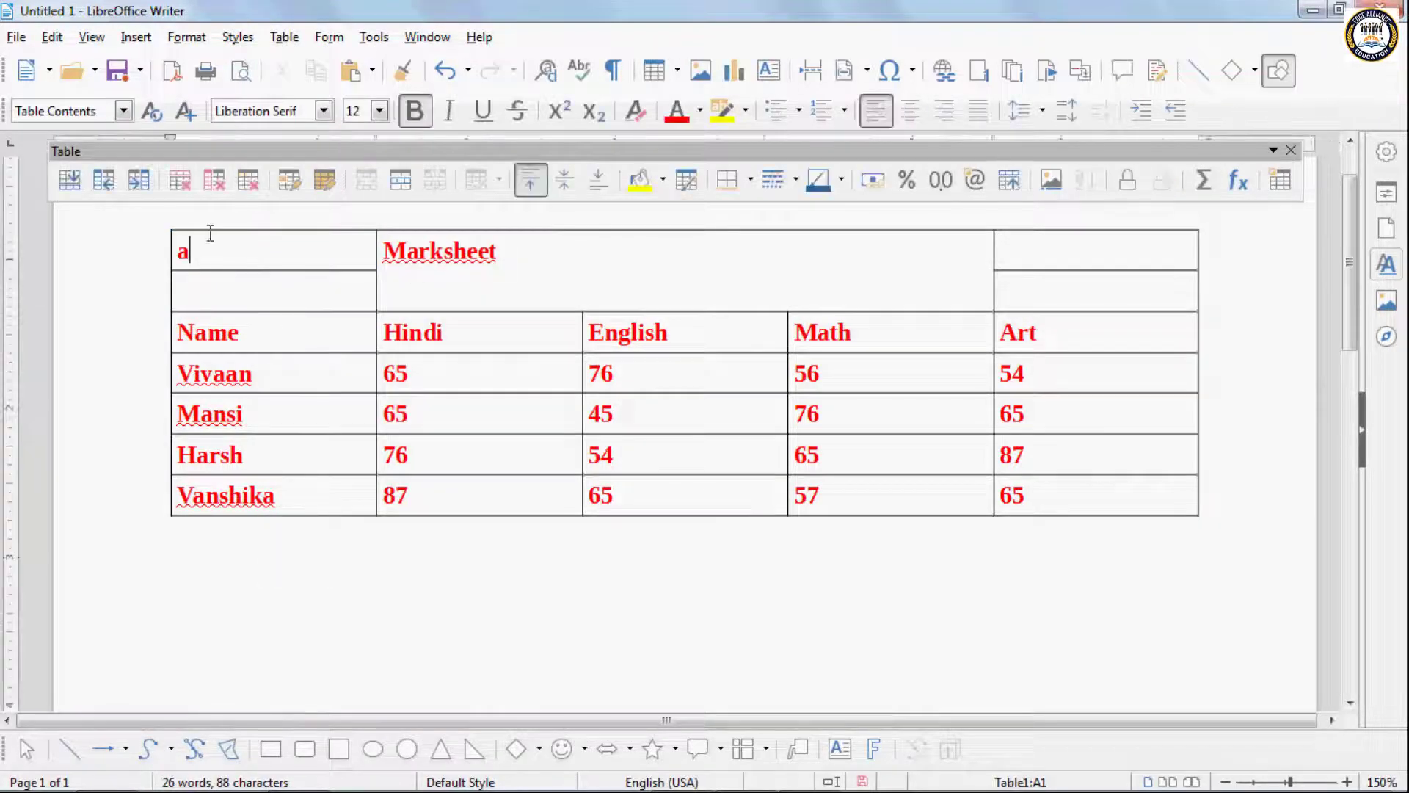
pyautogui.write('sff')
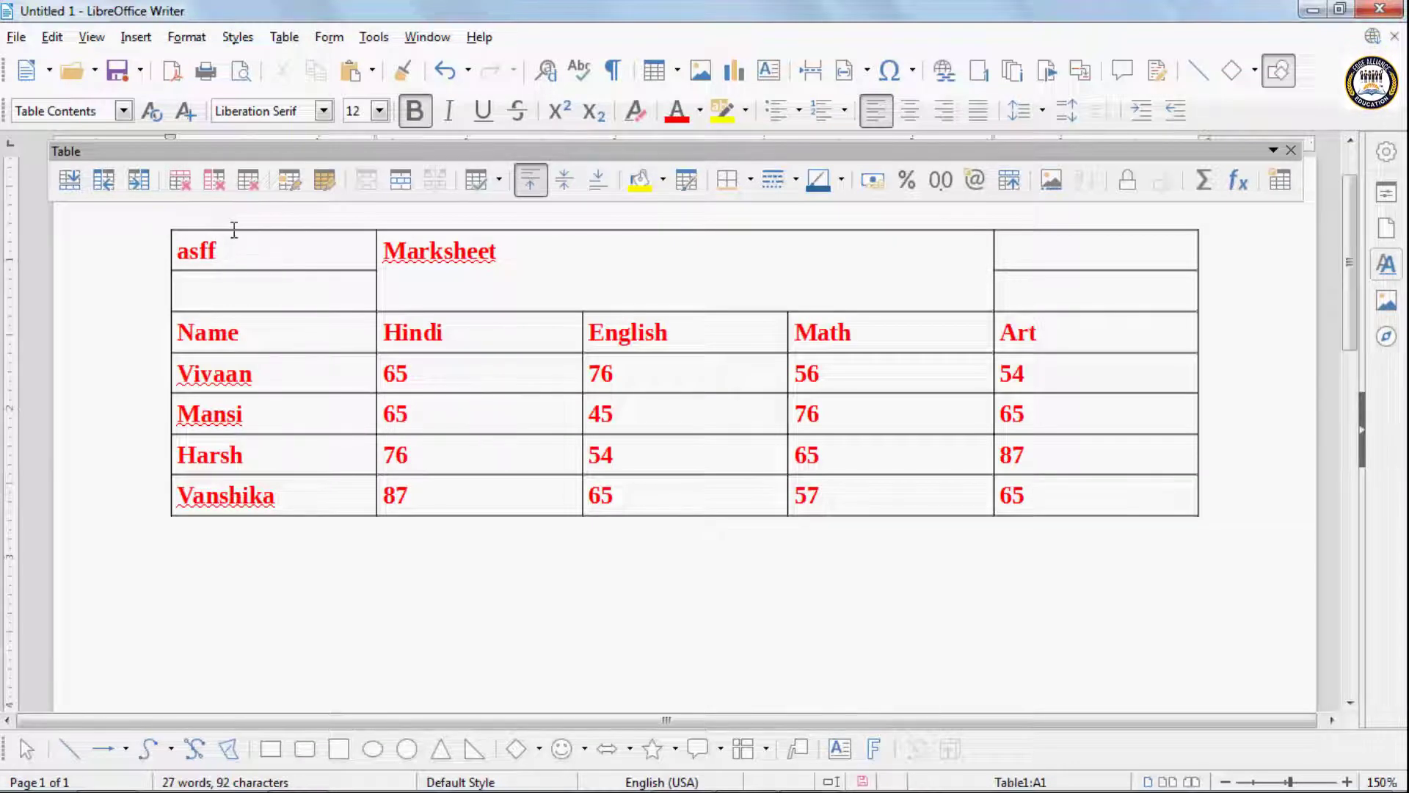
pyautogui.press('BackSpace')
pyautogui.press('BackSpace')
pyautogui.press('BackSpace')
pyautogui.press('BackSpace')
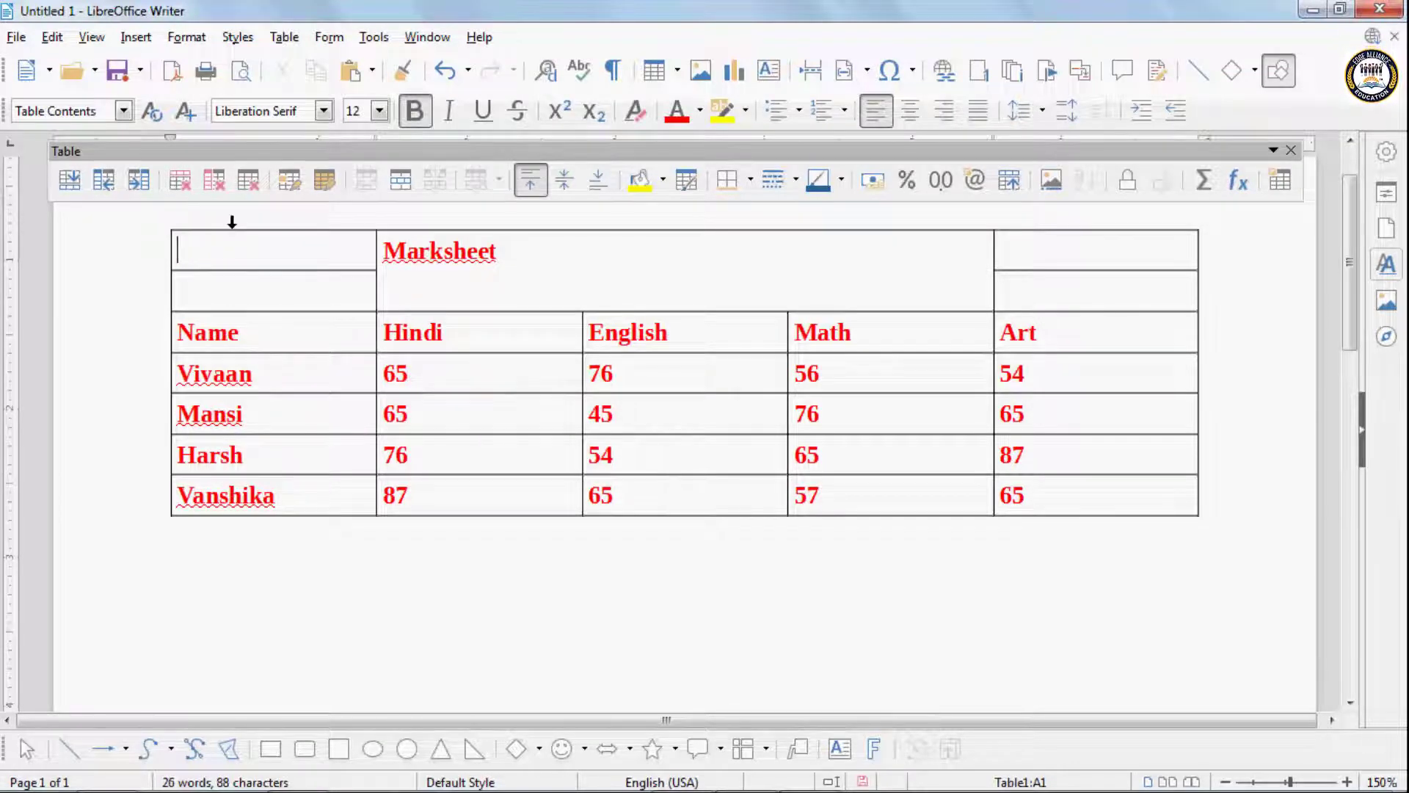
# - Format the first student's Hindi mark with the Number format -1234.57, after trying the Percent, Currency, Date and Time categories
pyautogui.click(284, 38)
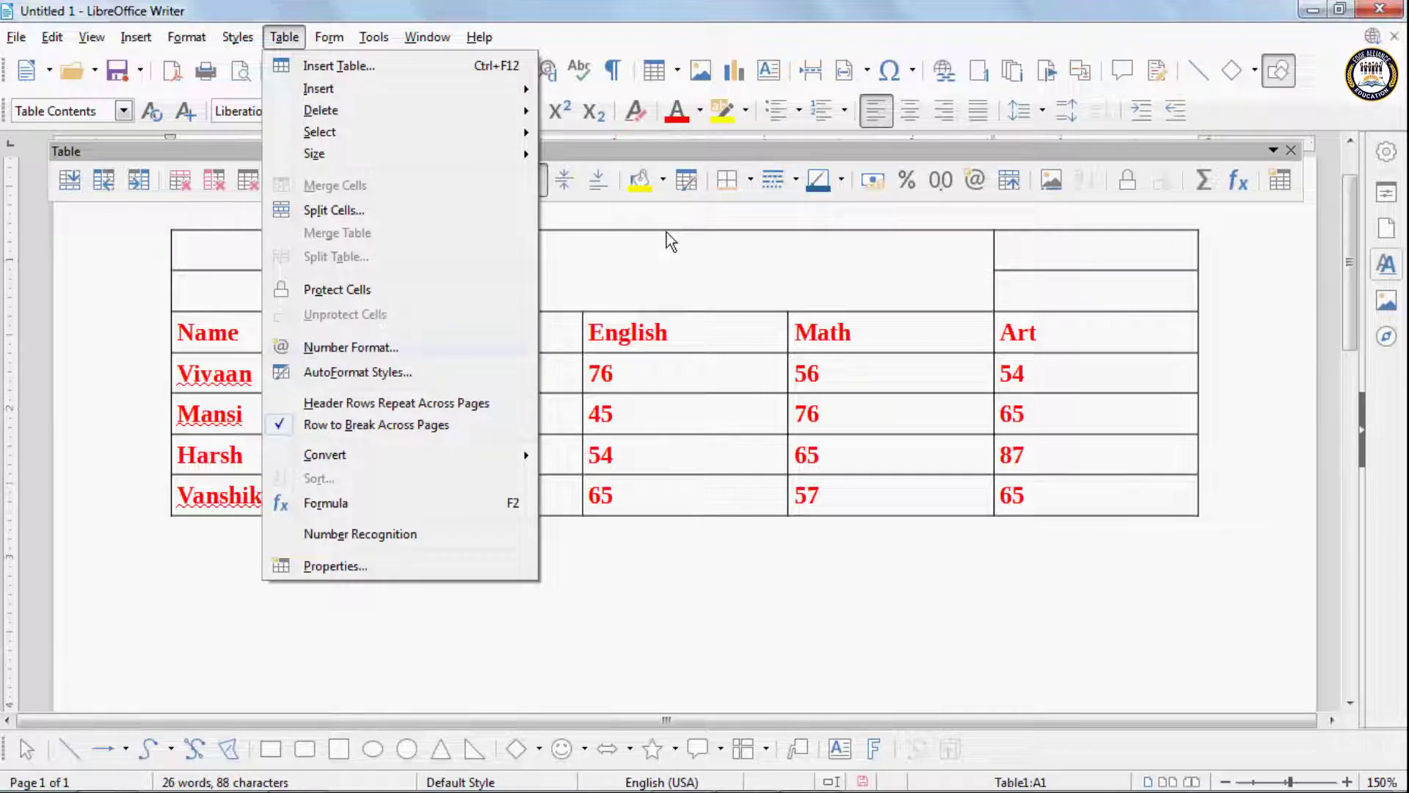
pyautogui.click(581, 378)
pyautogui.click(513, 372)
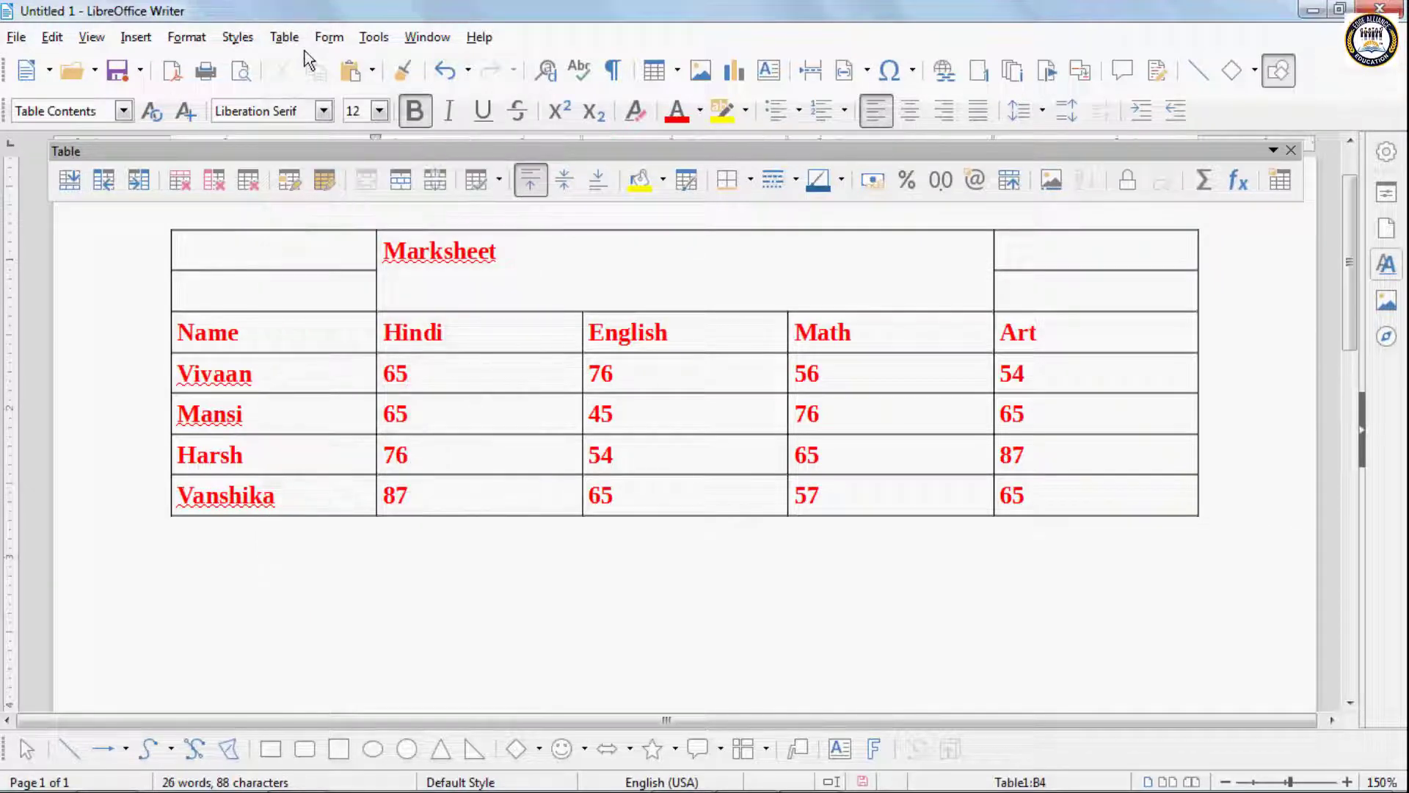
pyautogui.click(284, 37)
pyautogui.press('Escape')
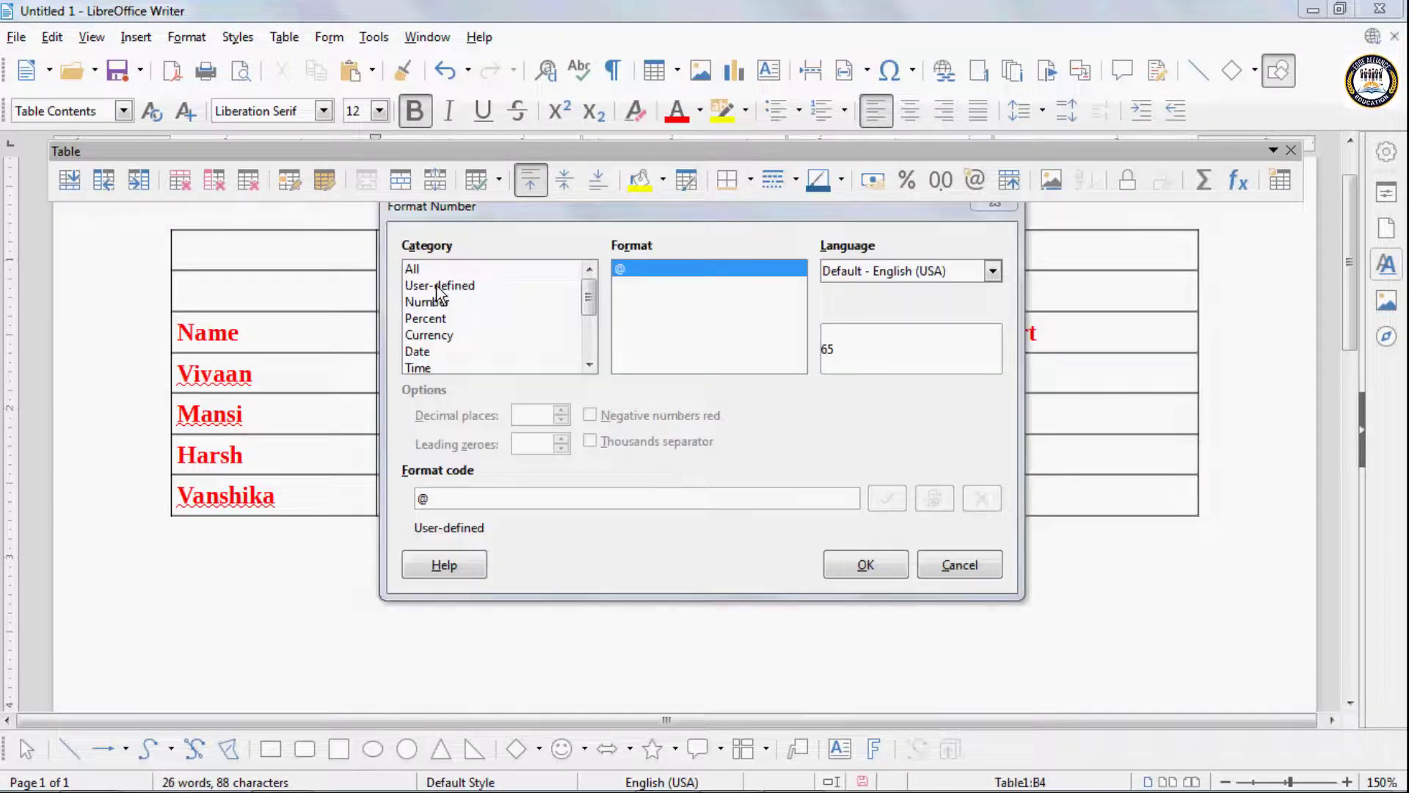
pyautogui.click(434, 304)
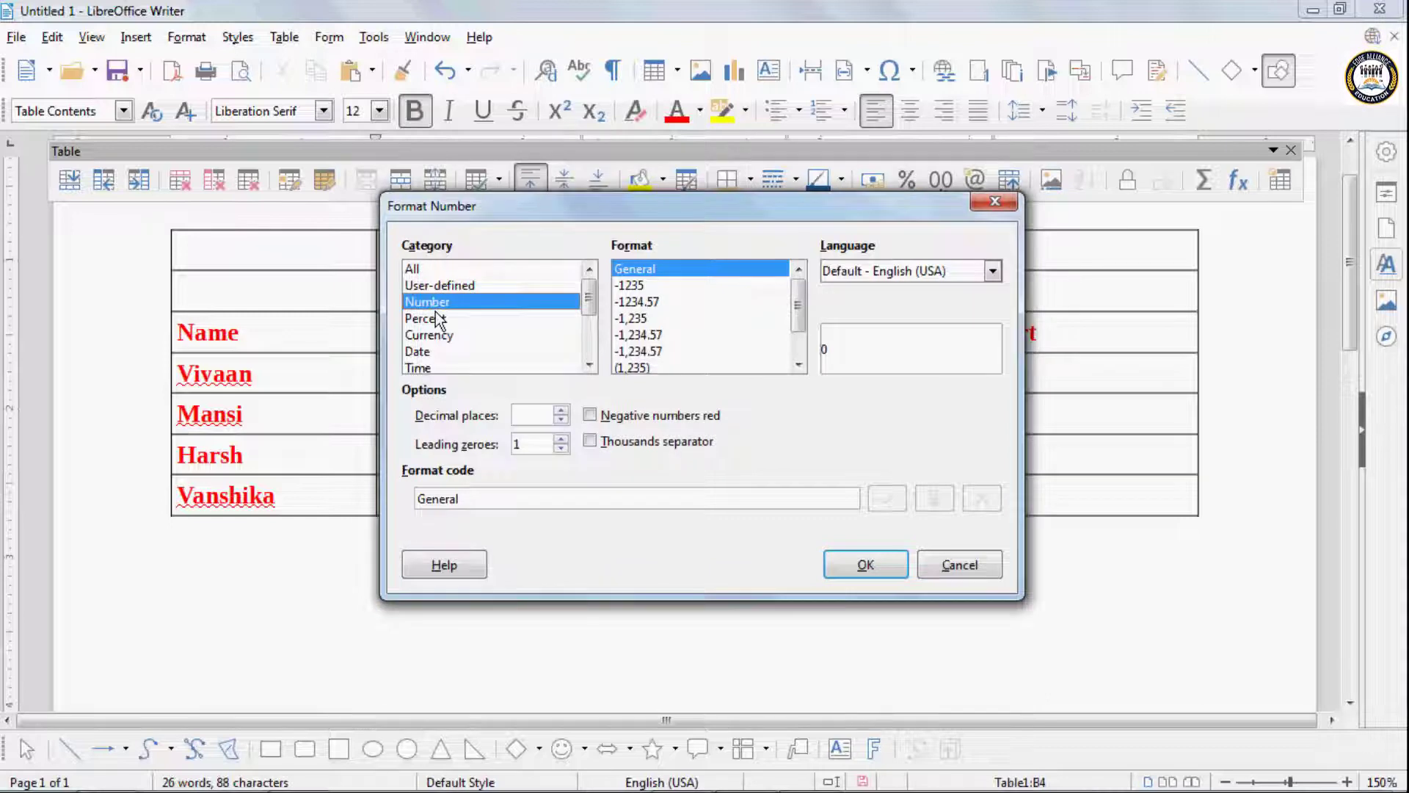
pyautogui.click(438, 319)
pyautogui.click(439, 336)
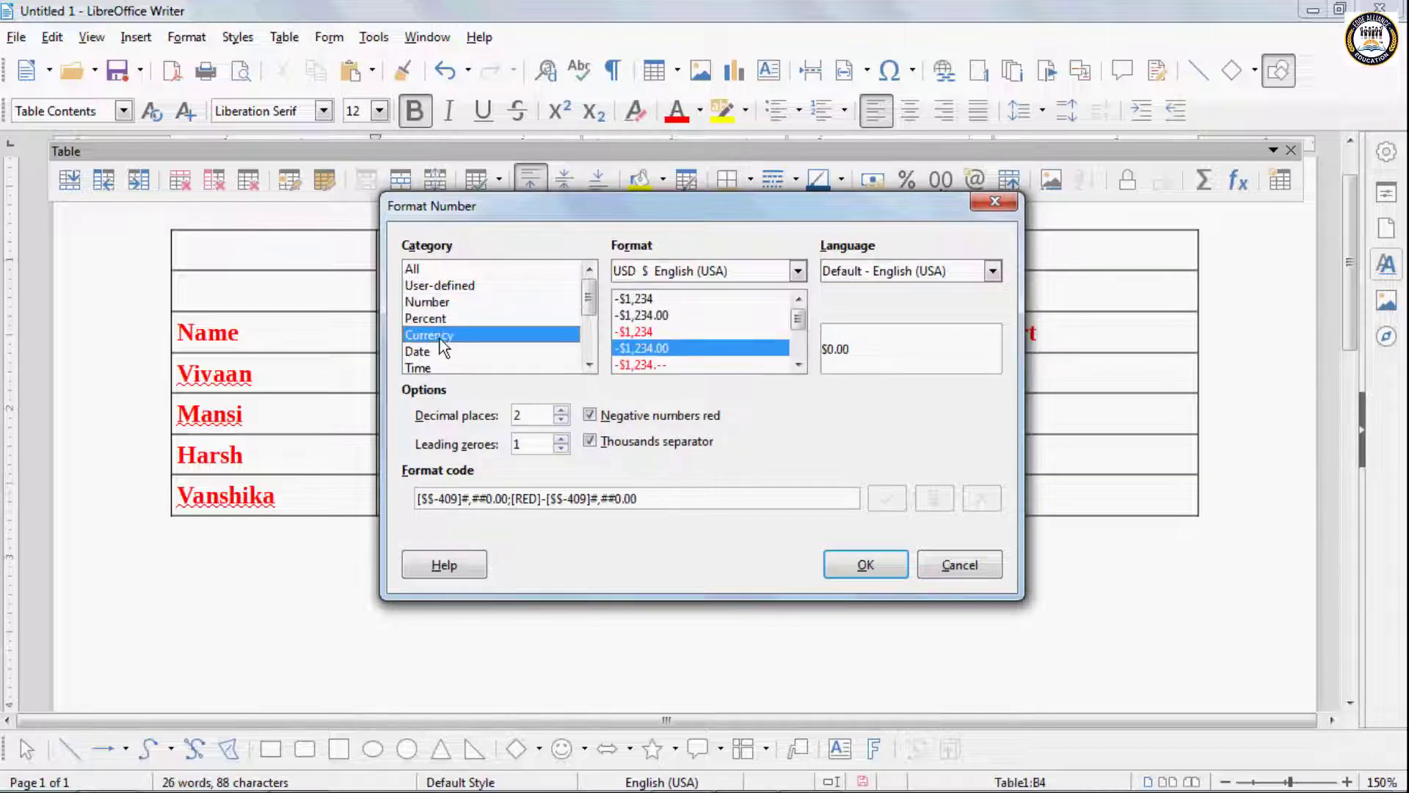
pyautogui.click(440, 351)
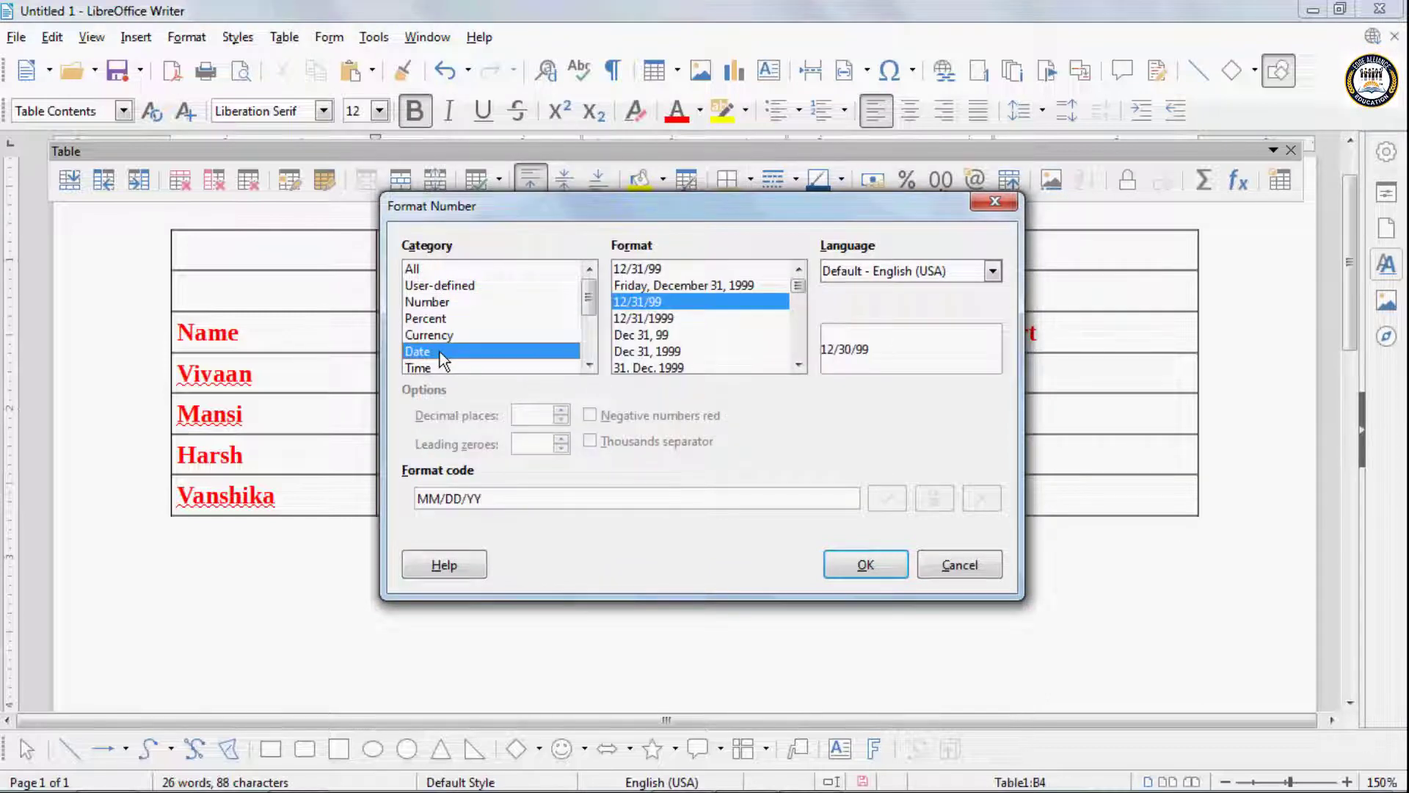
pyautogui.click(440, 365)
pyautogui.click(442, 301)
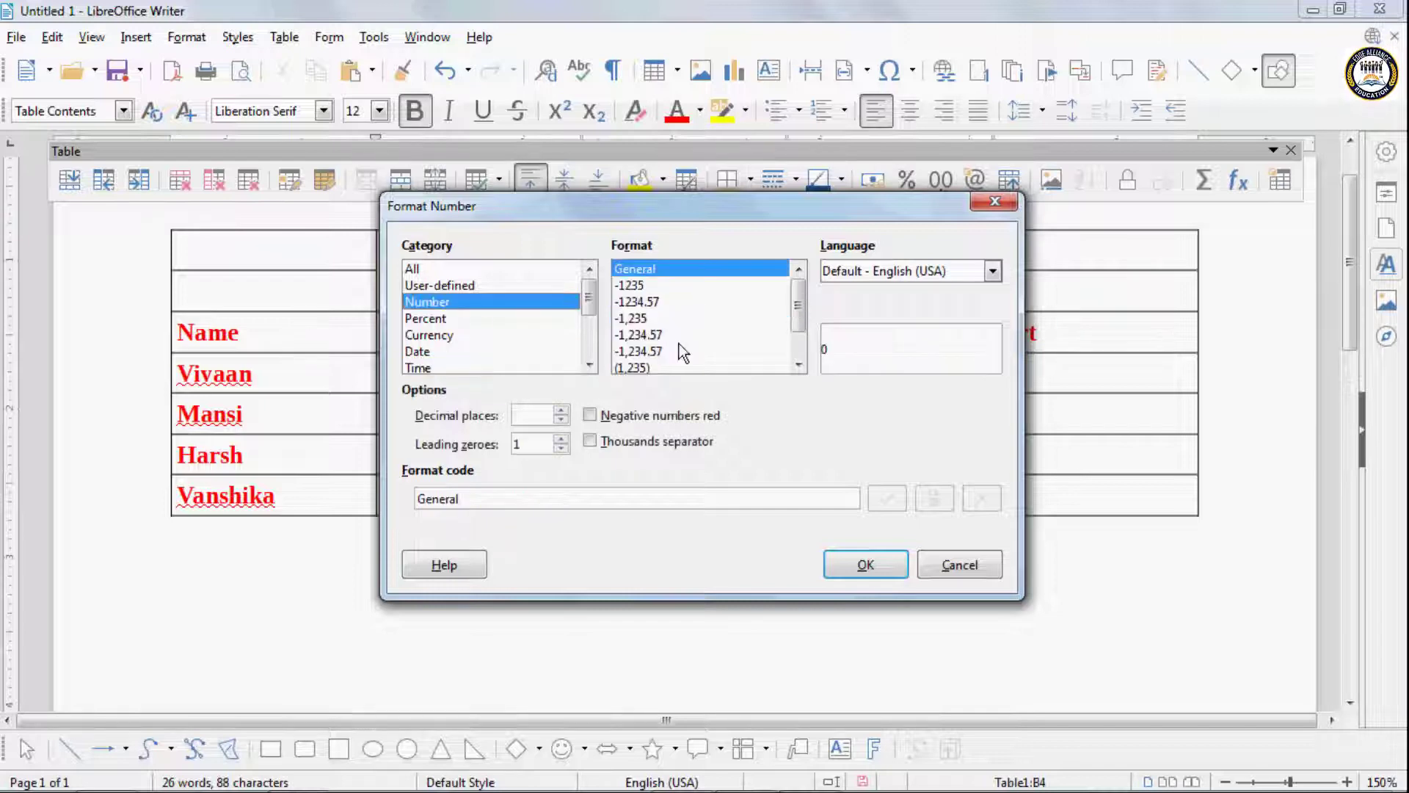
pyautogui.click(639, 301)
pyautogui.click(900, 563)
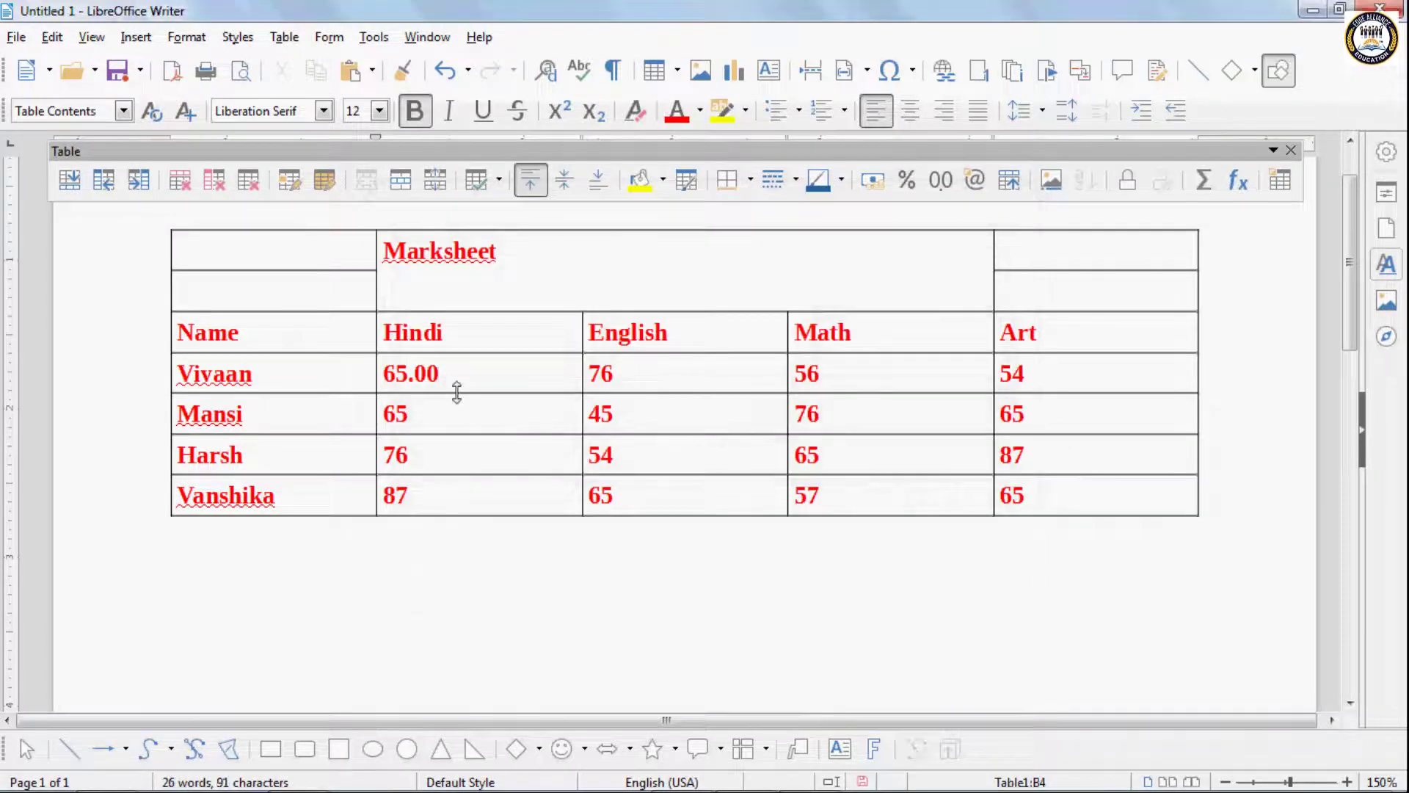
# - Format the second student's English mark as USD currency with two decimal places
pyautogui.click(292, 37)
pyautogui.click(330, 345)
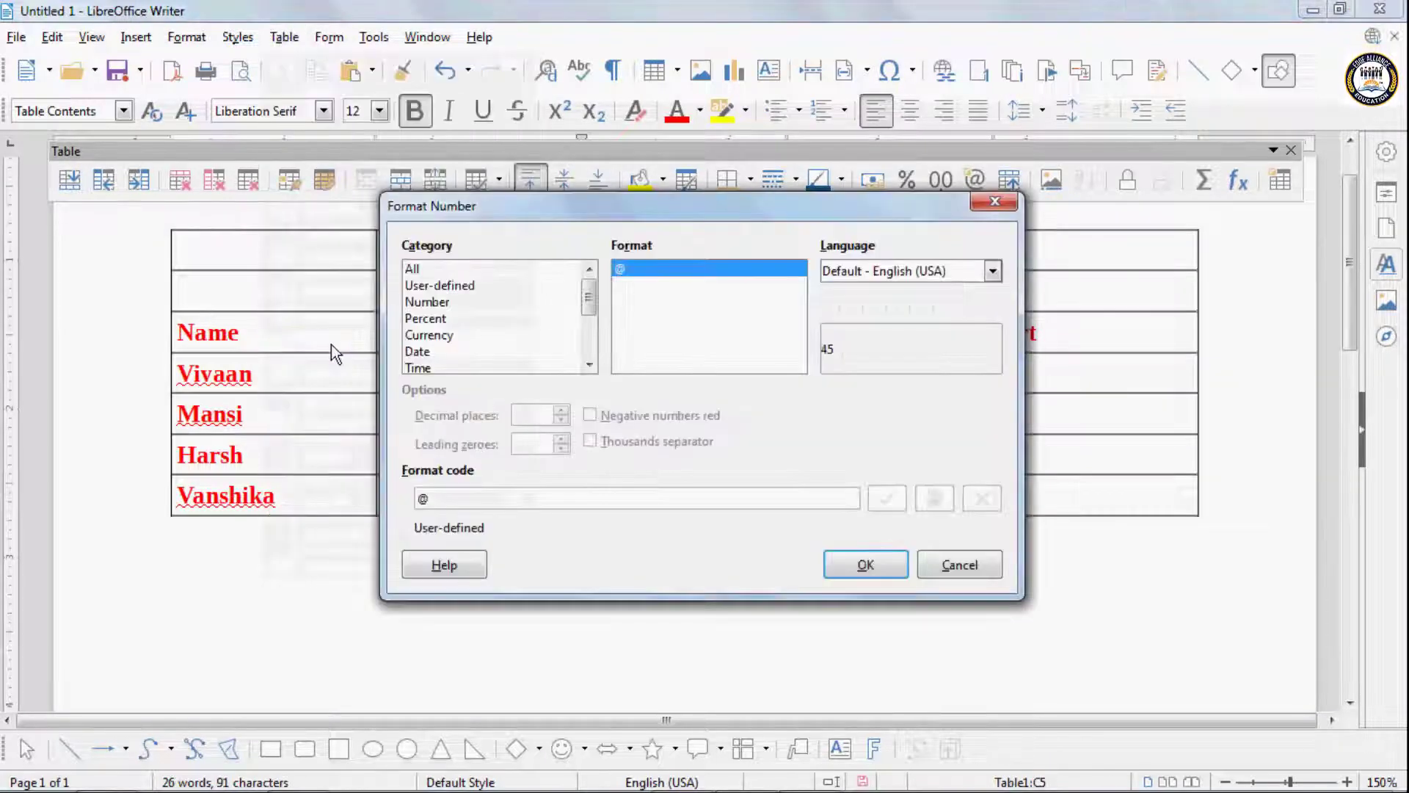
pyautogui.click(432, 336)
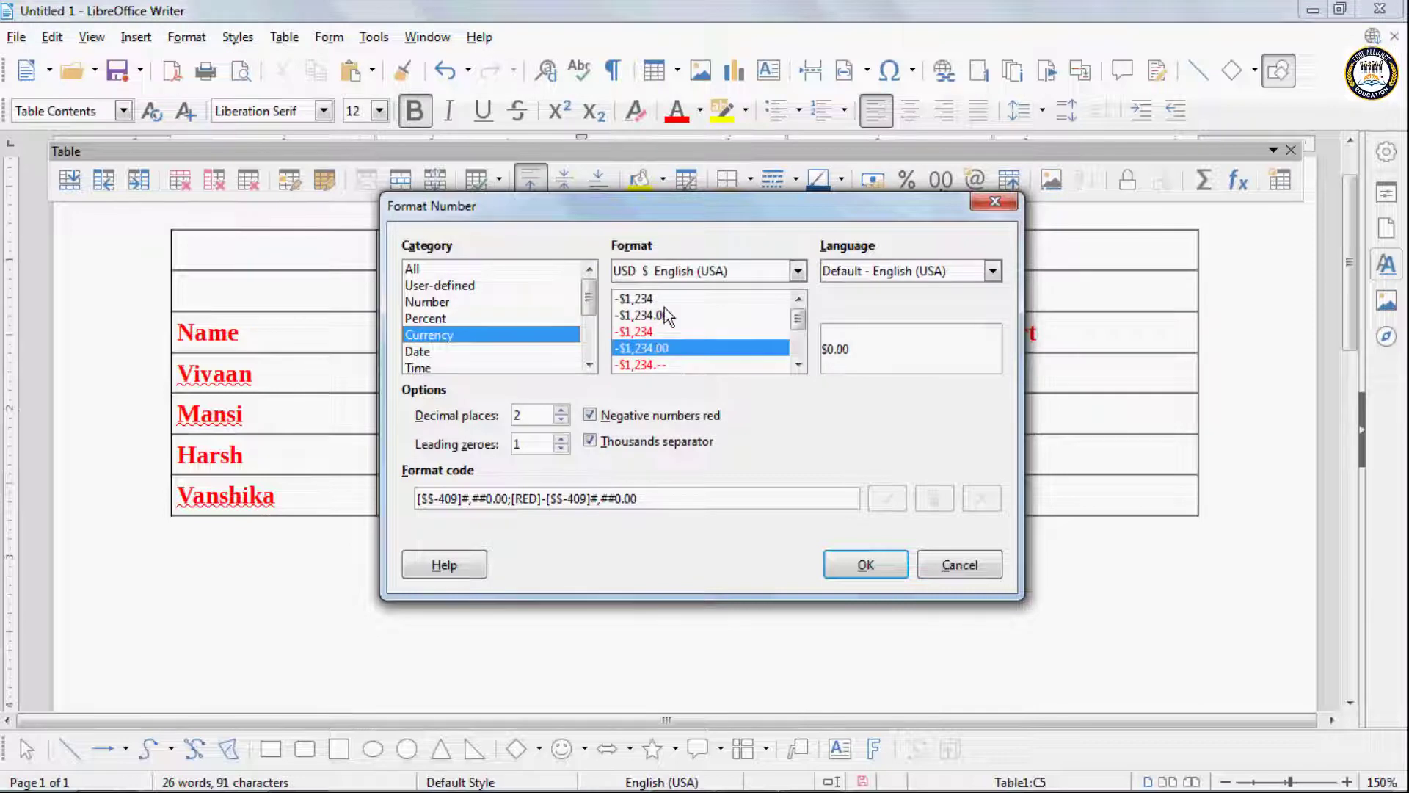
pyautogui.click(901, 570)
# - Format the third student's English mark as a percentage with two decimal places
pyautogui.click(646, 455)
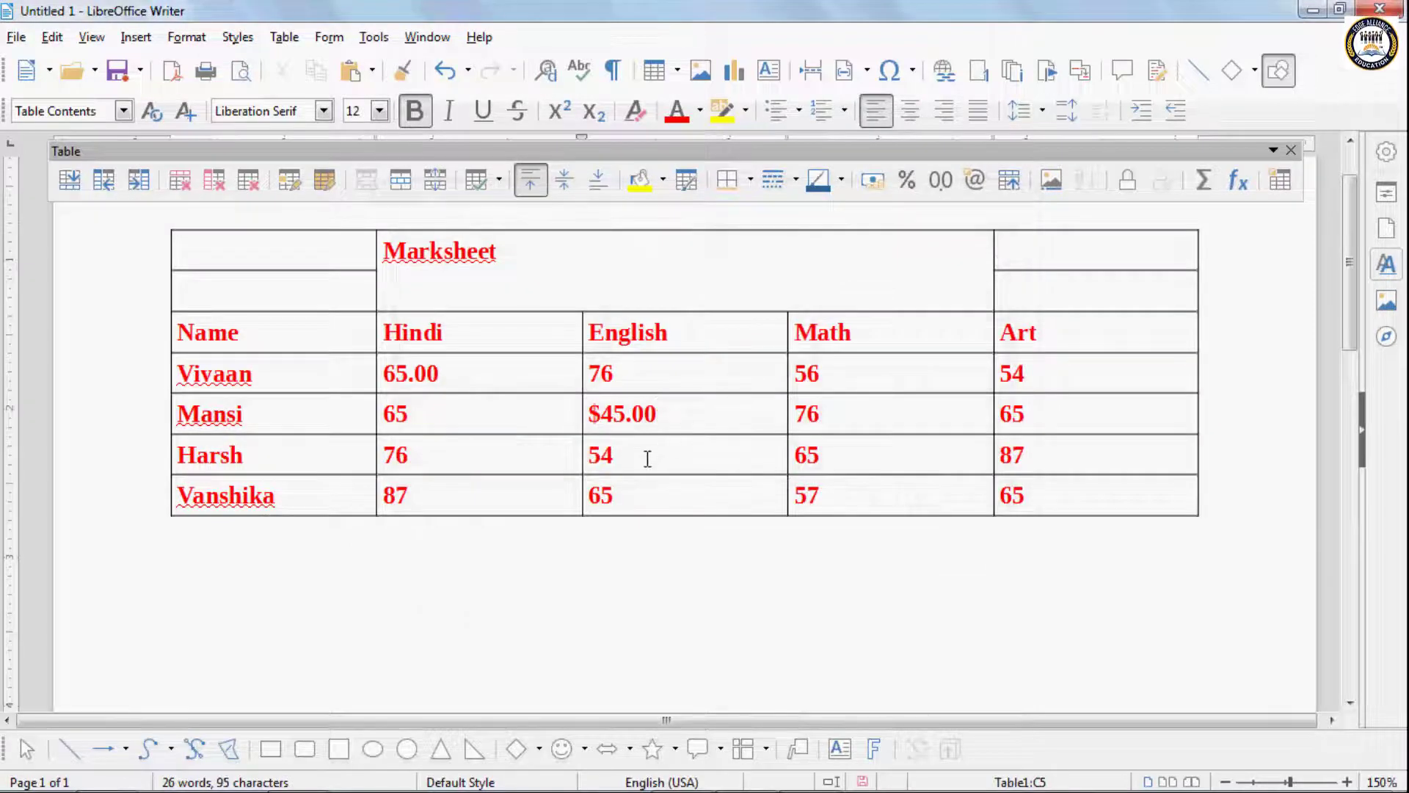
pyautogui.click(285, 38)
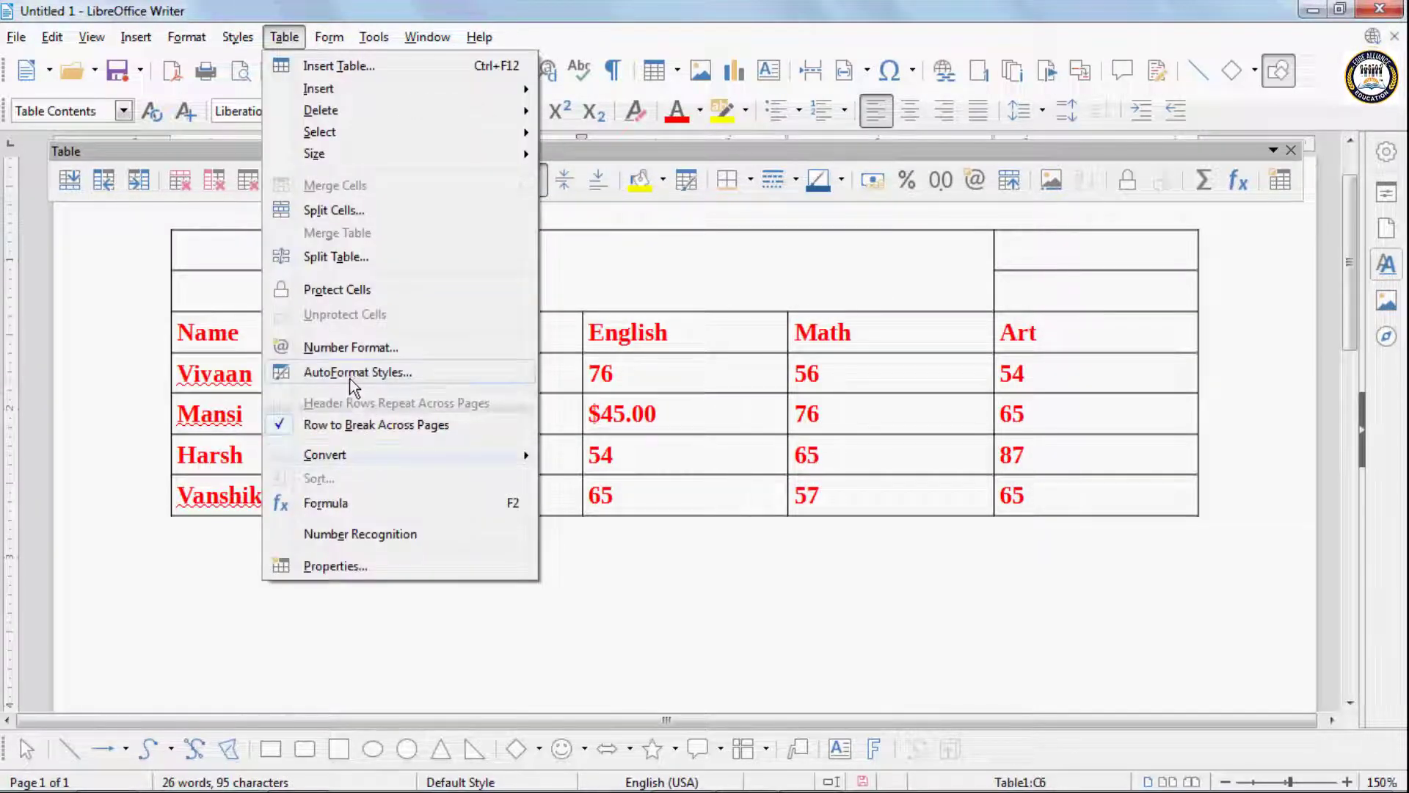
pyautogui.click(350, 345)
pyautogui.click(433, 321)
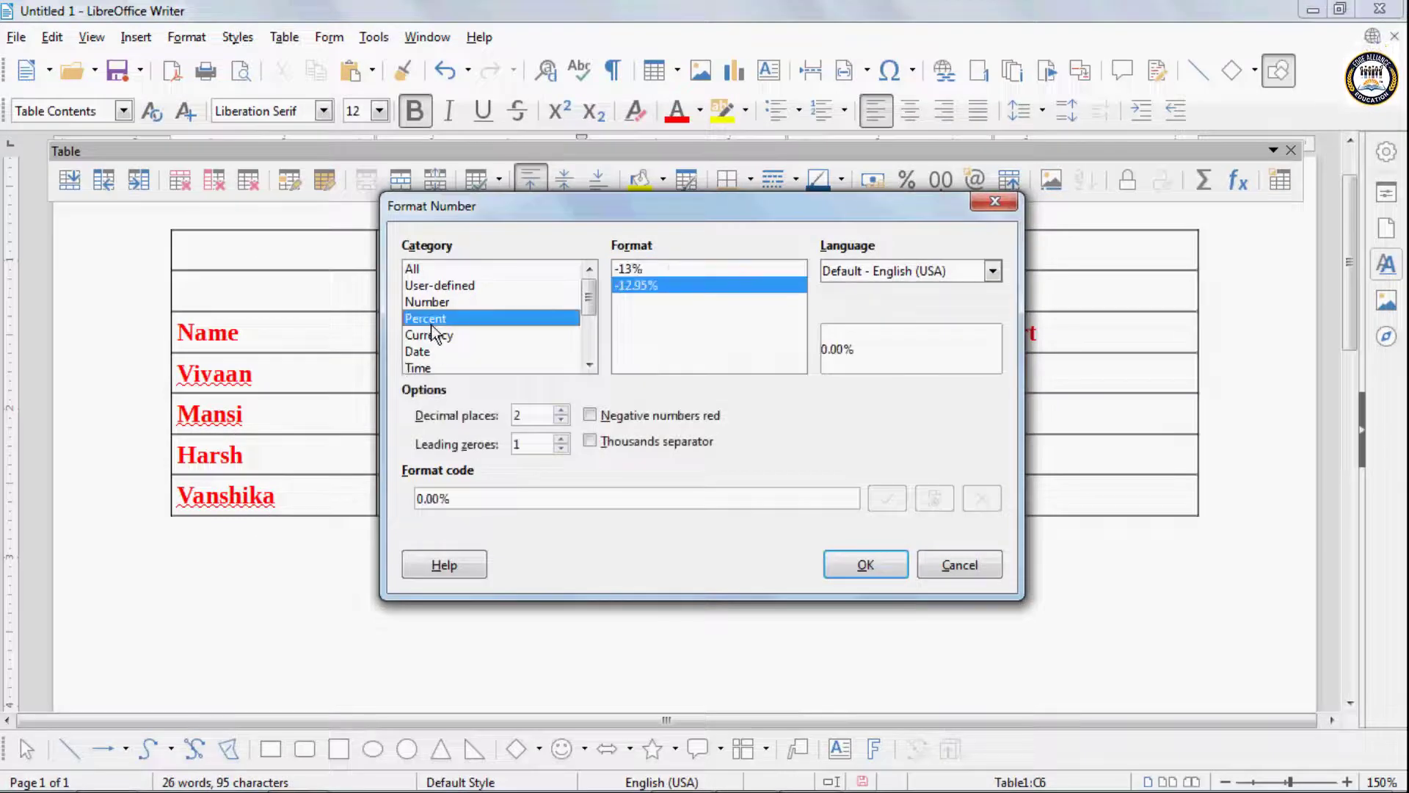
pyautogui.click(866, 564)
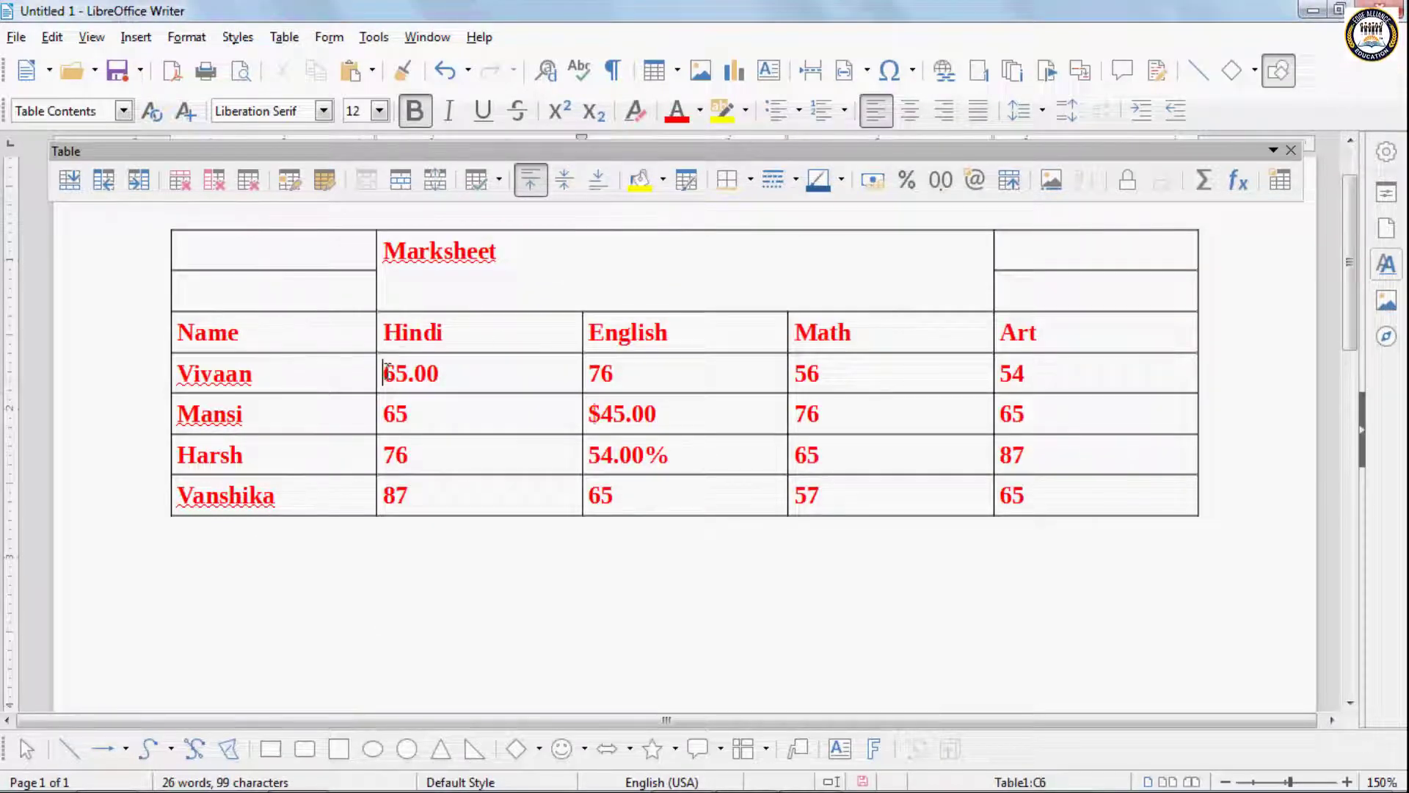
# - Clear the decimal, currency and percent formatting from the students' Hindi, English and Math marks using Number Format
pyautogui.moveTo(387, 368)
pyautogui.mouseDown()
pyautogui.moveTo(800, 450)
pyautogui.moveTo(802, 494)
pyautogui.mouseUp()
pyautogui.click(286, 38)
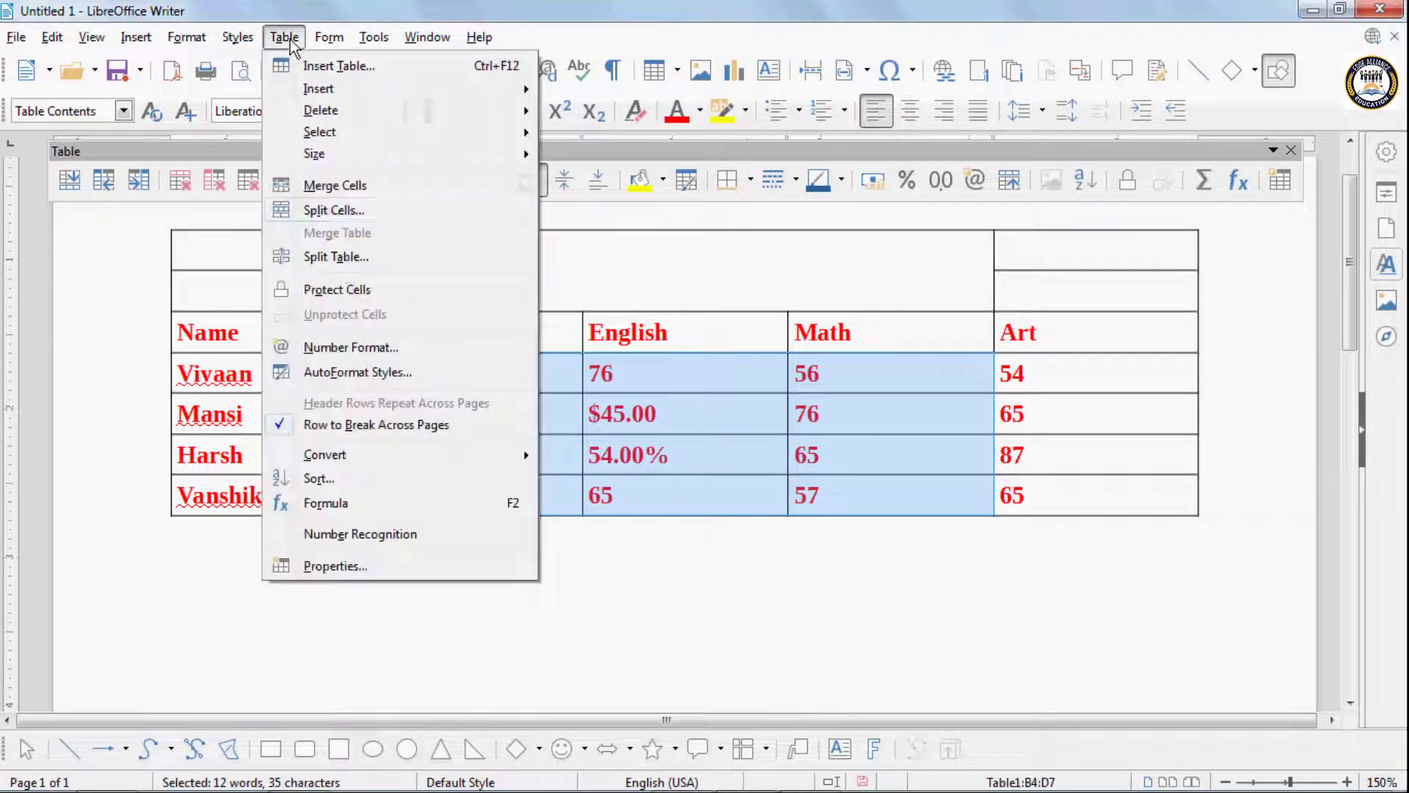
pyautogui.click(359, 347)
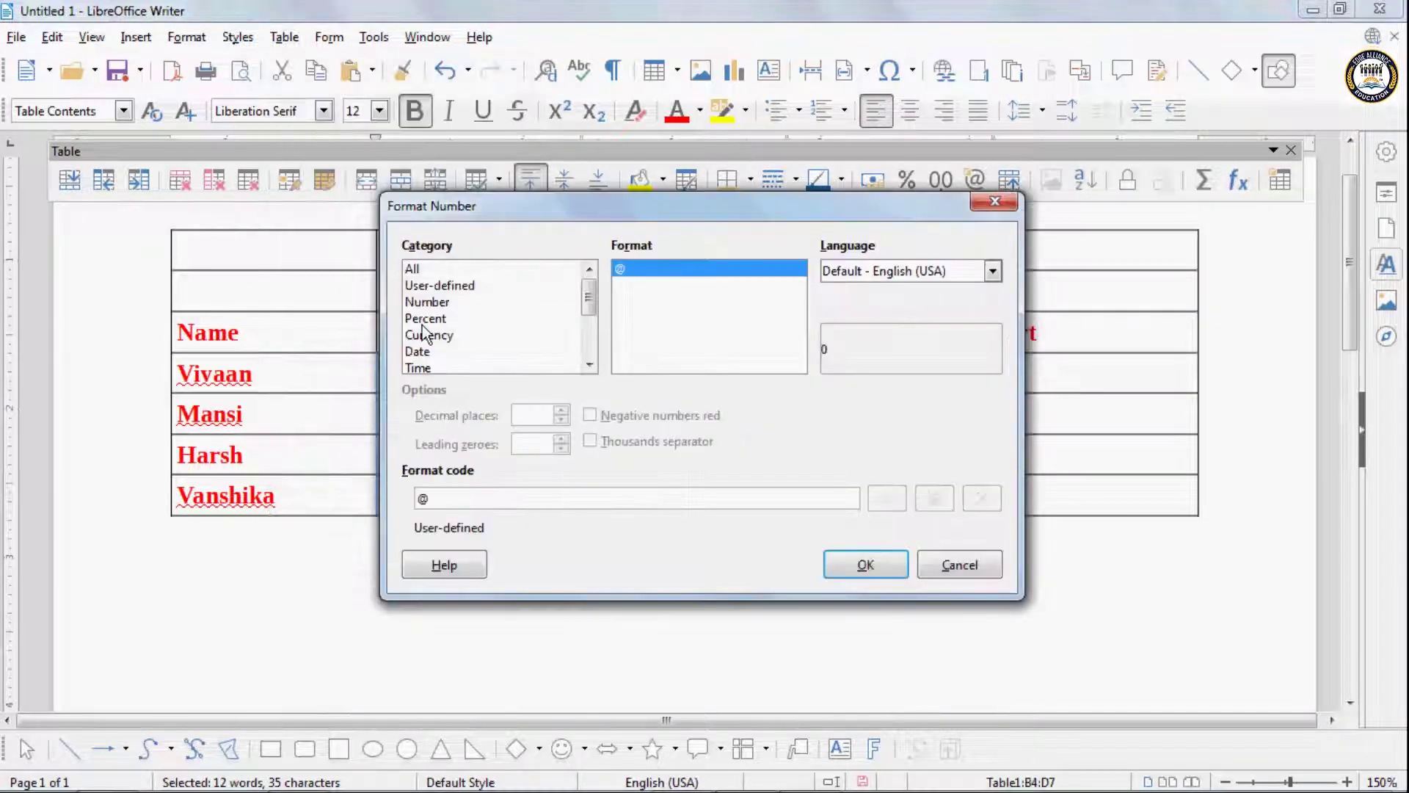
pyautogui.click(865, 577)
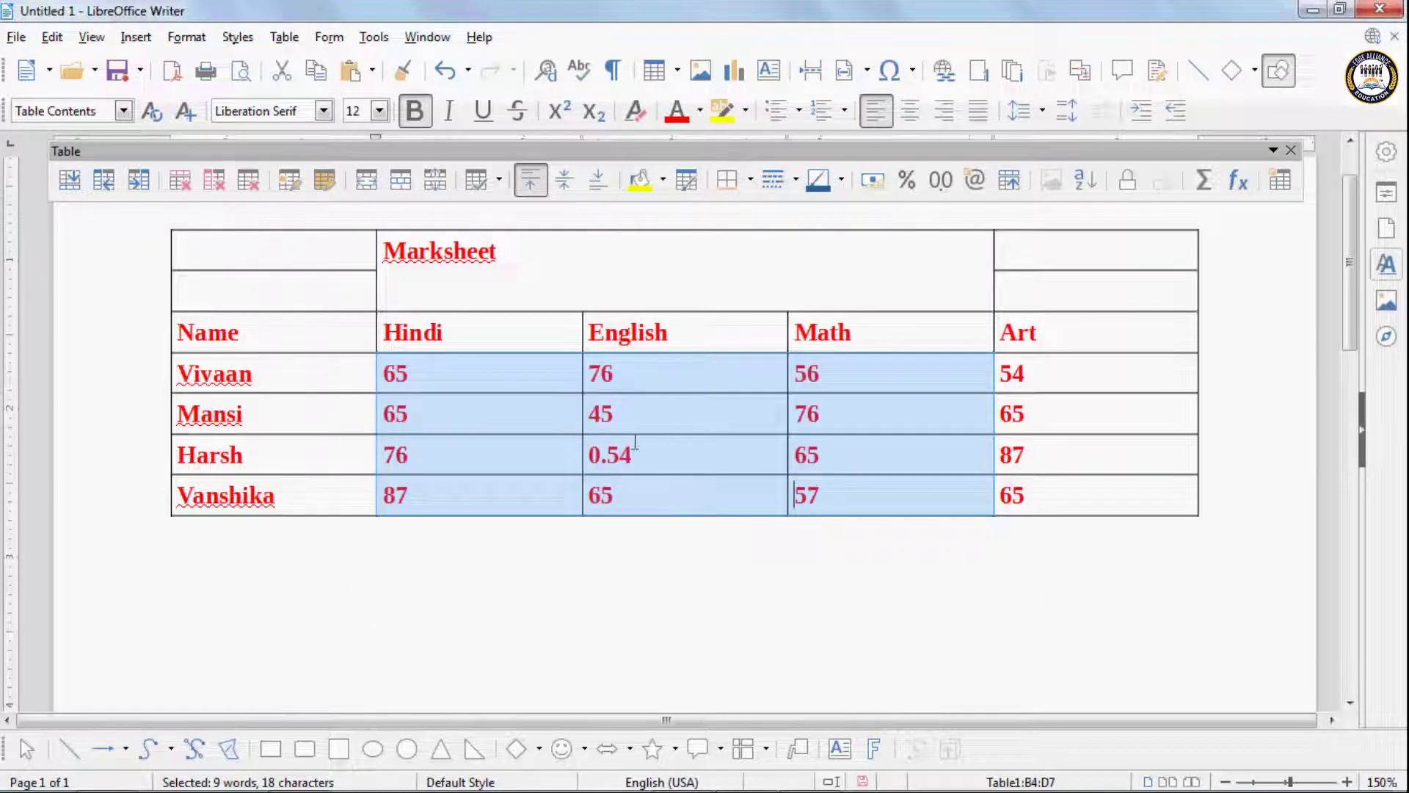
pyautogui.click(478, 371)
pyautogui.click(284, 38)
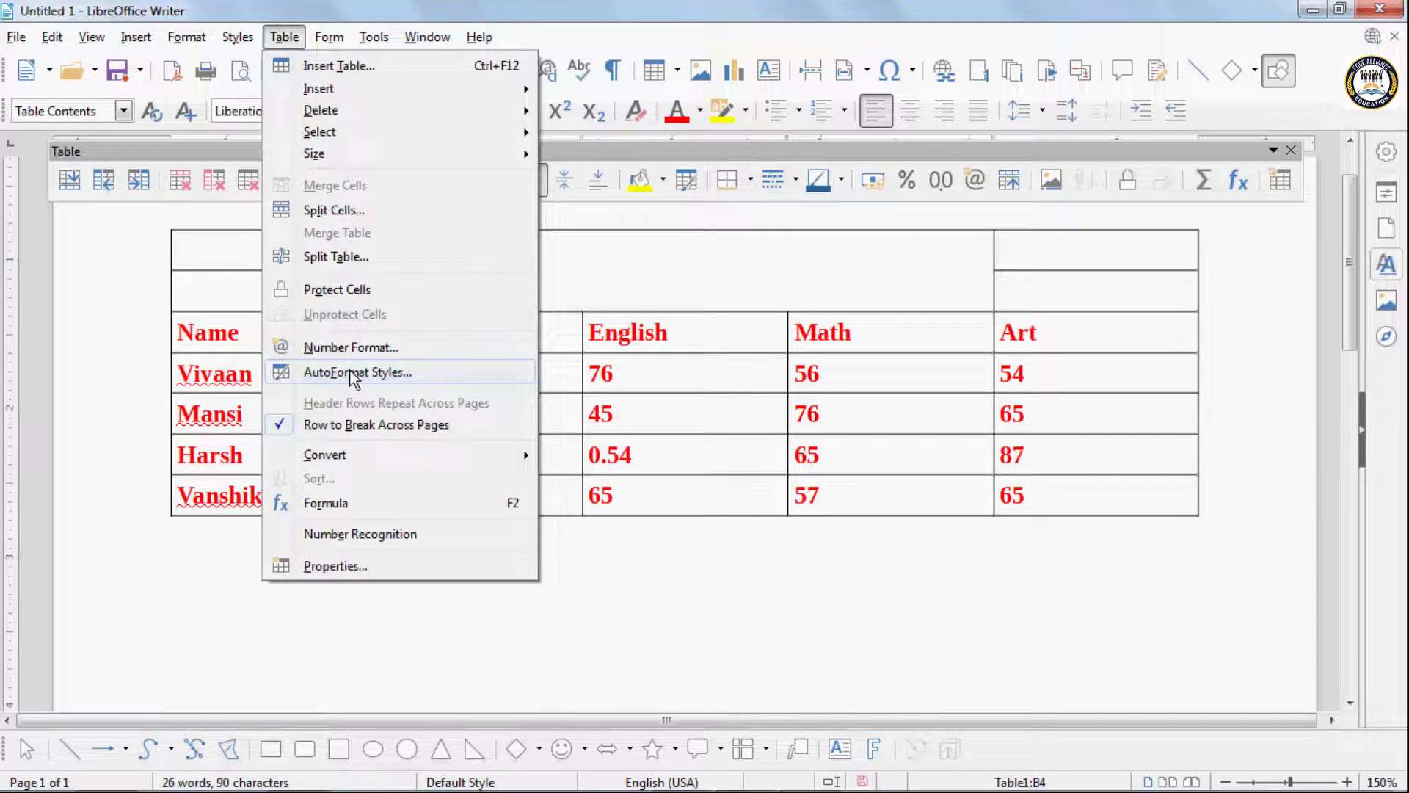
pyautogui.click(654, 383)
# - Apply the Box List Blue AutoFormat style to the table's header row and all student rows
pyautogui.moveTo(318, 318); pyautogui.dragTo(1016, 495)
pyautogui.click(283, 36)
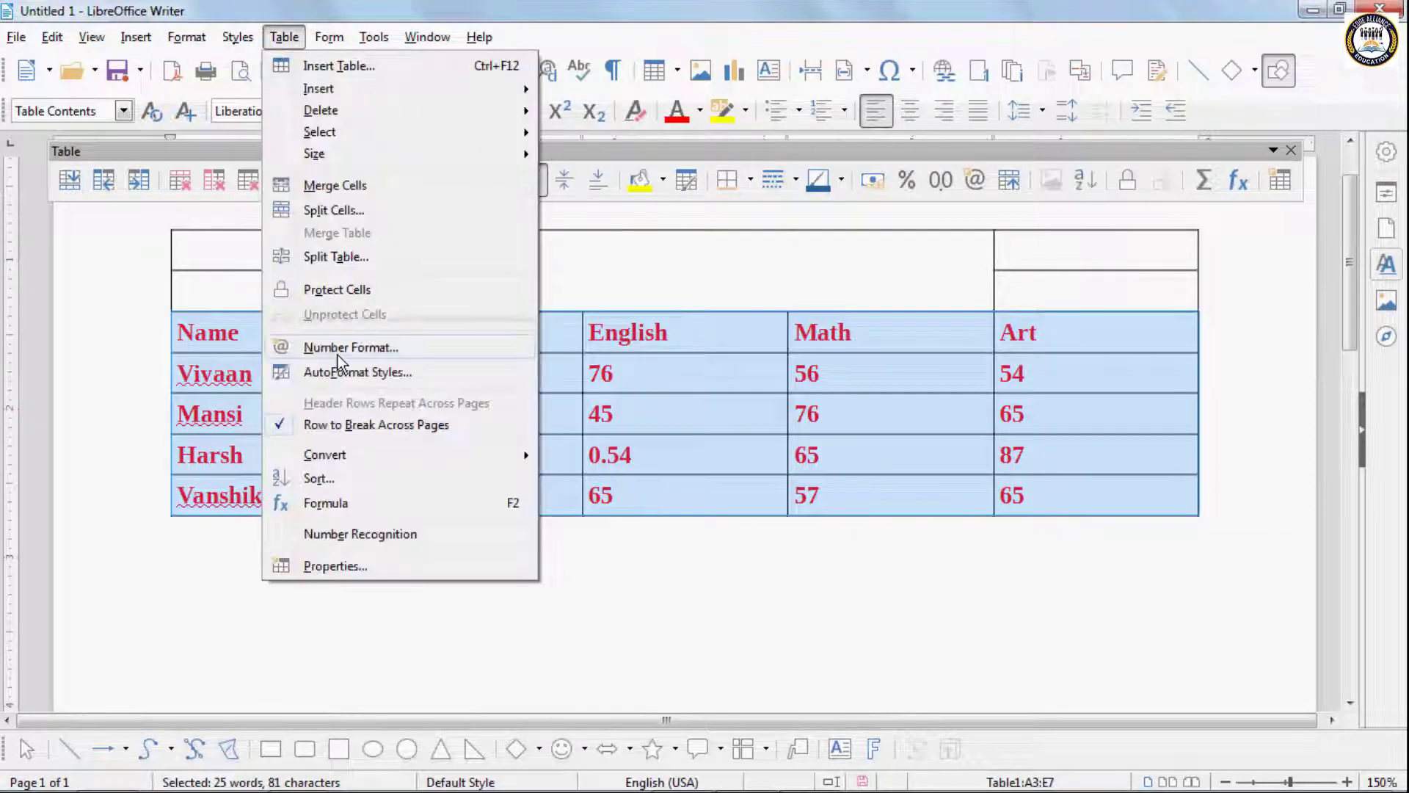
pyautogui.click(352, 373)
pyautogui.click(472, 334)
pyautogui.click(500, 365)
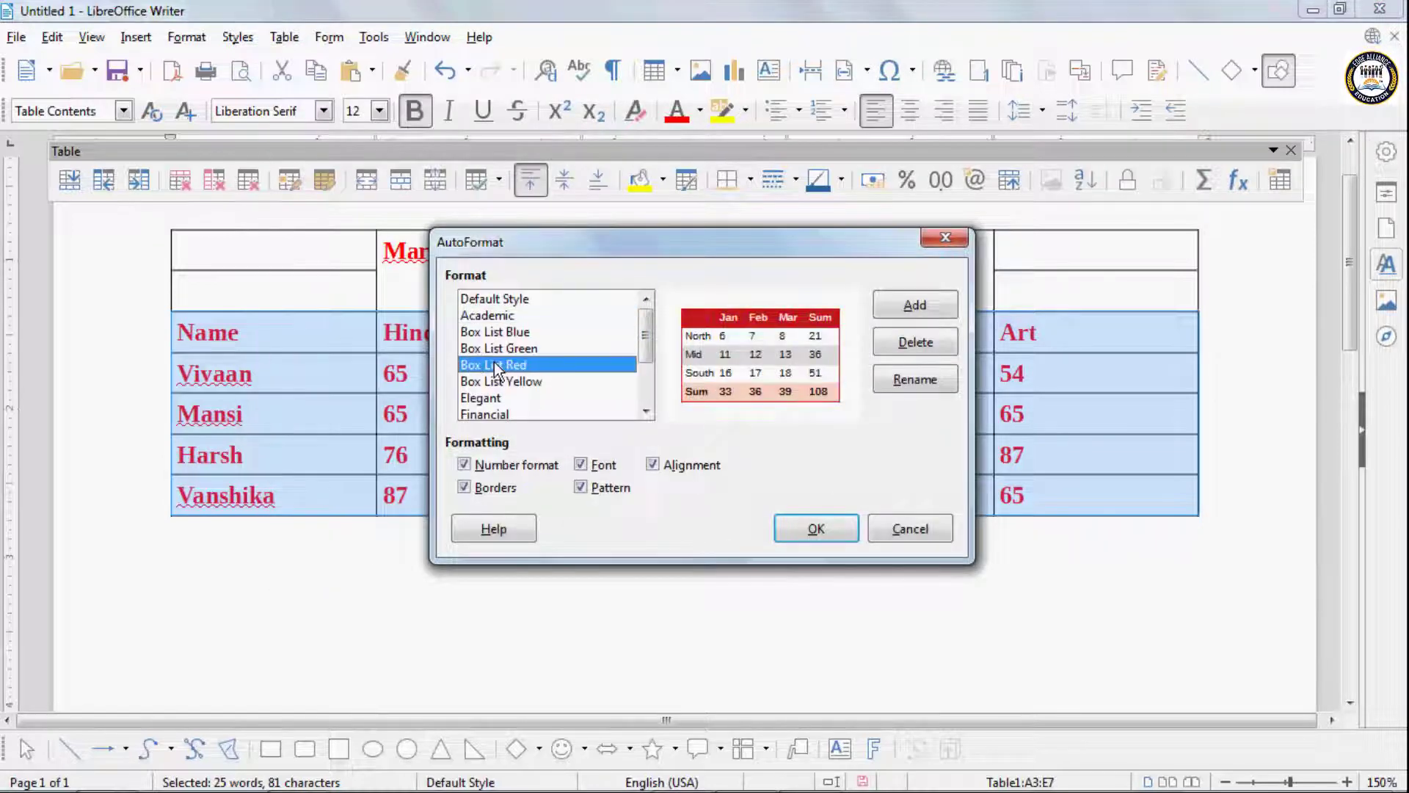
pyautogui.click(501, 382)
pyautogui.click(499, 399)
pyautogui.click(493, 365)
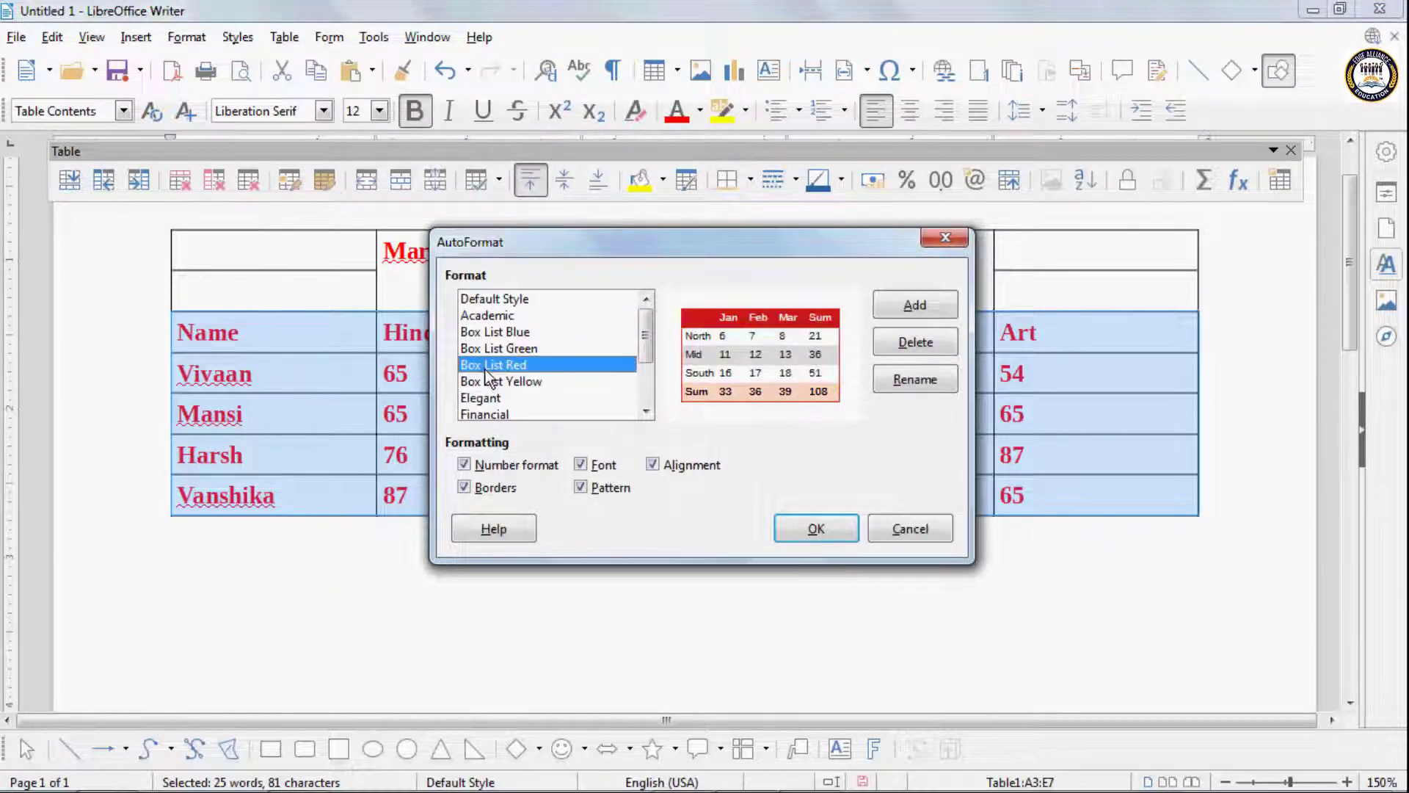
pyautogui.click(486, 332)
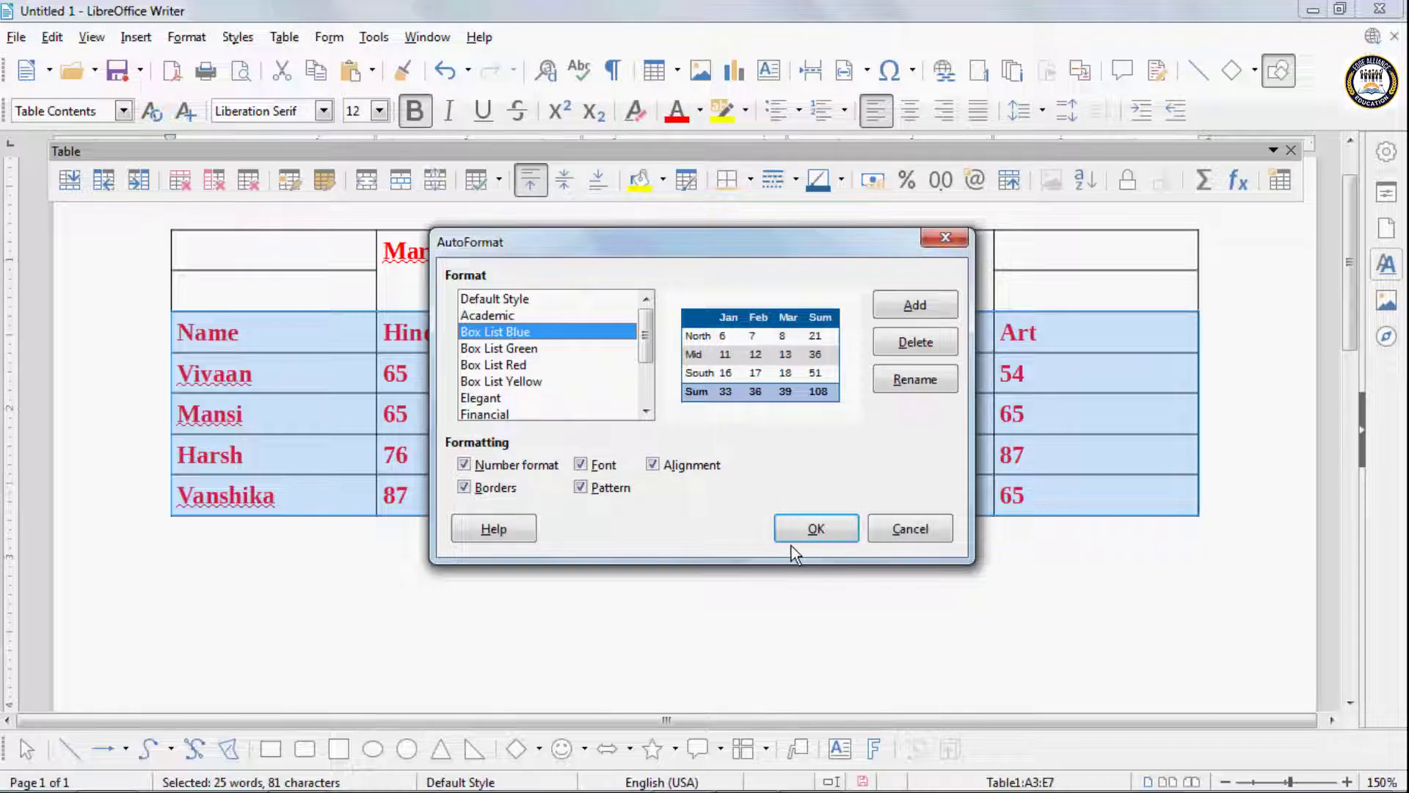
pyautogui.click(799, 528)
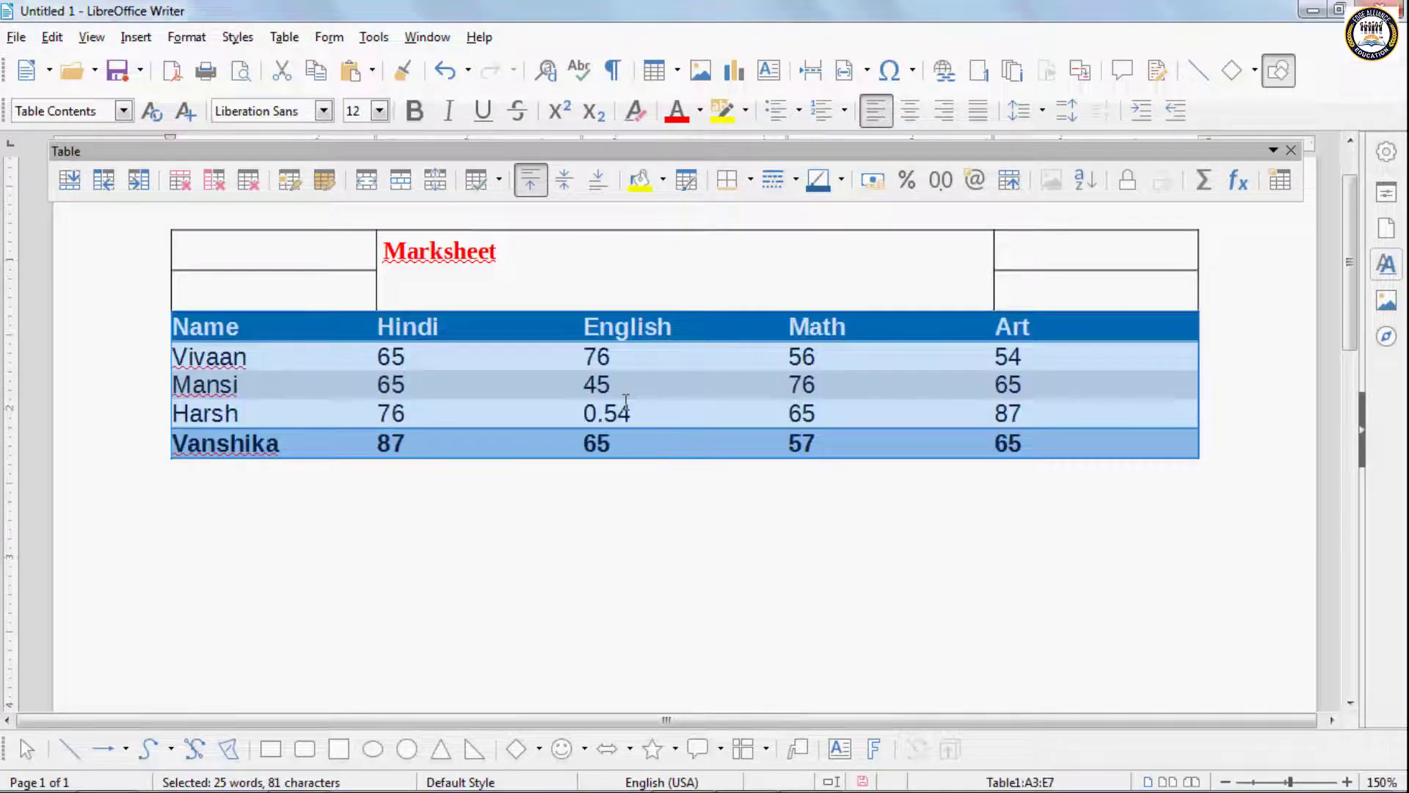
# - Color the text of the table's header row red and highlight it in yellow
pyautogui.click(653, 415)
pyautogui.moveTo(309, 325); pyautogui.dragTo(1005, 444)
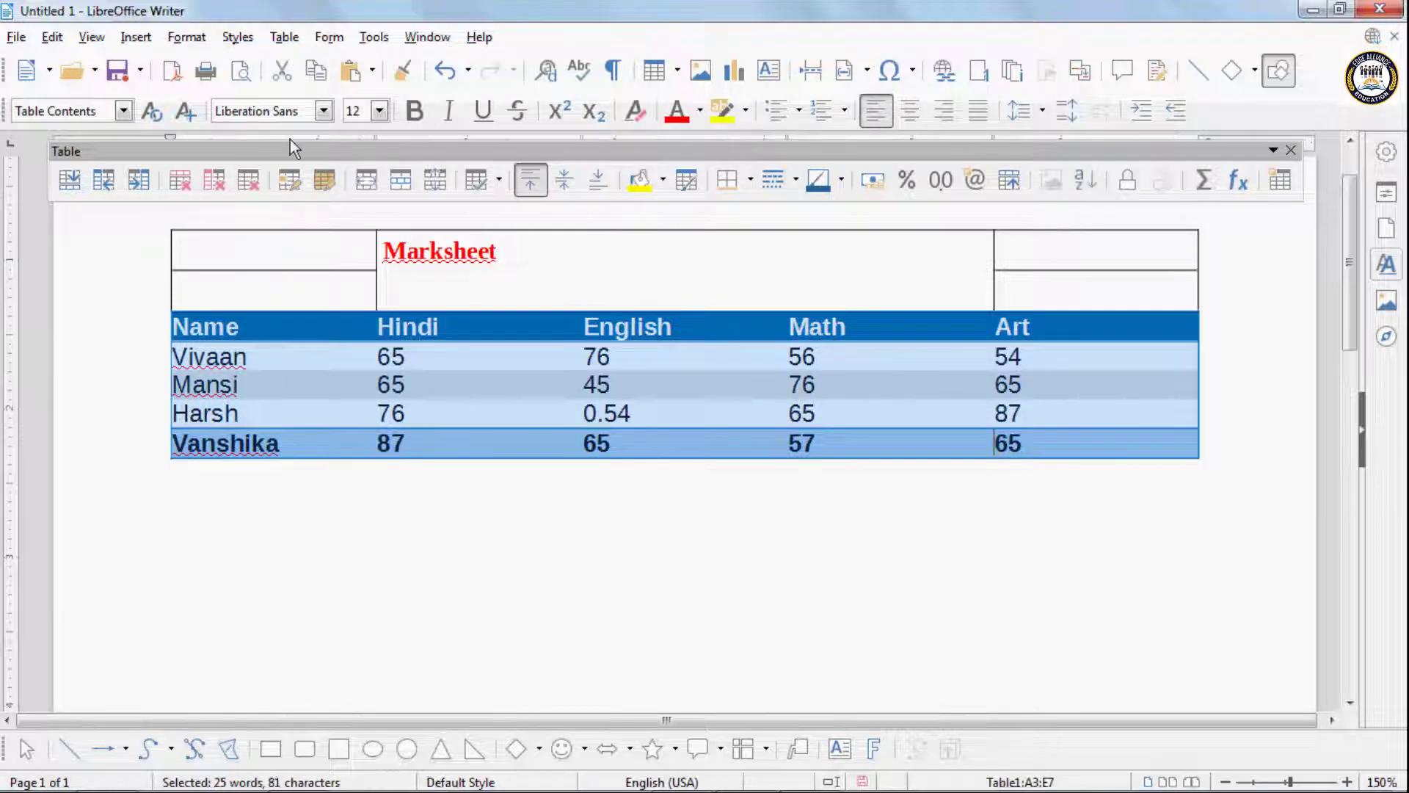
pyautogui.click(287, 334)
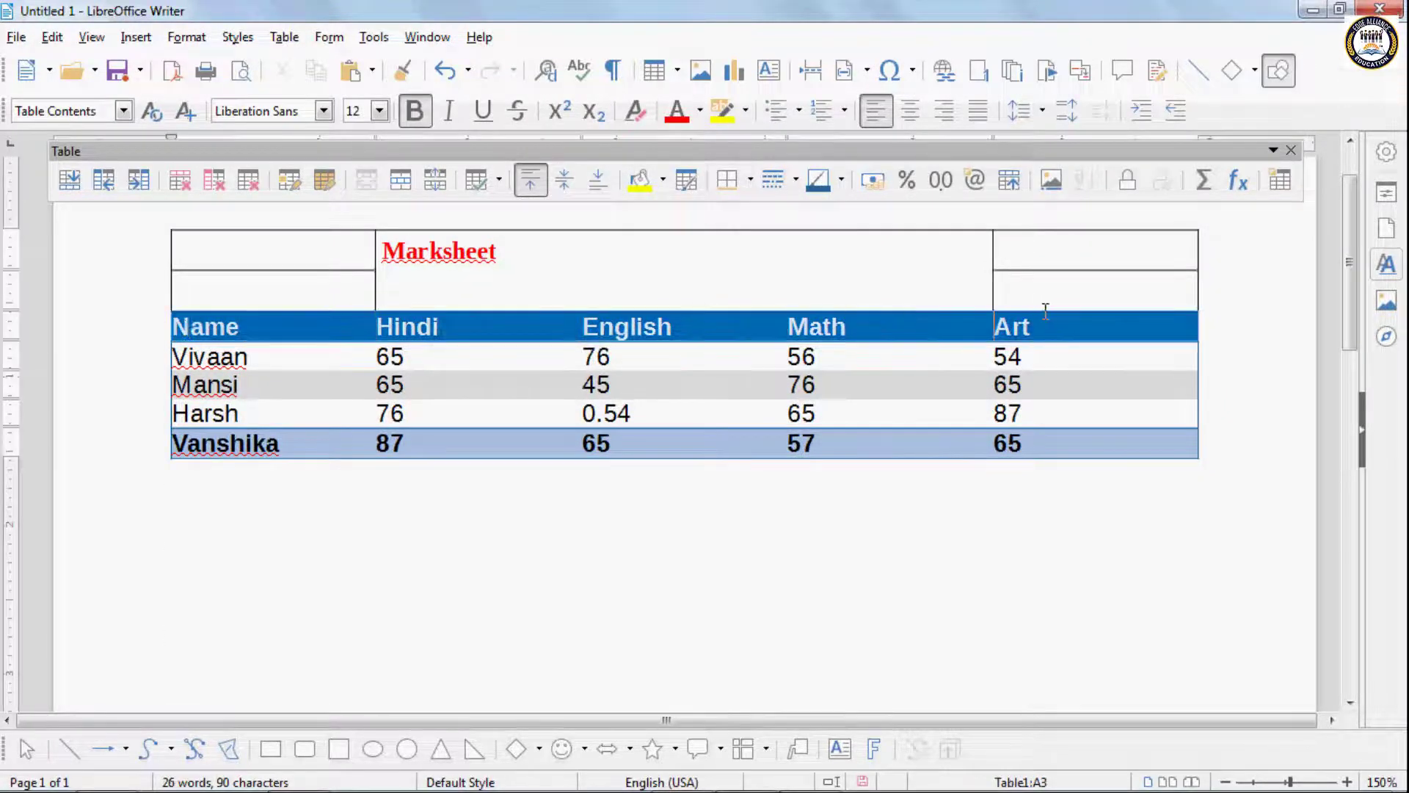
pyautogui.click(676, 111)
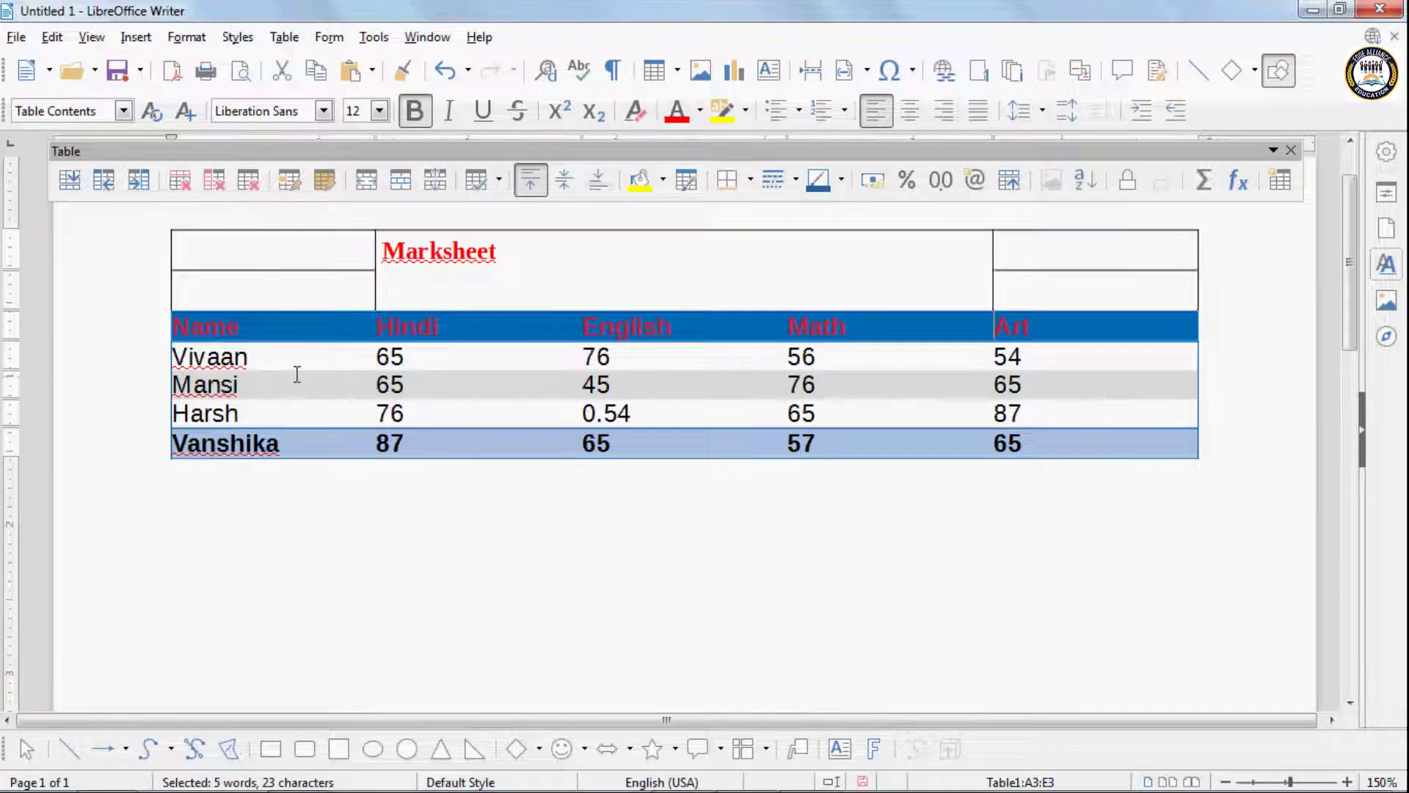
pyautogui.click(717, 112)
pyautogui.click(702, 111)
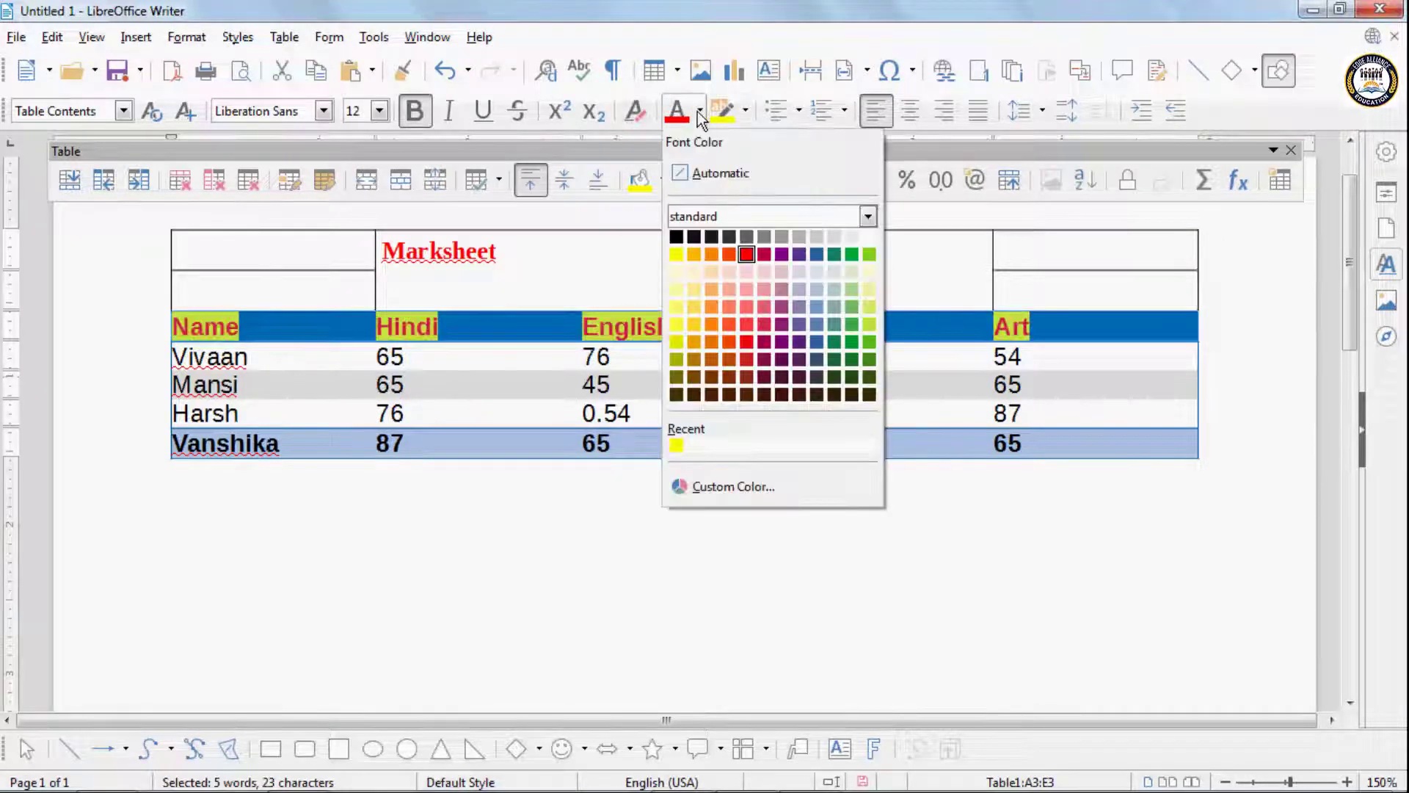
pyautogui.click(697, 112)
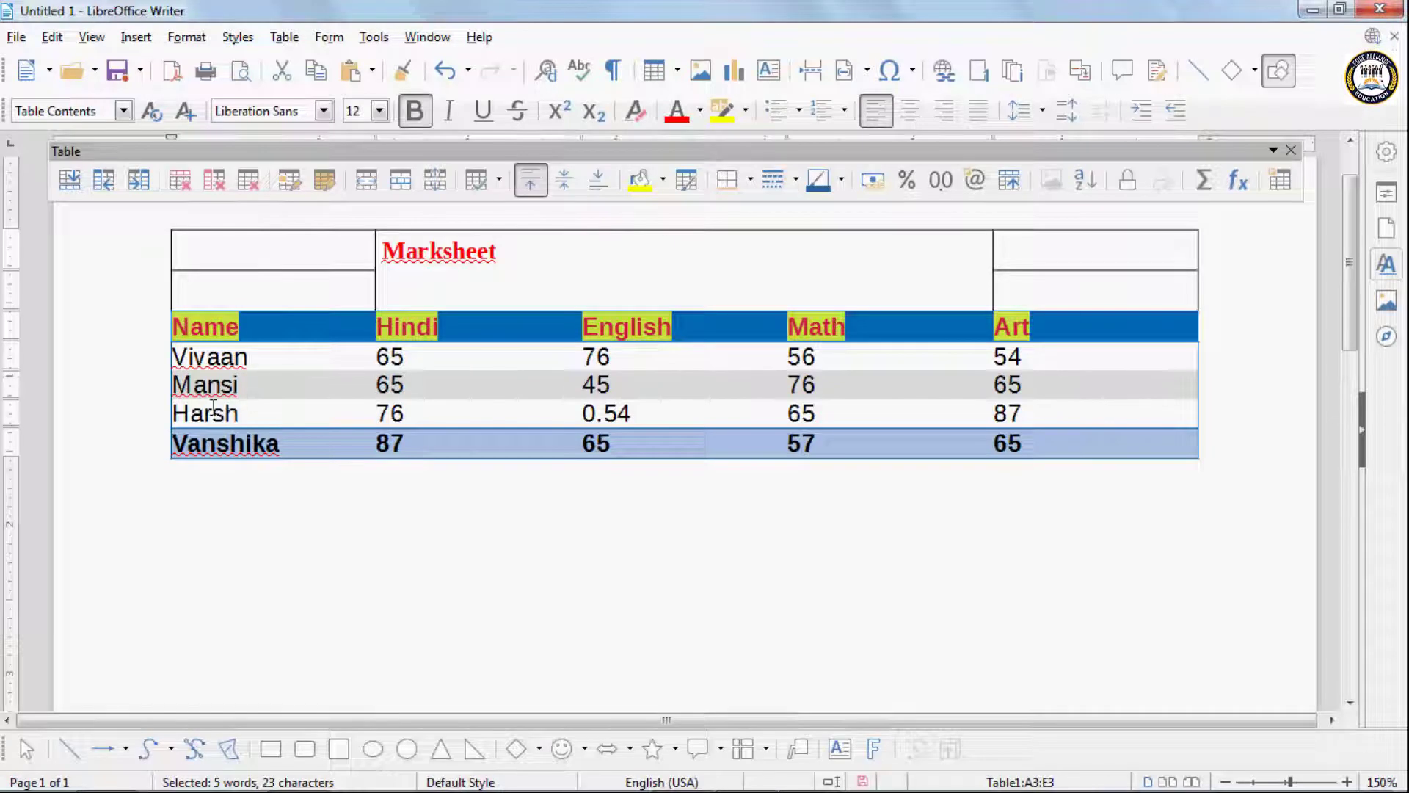
# - Give the second and third student rows a green background, a yellow border color and bold orange text
pyautogui.moveTo(213, 407); pyautogui.dragTo(1072, 387)
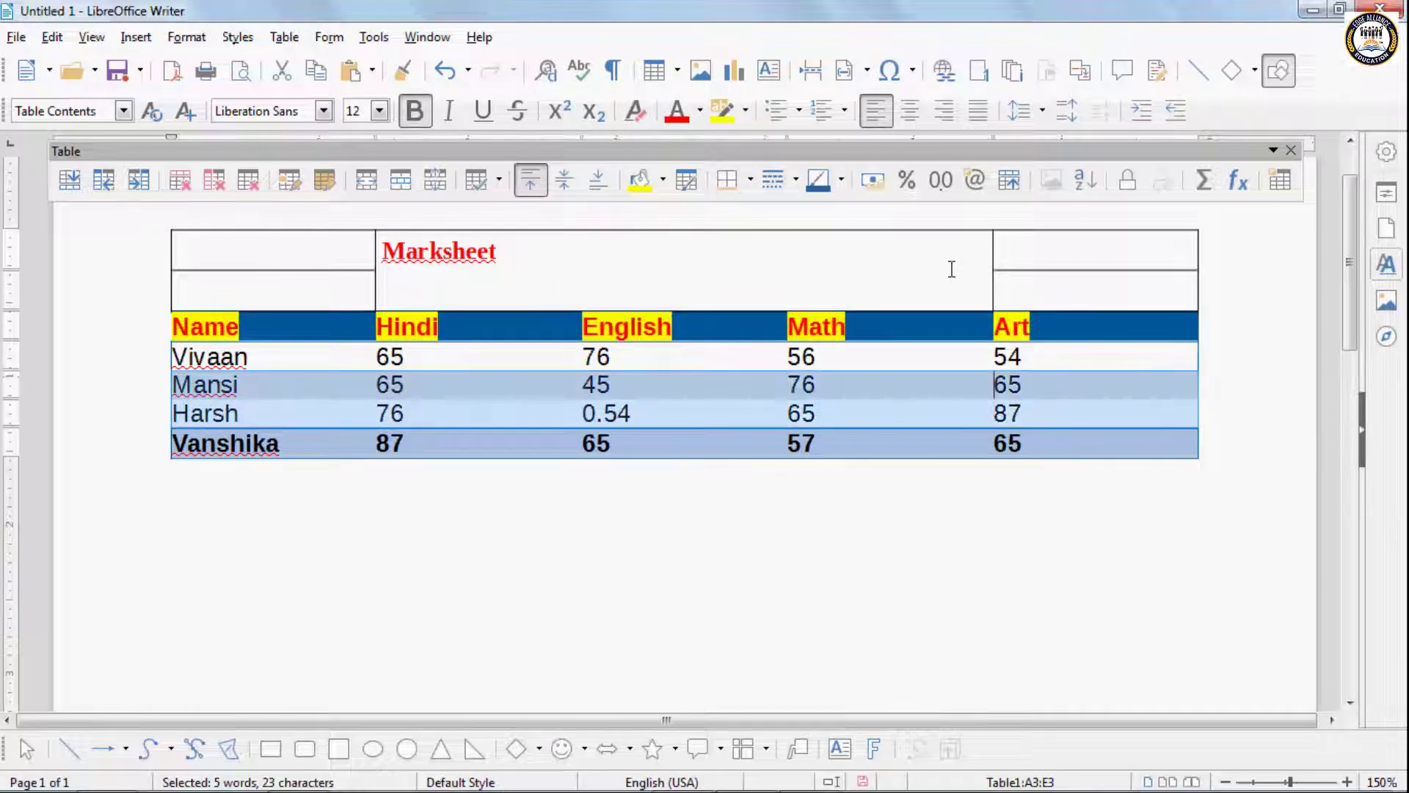
pyautogui.click(701, 111)
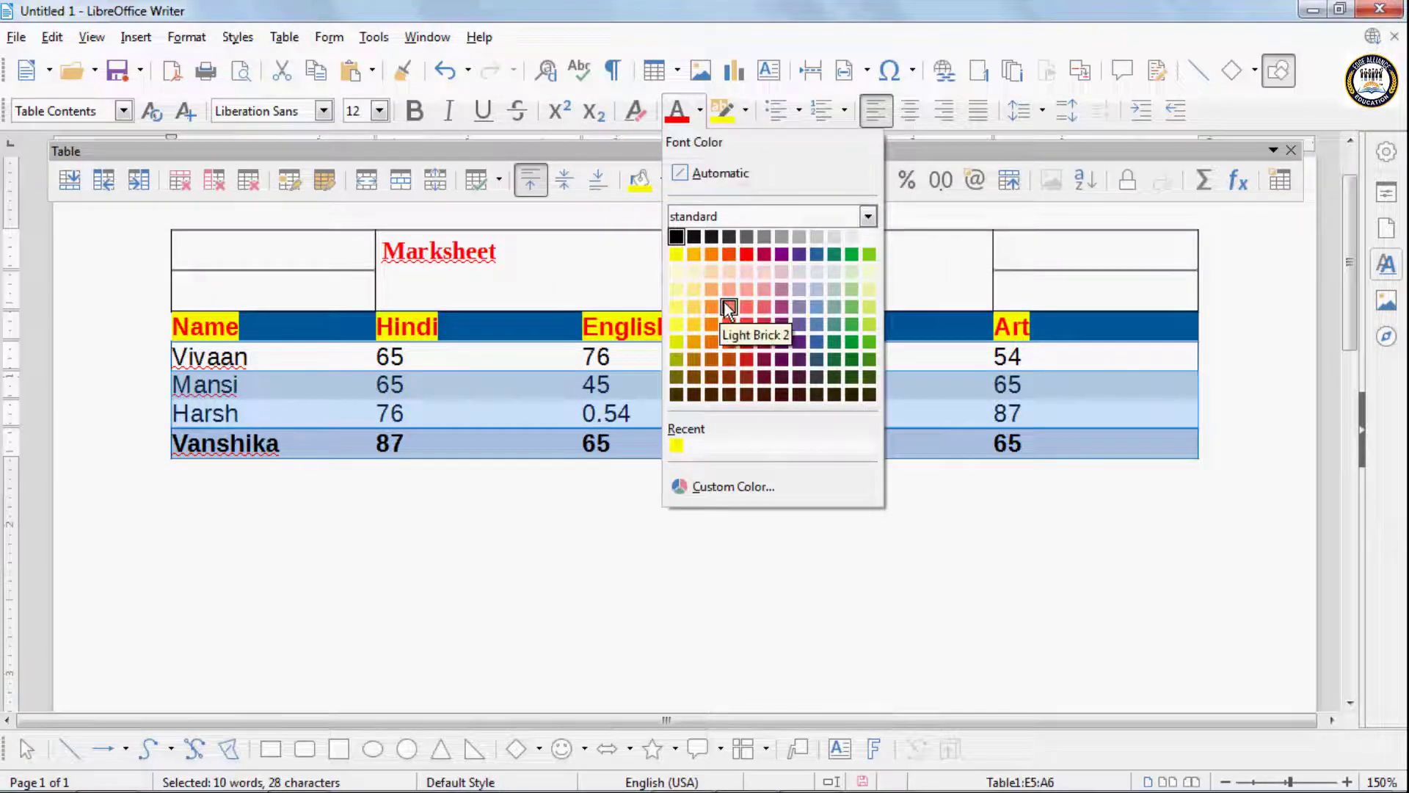
pyautogui.click(742, 107)
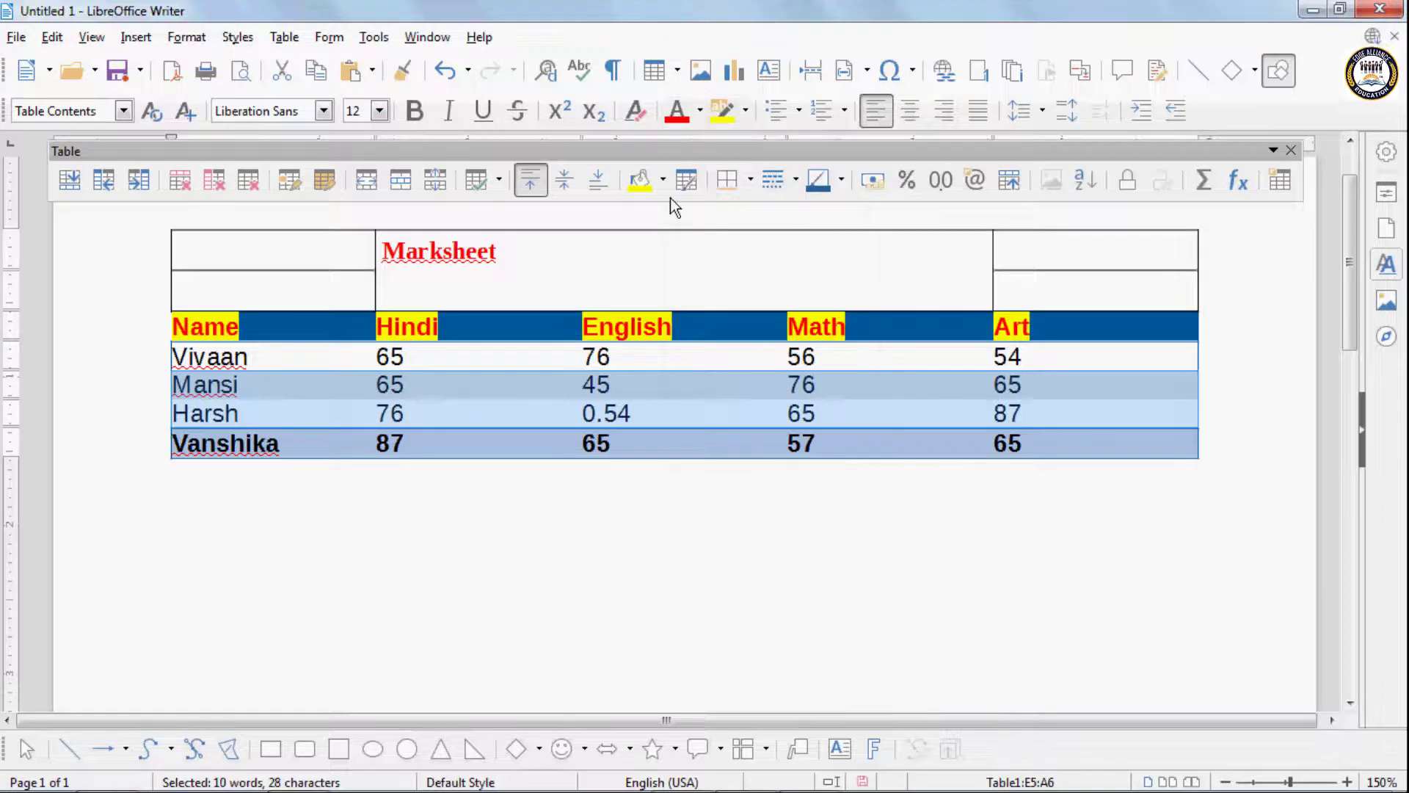
pyautogui.click(842, 183)
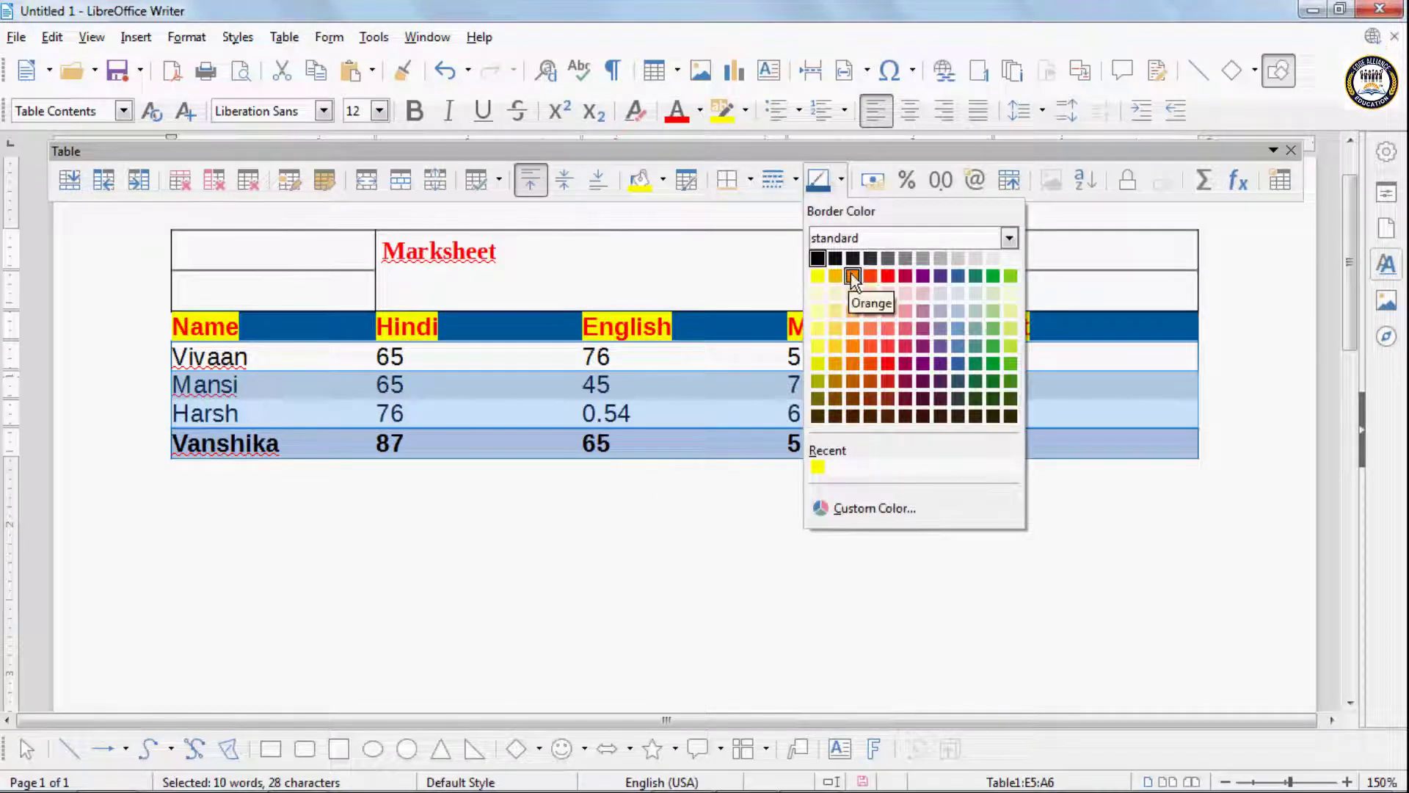
pyautogui.click(817, 275)
pyautogui.click(662, 180)
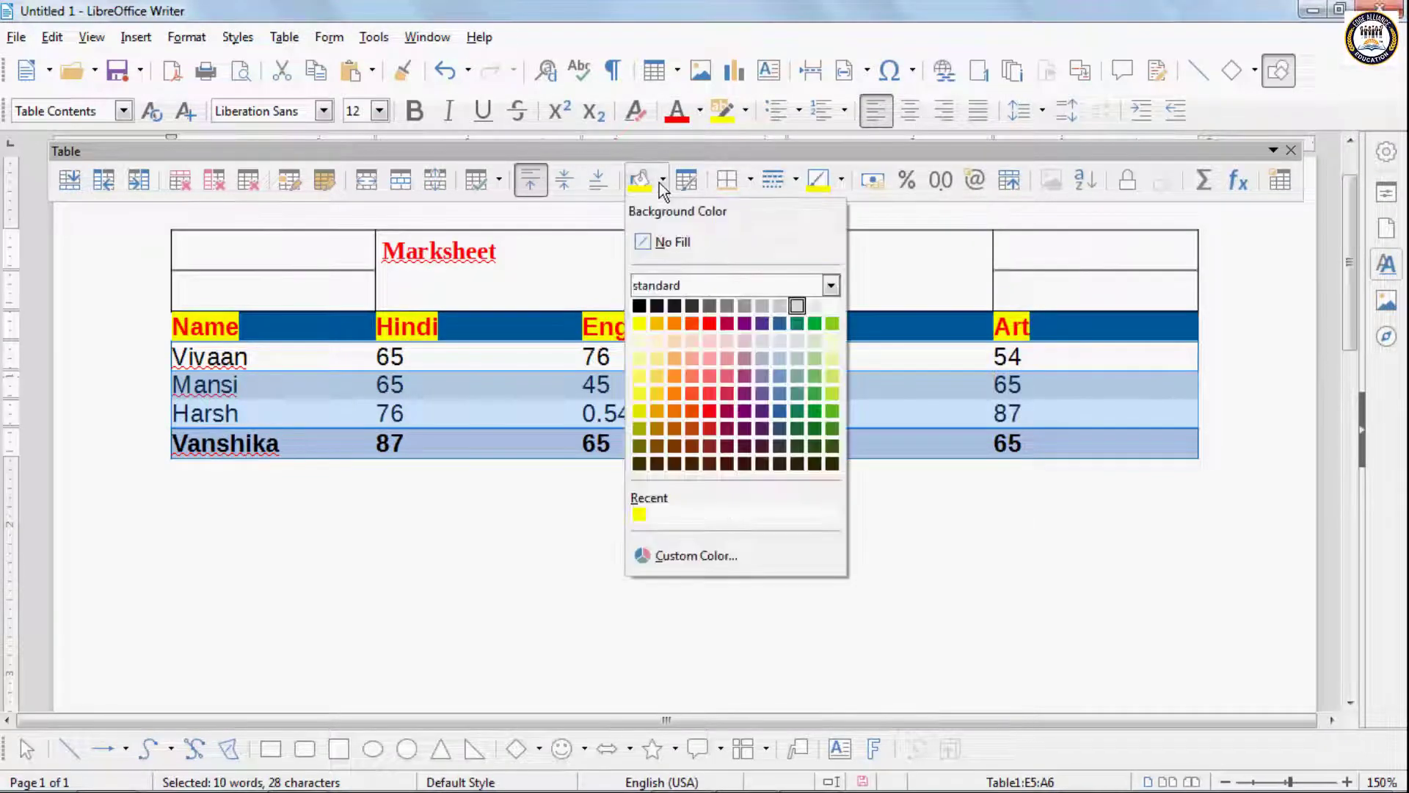
pyautogui.click(701, 305)
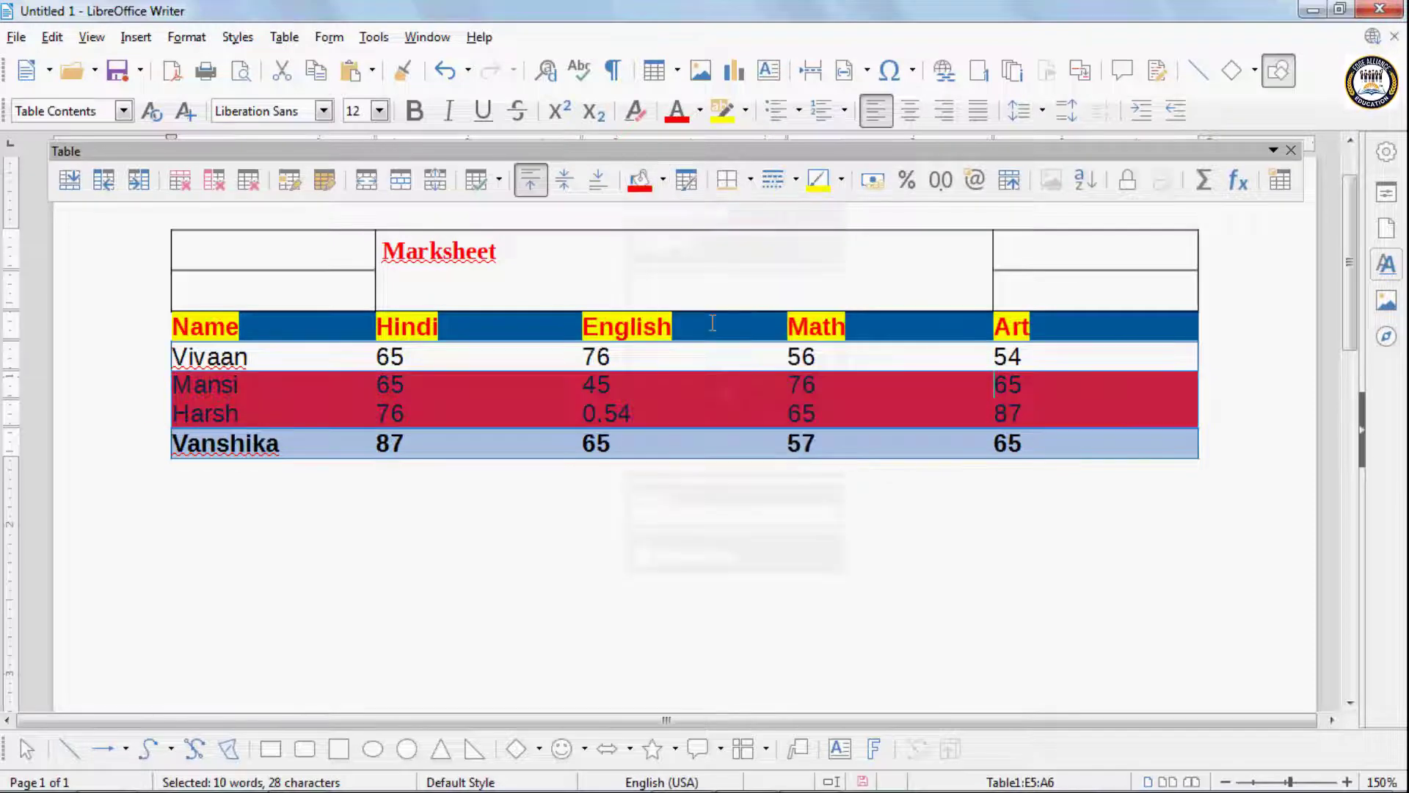
pyautogui.click(663, 180)
pyautogui.click(832, 324)
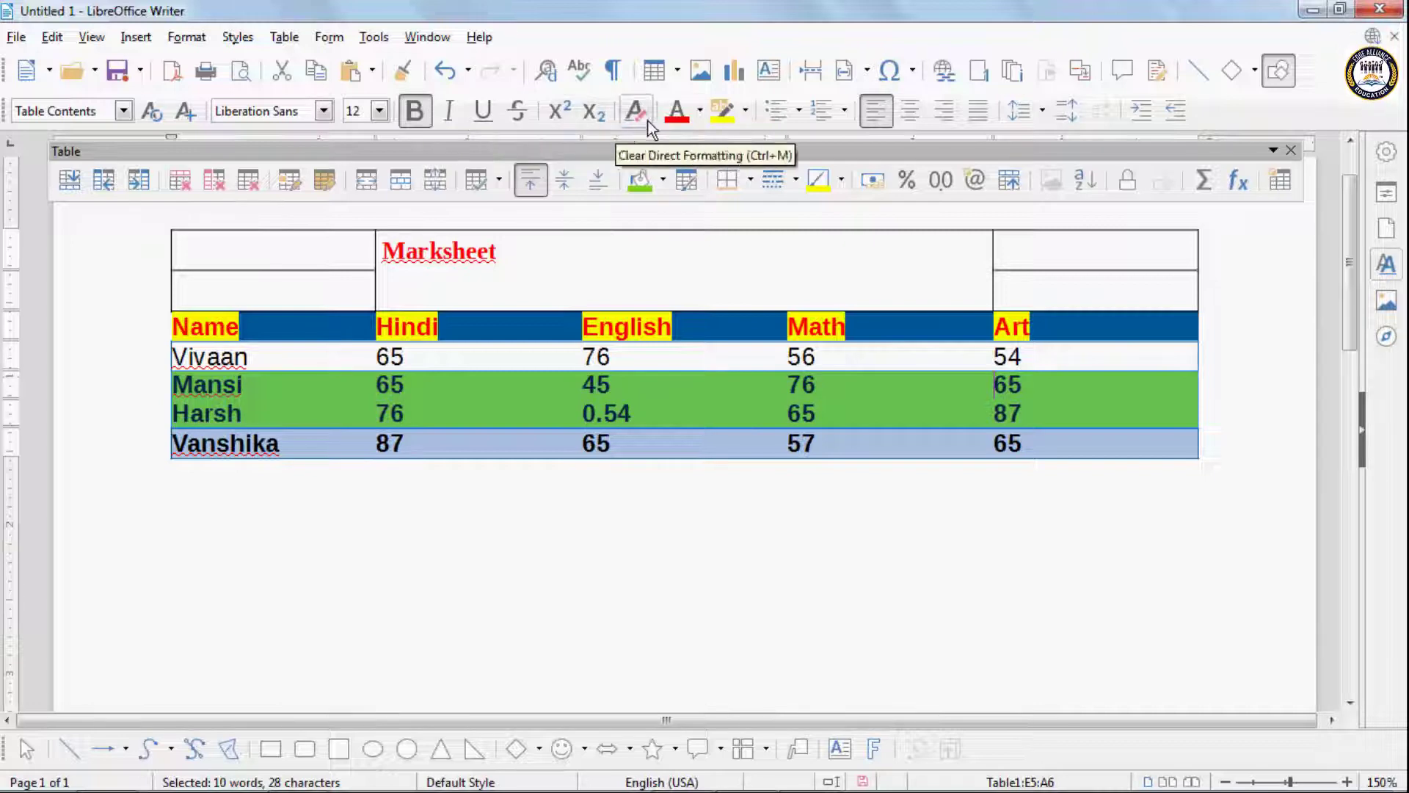
pyautogui.click(700, 110)
pyautogui.click(709, 251)
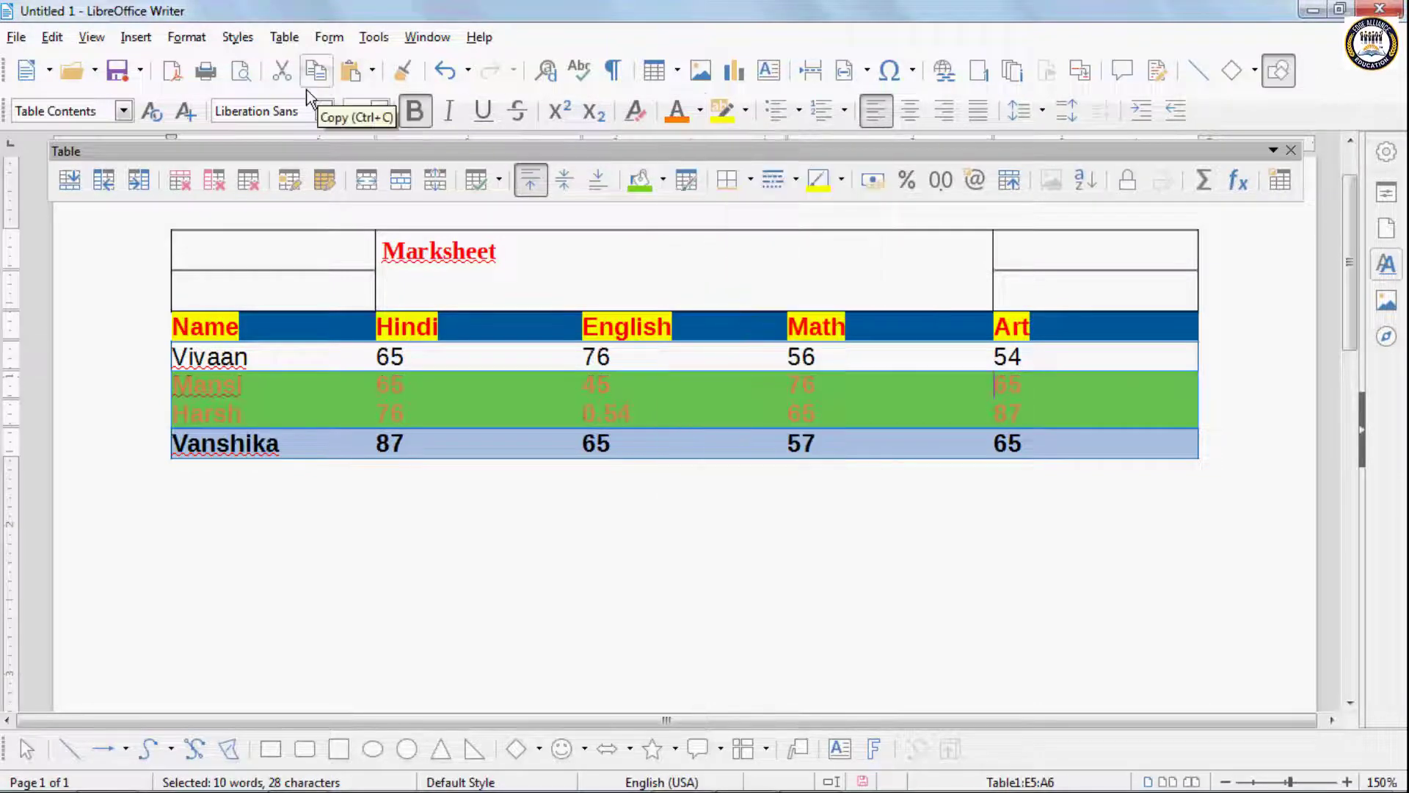
# - Add the formatting of the second and third student rows as a new AutoFormat style named qw
pyautogui.click(290, 39)
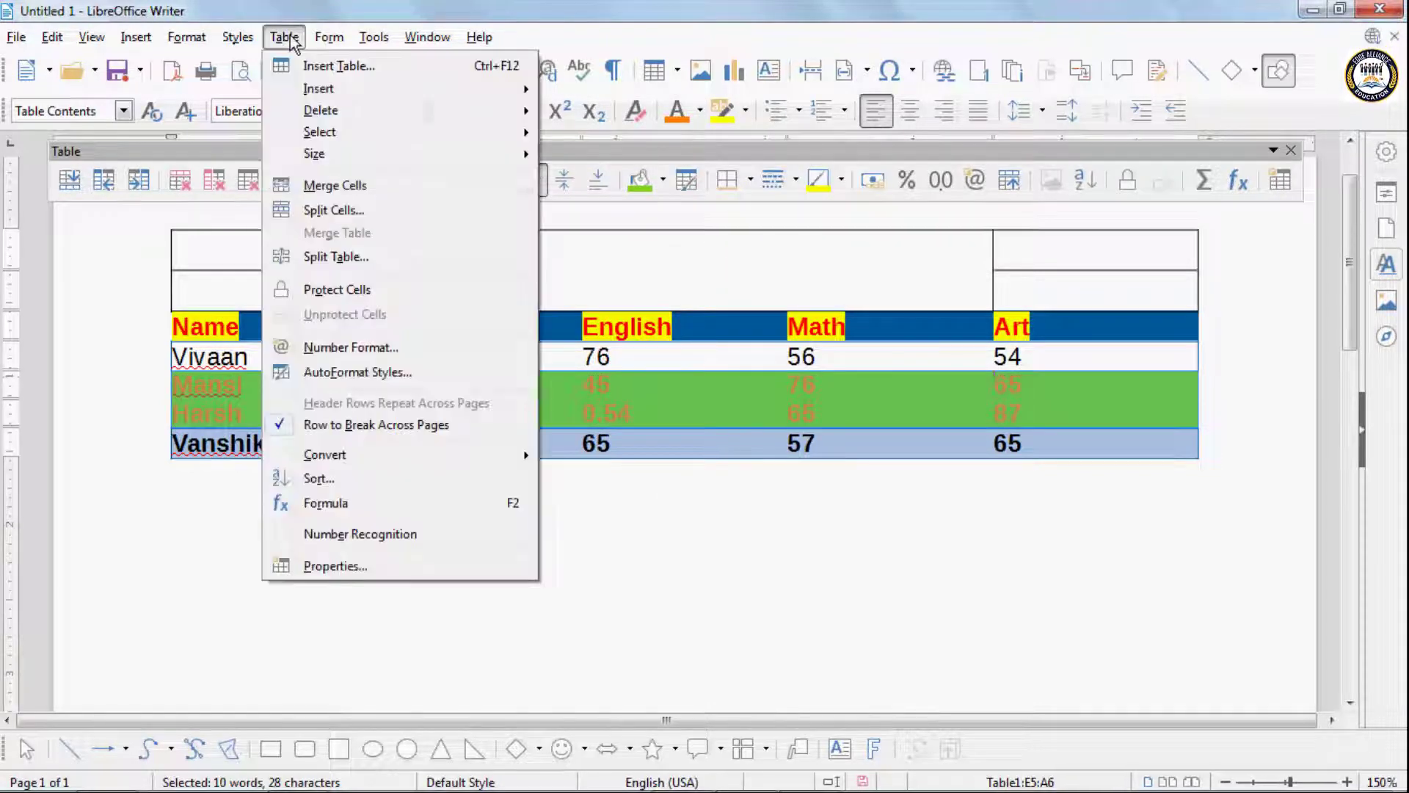
pyautogui.click(374, 373)
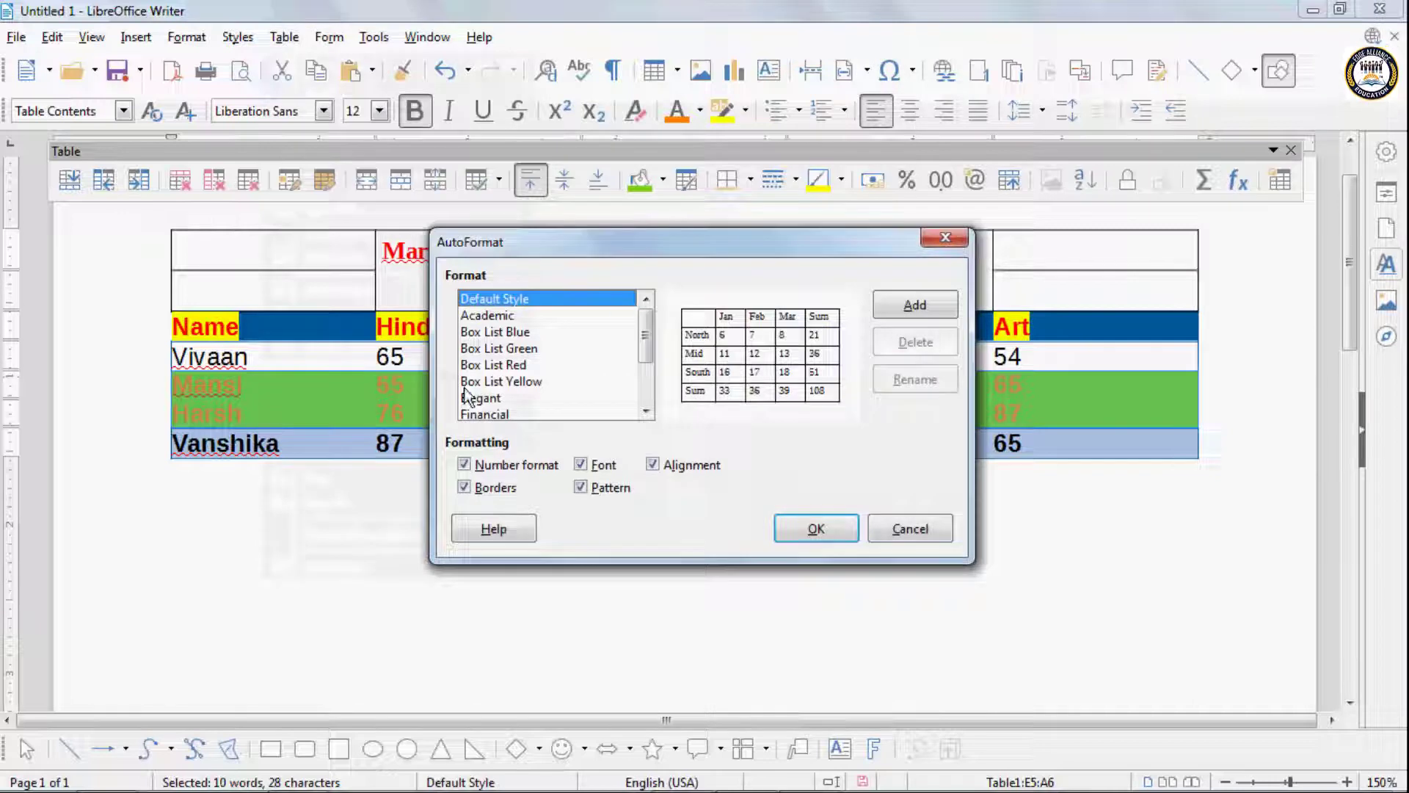
pyautogui.click(908, 303)
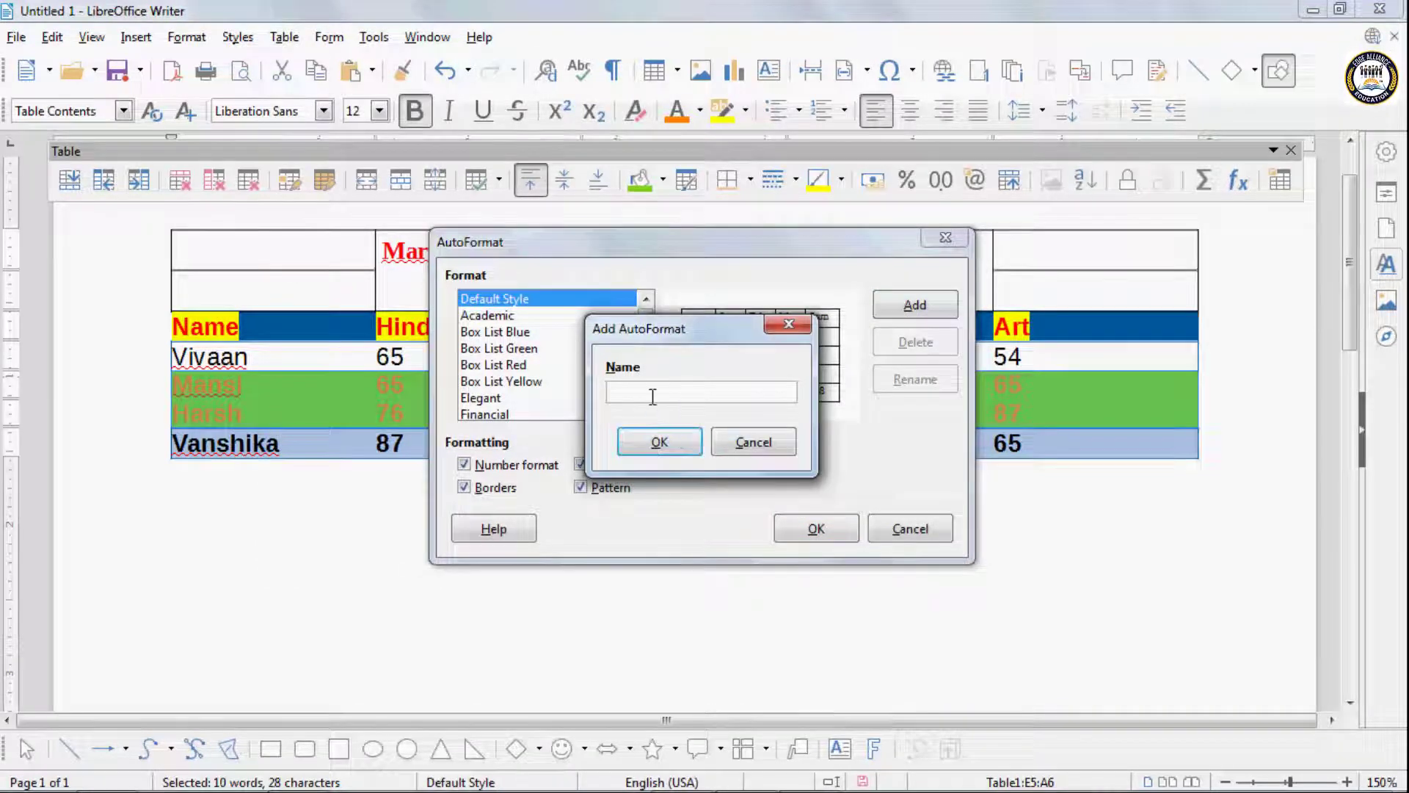
pyautogui.write('qw')
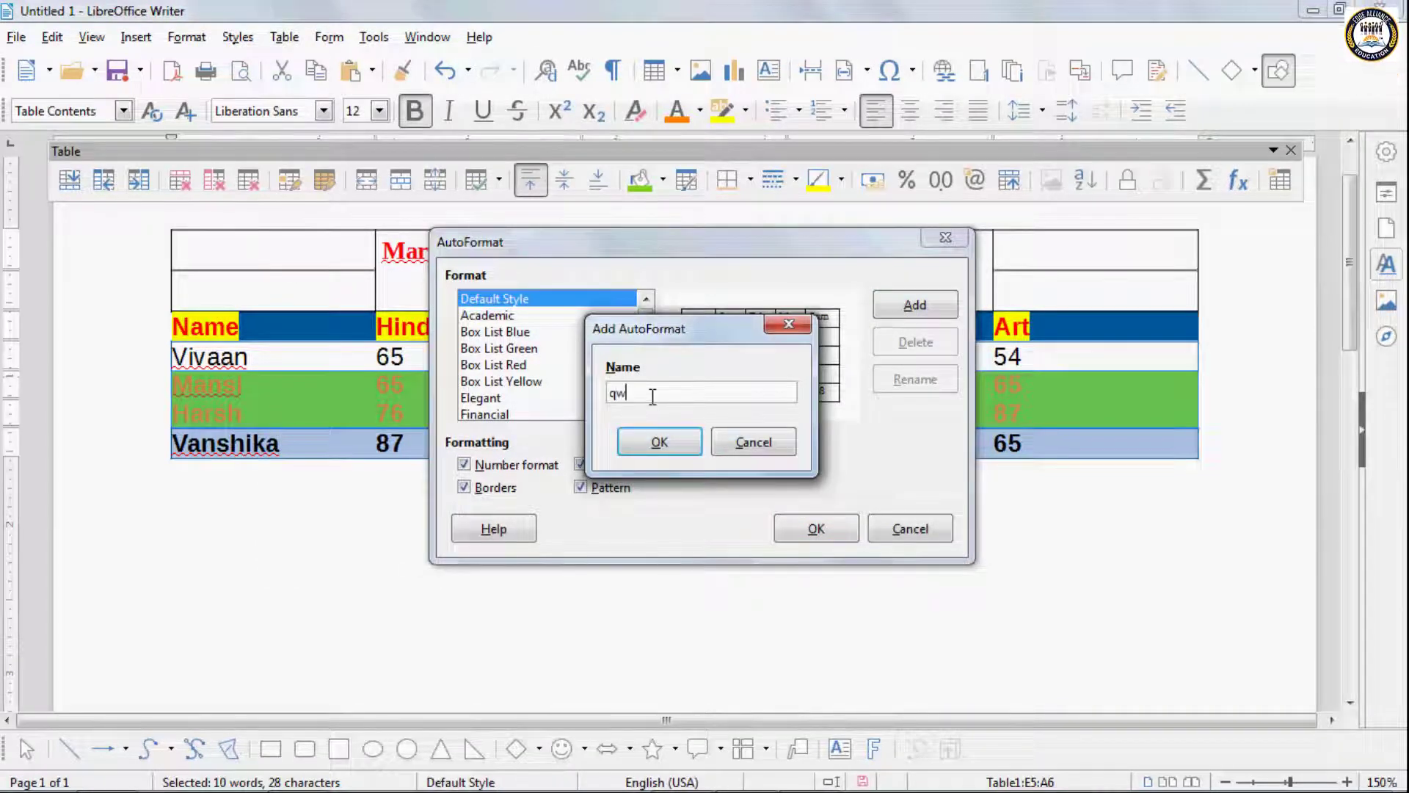
pyautogui.click(661, 443)
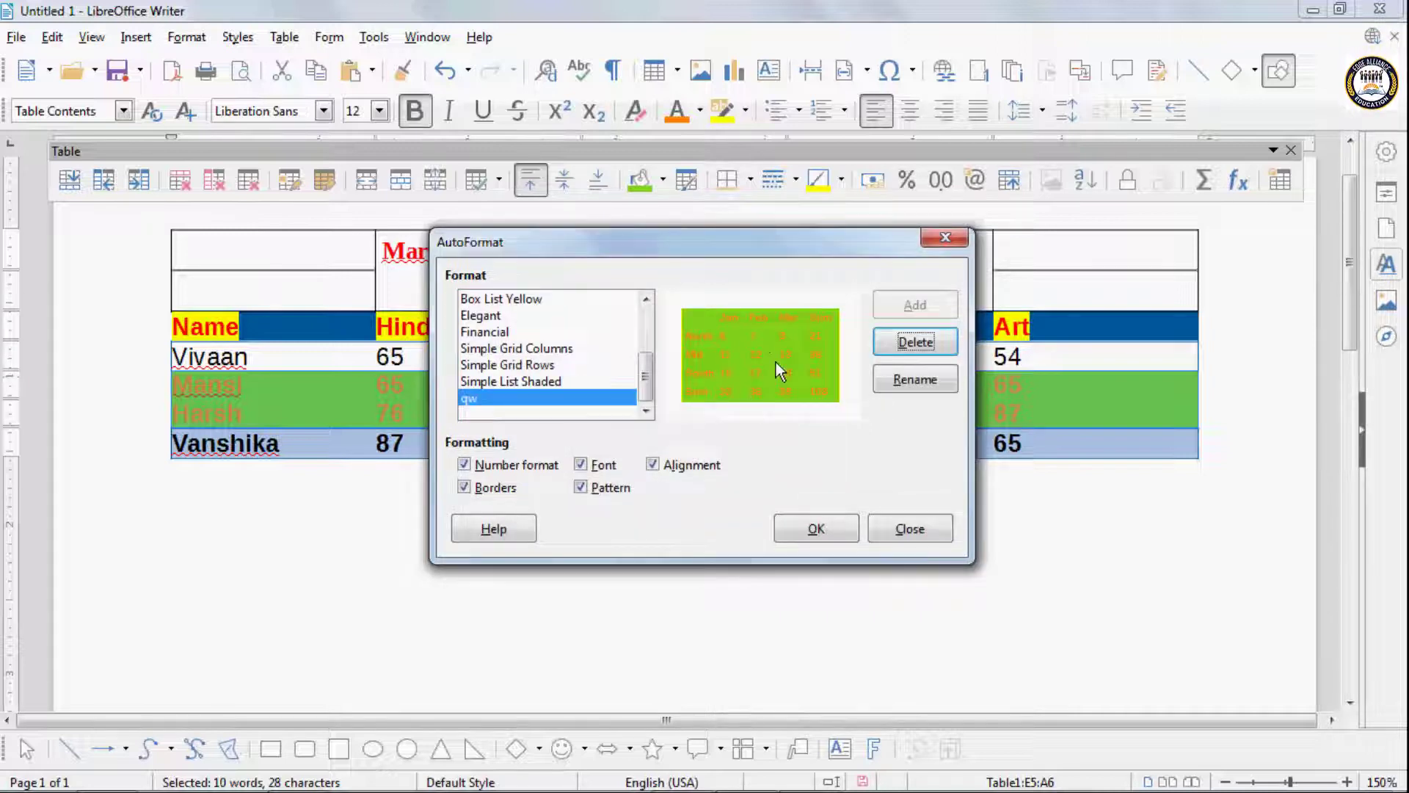
# - Delete the custom qw AutoFormat style from the format list
pyautogui.click(899, 381)
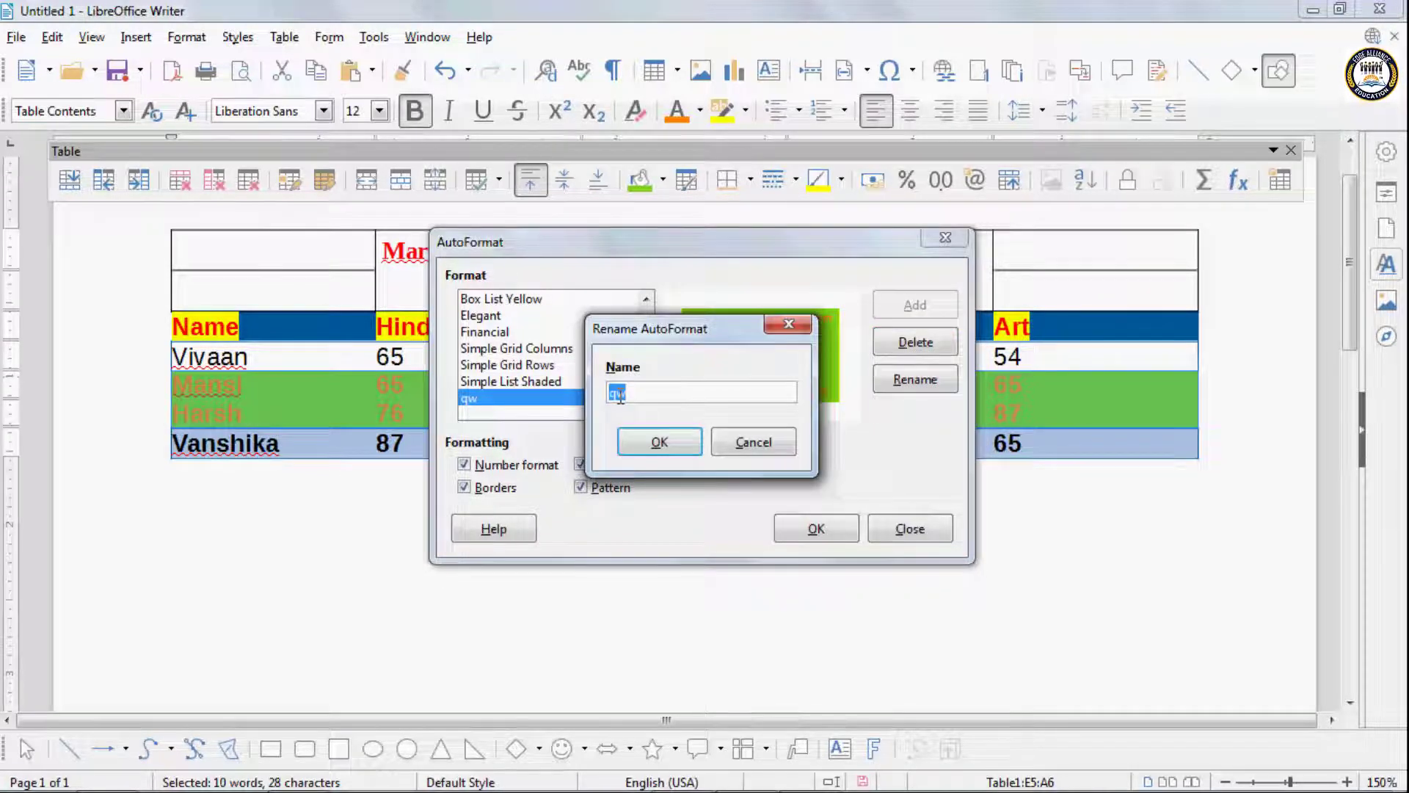
pyautogui.click(751, 442)
pyautogui.click(554, 377)
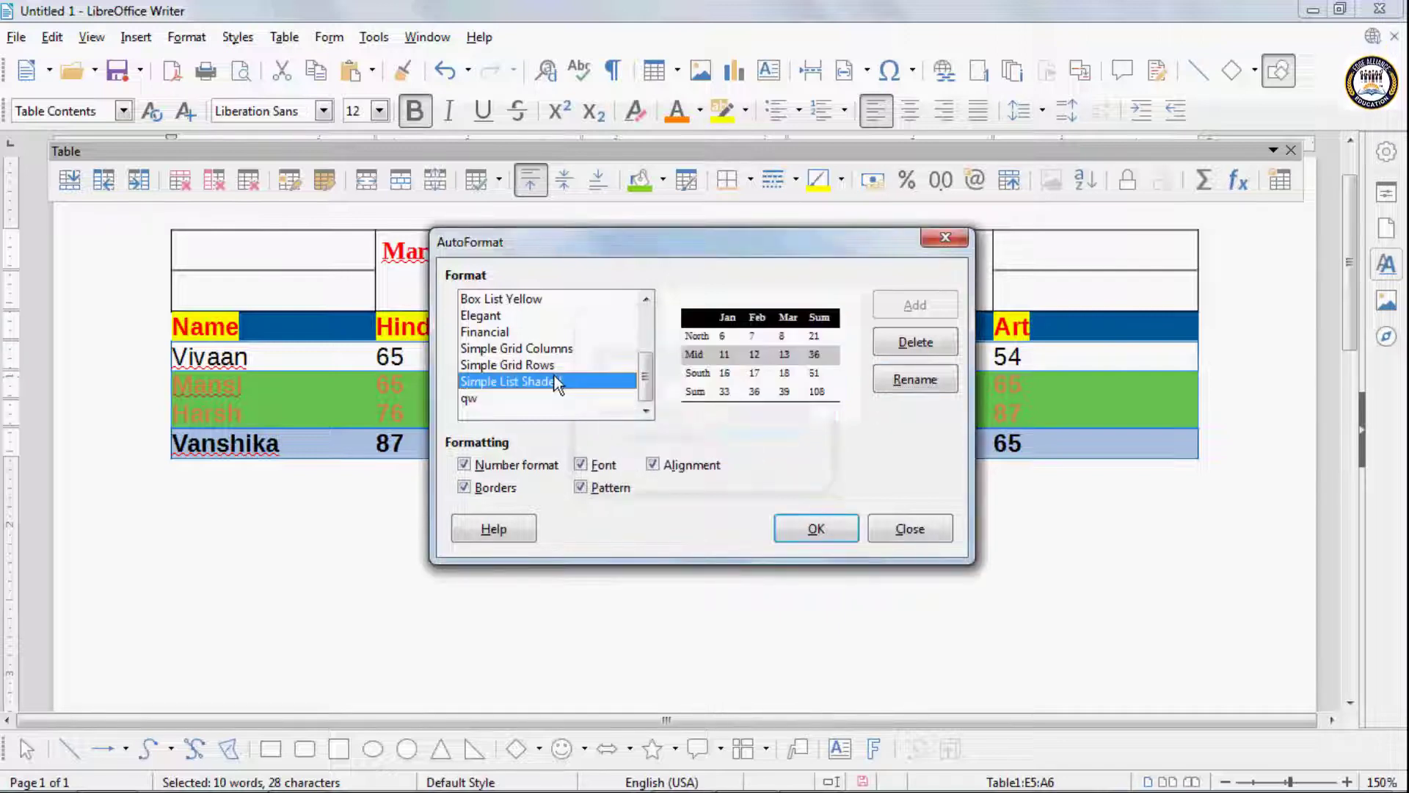
pyautogui.click(469, 400)
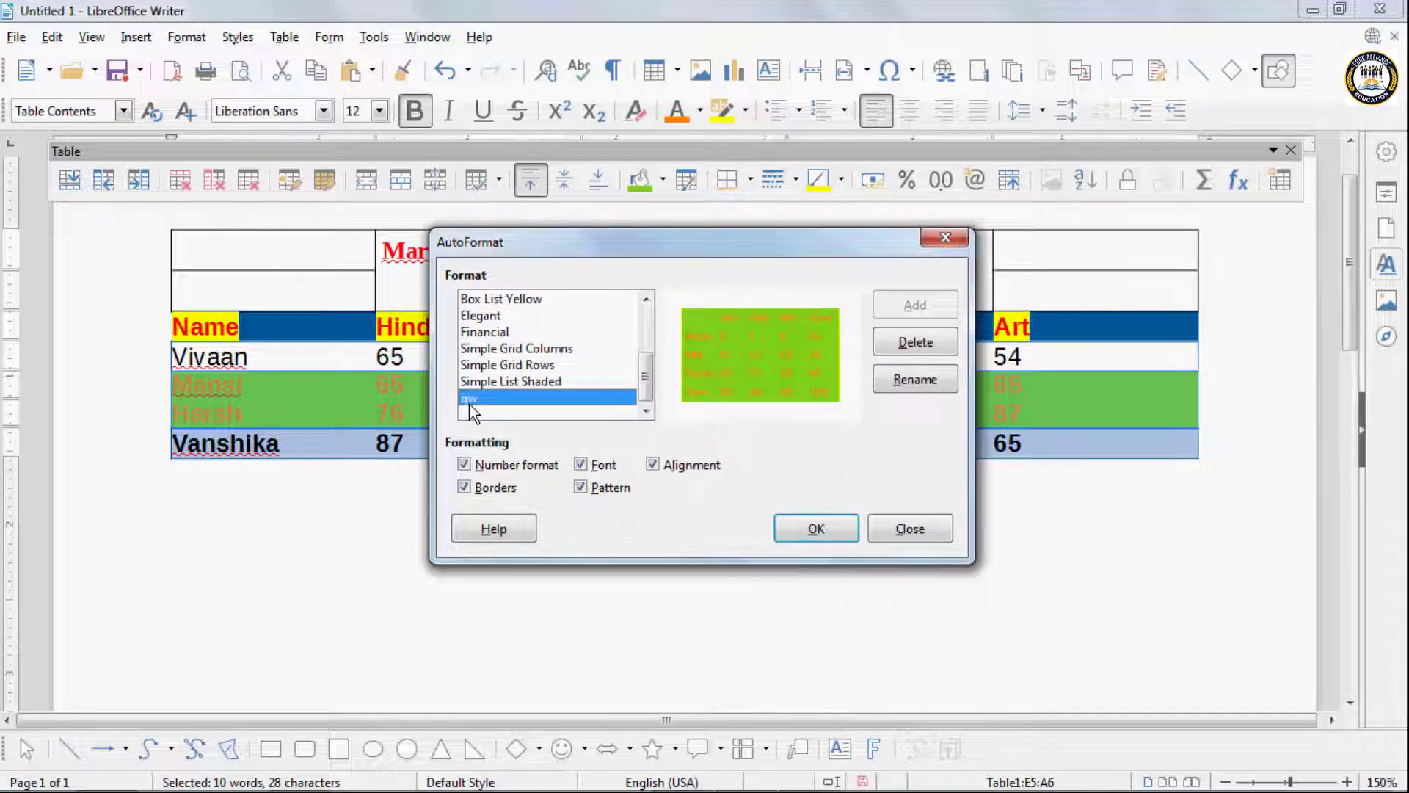
pyautogui.click(917, 343)
pyautogui.click(716, 479)
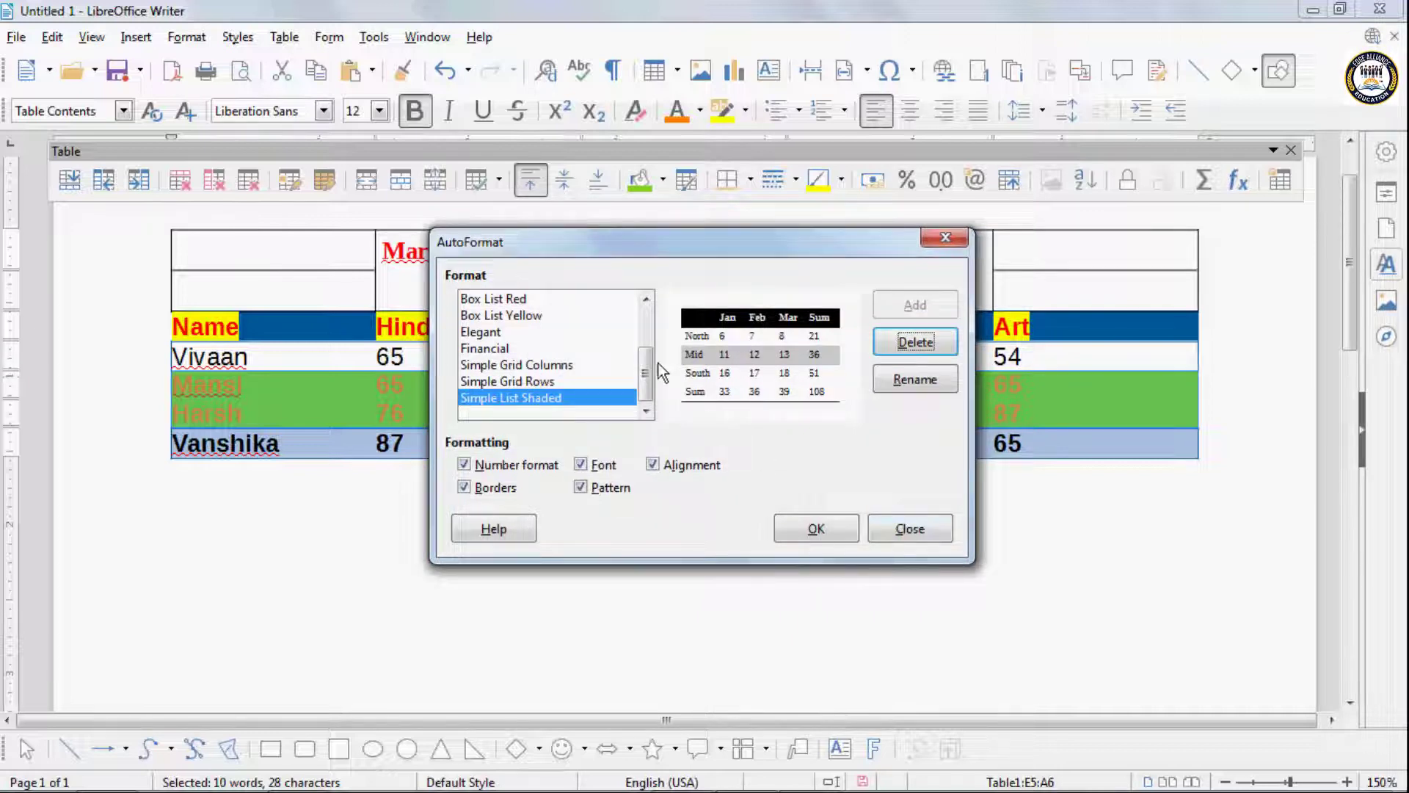
# - Try to apply the Default Style AutoFormat to the two green student rows
pyautogui.scroll(2, 646, 324)
pyautogui.click(531, 300)
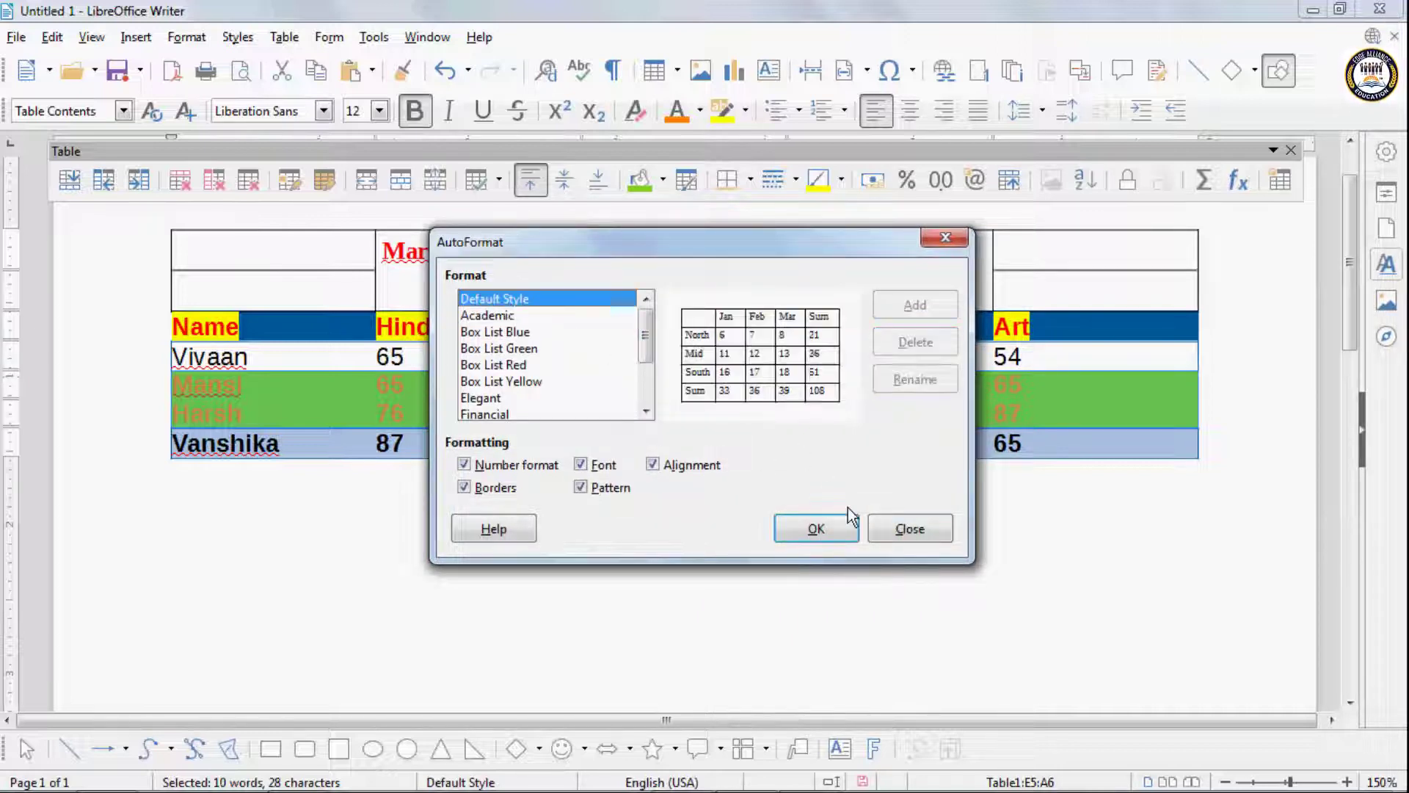
pyautogui.click(835, 526)
# - Apply the Default Style AutoFormat to the header row and all student rows and clear their direct formatting
pyautogui.click(419, 365)
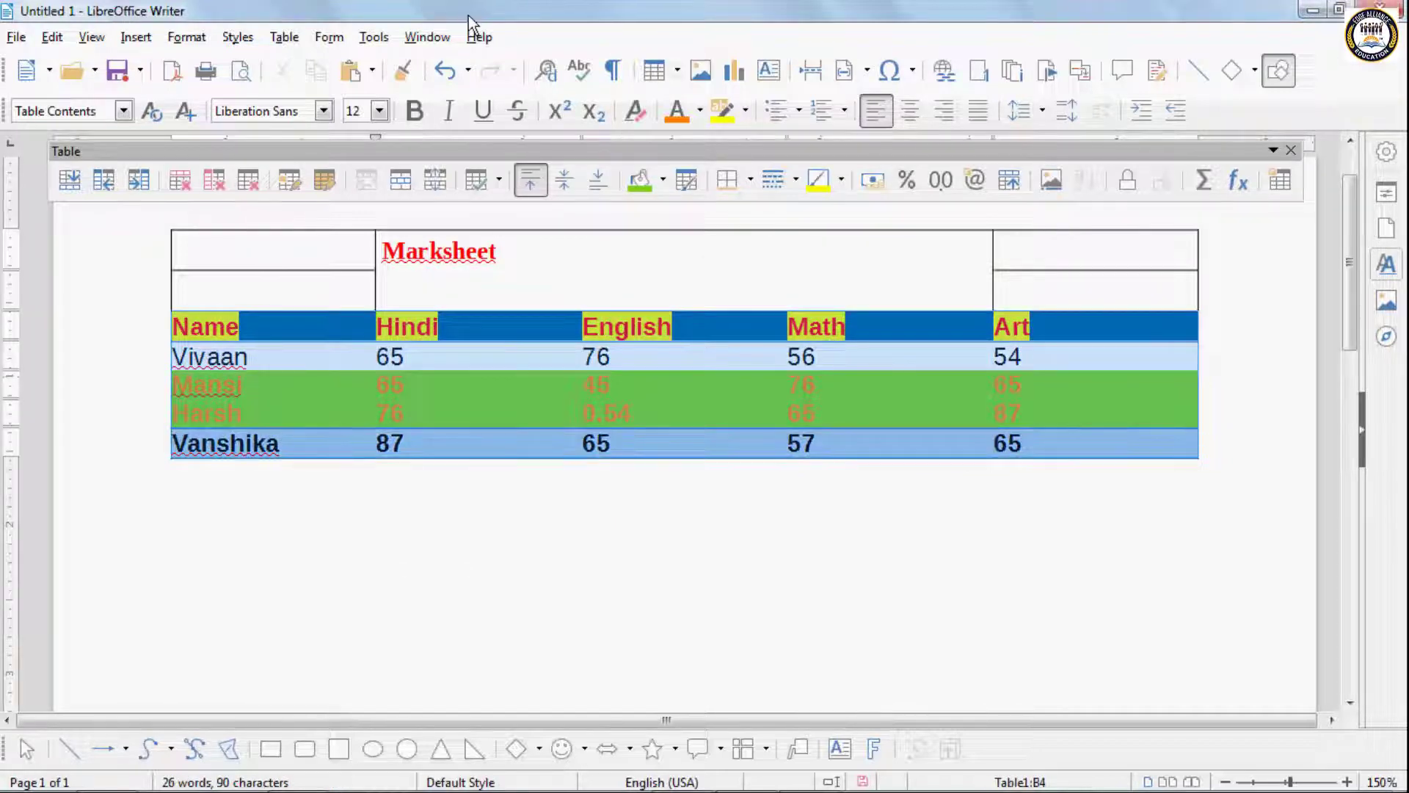
pyautogui.click(284, 37)
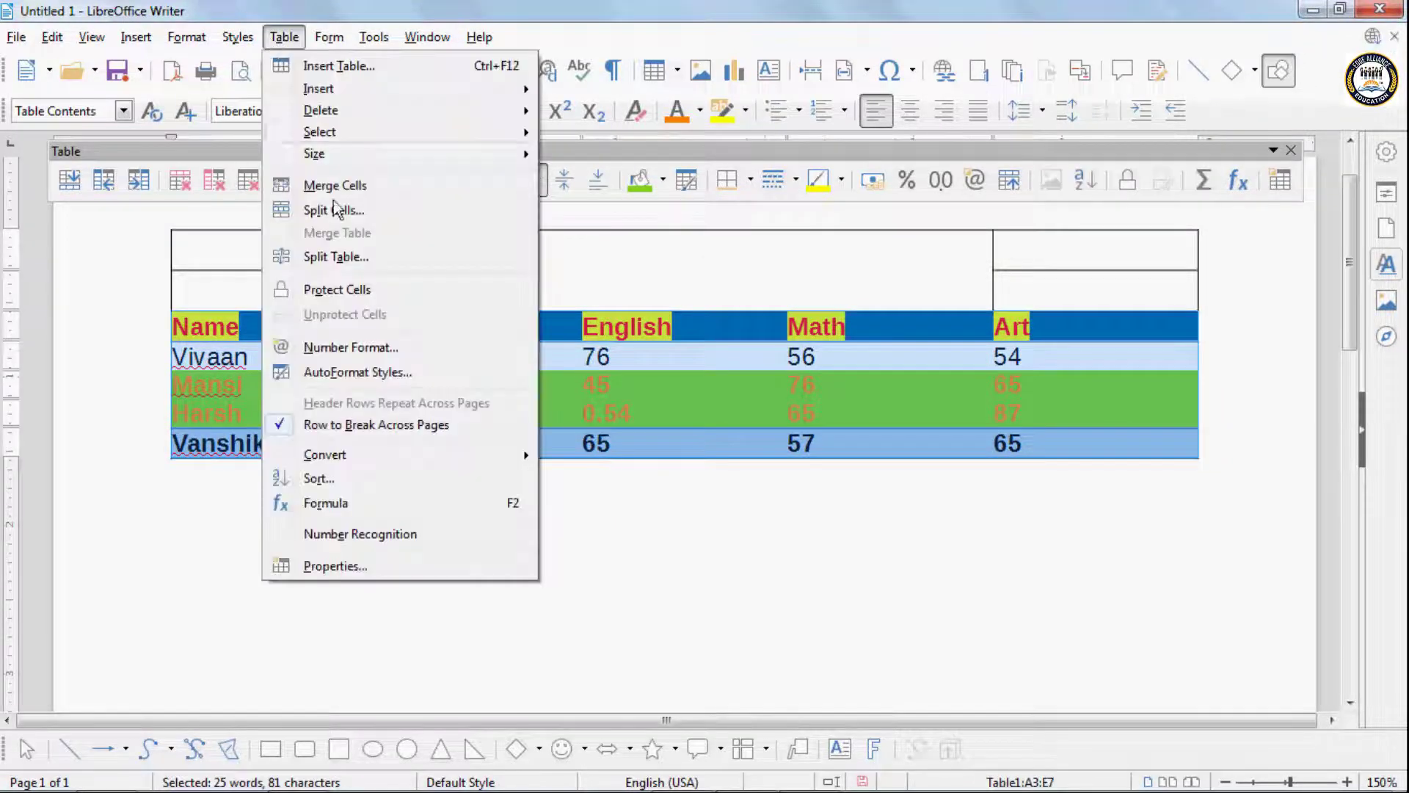
pyautogui.click(327, 371)
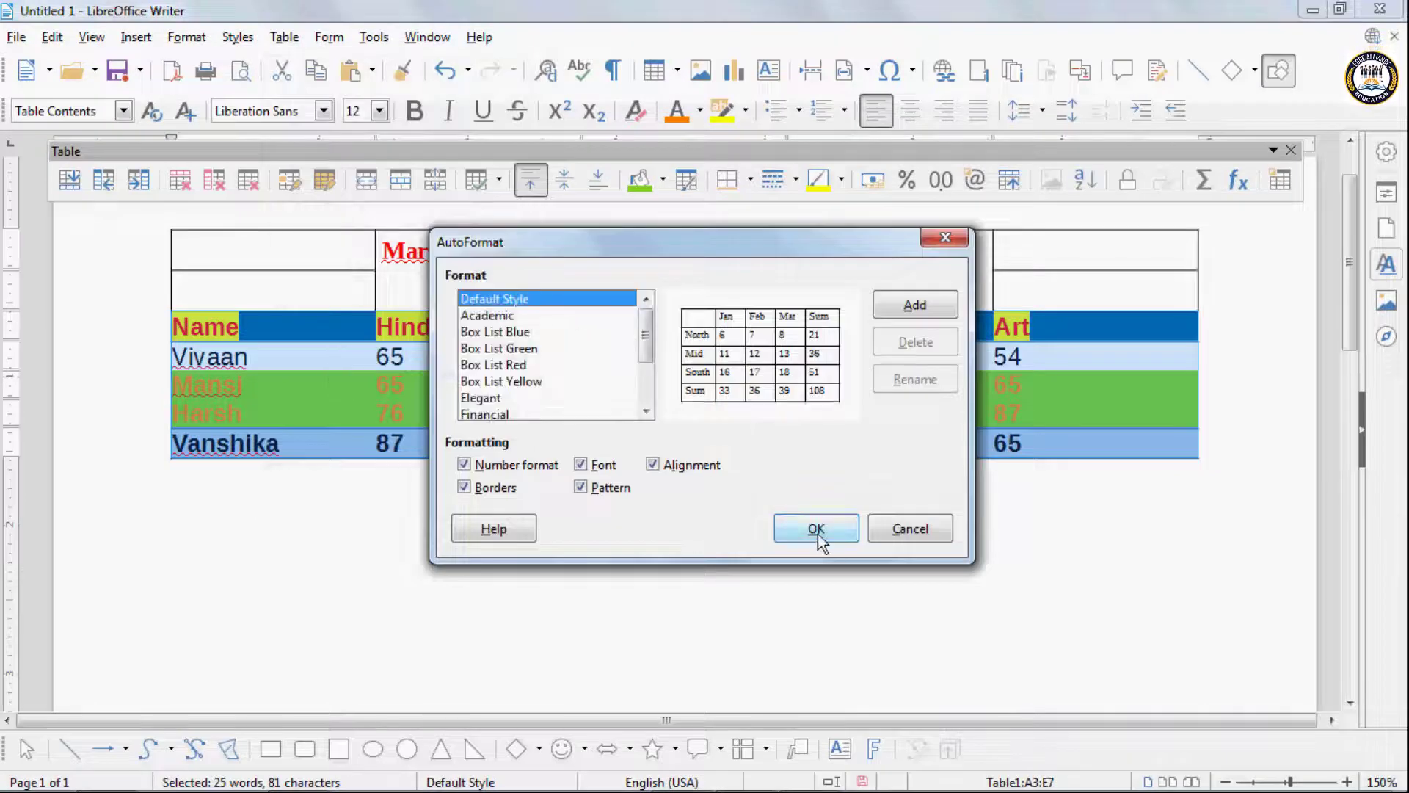
pyautogui.click(817, 529)
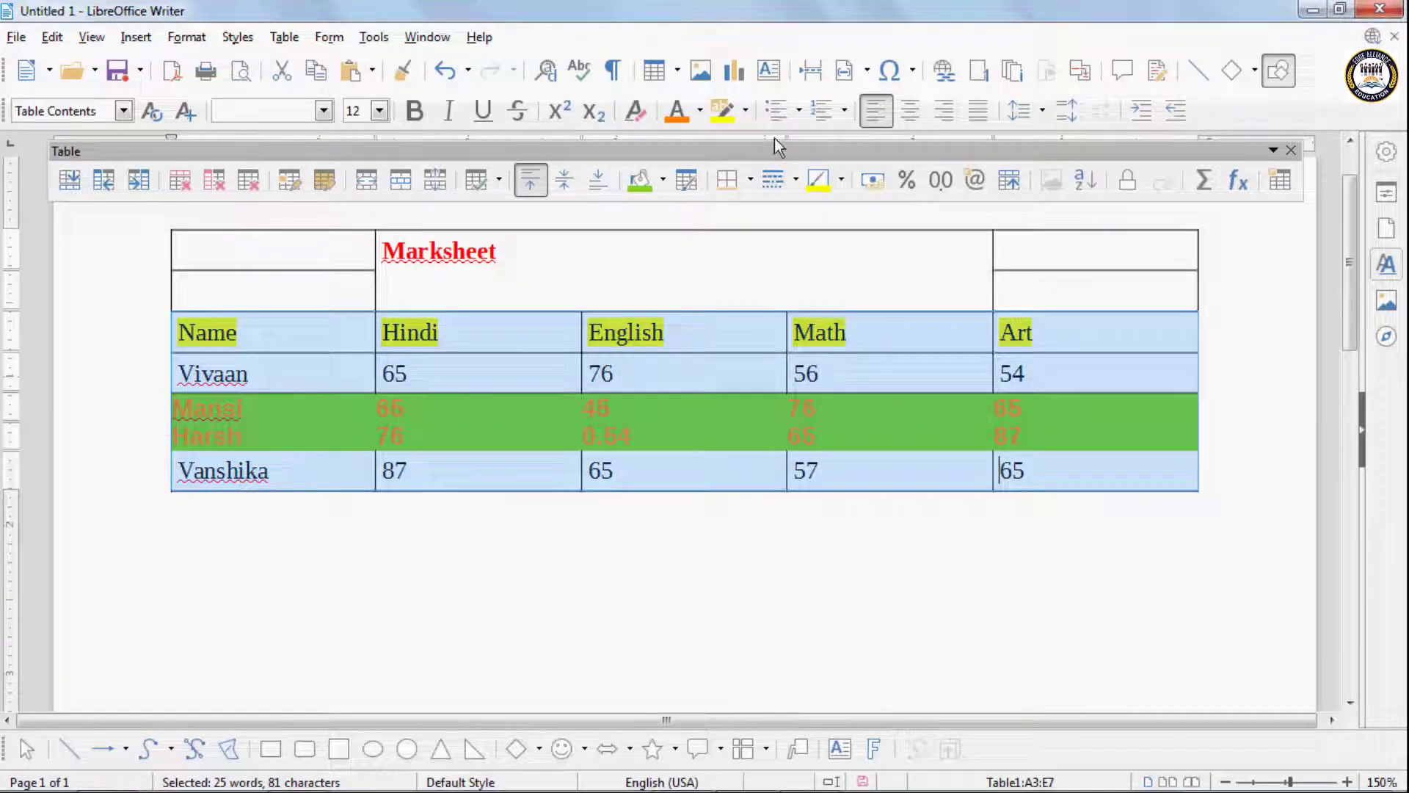
pyautogui.click(635, 114)
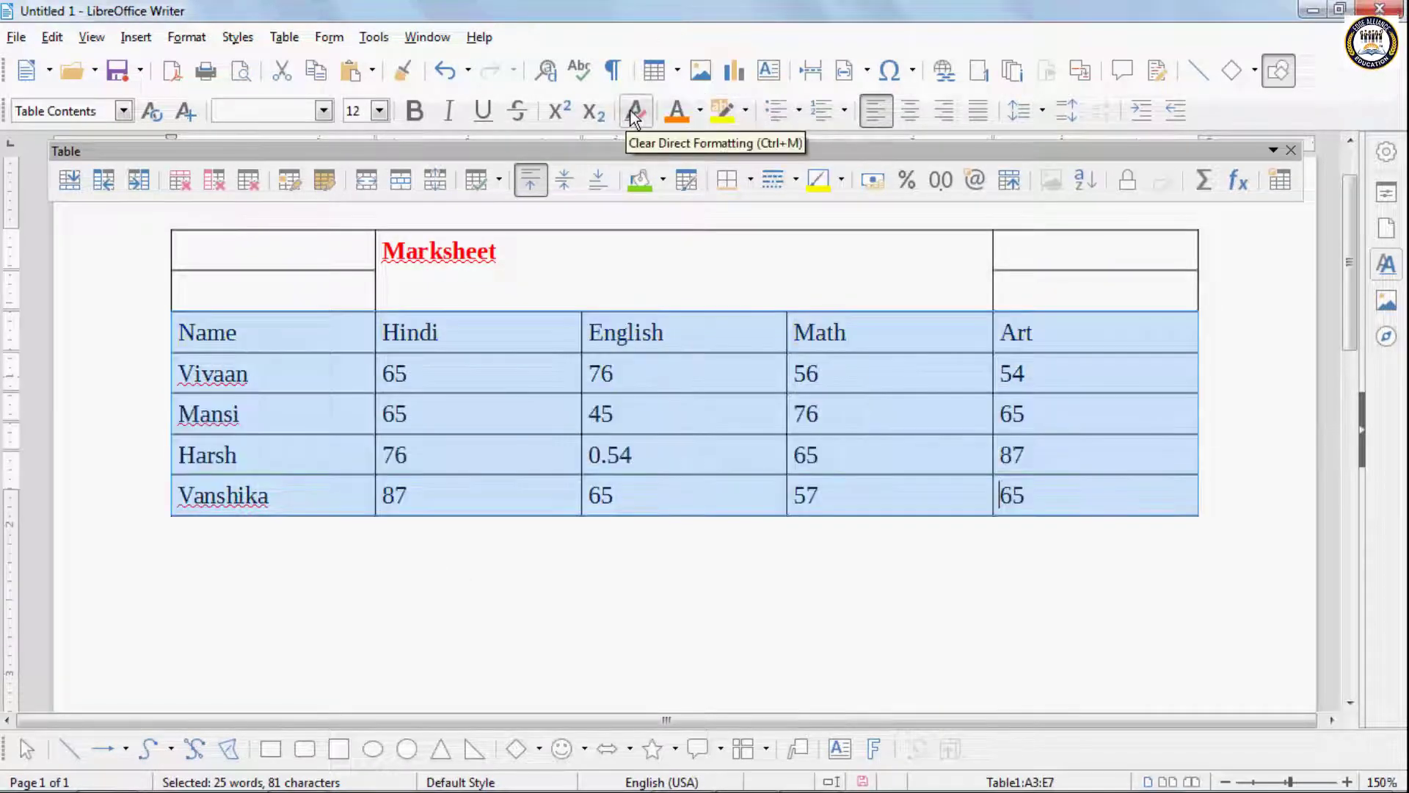
pyautogui.click(323, 411)
pyautogui.click(323, 38)
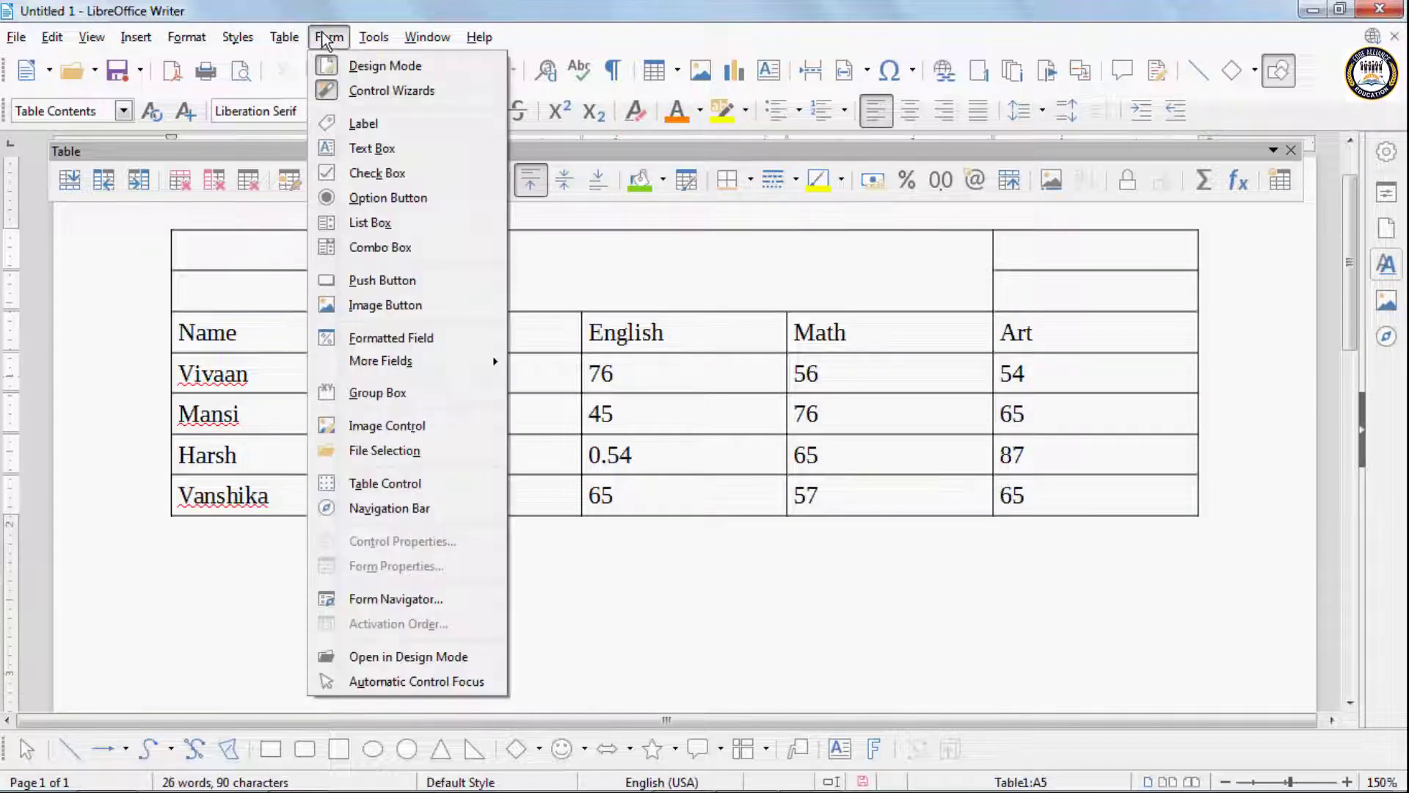
pyautogui.moveTo(293, 38)
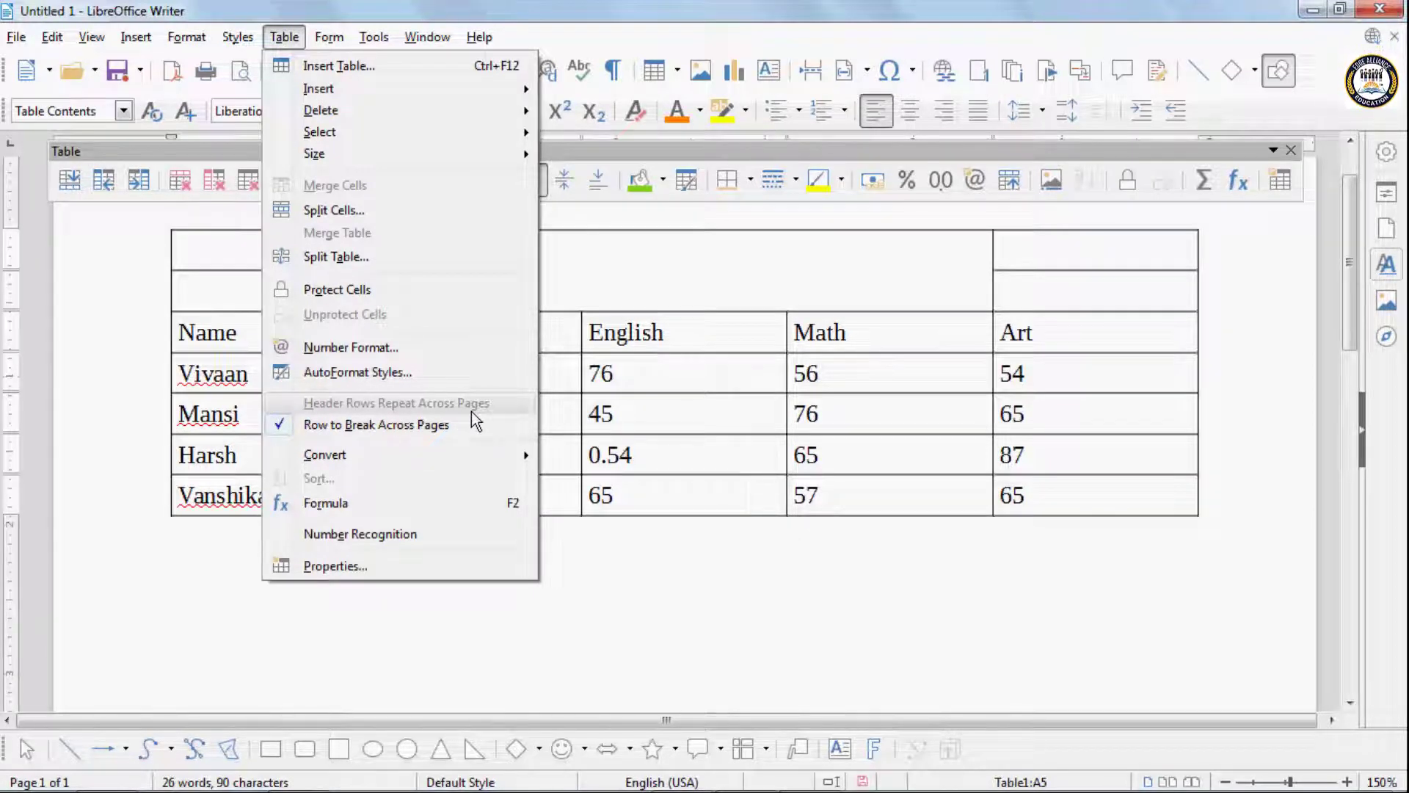
pyautogui.click(765, 470)
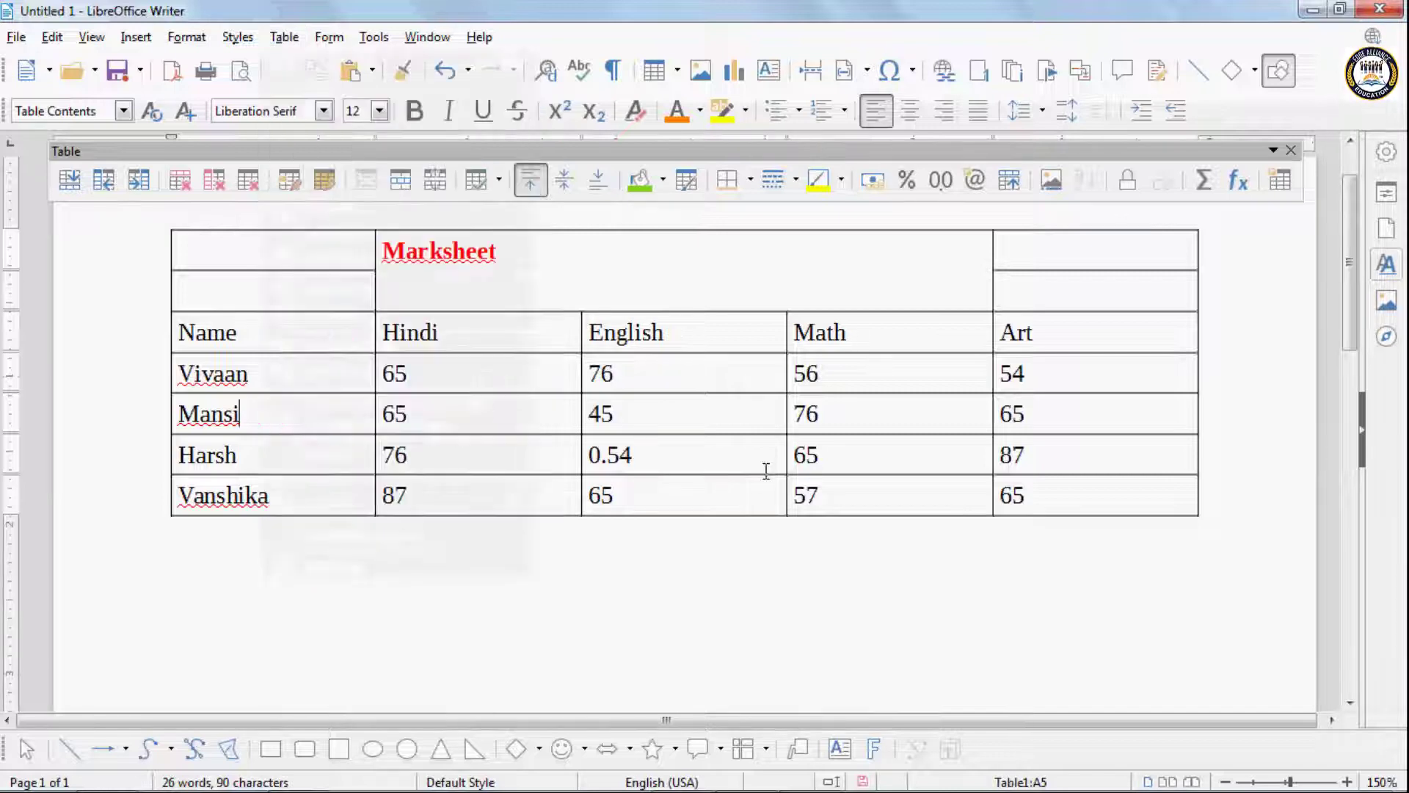
# - Select the entire document content and delete it, including the marks table
pyautogui.click(736, 655)
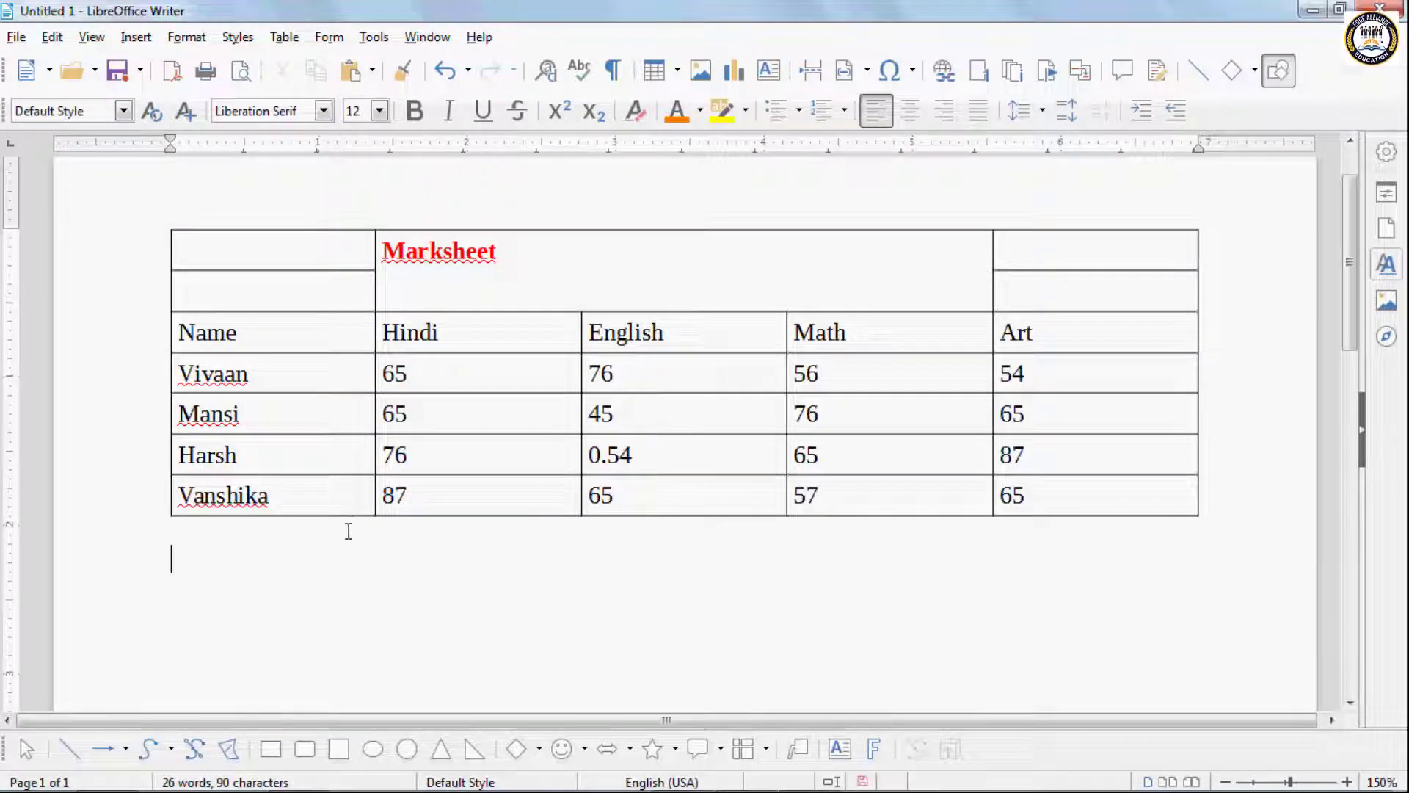
pyautogui.hotkey('ctrl', 'a')
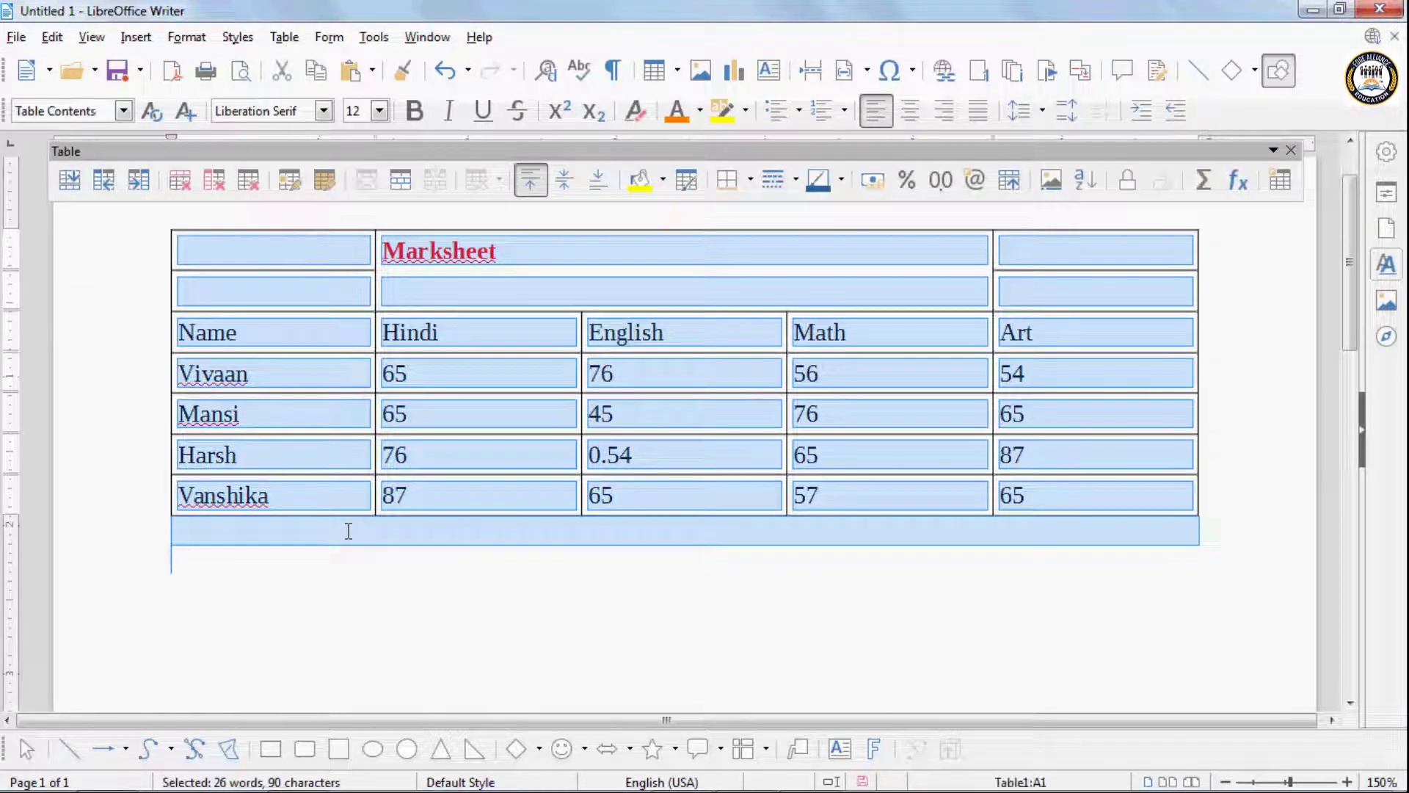
pyautogui.press('Delete')
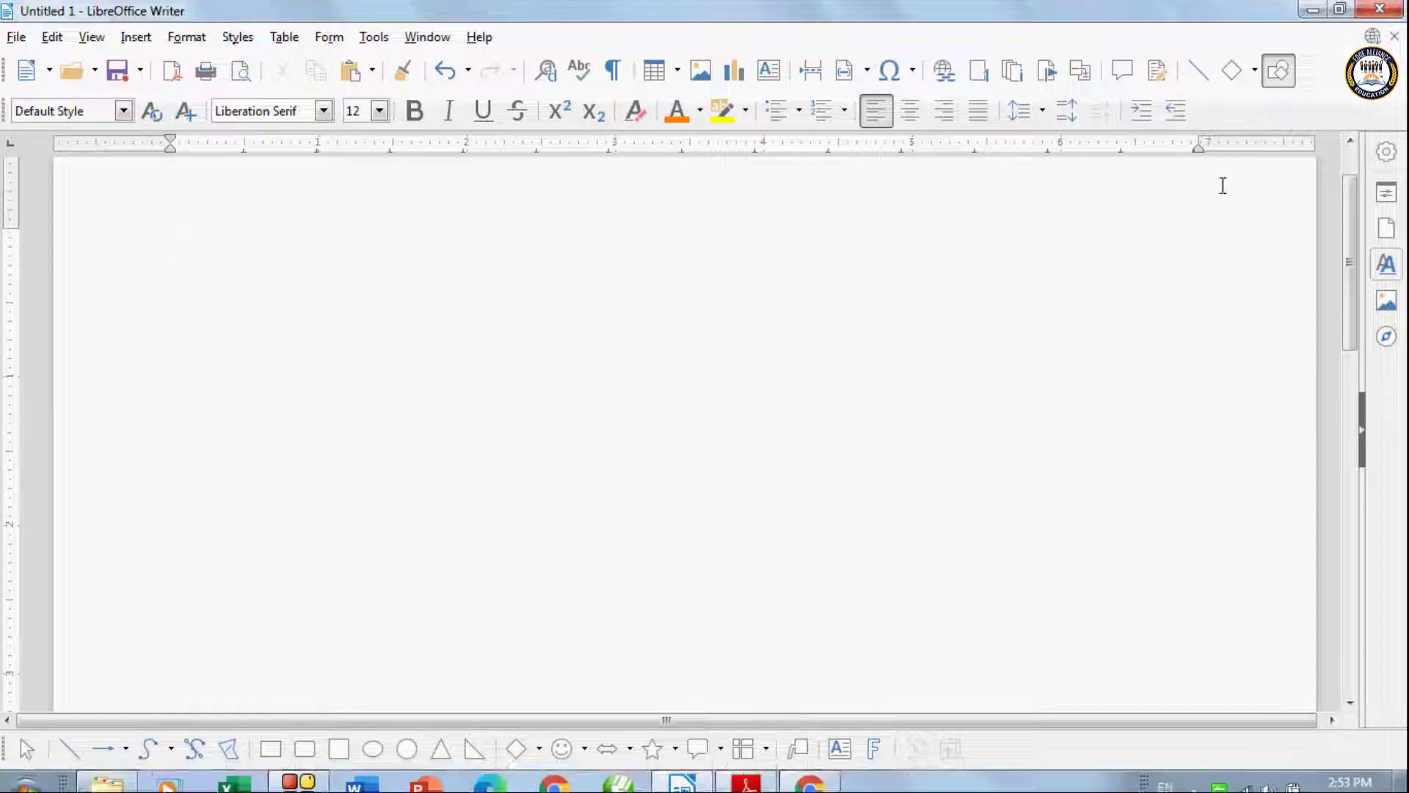
# - Insert a Default Style table with 3 columns and 200 rows into the empty document
pyautogui.click(284, 37)
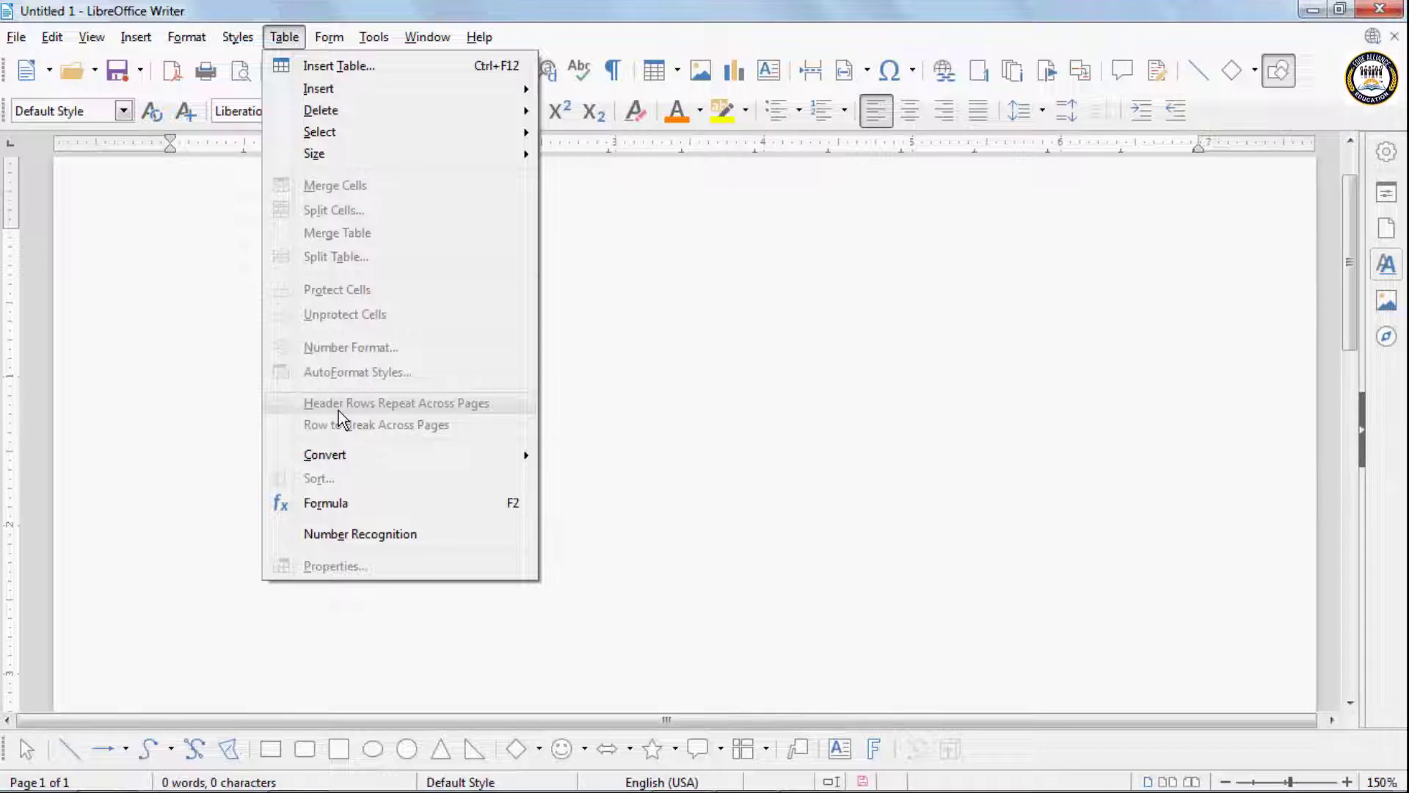
pyautogui.click(317, 65)
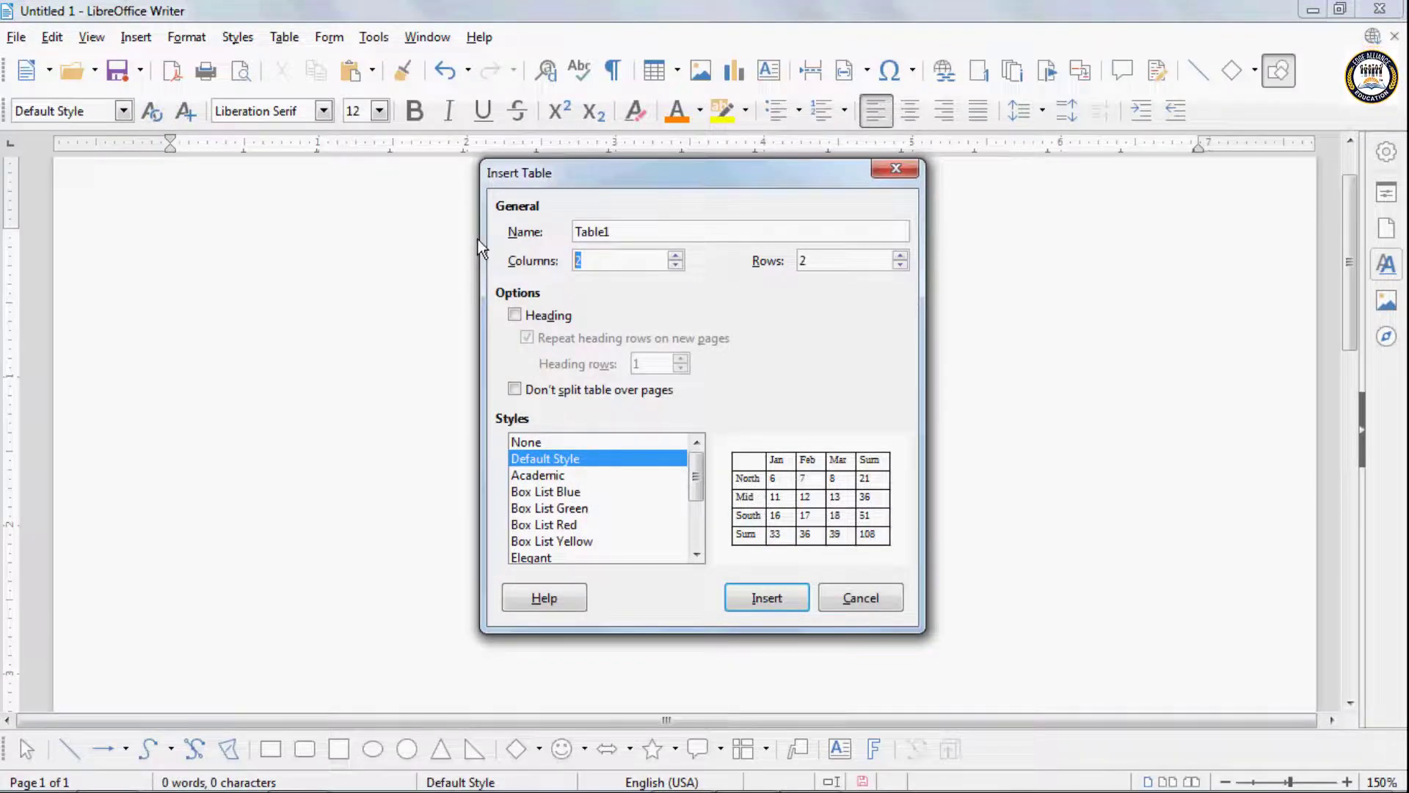
pyautogui.write('3')
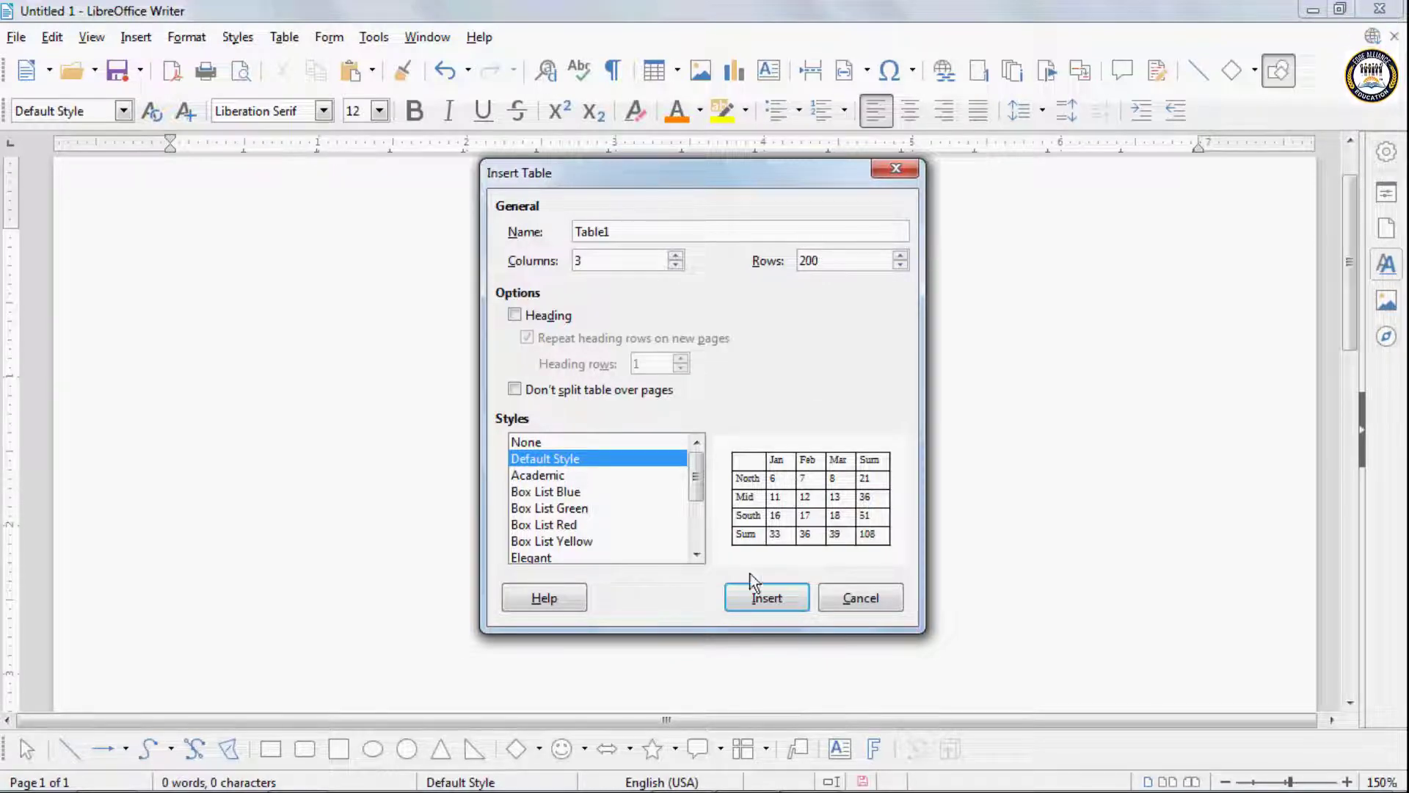
pyautogui.click(756, 594)
pyautogui.scroll(-5, 943, 638)
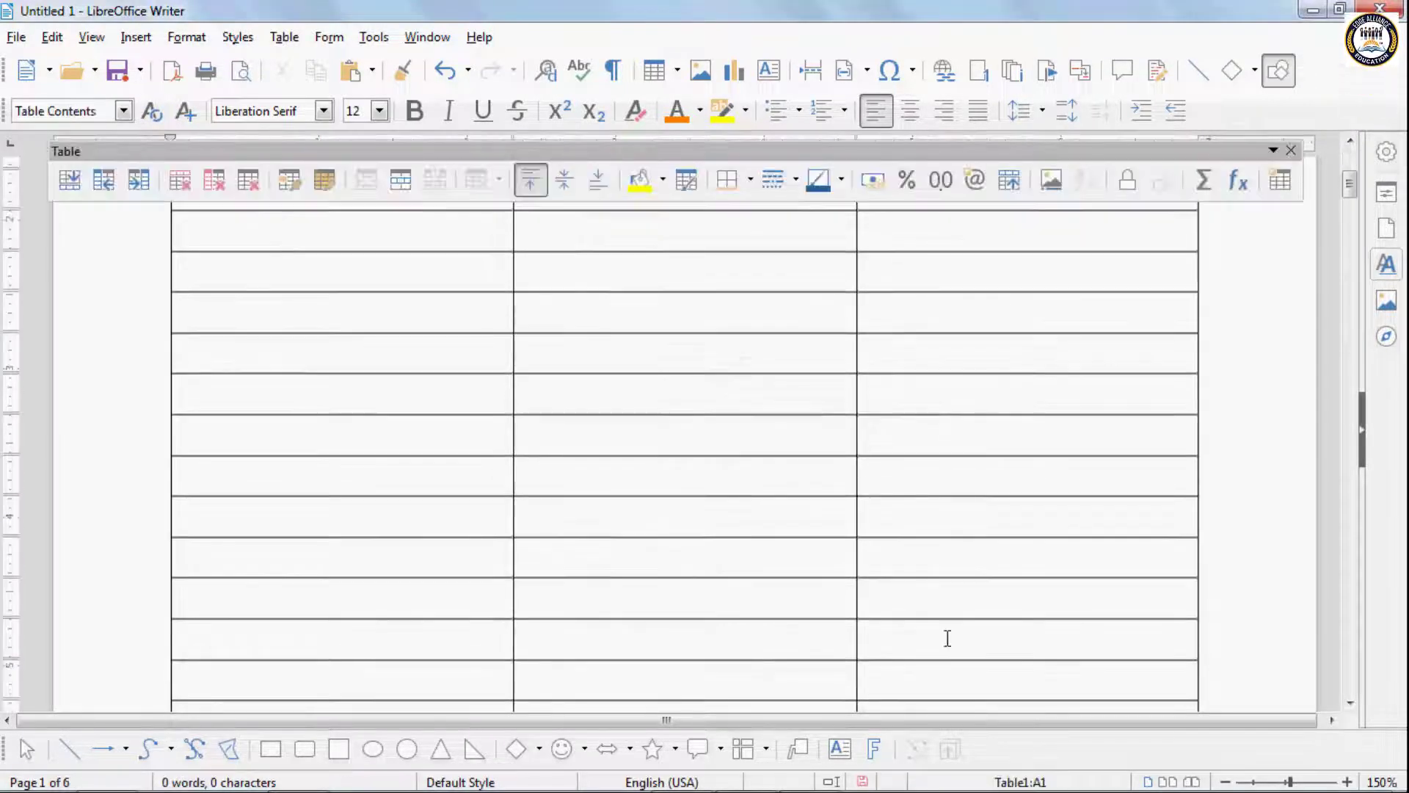
pyautogui.scroll(-10, 953, 689)
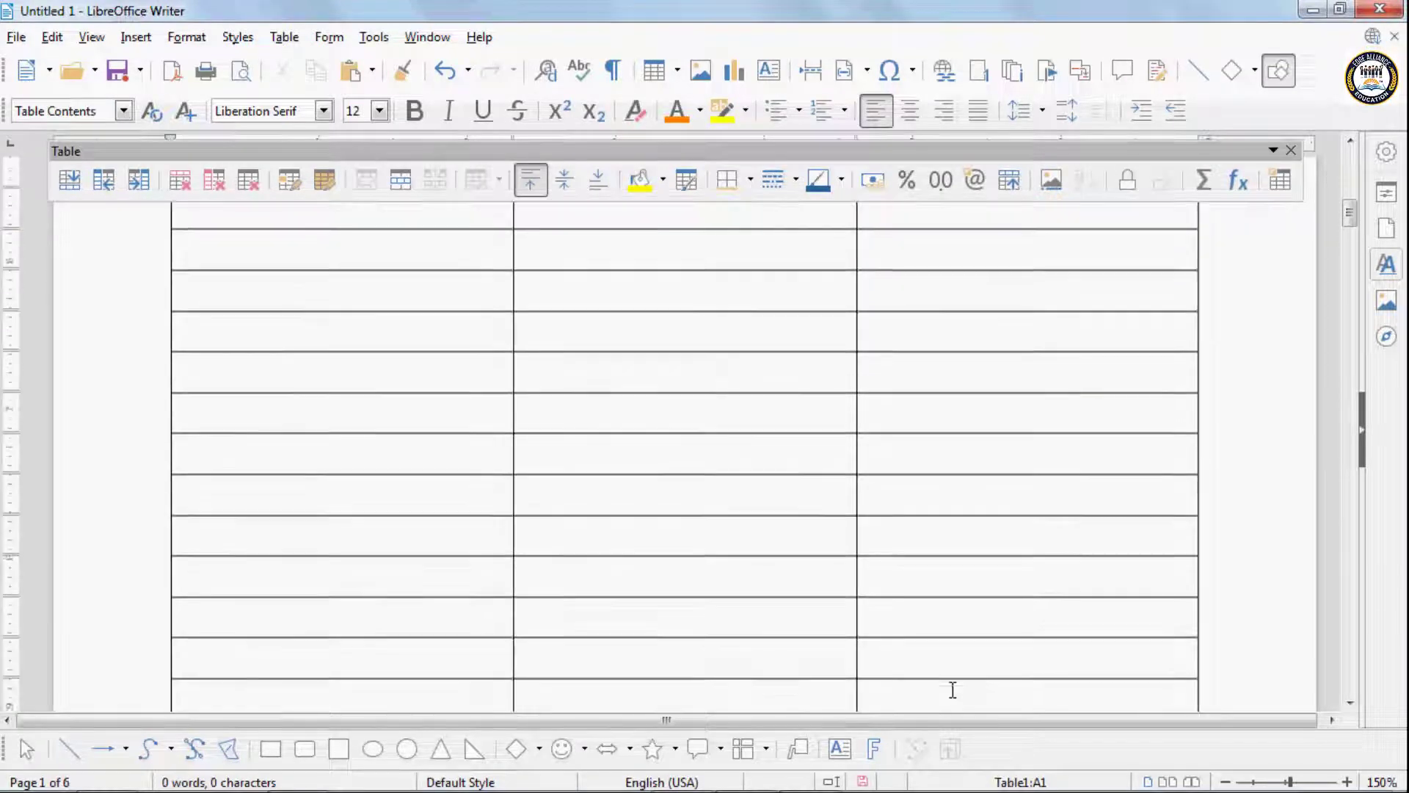
# - Enter the column headings Name, Post and Salary in the table's first row
pyautogui.scroll(3, 953, 690)
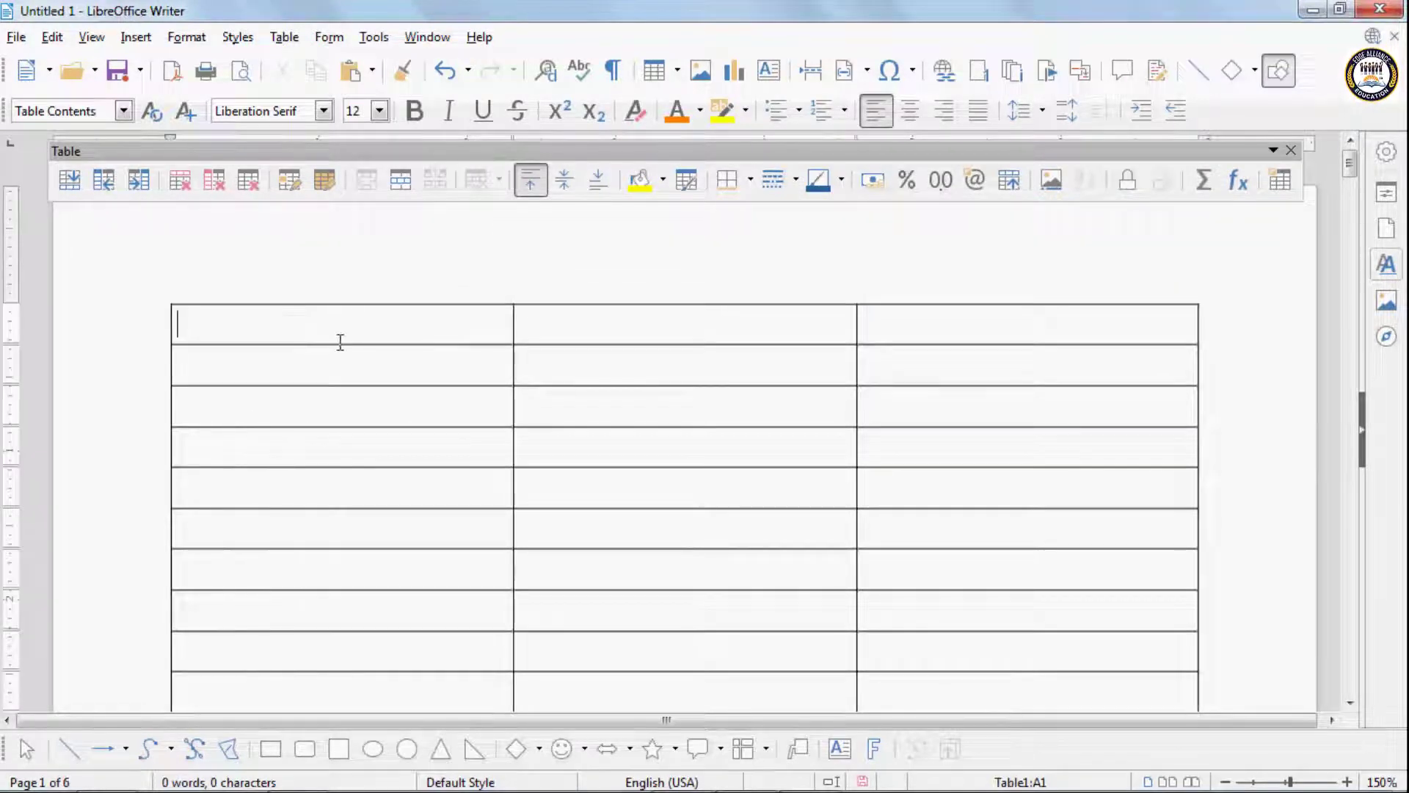
pyautogui.write('Name')
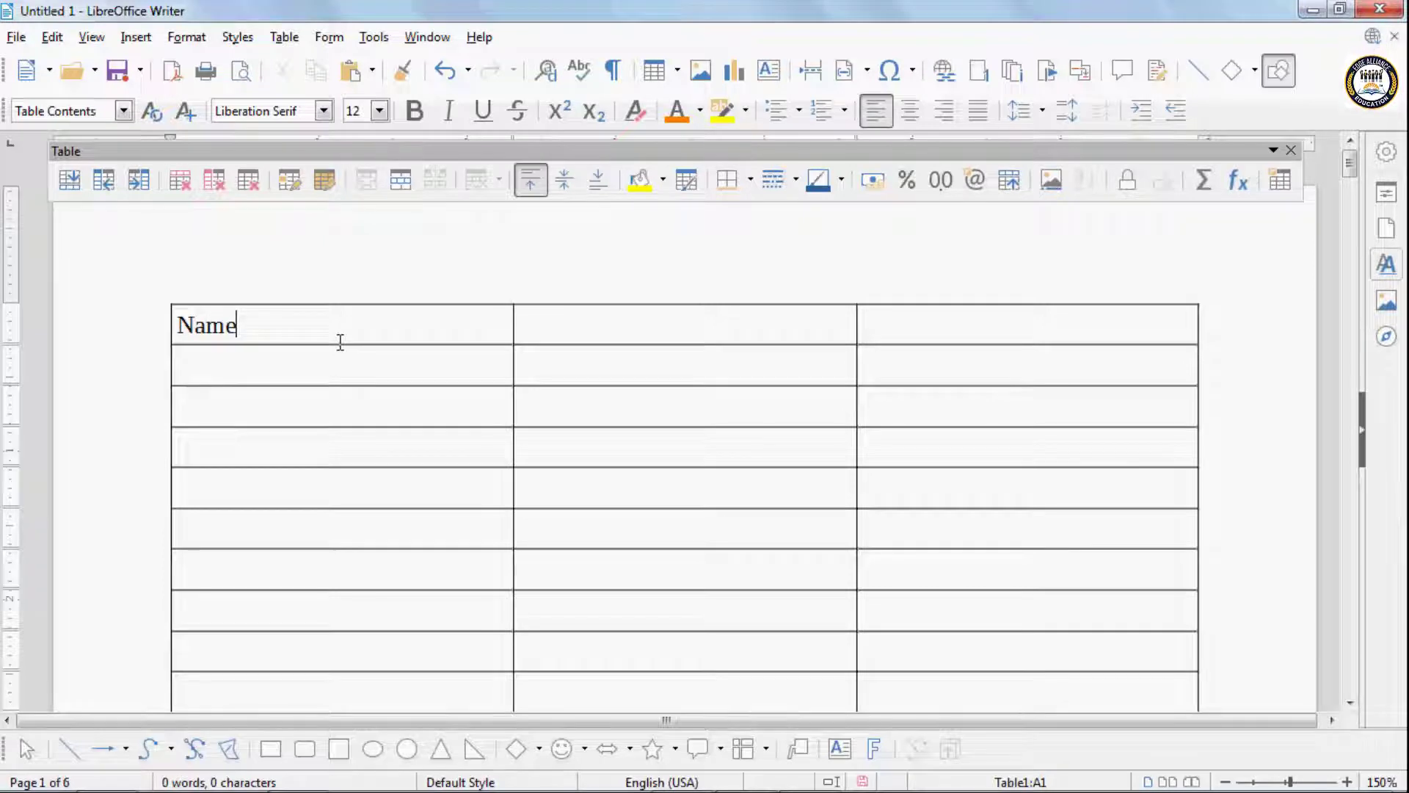
pyautogui.press('Tab')
pyautogui.write('Post')
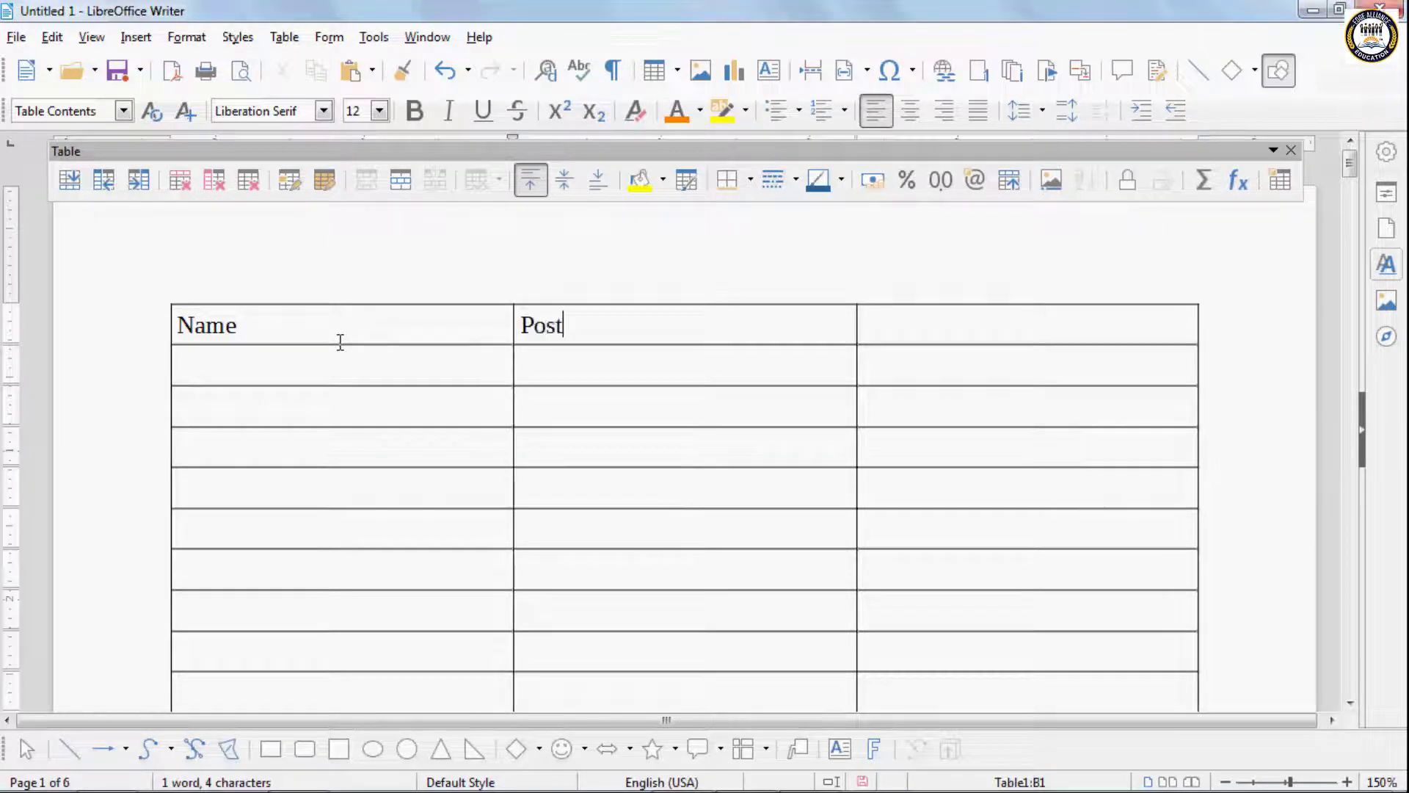
pyautogui.press('Tab')
pyautogui.write('Saa')
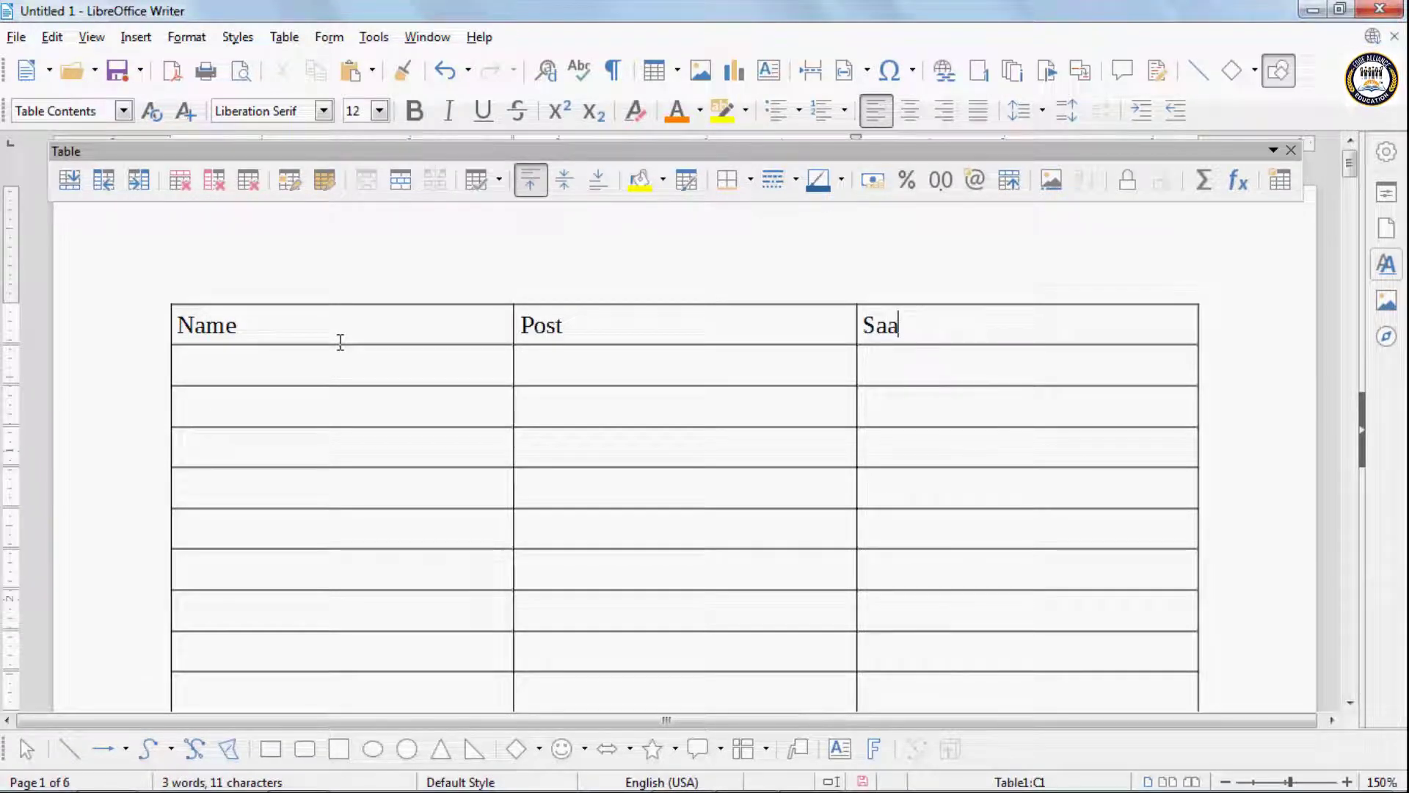
pyautogui.press('BackSpace')
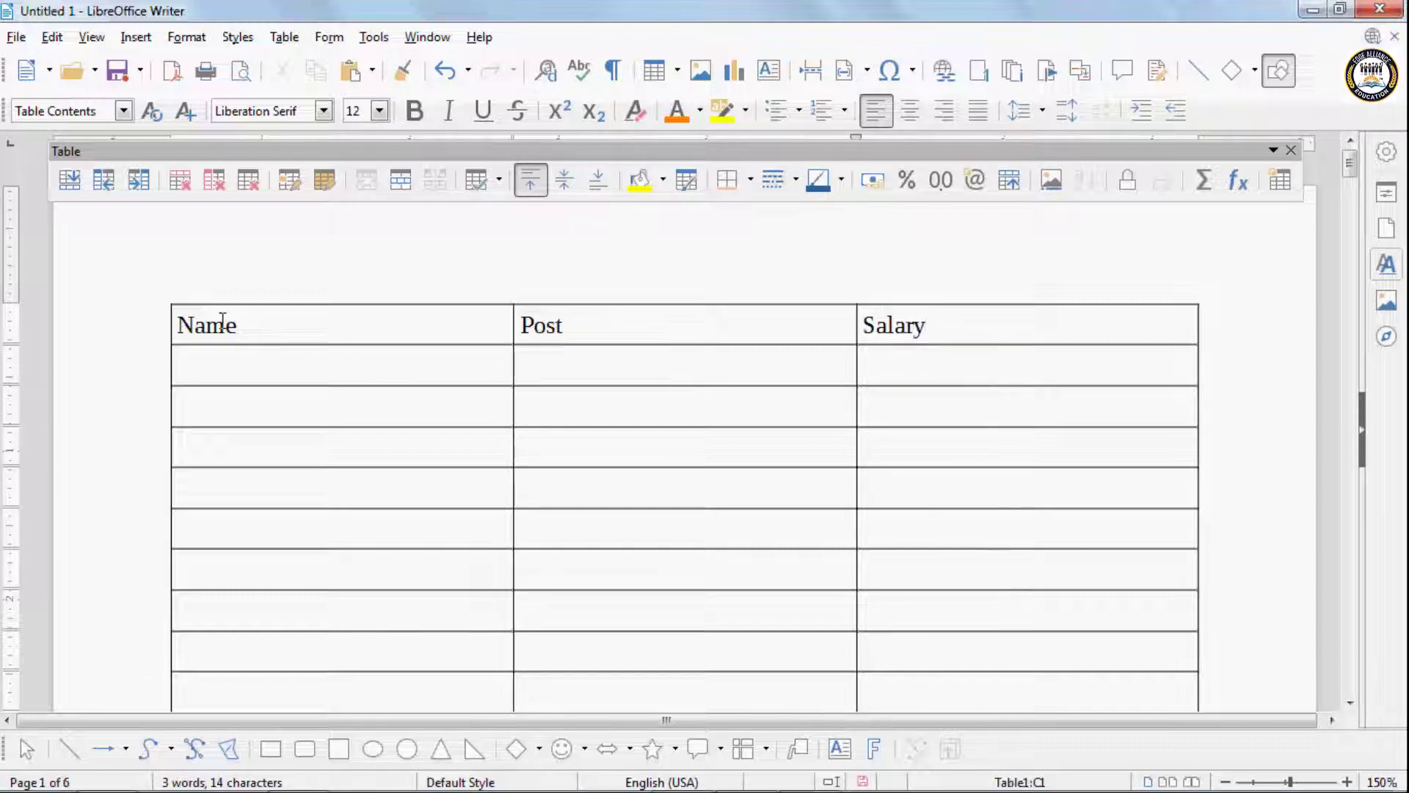
# - Turn on header row repetition across pages for the table and check the tops of the following pages
pyautogui.scroll(-5, 623, 331)
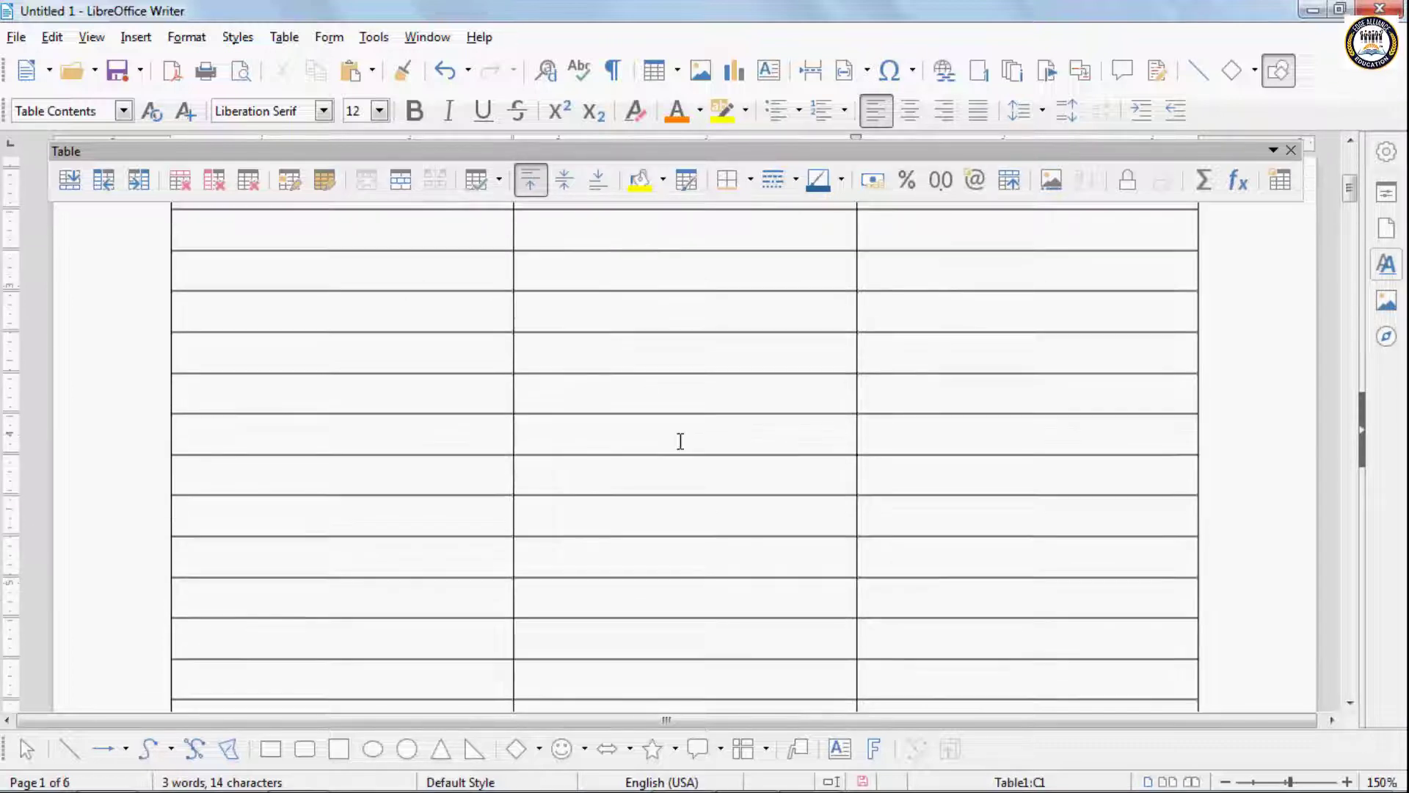
pyautogui.scroll(-6, 727, 477)
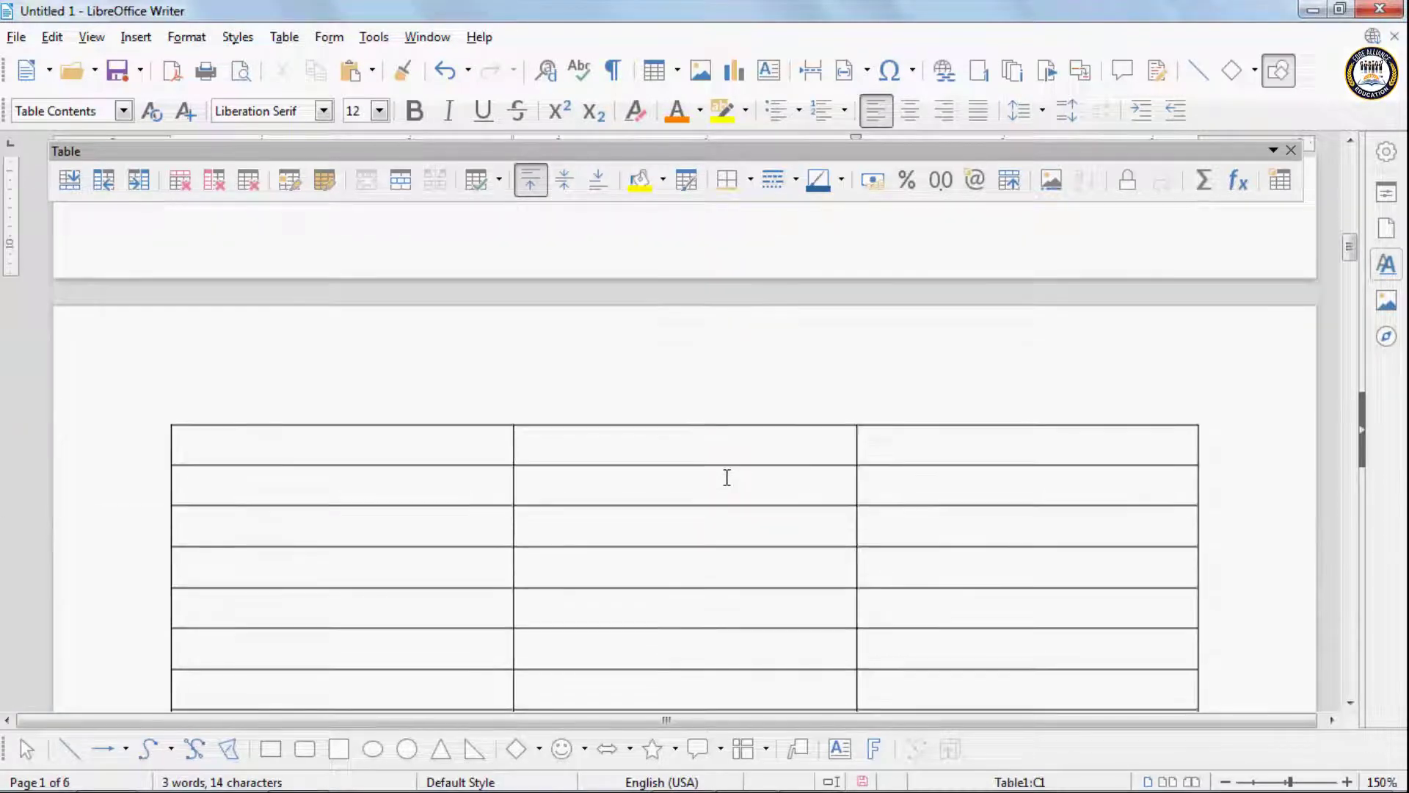
pyautogui.scroll(10, 726, 477)
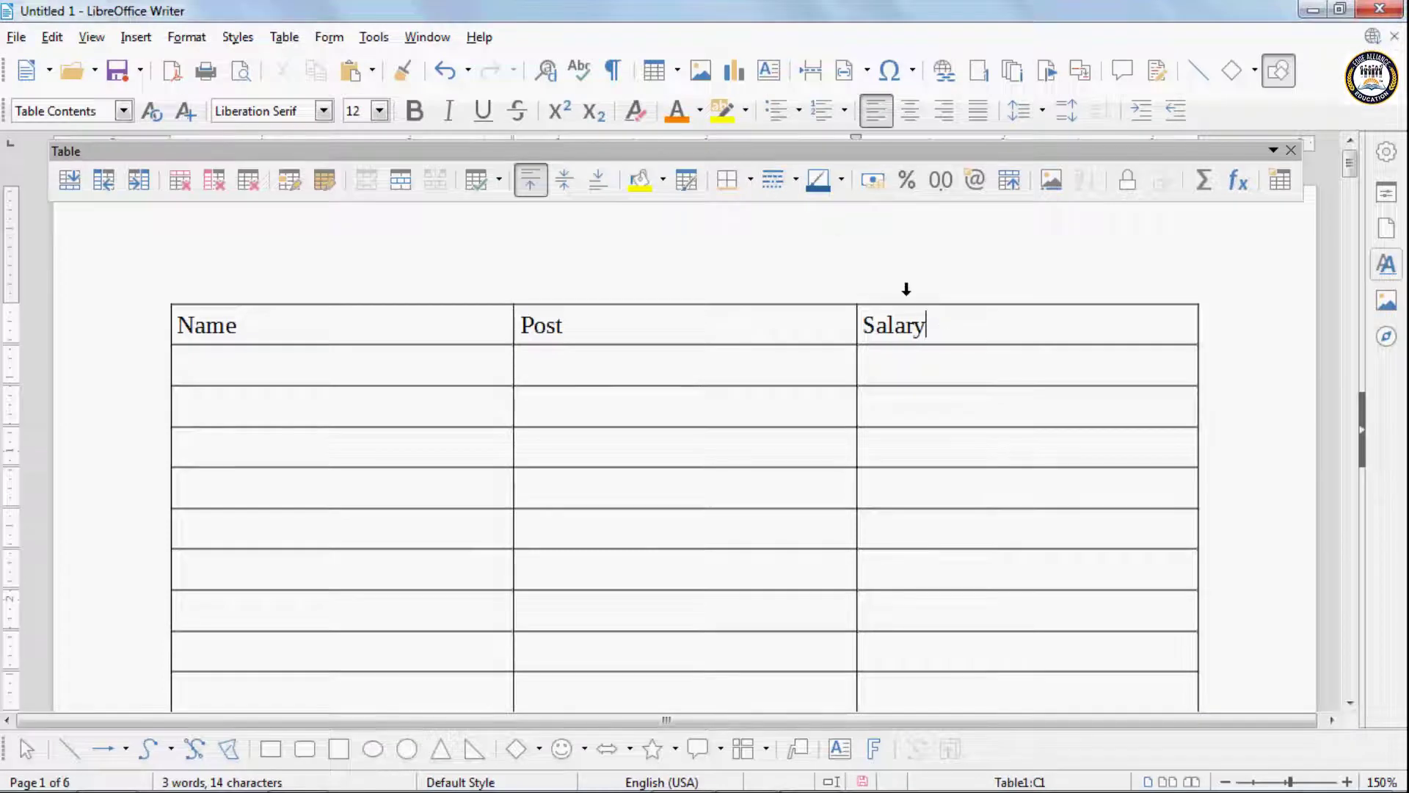
pyautogui.click(288, 37)
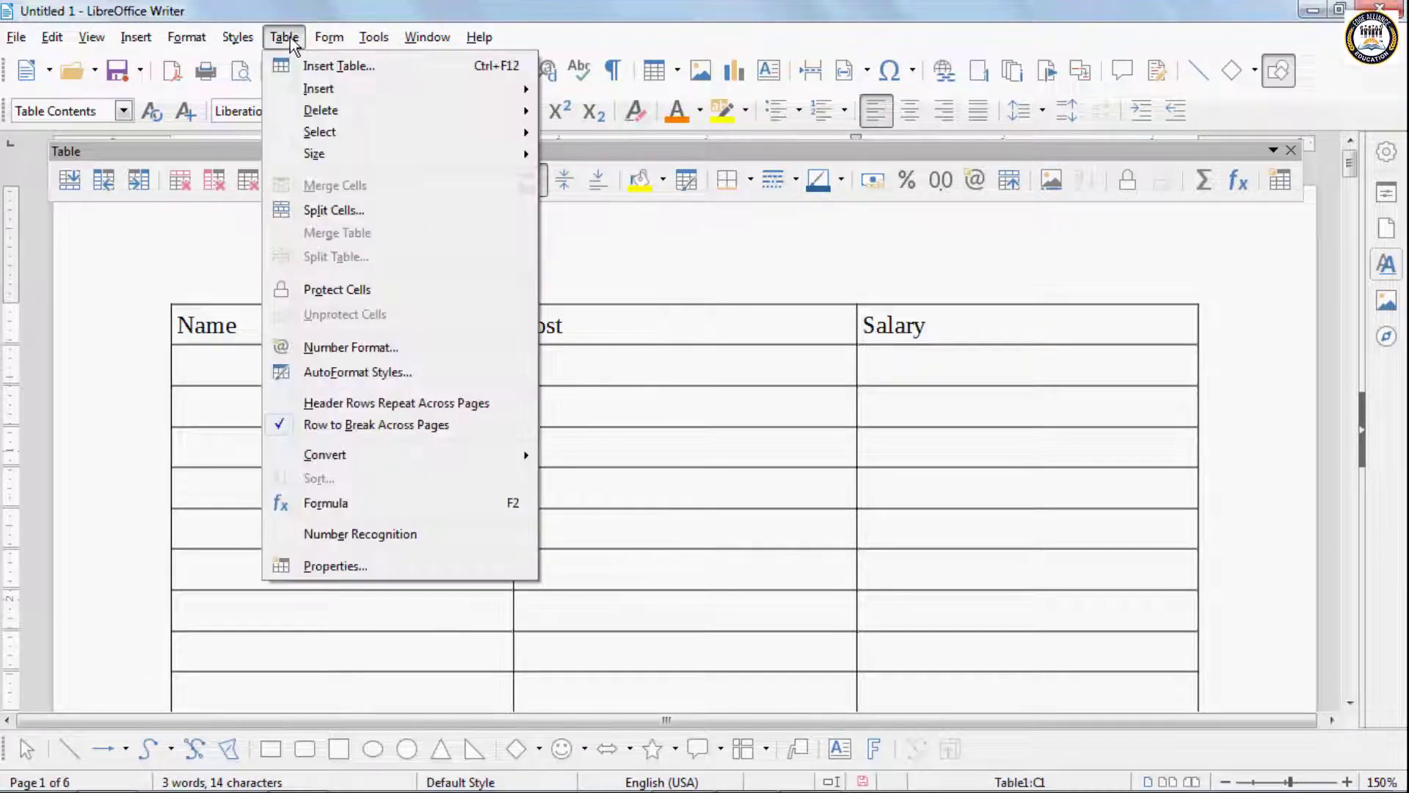
pyautogui.click(412, 403)
pyautogui.scroll(-3, 872, 465)
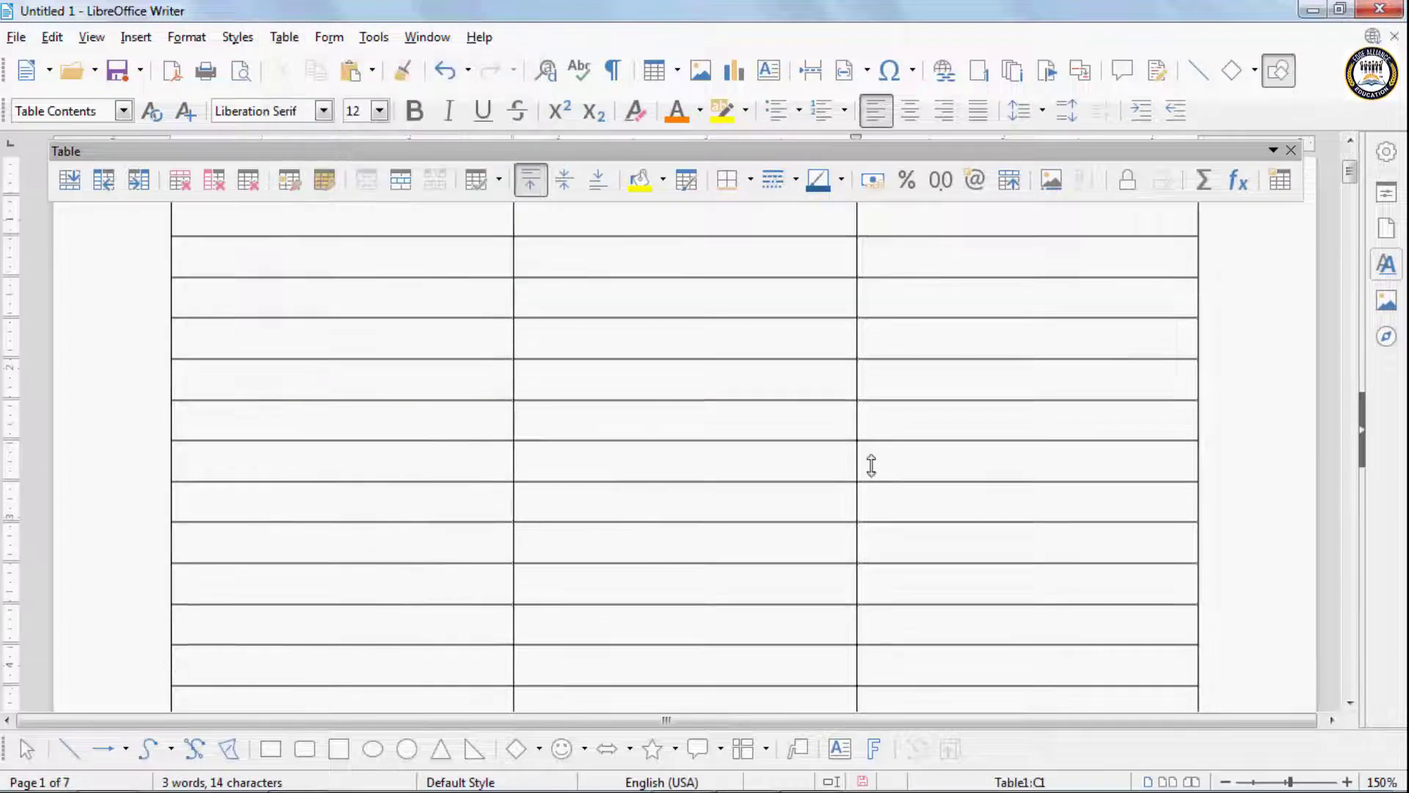
pyautogui.scroll(-8, 872, 465)
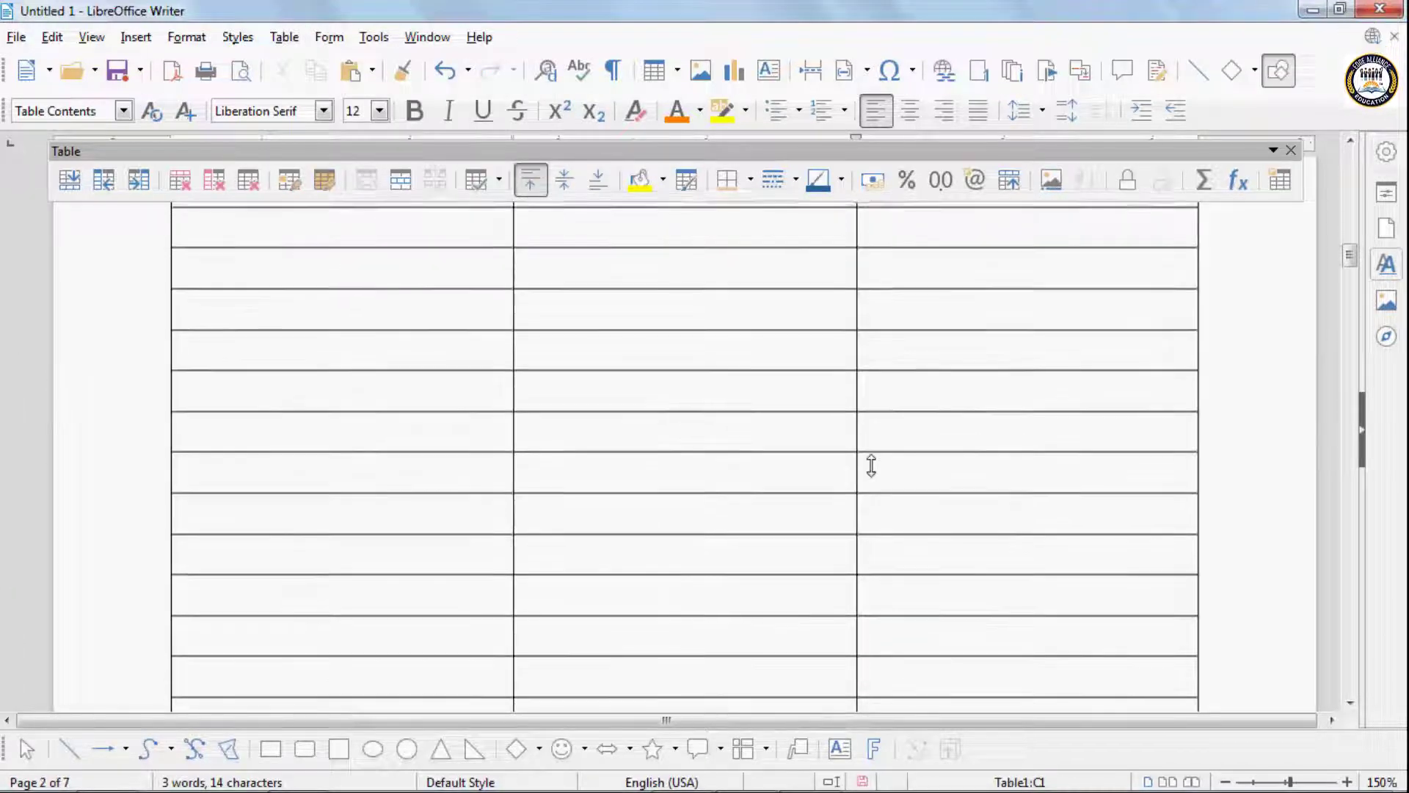
pyautogui.scroll(-10, 872, 465)
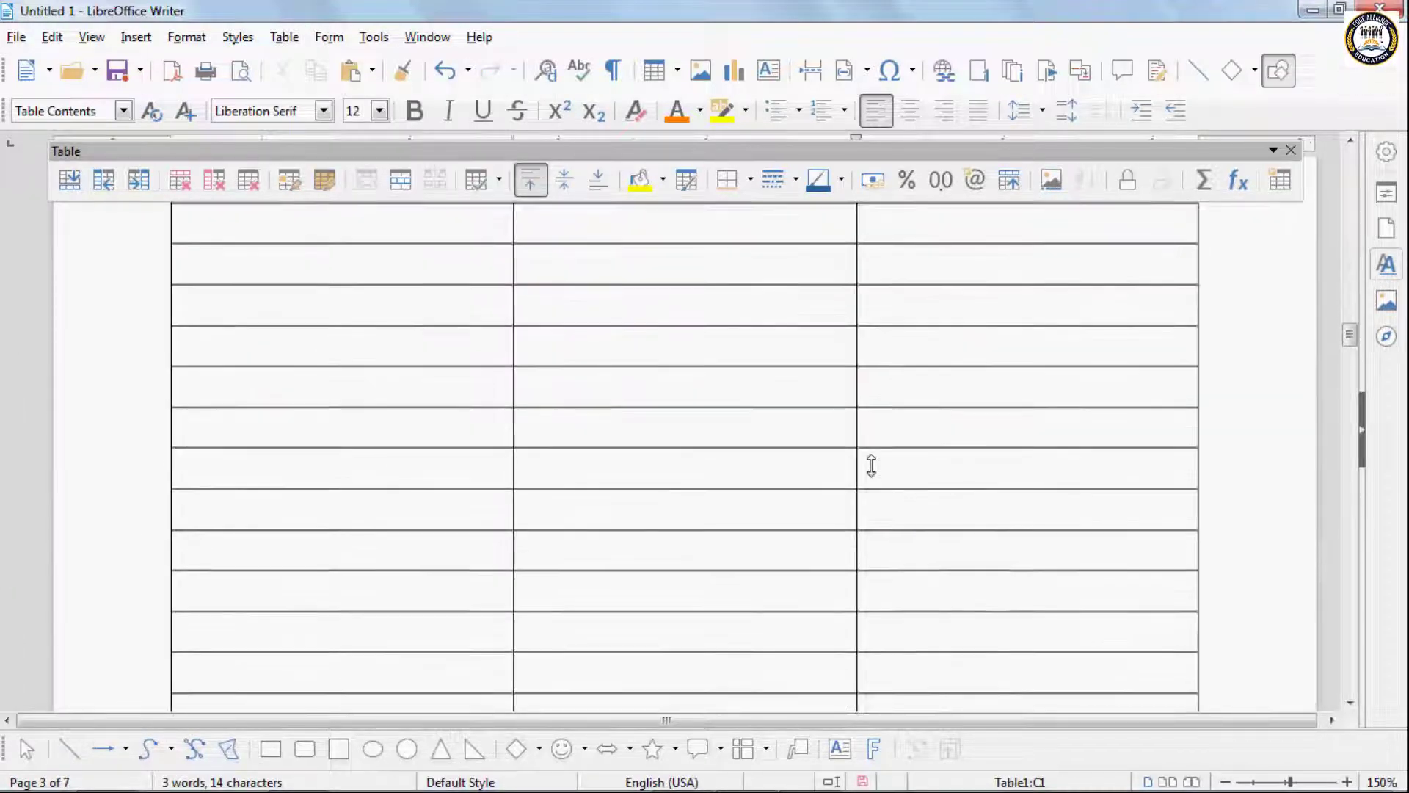
pyautogui.scroll(-6, 872, 466)
pyautogui.scroll(3, 871, 465)
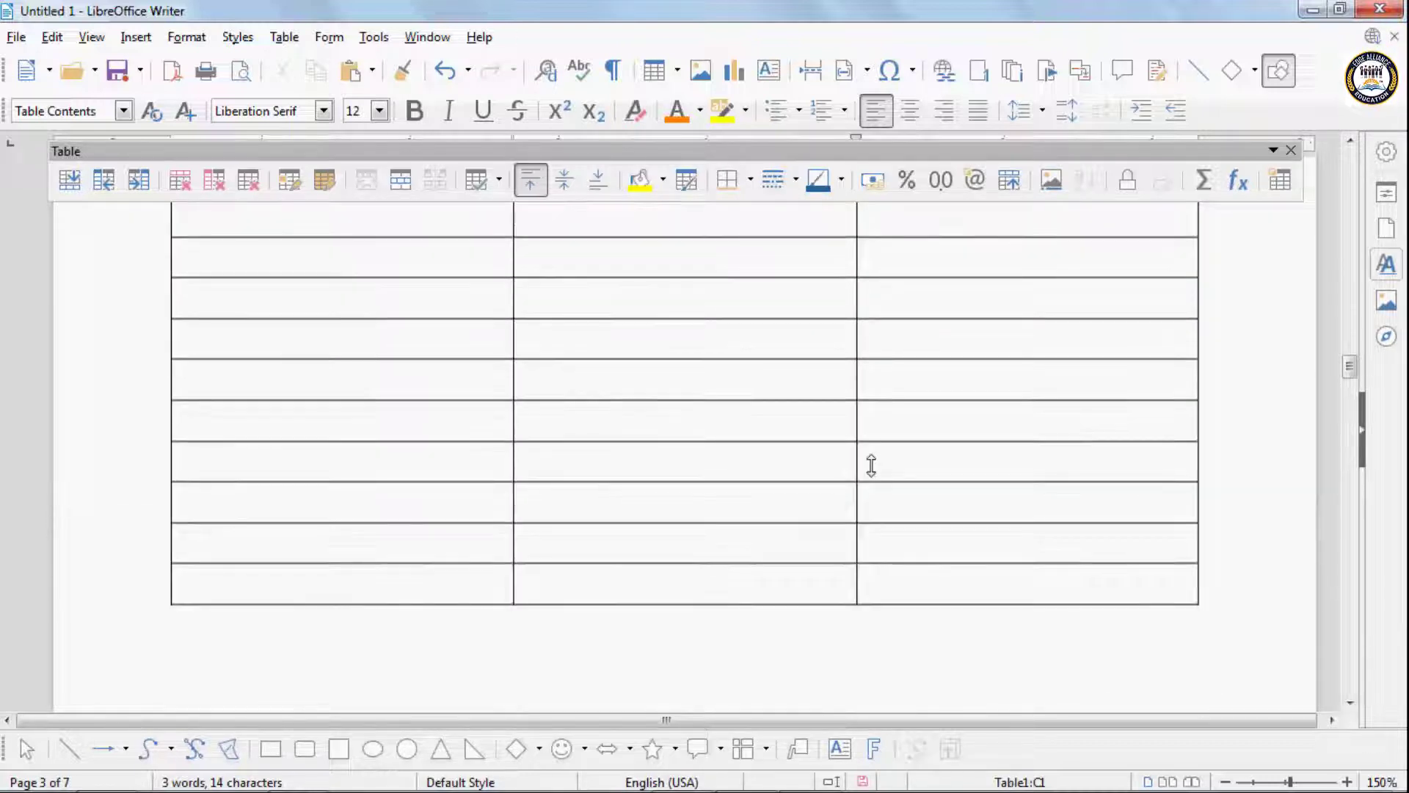
pyautogui.scroll(20, 872, 465)
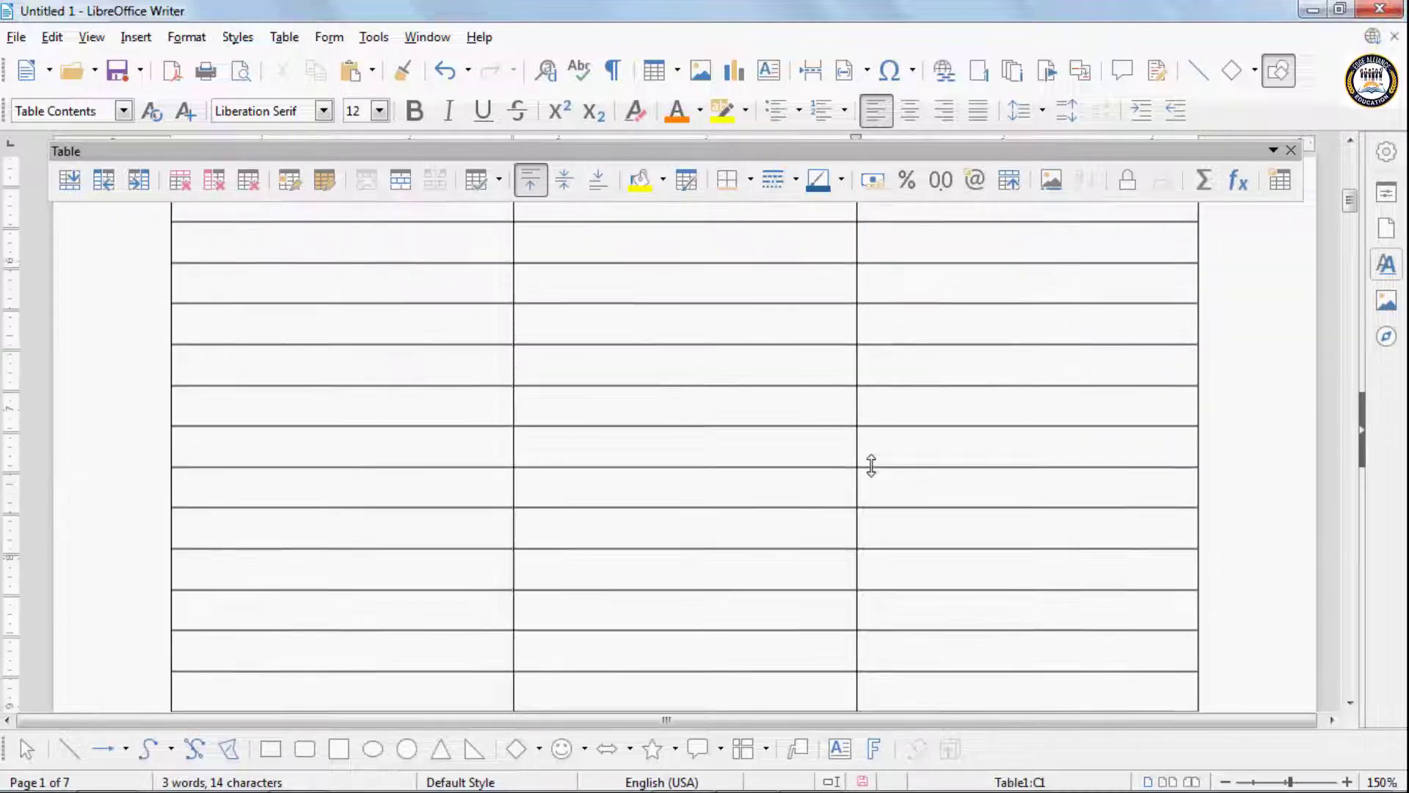
pyautogui.scroll(5, 871, 465)
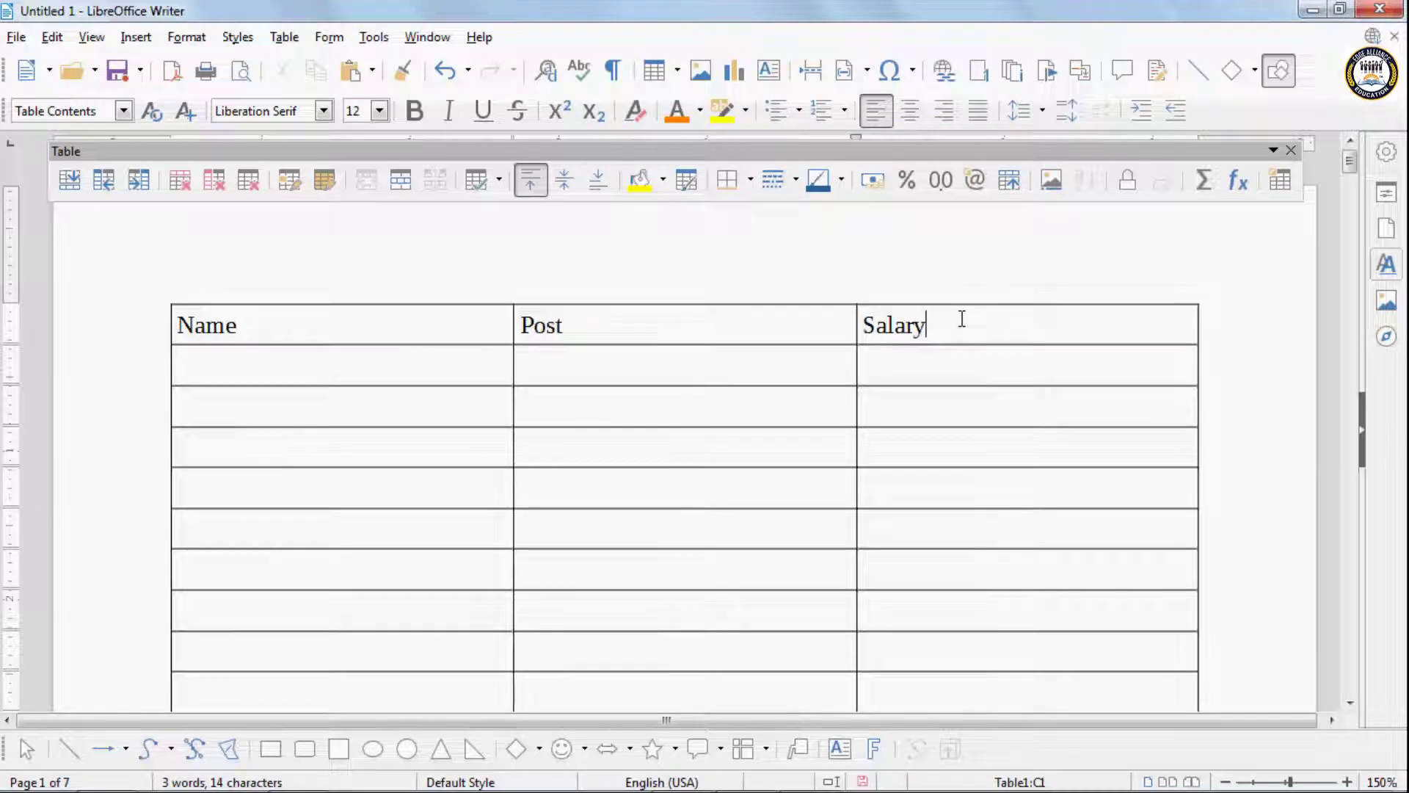
# - Turn off header row repetition across pages for the table and check the second page
pyautogui.click(284, 38)
pyautogui.click(331, 404)
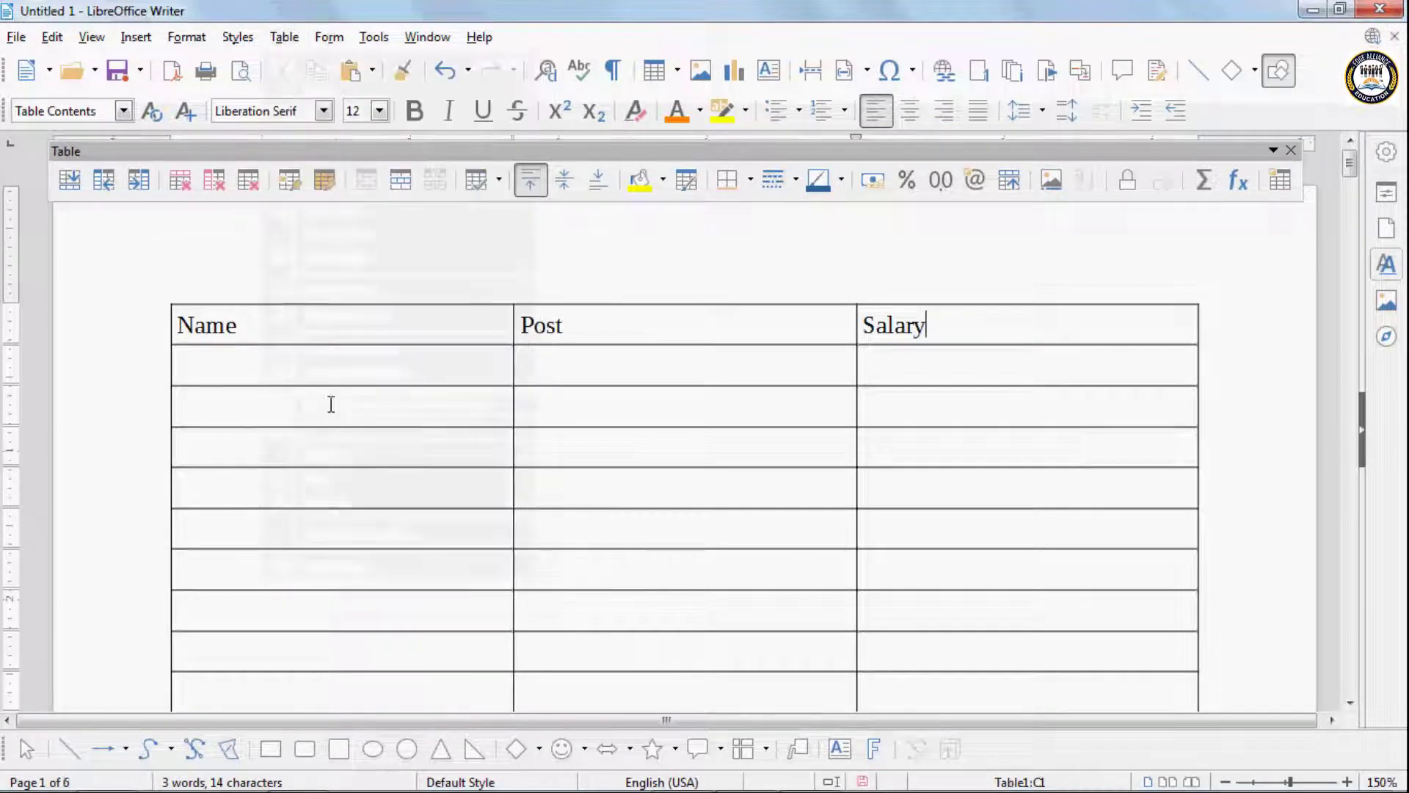
pyautogui.scroll(-15, 972, 504)
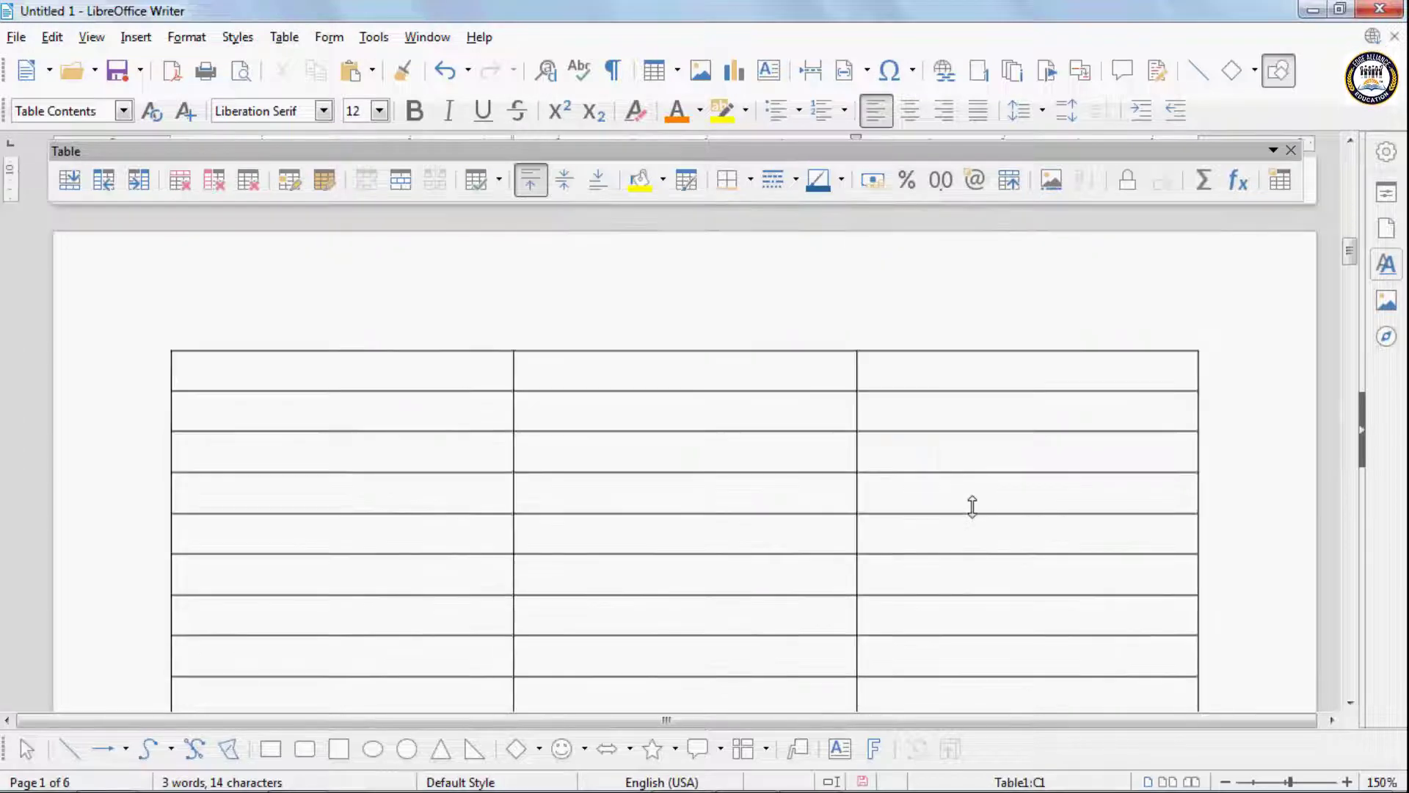
pyautogui.scroll(-15, 972, 507)
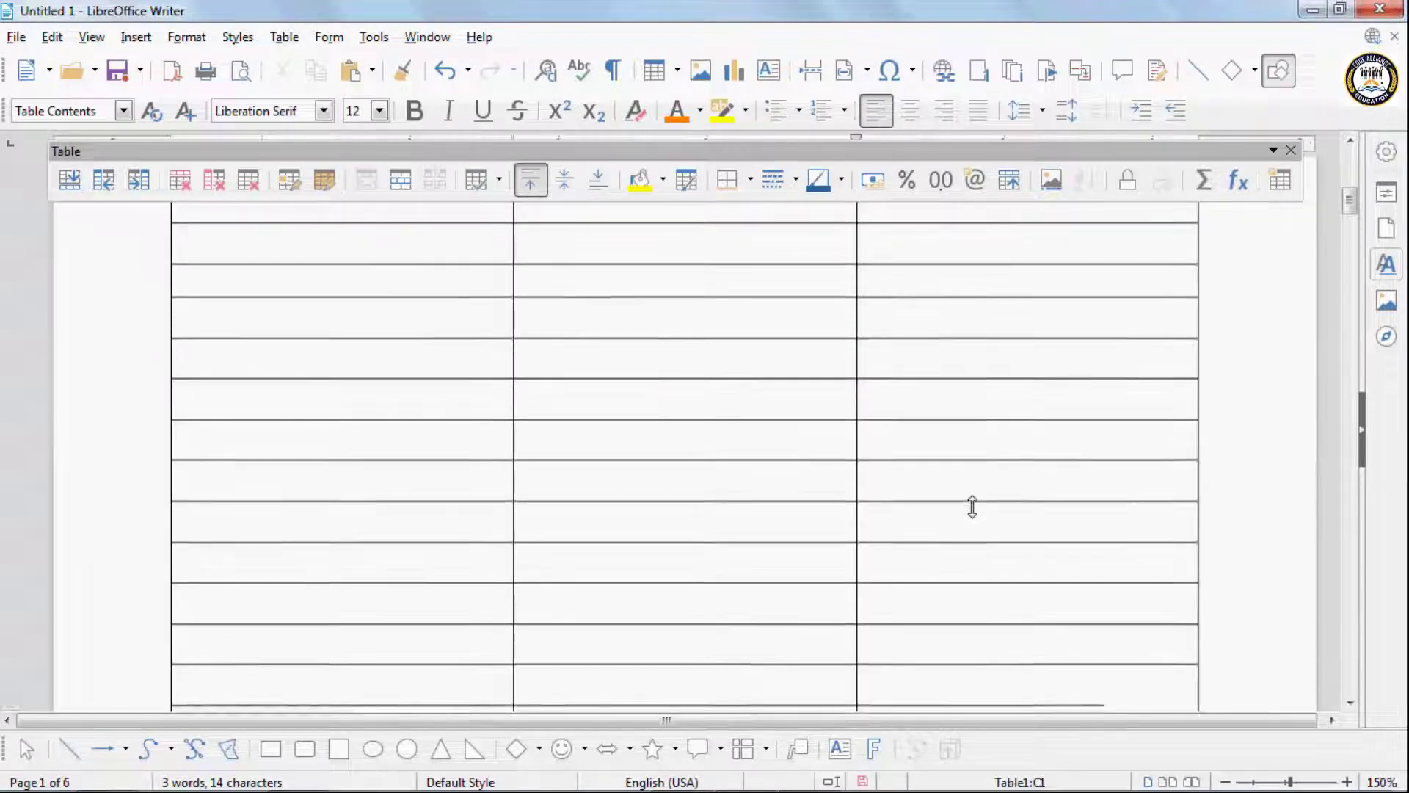
pyautogui.scroll(20, 972, 506)
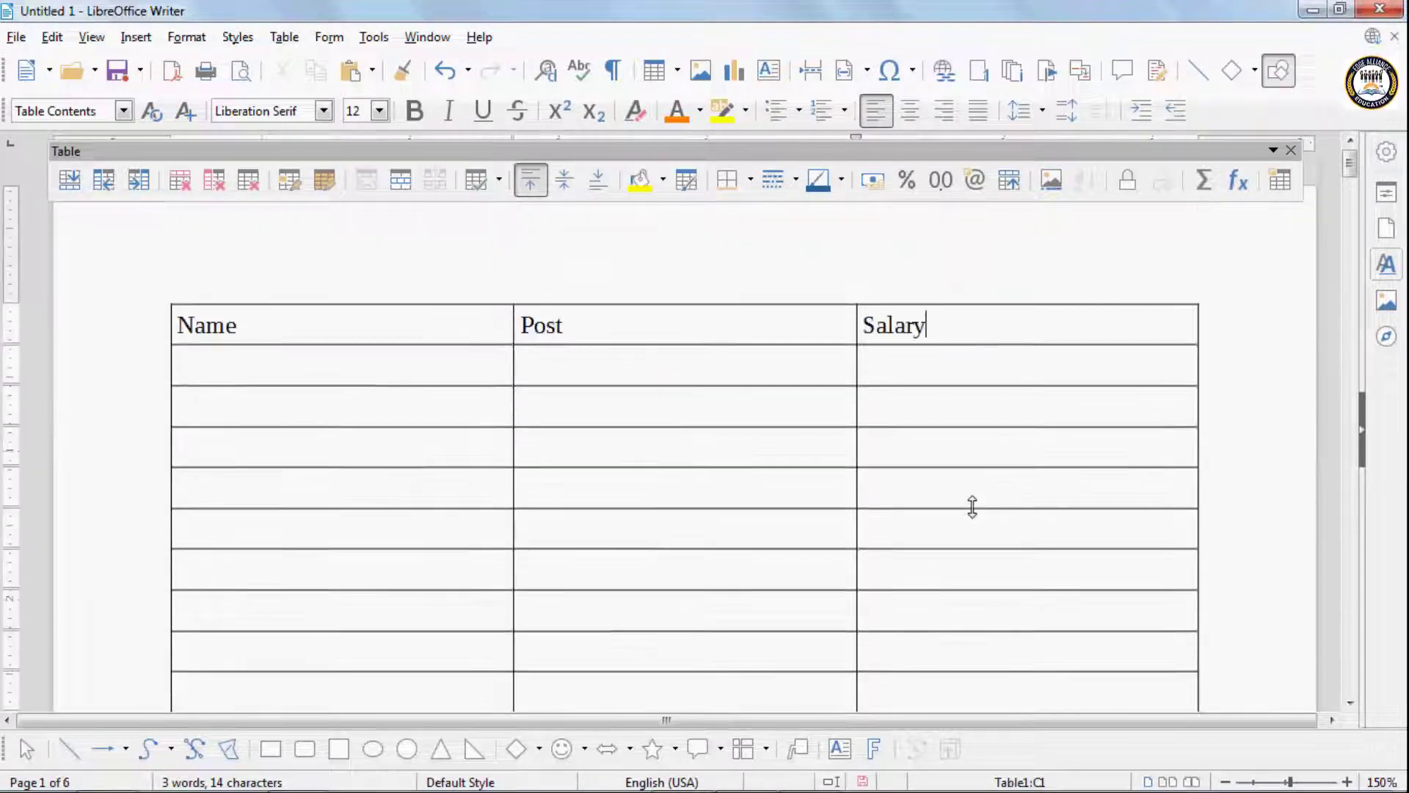
pyautogui.click(293, 38)
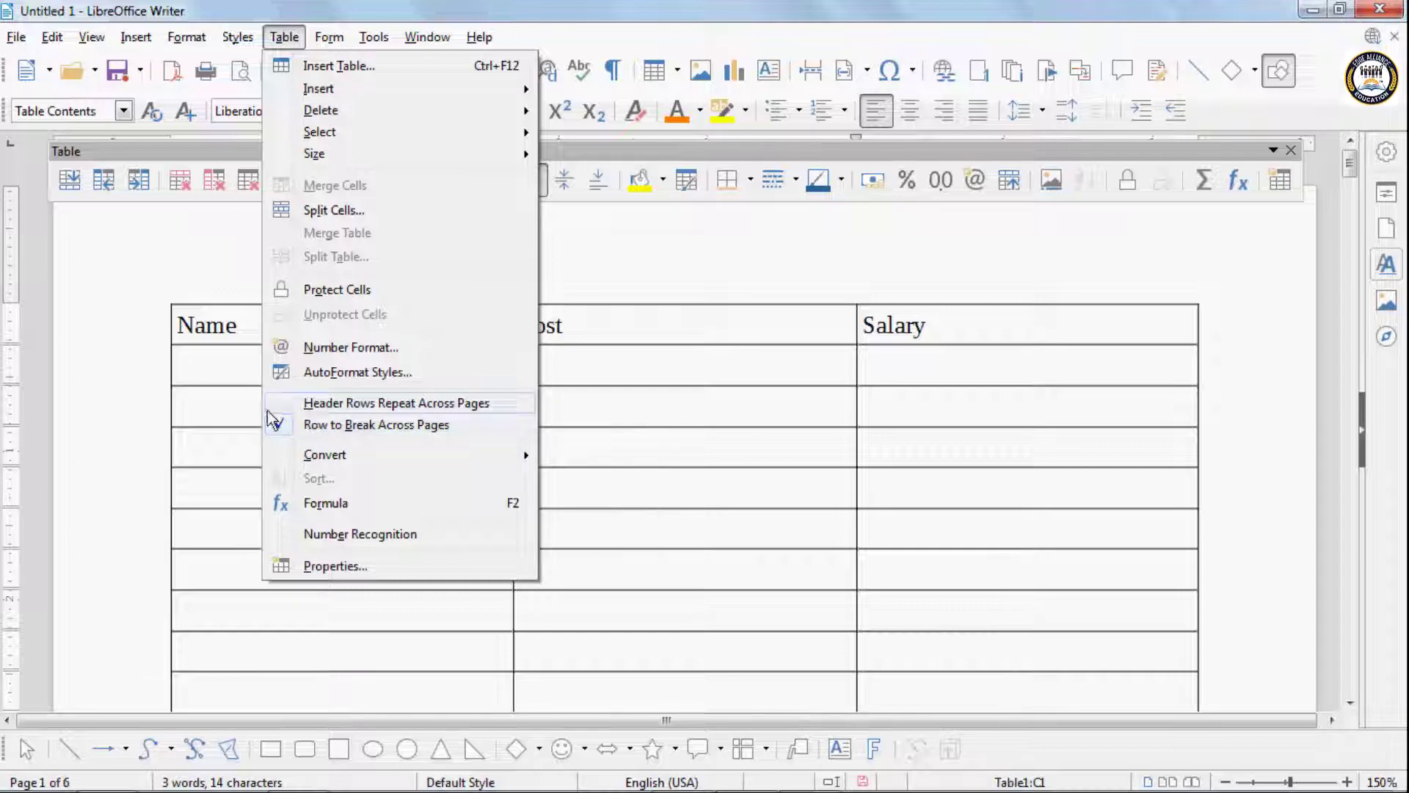
pyautogui.click(761, 265)
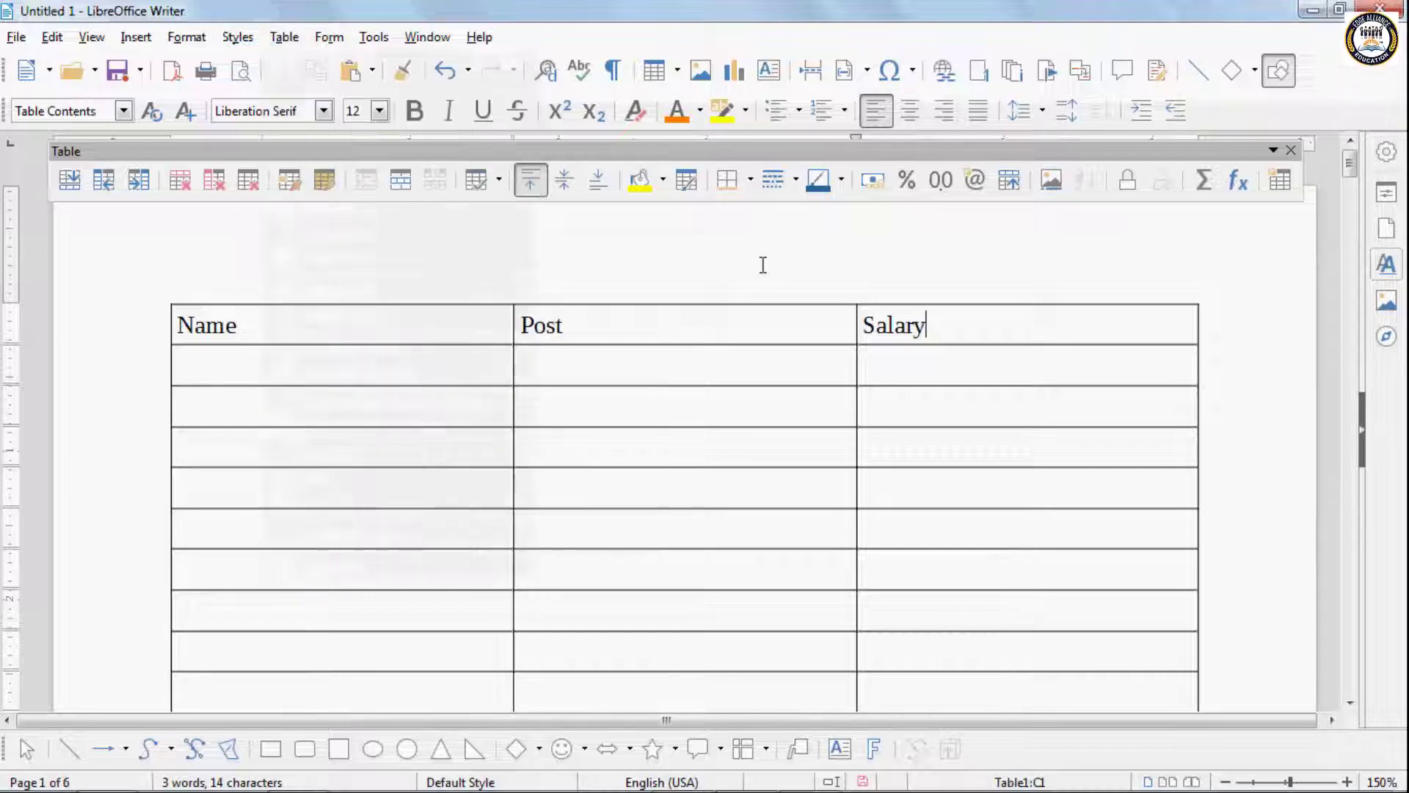
# - Delete the entire Name, Post and Salary table from the document
pyautogui.click(723, 245)
pyautogui.hotkey('ctrl', 'a')
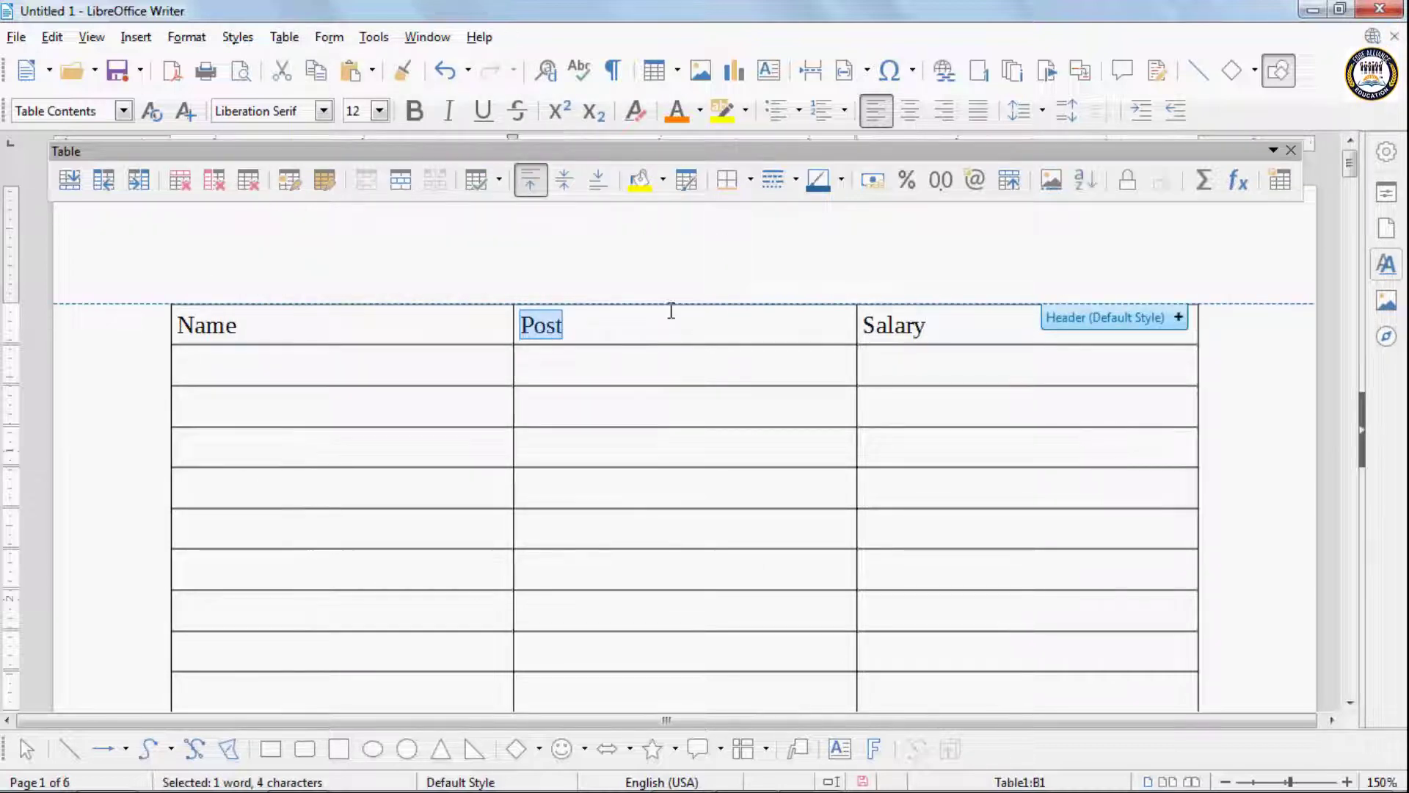
pyautogui.click(1290, 473)
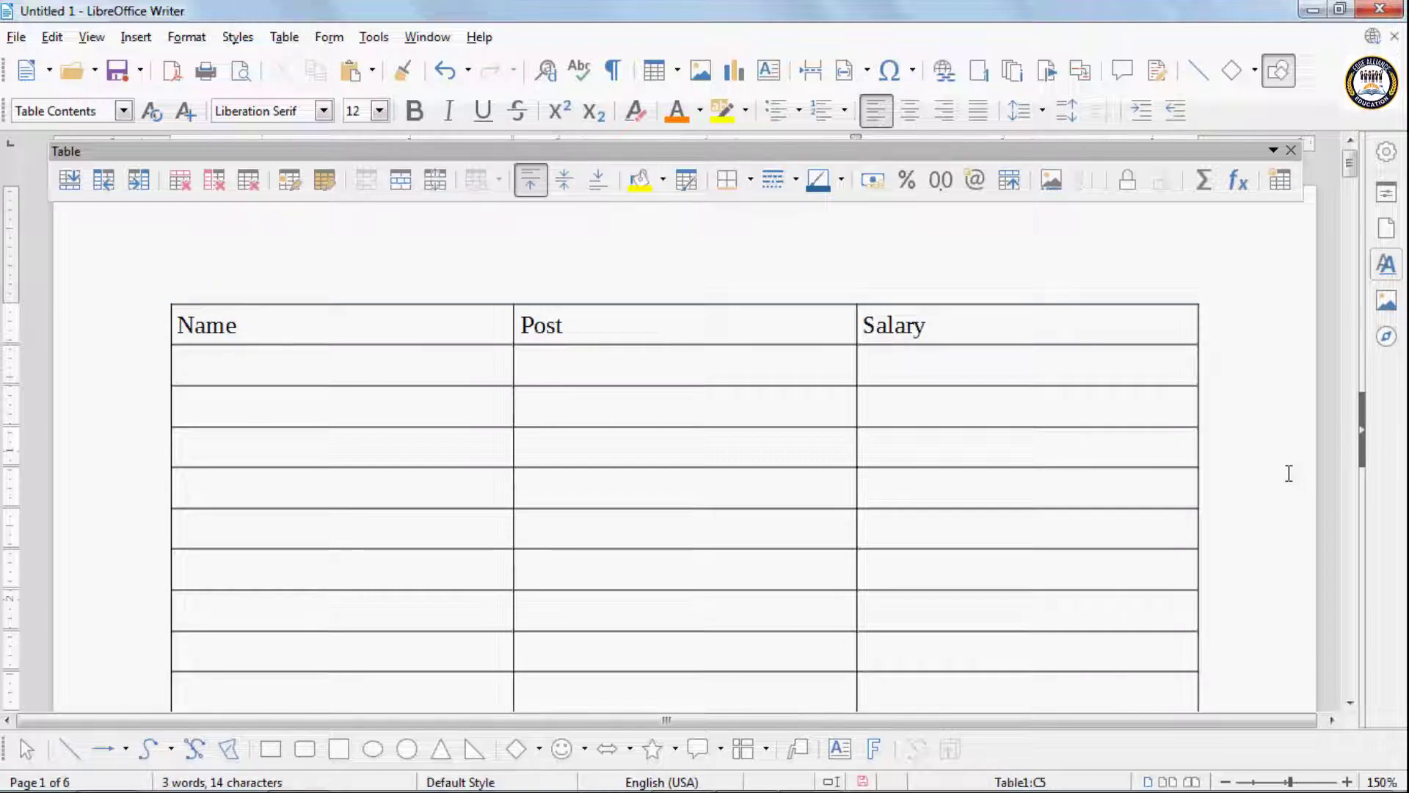
pyautogui.rightClick(470, 327)
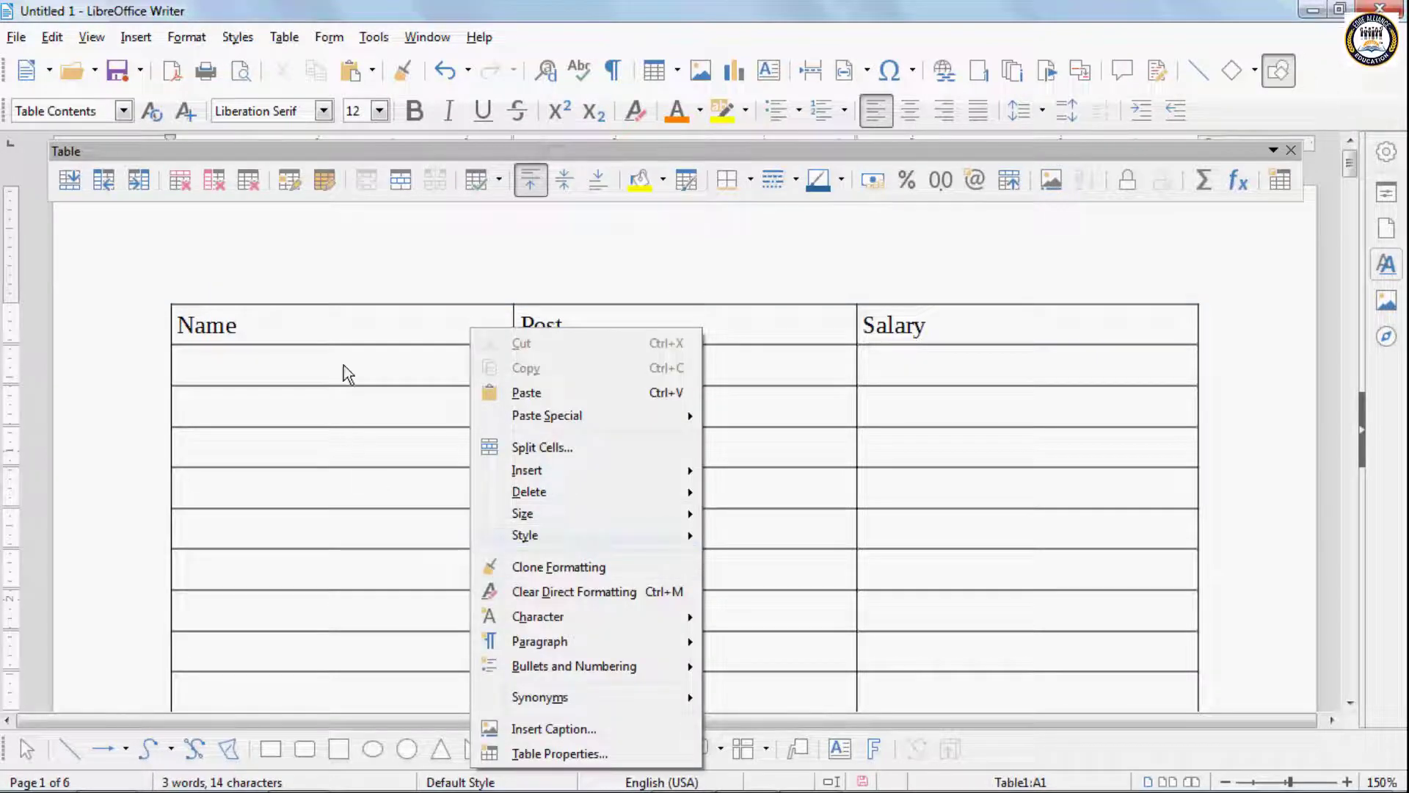
pyautogui.moveTo(549, 492)
pyautogui.click(750, 543)
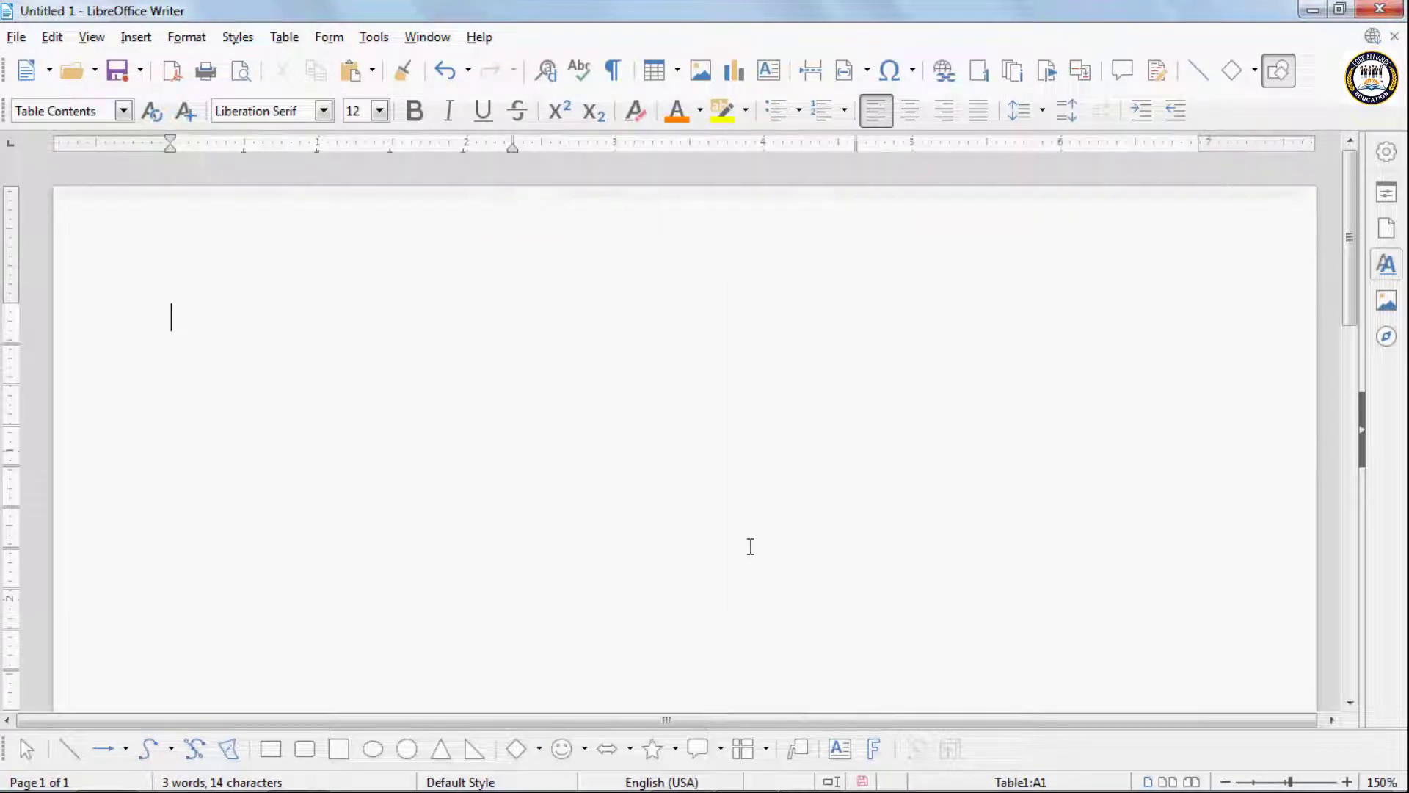
# - Insert a new Default Style table with 3 columns and 50 rows
pyautogui.click(323, 37)
pyautogui.moveTo(284, 37)
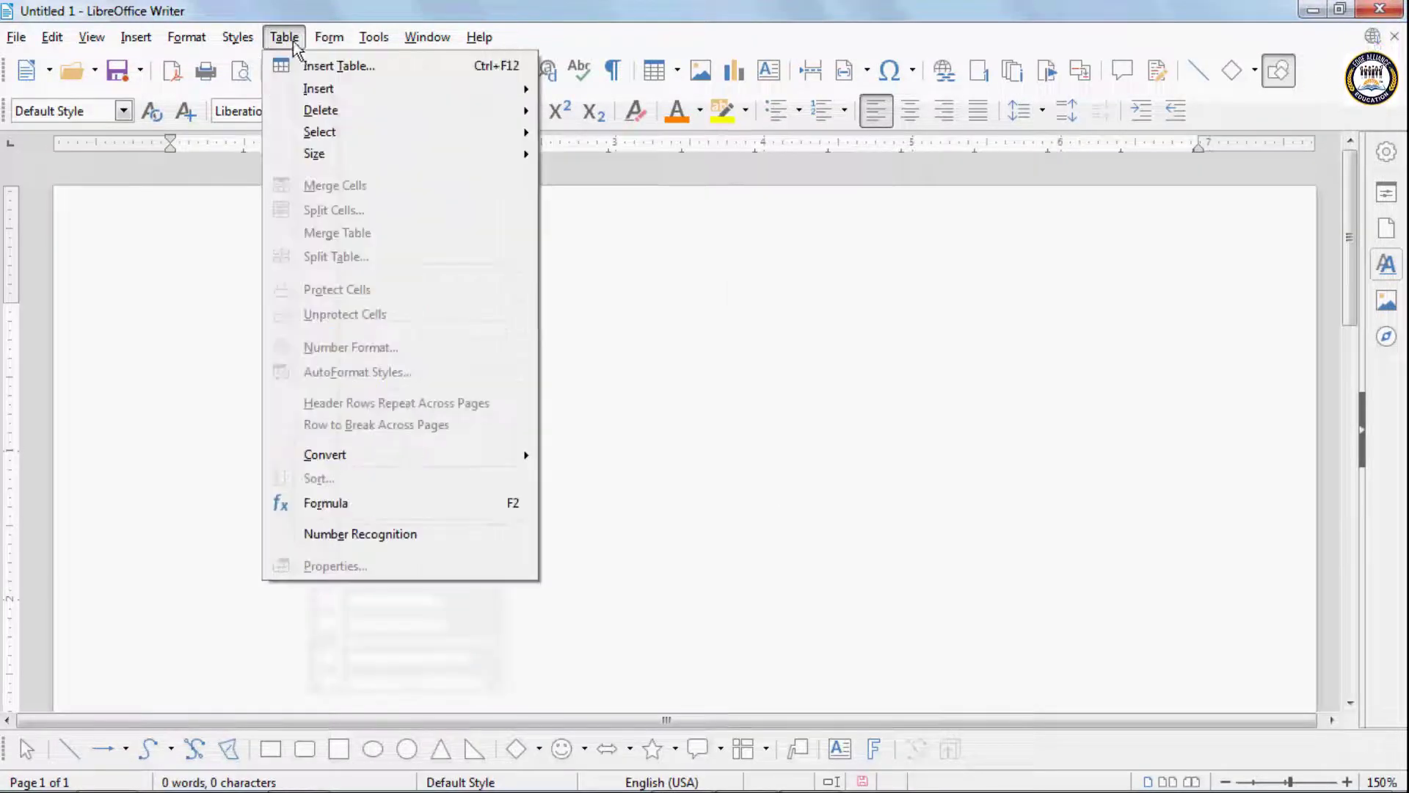
pyautogui.click(337, 63)
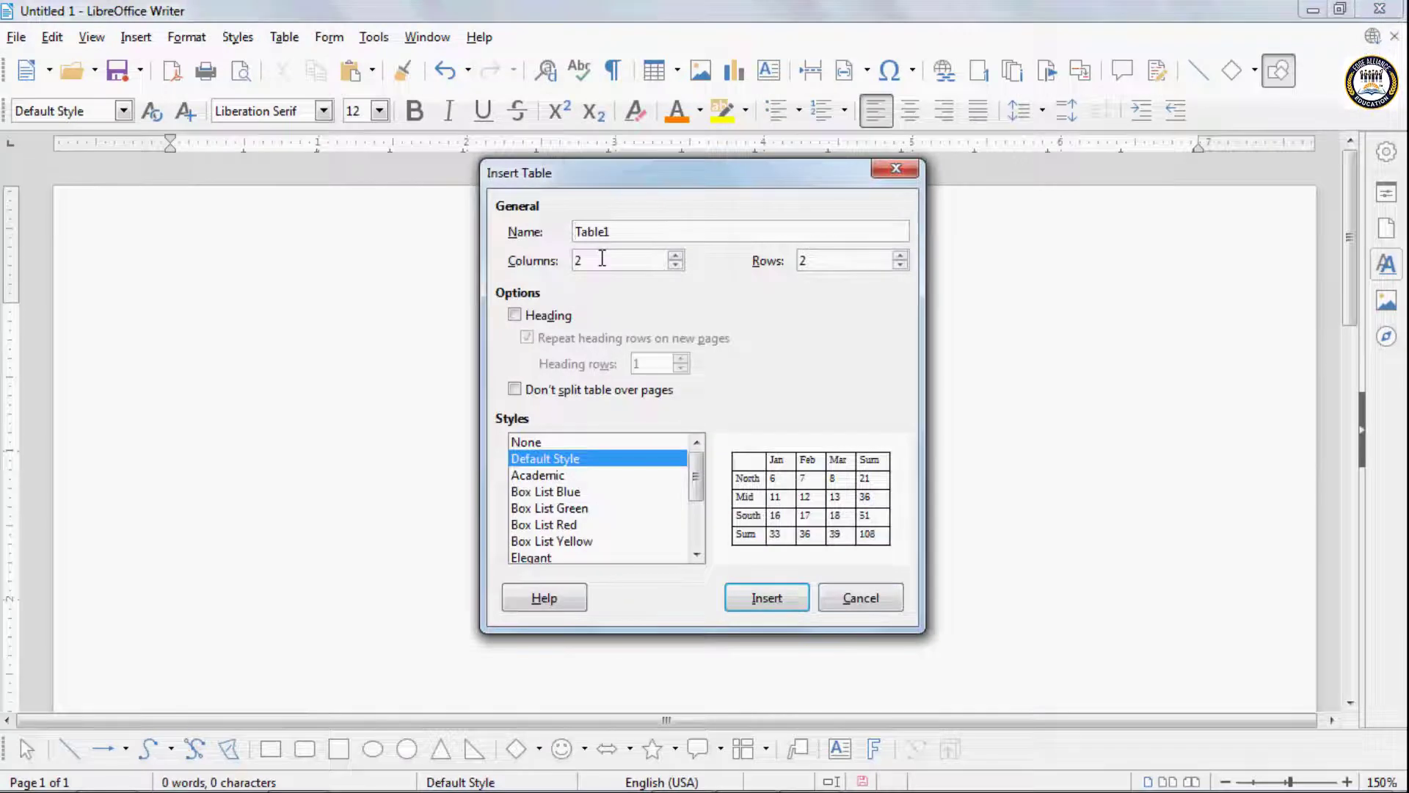
pyautogui.write('3')
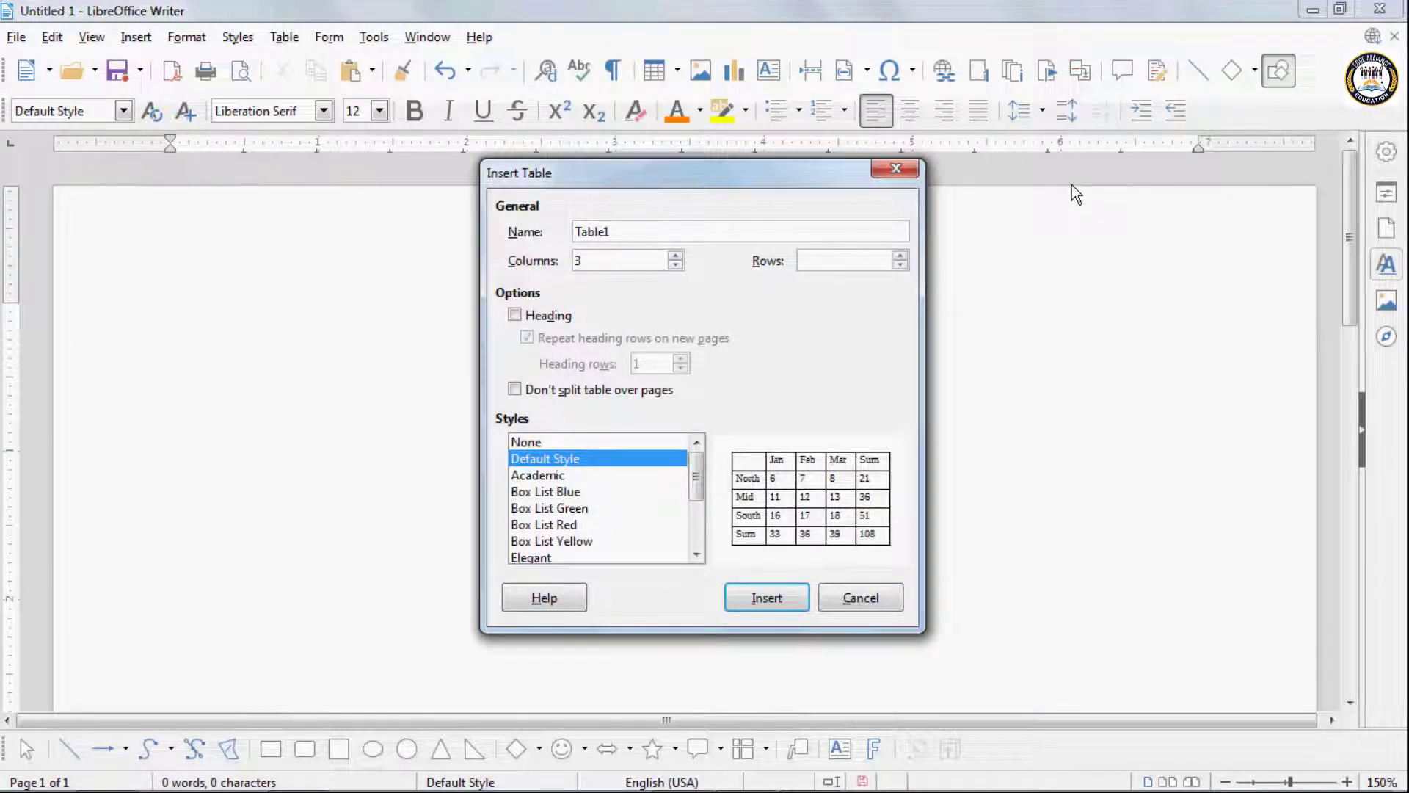
pyautogui.write('50')
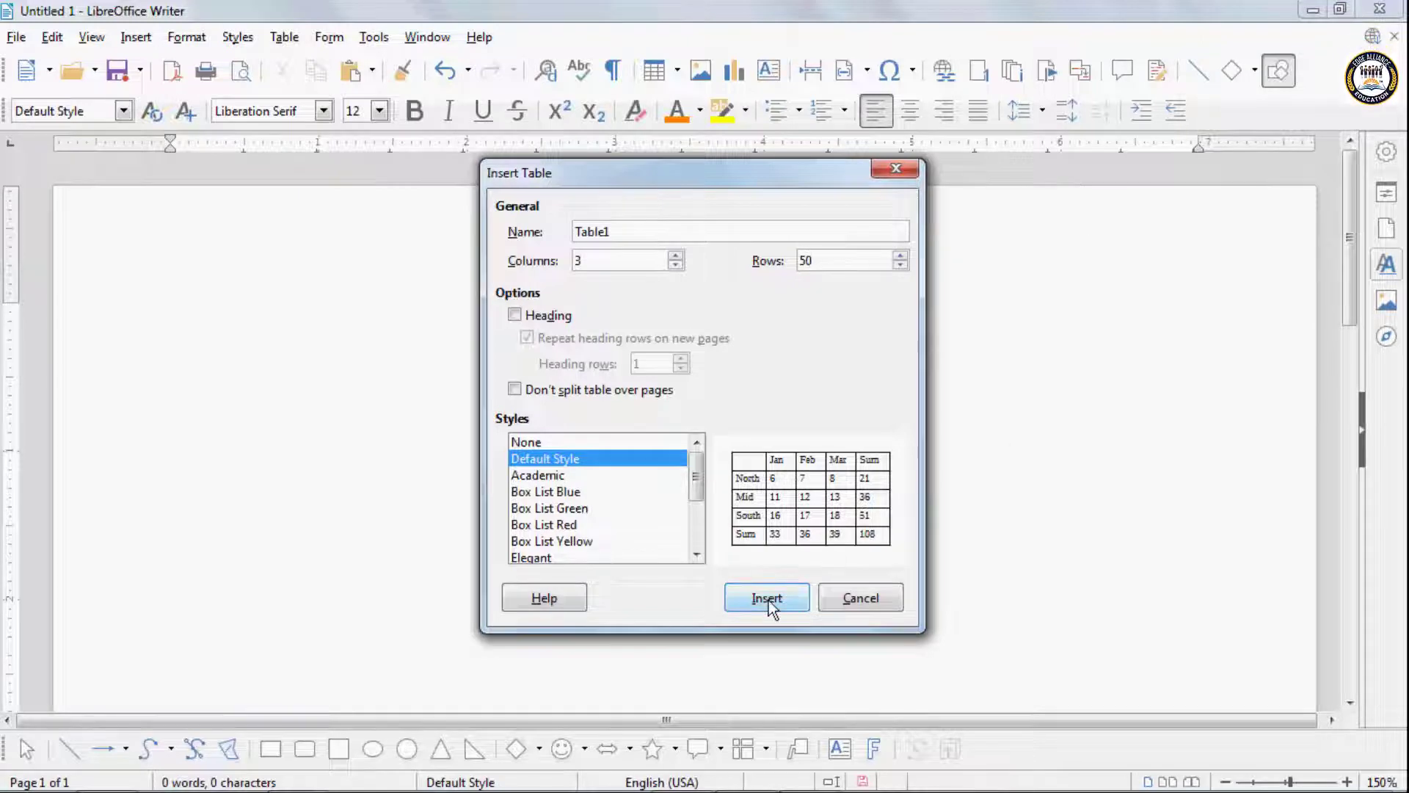
pyautogui.click(766, 599)
pyautogui.scroll(-10, 932, 629)
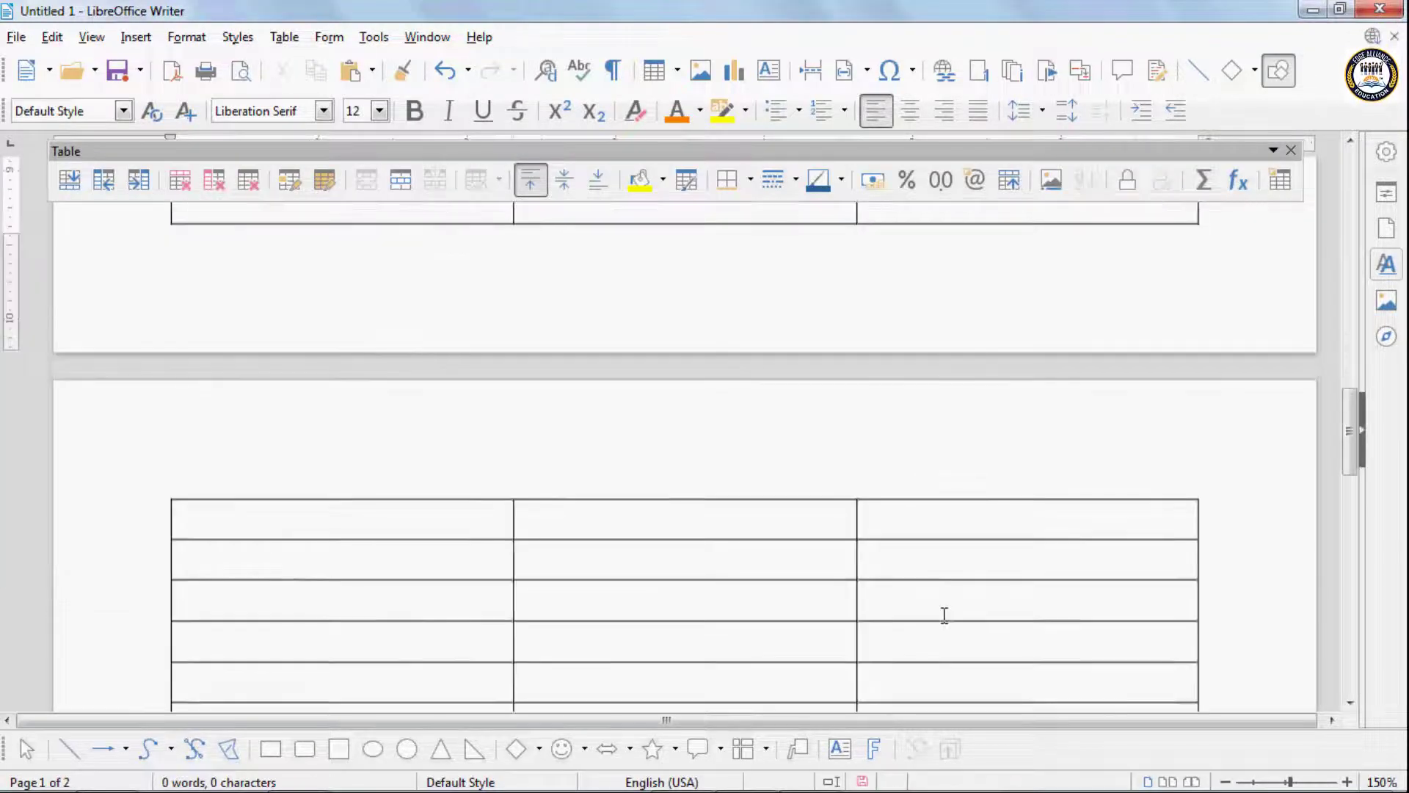
# - Check how the blank 50-row table runs over the pages and undo its insertion
pyautogui.scroll(-6, 945, 615)
pyautogui.scroll(3, 944, 614)
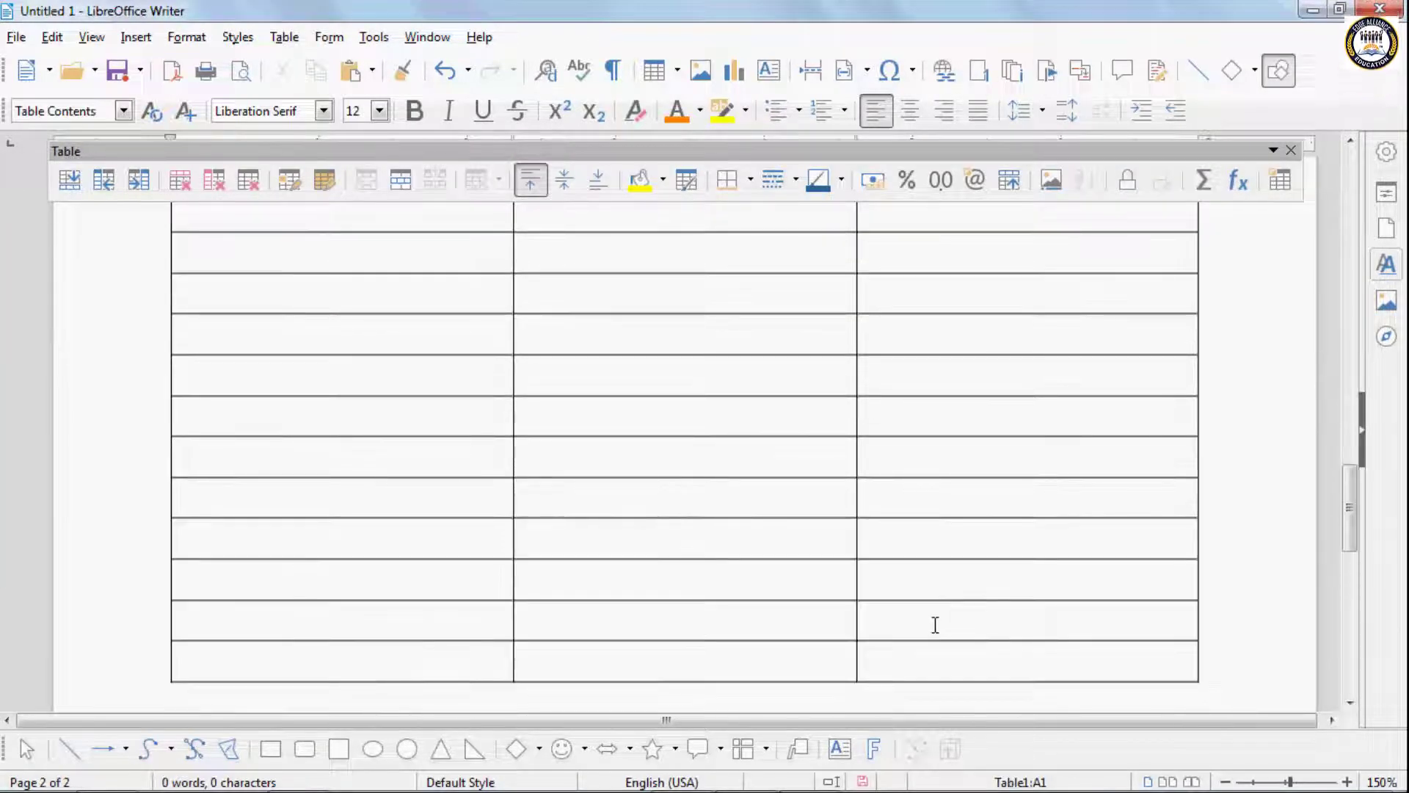
pyautogui.hotkey('ctrl', 'z')
# - Insert a new Default Style table with 3 columns and 30 rows
pyautogui.click(284, 37)
pyautogui.click(334, 63)
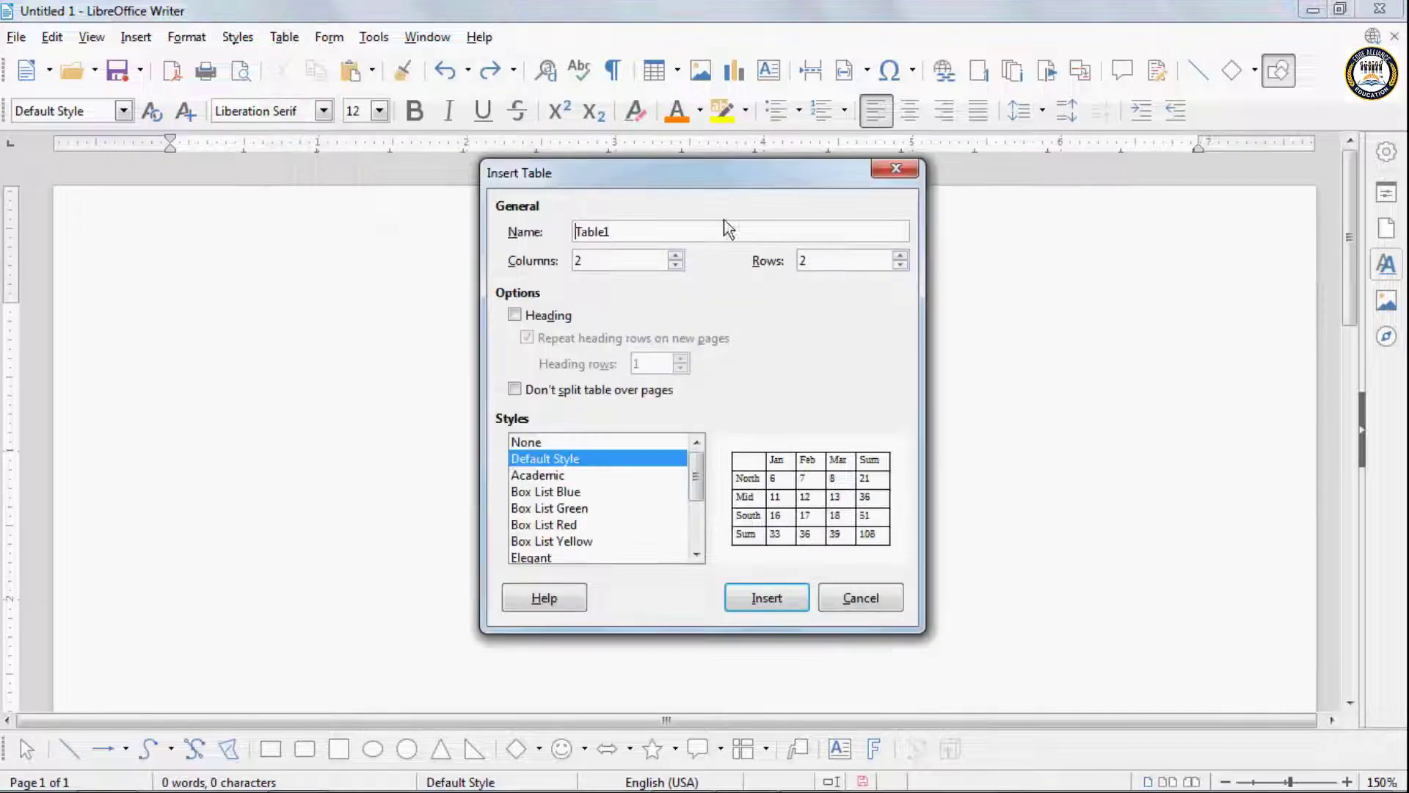
pyautogui.click(625, 264)
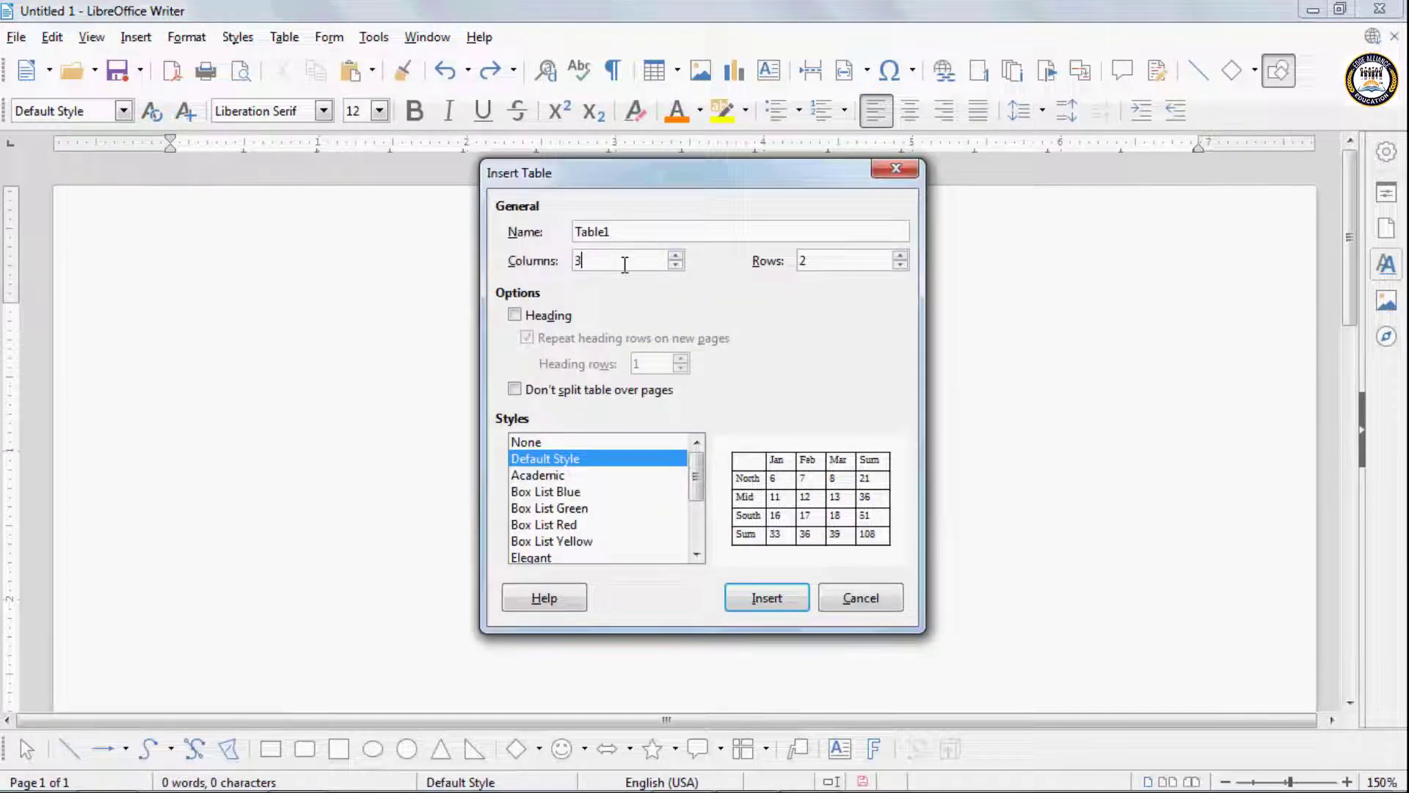
pyautogui.write('3')
pyautogui.click(817, 259)
pyautogui.press('BackSpace')
pyautogui.write('30')
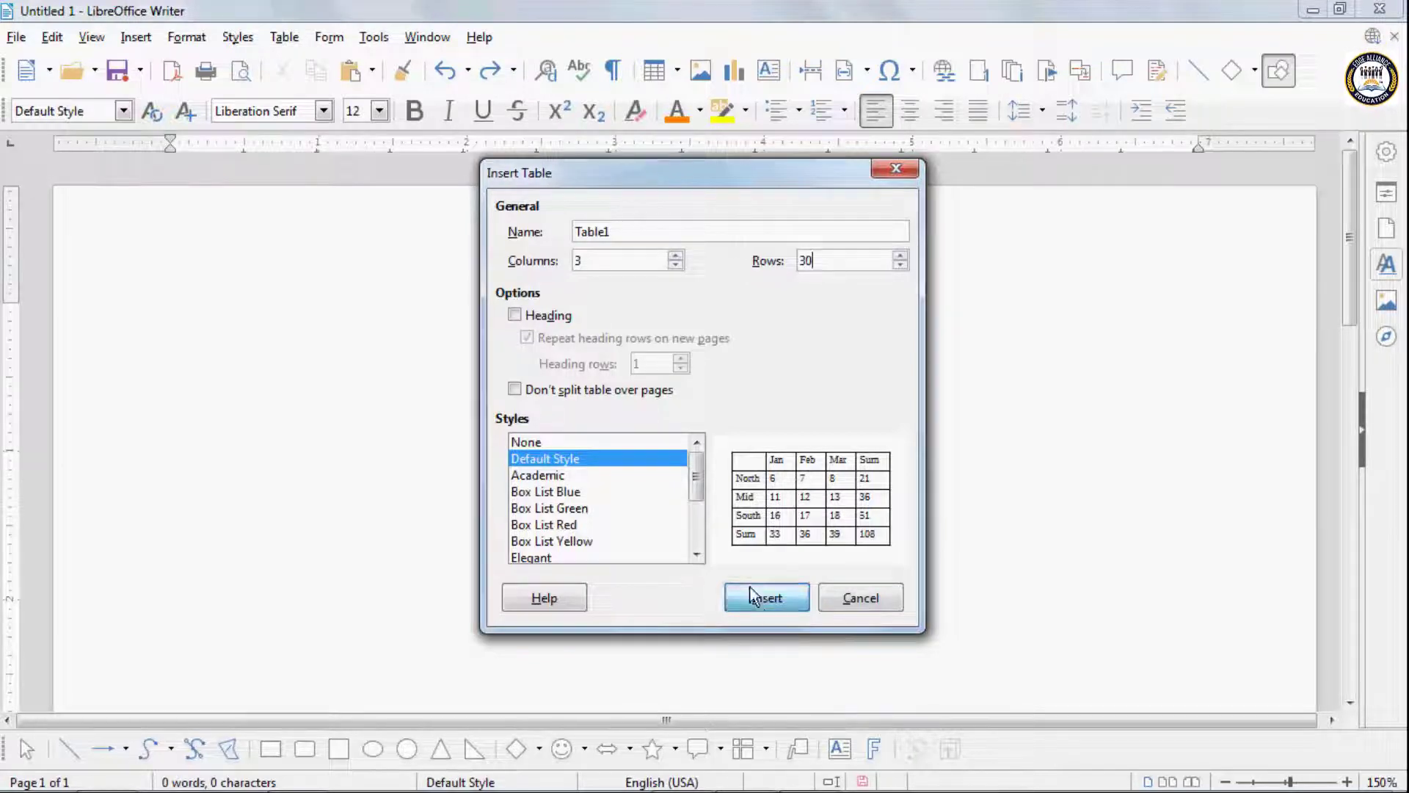
pyautogui.click(754, 596)
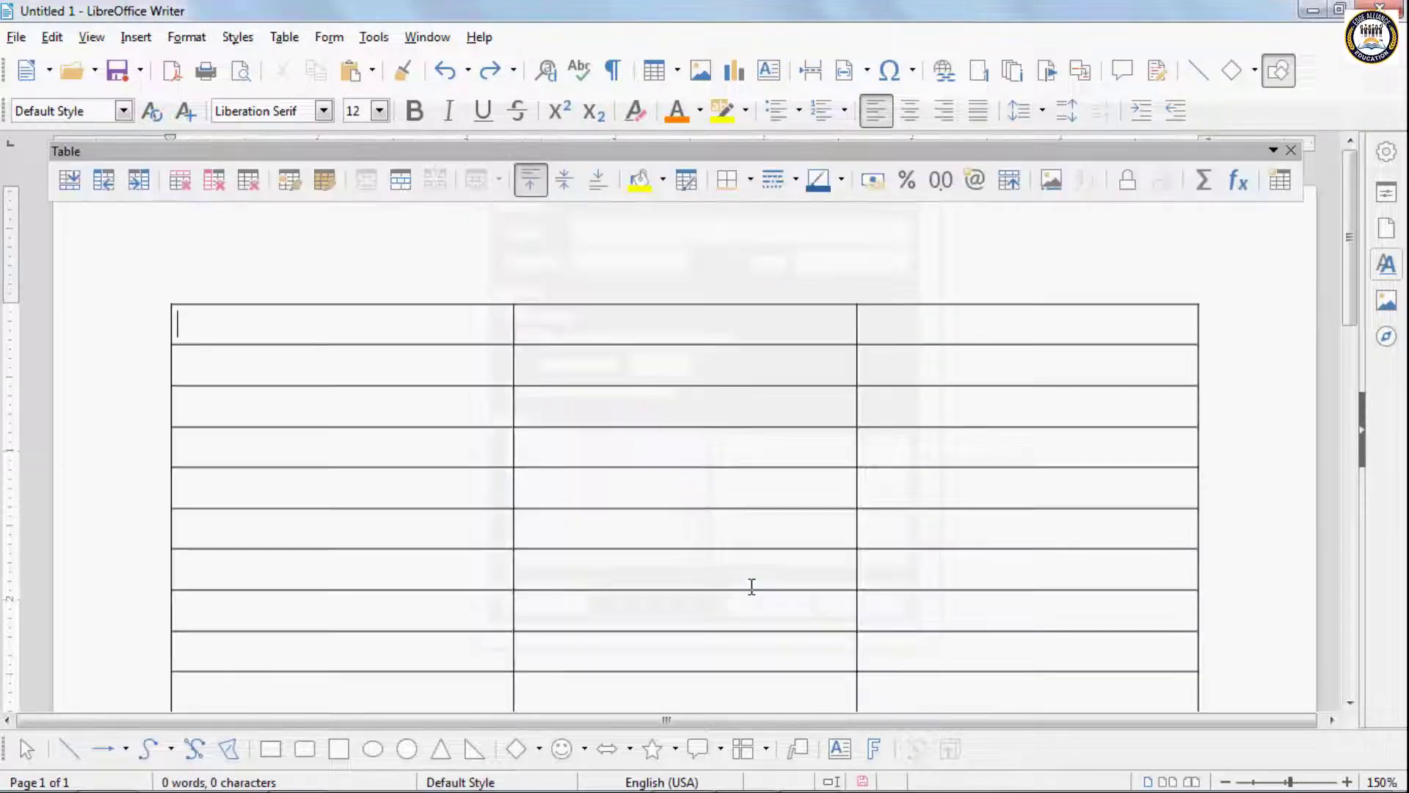
# - Fill the table's first row with the column headings Name, Address and Salary
pyautogui.write('Name')
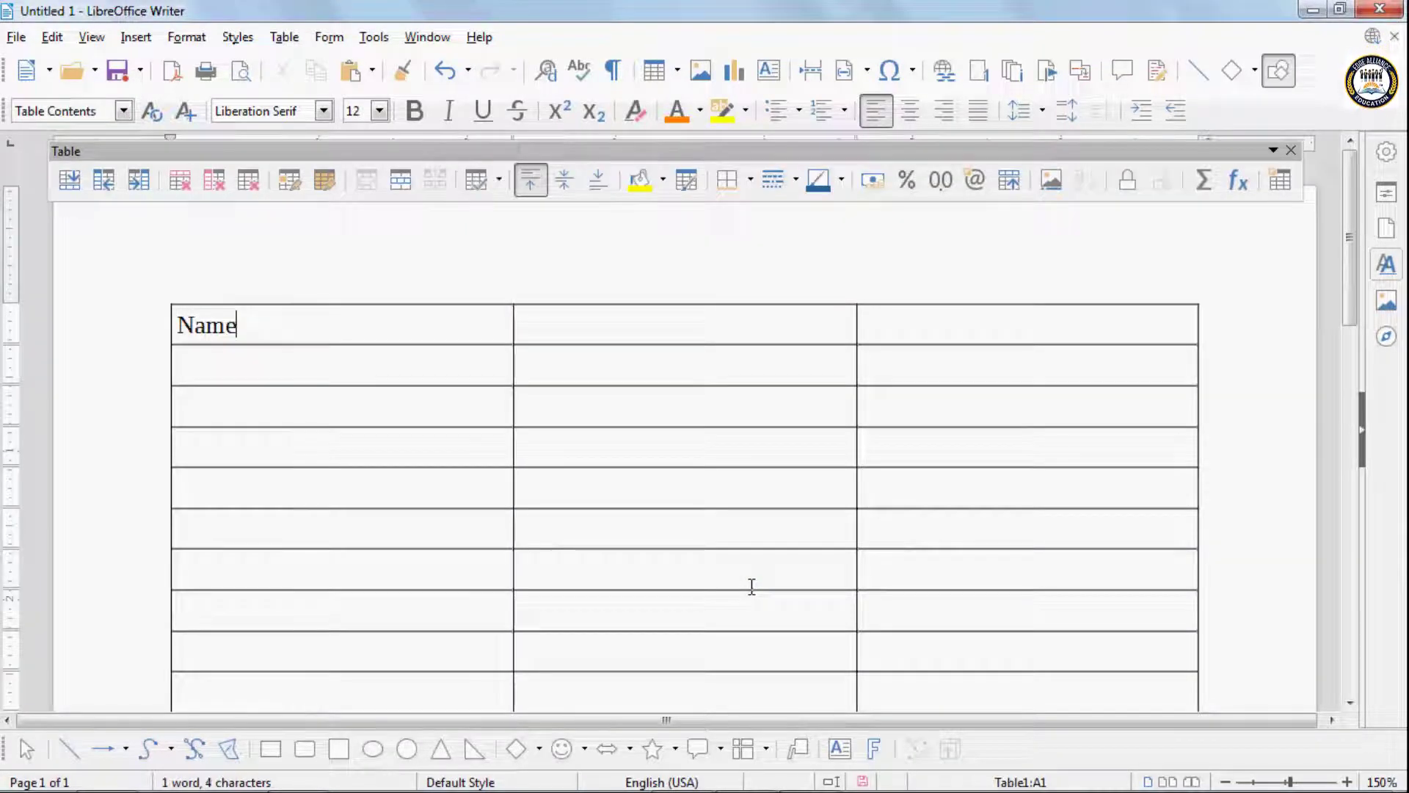
pyautogui.press('Tab')
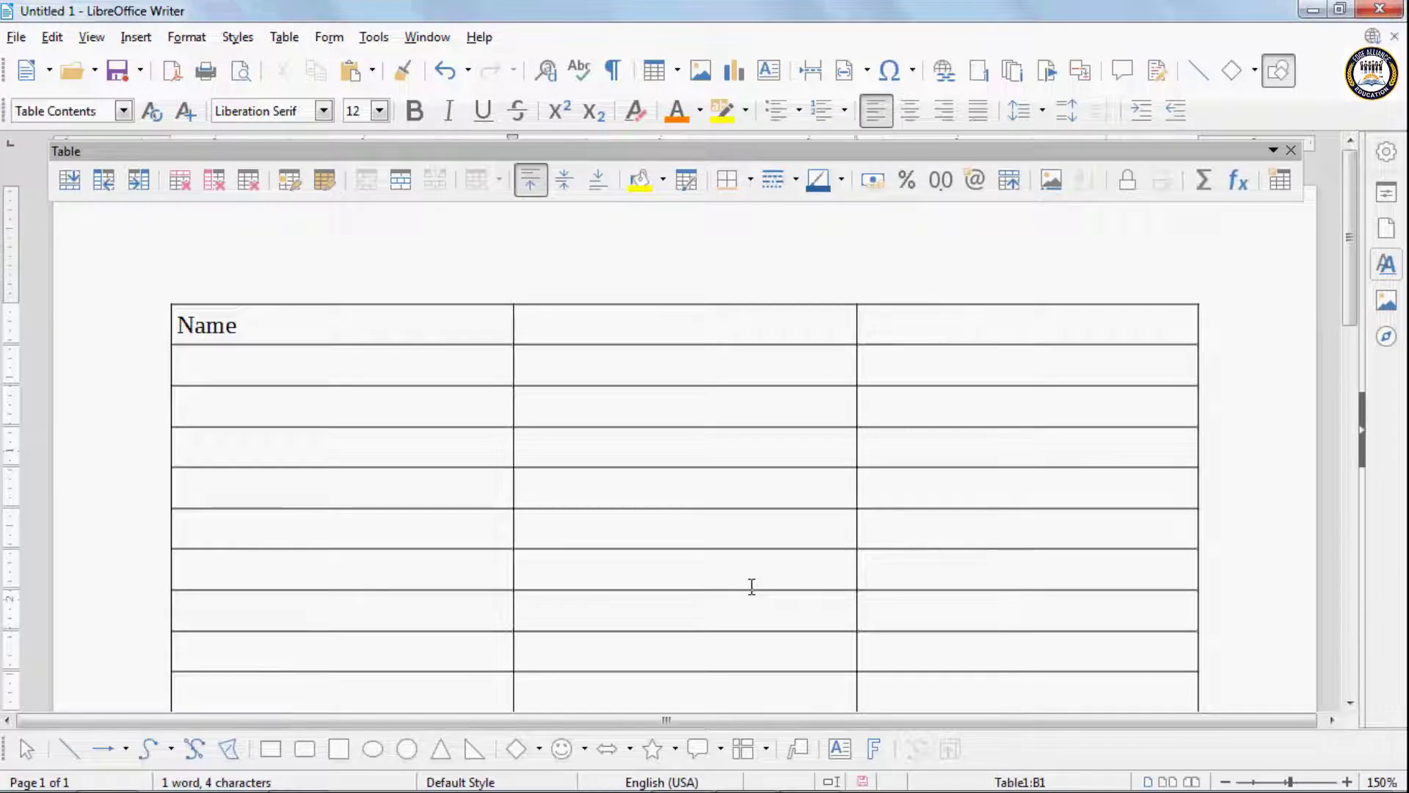
pyautogui.write('Address')
pyautogui.press('Tab')
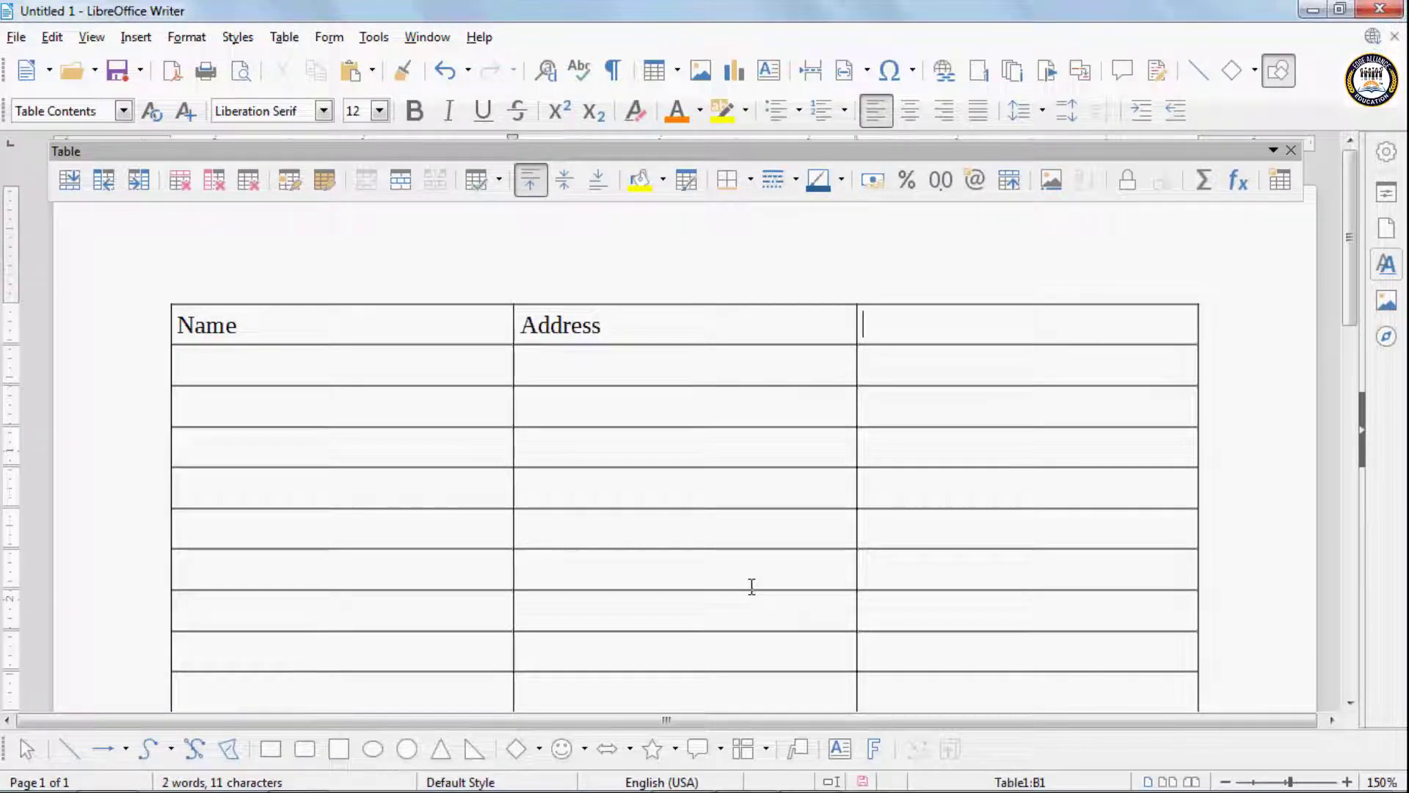
pyautogui.write('Salary')
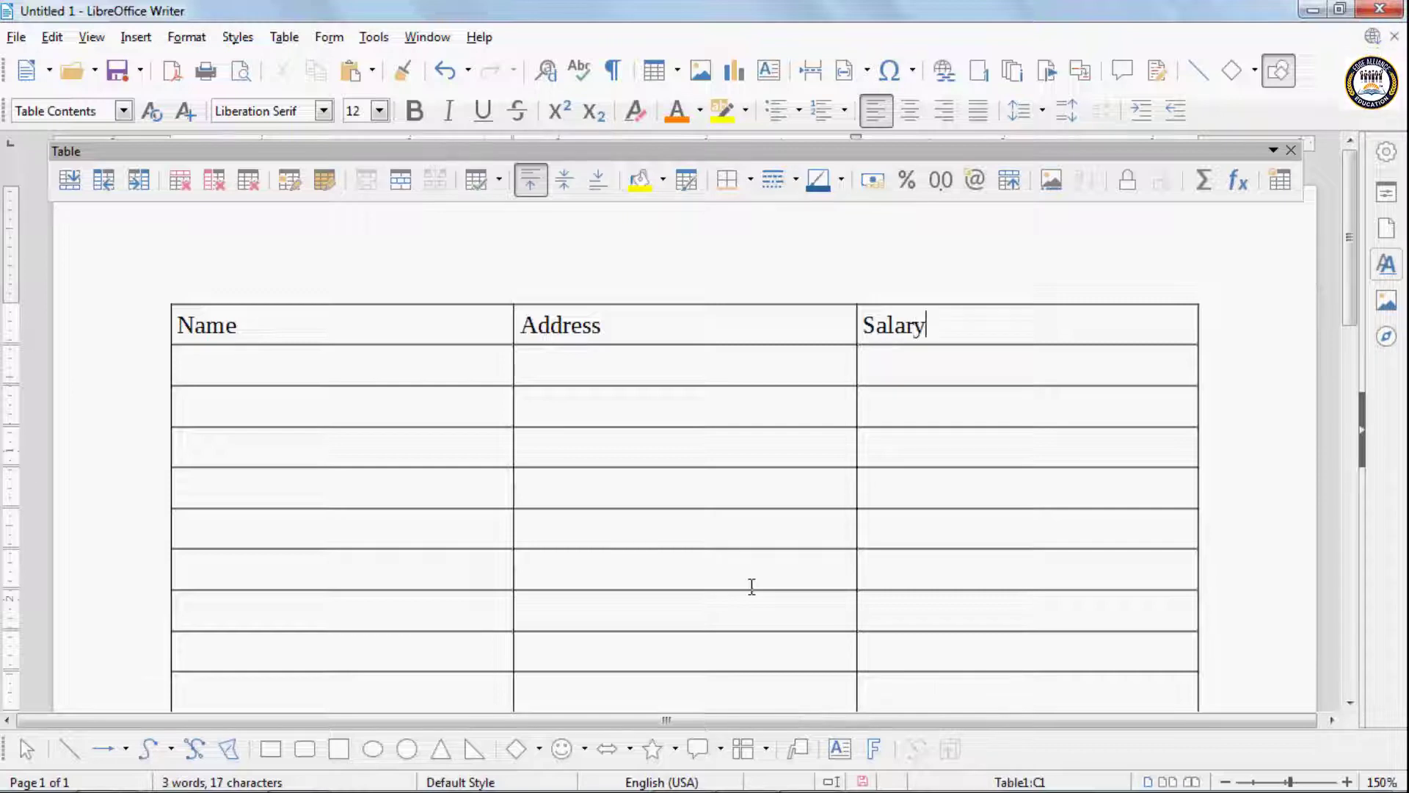
# - Add new rows at the end of the table until it continues onto a second page
pyautogui.scroll(-3, 751, 586)
pyautogui.scroll(-5, 752, 585)
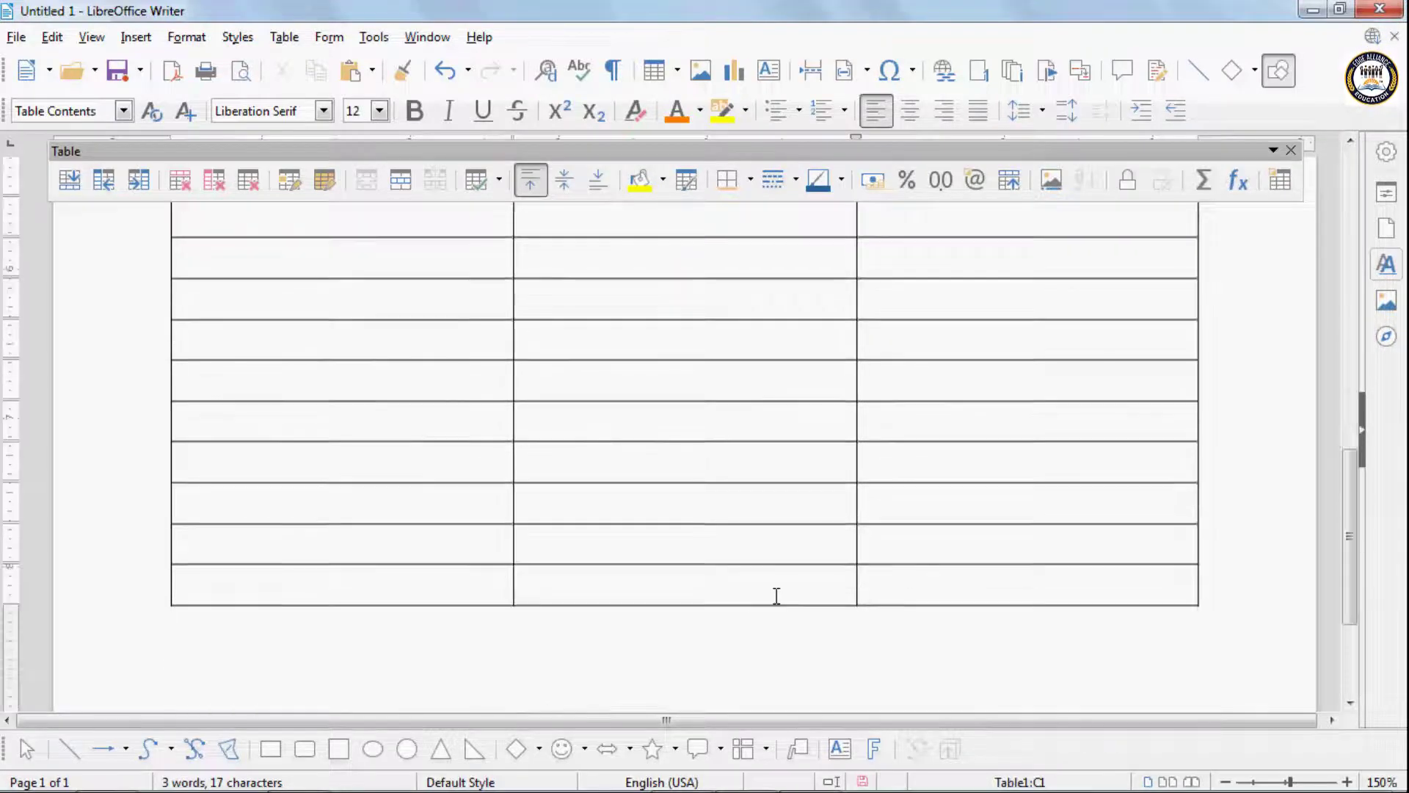
pyautogui.click(907, 519)
pyautogui.press('Tab')
pyautogui.press('Tab')
pyautogui.press('Tab')
pyautogui.press('Tab')
pyautogui.press('Tab')
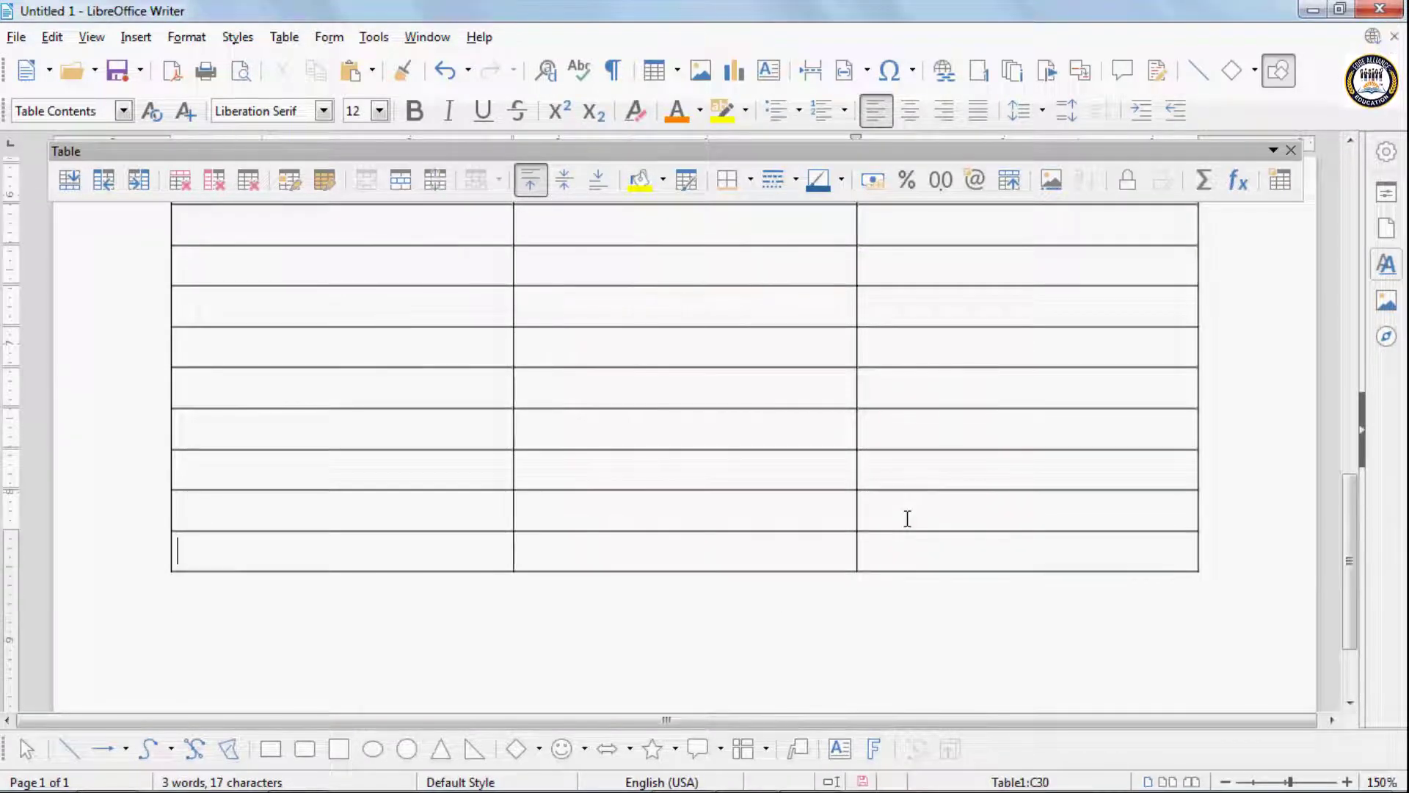
pyautogui.press('Tab')
pyautogui.press('Tab')
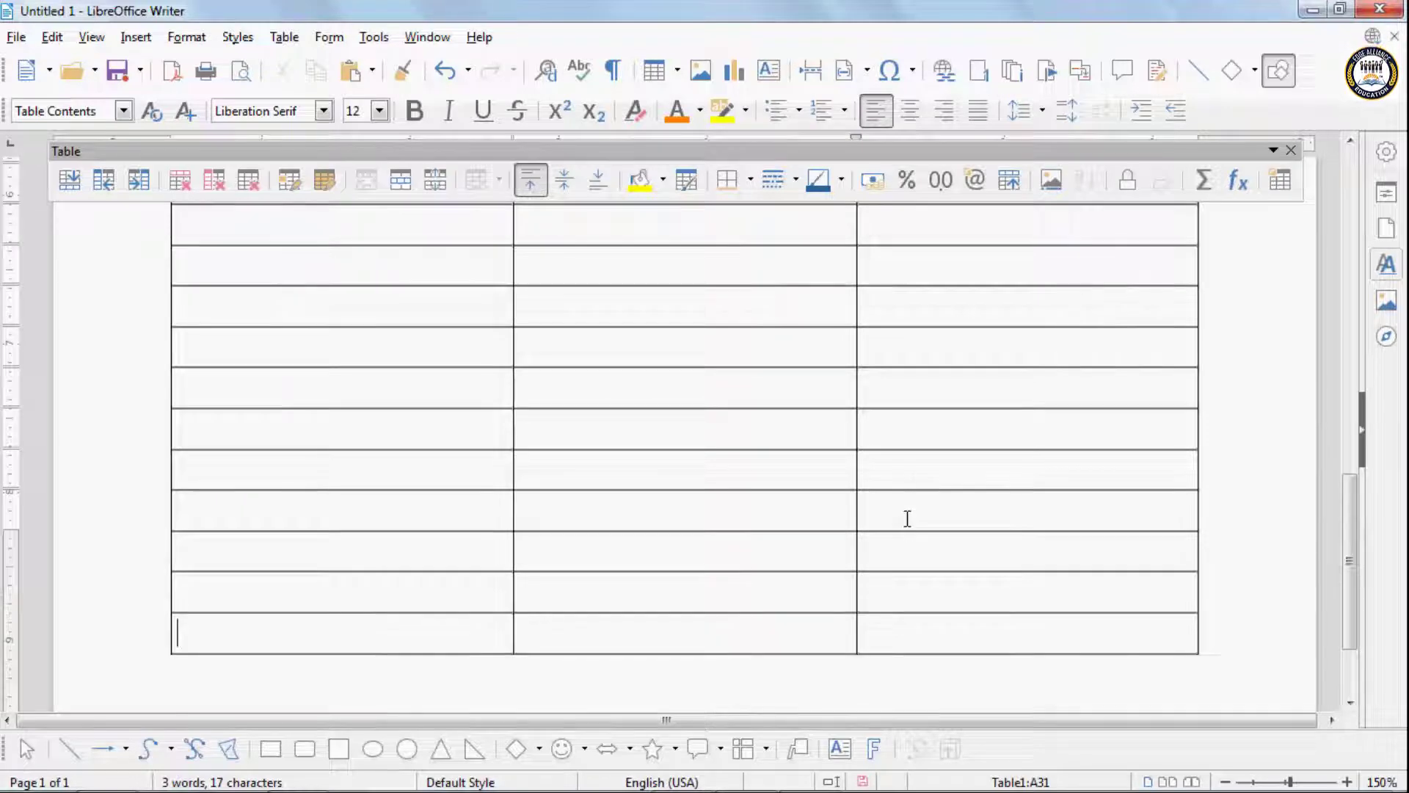
pyautogui.press('Tab')
pyautogui.press('Tab')
pyautogui.press('Tab')
pyautogui.press('Tab')
pyautogui.press('Tab')
pyautogui.press('Tab')
pyautogui.press('Tab')
pyautogui.press('Tab')
pyautogui.press('Tab')
pyautogui.press('Tab')
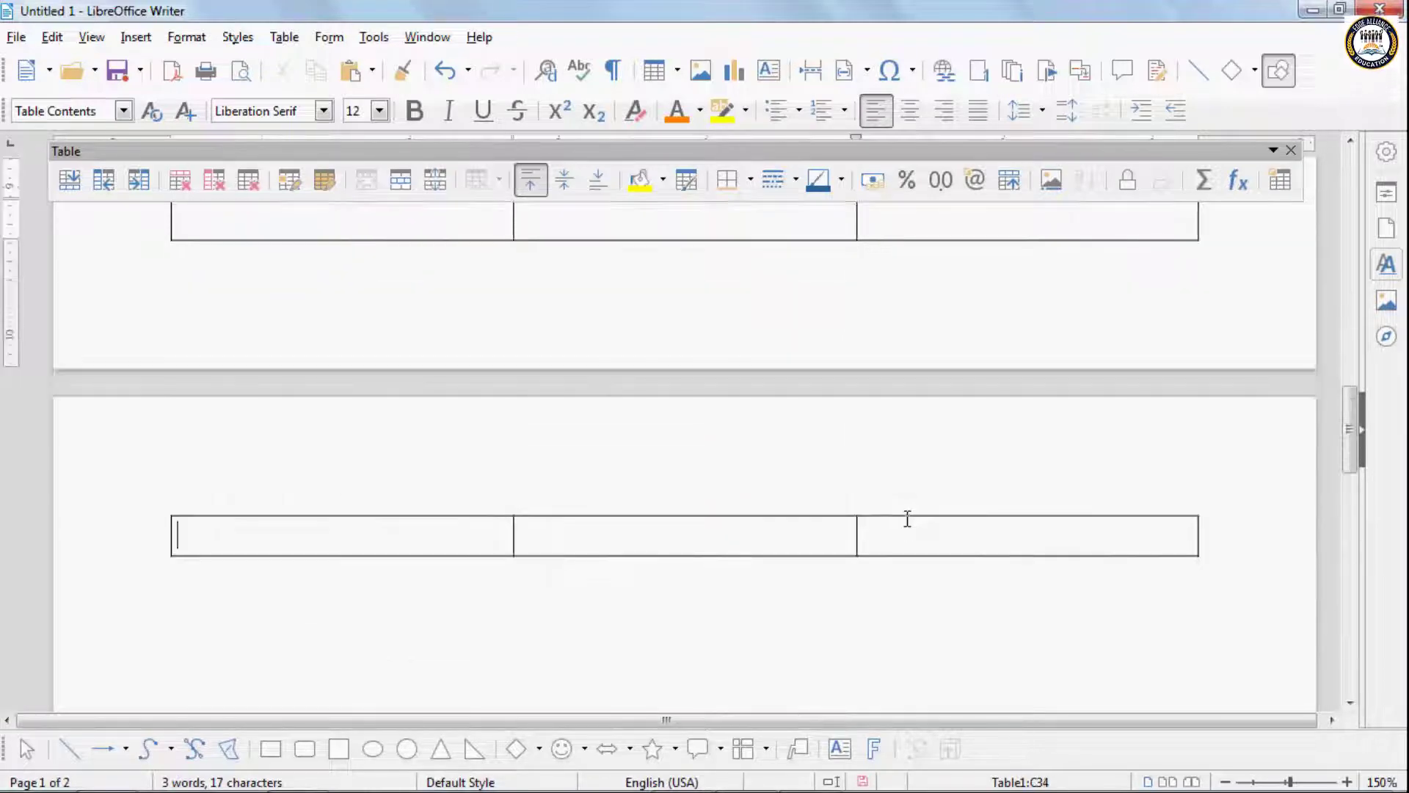
# - Place the cursor in the first cell of the table's last row on the first page
pyautogui.scroll(4, 880, 507)
pyautogui.click(244, 372)
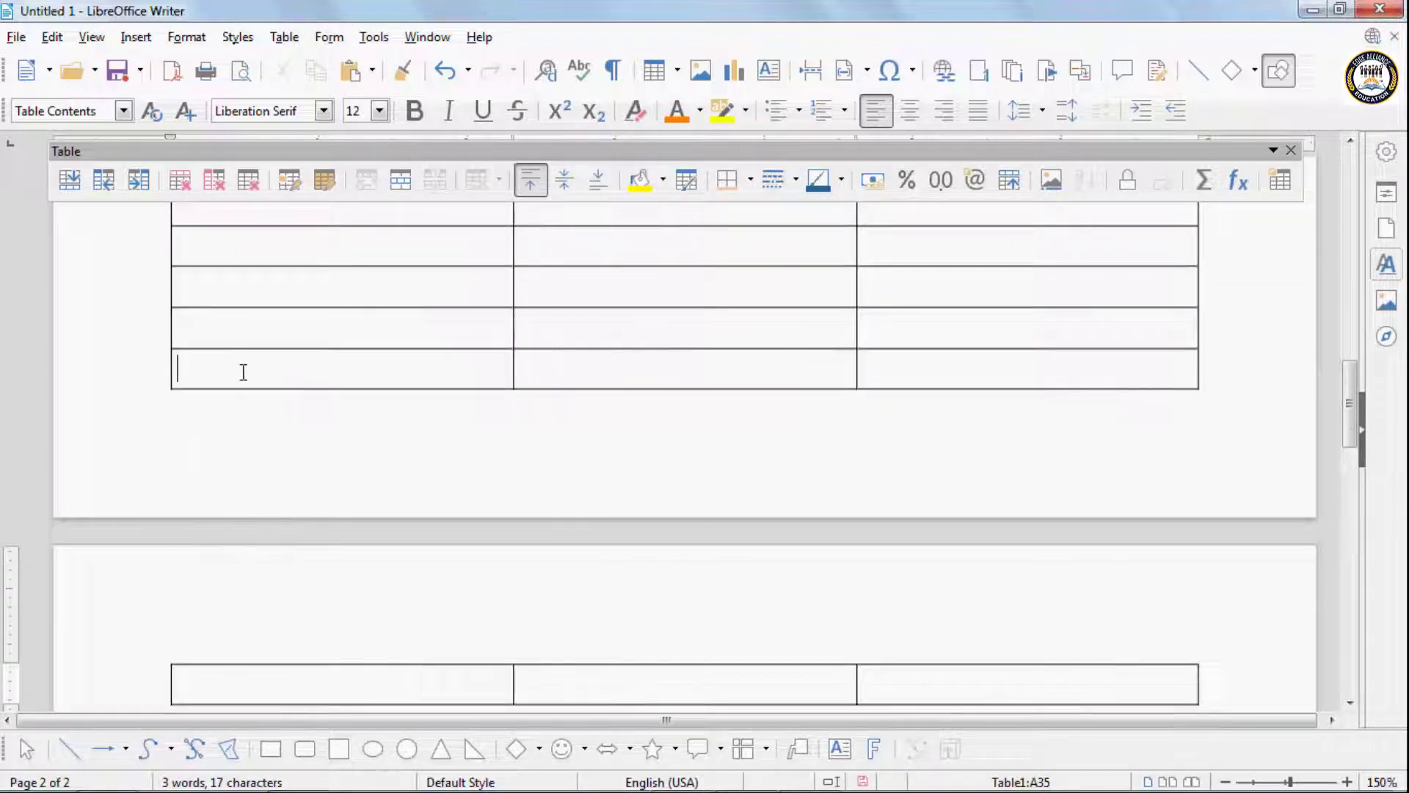
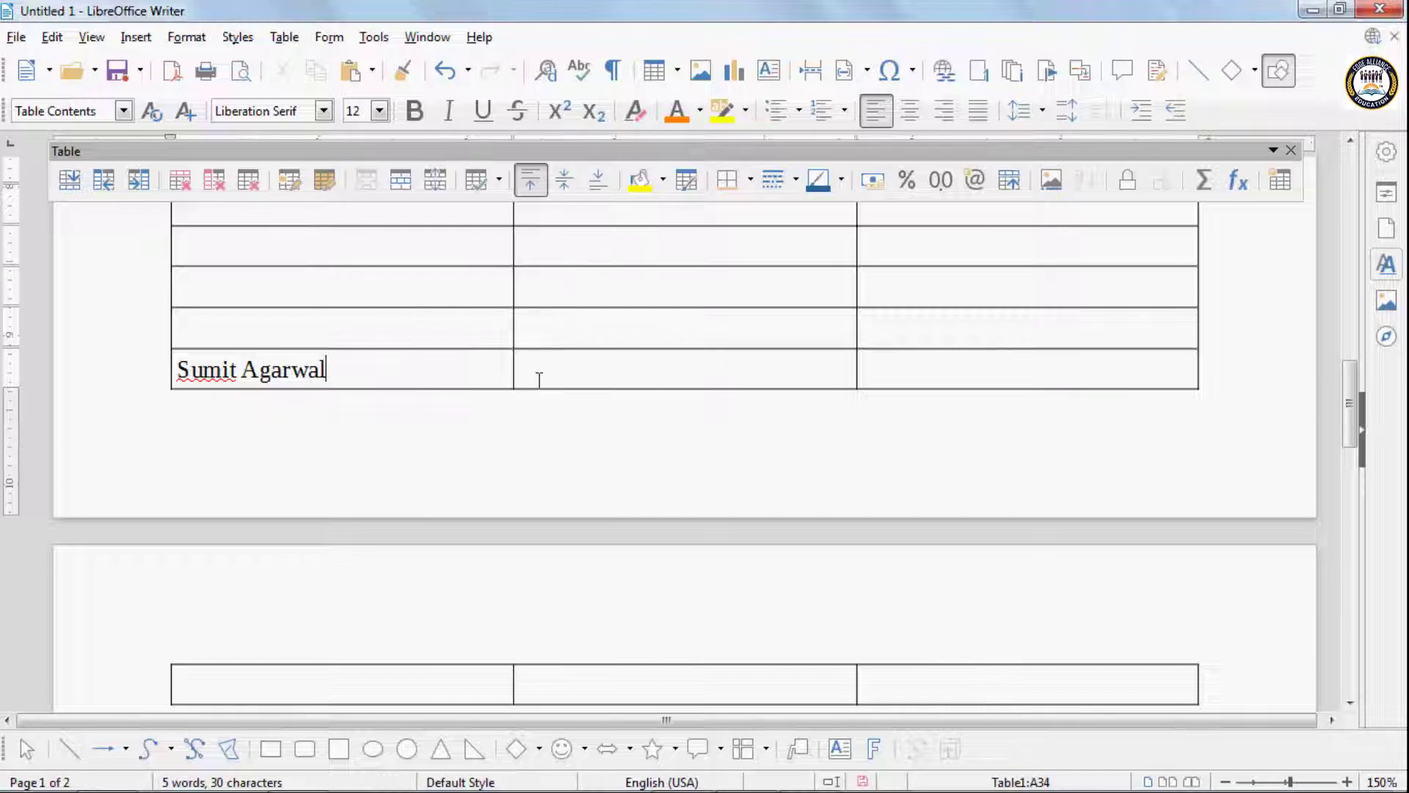
# - Enter a person's full name in the Name column of the last table row on the first page
pyautogui.write('%4/')
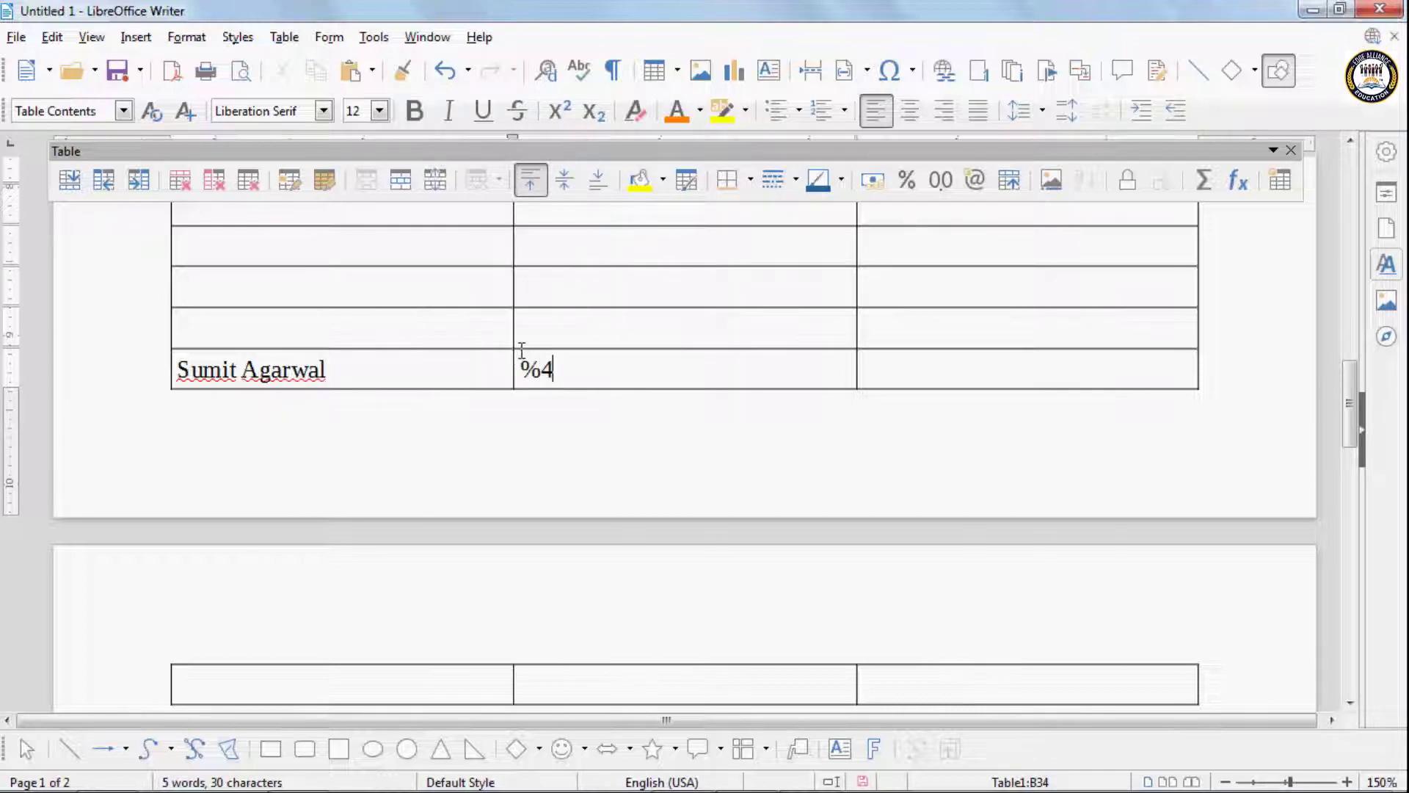
# - Fill in the person's postal address in the Address cell of the same row, long enough to wrap onto a second line
pyautogui.press('BackSpace')
pyautogui.press('BackSpace')
pyautogui.press('BackSpace')
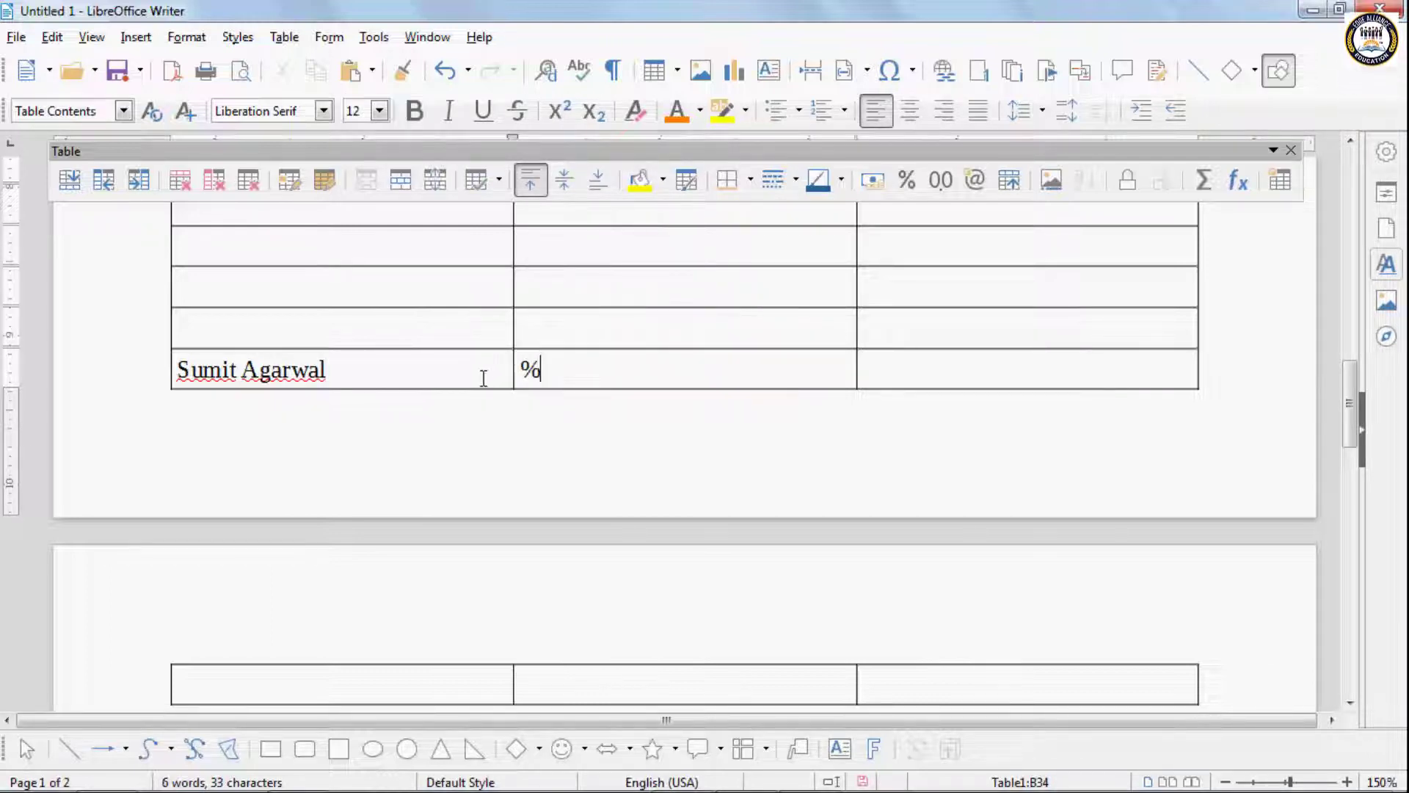
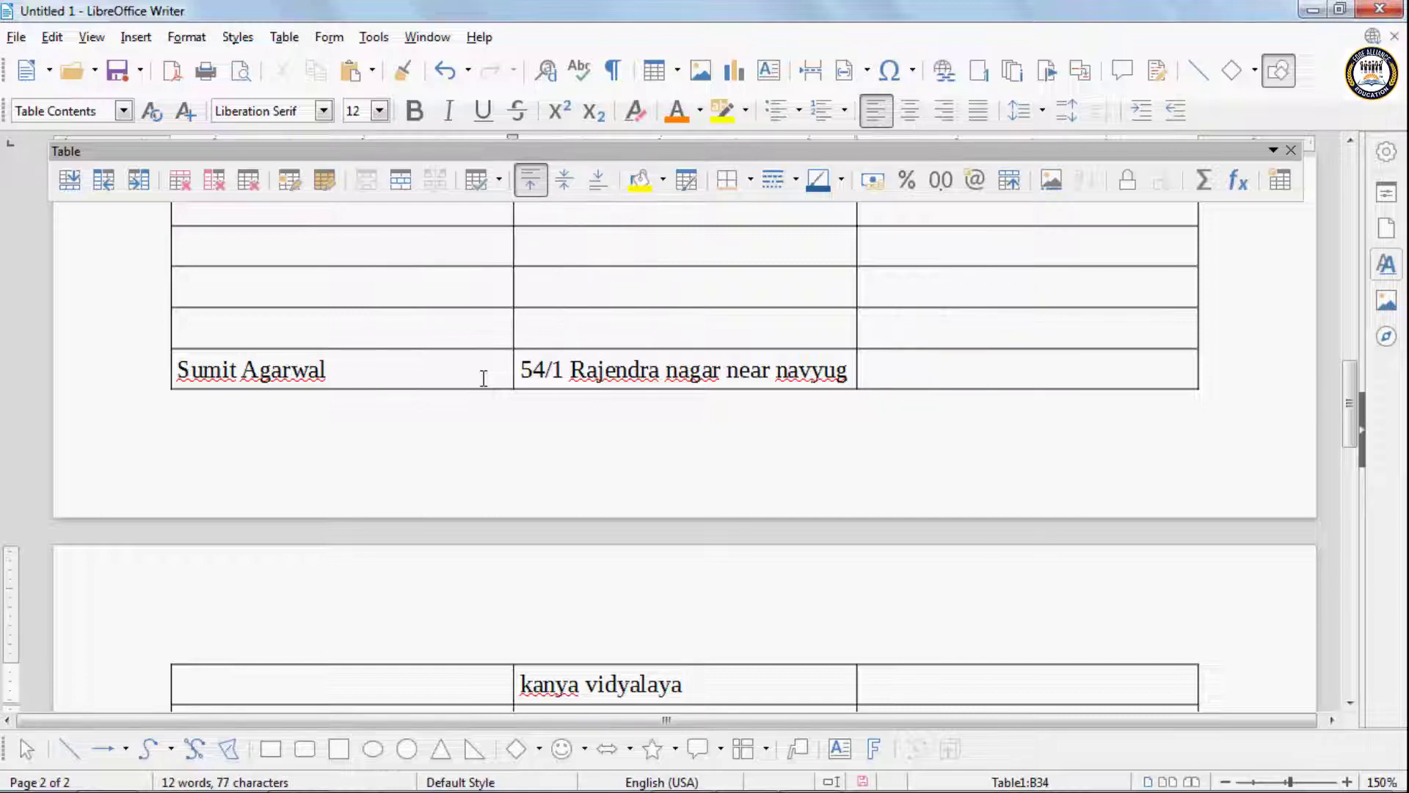
# - Turn off the option that lets the table's rows break across pages, and turn it back on
pyautogui.scroll(-1, 777, 620)
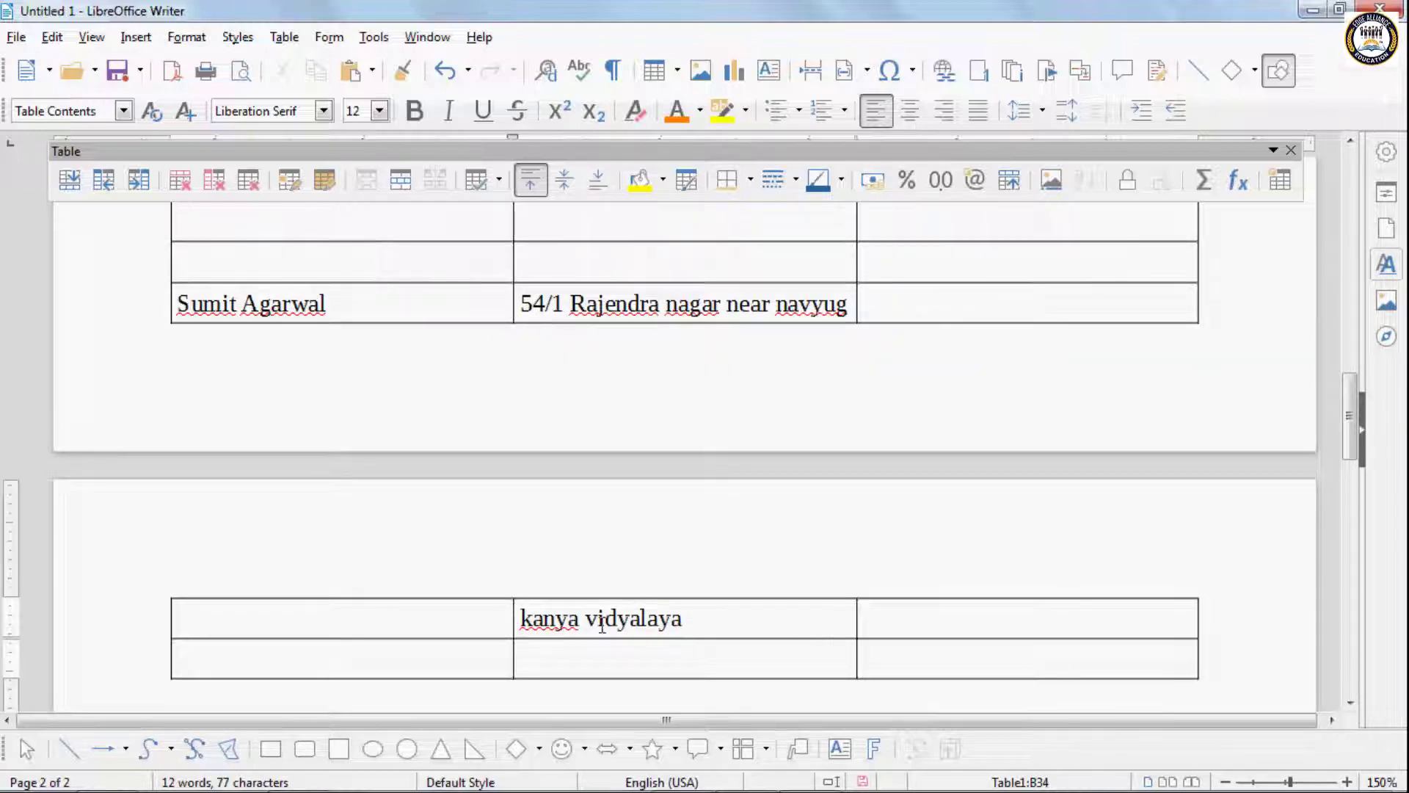
pyautogui.click(282, 38)
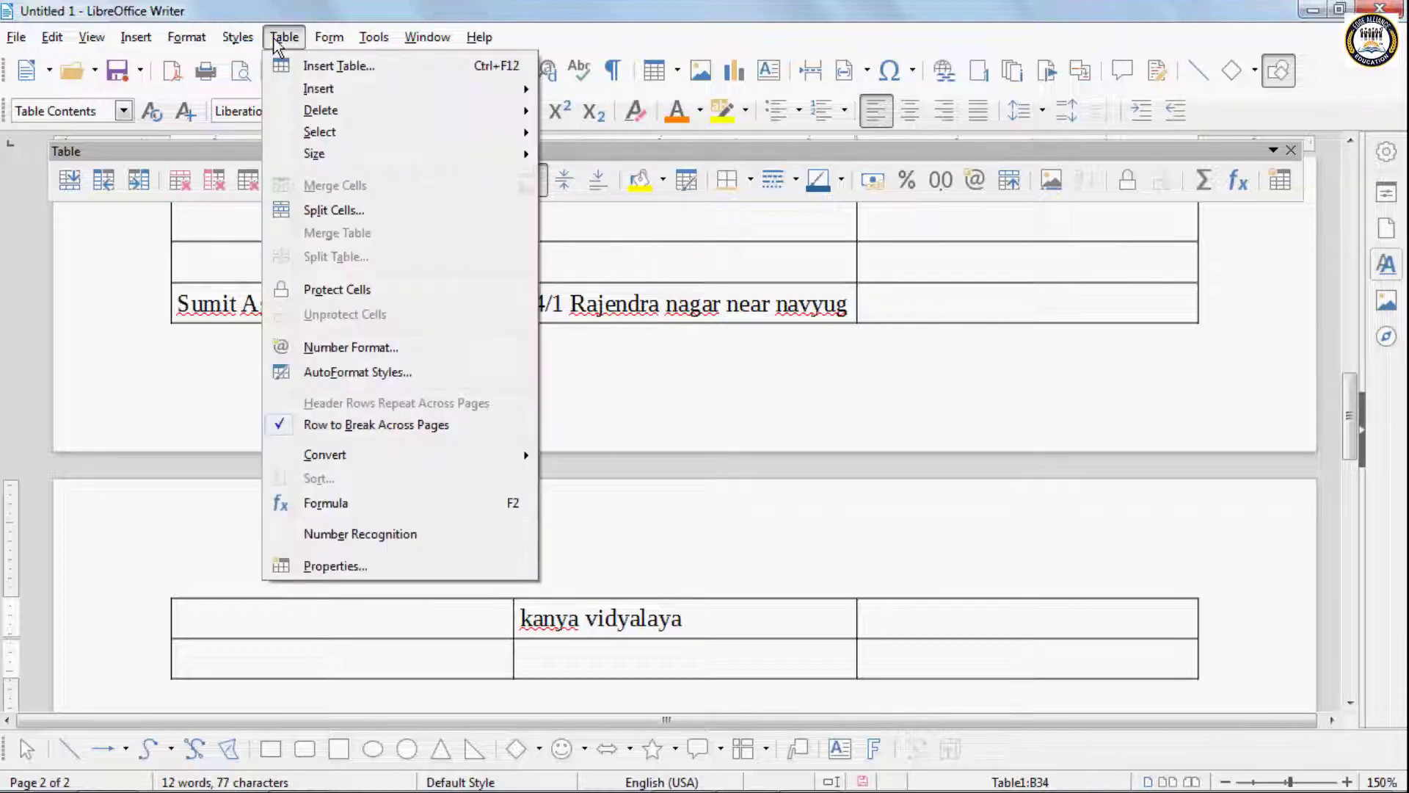
pyautogui.click(281, 425)
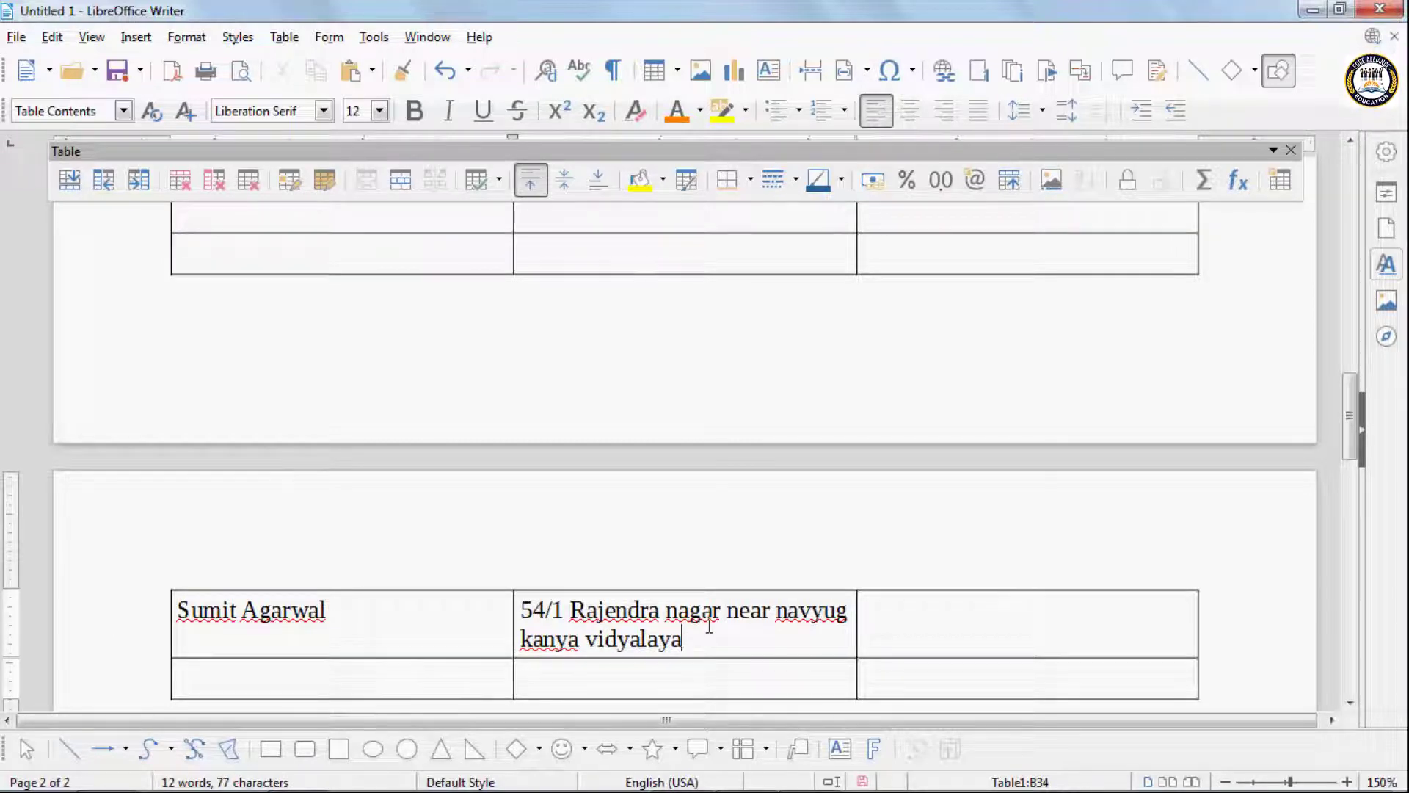
pyautogui.click(284, 35)
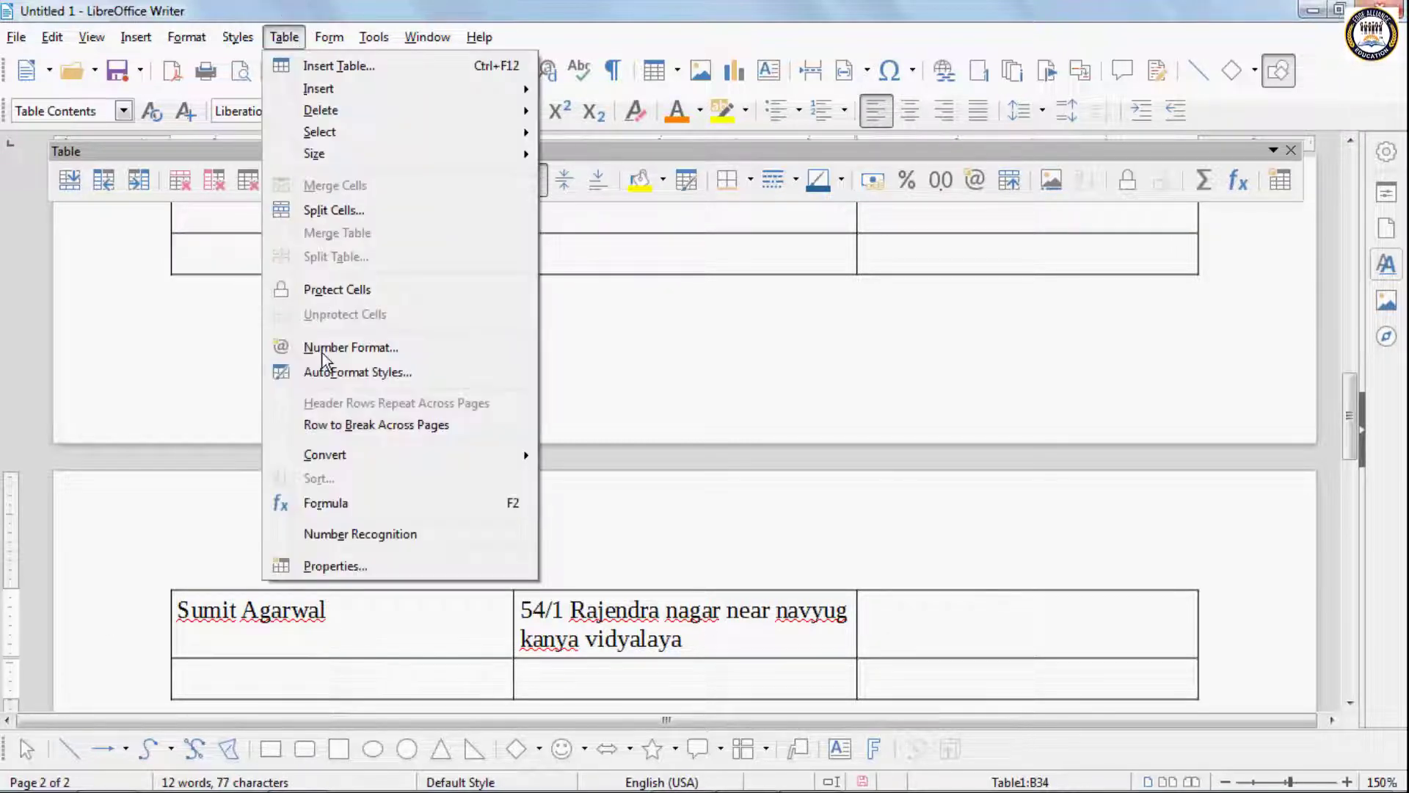
pyautogui.click(320, 422)
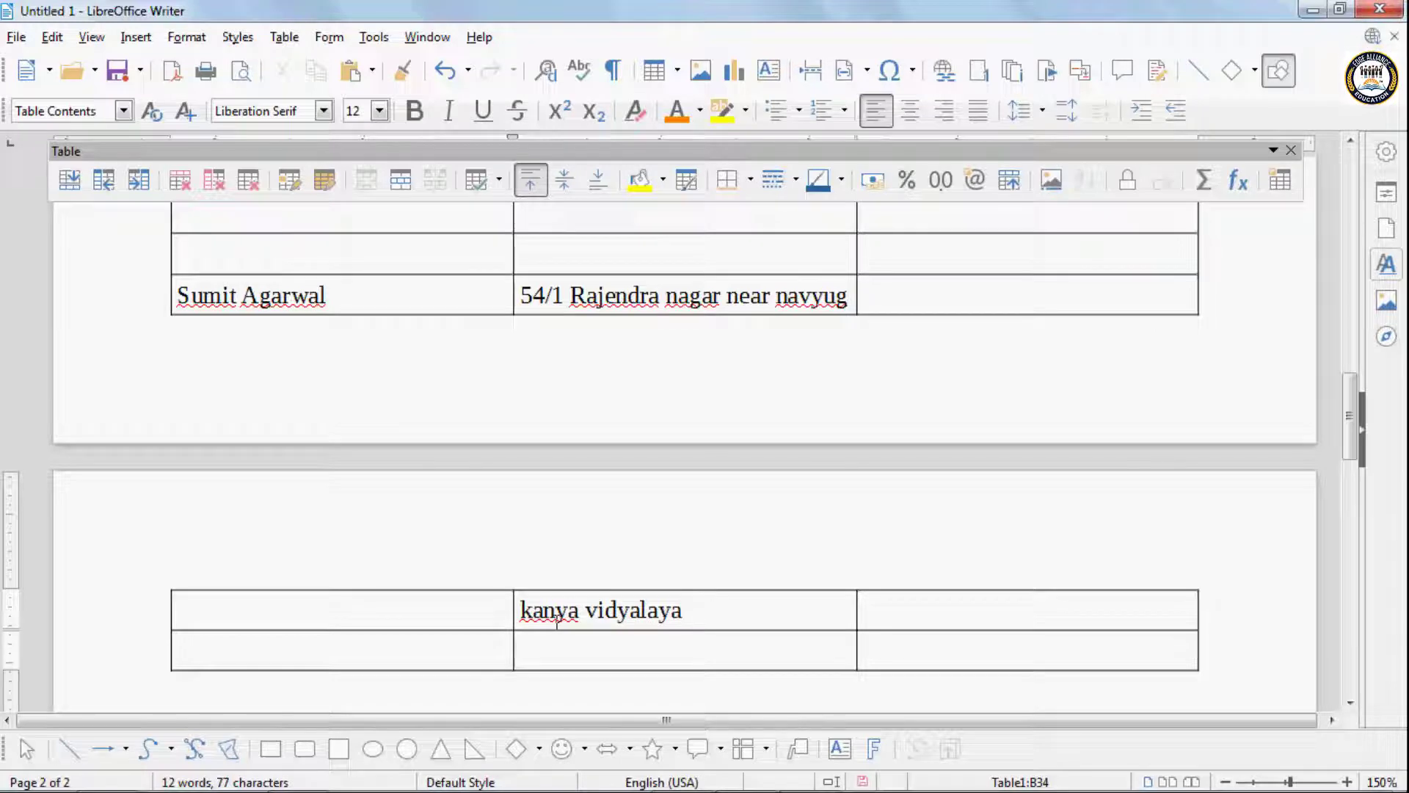
pyautogui.click(284, 38)
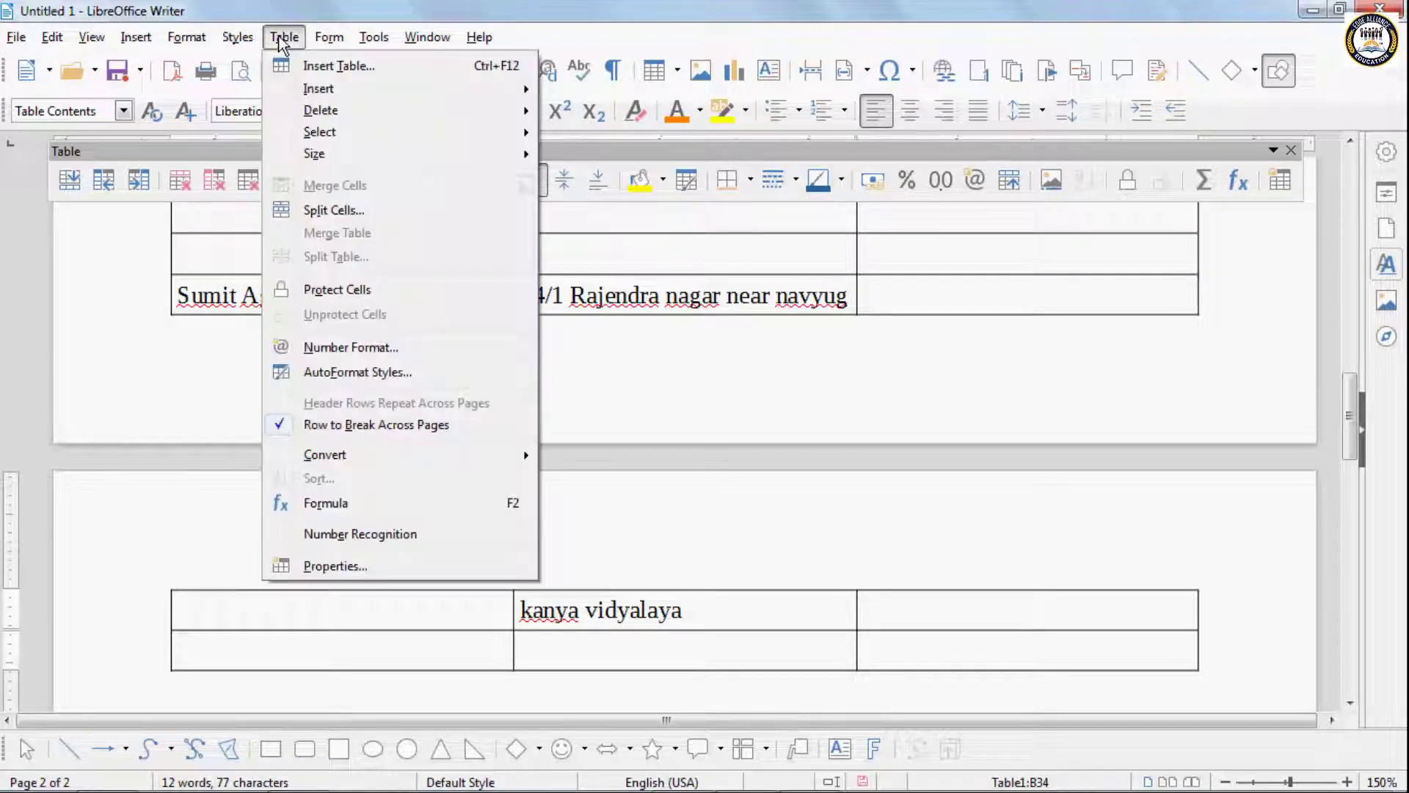
pyautogui.moveTo(371, 457)
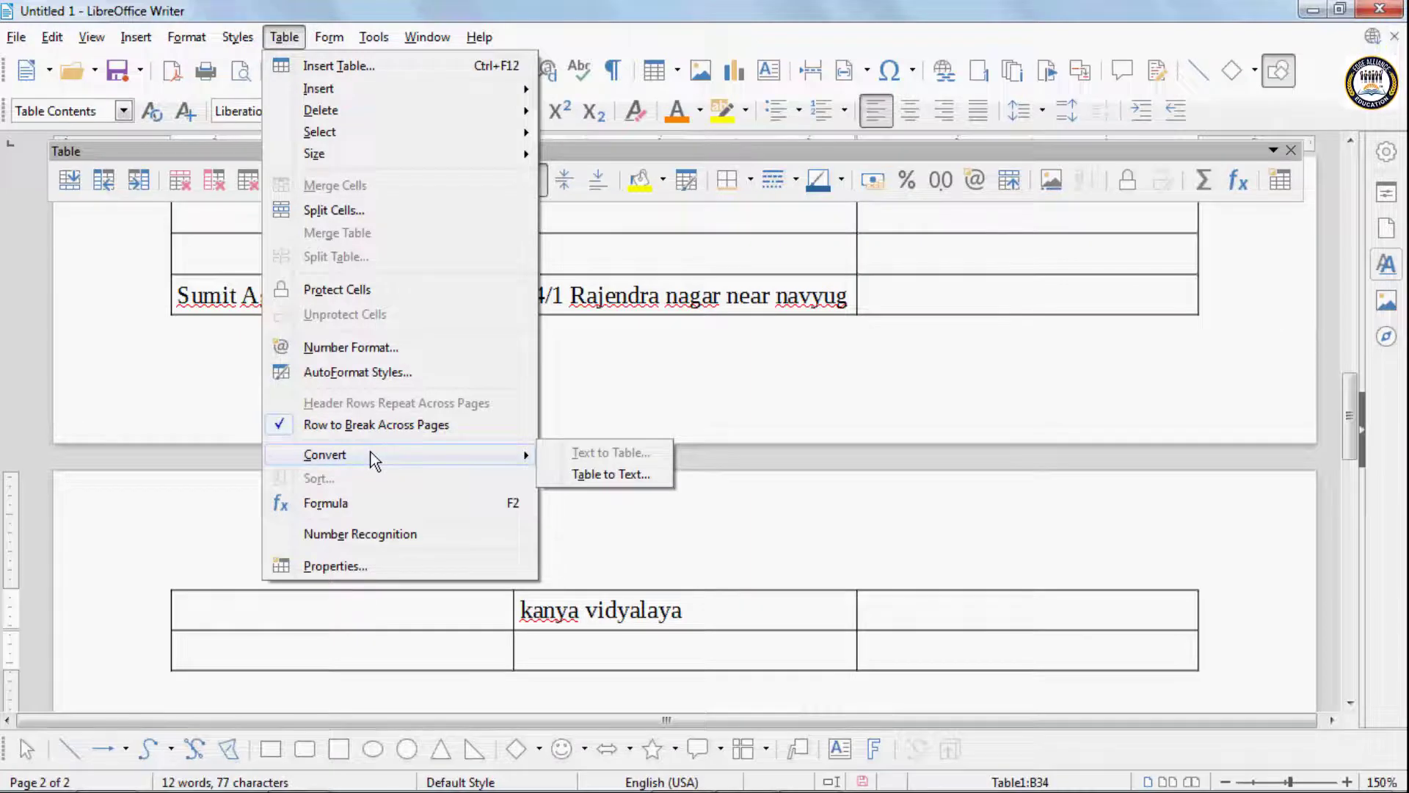
pyautogui.click(588, 474)
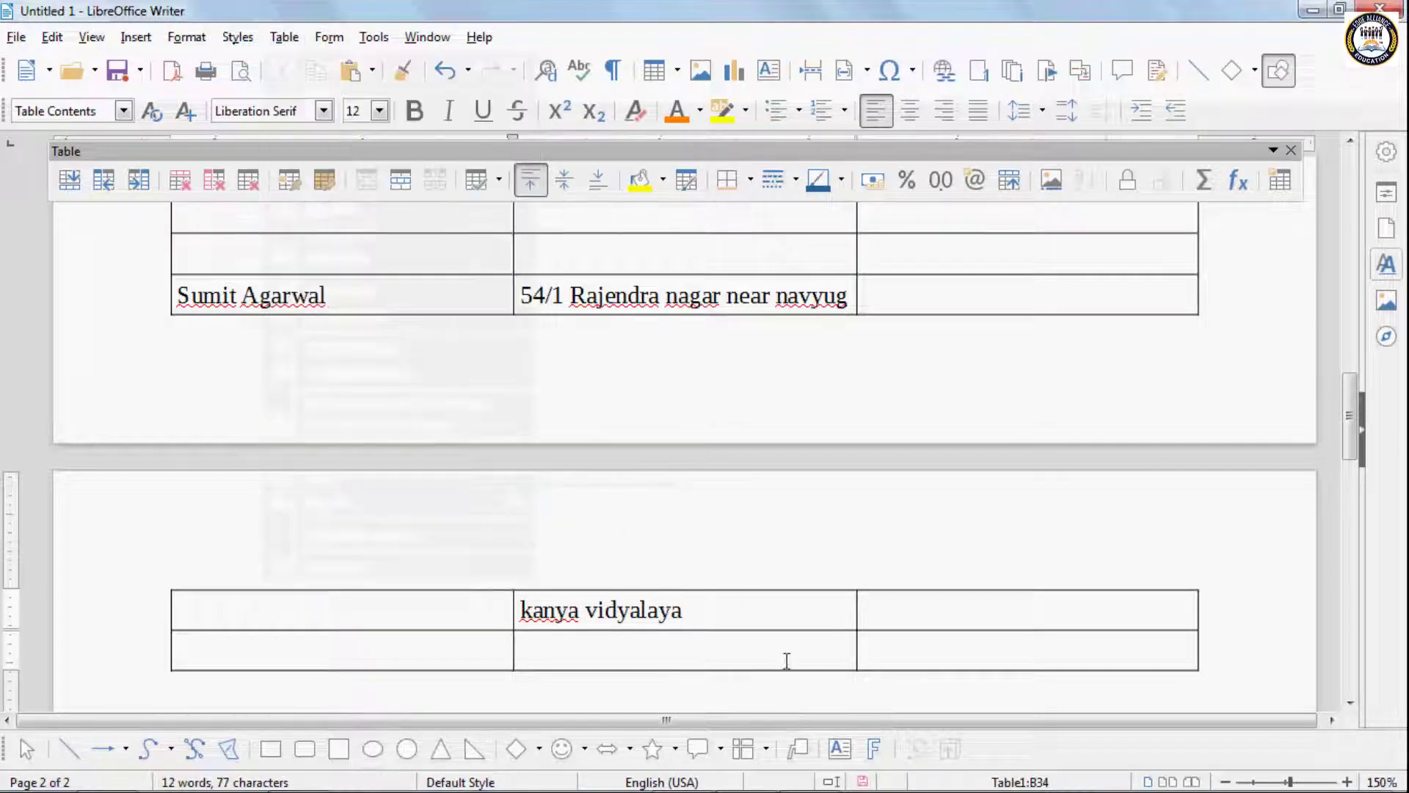
# - Delete the entire document content, including the table that spans both pages
pyautogui.click(801, 697)
pyautogui.scroll(-1, 802, 670)
pyautogui.press('Return')
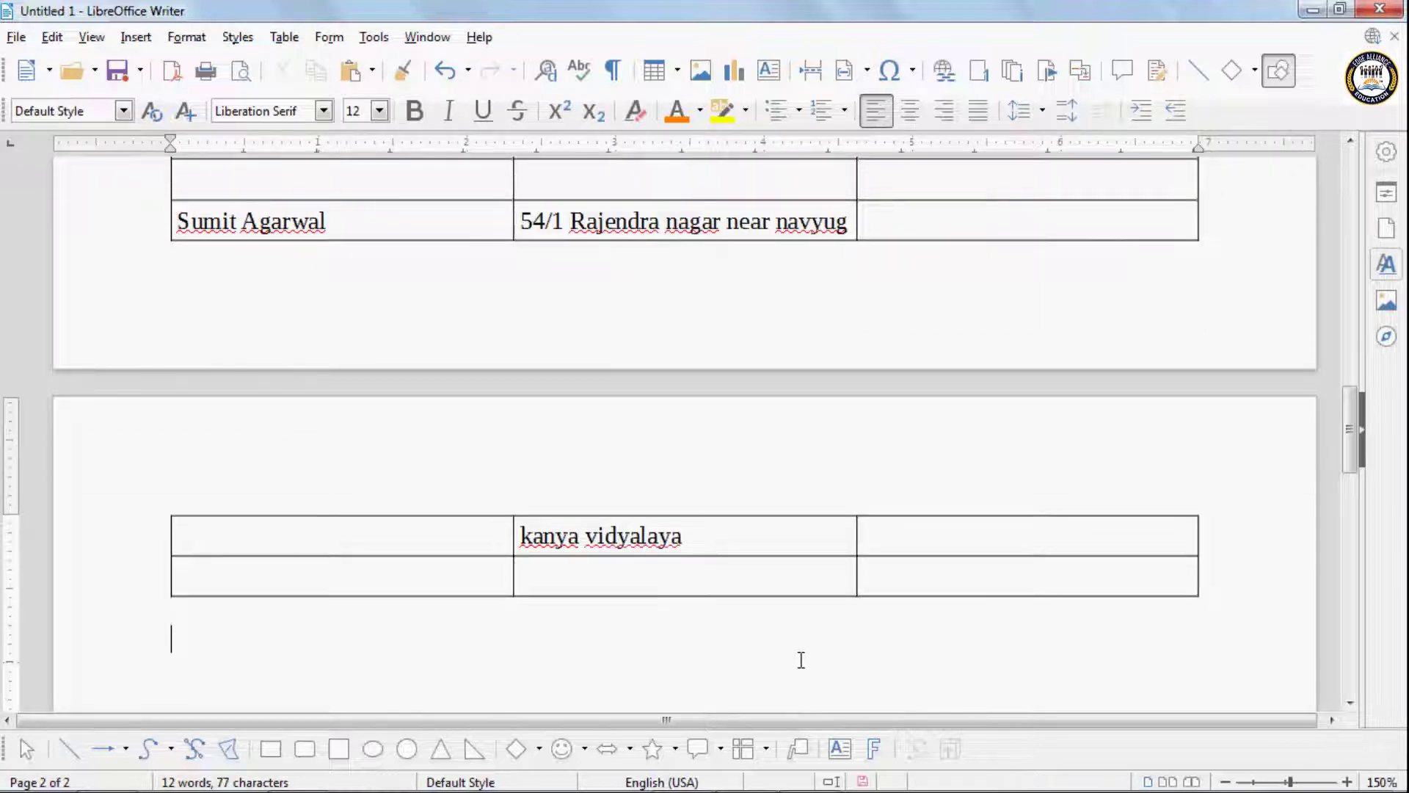
pyautogui.hotkey('ctrl', 'a')
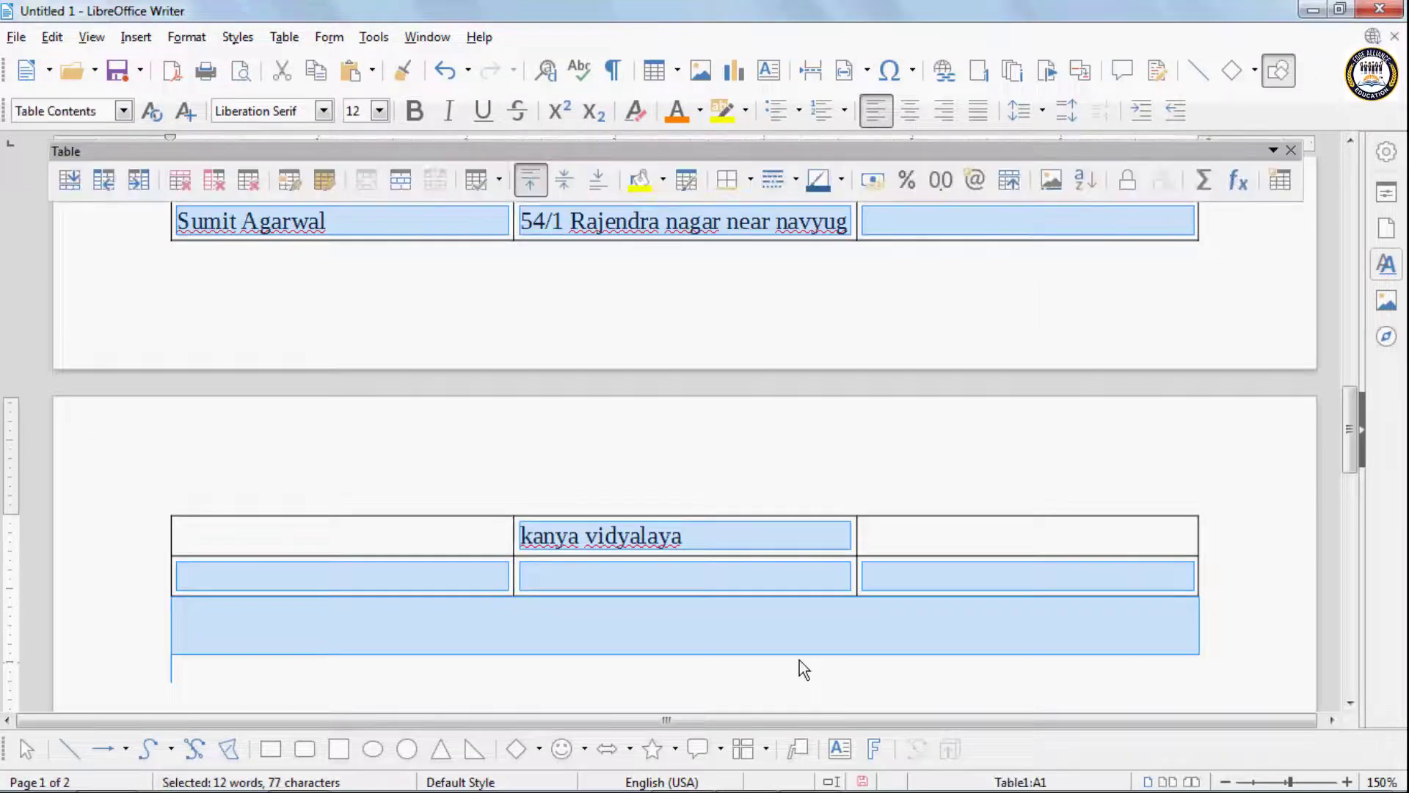
pyautogui.hotkey('ctrl', 's')
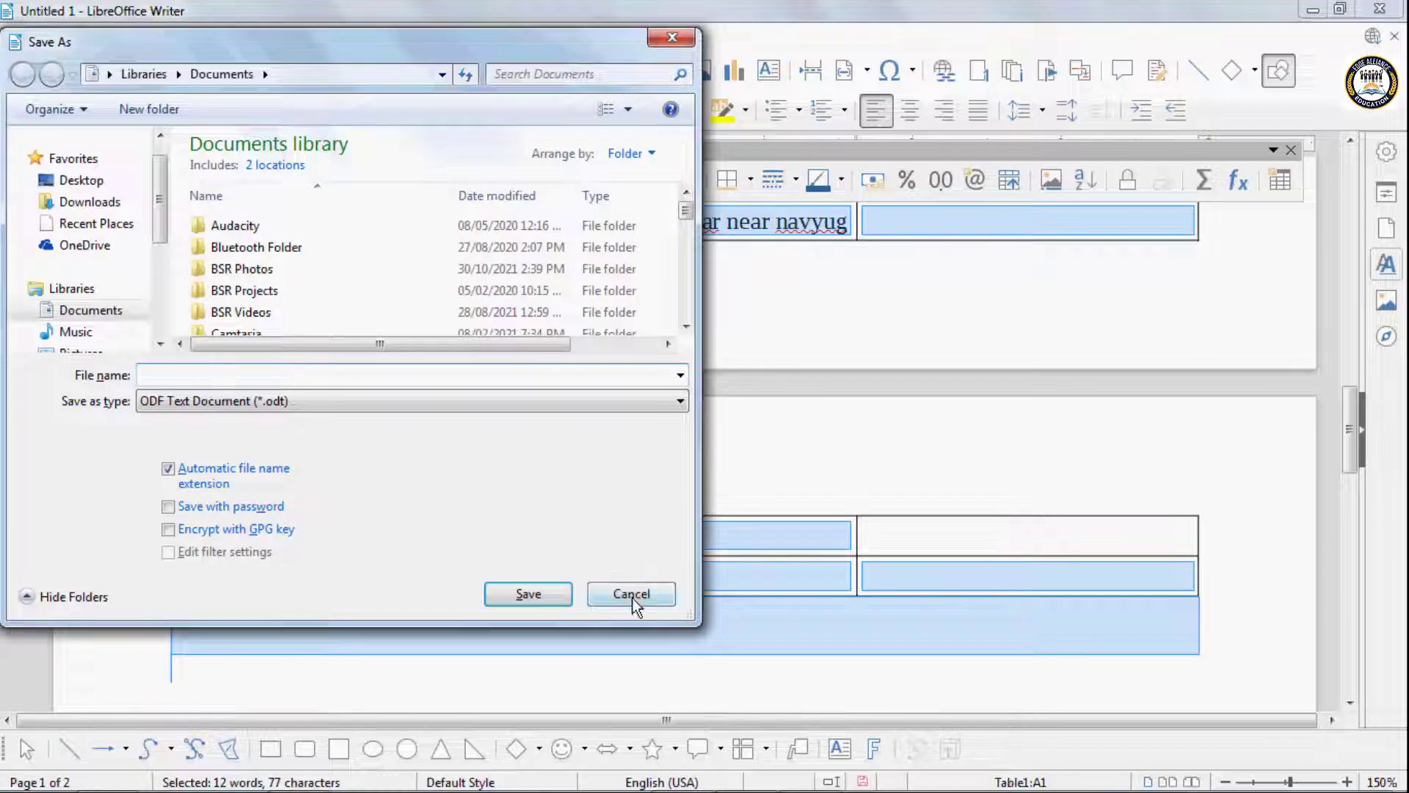
pyautogui.click(632, 593)
pyautogui.press('Delete')
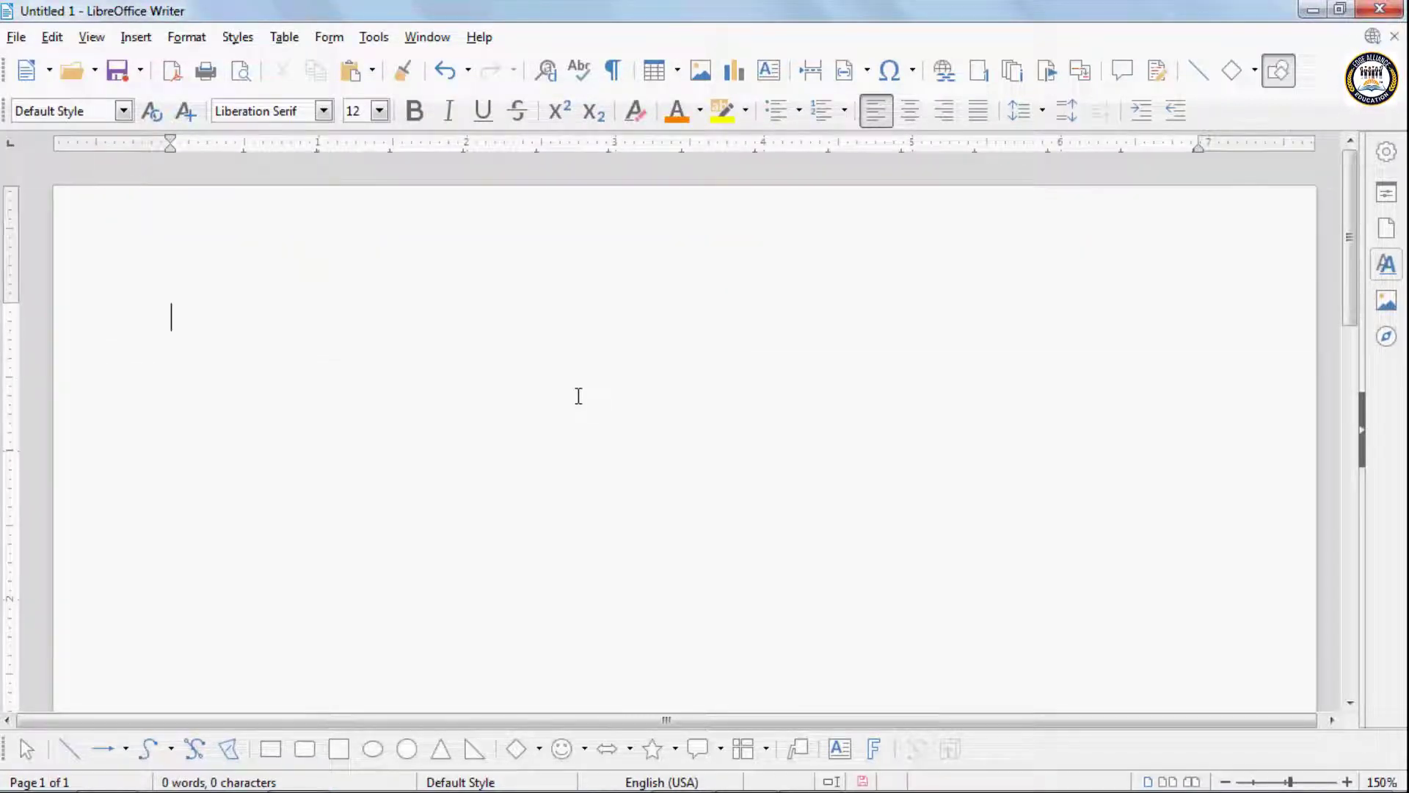
# - Enter a tab-separated heading line with the column titles Name, Post and Salary at the start of the empty document
pyautogui.write('Name')
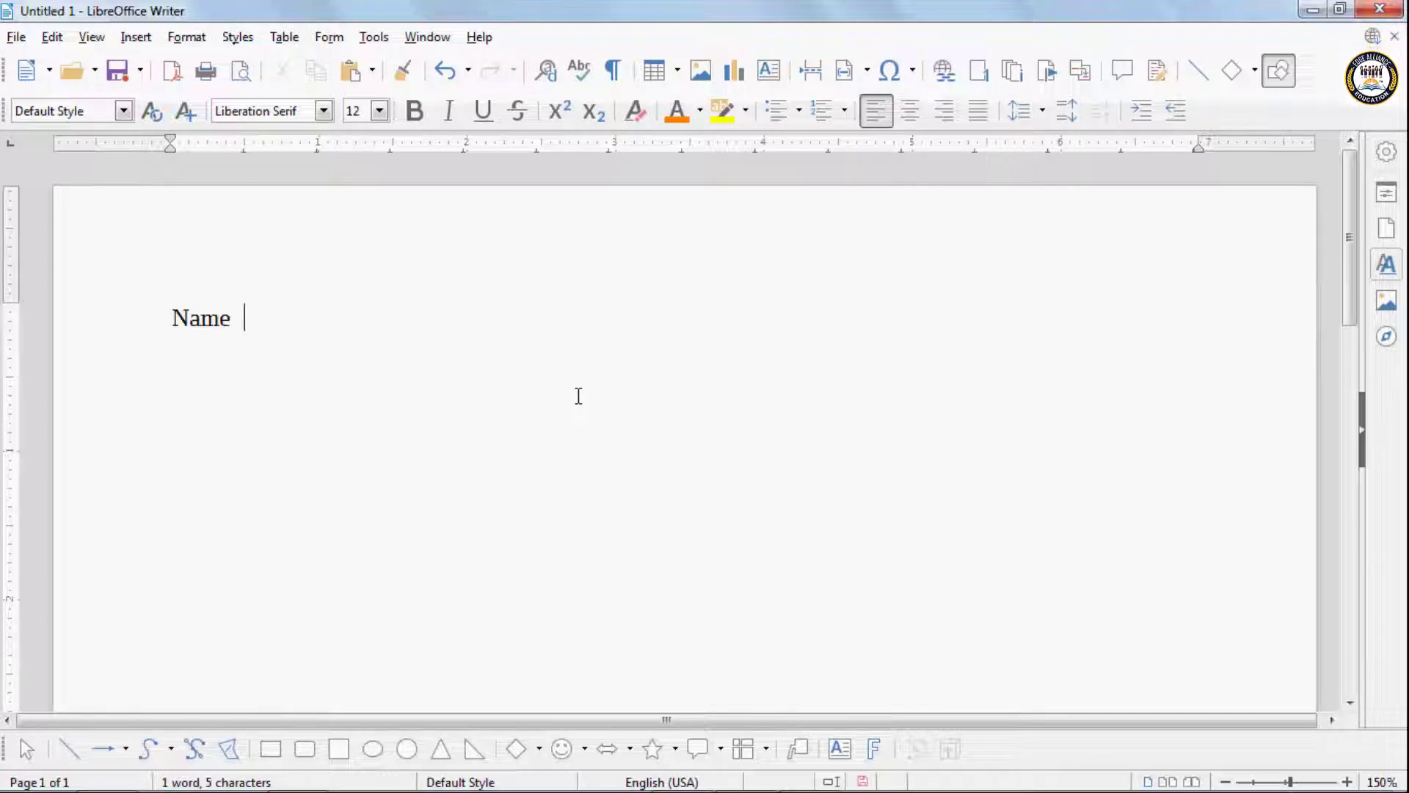
pyautogui.press('Tab')
pyautogui.write('Post')
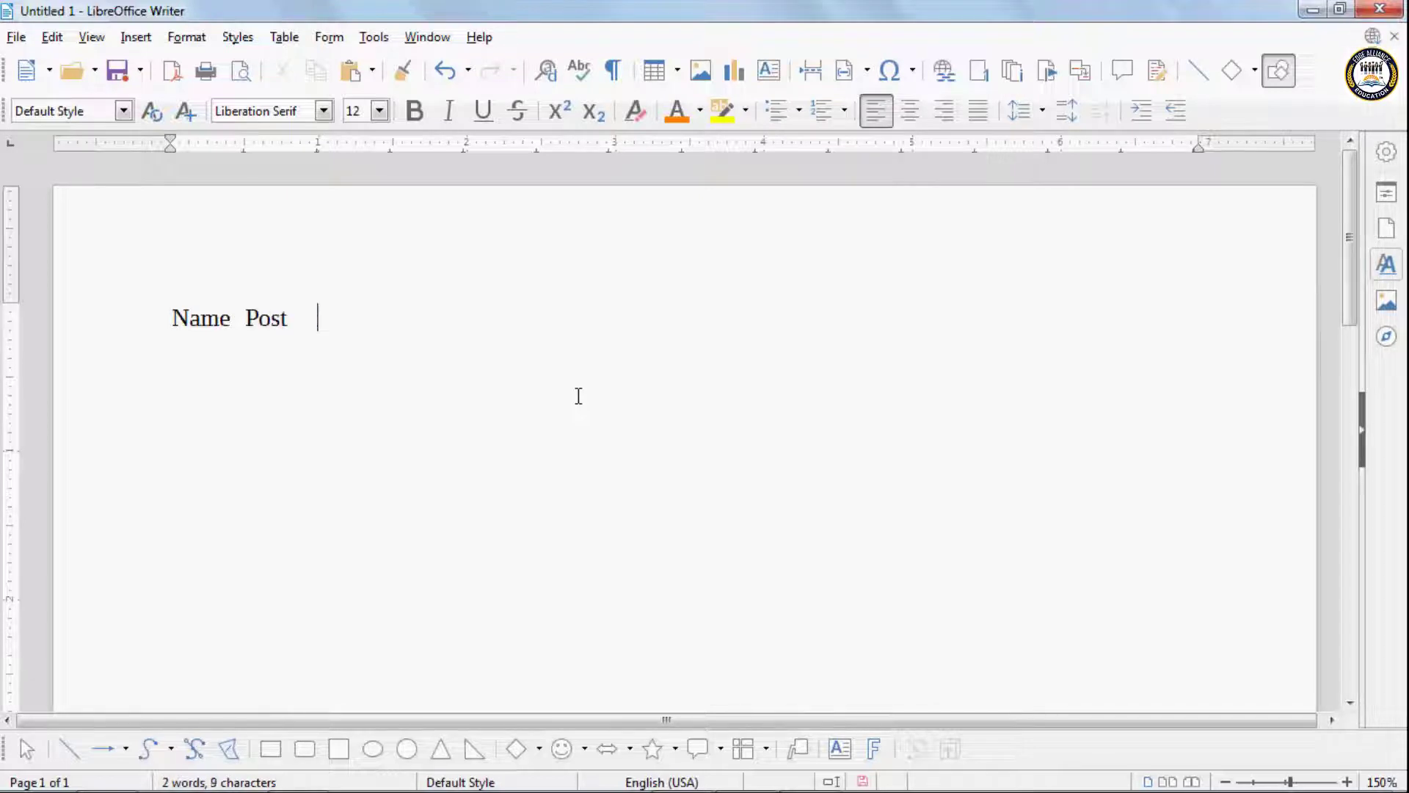
pyautogui.press('Tab')
pyautogui.write('Sla')
pyautogui.press('BackSpace')
pyautogui.press('BackSpace')
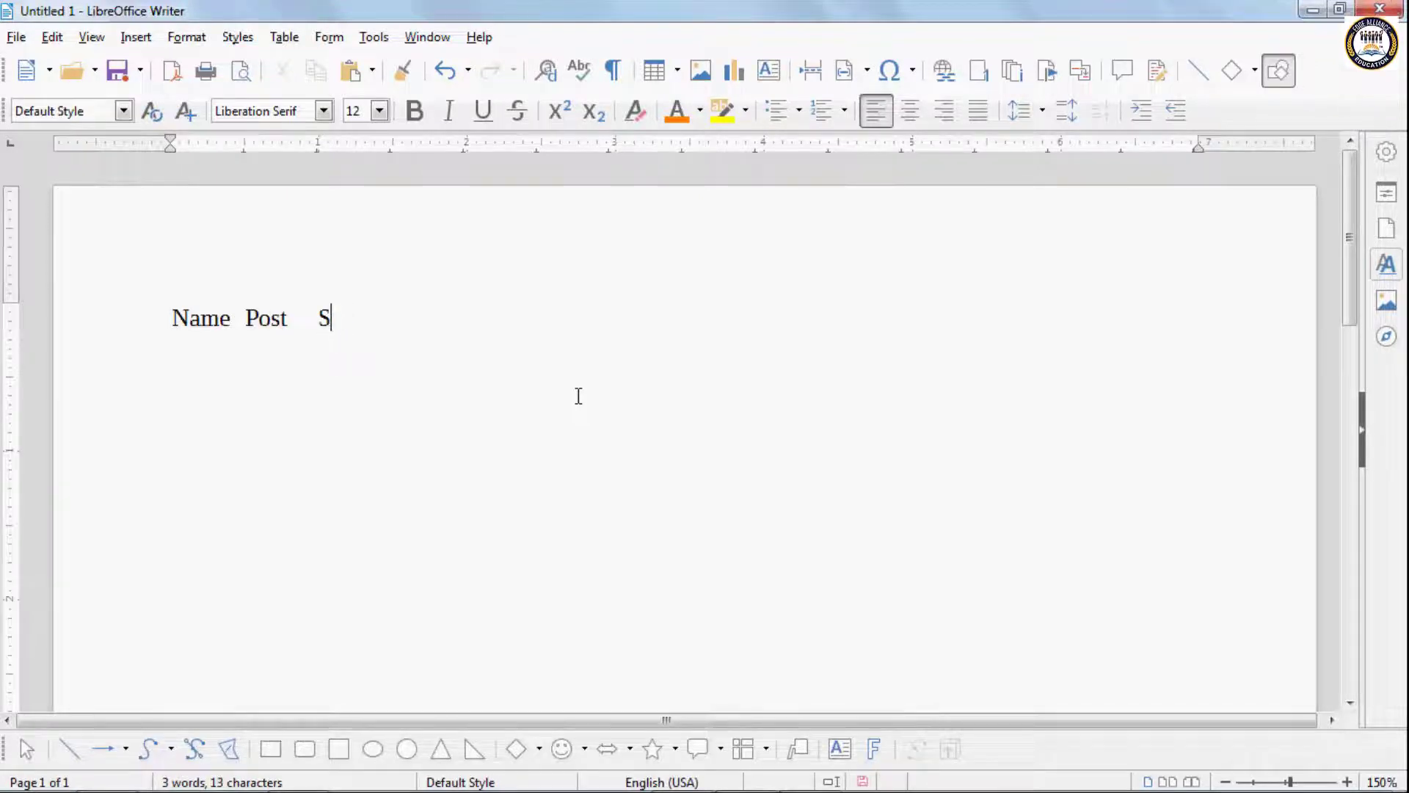
pyautogui.write('alary')
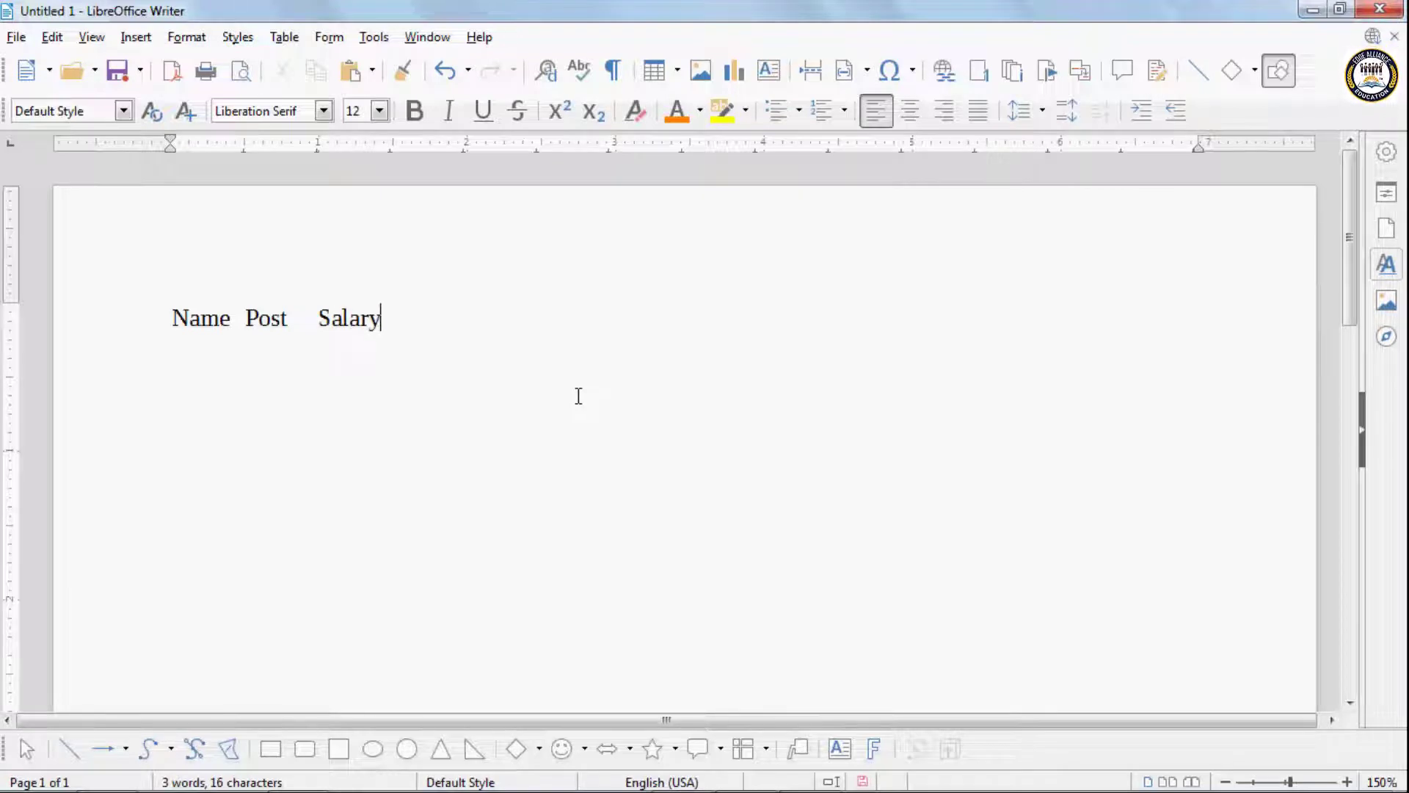
# - Add a second line with a person's first name, a space, the post Manager and the tab-separated salary 1300
pyautogui.press('Return')
pyautogui.write('A')
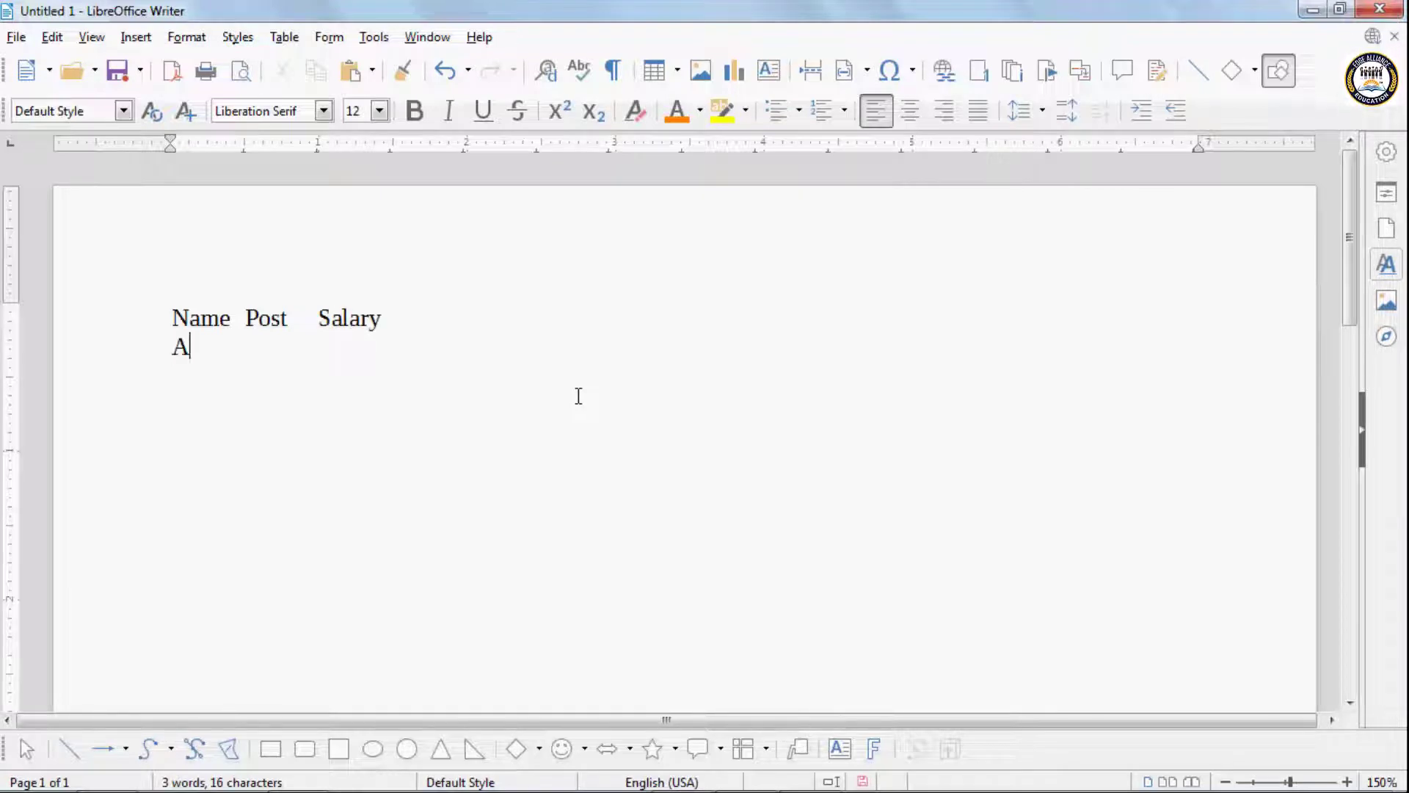
pyautogui.write('viral ')
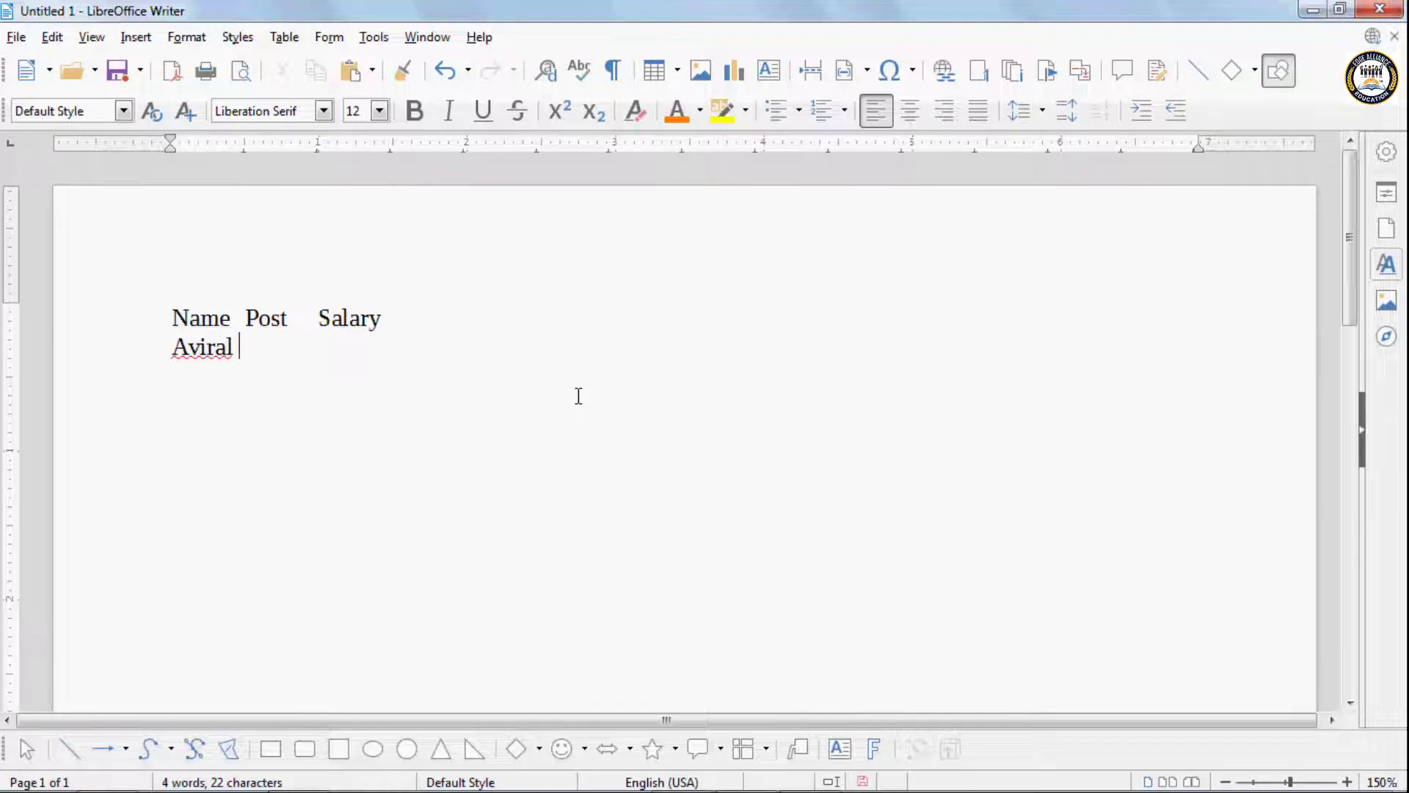
pyautogui.write('Manager\t')
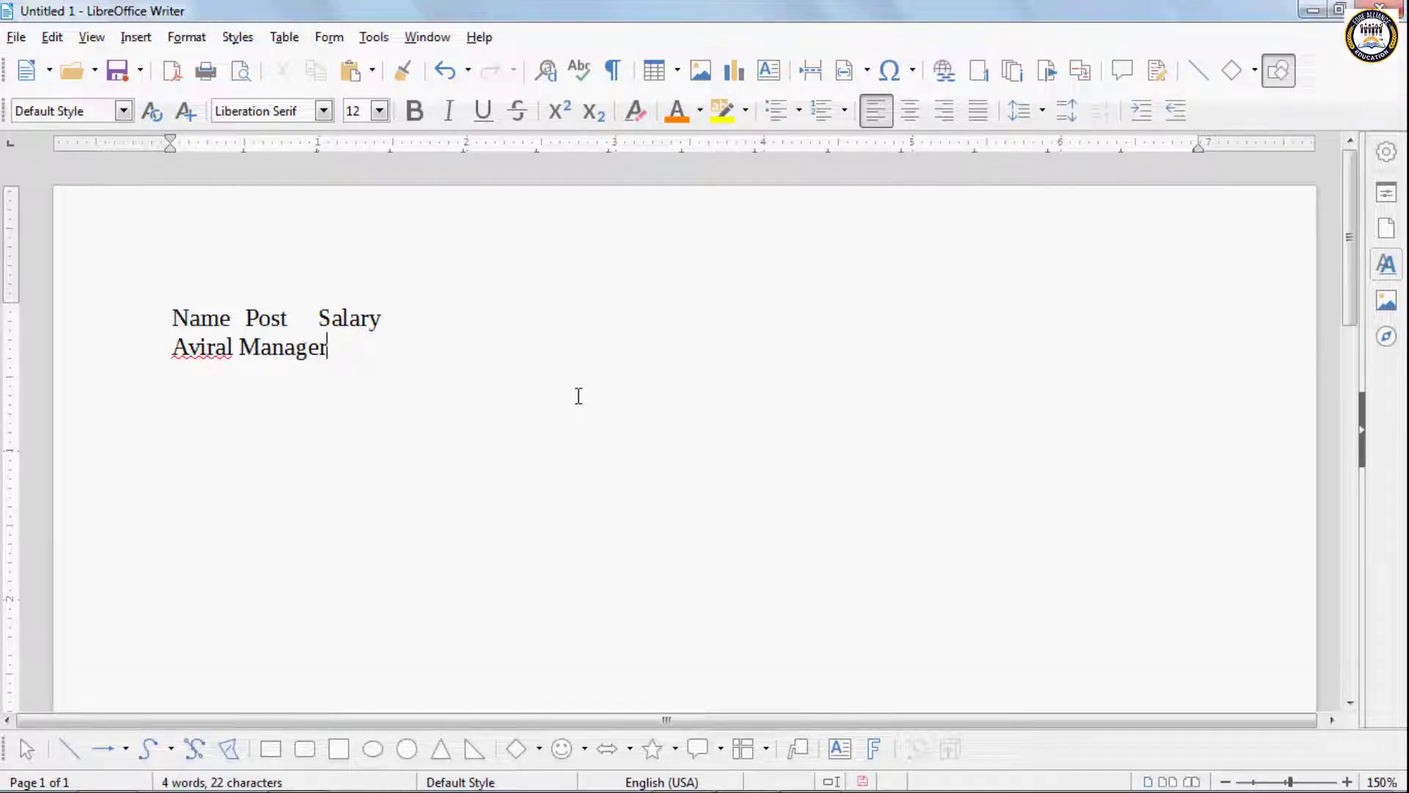
pyautogui.write('1300 ')
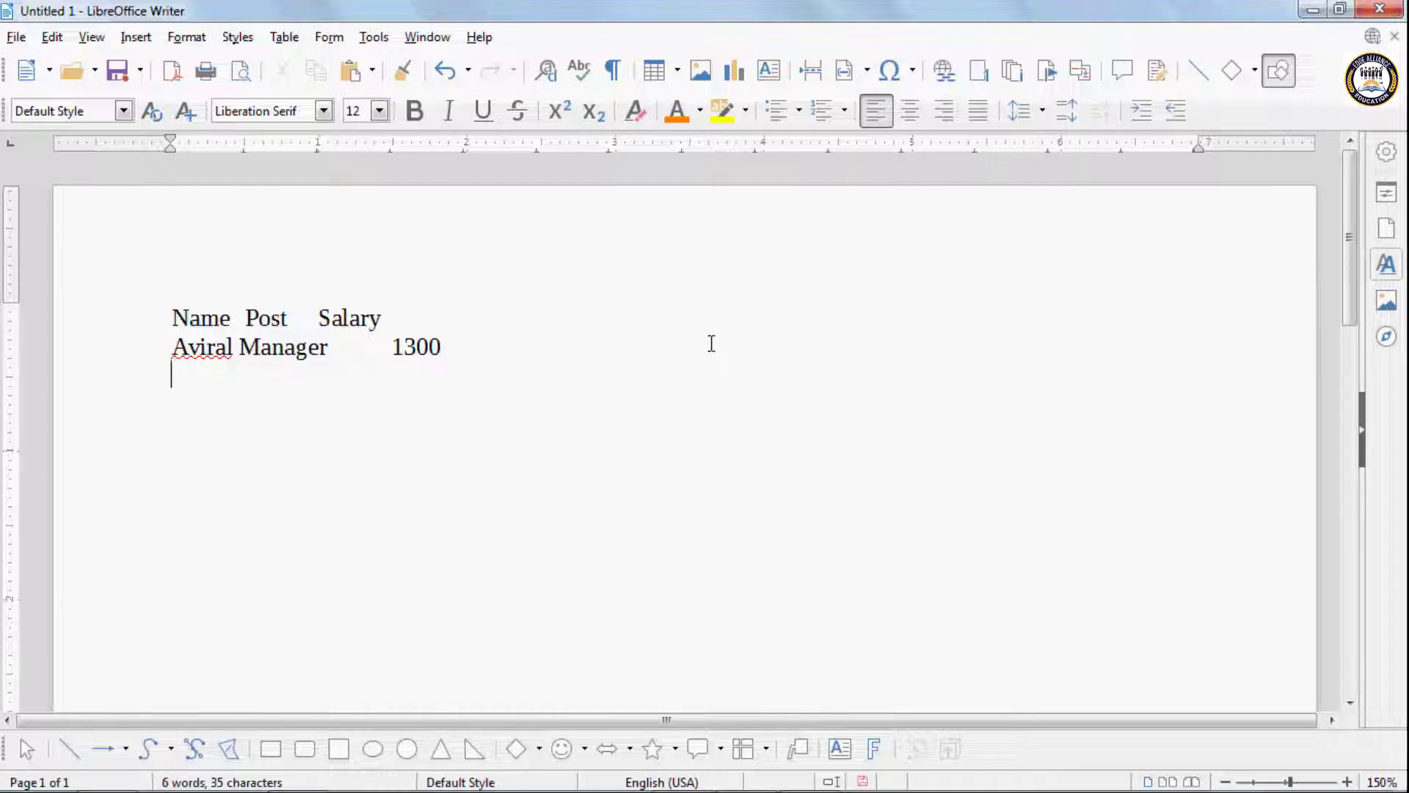
pyautogui.write('Mansi')
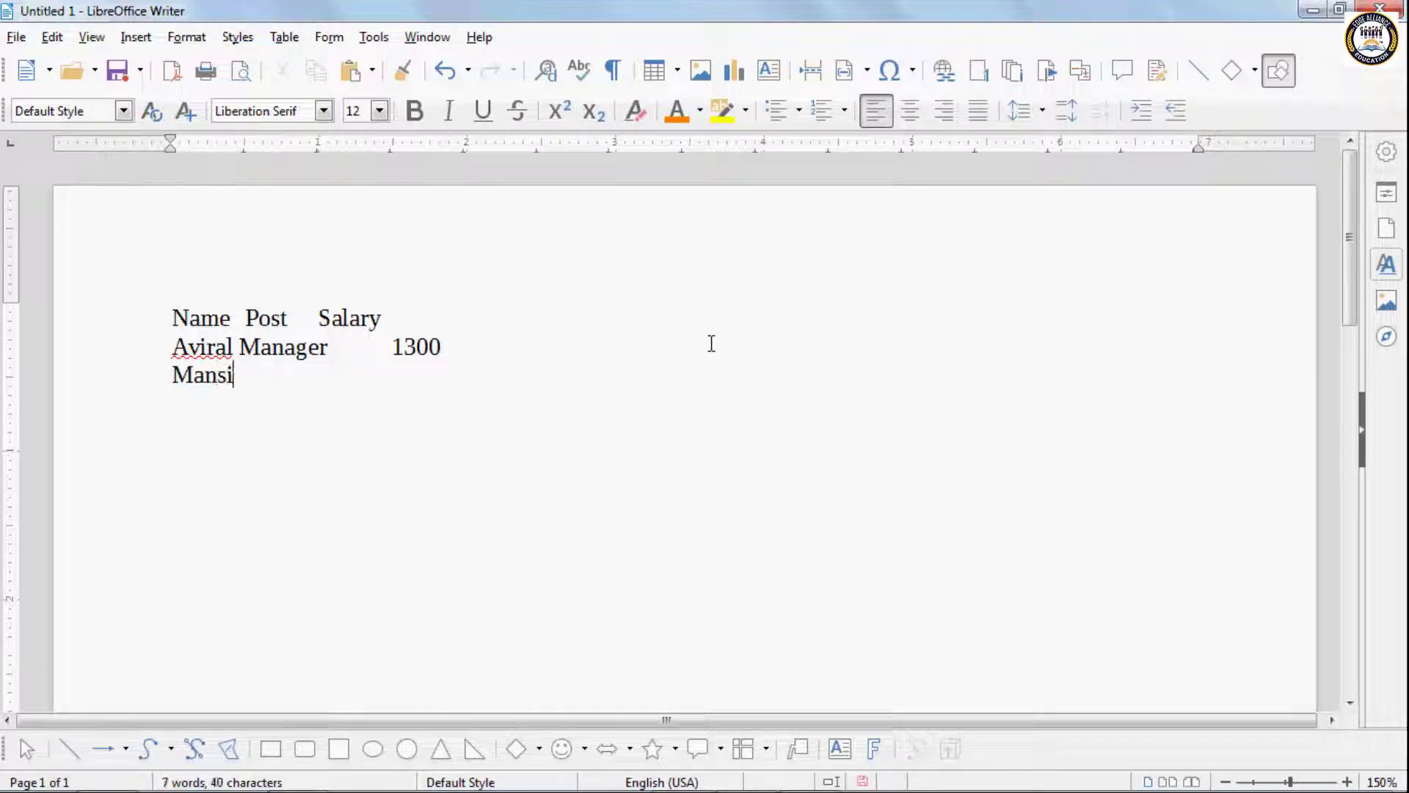
# - Add a third, tab-separated line with another person's first name, the post PA and the salary 1500
pyautogui.press('Tab')
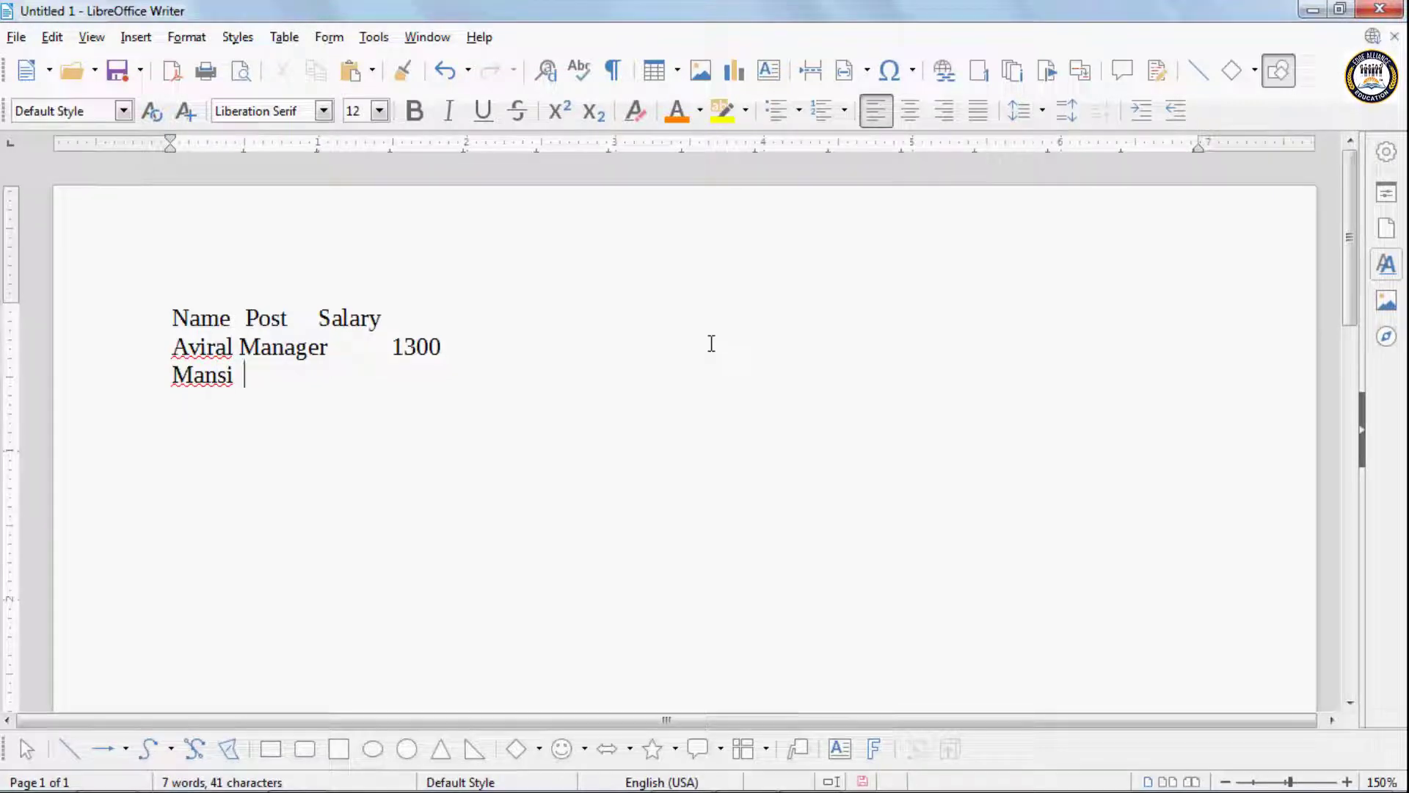
pyautogui.write('P')
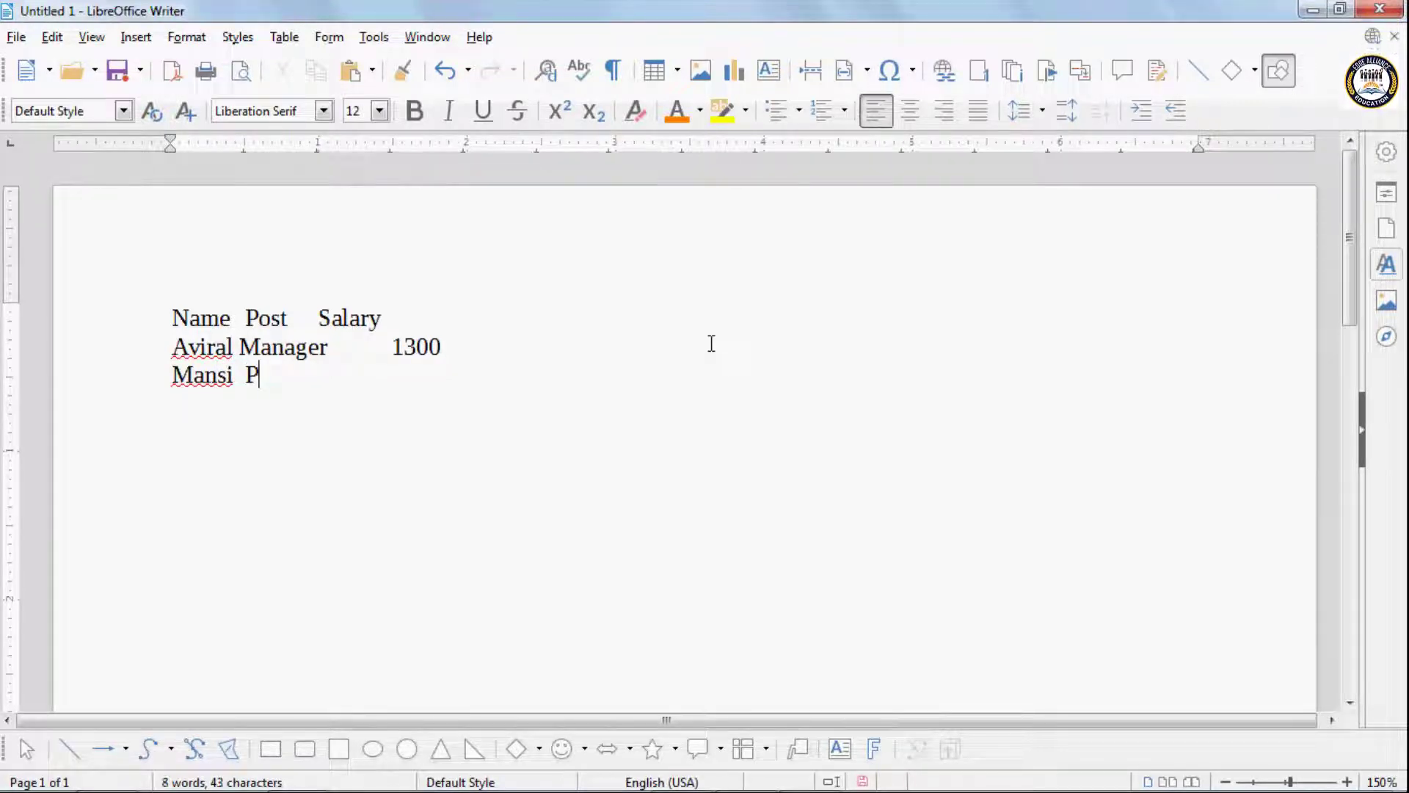
pyautogui.write('A')
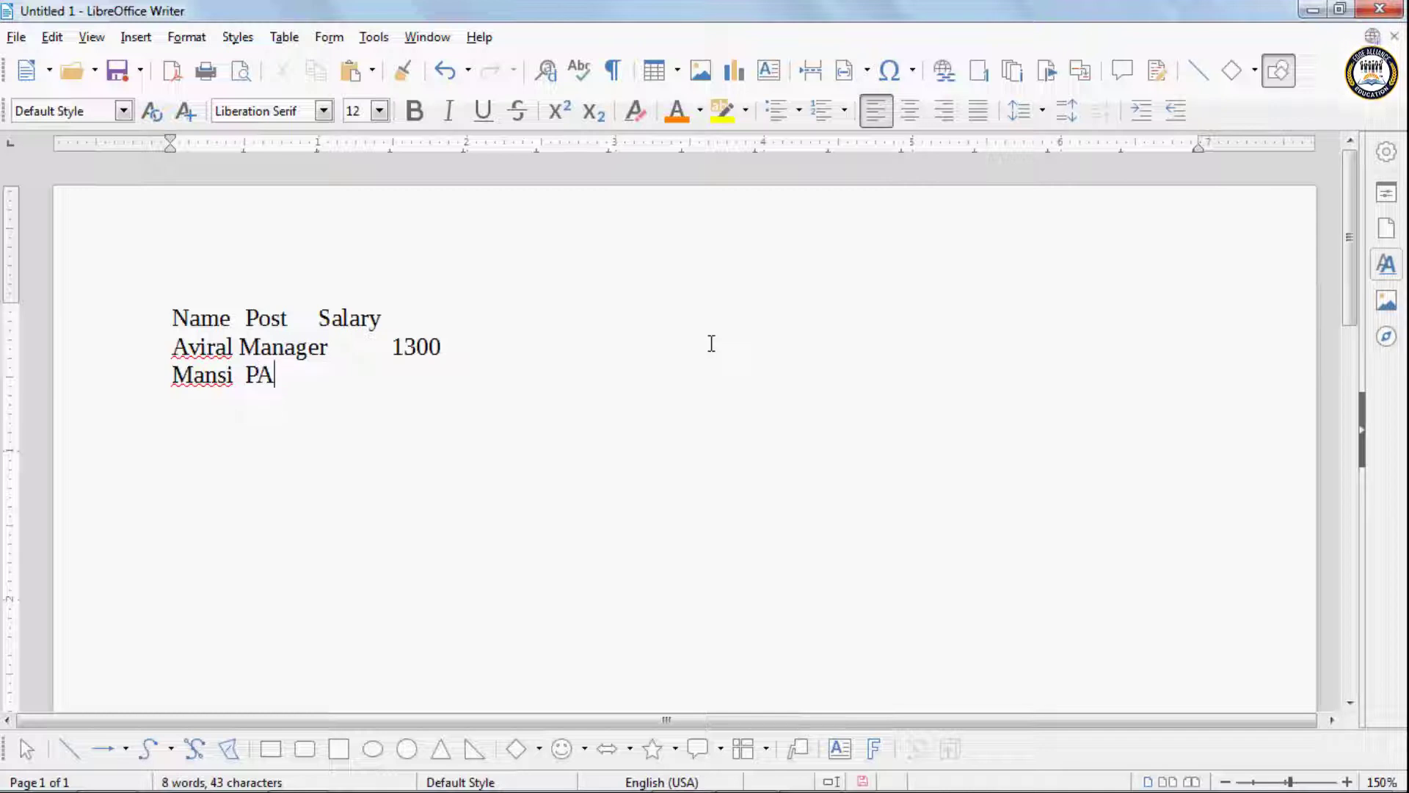
pyautogui.press('Tab')
pyautogui.write('1500')
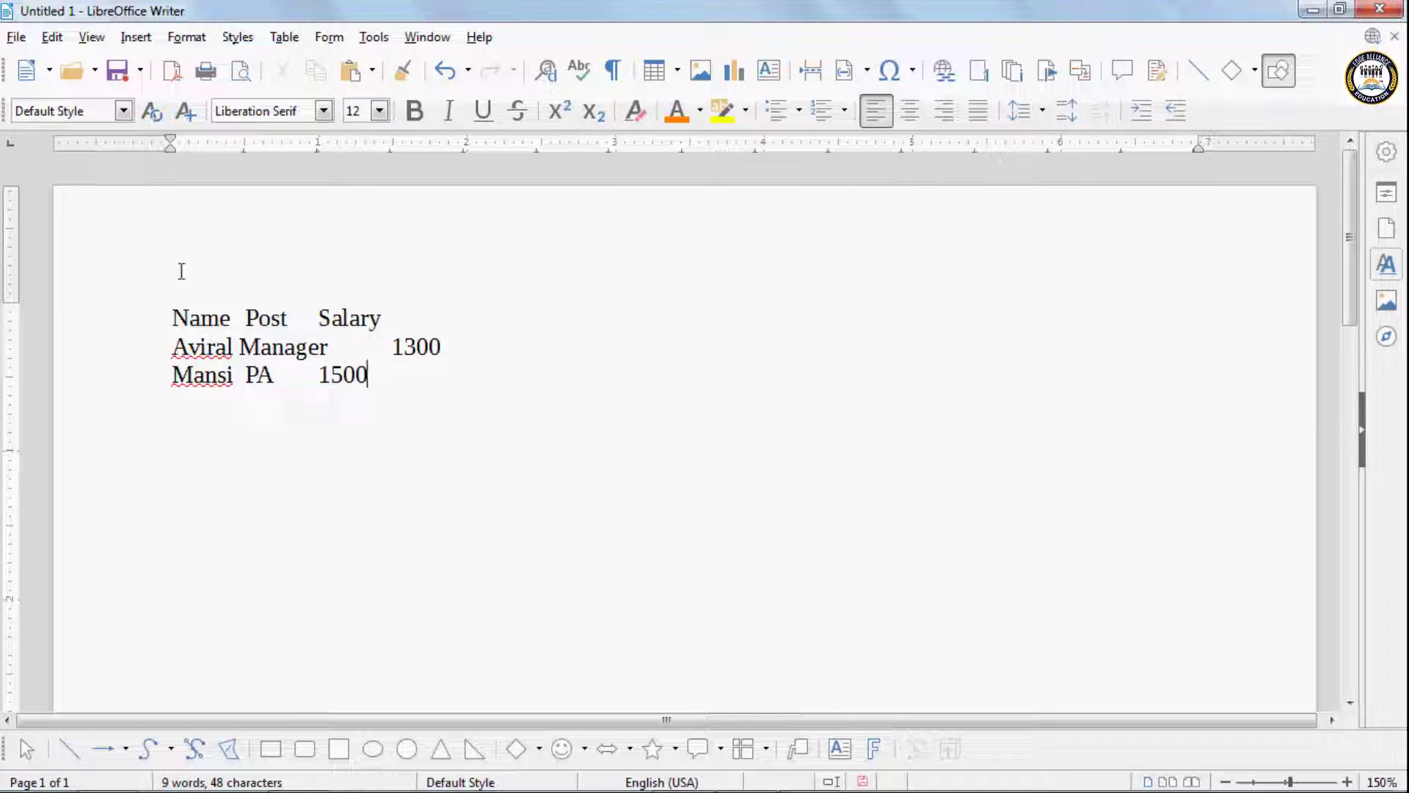
# - Convert the three text lines to a table, separating the text at tabs with equal width for all columns
pyautogui.moveTo(170, 303); pyautogui.dragTo(400, 416)
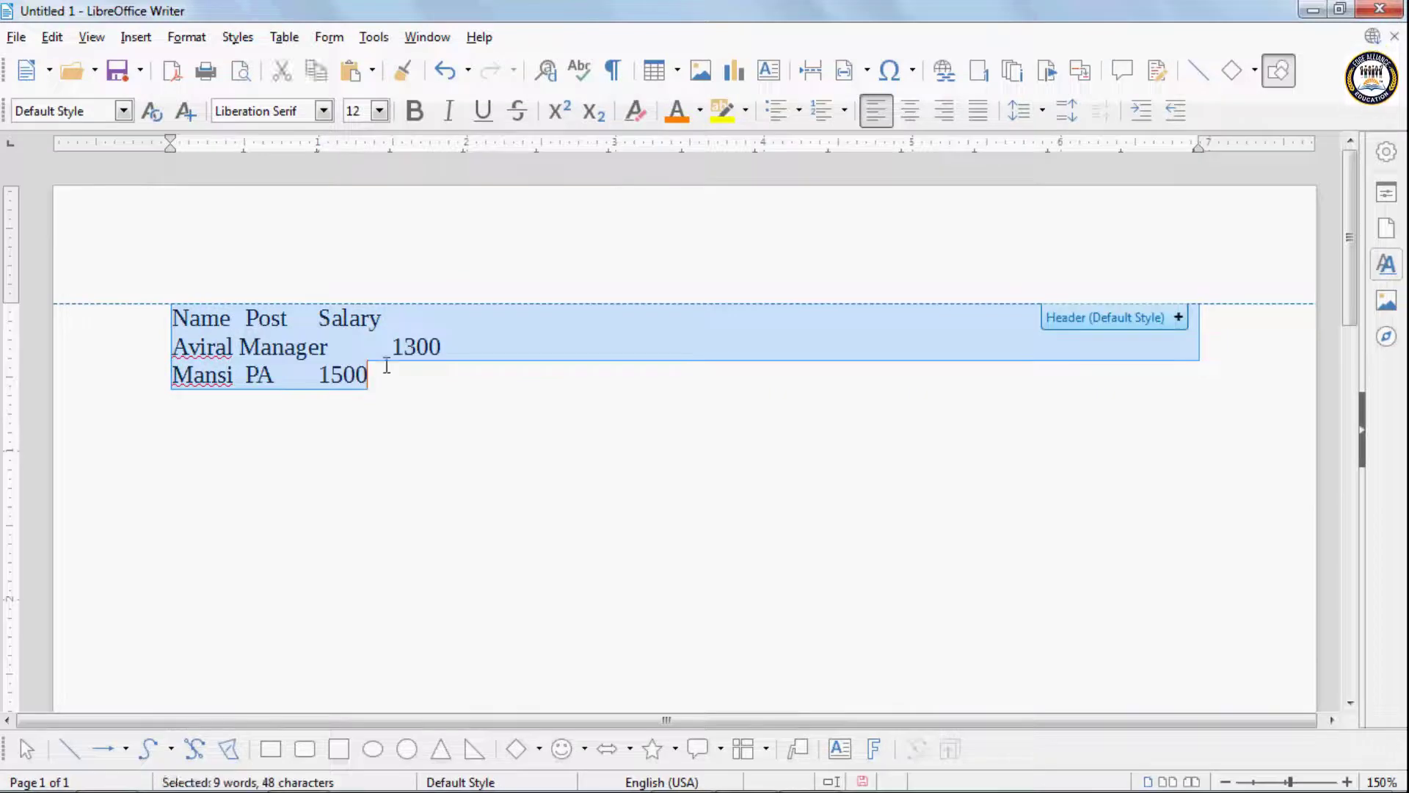
pyautogui.click(288, 39)
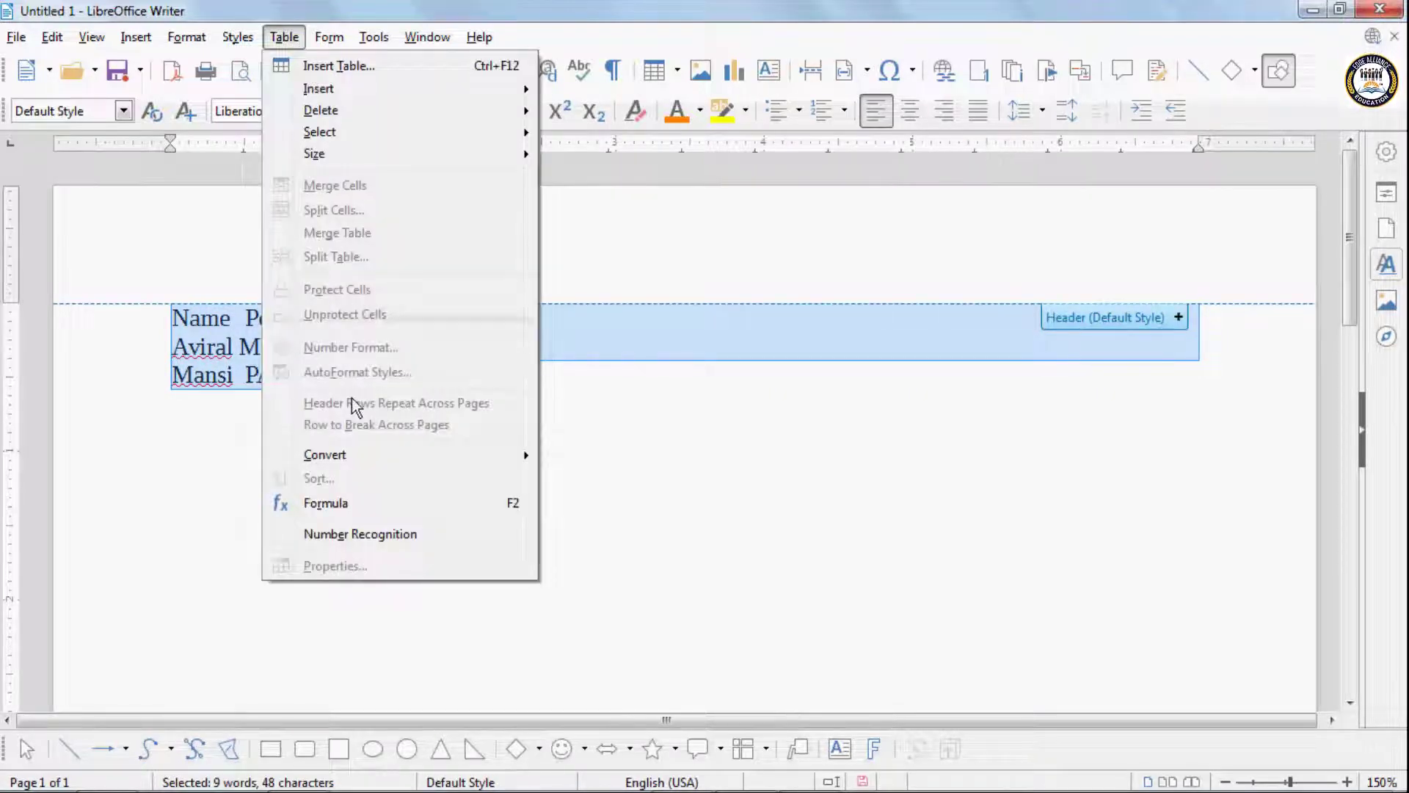
pyautogui.moveTo(478, 455)
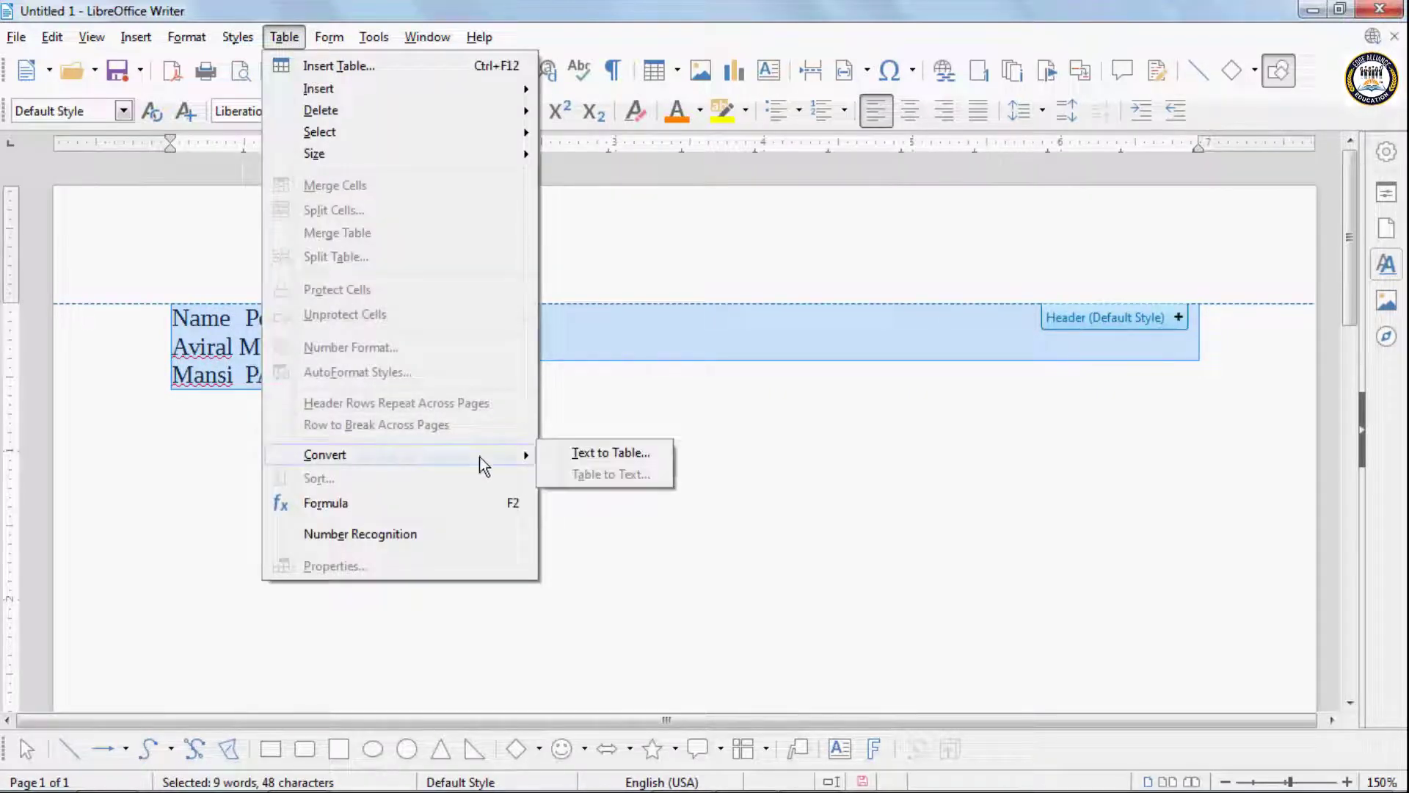
pyautogui.click(590, 454)
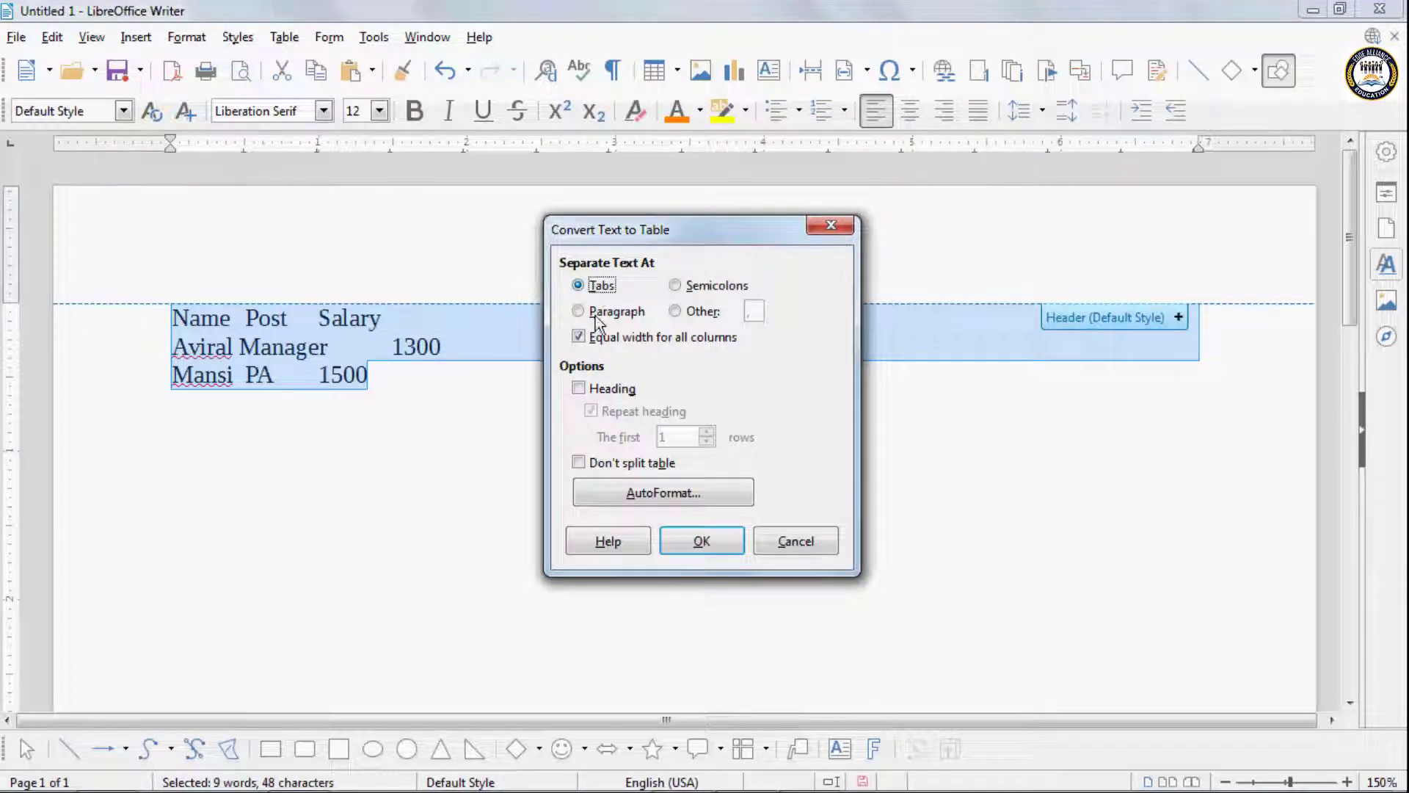
pyautogui.click(684, 541)
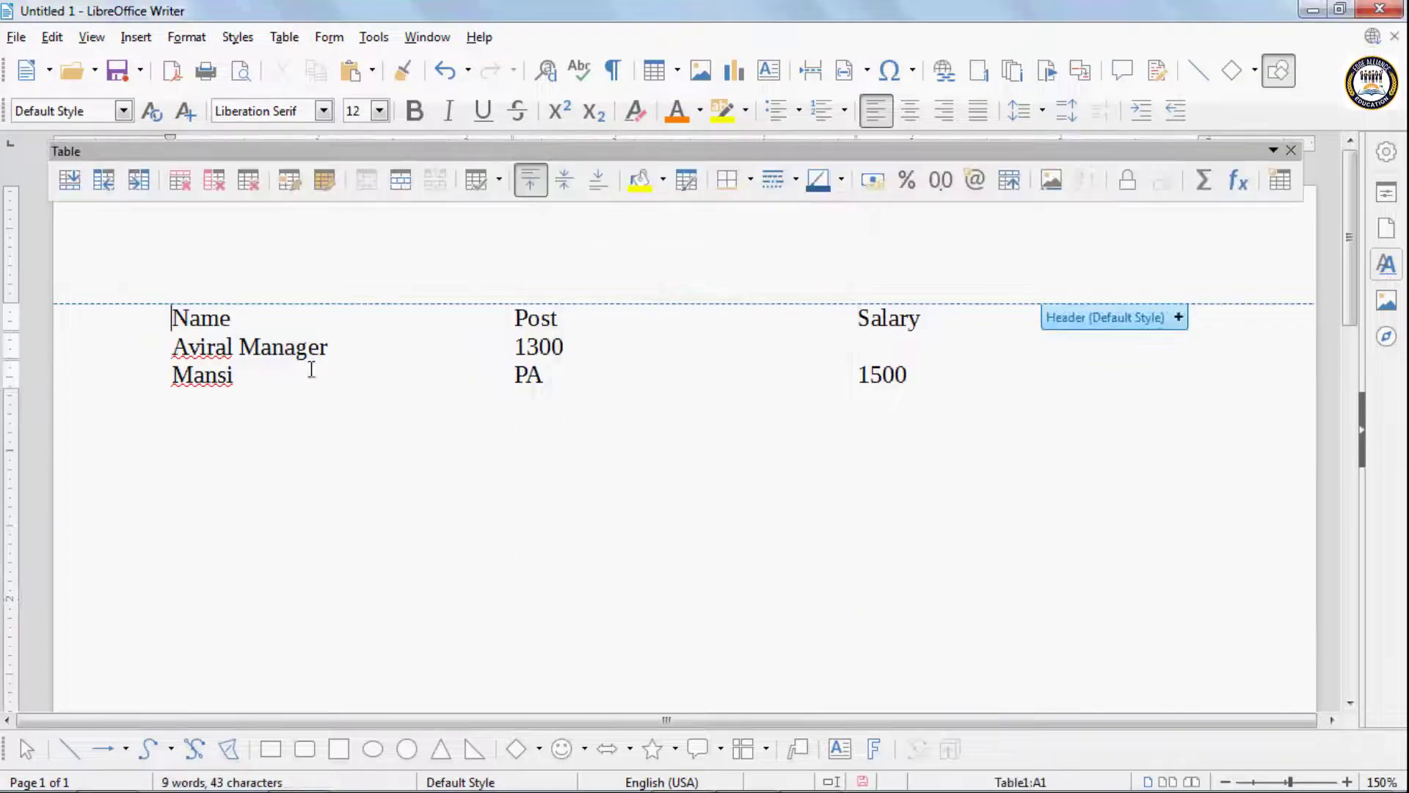
# - Try to apply a border preset to the whole converted table
pyautogui.click(158, 306)
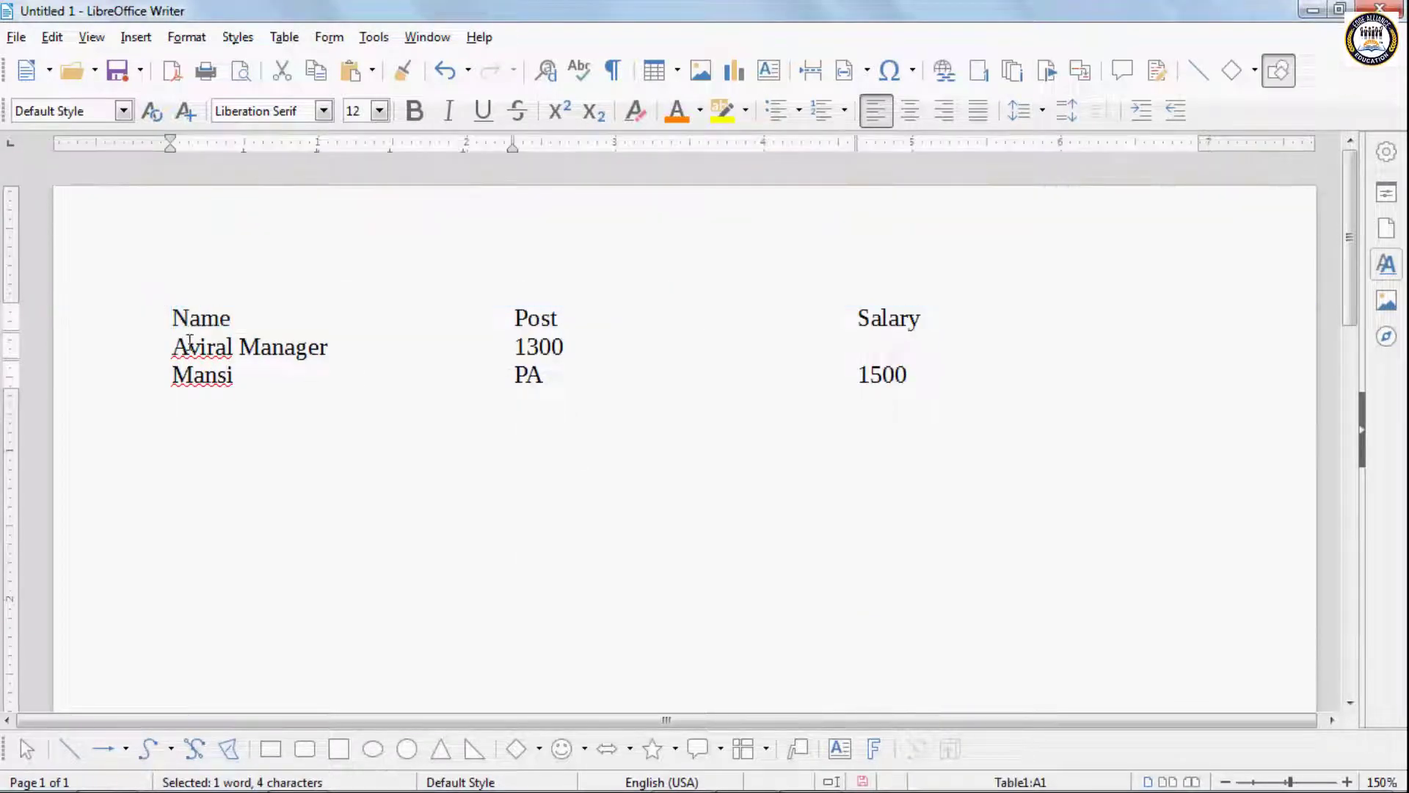
pyautogui.hotkey('ctrl', 'a')
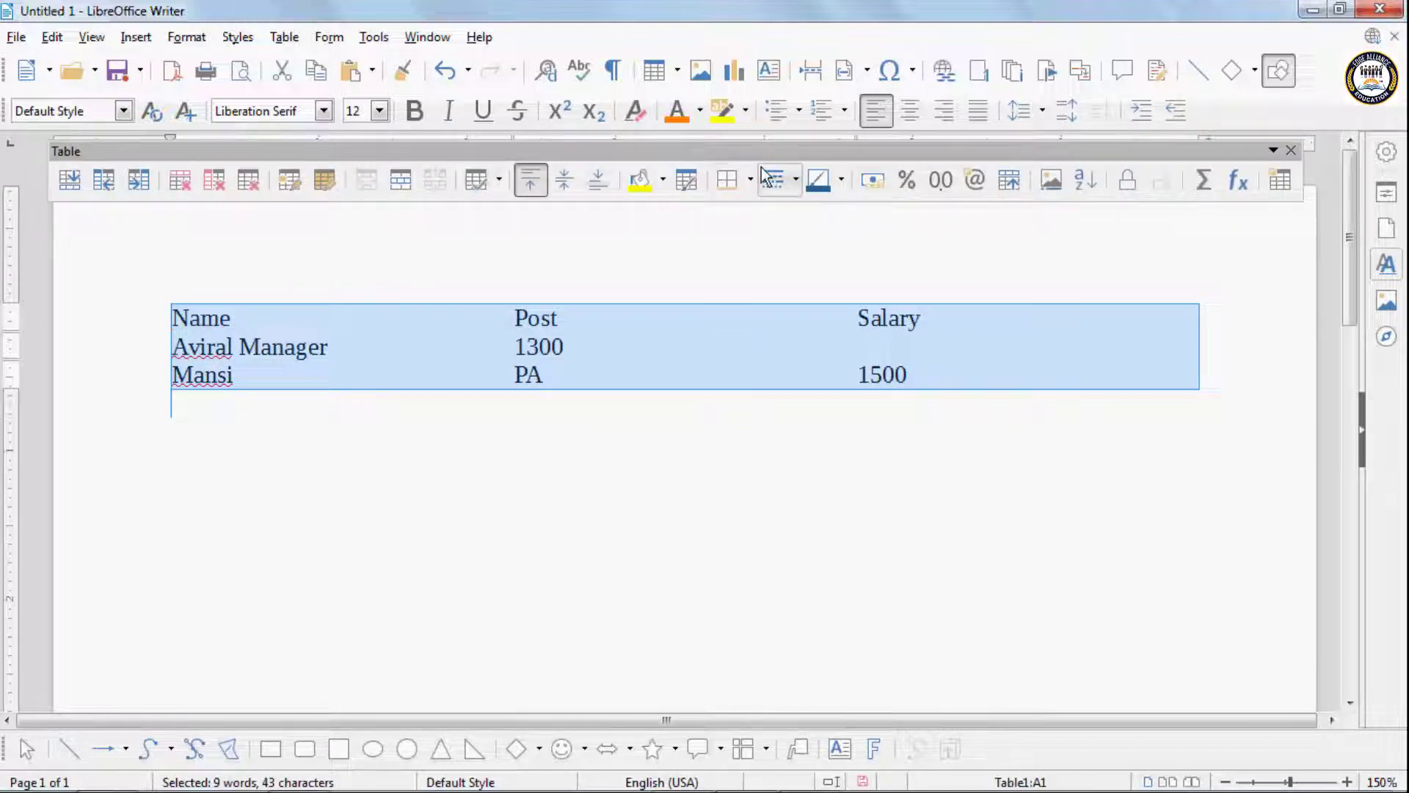
pyautogui.click(751, 180)
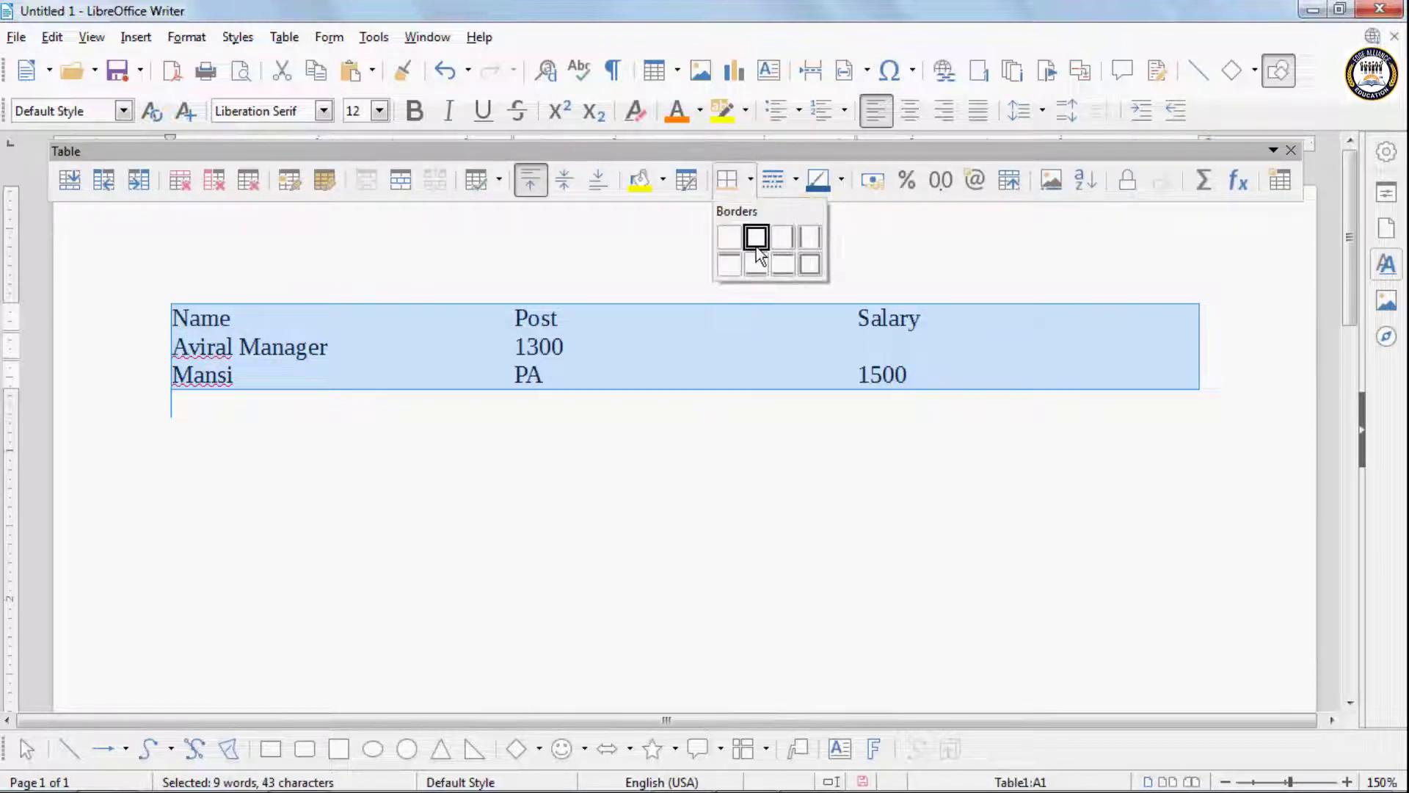
pyautogui.click(810, 264)
pyautogui.click(402, 365)
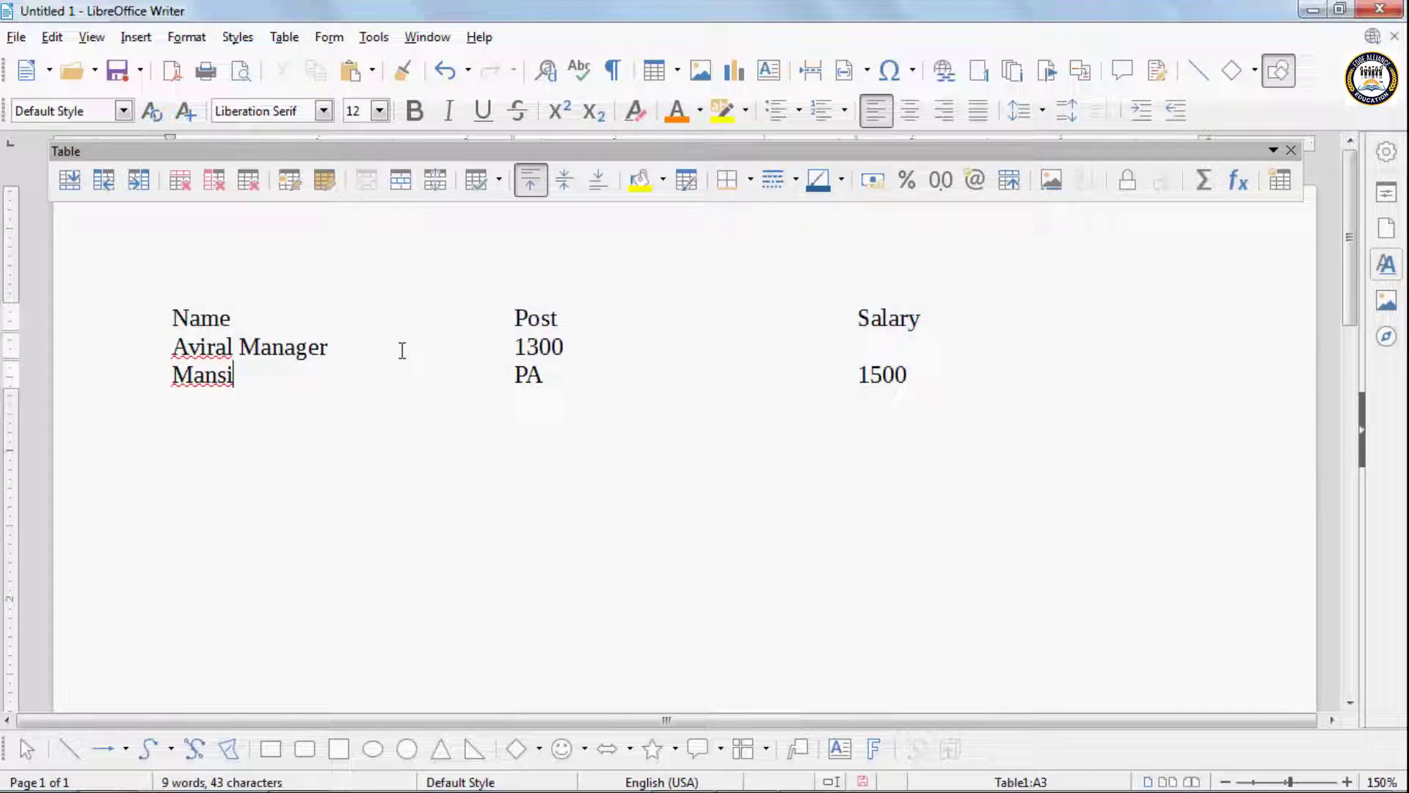
pyautogui.hotkey('shift', 'Home')
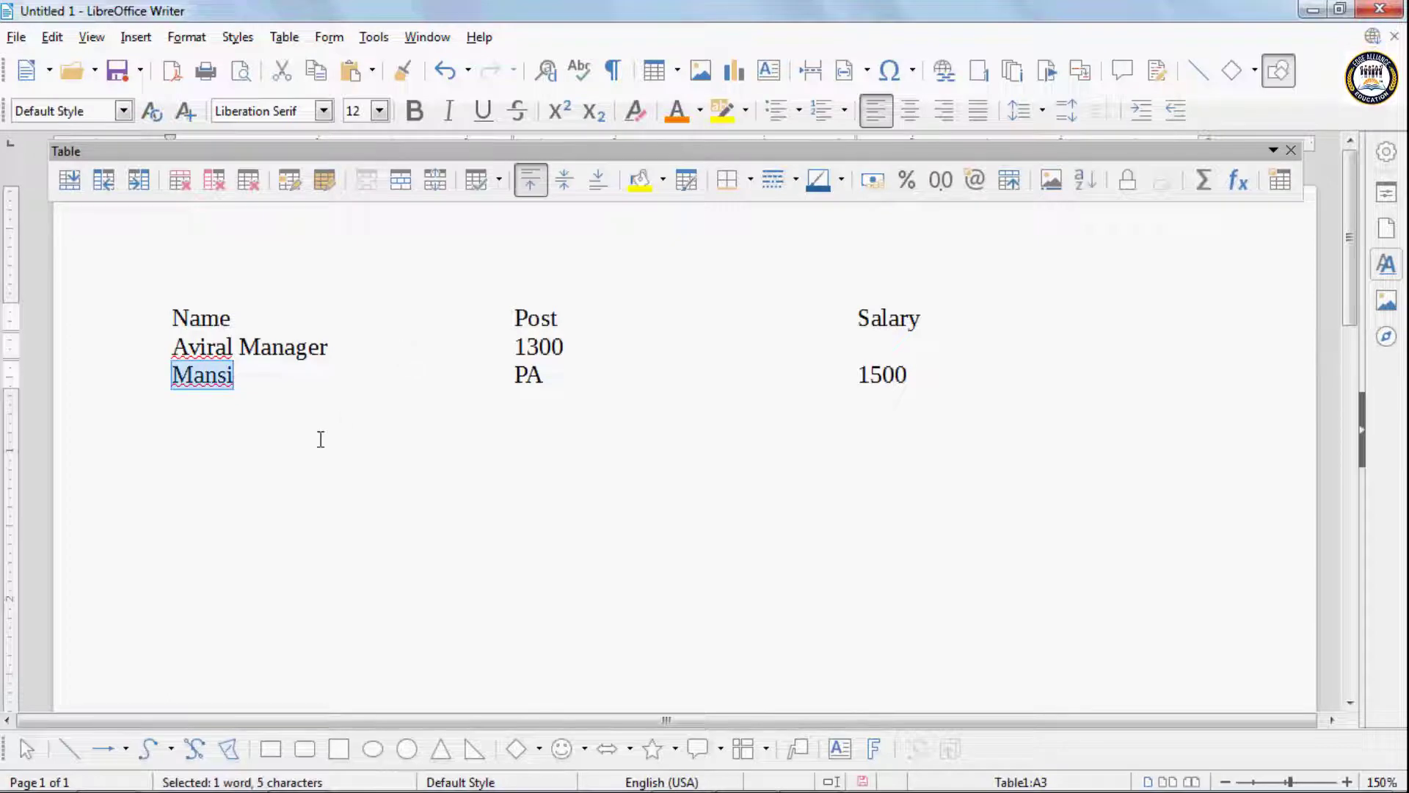
pyautogui.click(173, 396)
# - Convert the whole table to text separated at tabs, and undo that conversion
pyautogui.moveTo(176, 315); pyautogui.dragTo(391, 442)
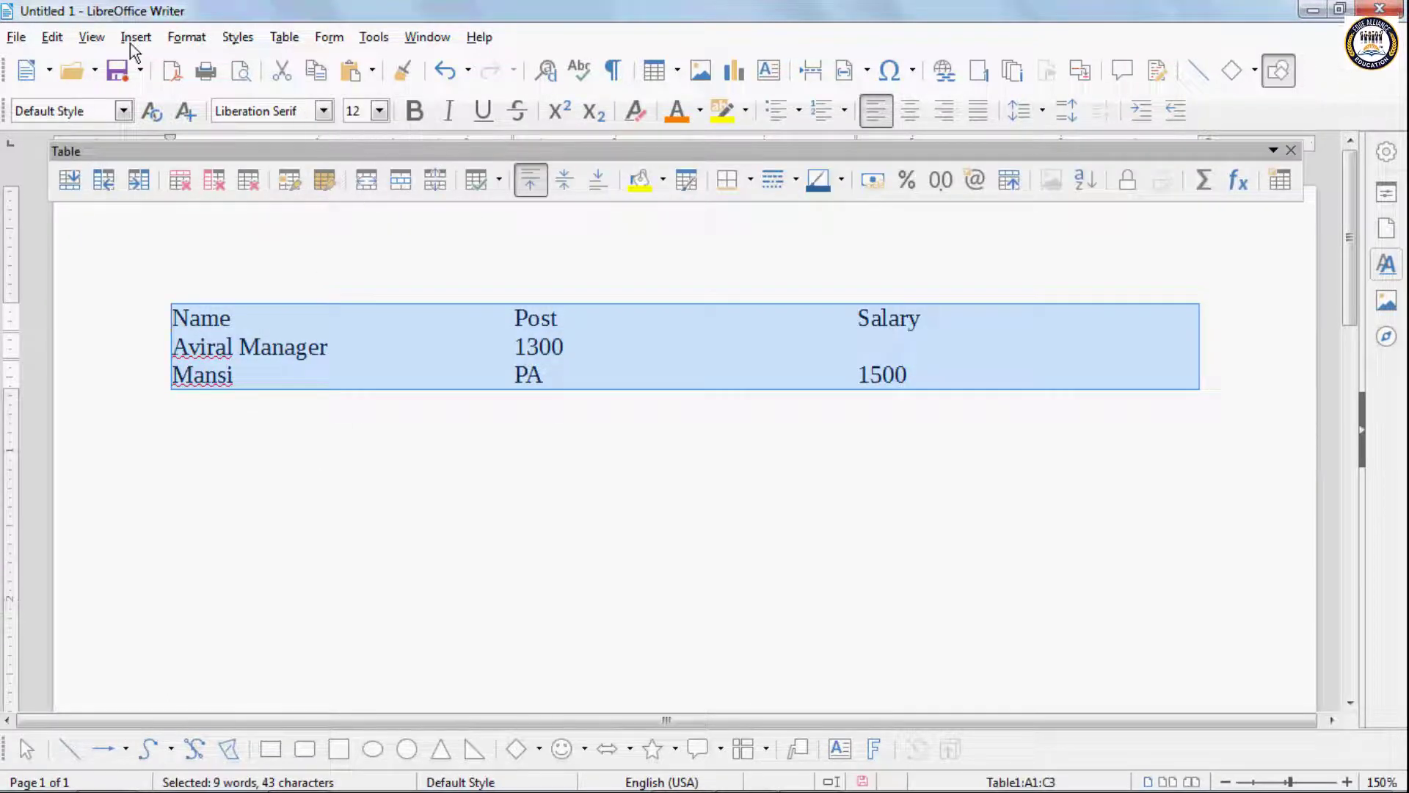
pyautogui.click(288, 39)
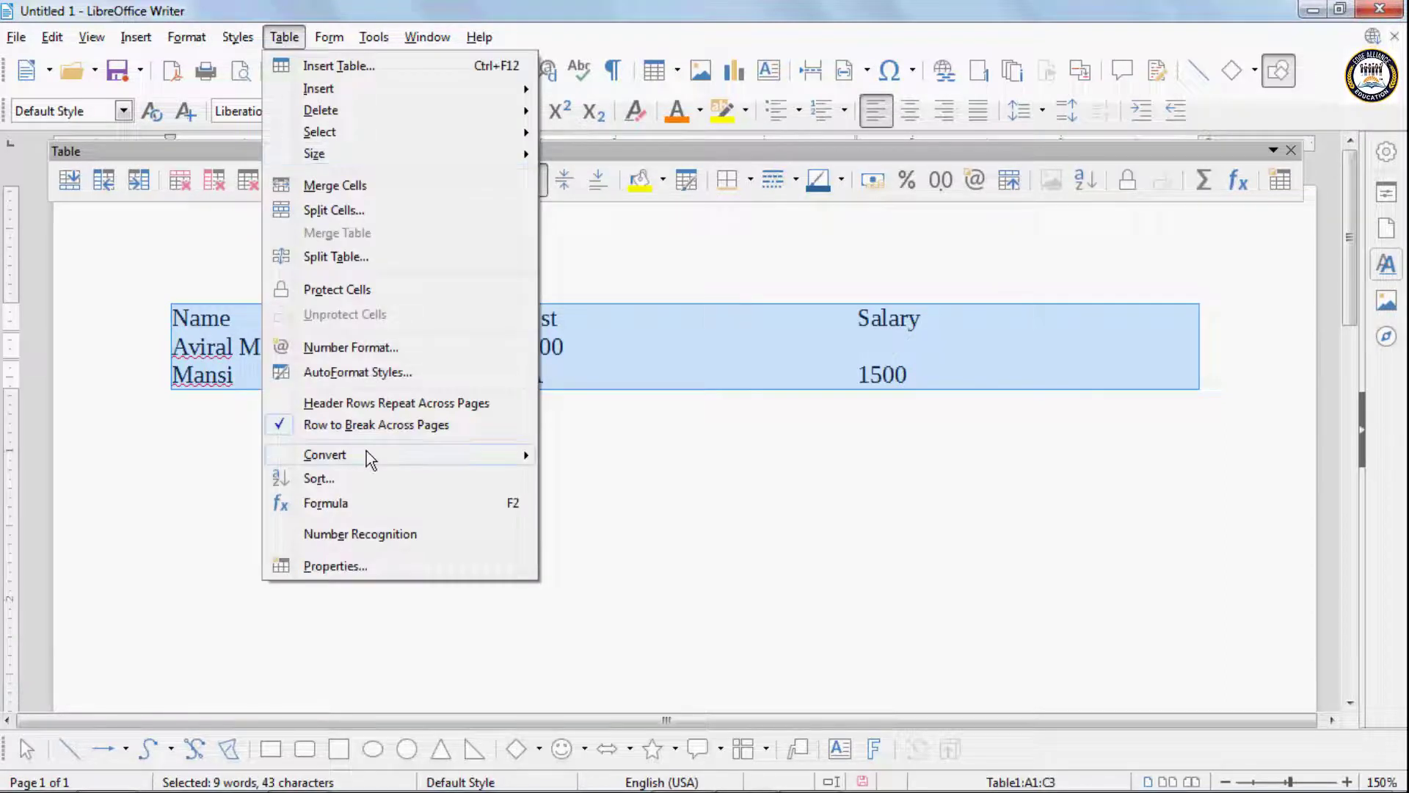
pyautogui.moveTo(367, 450)
pyautogui.click(590, 471)
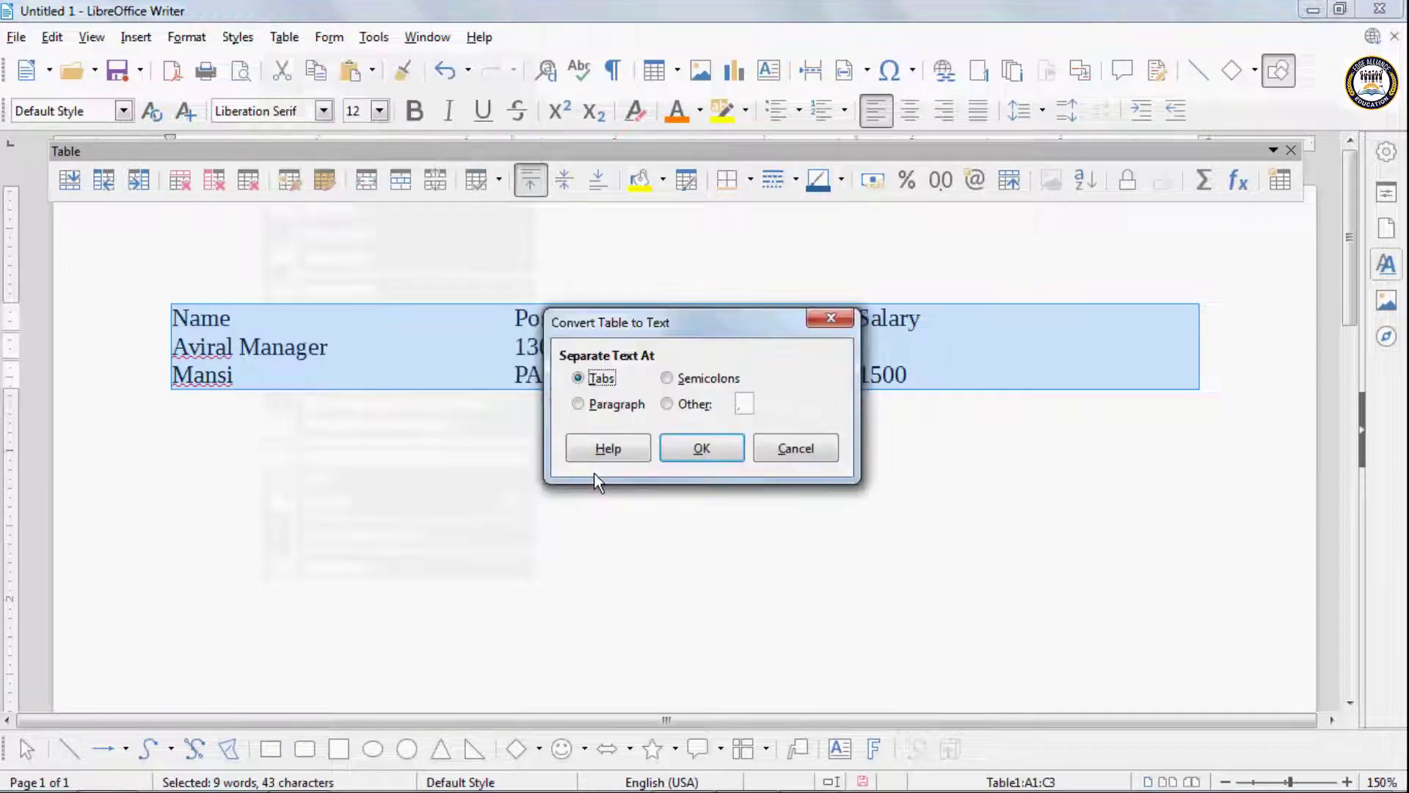
pyautogui.click(701, 445)
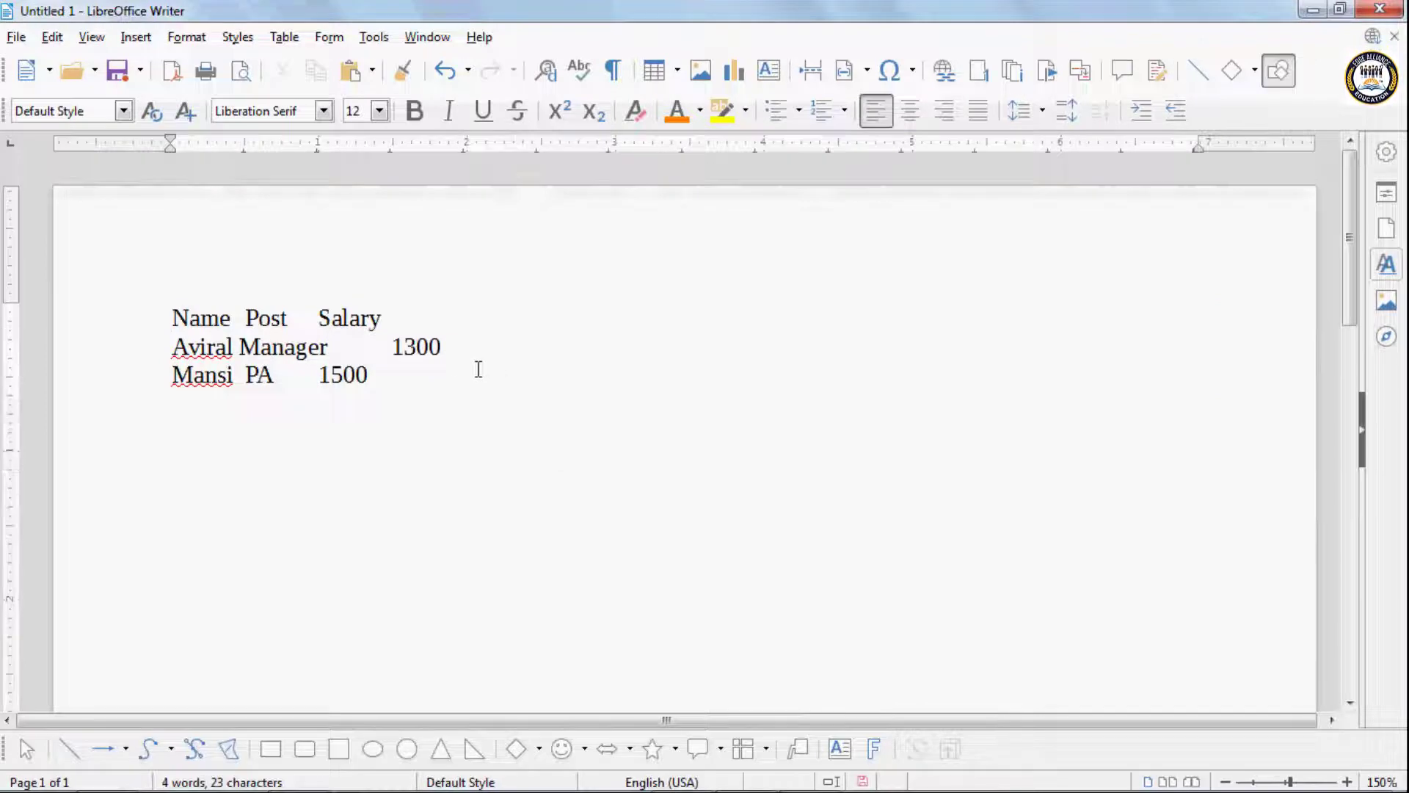
pyautogui.hotkey('ctrl', 'z')
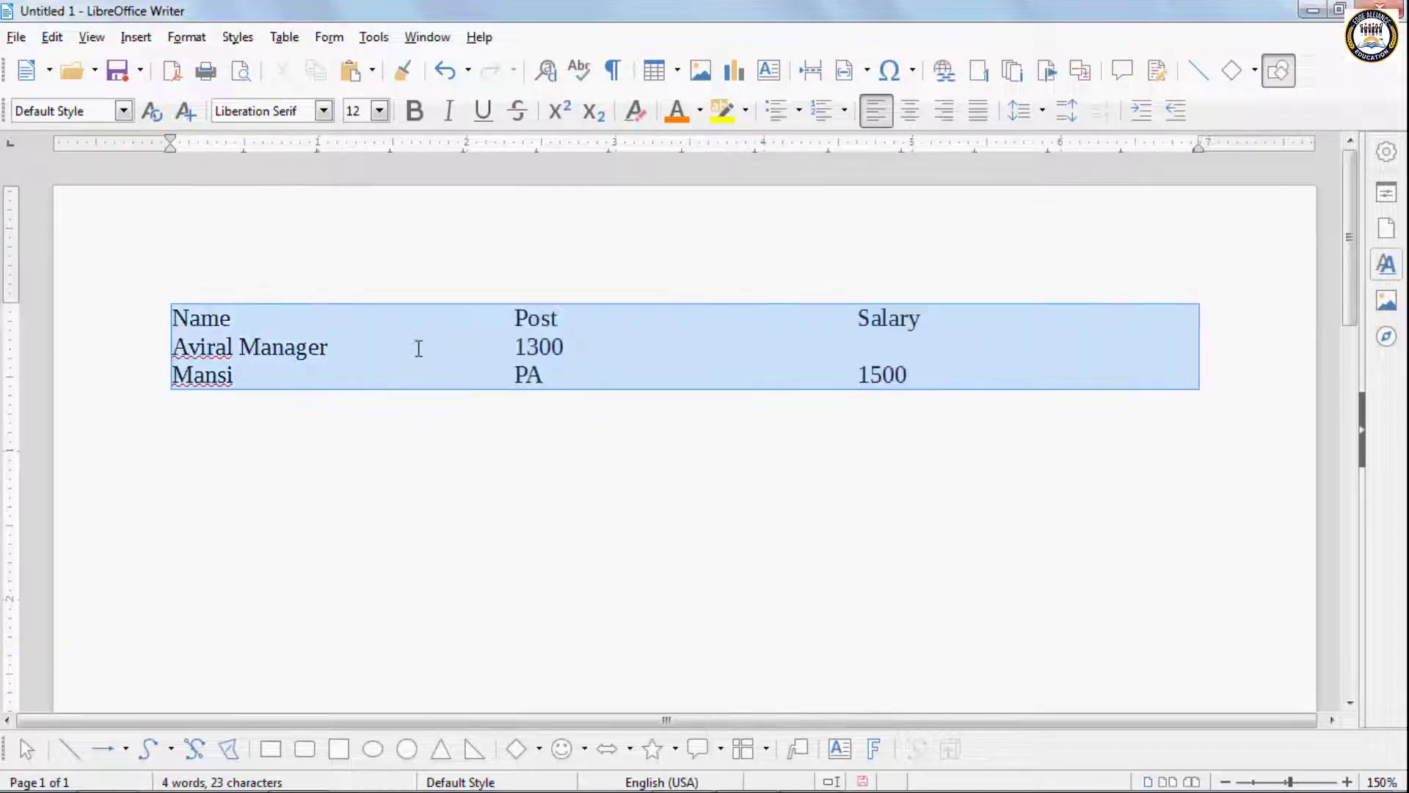
# - Convert the table to text separated at semicolons, and undo that conversion
pyautogui.click(284, 37)
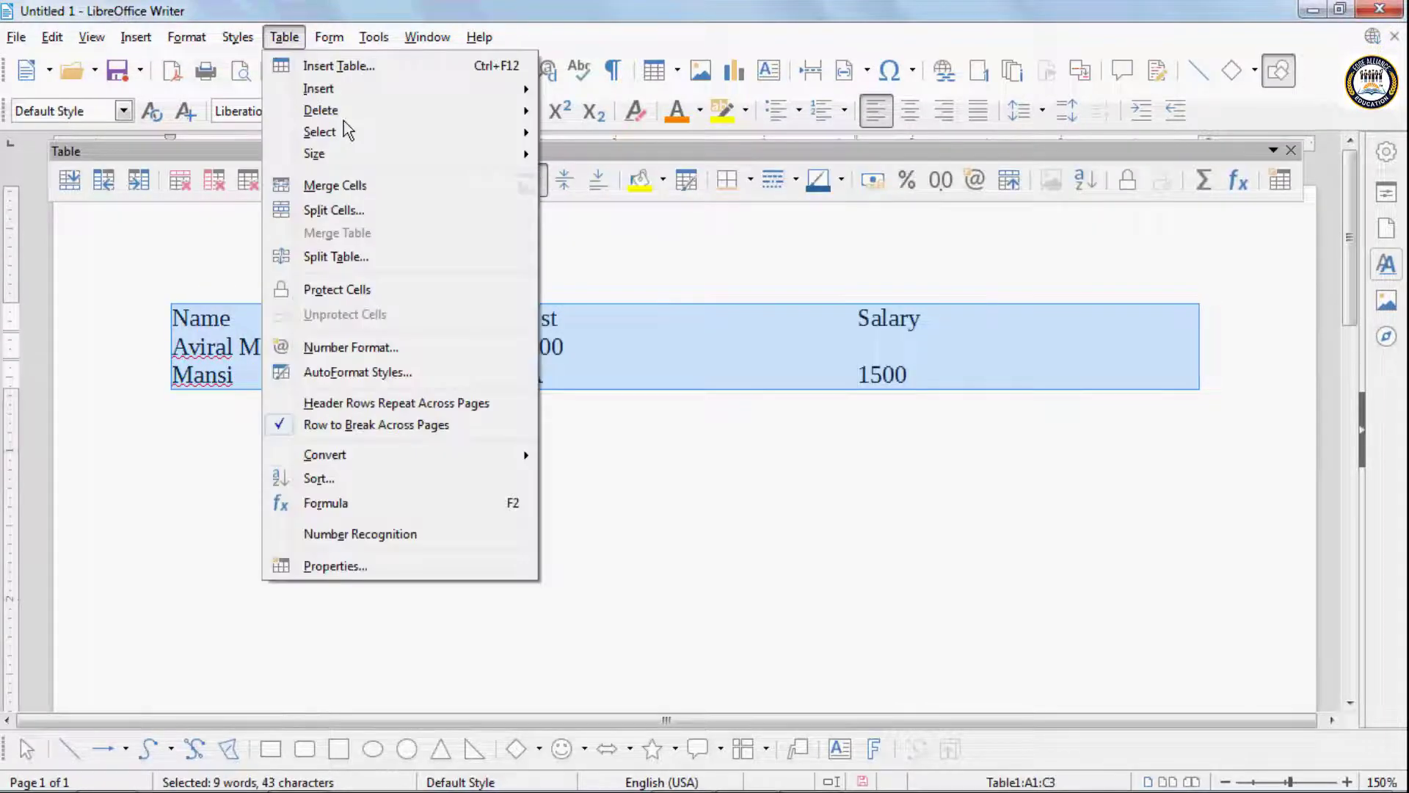
pyautogui.moveTo(340, 456)
pyautogui.click(574, 476)
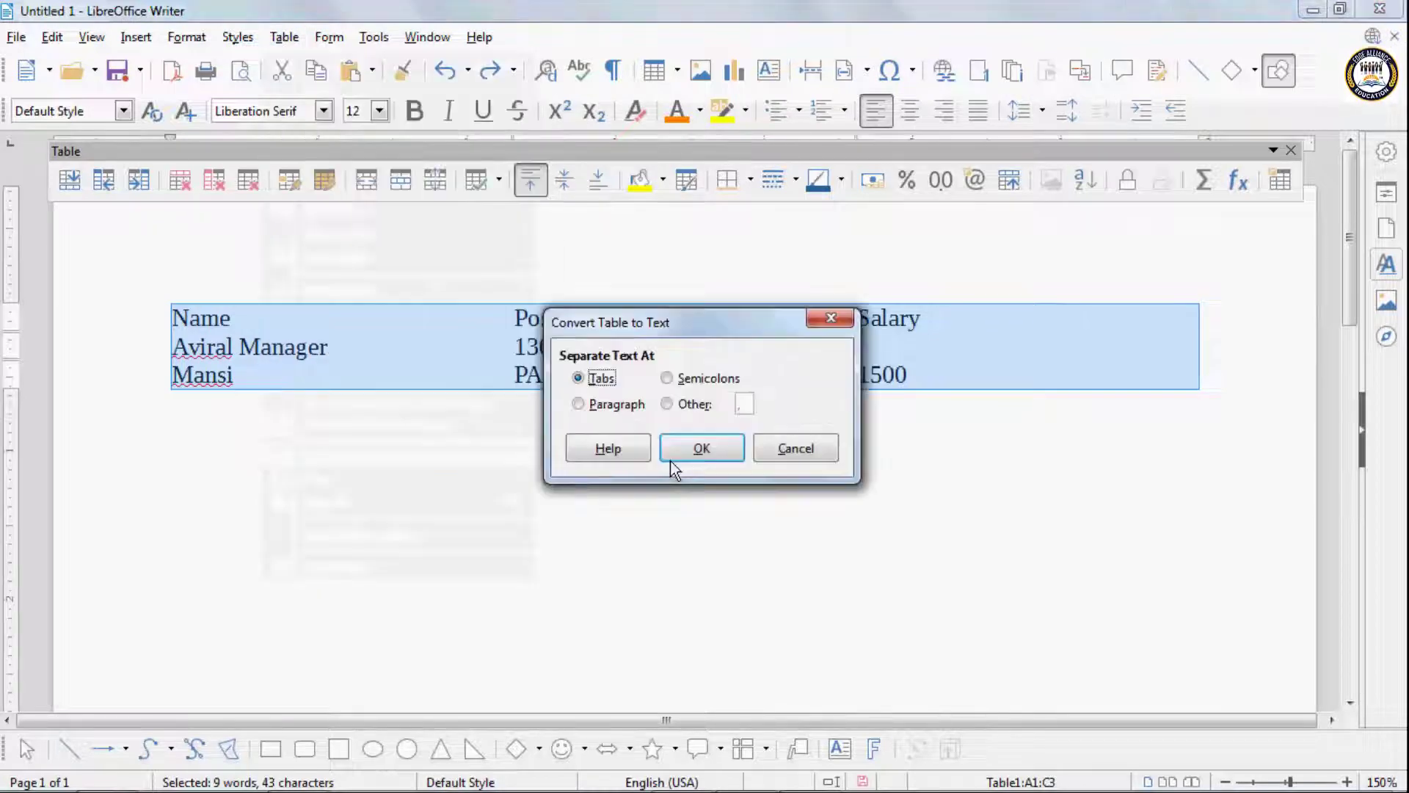
pyautogui.click(667, 378)
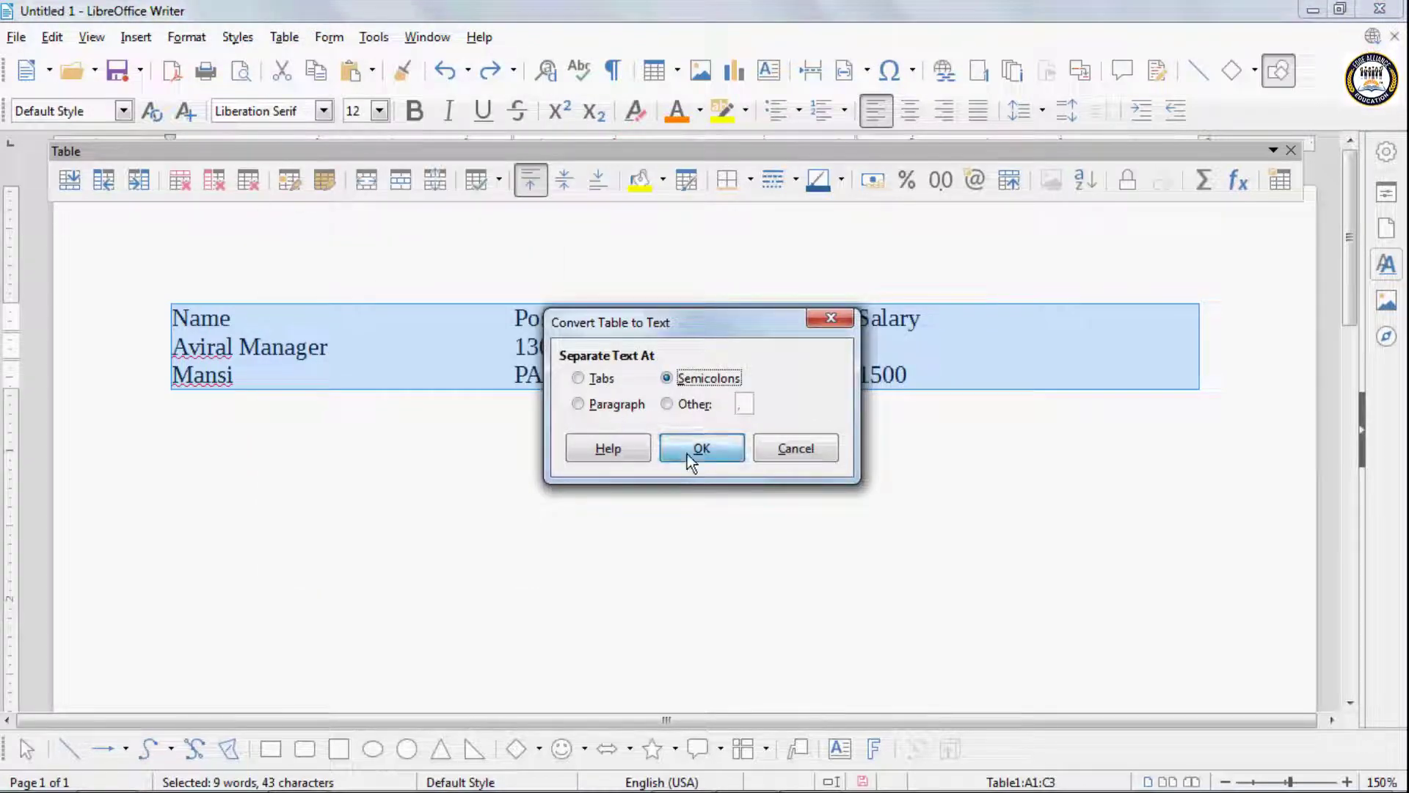
pyautogui.click(687, 454)
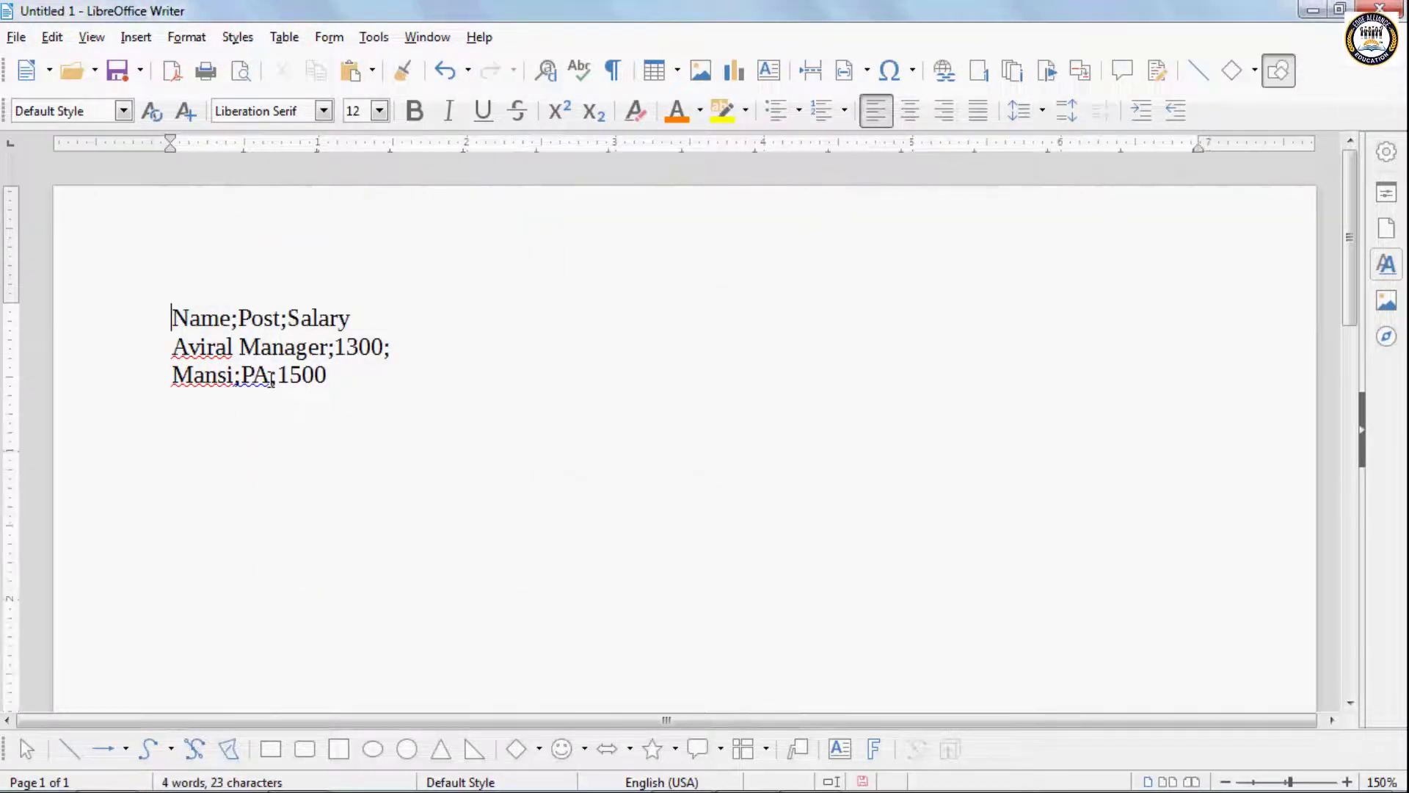
pyautogui.hotkey('ctrl', 'z')
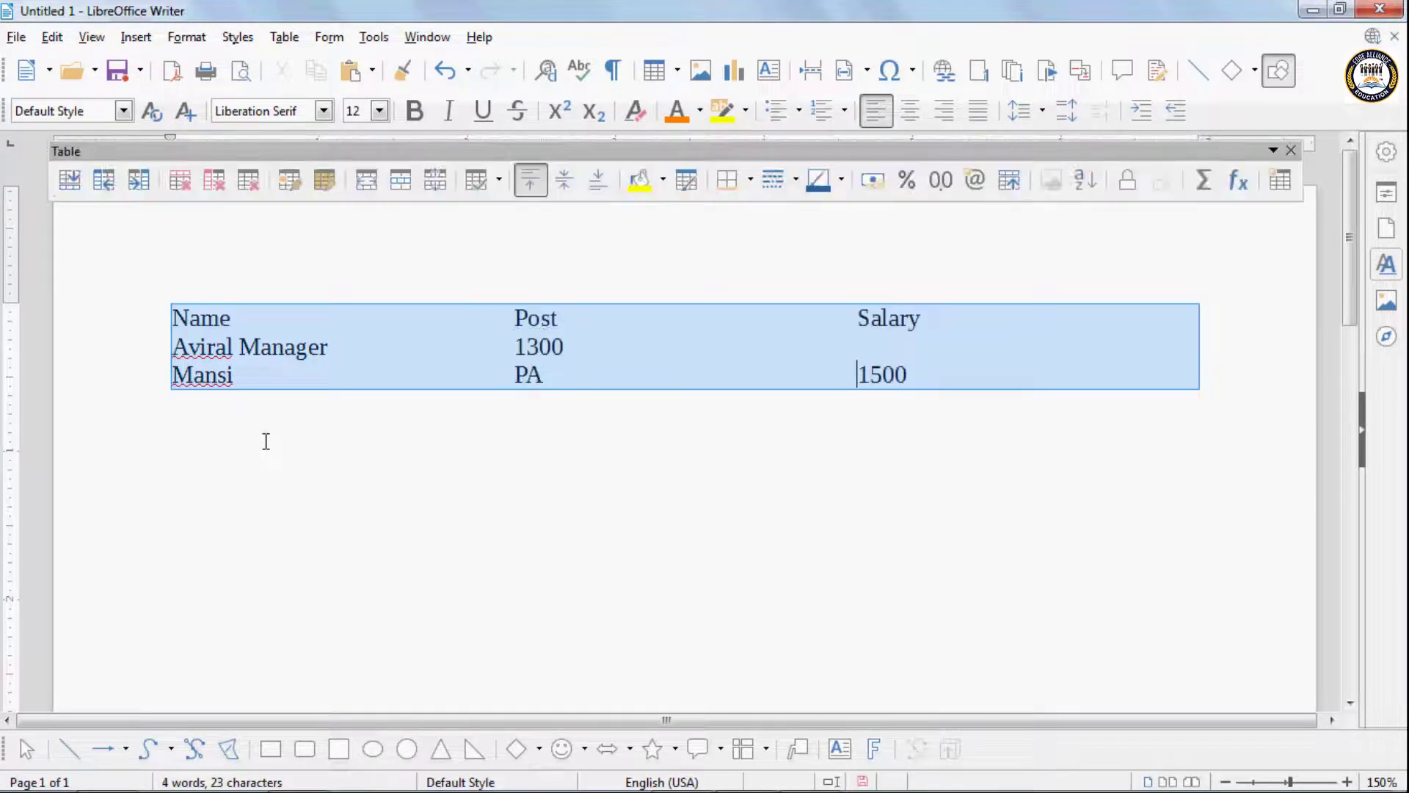
# - Convert the whole table to text, separating the cell contents at paragraphs
pyautogui.click(284, 37)
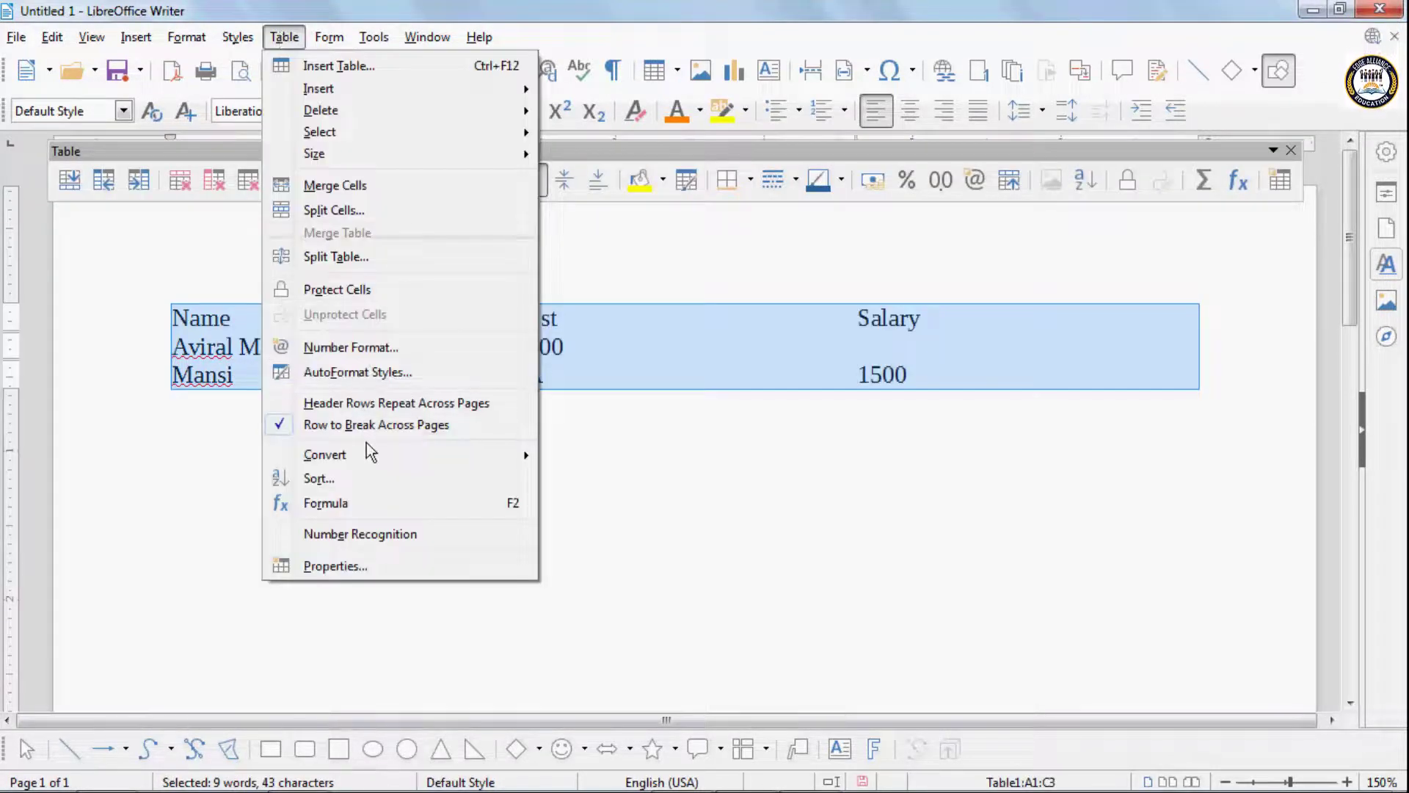
pyautogui.moveTo(367, 453)
pyautogui.click(610, 477)
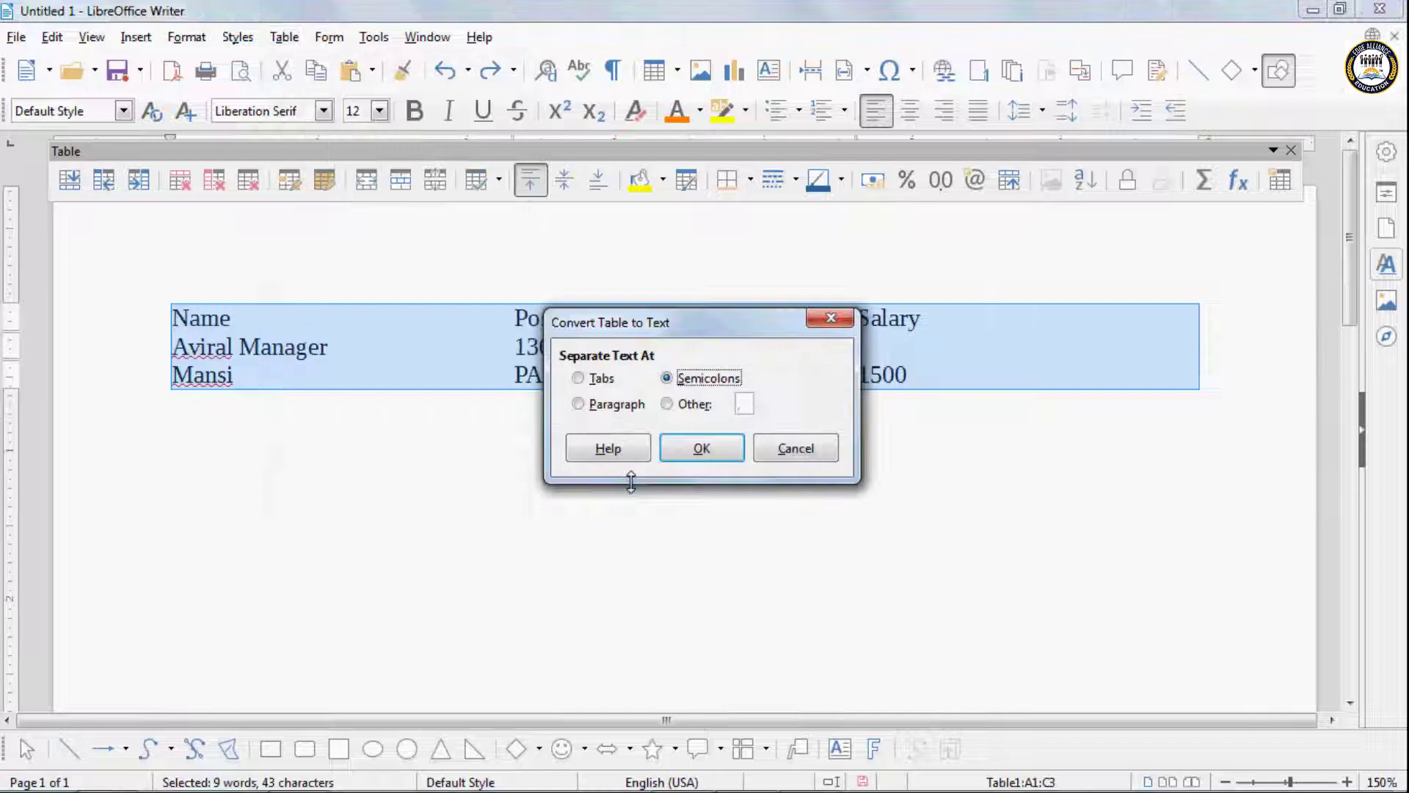
pyautogui.click(615, 404)
pyautogui.click(701, 447)
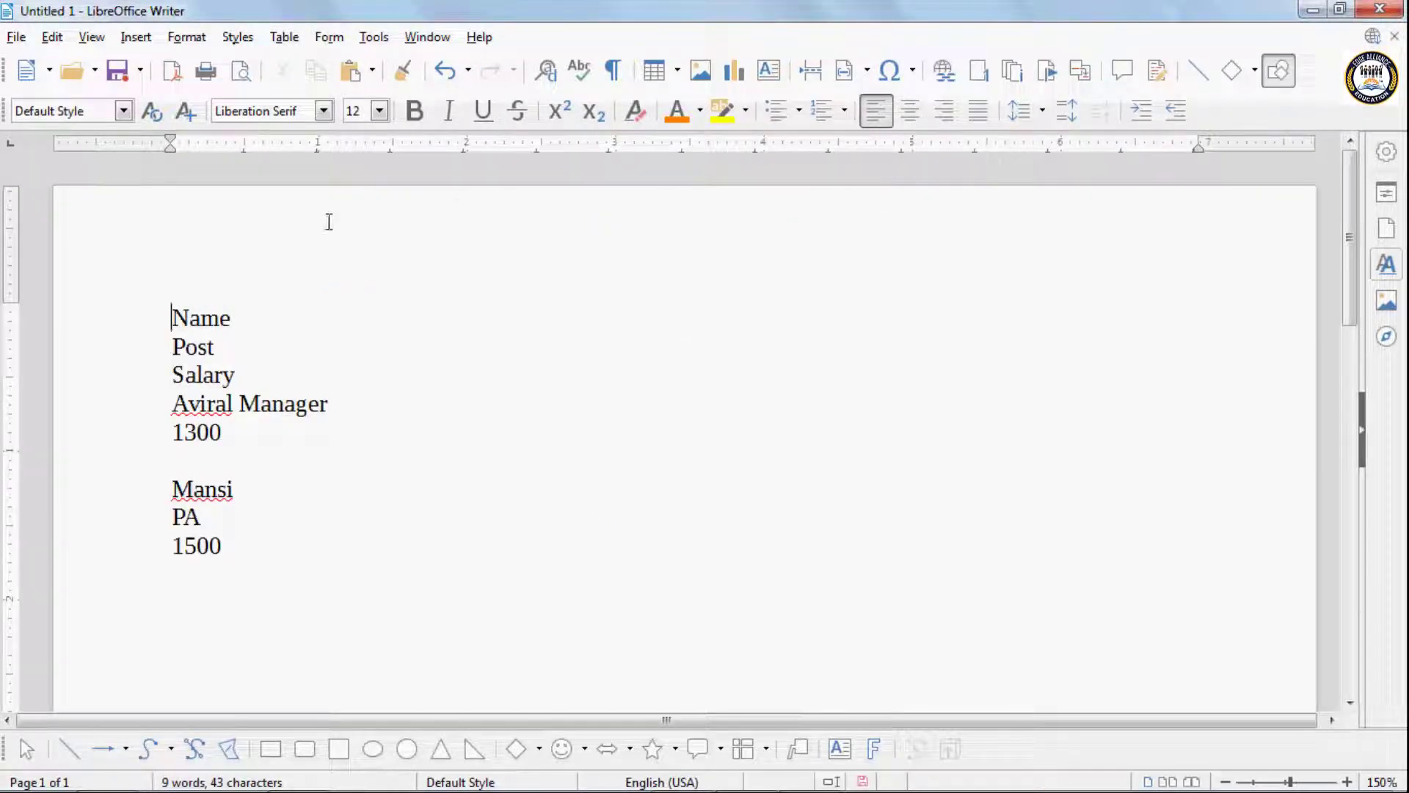
pyautogui.click(316, 41)
pyautogui.moveTo(284, 38)
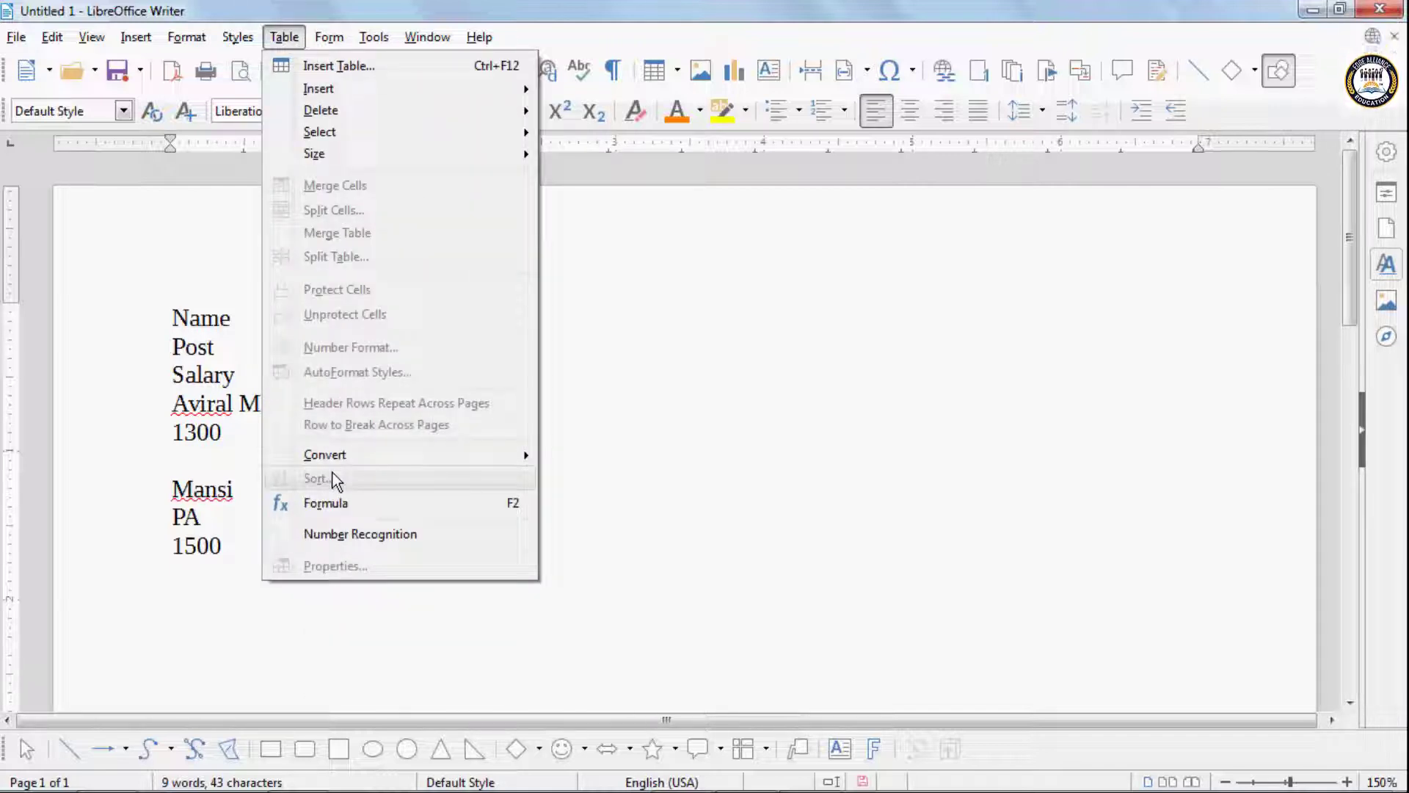
pyautogui.click(731, 408)
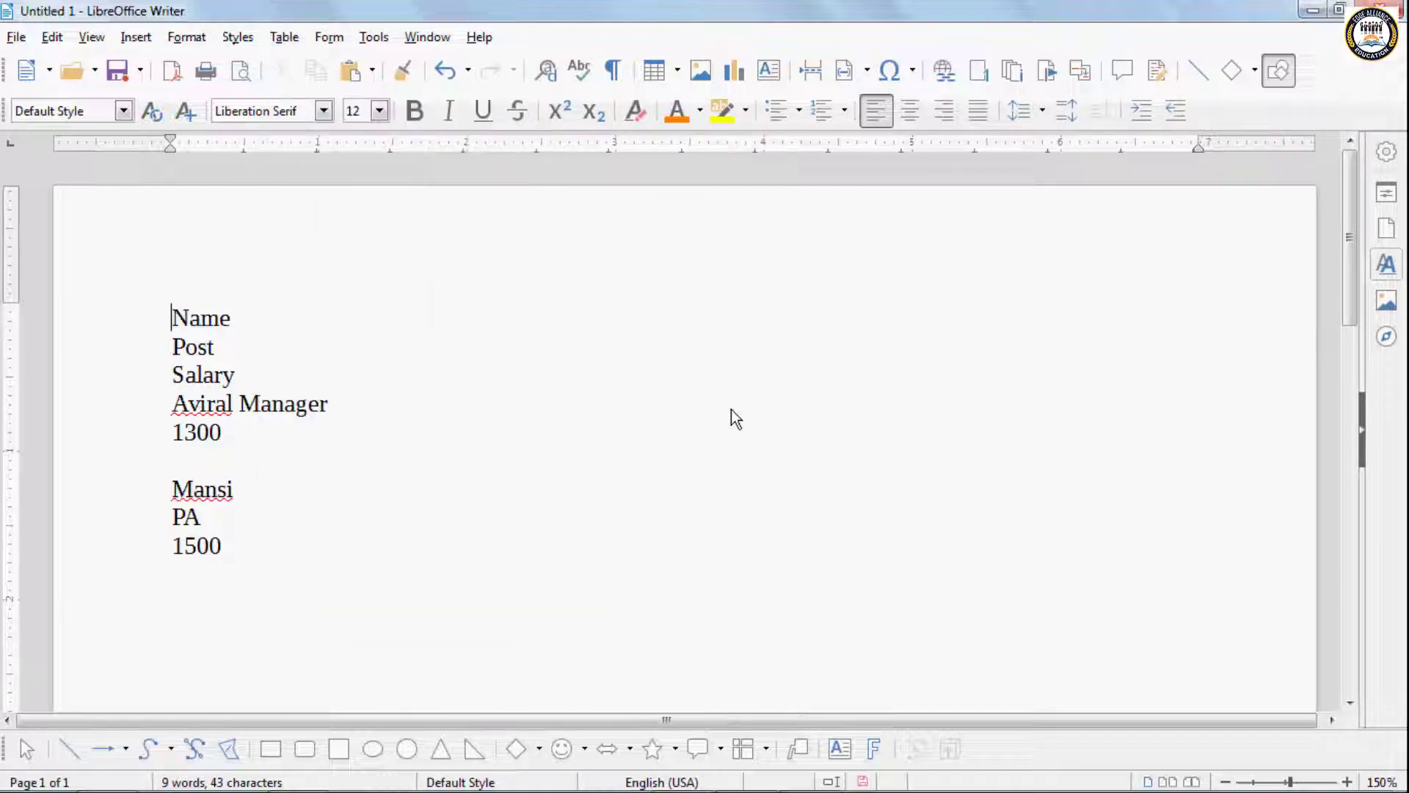
# - Delete all text in the document and insert a Default Style table with 3 columns and 7 rows
pyautogui.hotkey('ctrl', 'a')
pyautogui.press('Delete')
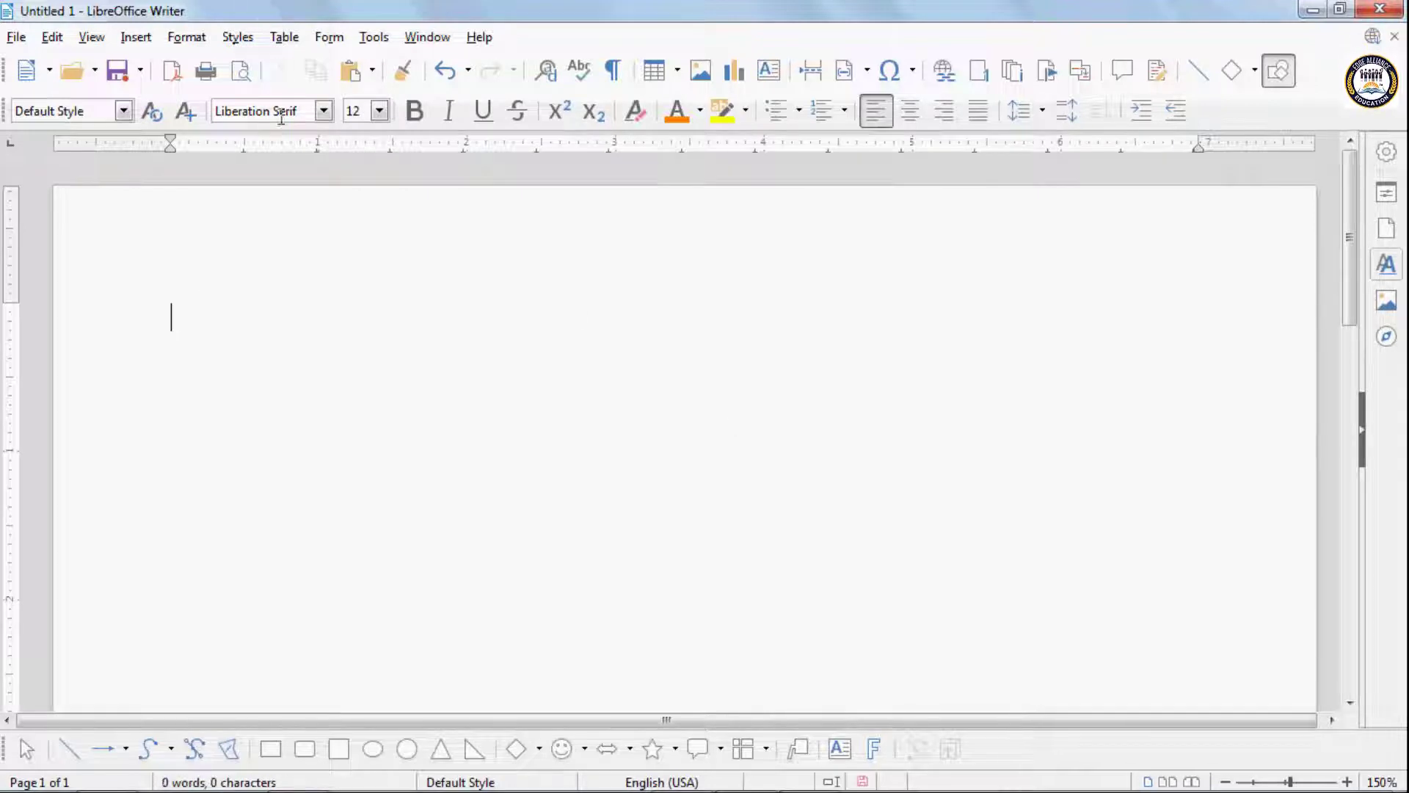
pyautogui.click(297, 38)
pyautogui.click(337, 65)
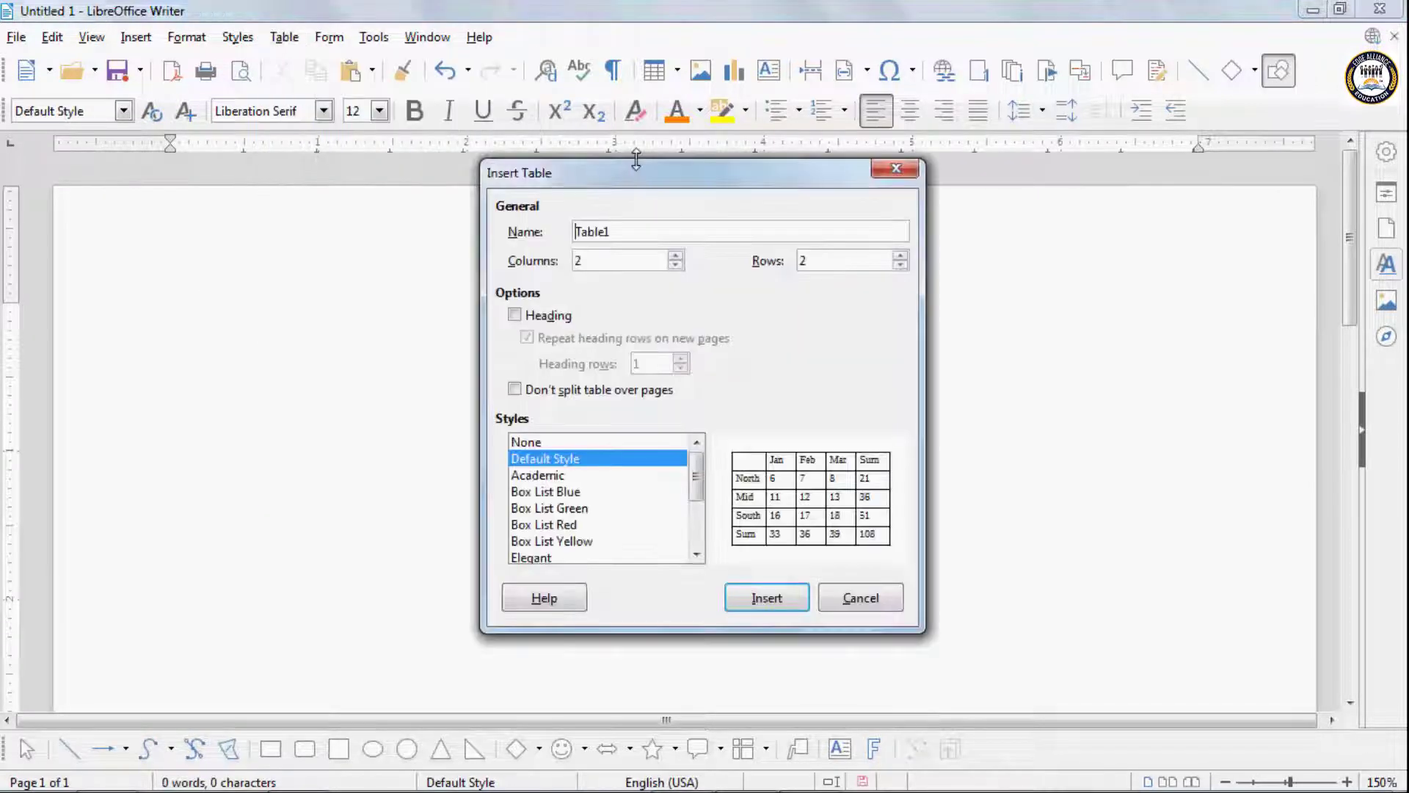
pyautogui.click(680, 253)
pyautogui.click(680, 254)
pyautogui.click(680, 253)
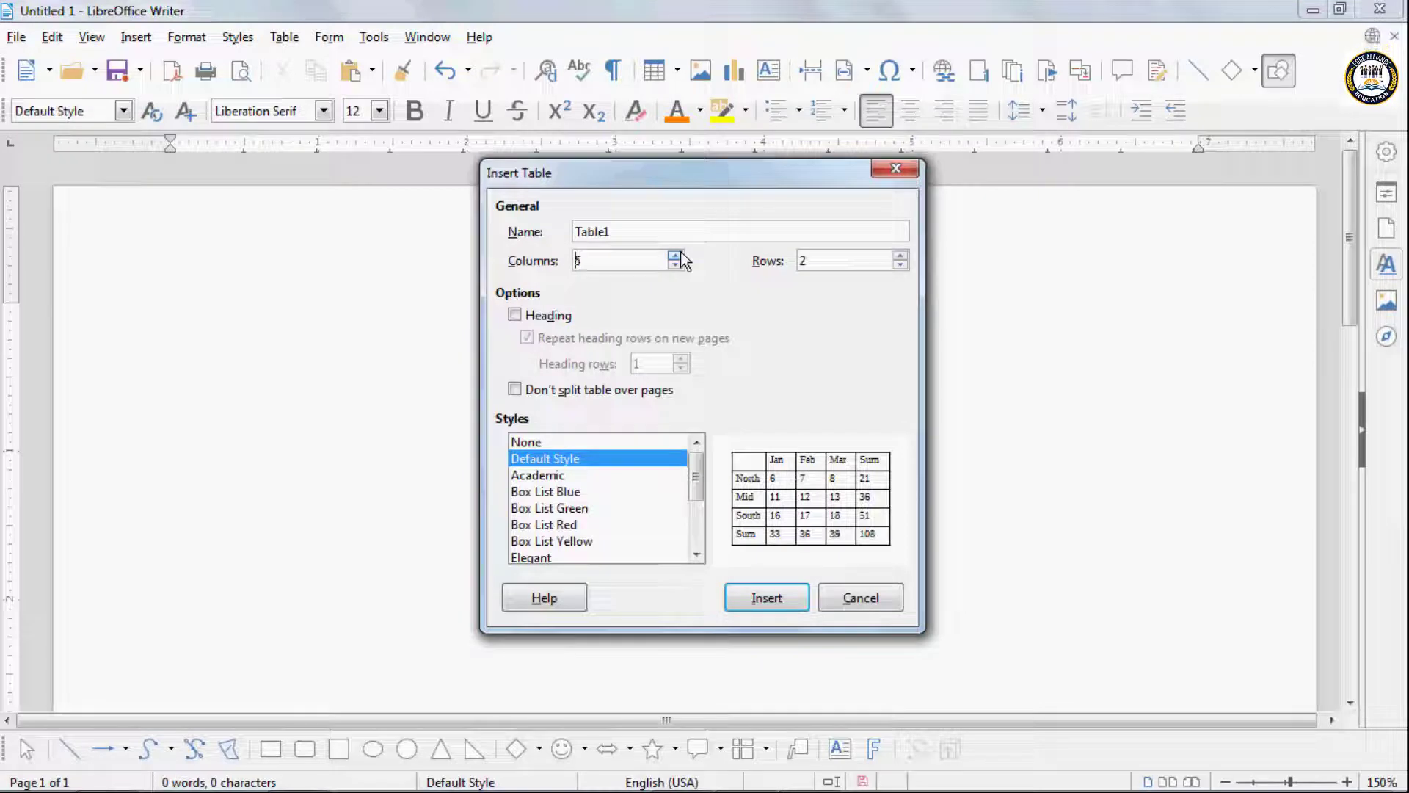
pyautogui.click(901, 256)
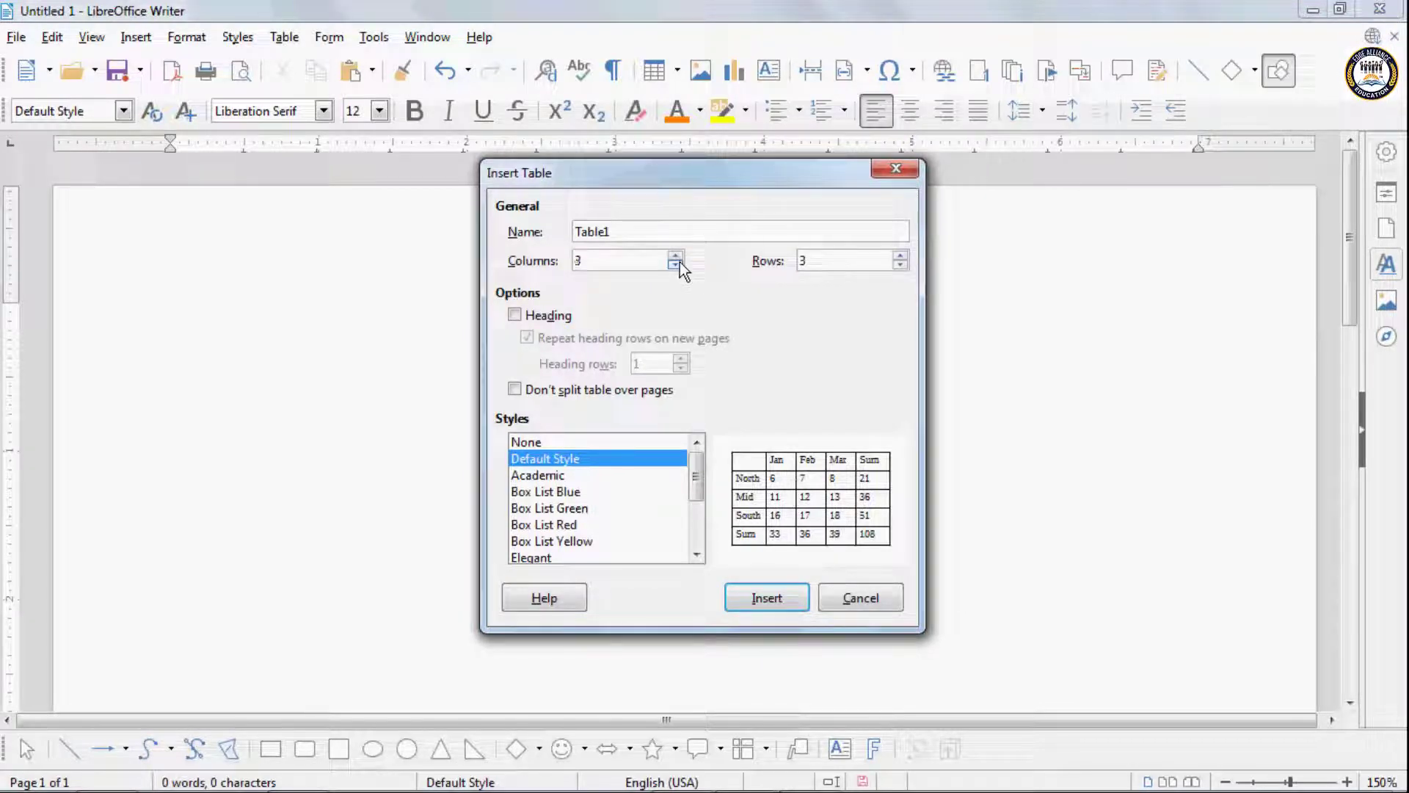
pyautogui.click(900, 256)
pyautogui.click(900, 256)
pyautogui.click(901, 256)
pyautogui.click(901, 256)
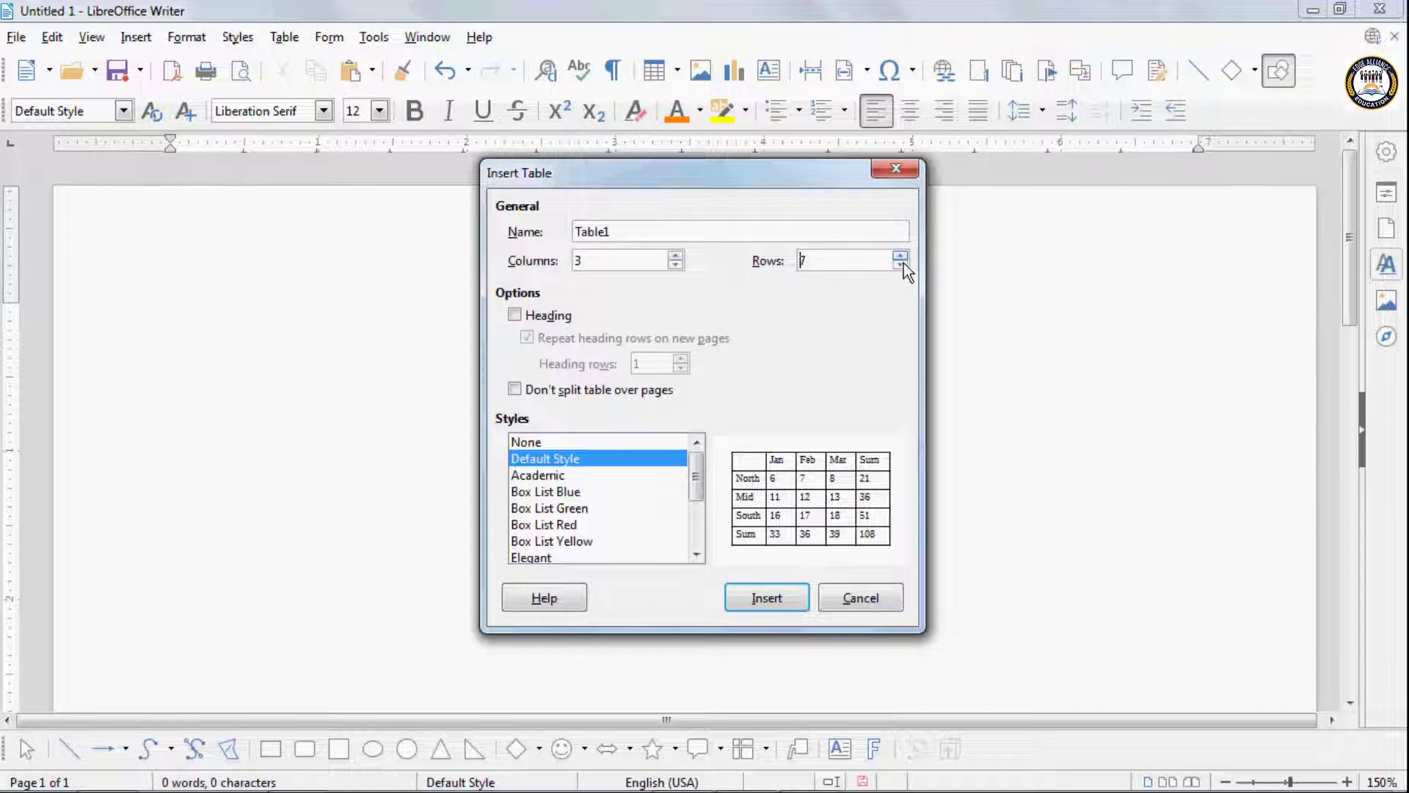
pyautogui.click(782, 608)
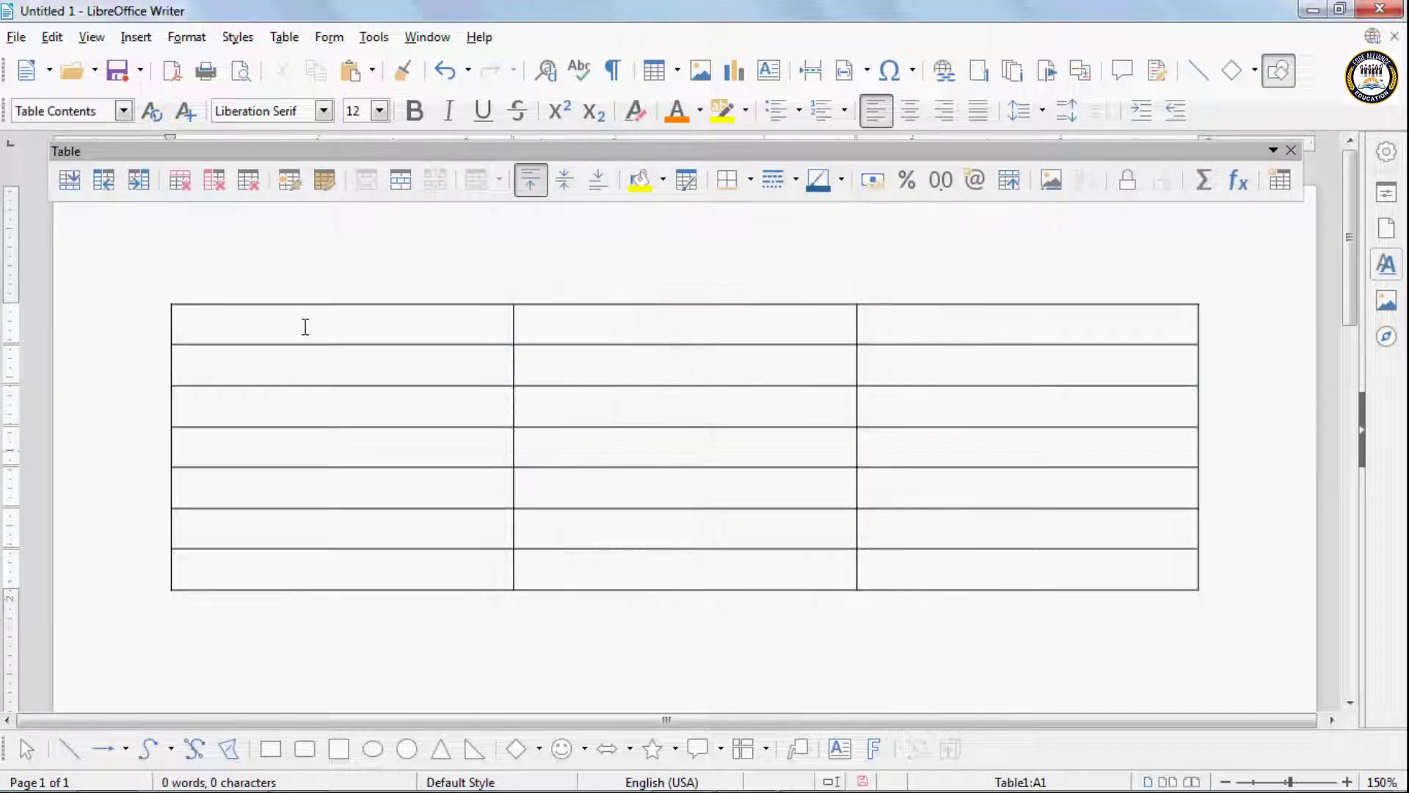
# - Enter the column headings Name, Post and Salary in the table's first row
pyautogui.write('Name')
pyautogui.press('Tab')
pyautogui.write('Pos')
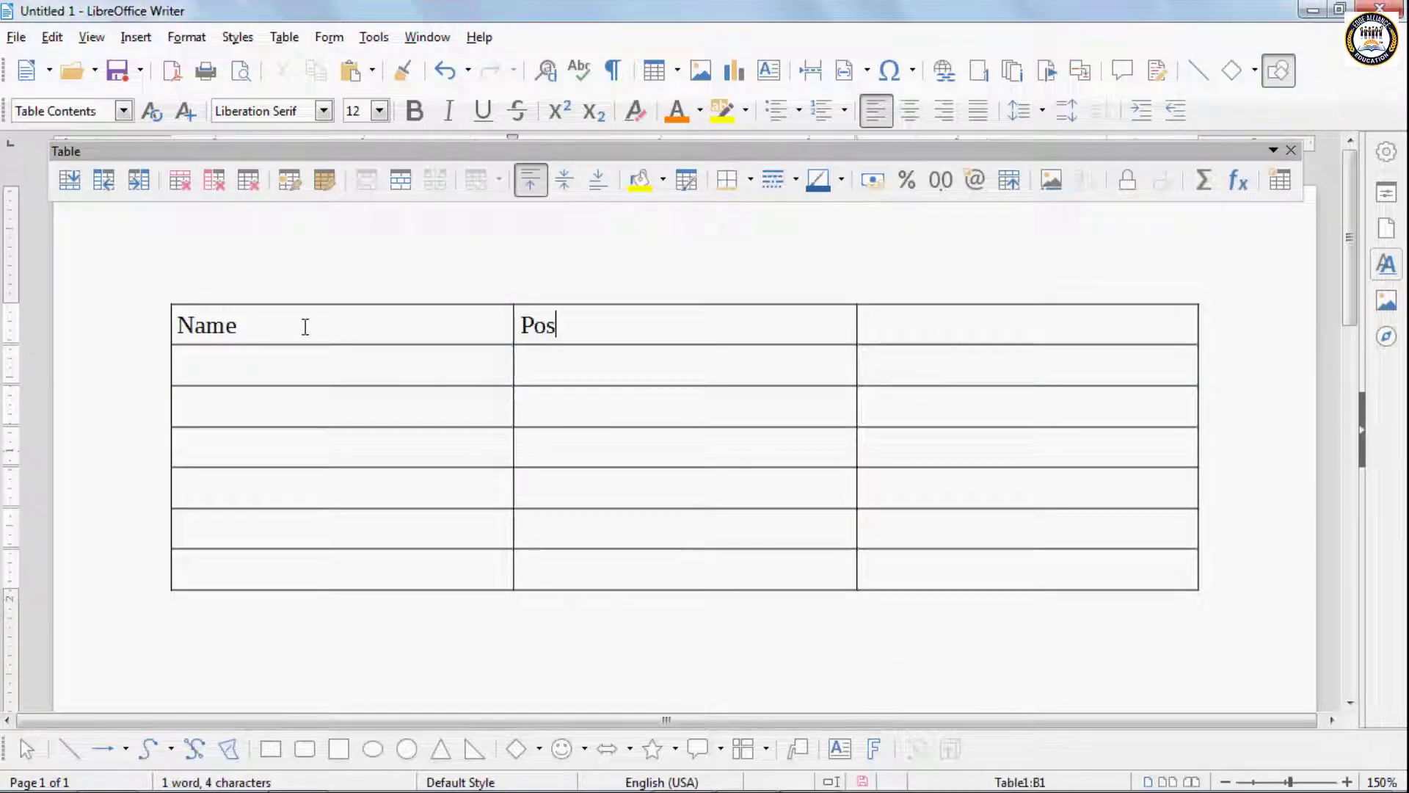
pyautogui.write('t')
pyautogui.press('Tab')
pyautogui.write('Salar')
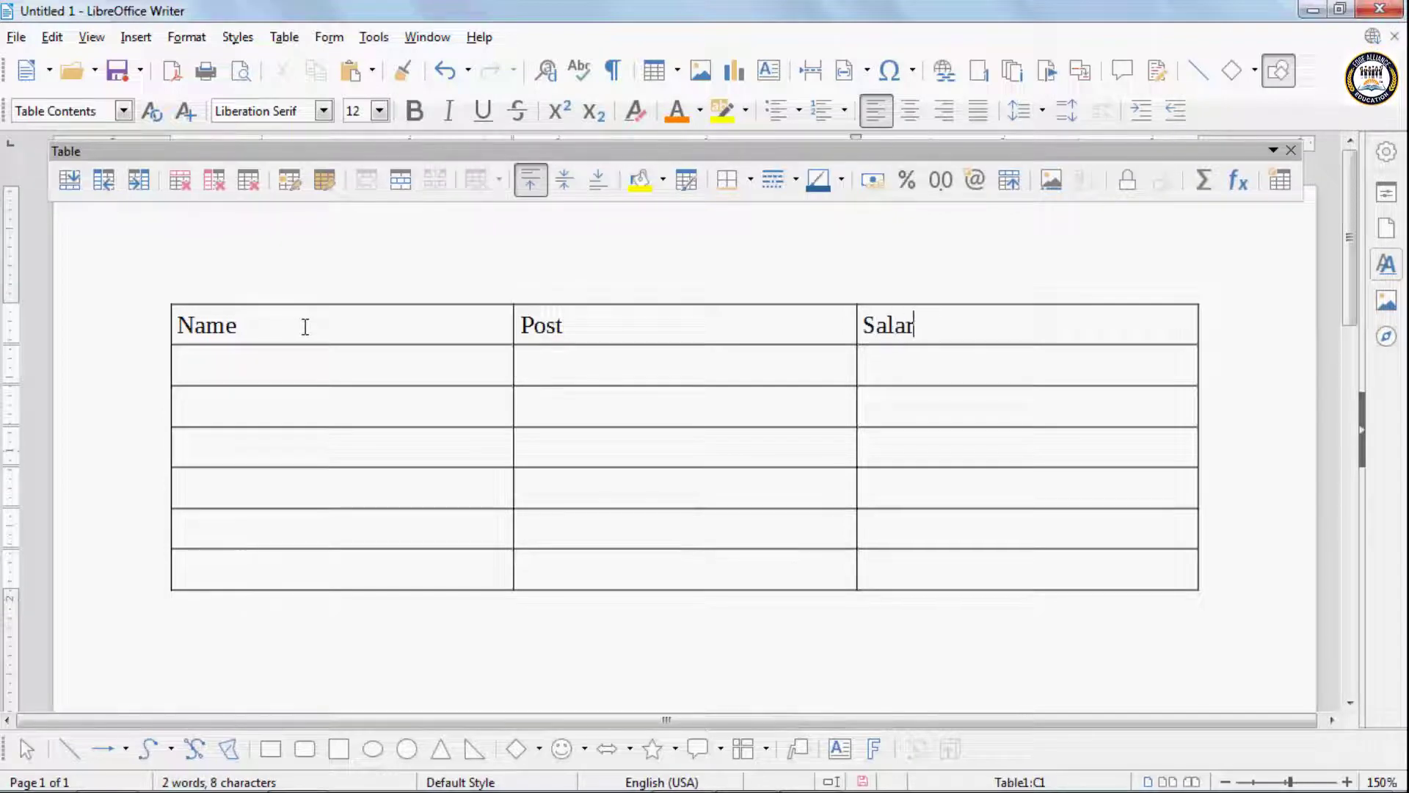
pyautogui.write('y')
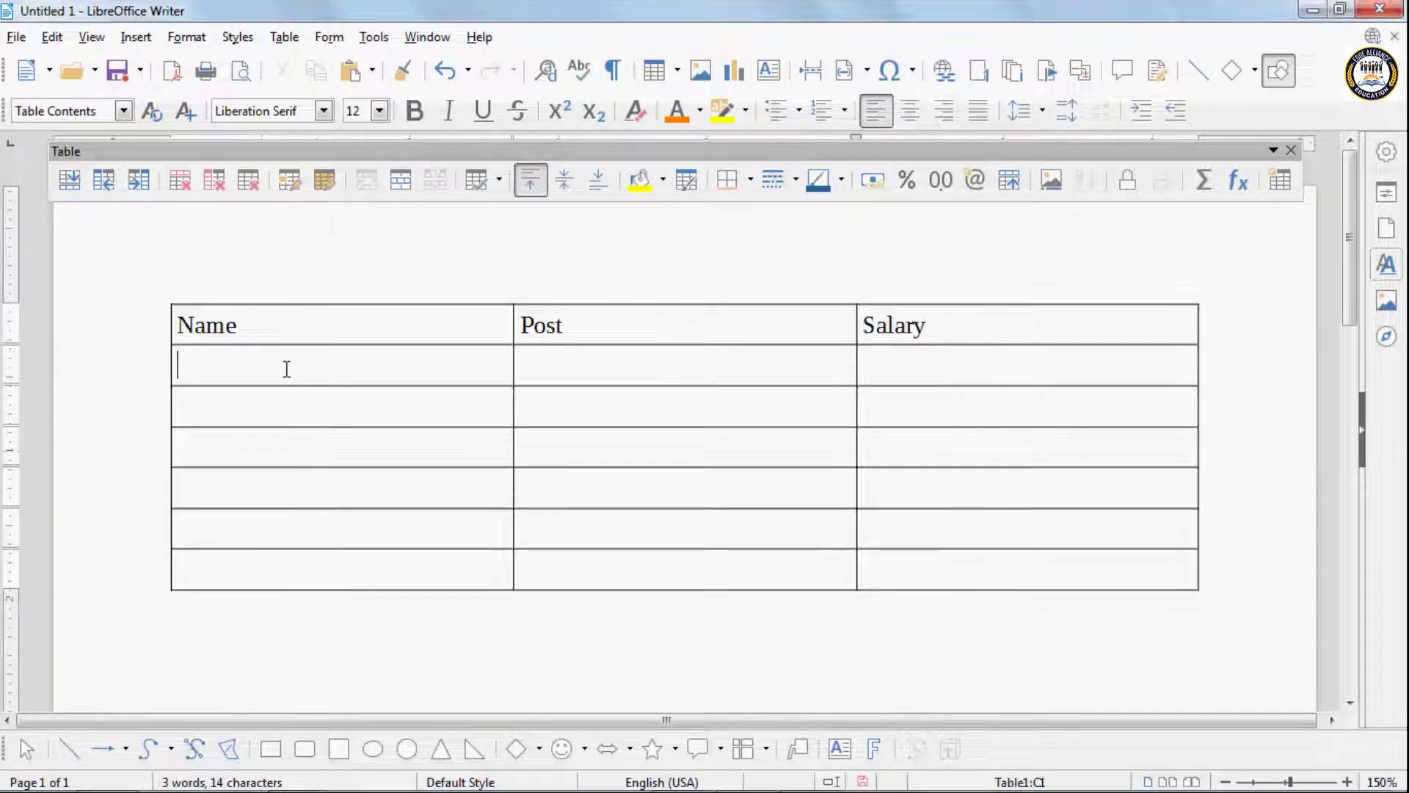
pyautogui.write('Maya')
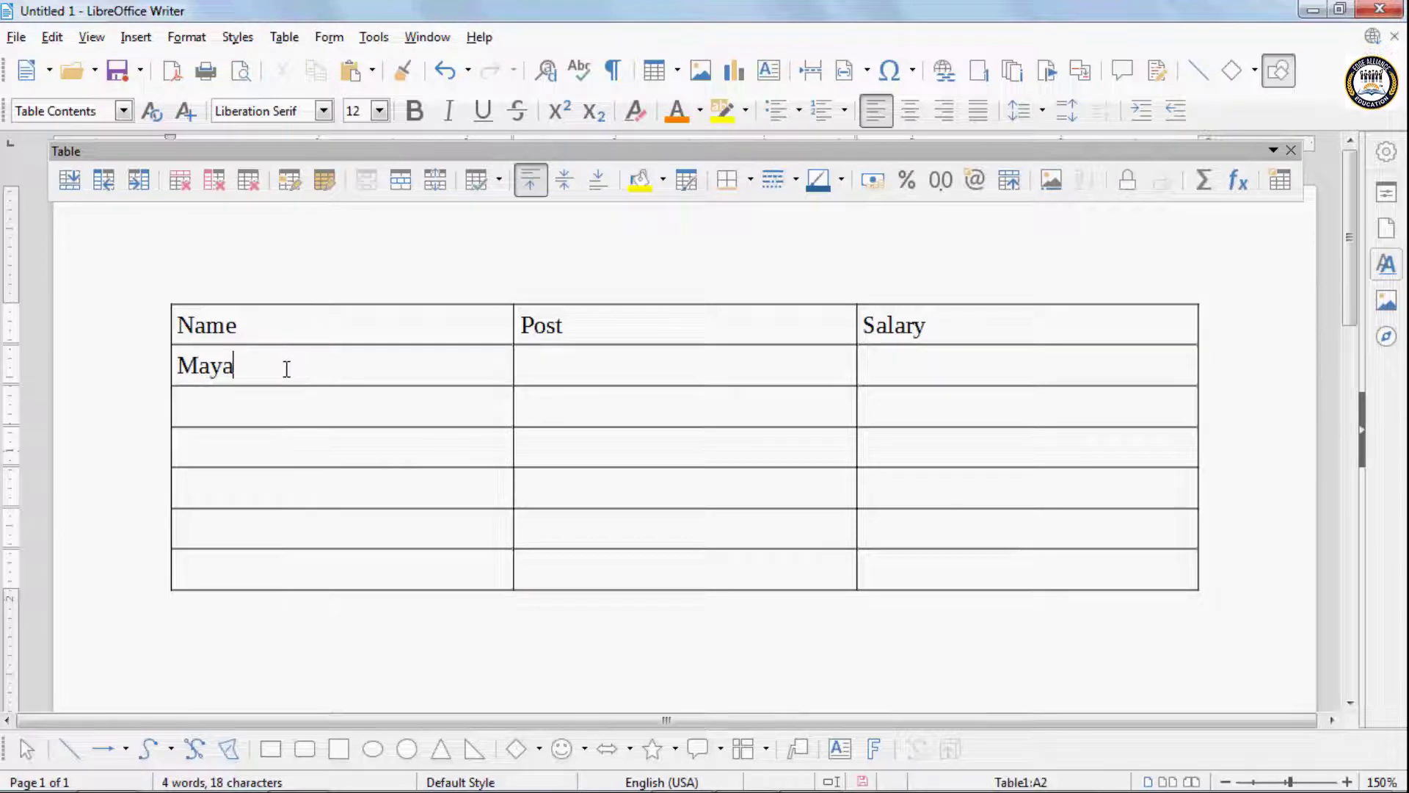
# - Enter a person's first name in each of the first three Name column cells below the heading
pyautogui.click(284, 419)
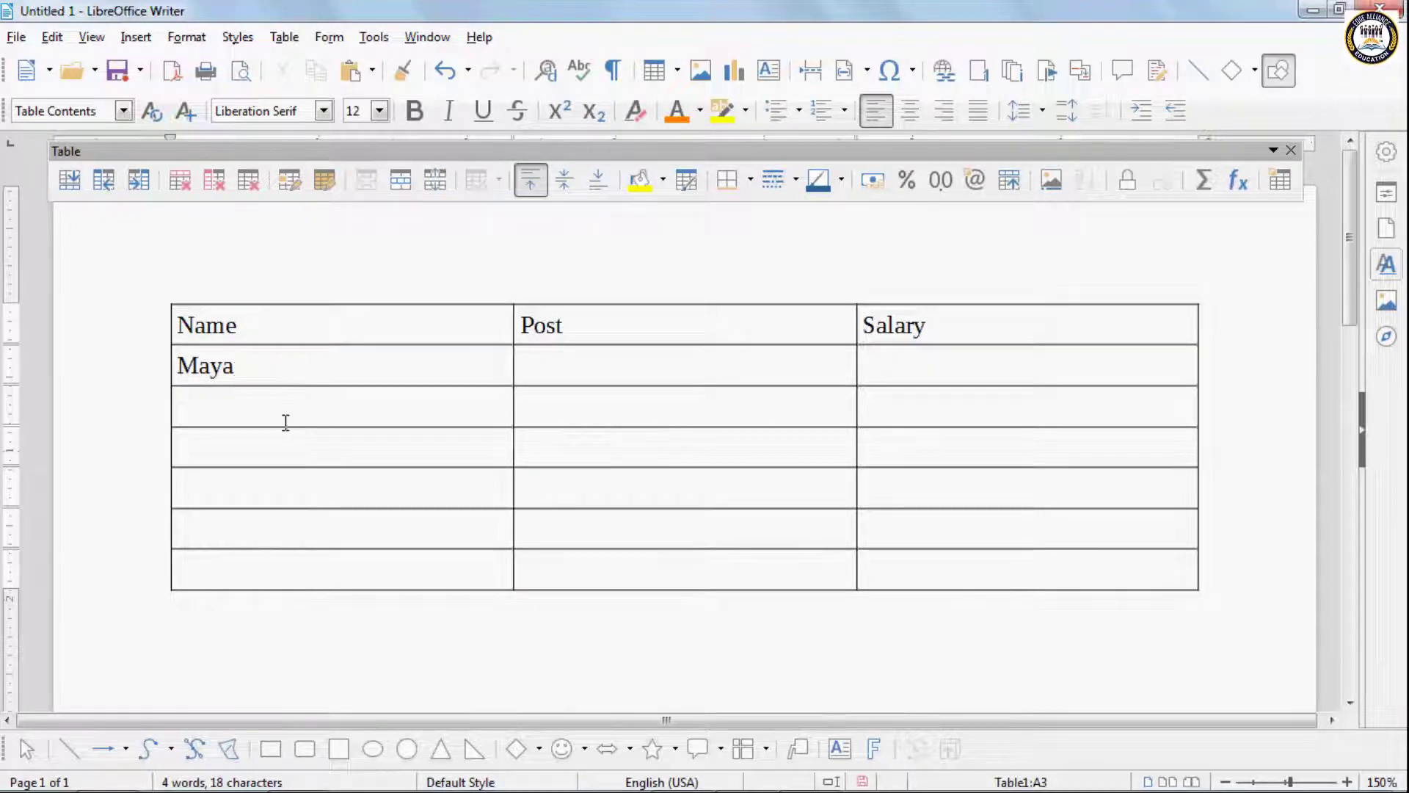
pyautogui.write('Pallavi')
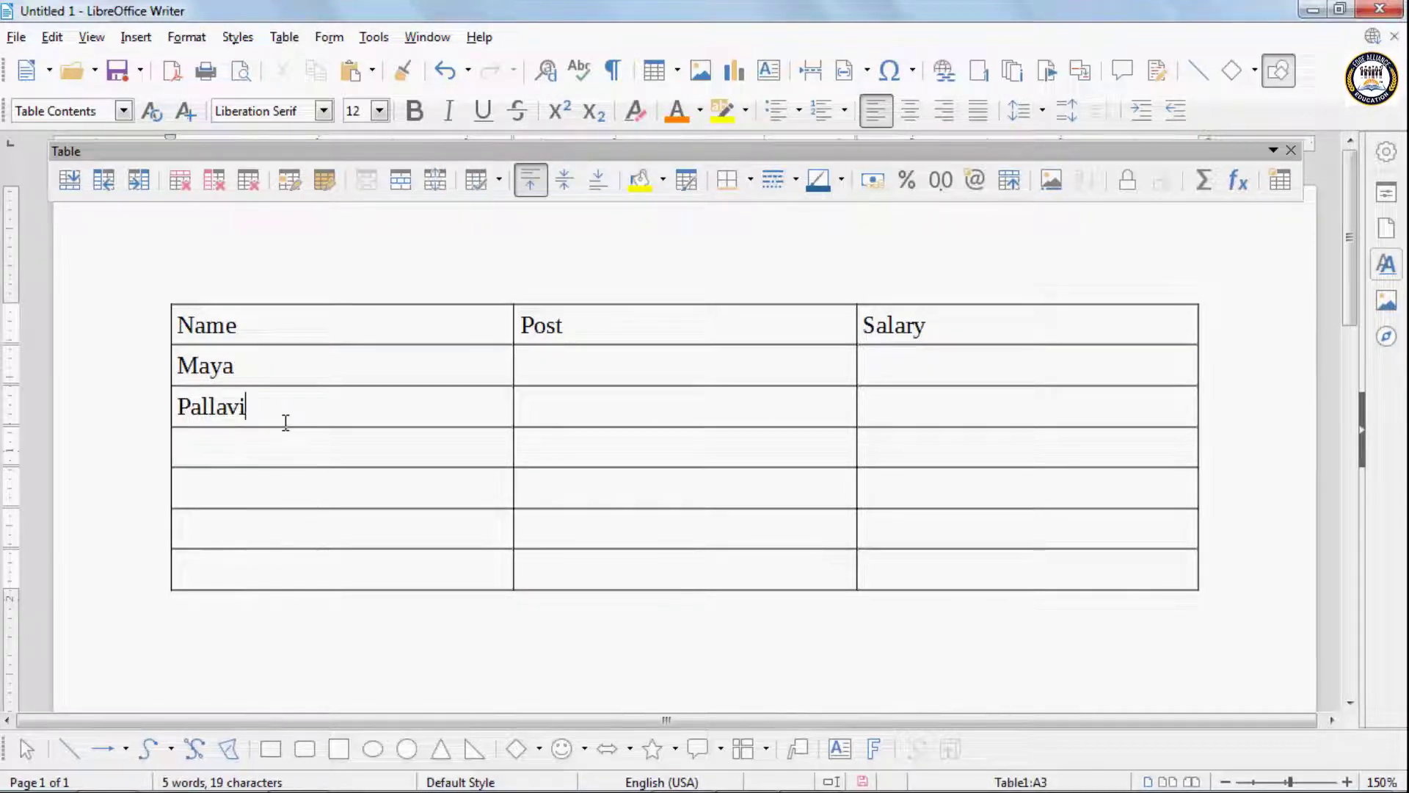
pyautogui.click(289, 447)
pyautogui.write('A')
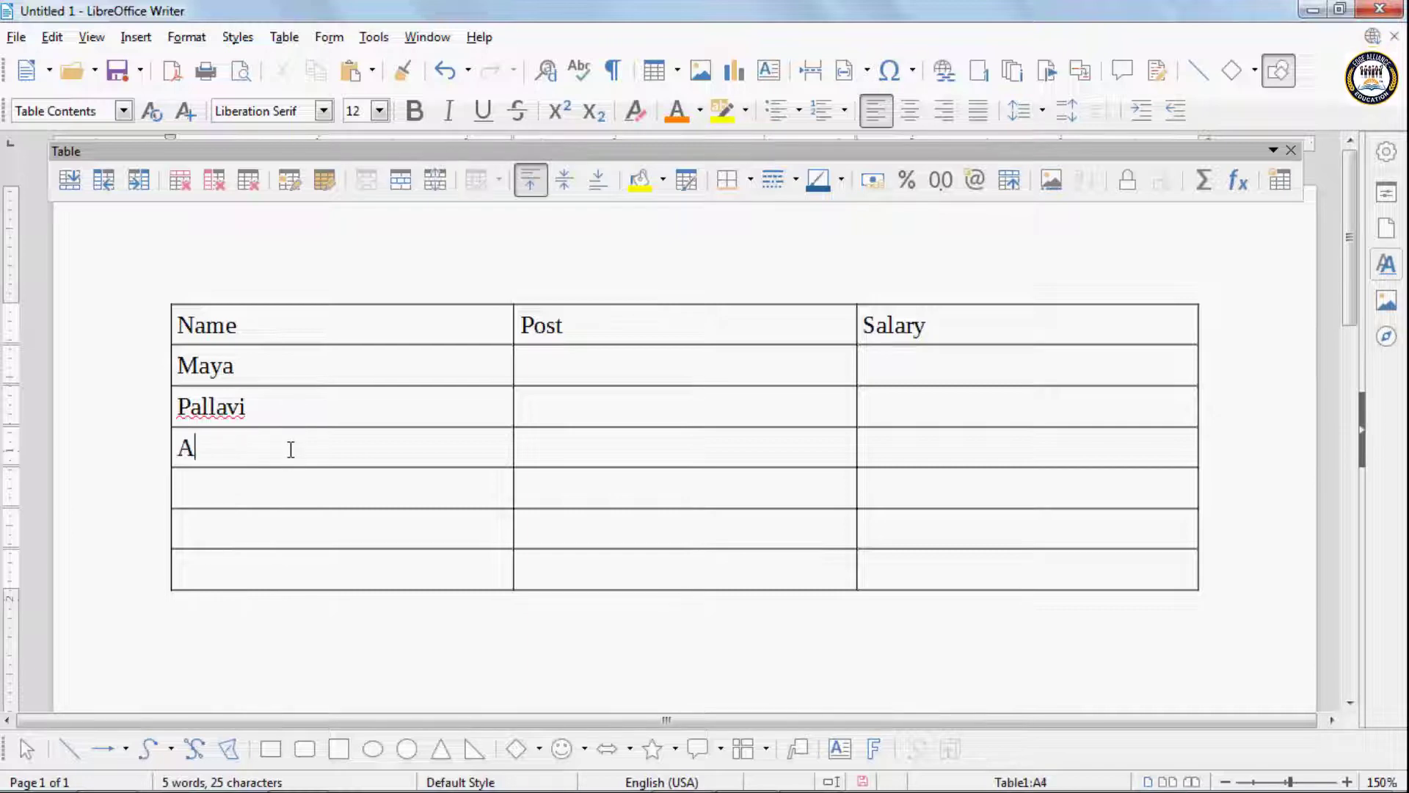
pyautogui.write('ryan')
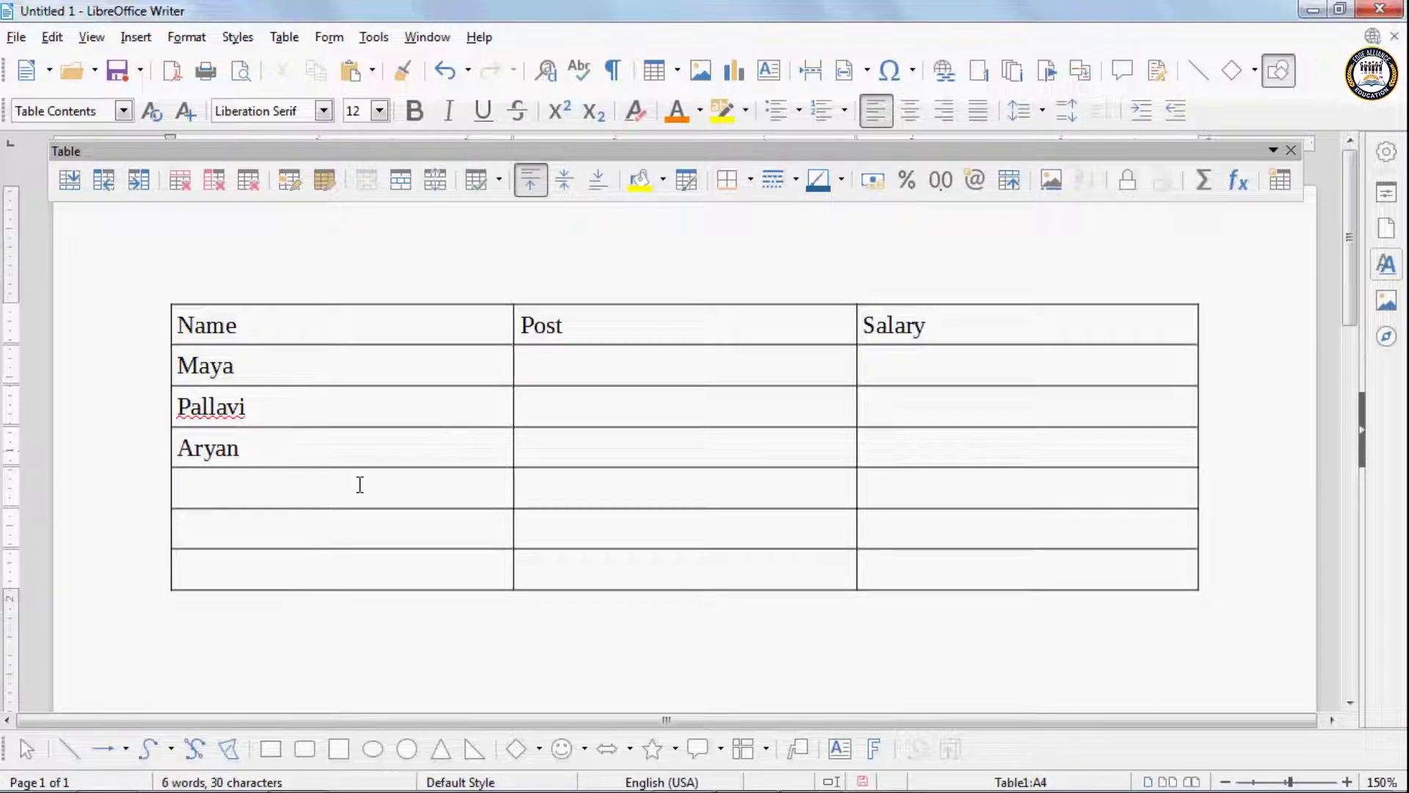
# - Fill the remaining three cells of the Name column with first names, correcting the spelling of the last one
pyautogui.click(360, 485)
pyautogui.write('Disha')
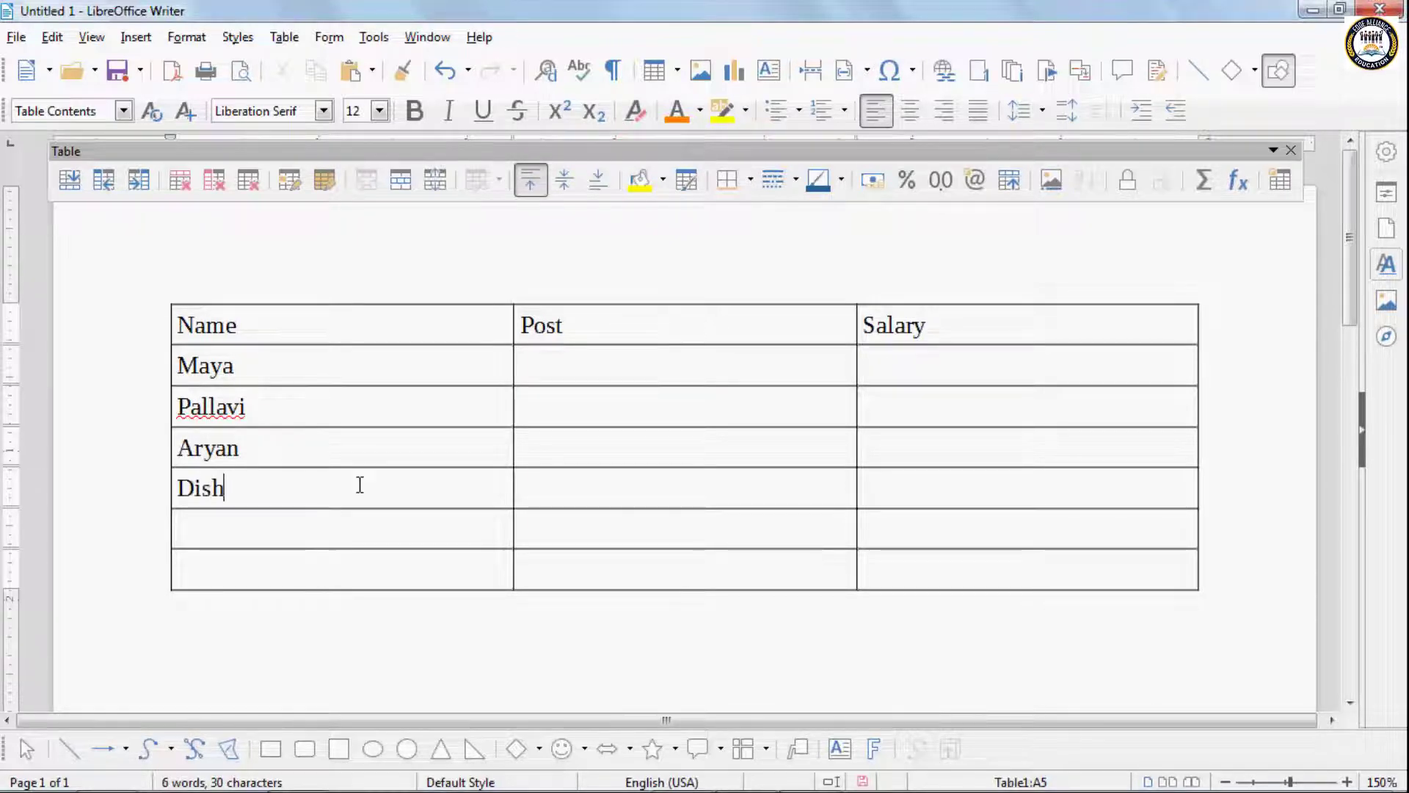
pyautogui.click(309, 529)
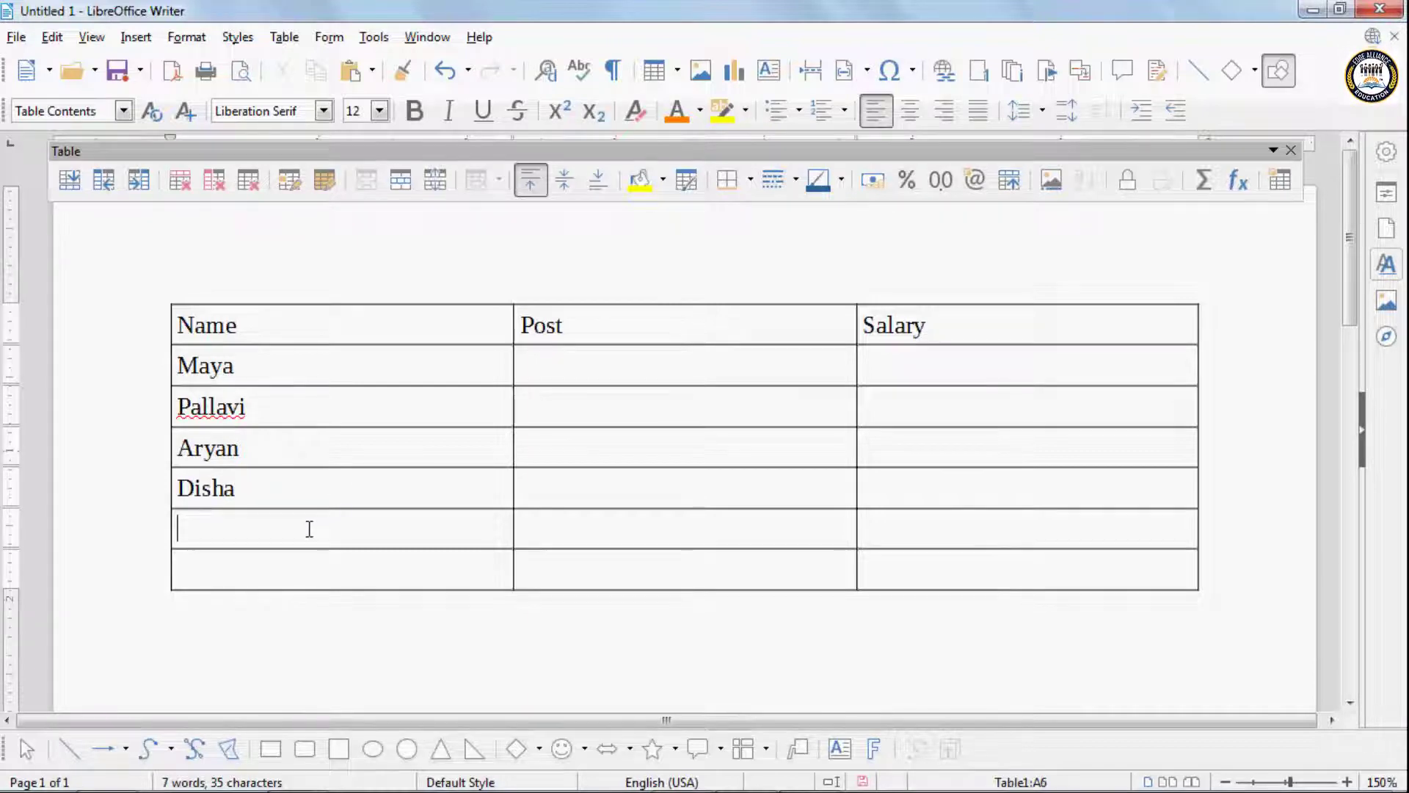
pyautogui.write('Fatima')
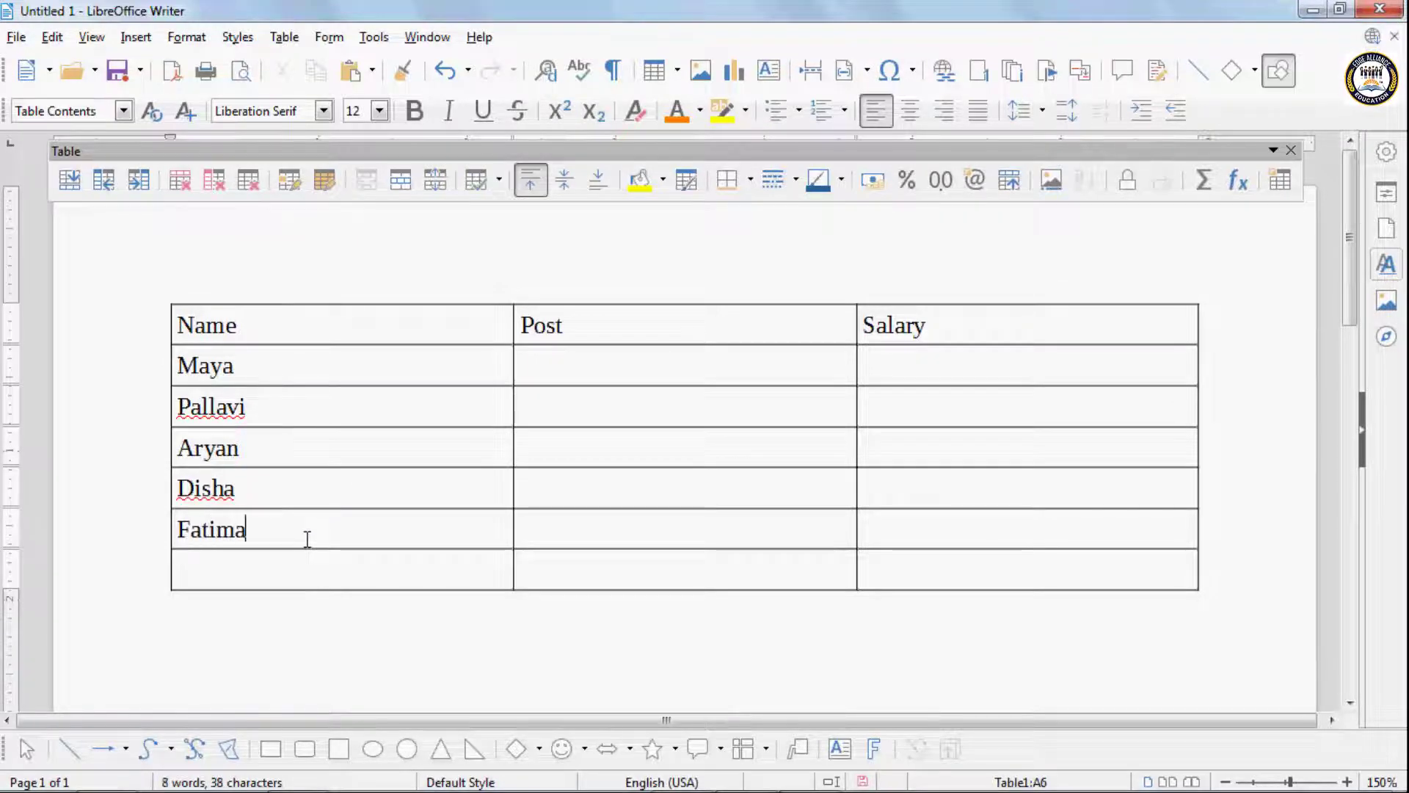
pyautogui.click(198, 571)
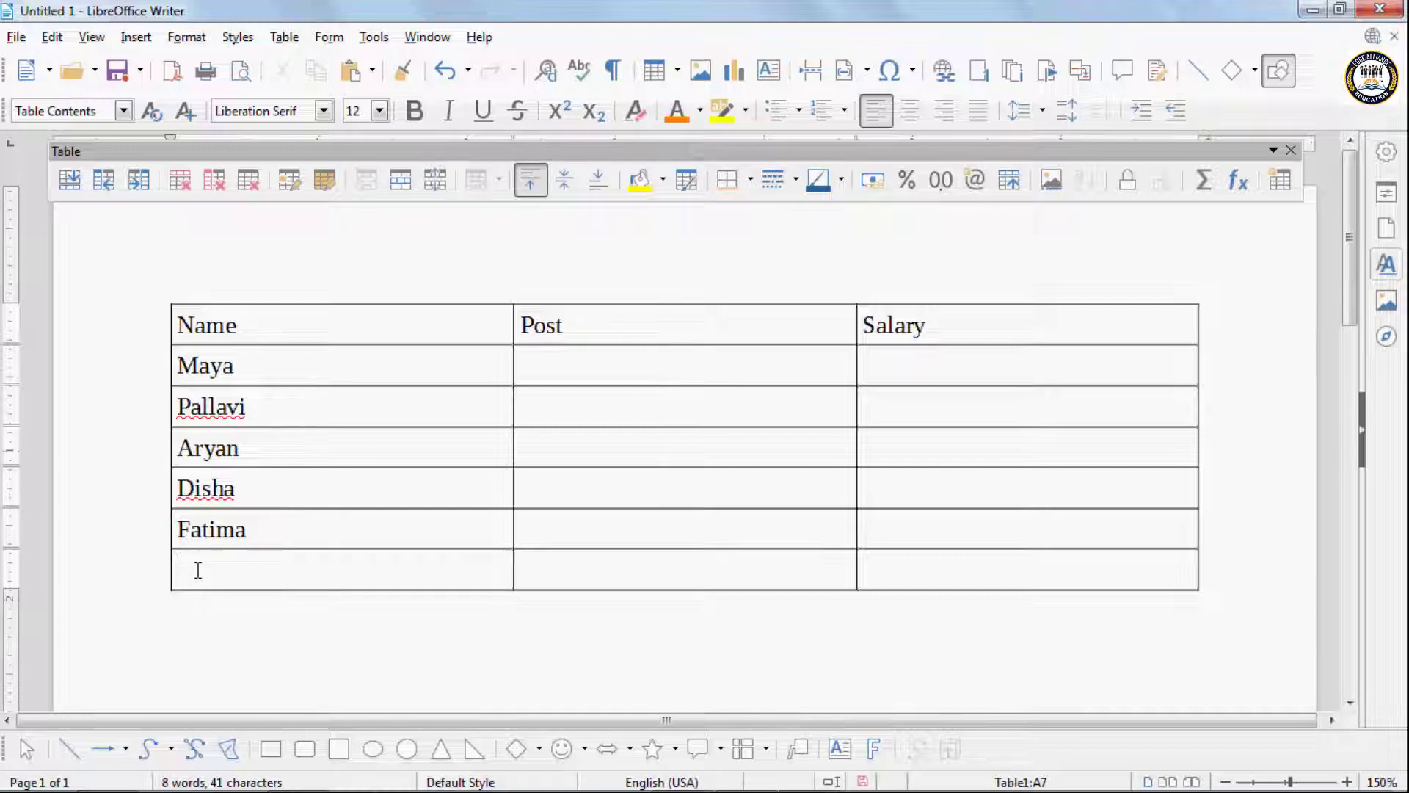
pyautogui.write('Dolo')
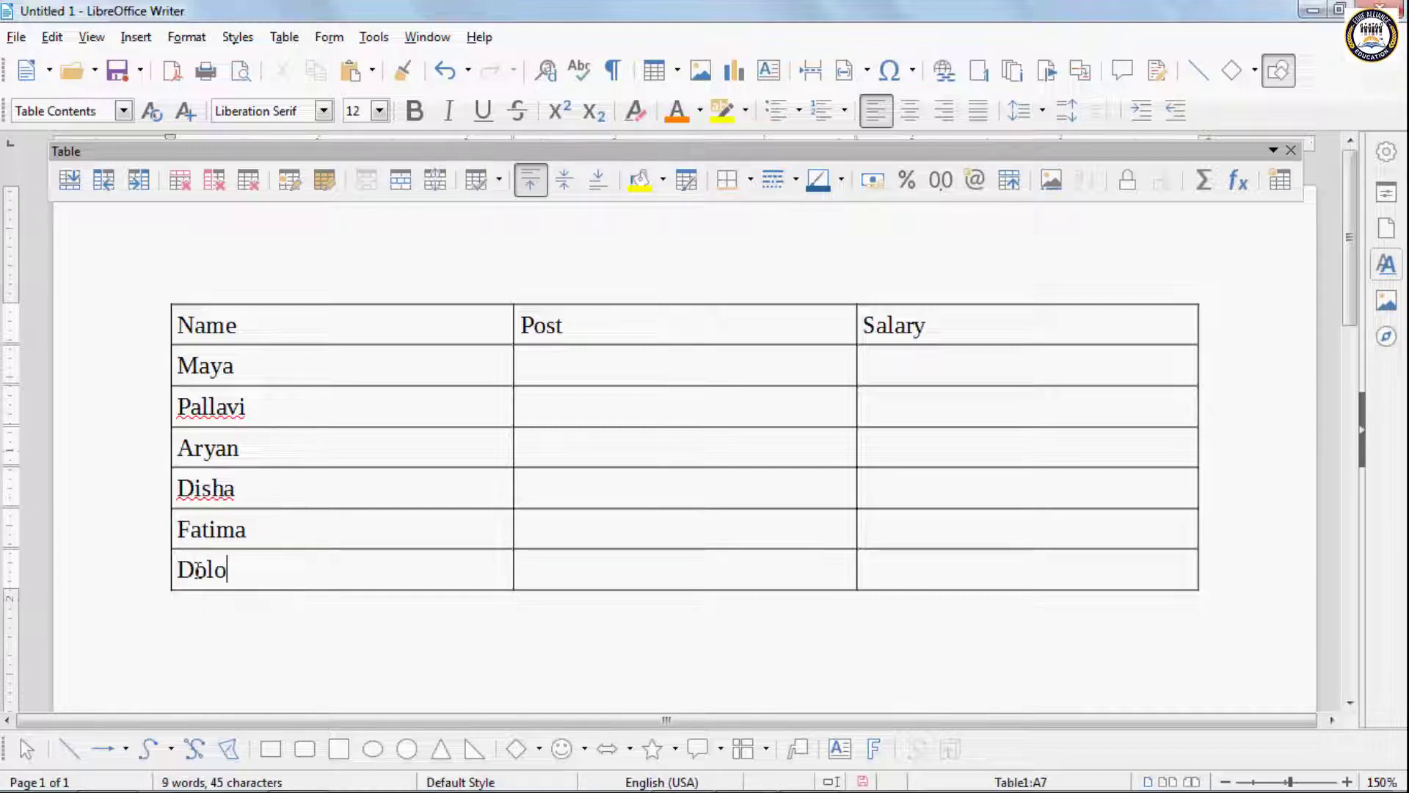
pyautogui.write('l')
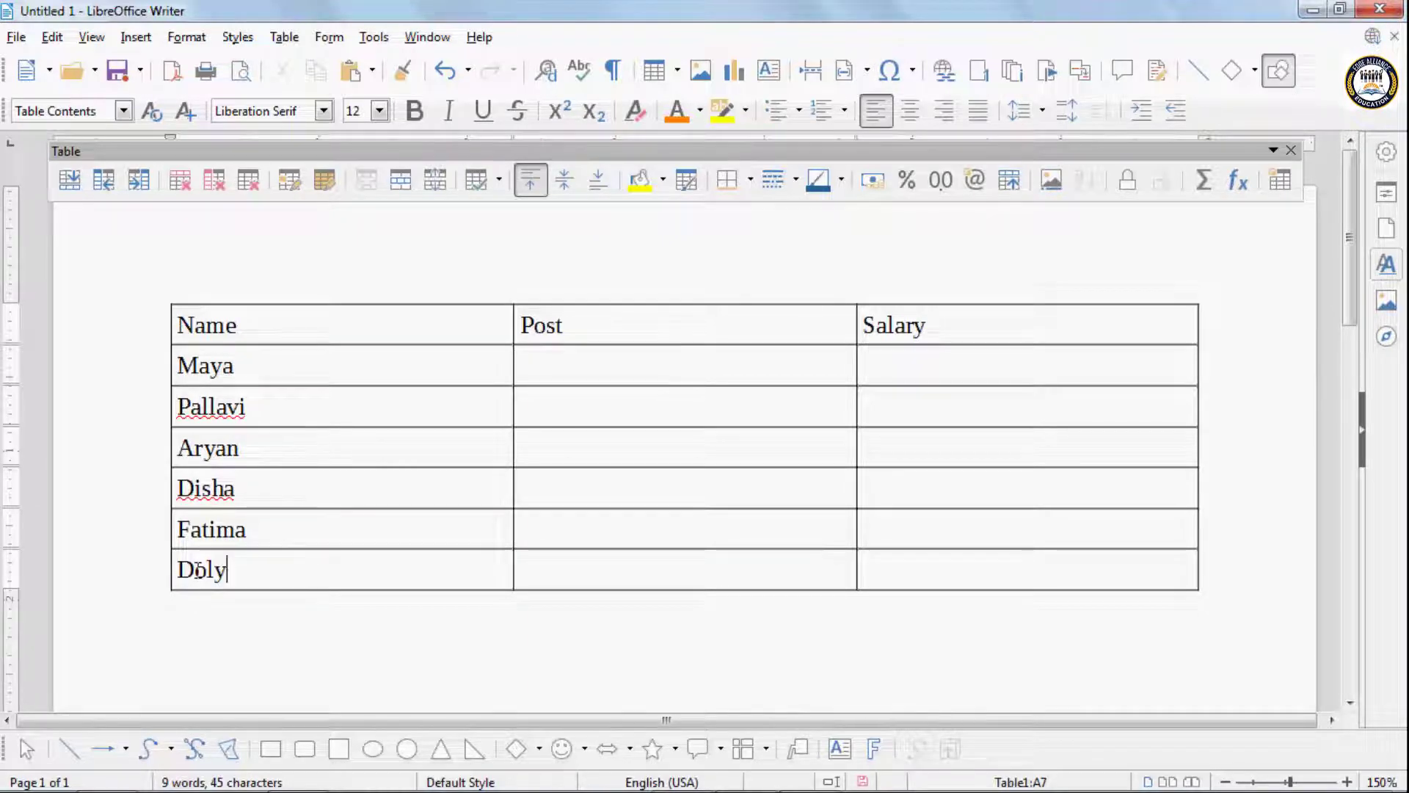
pyautogui.press('BackSpace')
pyautogui.press('BackSpace')
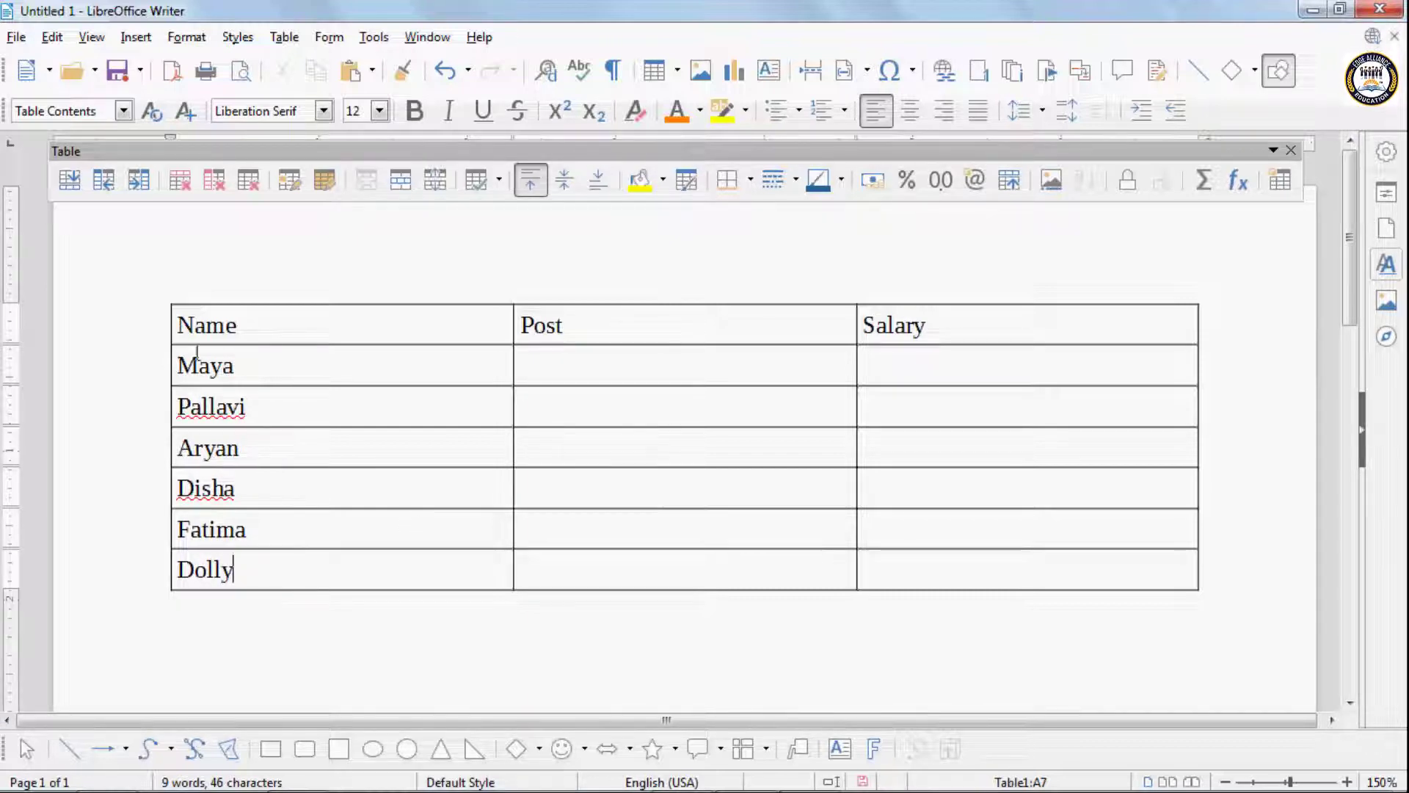
pyautogui.click(320, 37)
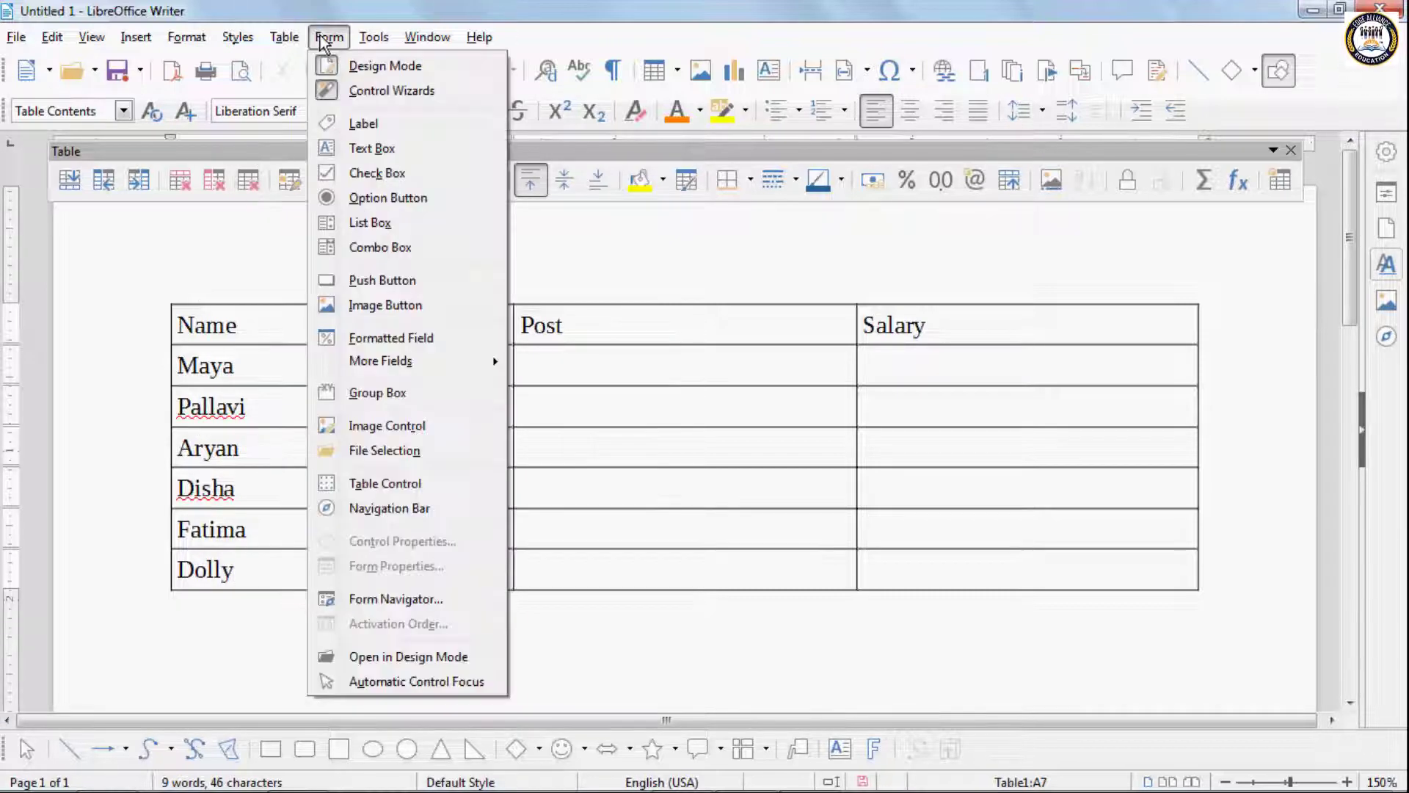
pyautogui.moveTo(360, 455)
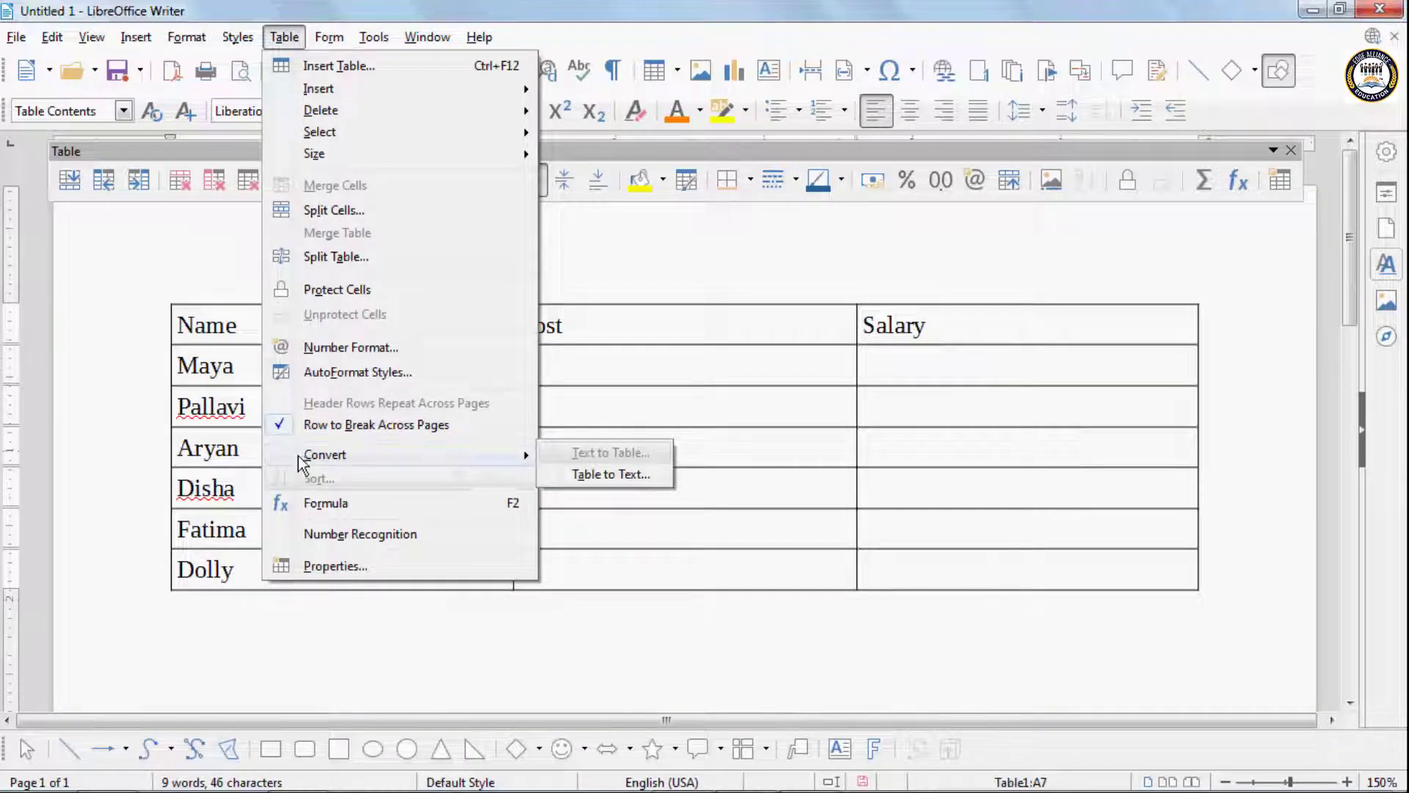
pyautogui.click(174, 365)
# - Sort the six name cells below the Name heading by column 1, alphanumeric, in ascending order
pyautogui.moveTo(183, 357); pyautogui.dragTo(258, 568)
pyautogui.click(284, 36)
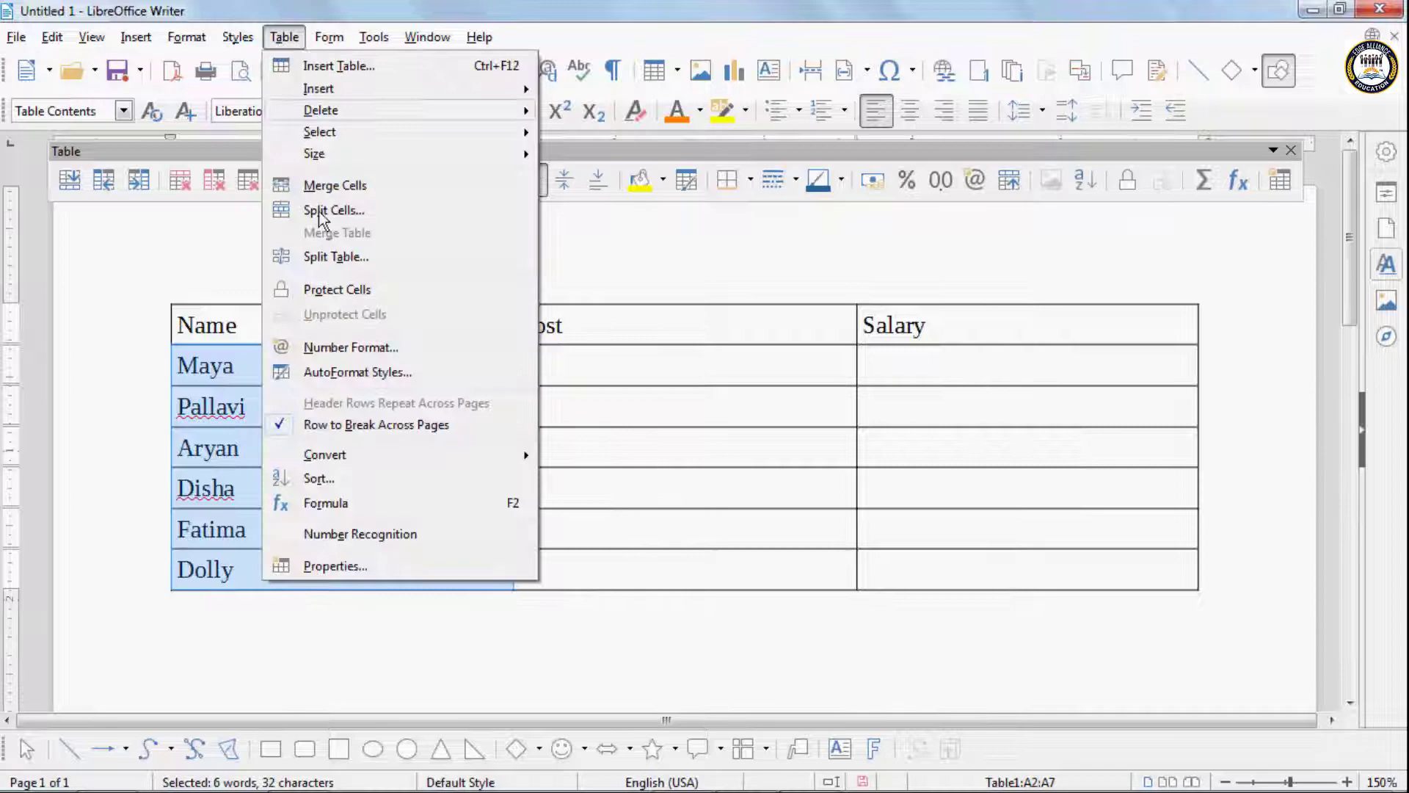
pyautogui.click(345, 478)
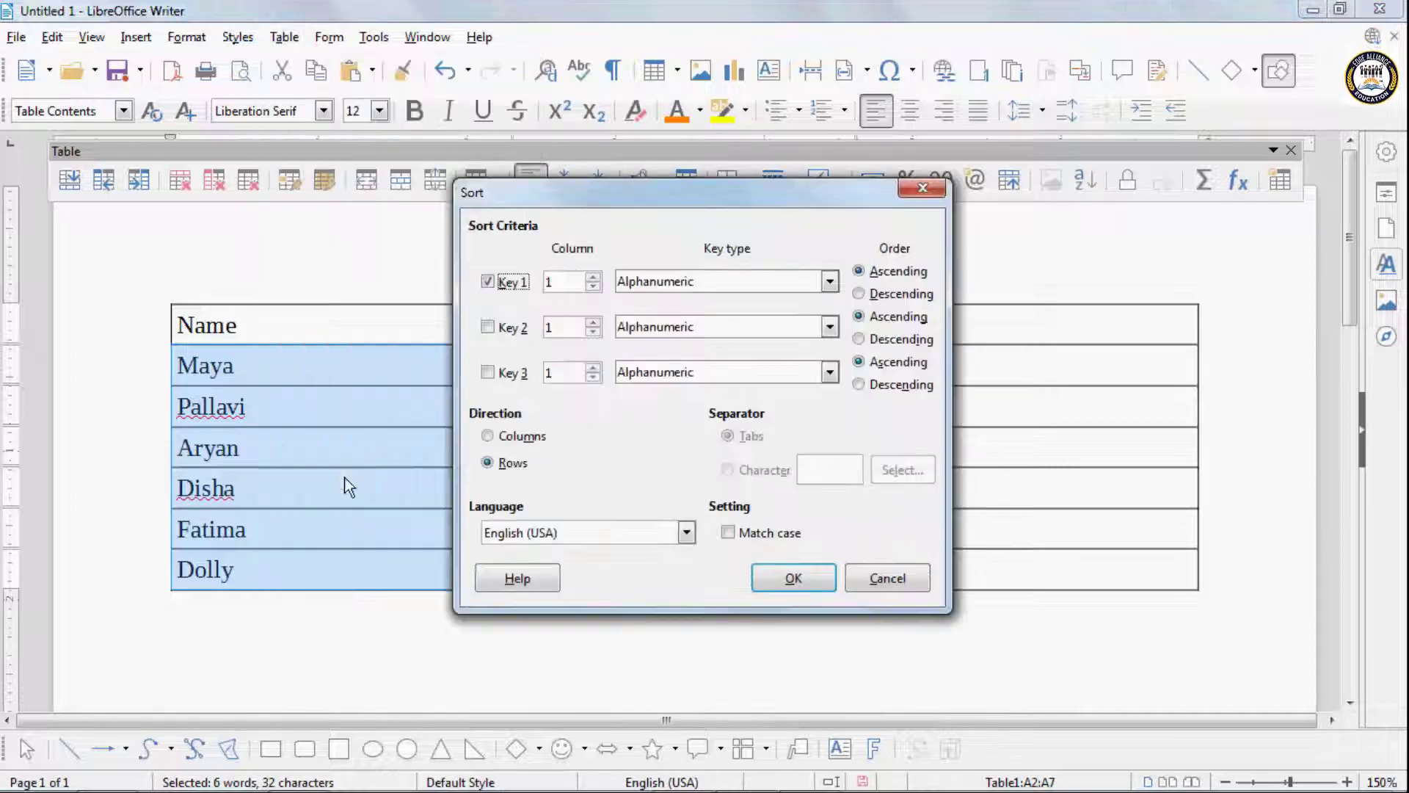
pyautogui.click(860, 273)
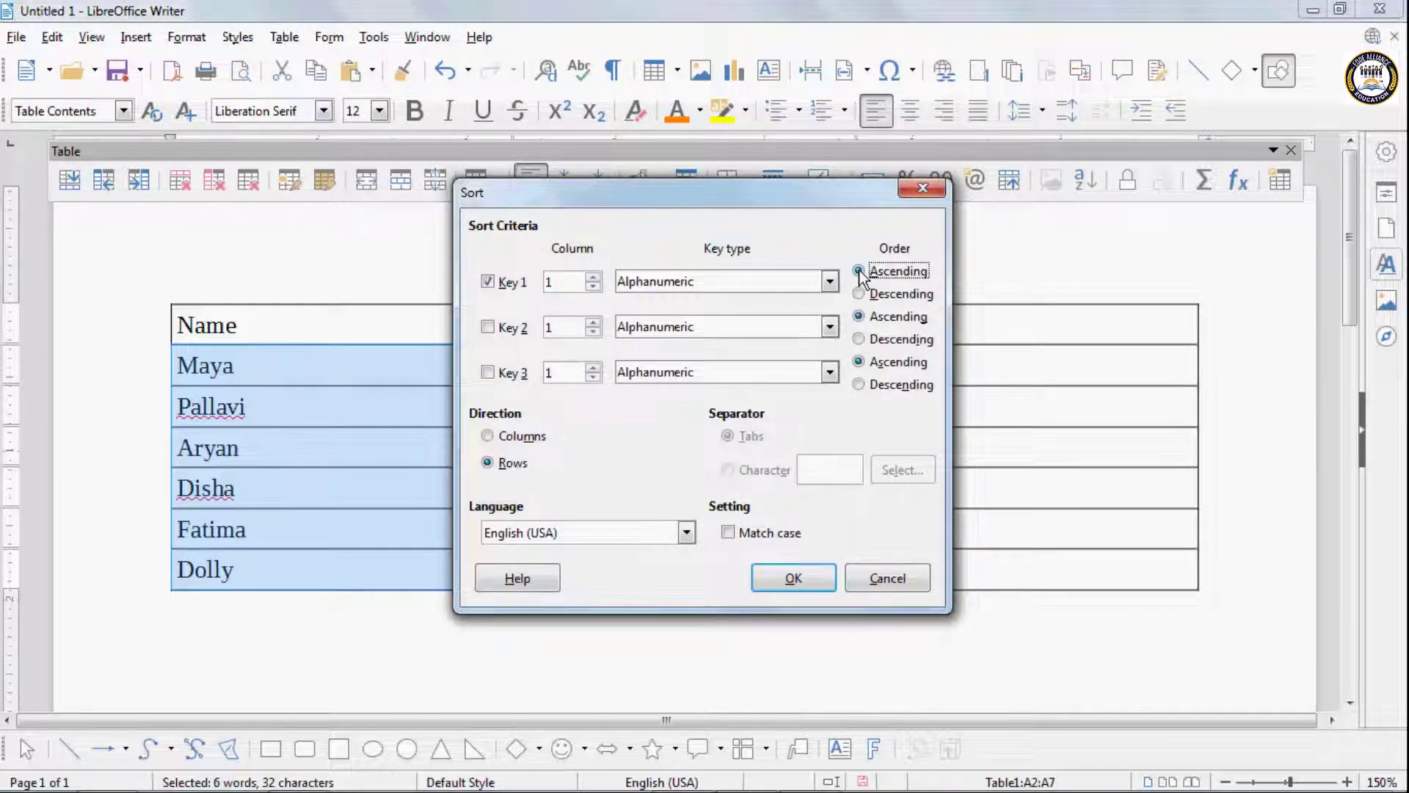
pyautogui.click(793, 578)
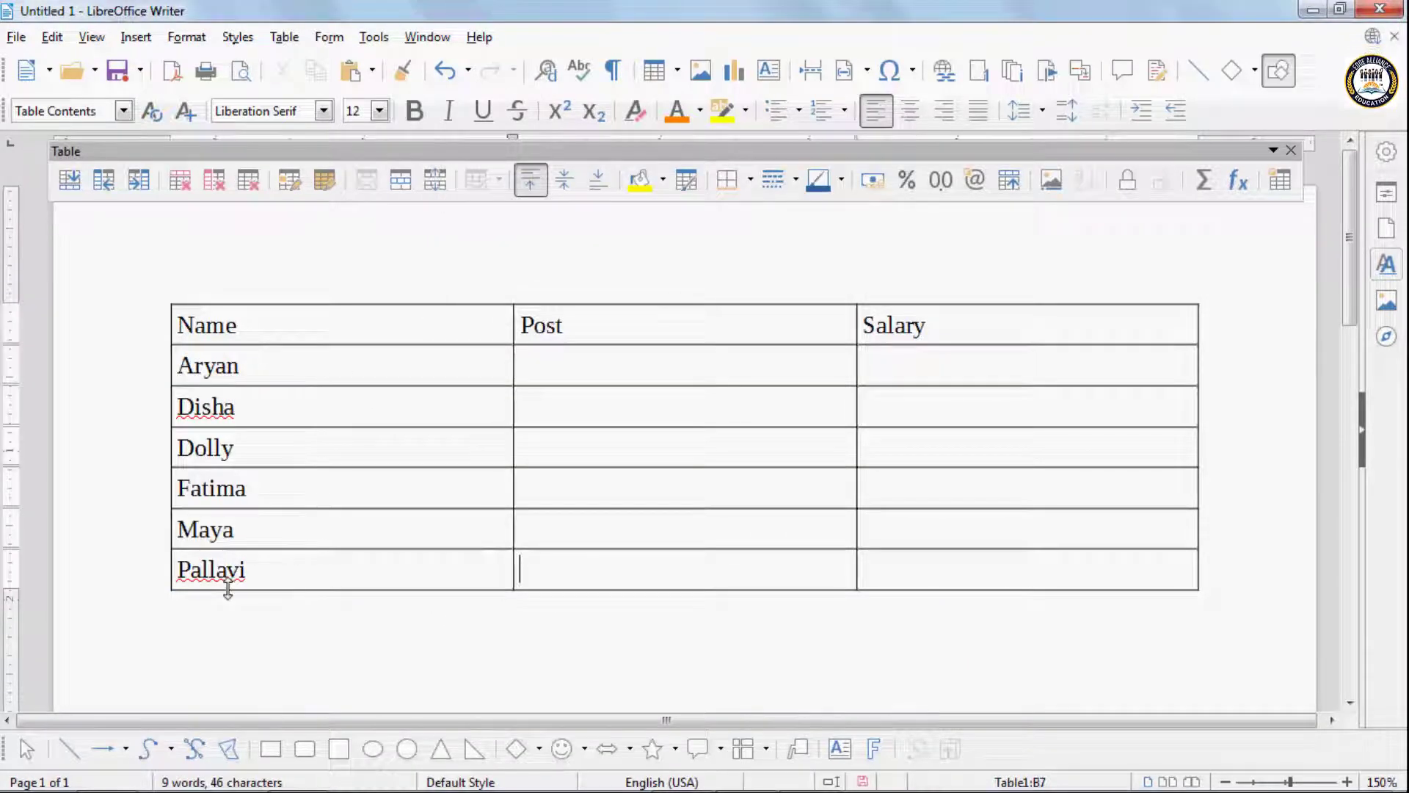
# - Sort the six name cells below the Name heading by column 1, alphanumeric, in descending order
pyautogui.moveTo(258, 365); pyautogui.dragTo(254, 565)
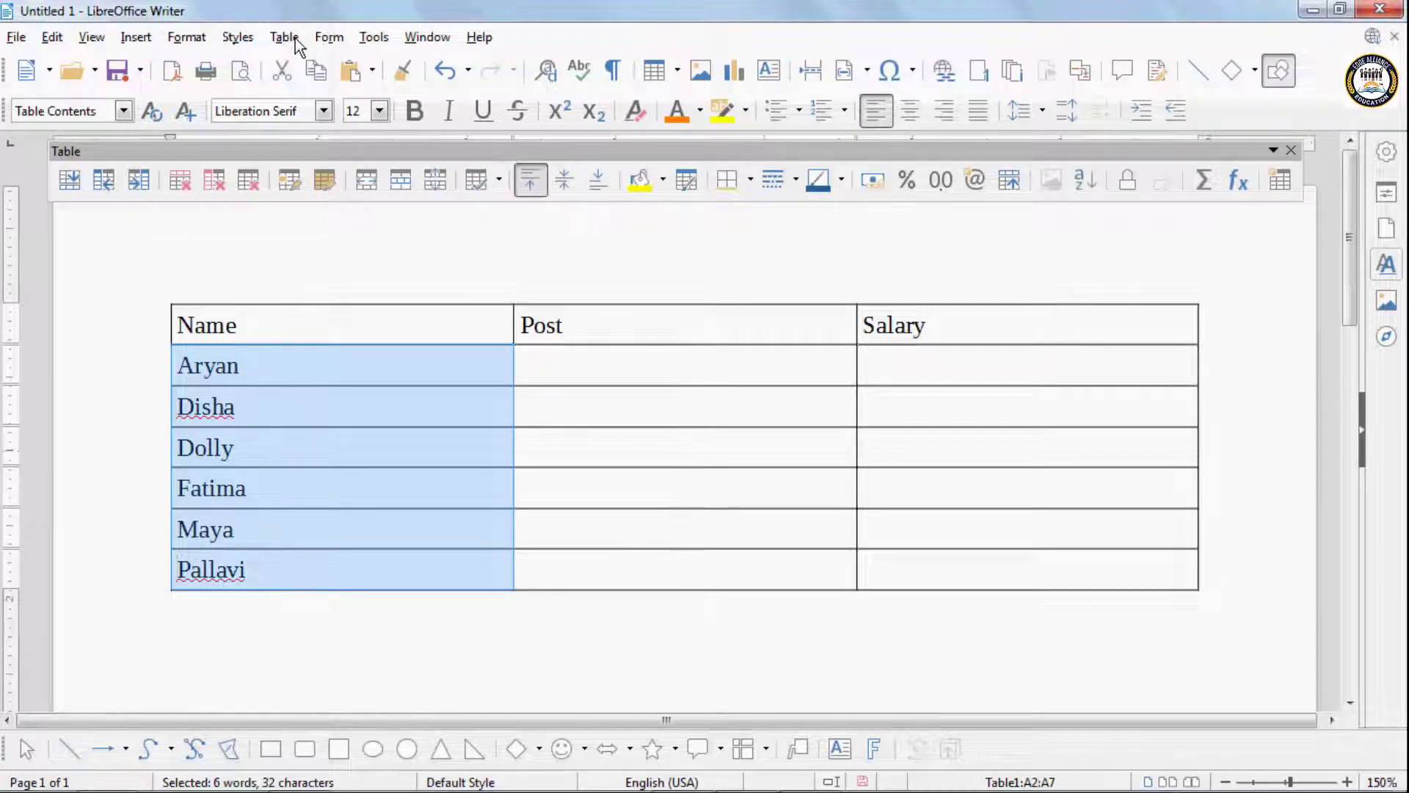
pyautogui.click(290, 38)
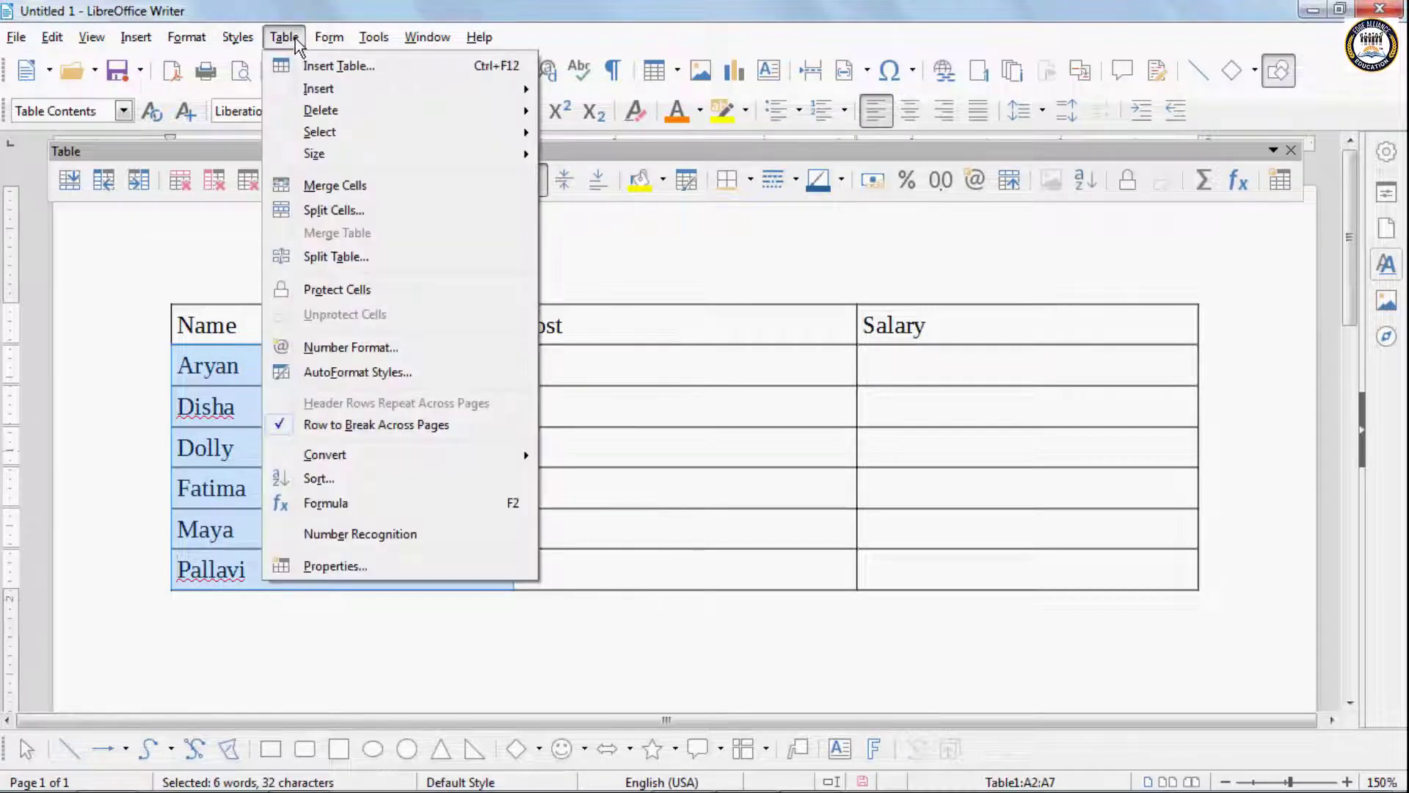
pyautogui.click(331, 476)
pyautogui.click(872, 294)
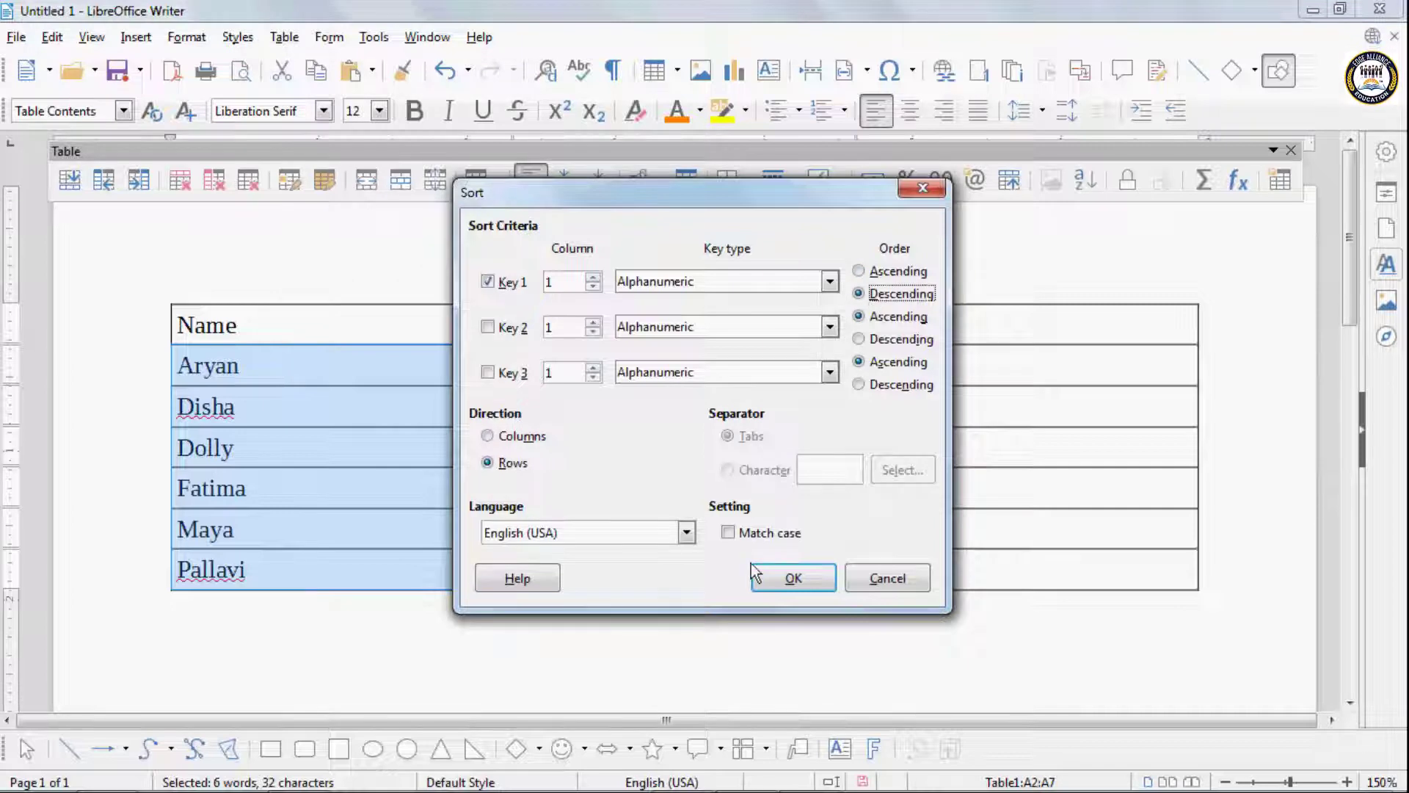
pyautogui.click(792, 578)
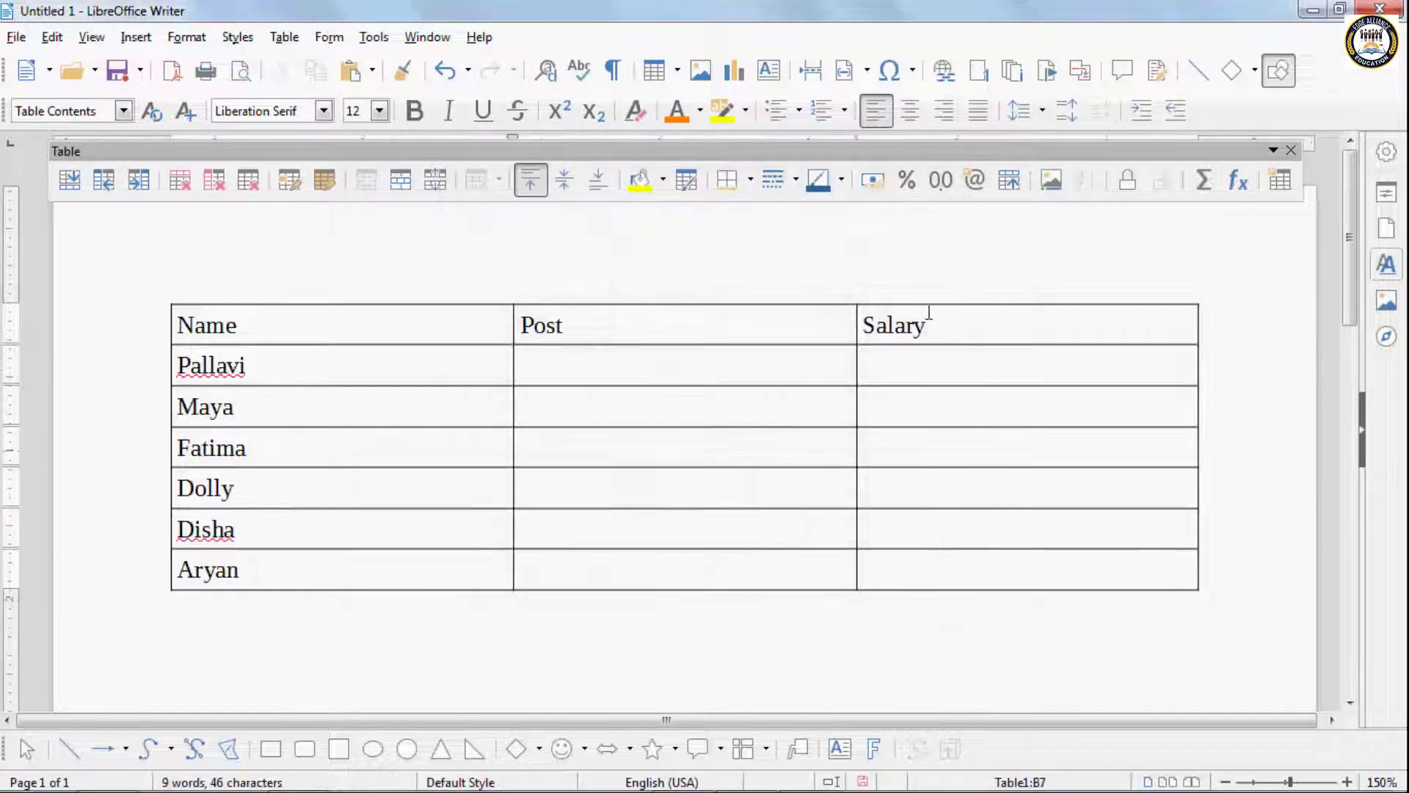
# - Enter the salaries 5000, 10000 and 7000 in the first three cells below the Salary heading
pyautogui.click(902, 376)
pyautogui.write('5000')
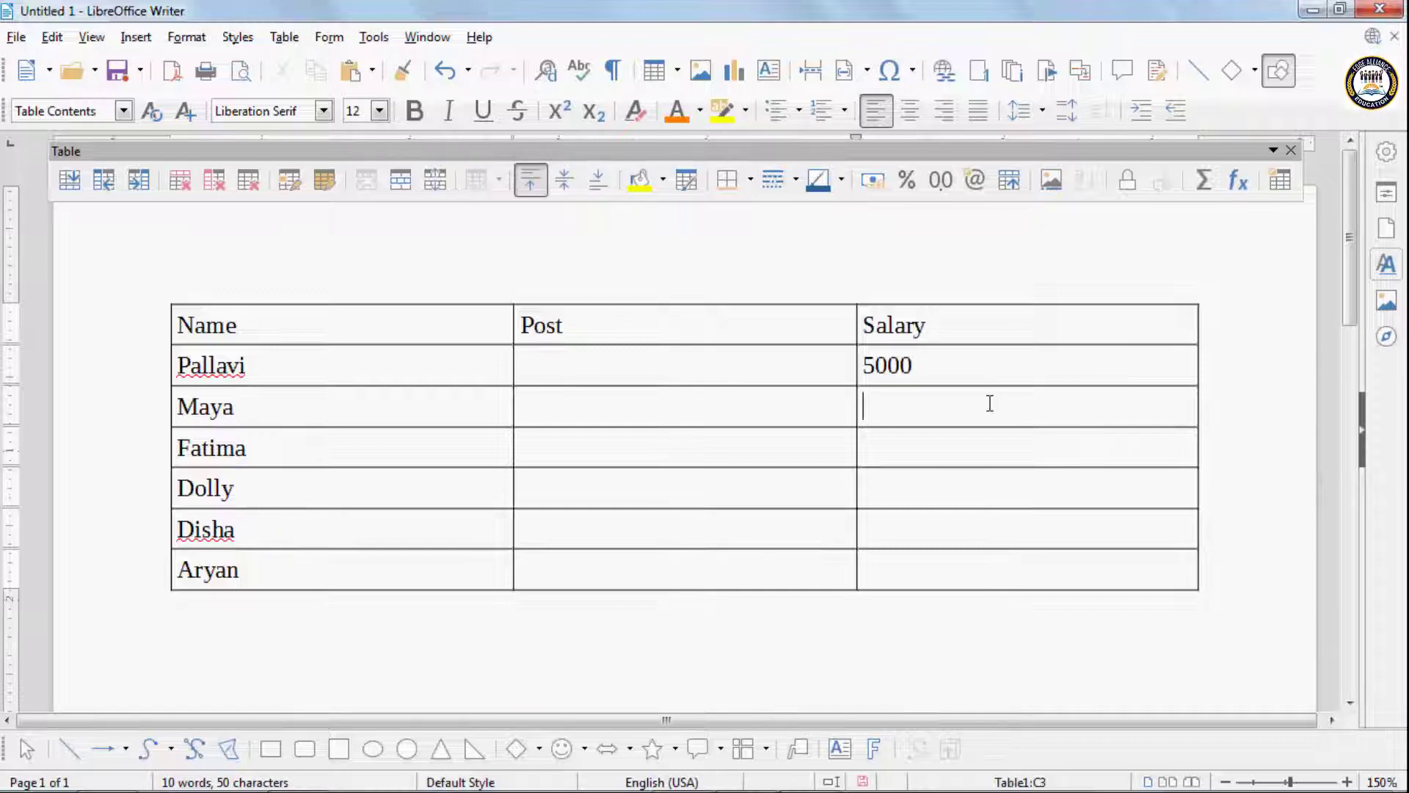
pyautogui.write('1000')
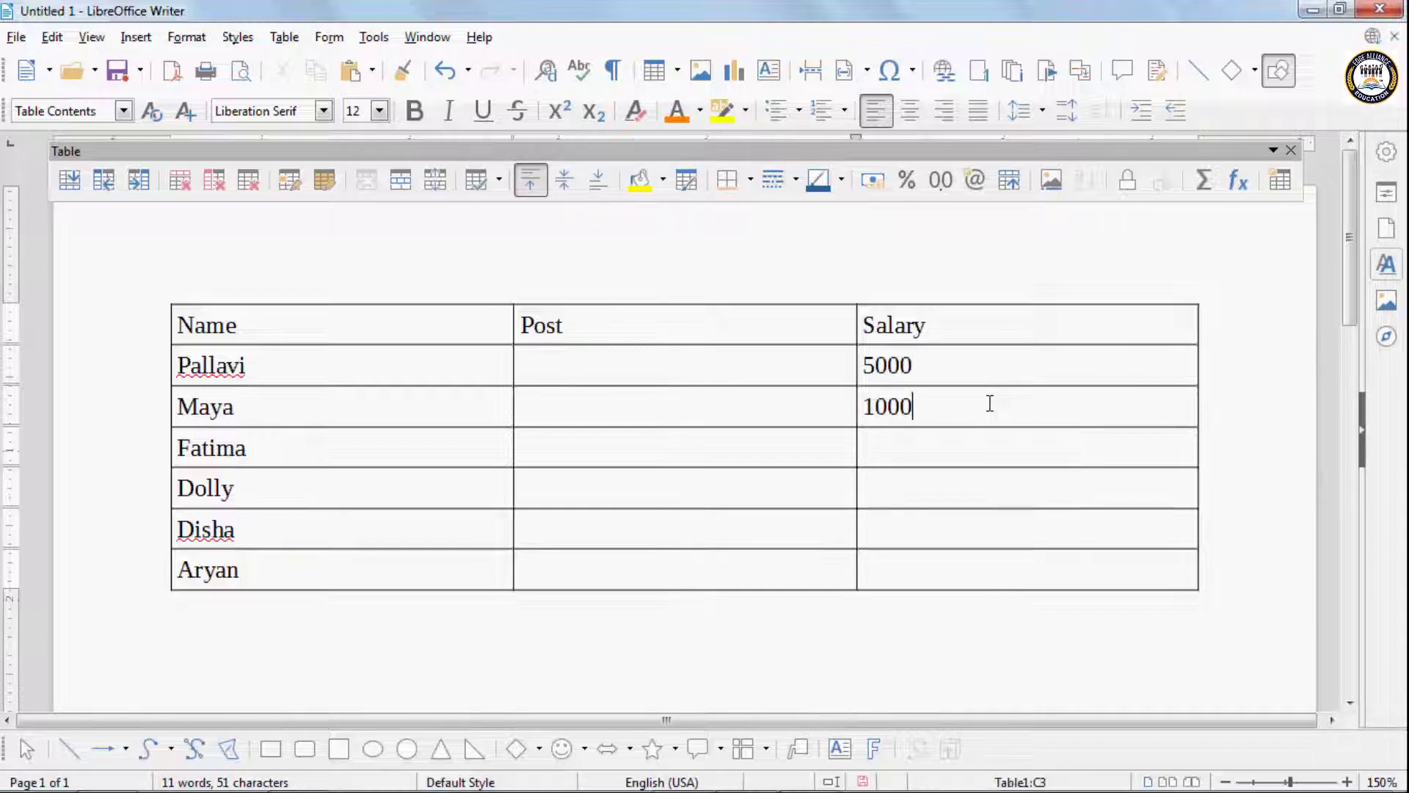
pyautogui.write('0')
pyautogui.click(968, 451)
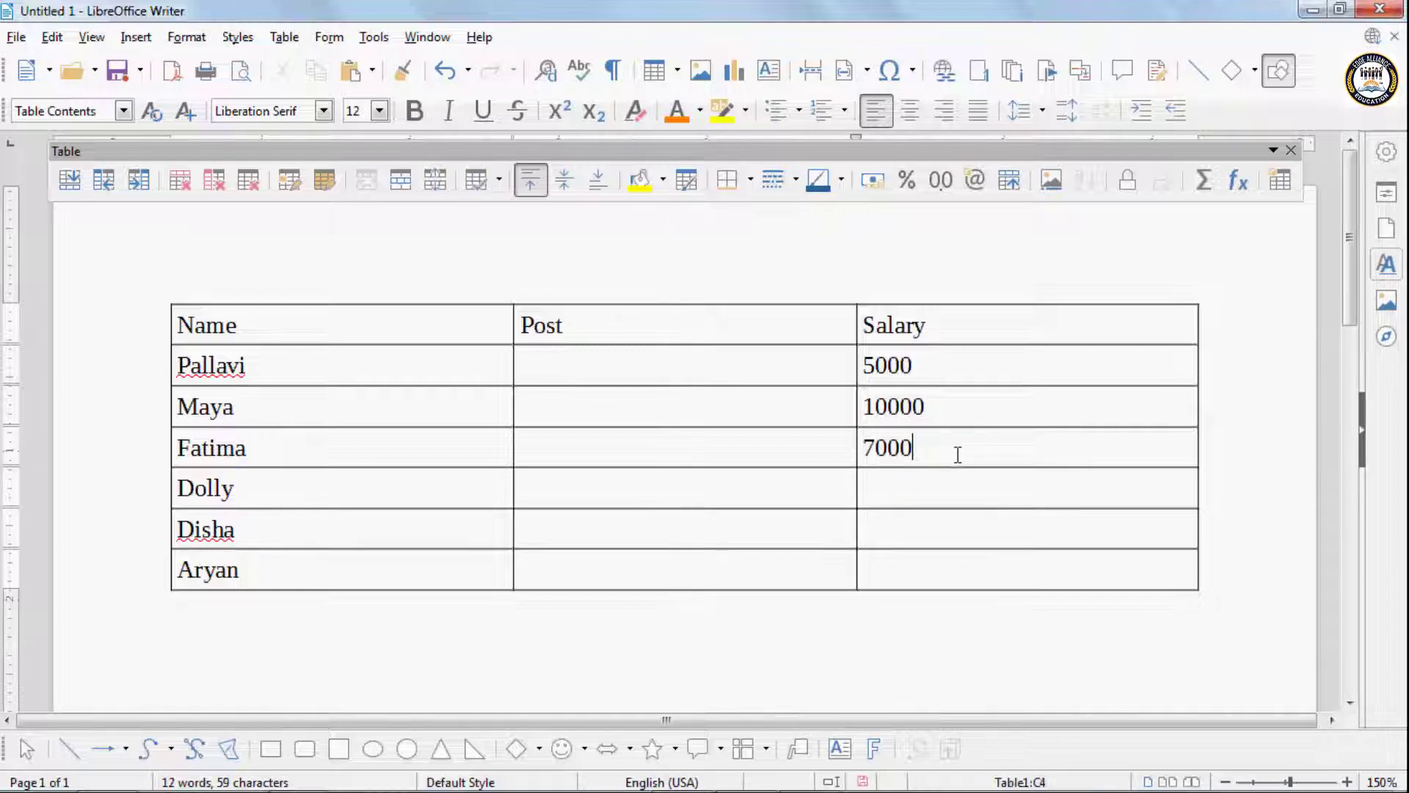
# - Fill the remaining three Salary cells with 5500, 6000 and 12000
pyautogui.click(968, 485)
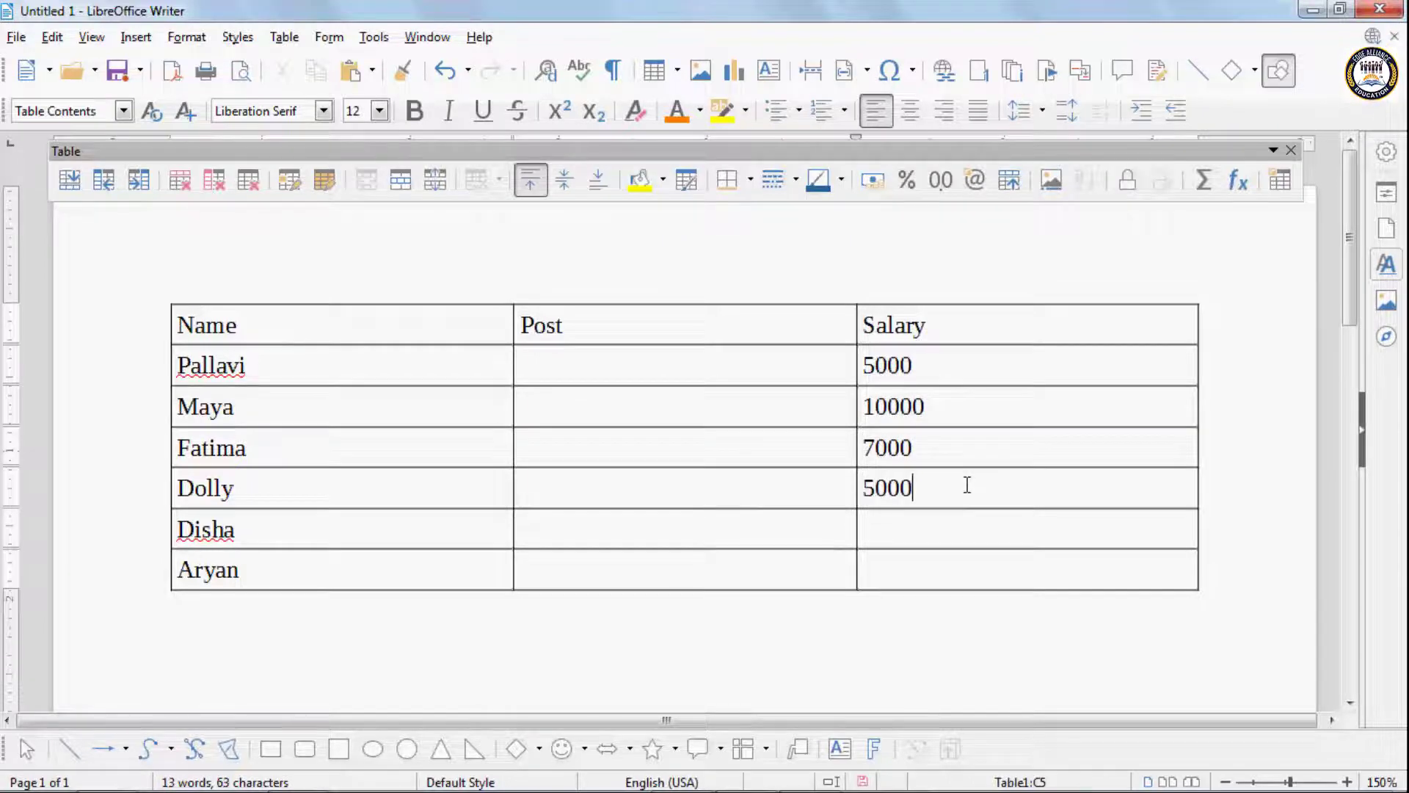
pyautogui.press('BackSpace')
pyautogui.press('BackSpace')
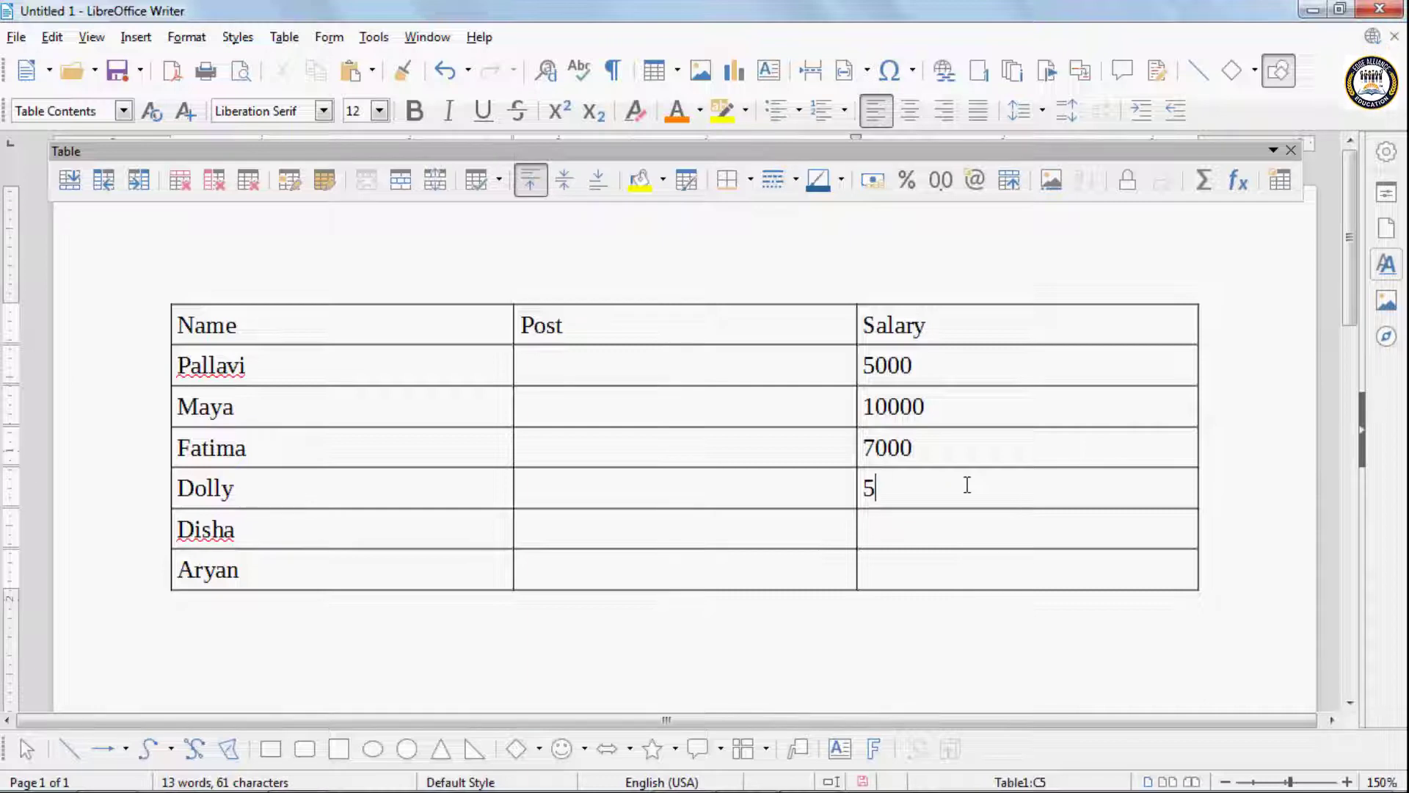
pyautogui.click(948, 542)
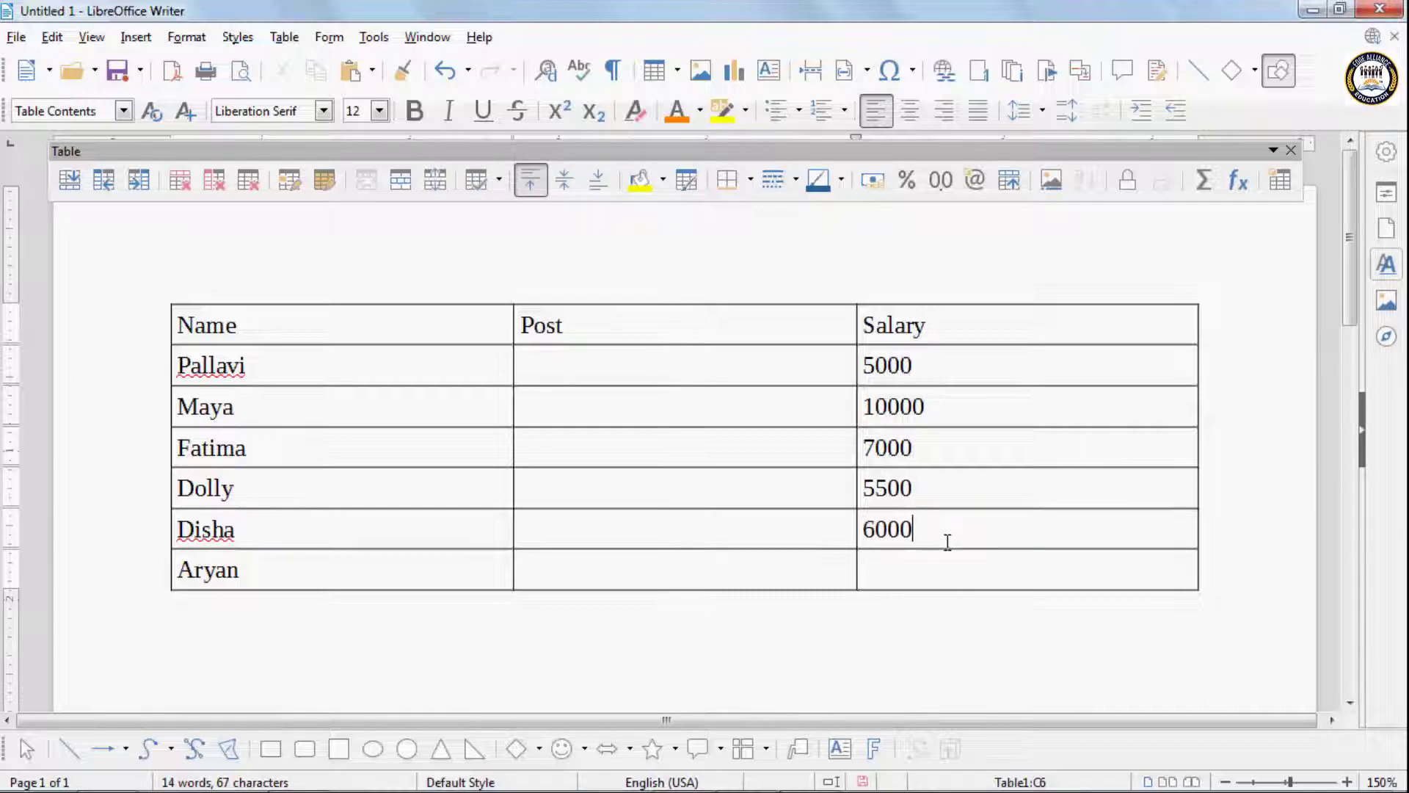
pyautogui.click(913, 580)
pyautogui.write('12000')
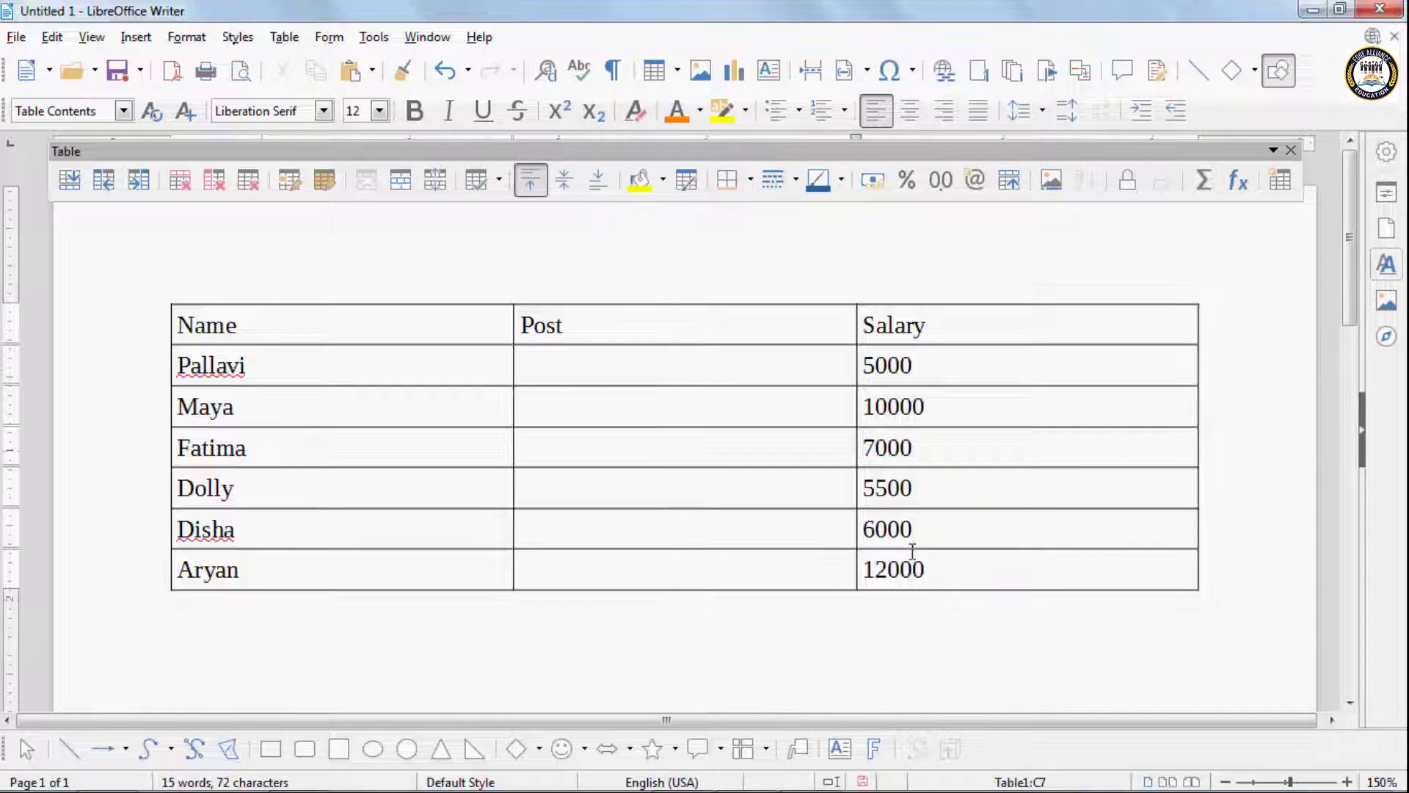
# - Sort the six data rows across all three columns by column 1, alphanumeric, in descending order
pyautogui.moveTo(267, 365); pyautogui.dragTo(968, 579)
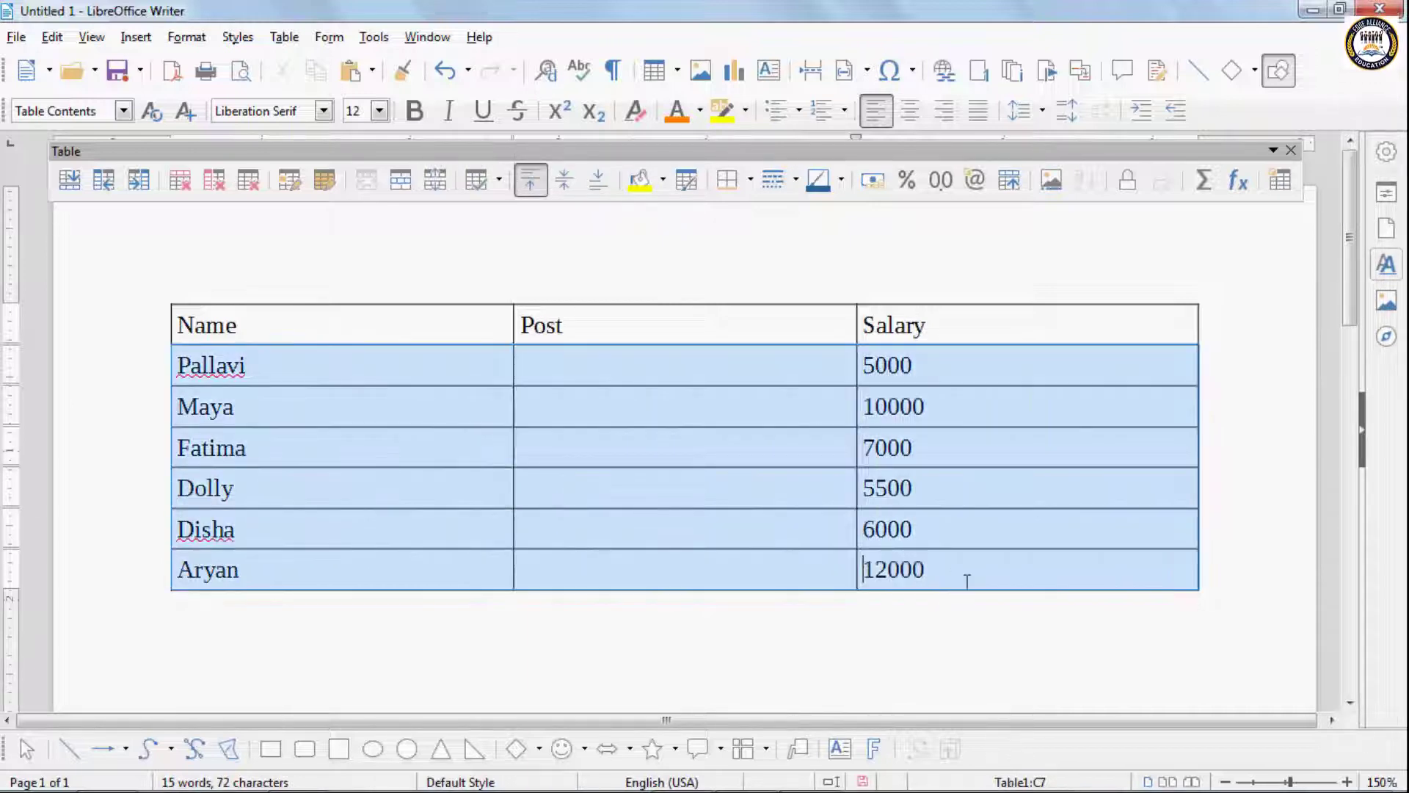
pyautogui.click(365, 39)
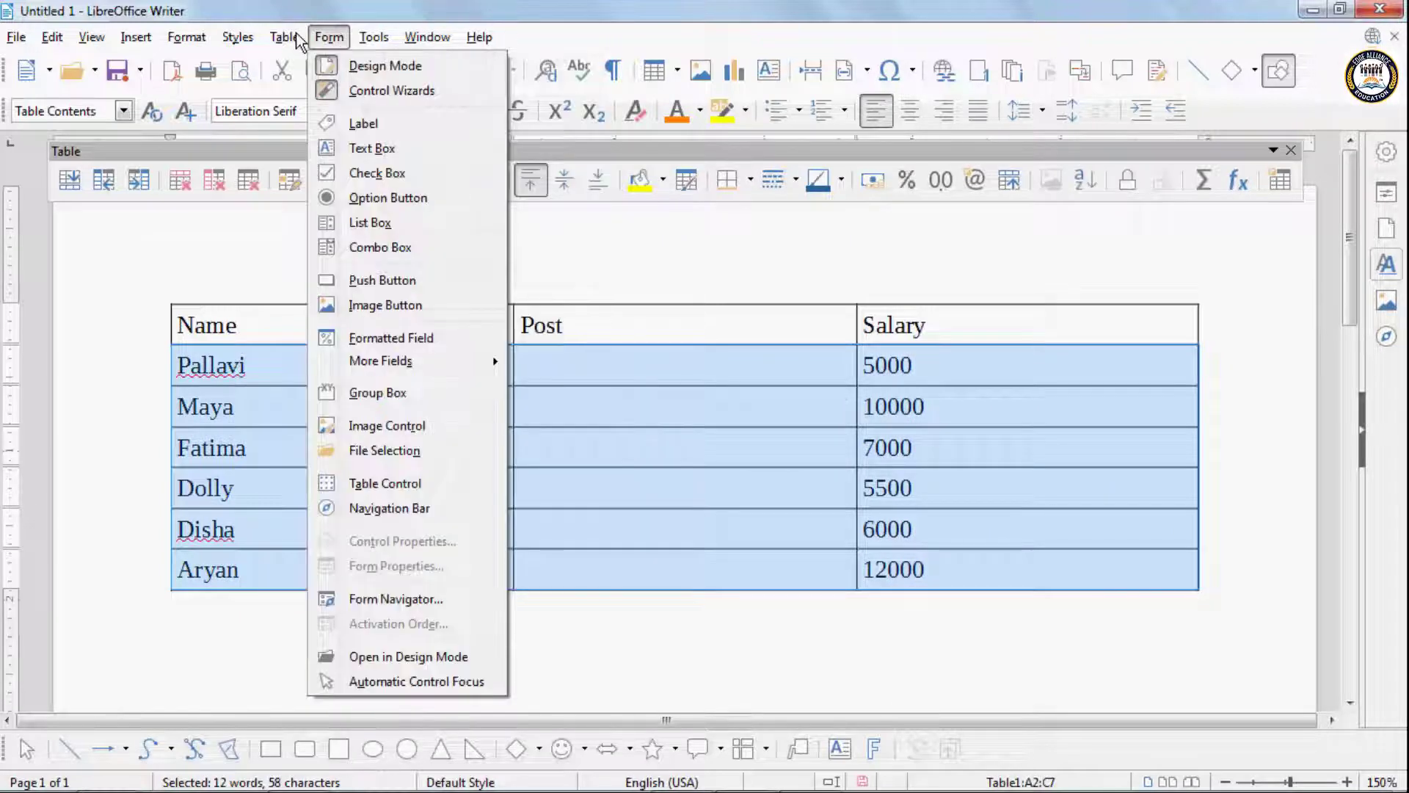
pyautogui.moveTo(284, 37)
pyautogui.click(330, 479)
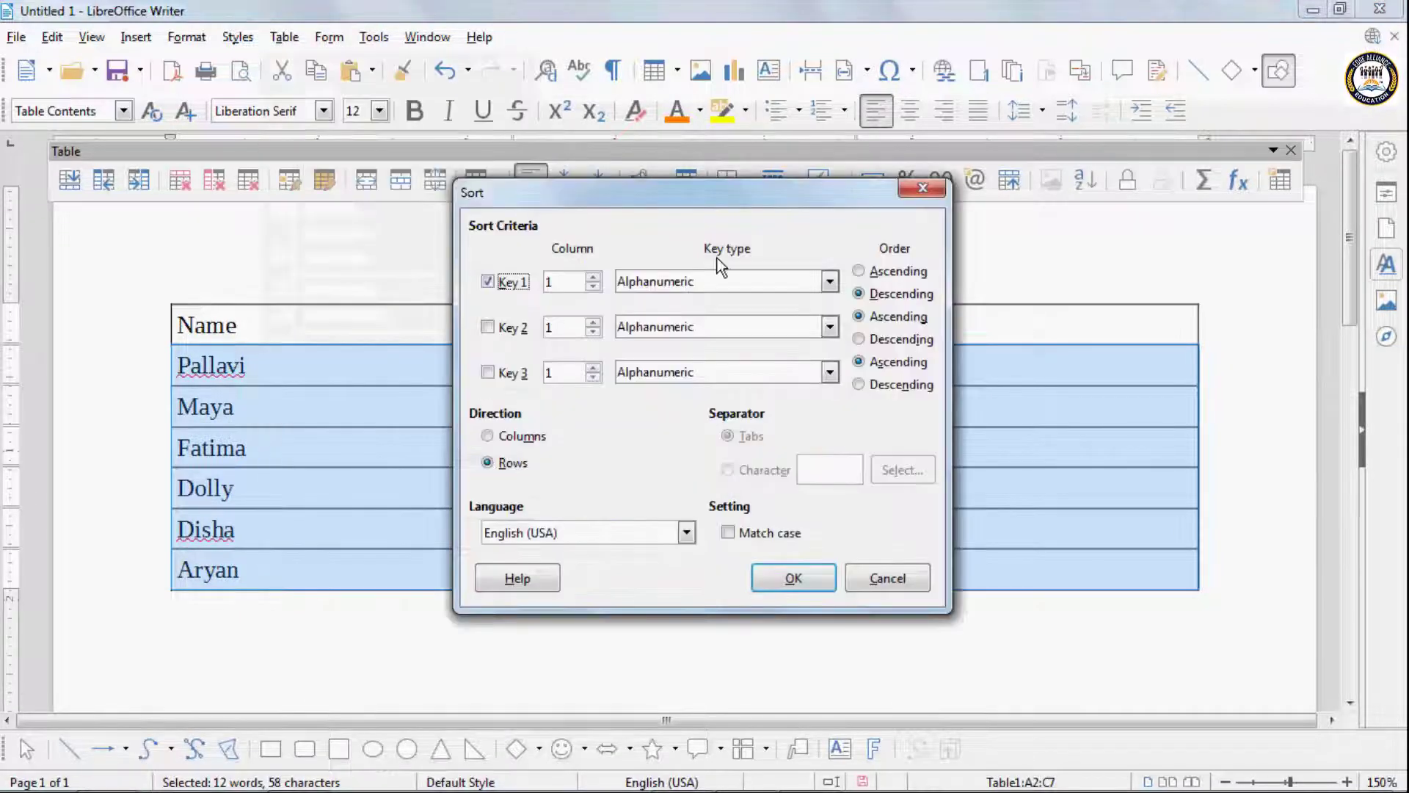
pyautogui.moveTo(607, 194); pyautogui.dragTo(607, 85)
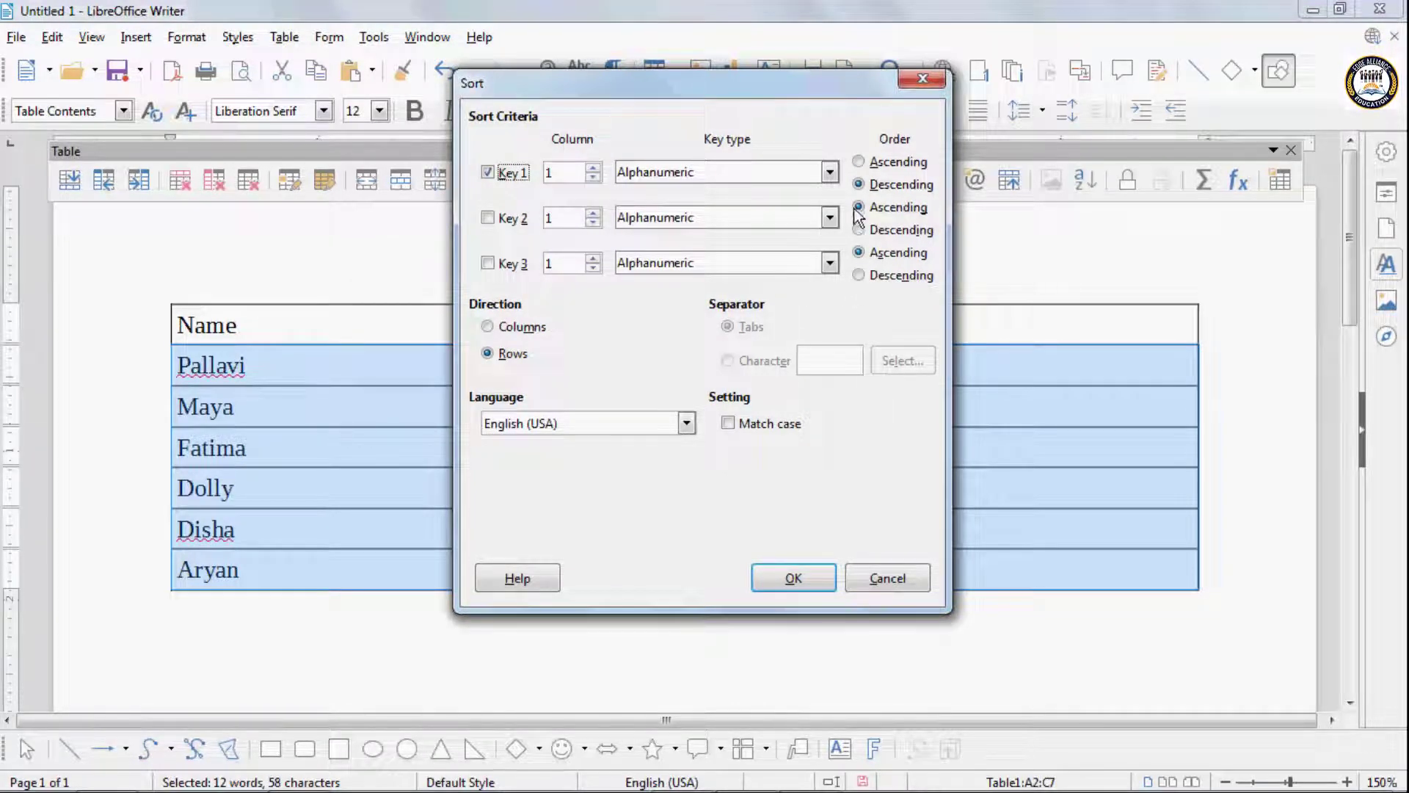
pyautogui.click(781, 574)
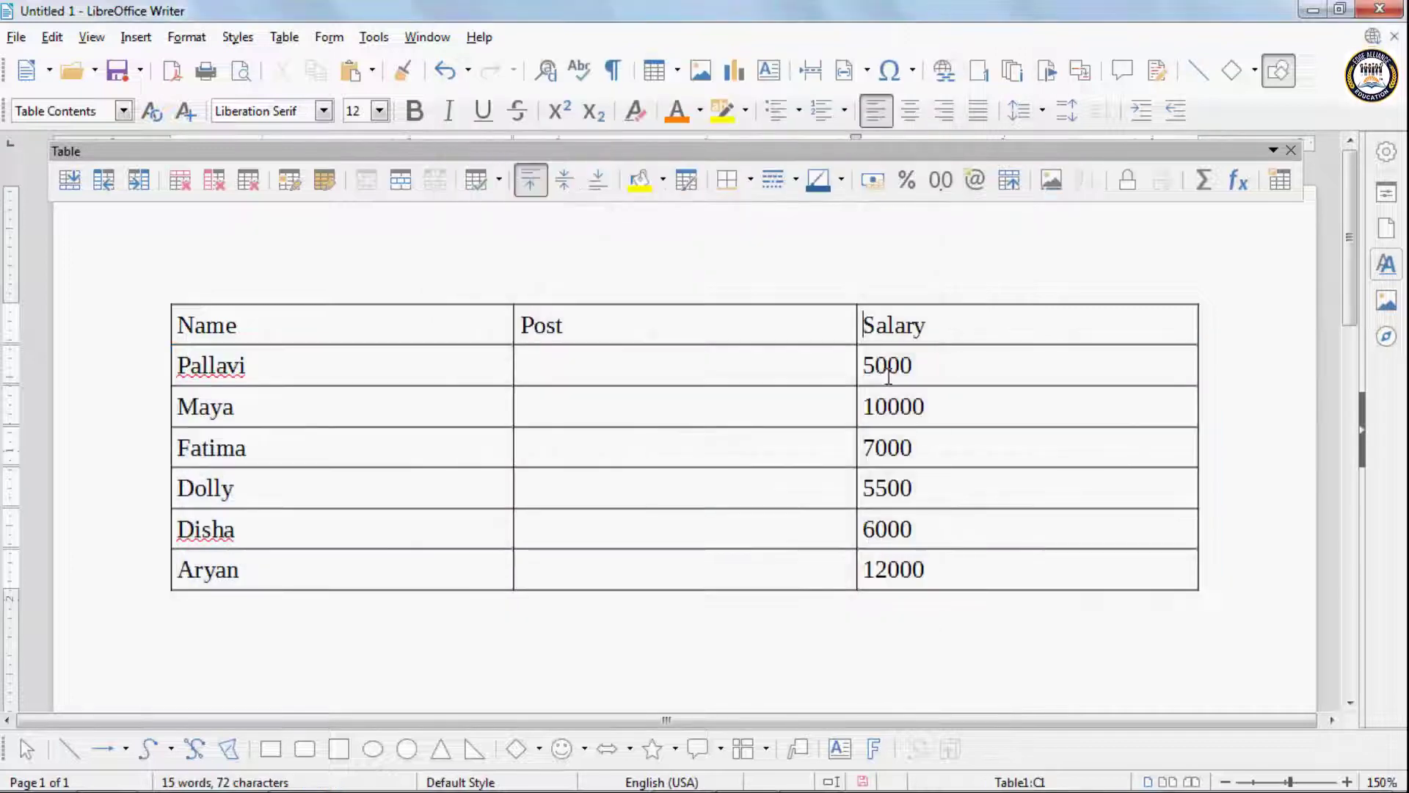
# - Sort only the six salary cells below the Salary heading by column 1, alphanumeric, in ascending order
pyautogui.moveTo(869, 361); pyautogui.dragTo(871, 569)
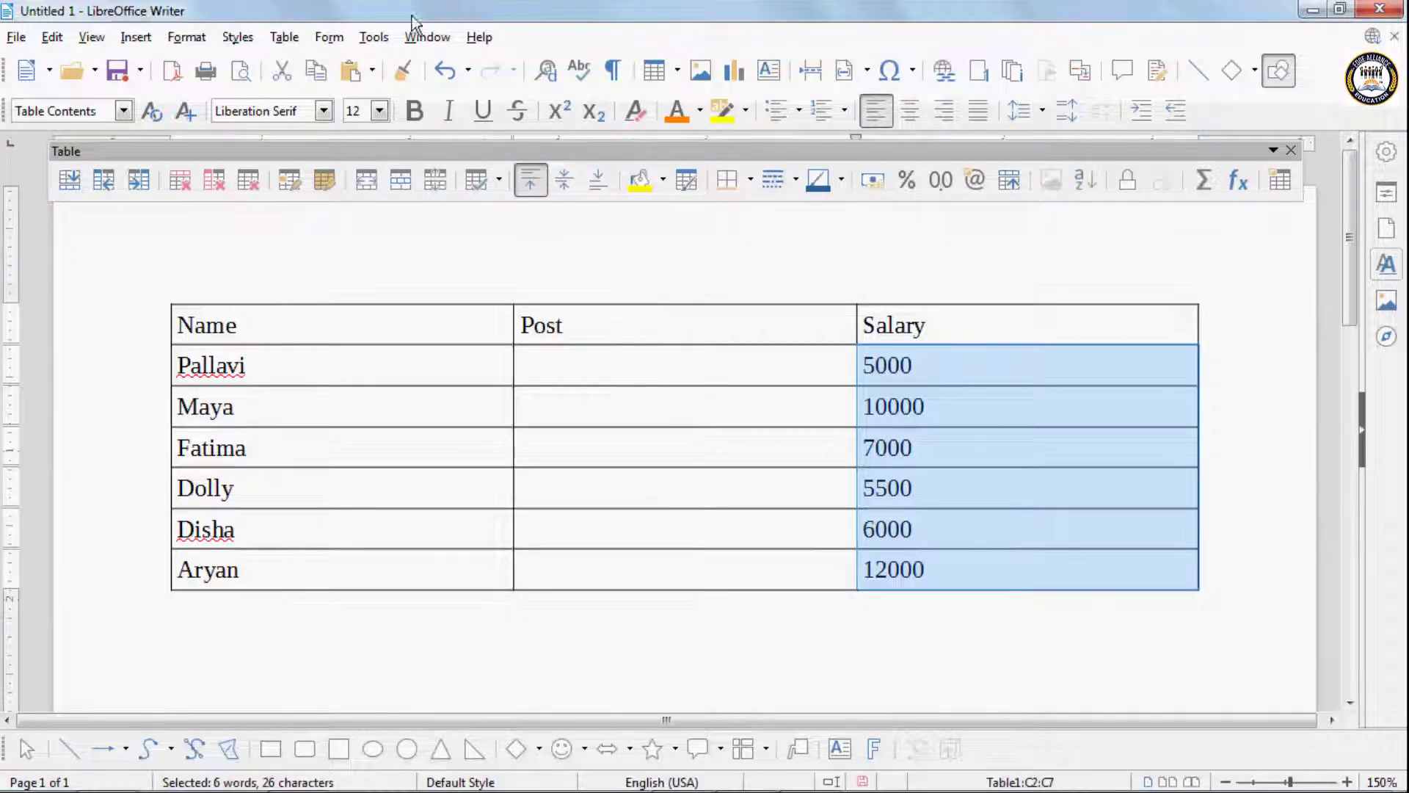
pyautogui.click(285, 38)
pyautogui.click(367, 473)
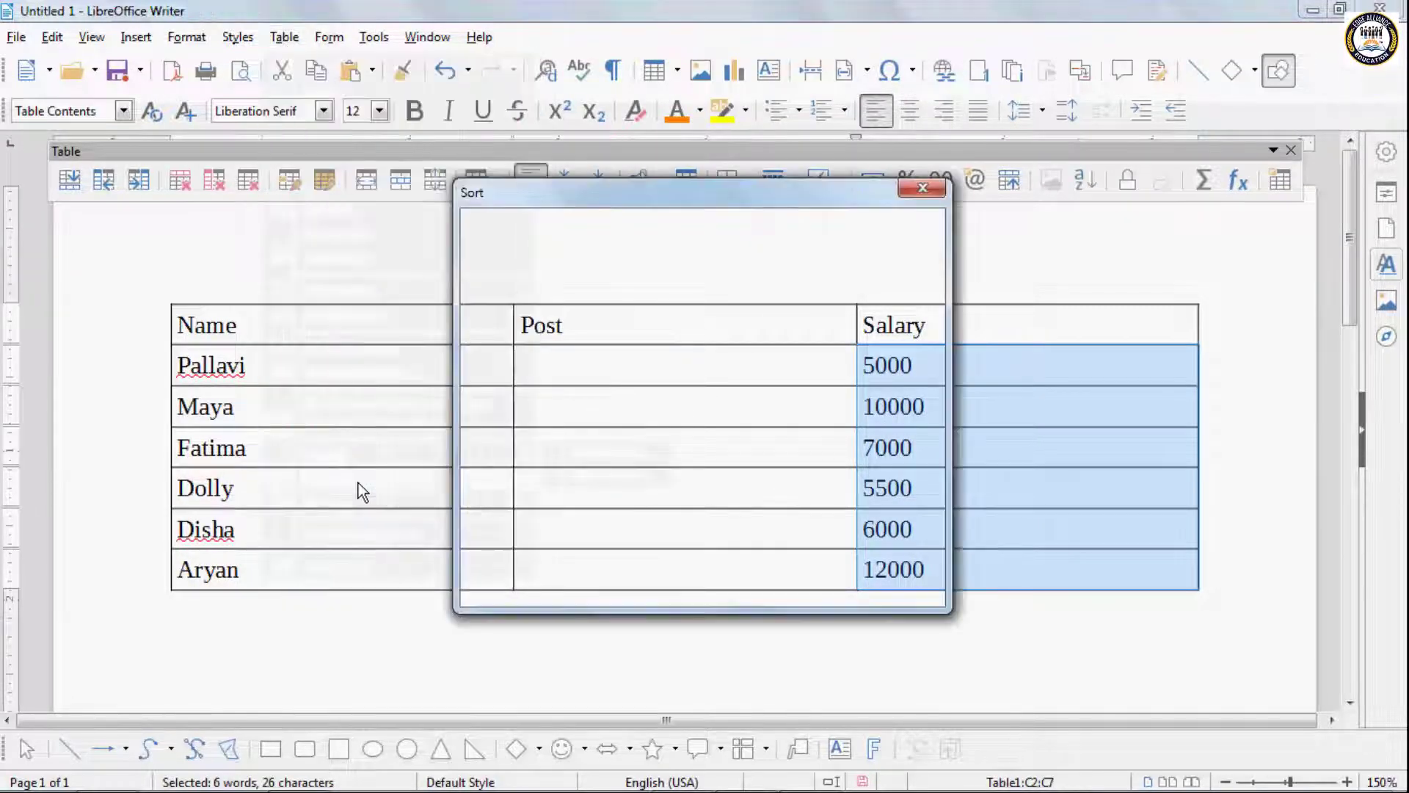
pyautogui.click(858, 271)
pyautogui.moveTo(809, 195); pyautogui.dragTo(491, 126)
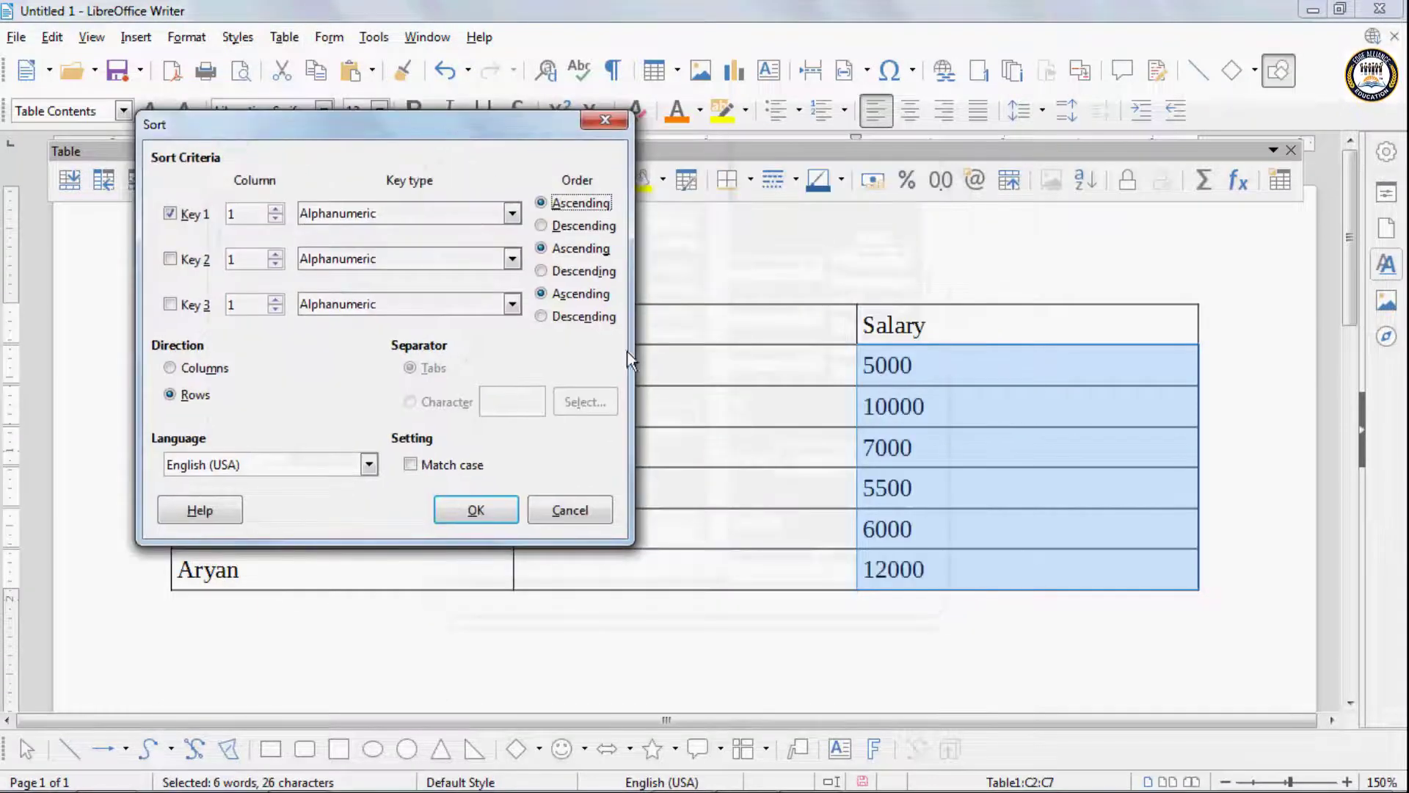
pyautogui.click(476, 509)
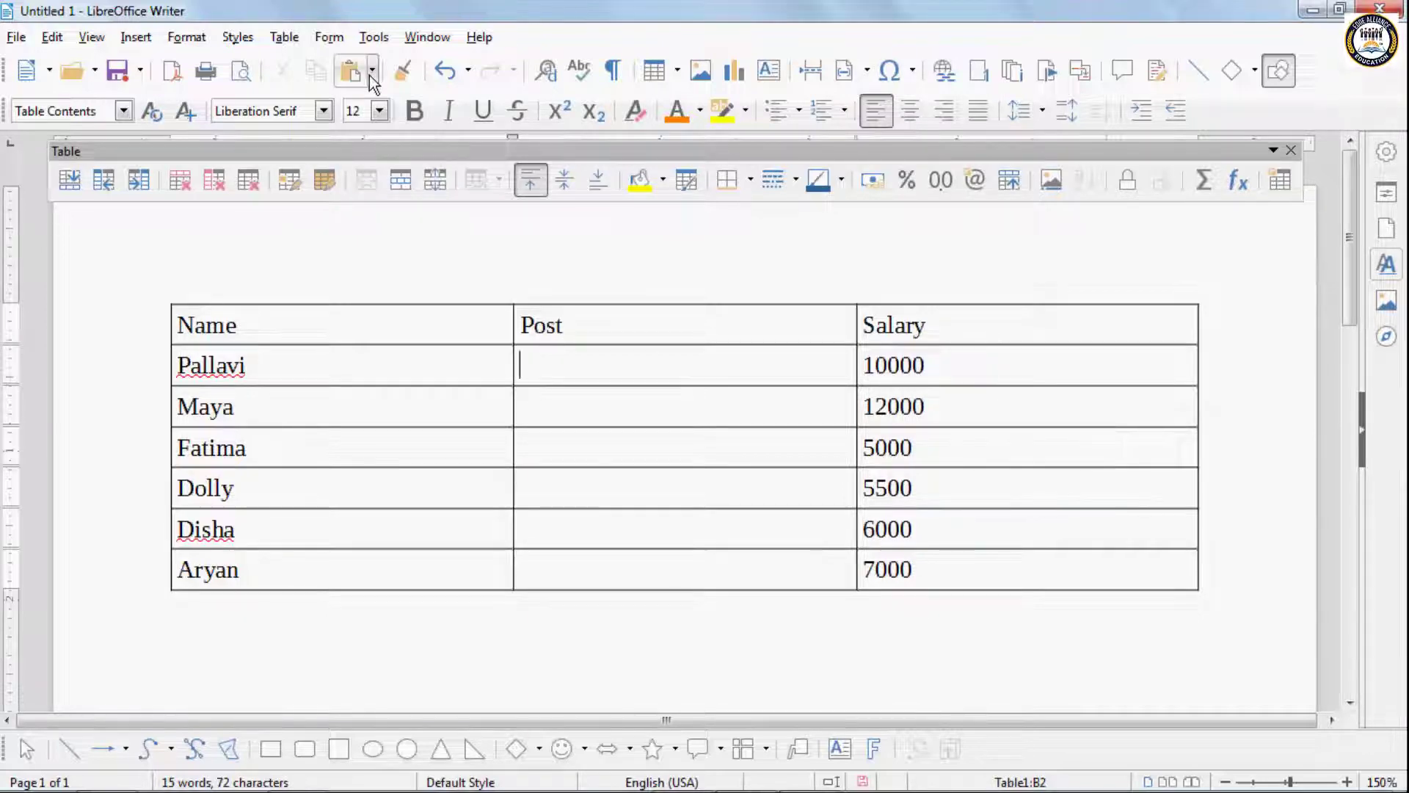
pyautogui.click(329, 38)
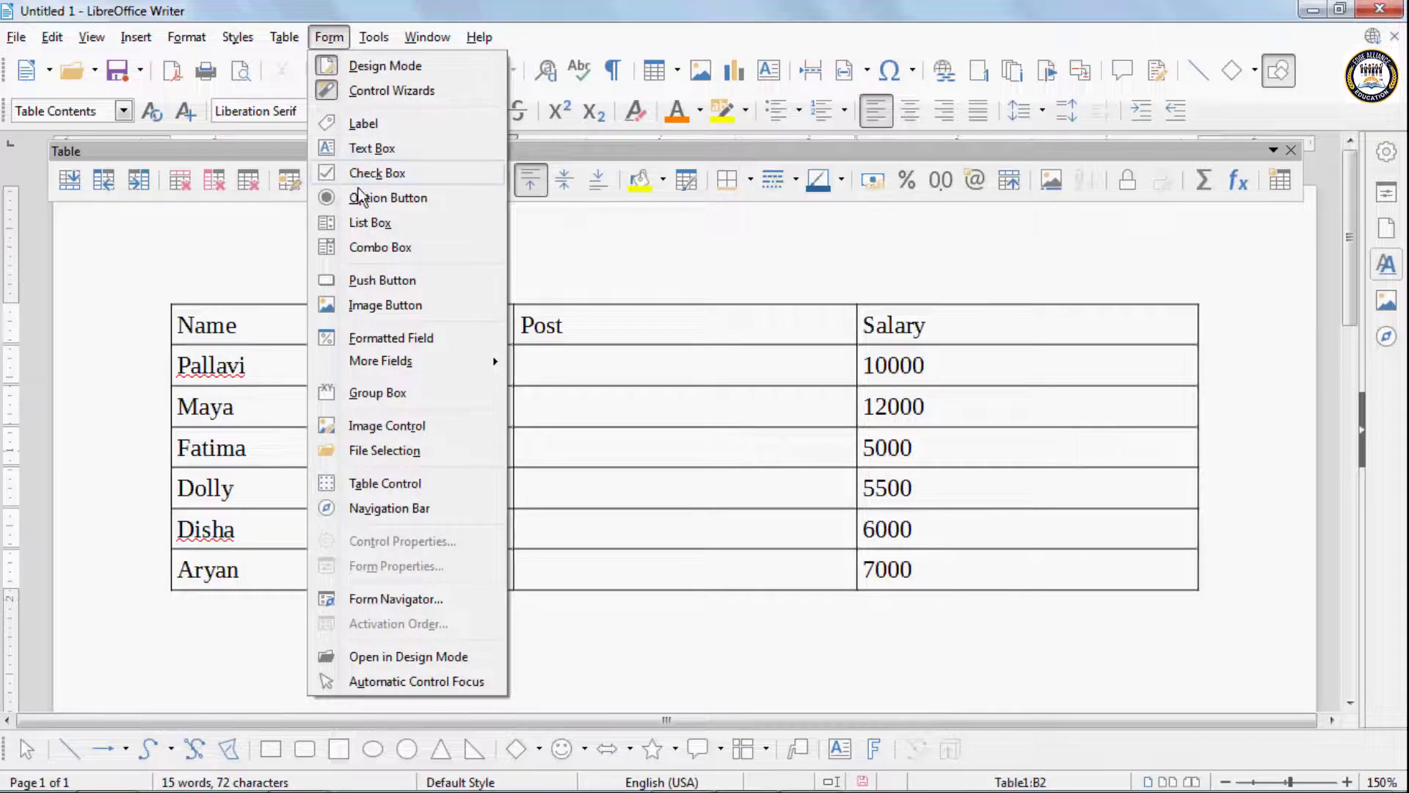
pyautogui.moveTo(284, 38)
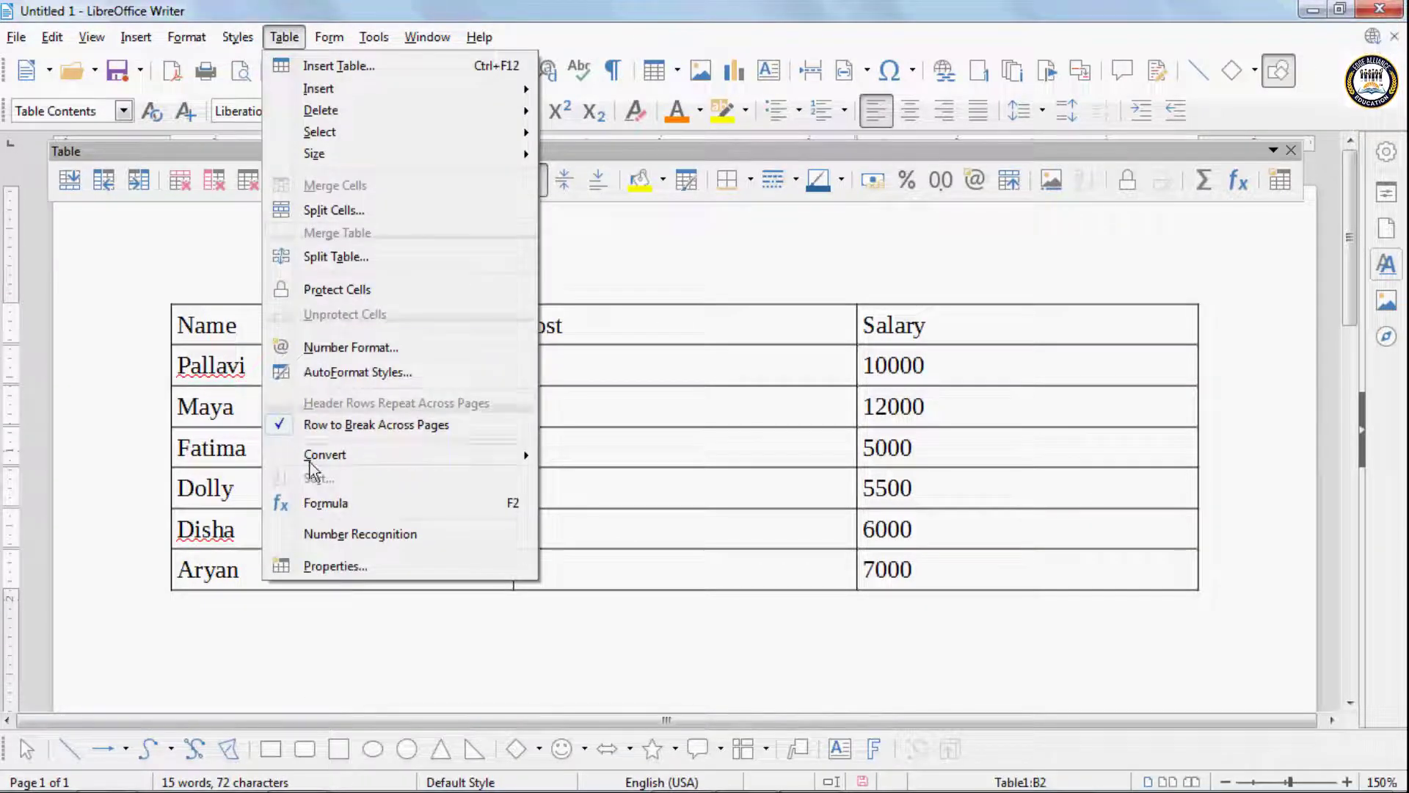
pyautogui.click(962, 447)
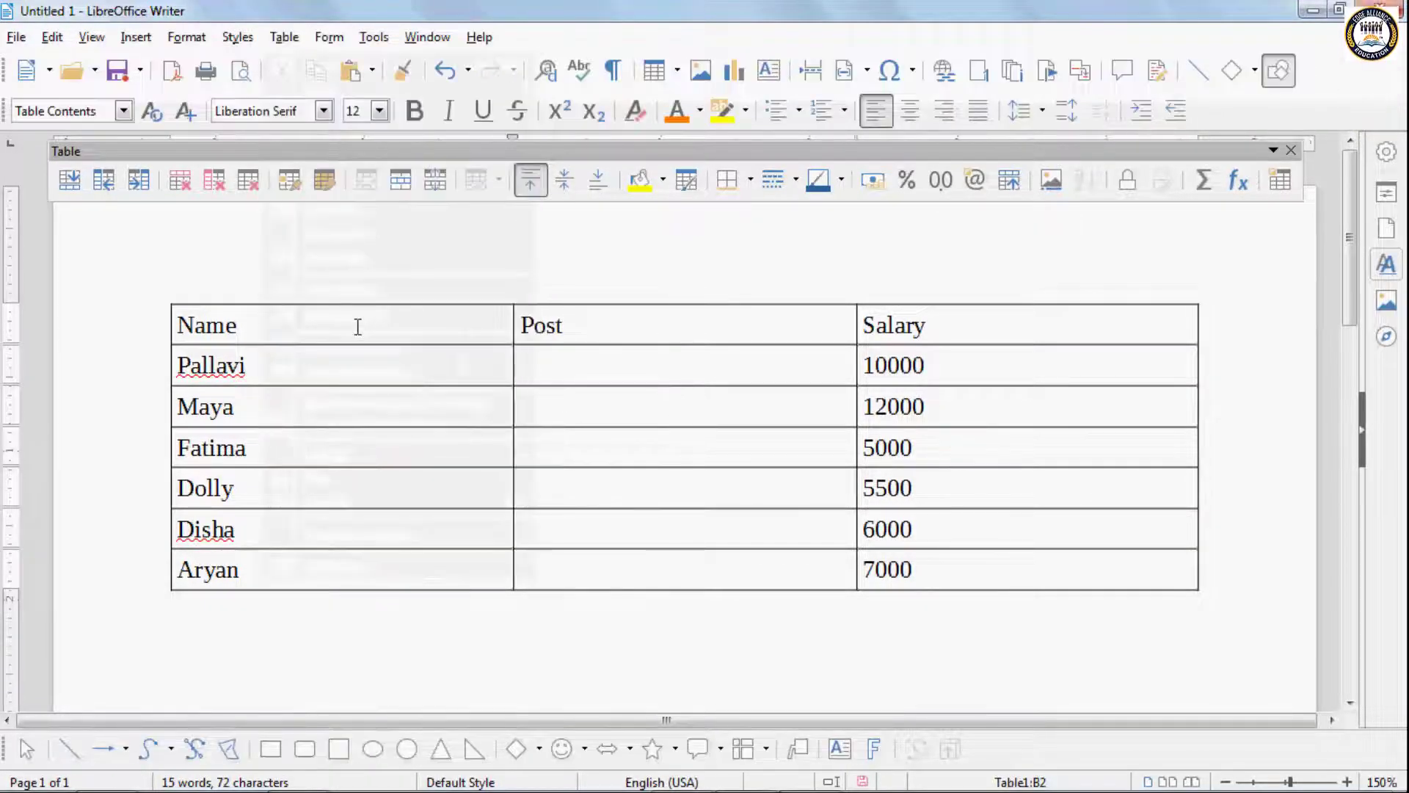
pyautogui.moveTo(454, 373); pyautogui.dragTo(930, 563)
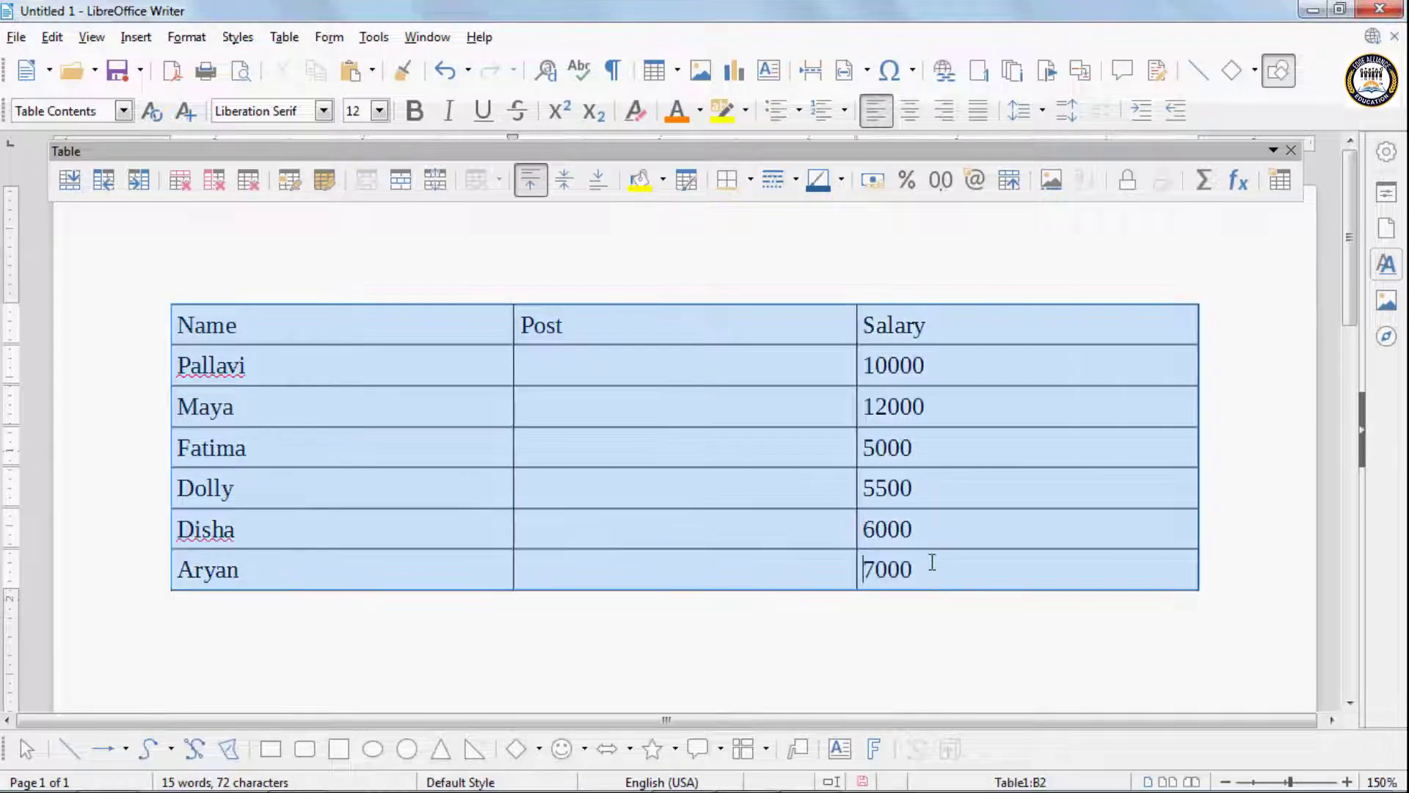
pyautogui.click(283, 38)
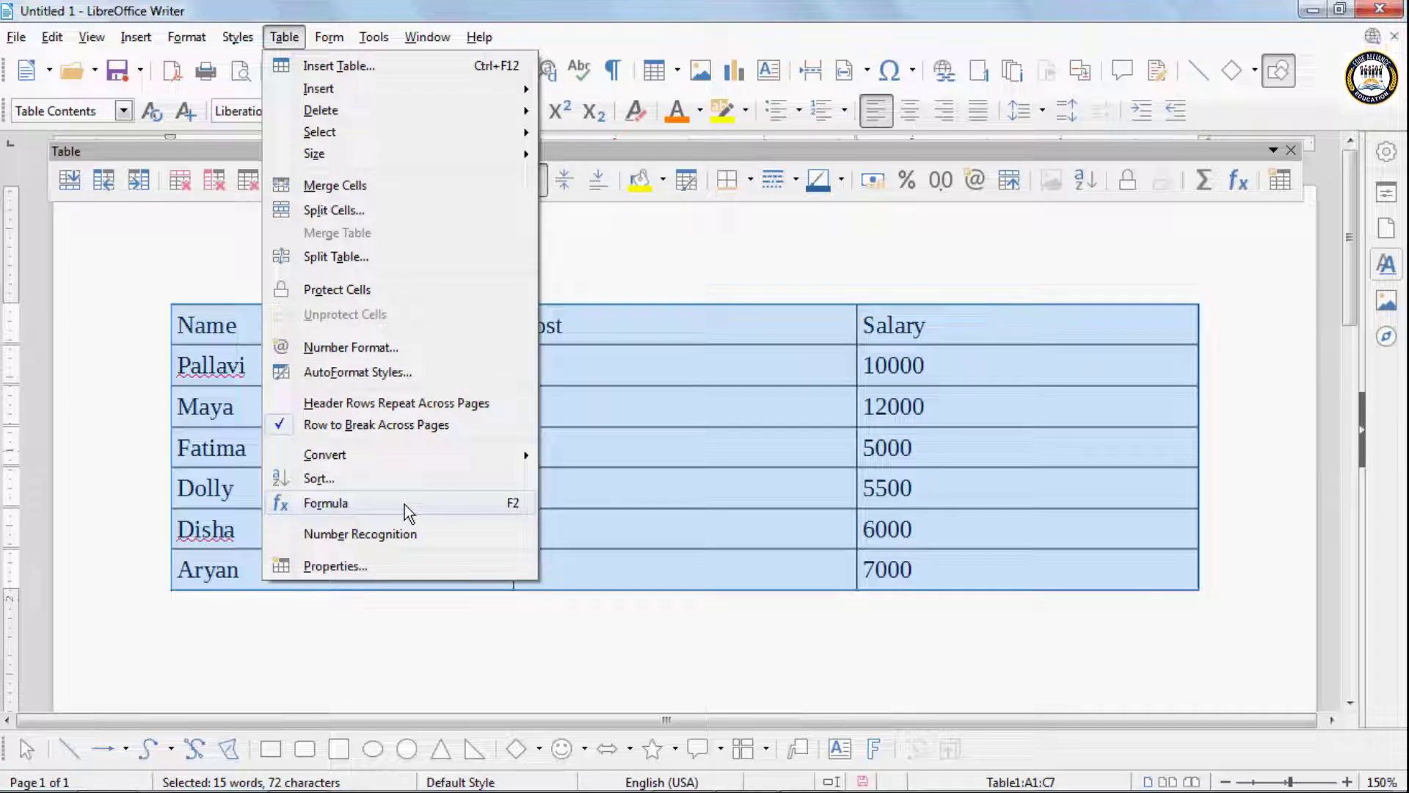
pyautogui.click(1046, 611)
pyautogui.click(1018, 571)
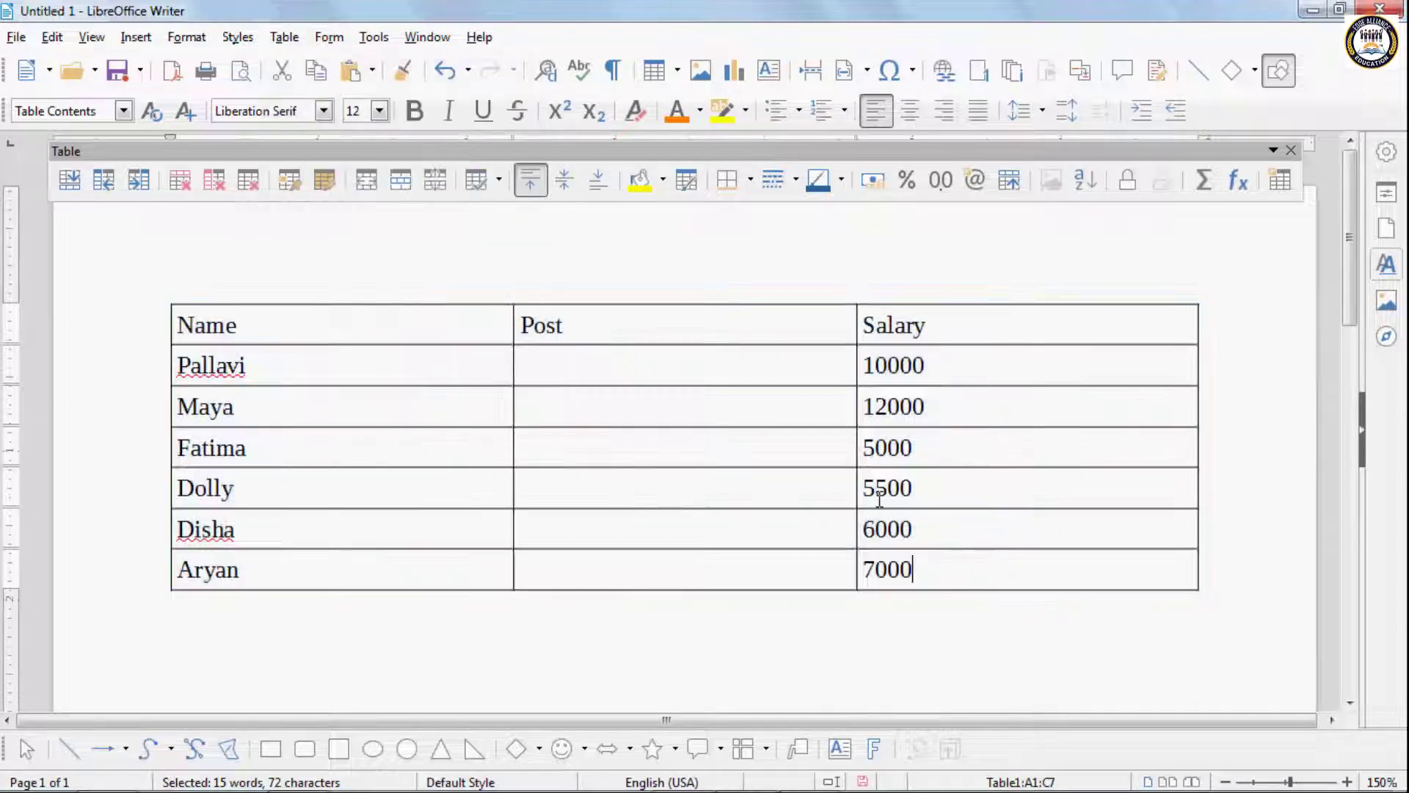
# - Undo the sort of the Salary column and delete the entire table from the document
pyautogui.hotkey('ctrl', 'z')
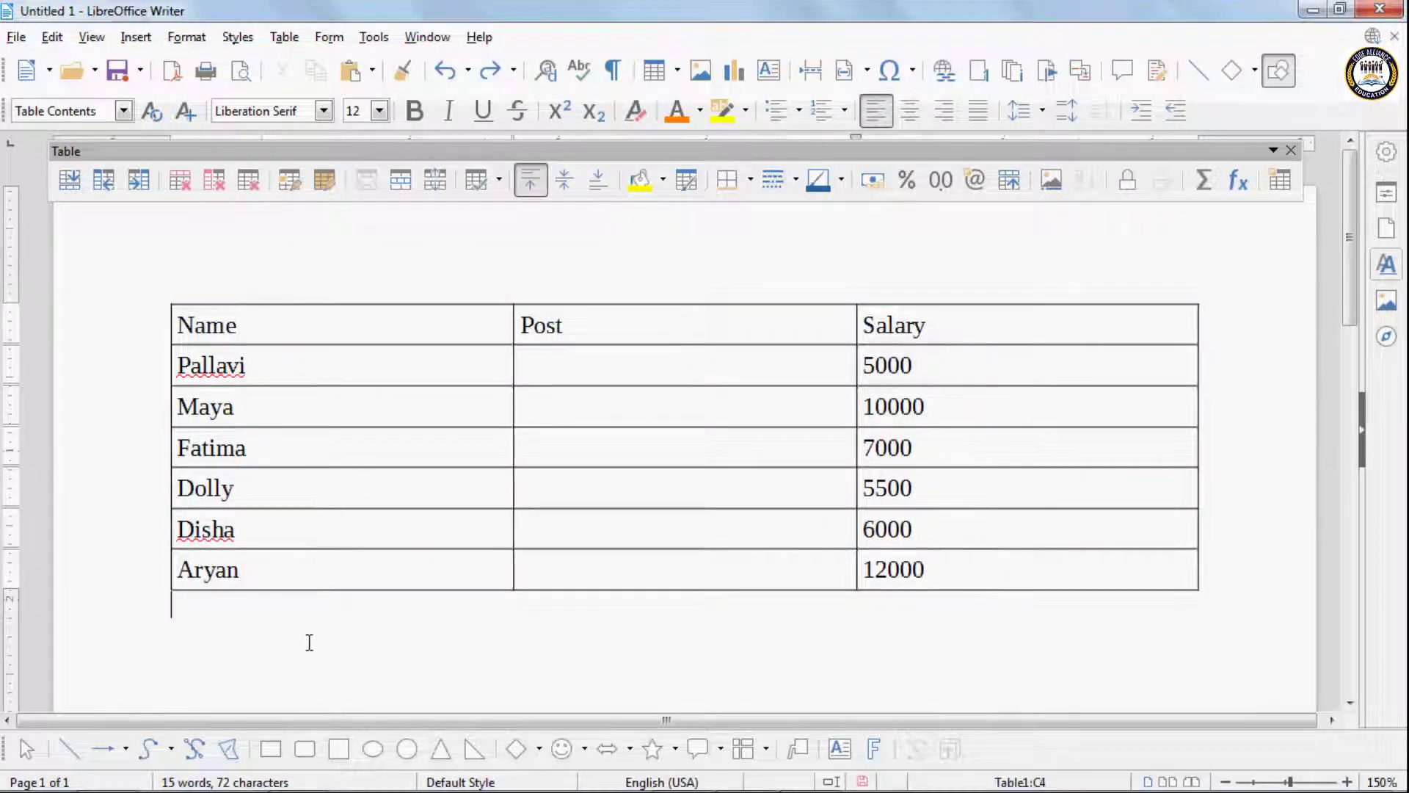
pyautogui.hotkey('ctrl', 'a')
pyautogui.press('Delete')
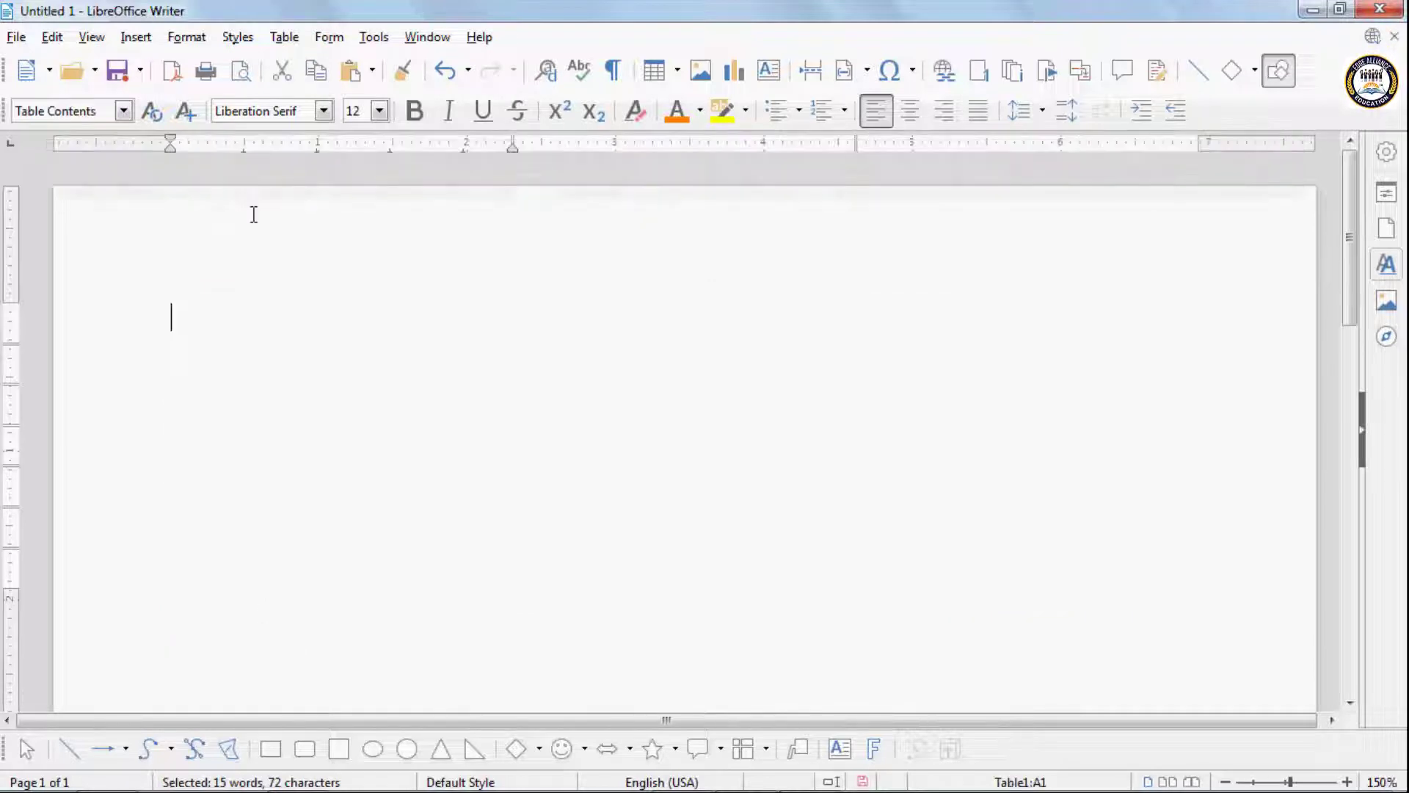
# - Insert a new table with 4 columns and 4 rows in the Default Style
pyautogui.click(284, 37)
pyautogui.click(316, 64)
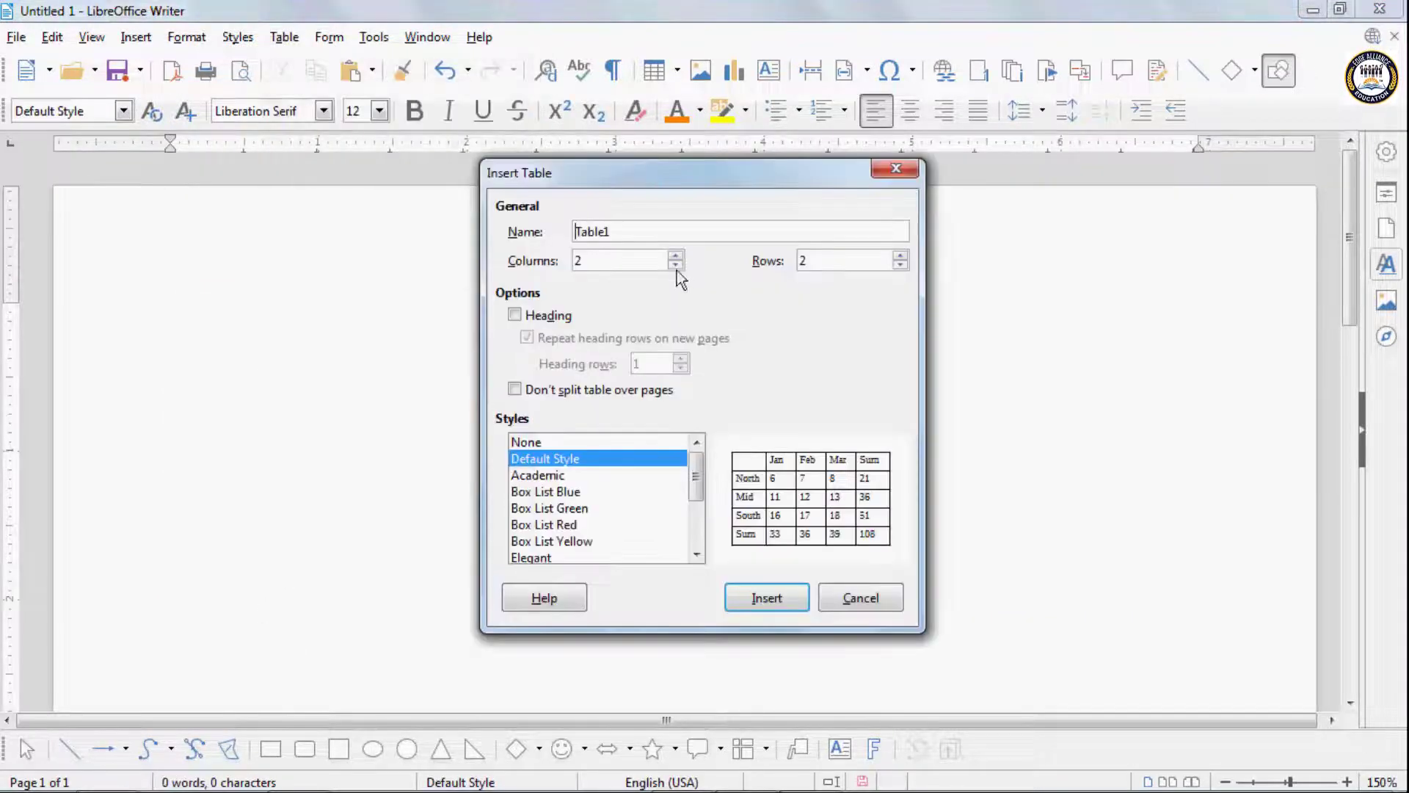
pyautogui.click(676, 254)
pyautogui.click(675, 255)
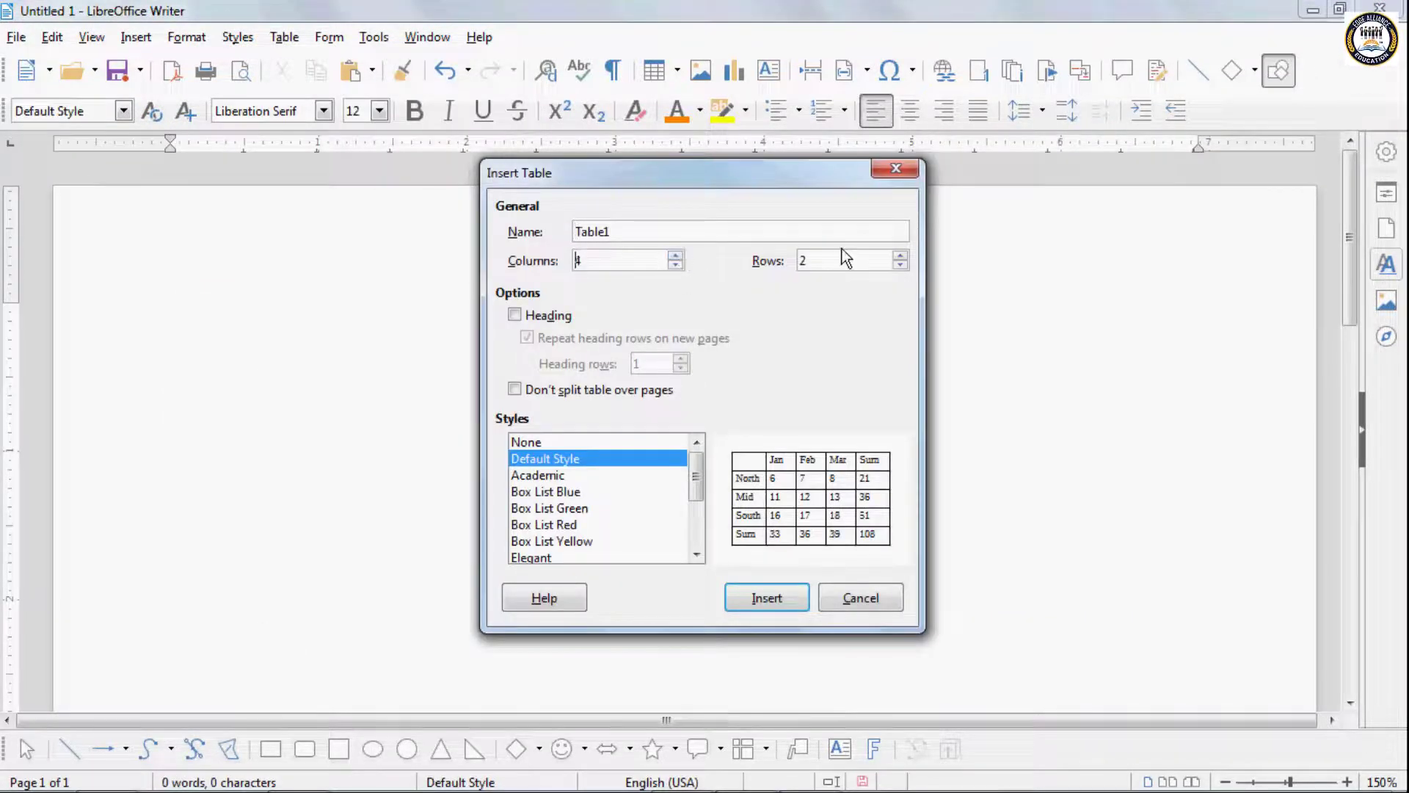
pyautogui.click(900, 255)
pyautogui.click(900, 254)
pyautogui.click(767, 598)
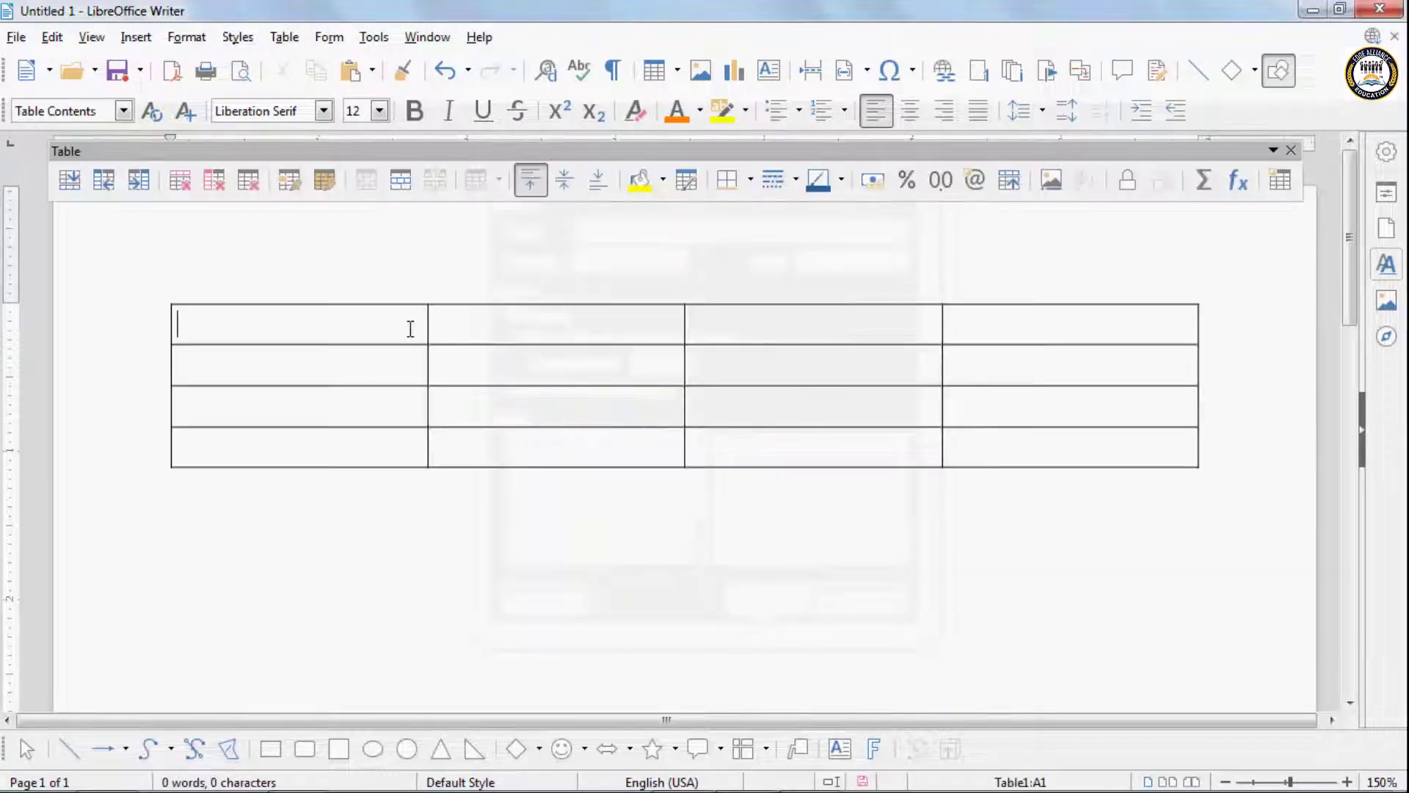
# - Fill the first three cells of the first column with 34, 53 and 45
pyautogui.write('234')
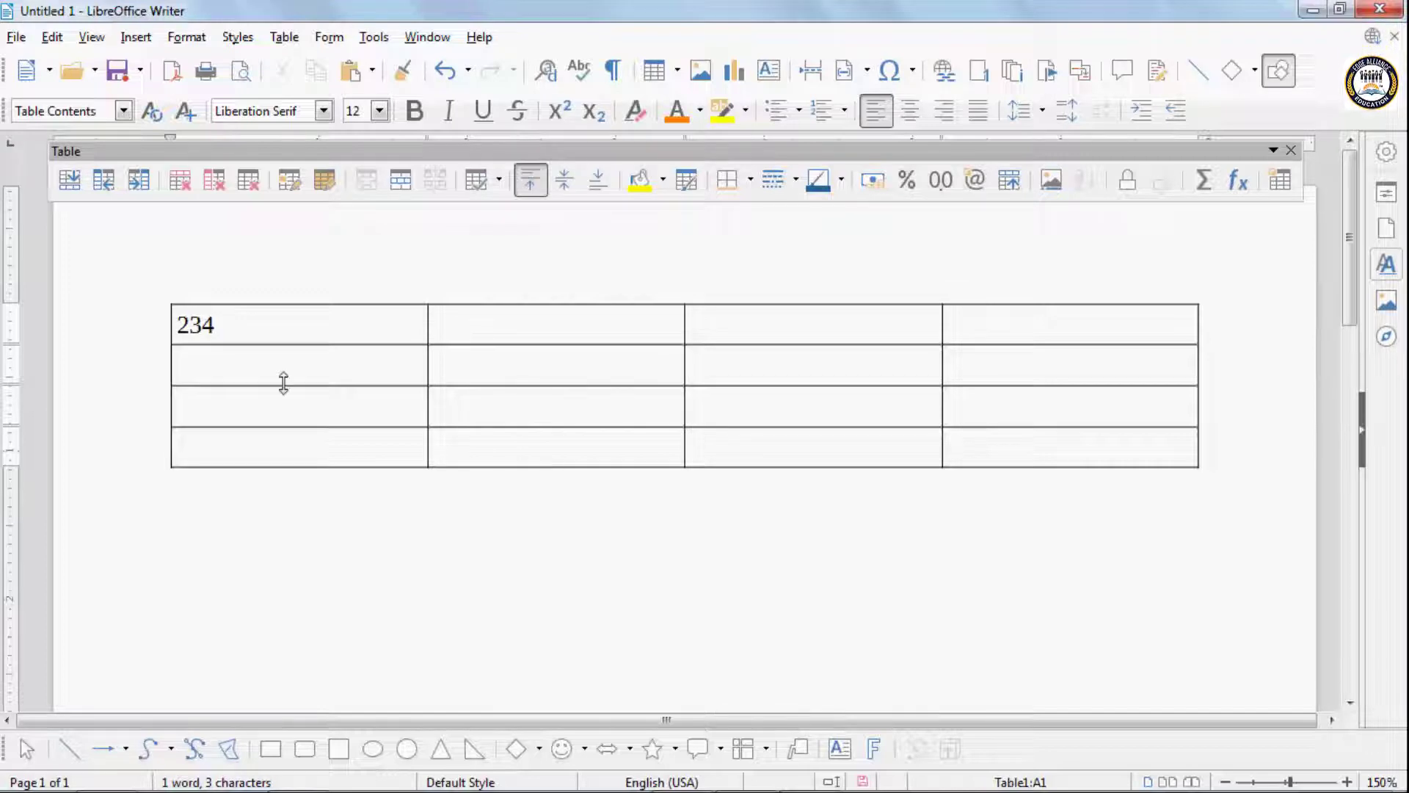
pyautogui.write('553')
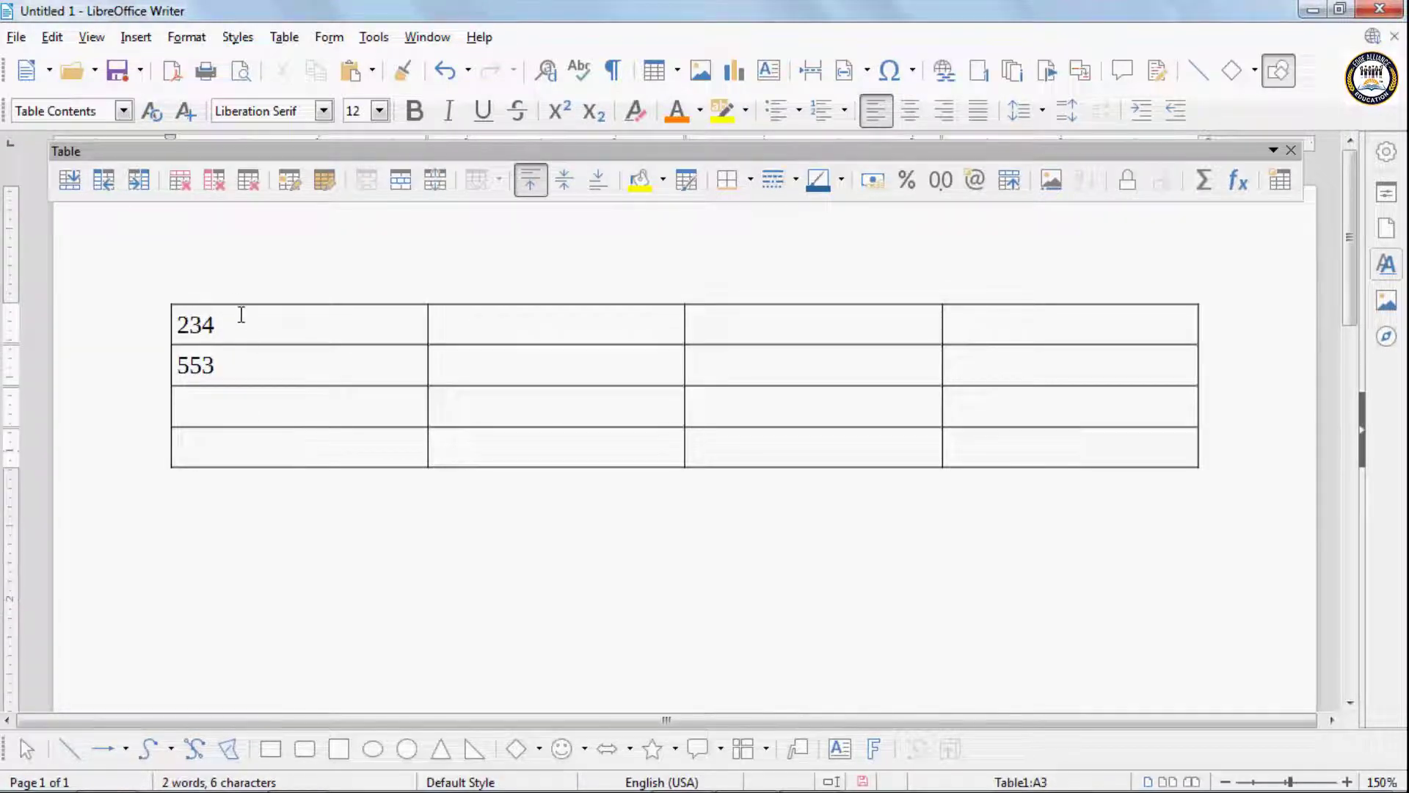
pyautogui.click(190, 323)
pyautogui.press('BackSpace')
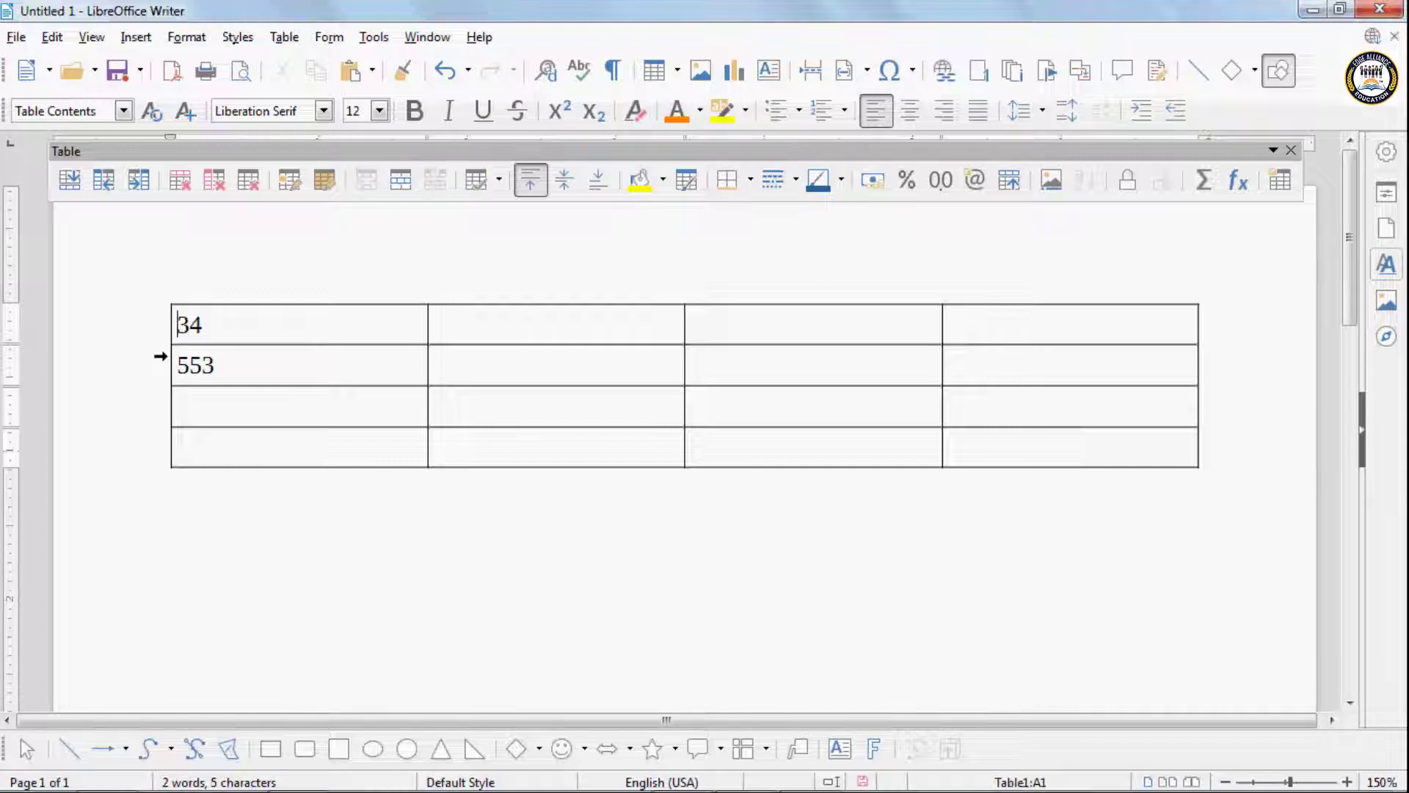
pyautogui.click(192, 365)
pyautogui.press('BackSpace')
pyautogui.click(192, 403)
pyautogui.write('4')
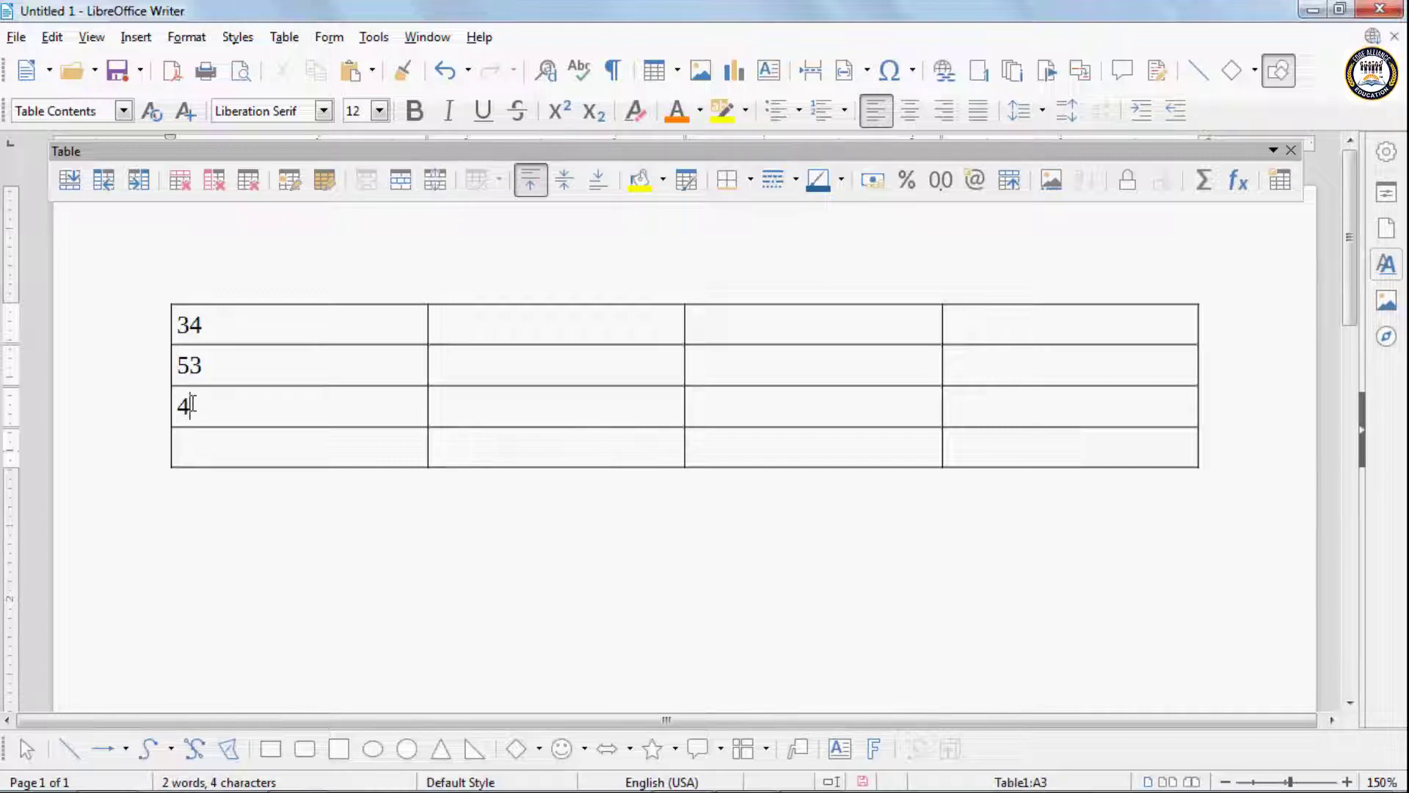
pyautogui.write('5')
# - Insert the formula =<A1:A3> in the last cell of the first column
pyautogui.click(330, 38)
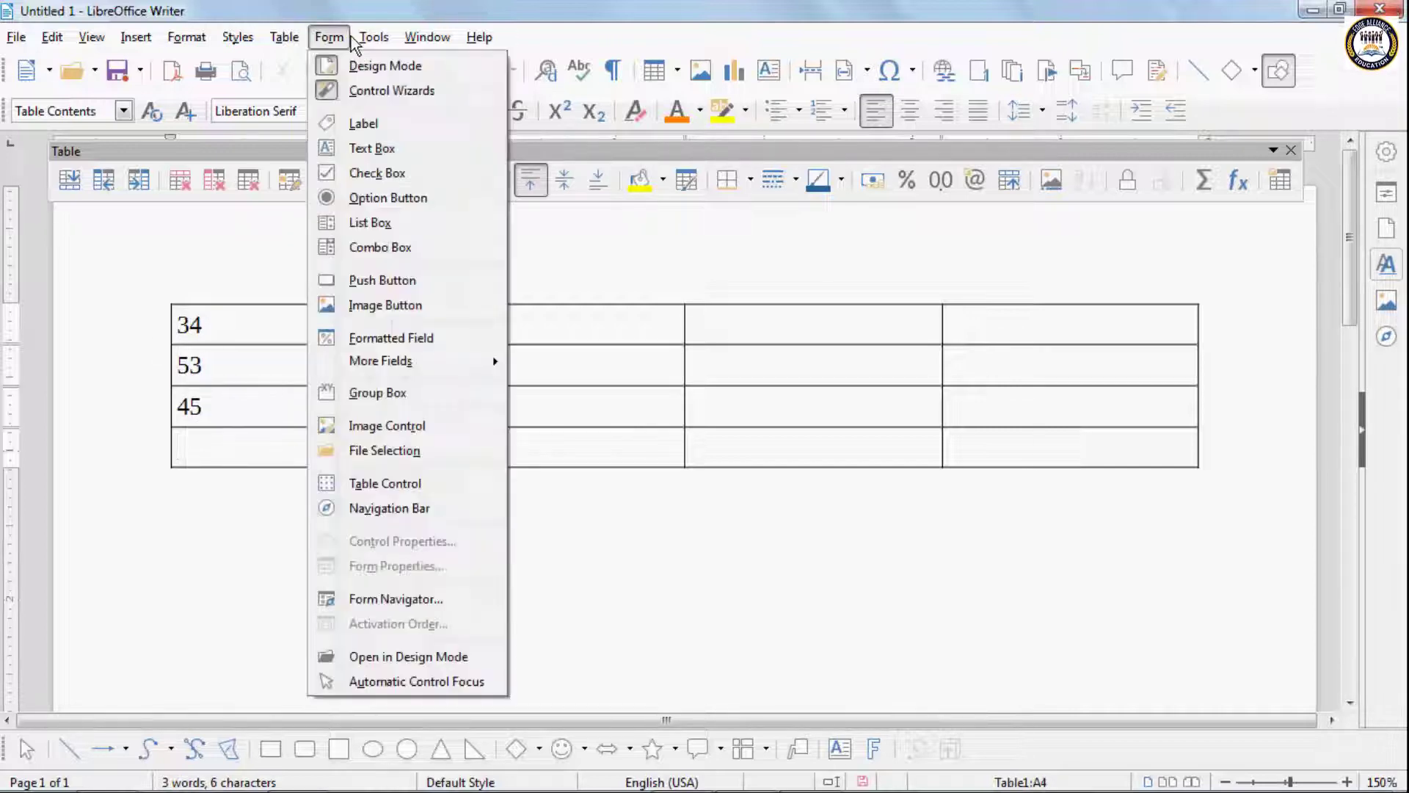
pyautogui.moveTo(295, 43)
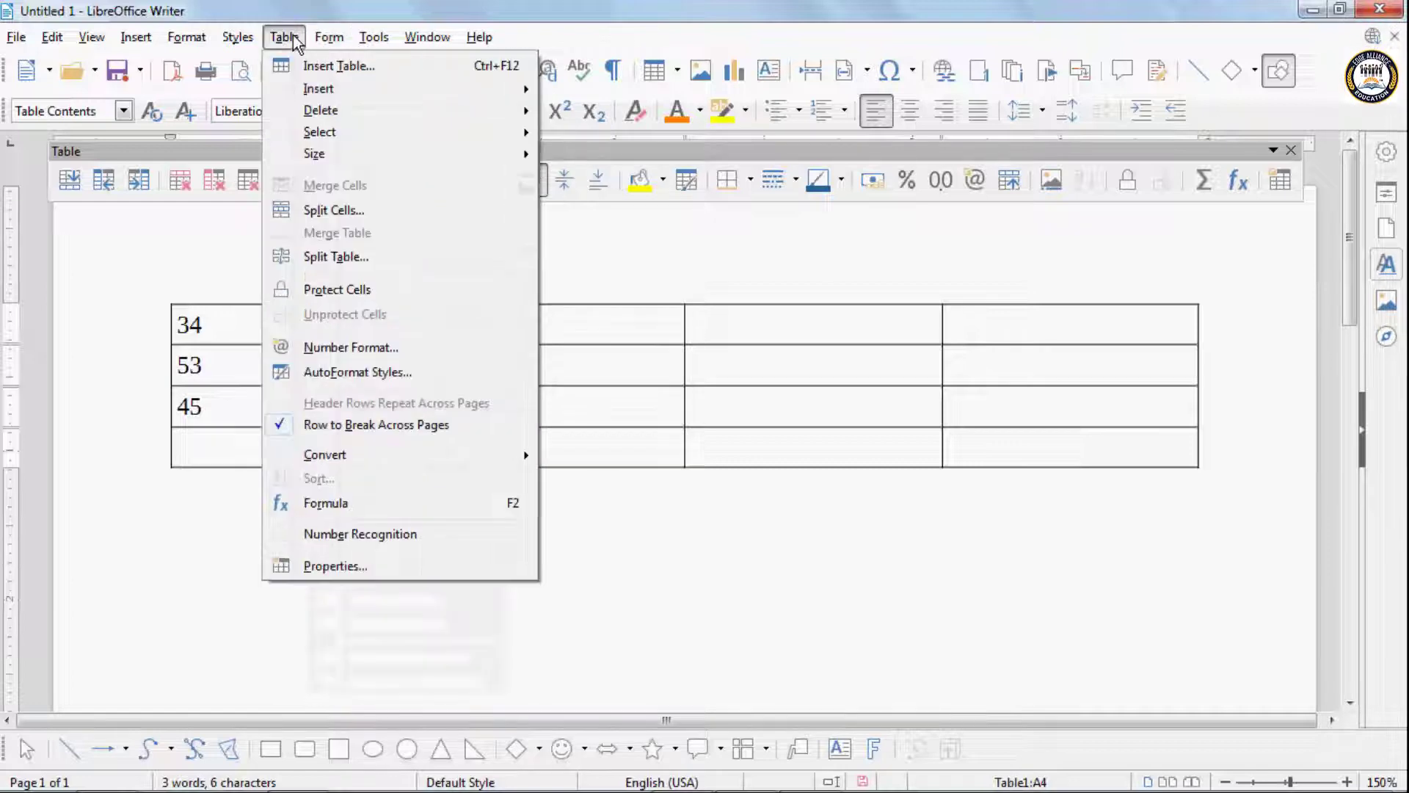
pyautogui.click(342, 505)
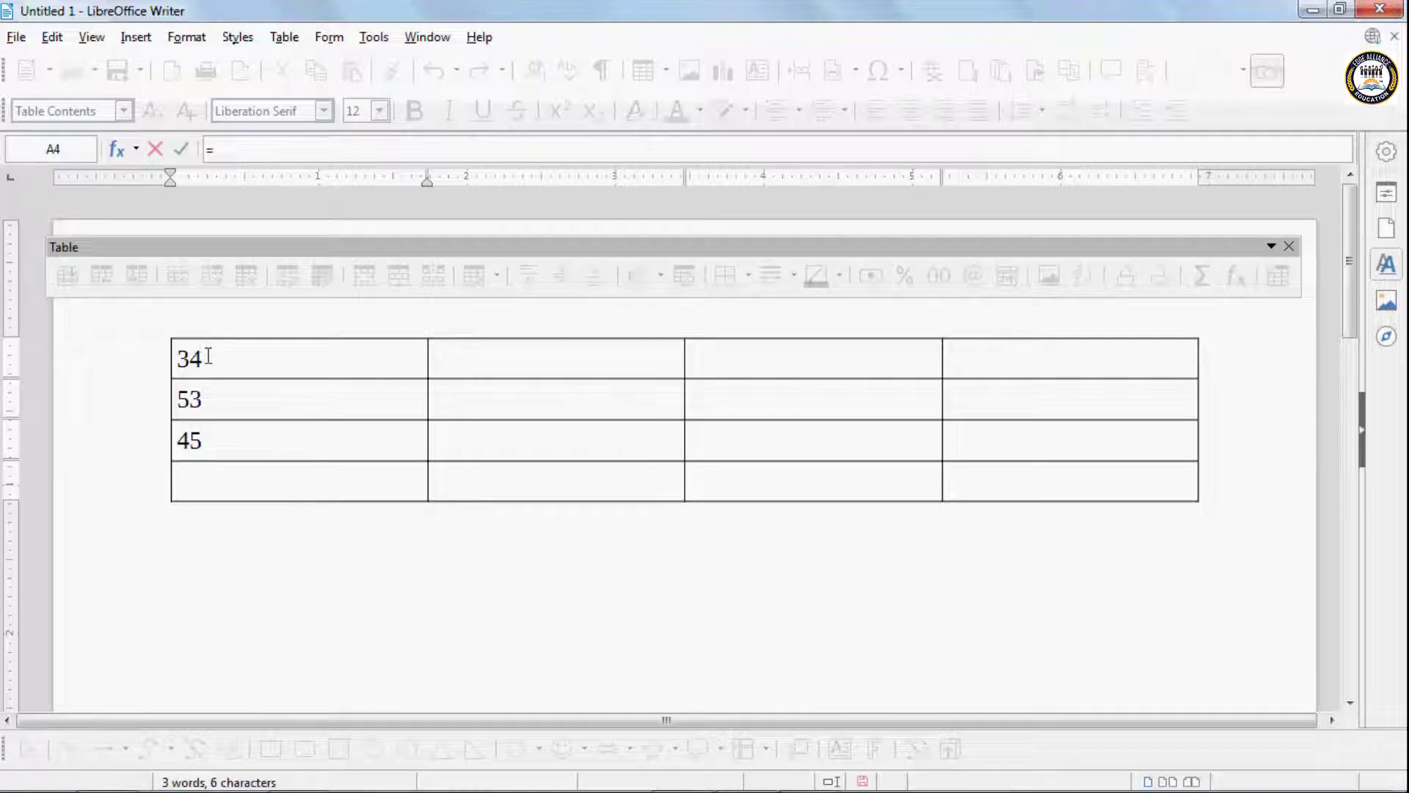
pyautogui.moveTo(209, 357); pyautogui.dragTo(209, 443)
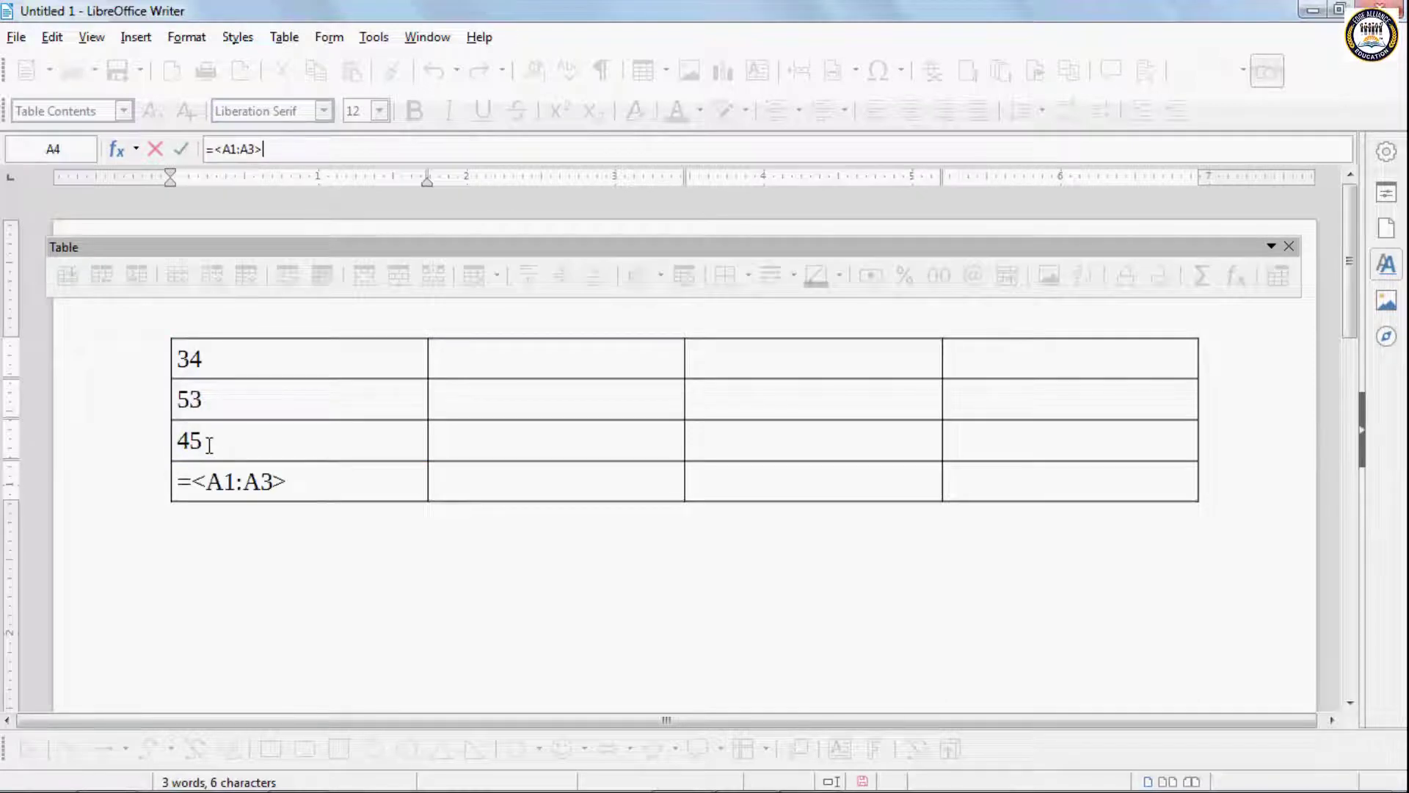
pyautogui.press('Return')
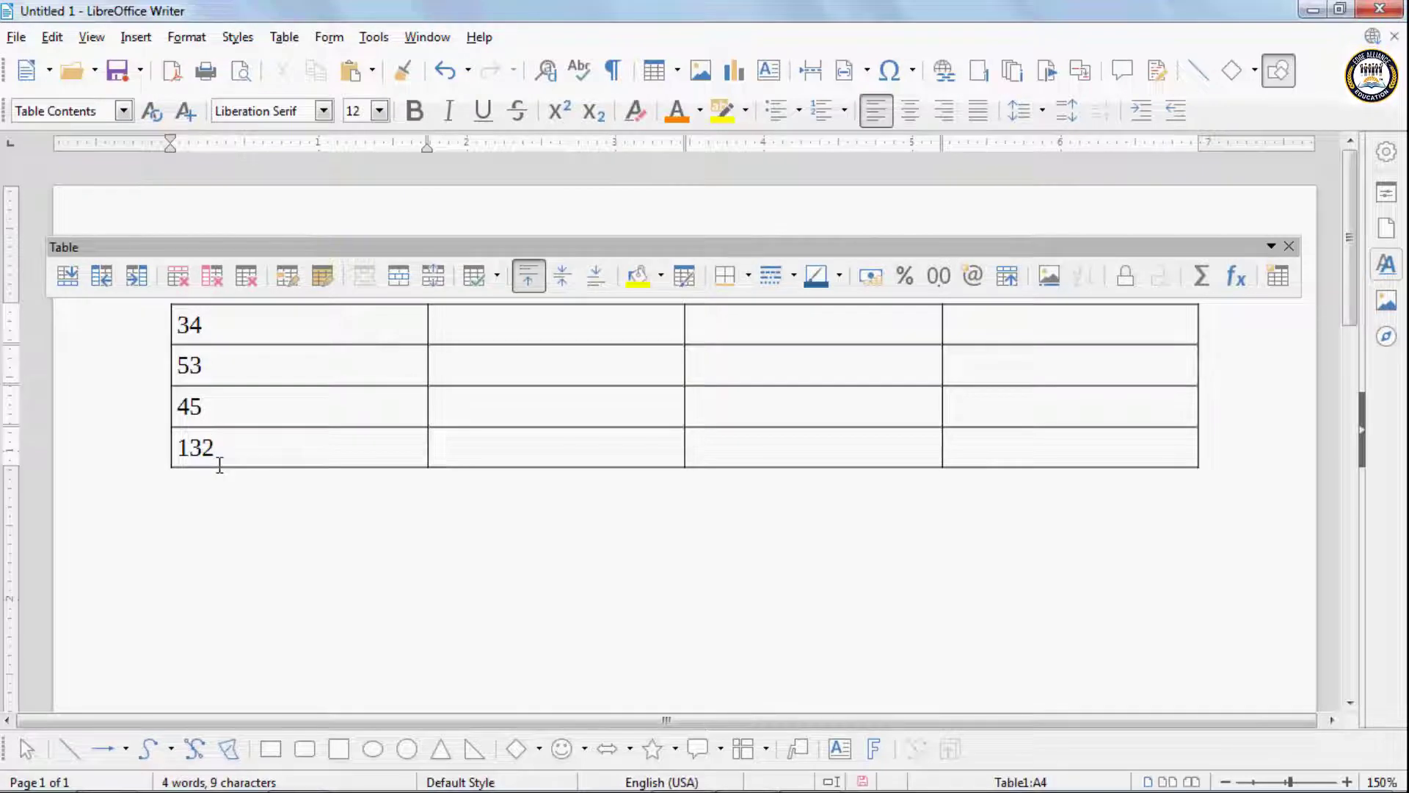
# - Undo the number entries and the earlier table changes until the page is empty
pyautogui.click(295, 33)
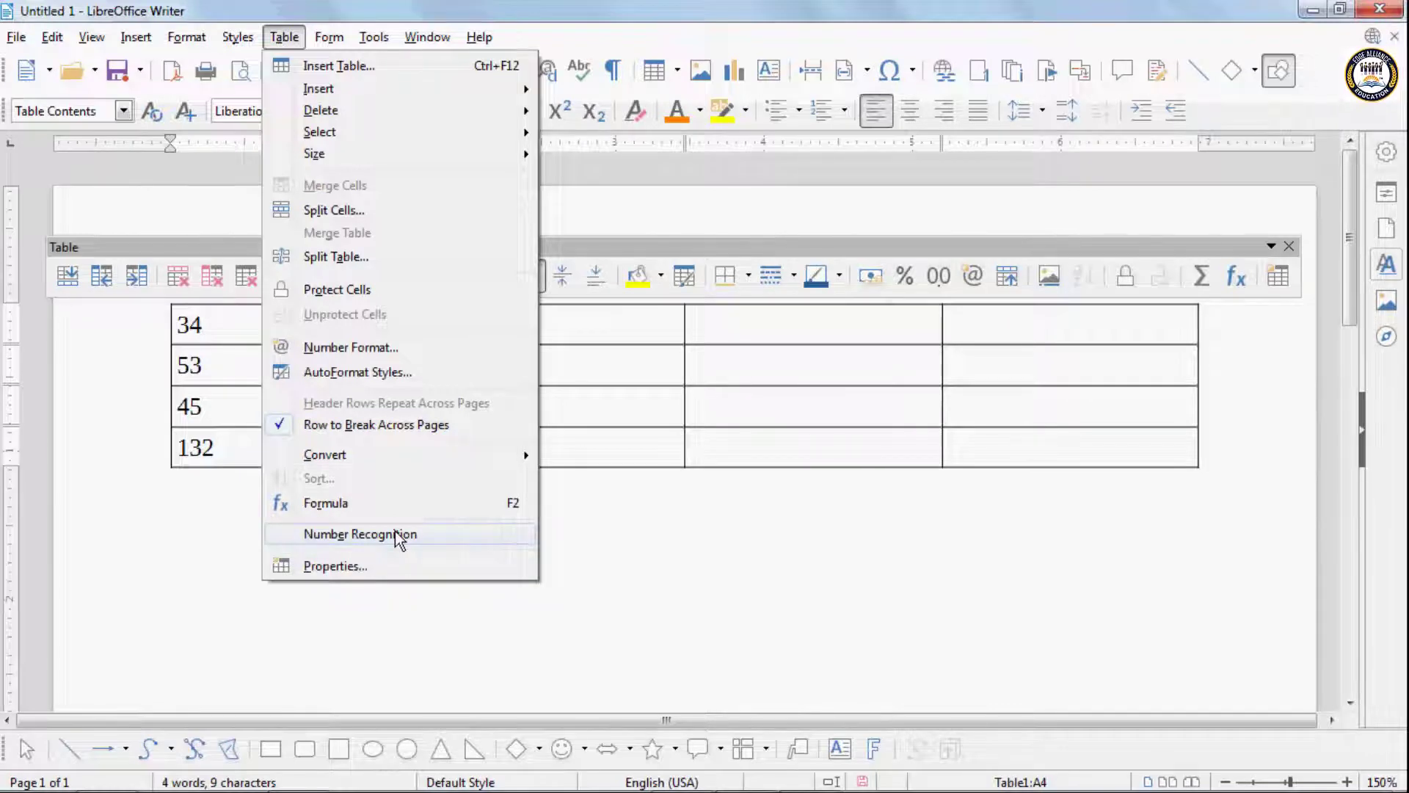
pyautogui.click(232, 449)
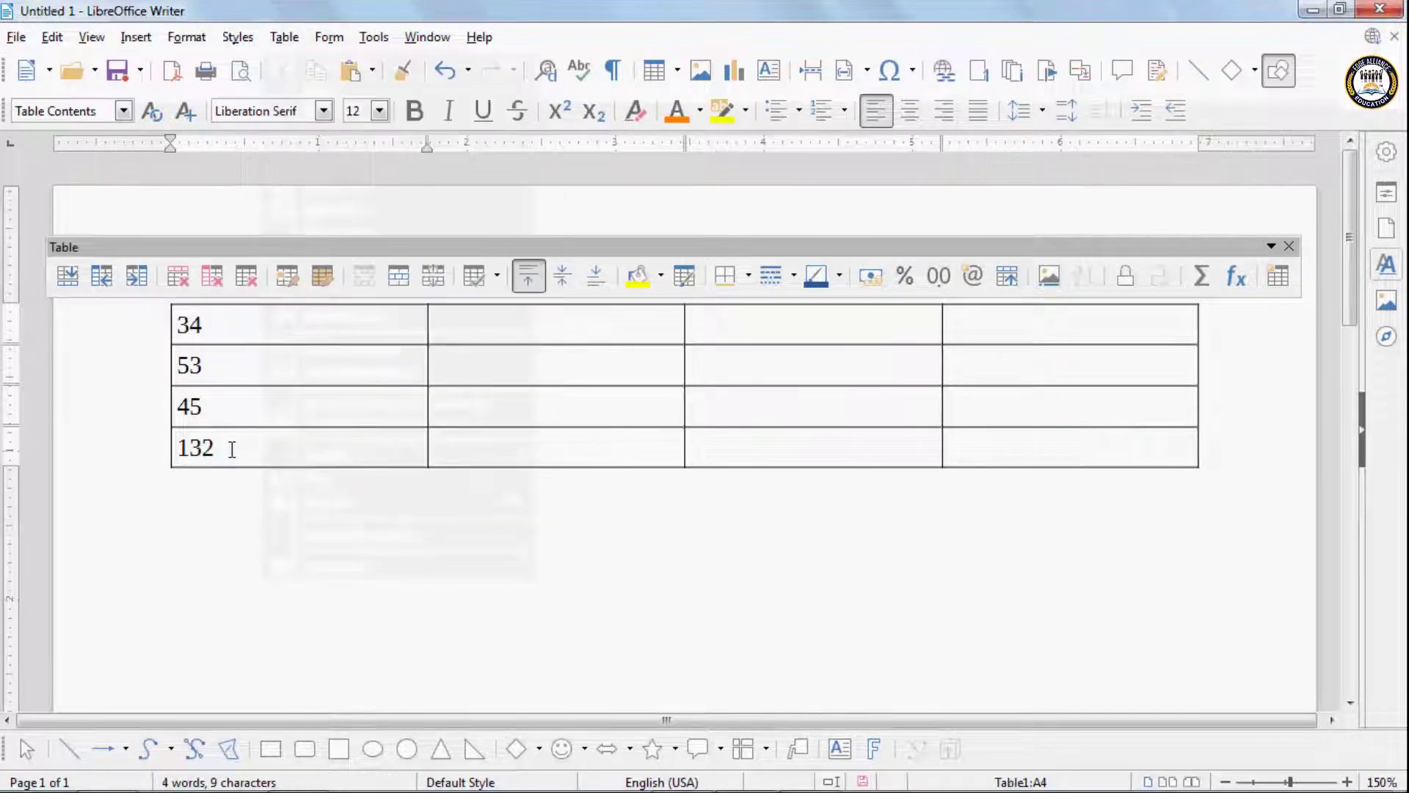
pyautogui.hotkey('ctrl', 'z')
pyautogui.hotkey('ctrl', 'z')
pyautogui.hotkey('ctrl', 'z')
pyautogui.hotkey('ctrl', 'z')
pyautogui.hotkey('ctrl', 'z')
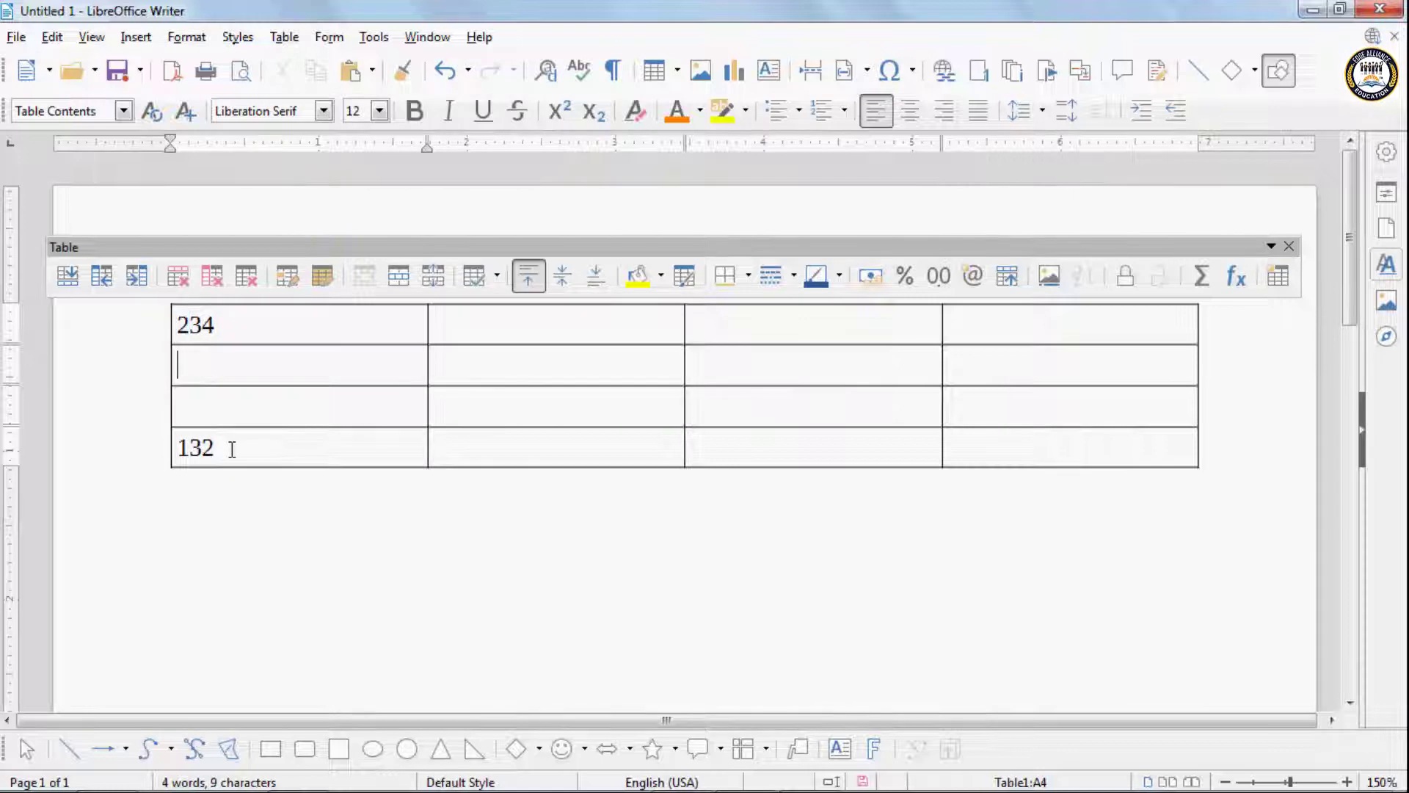
pyautogui.hotkey('ctrl', 'z')
pyautogui.hotkey('ctrl', 'z')
pyautogui.hotkey('ctrl', 'z')
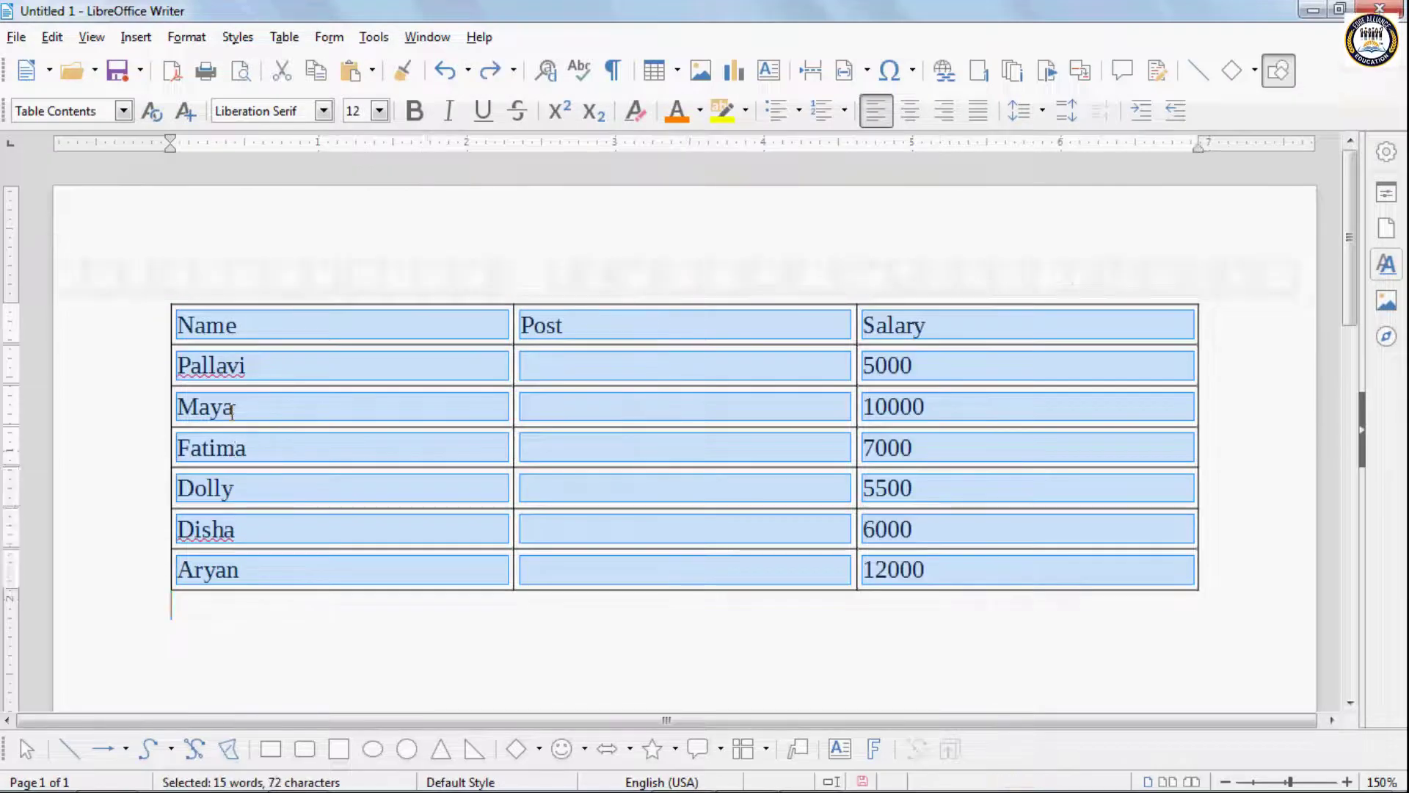
pyautogui.hotkey('ctrl', 'z')
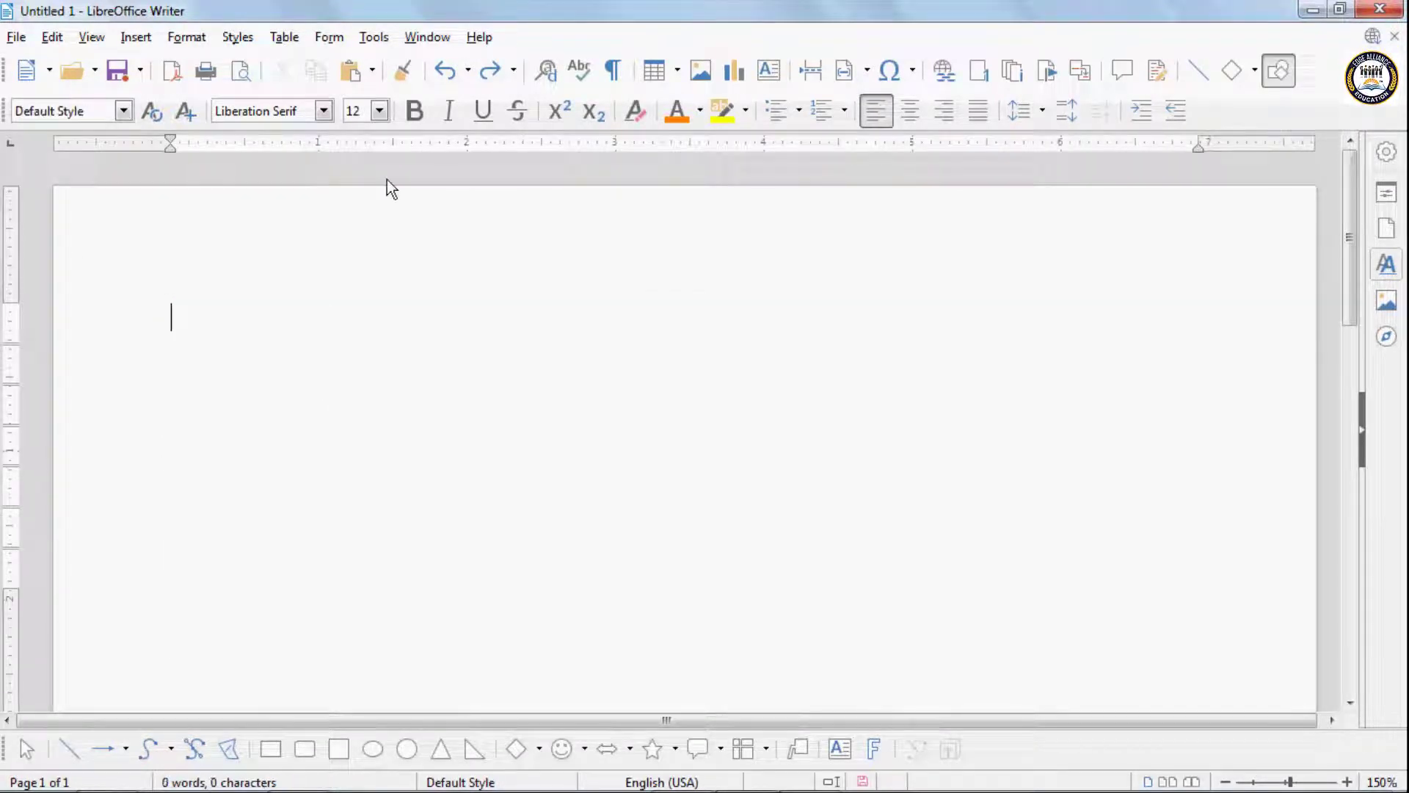
# - Insert a new table with 3 columns and 3 rows in the Default Style
pyautogui.click(286, 36)
pyautogui.click(359, 68)
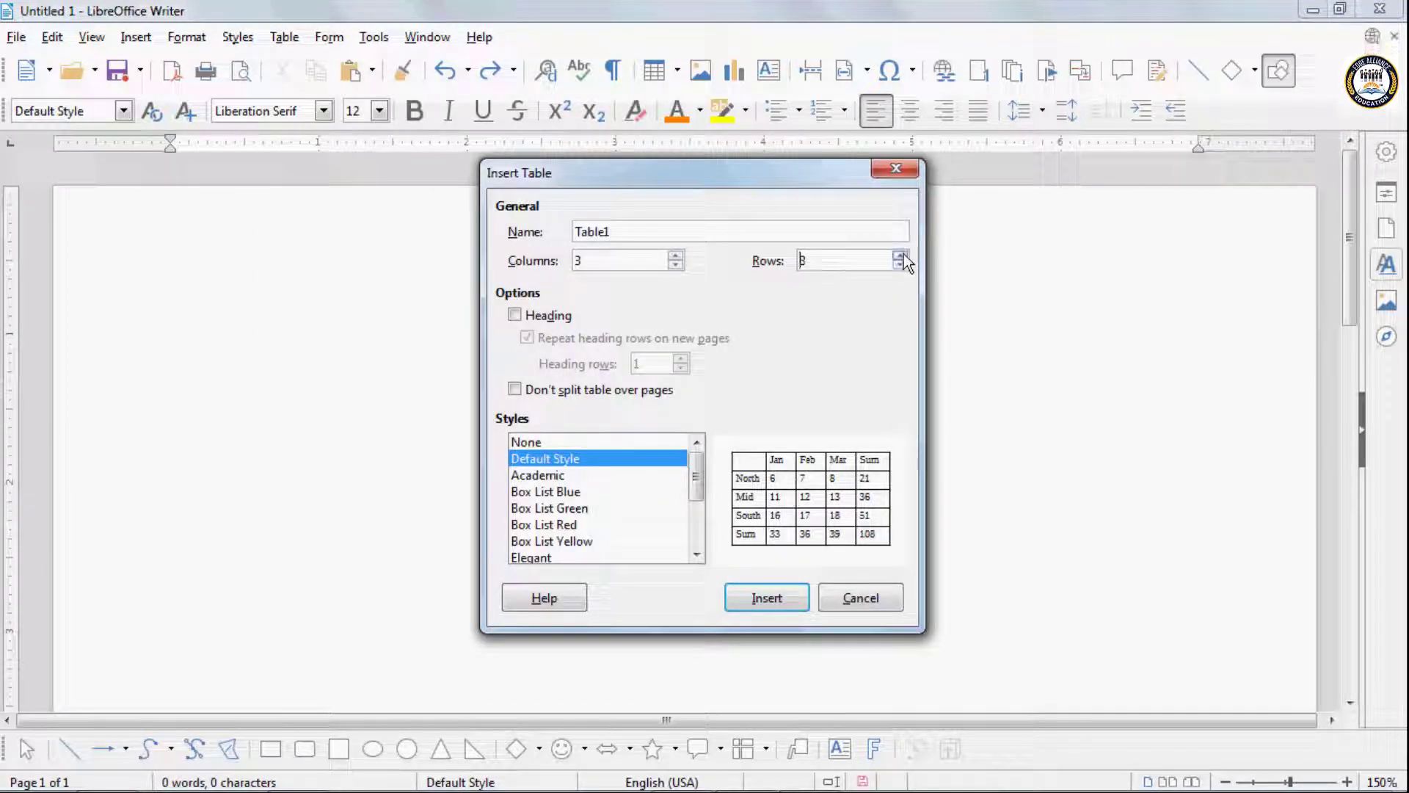
pyautogui.click(787, 596)
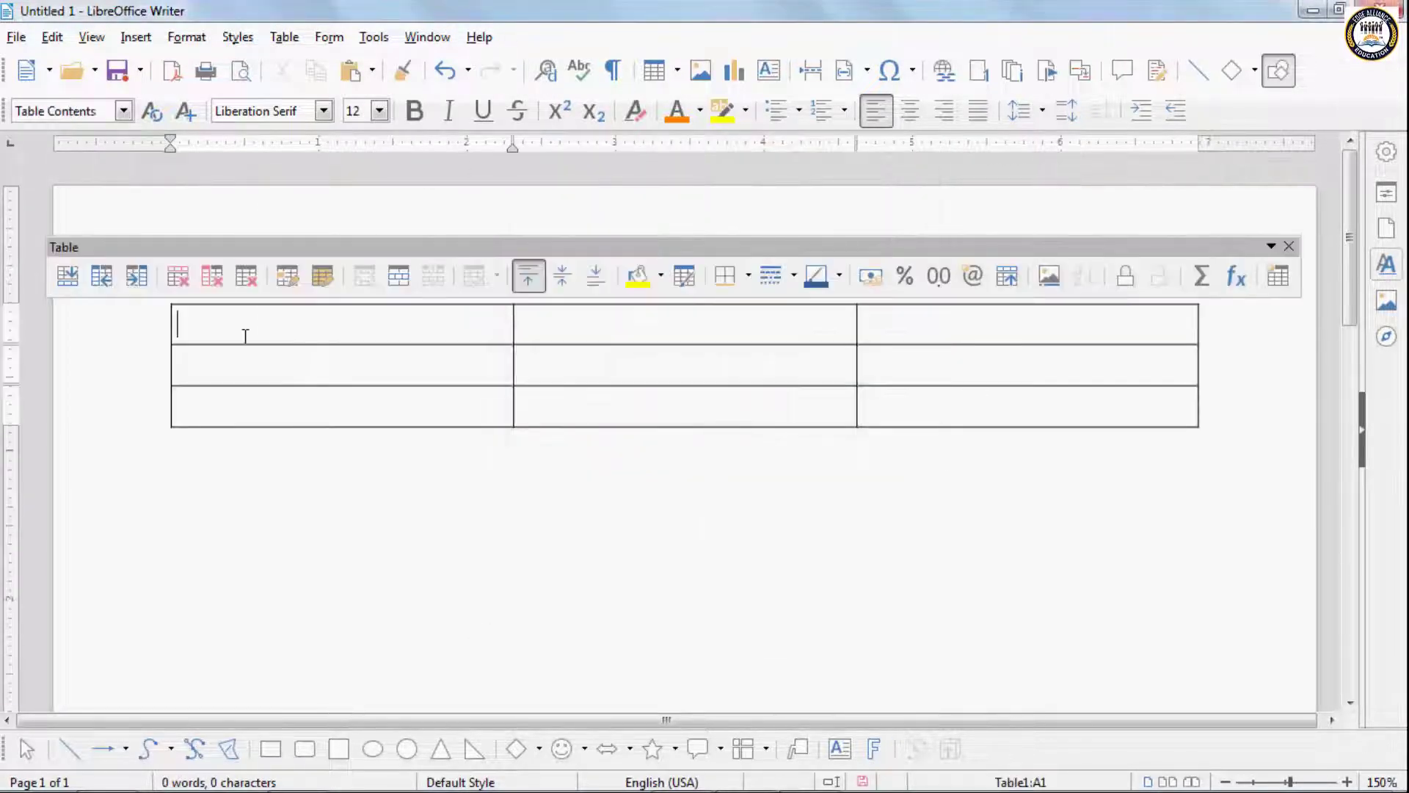
# - Enter the headings Name and Math, and fill the second row with a student's first name and the mark 45
pyautogui.write('Name')
pyautogui.press('Tab')
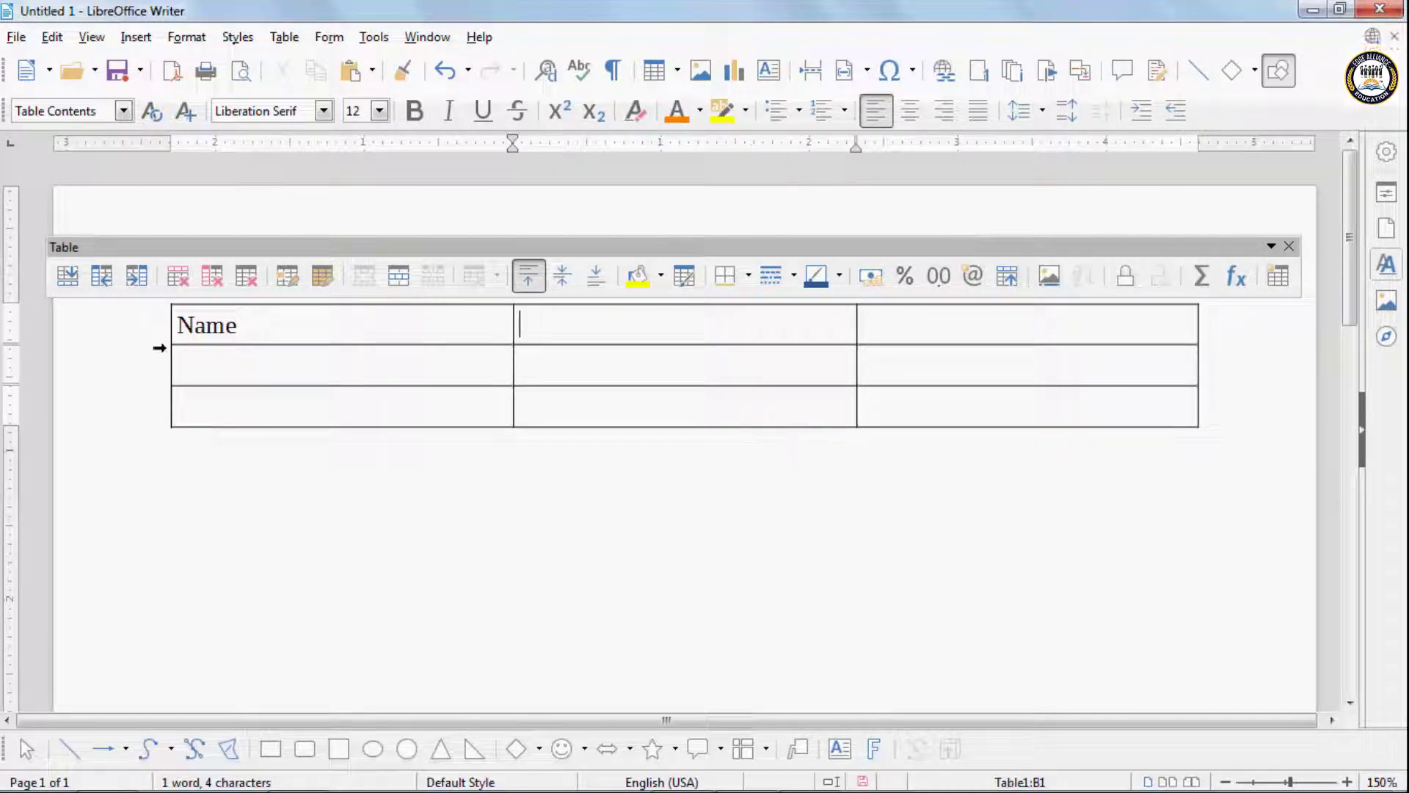
pyautogui.write('Math')
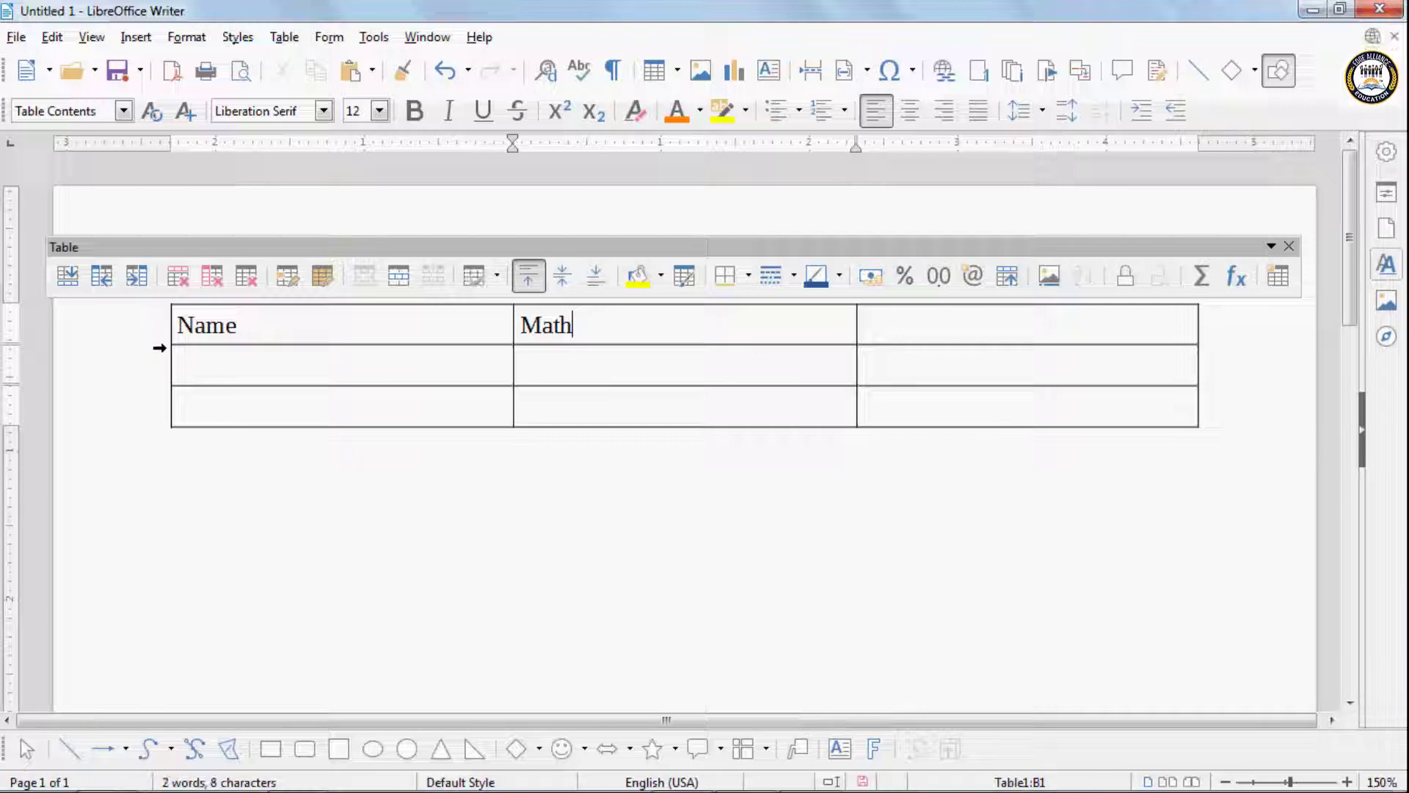
pyautogui.click(176, 350)
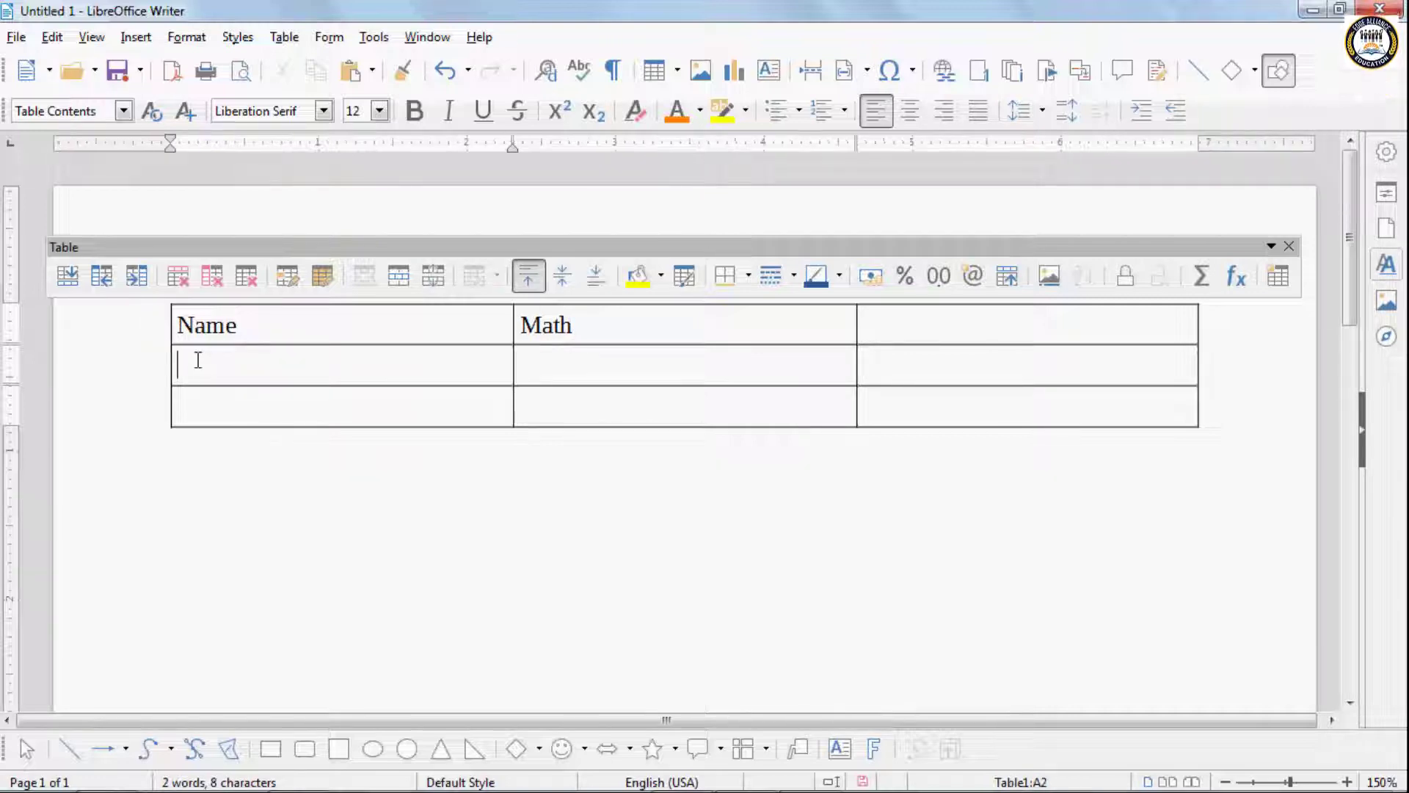
pyautogui.write('Harsh')
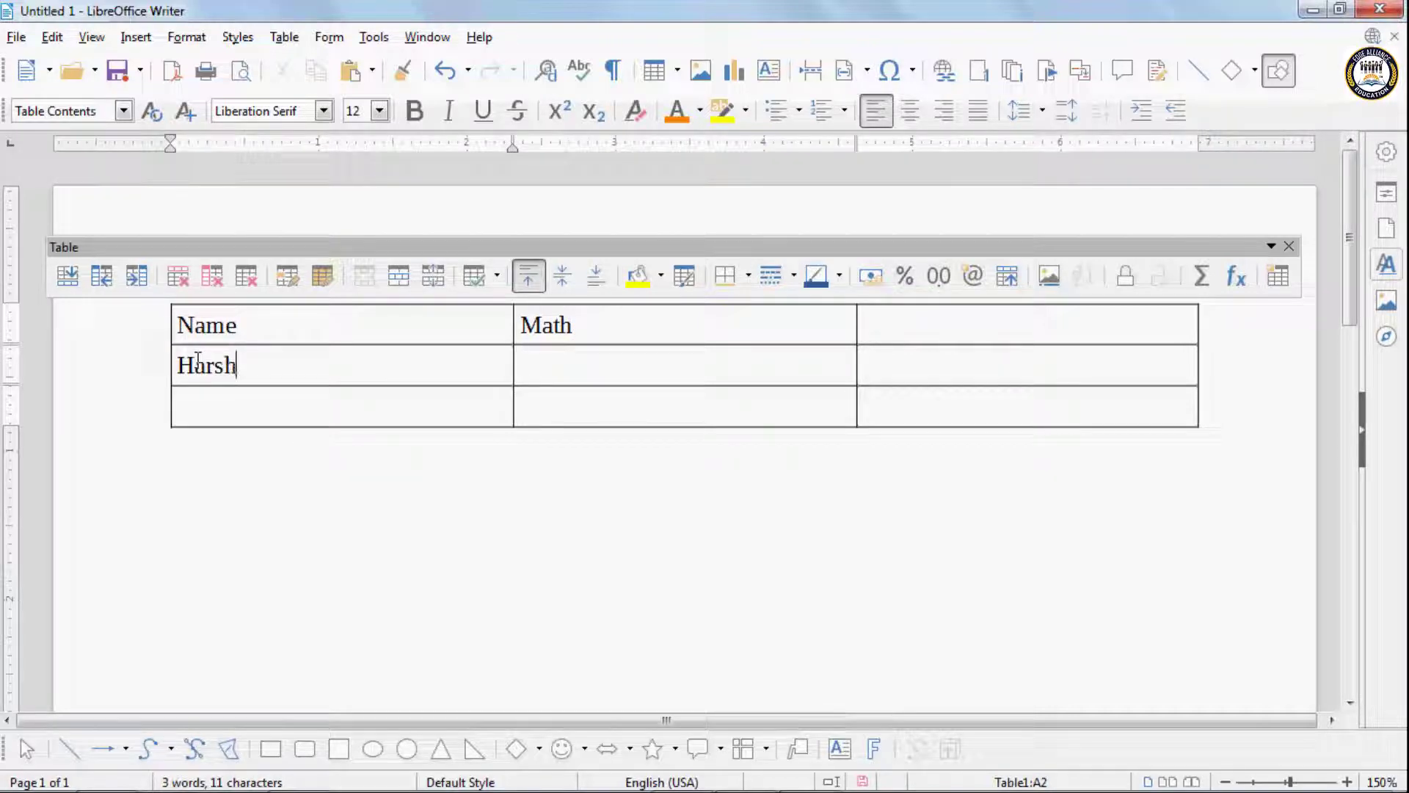
pyautogui.write('45')
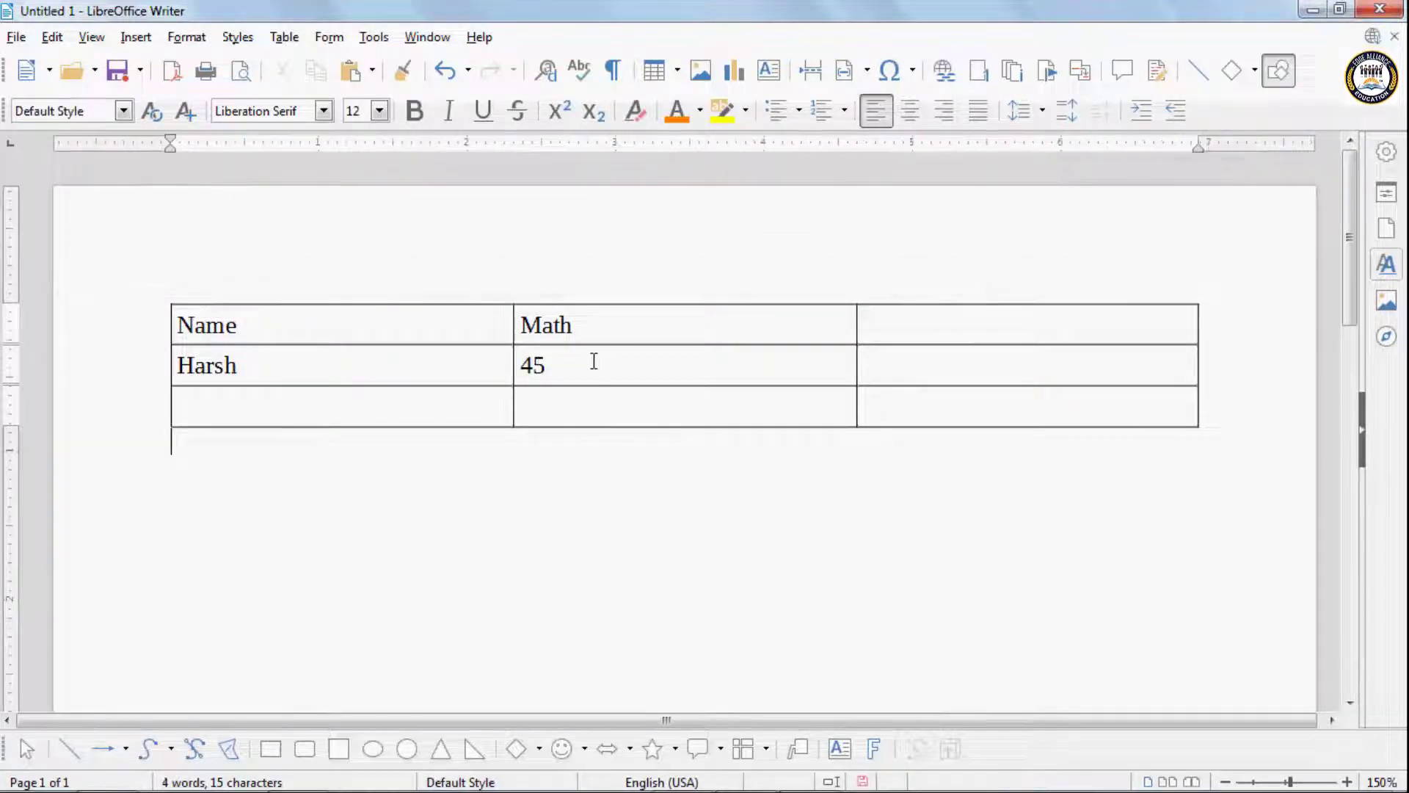
# - Switch Number Recognition on and back off, placing the cursor in the empty cell below 45 in between
pyautogui.click(282, 37)
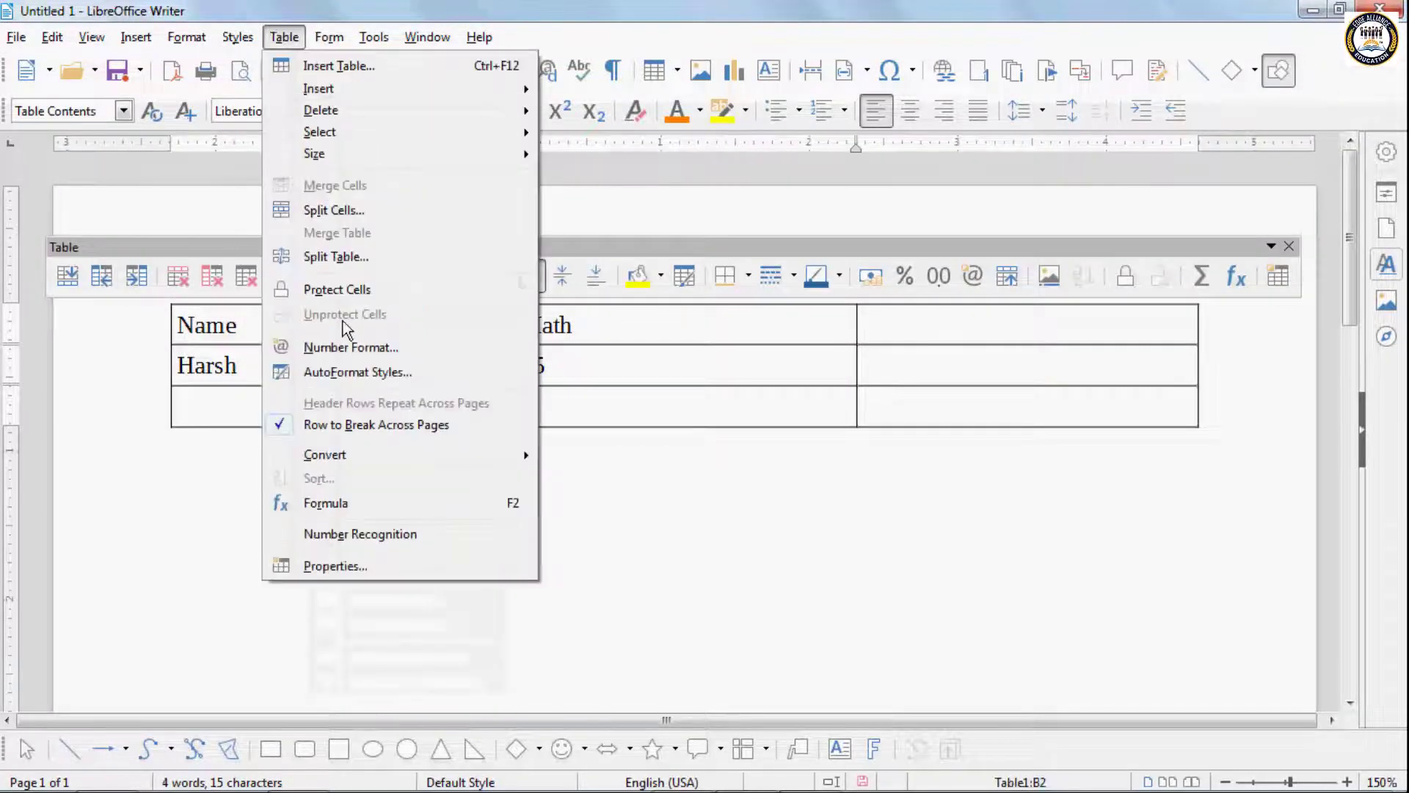
pyautogui.click(339, 533)
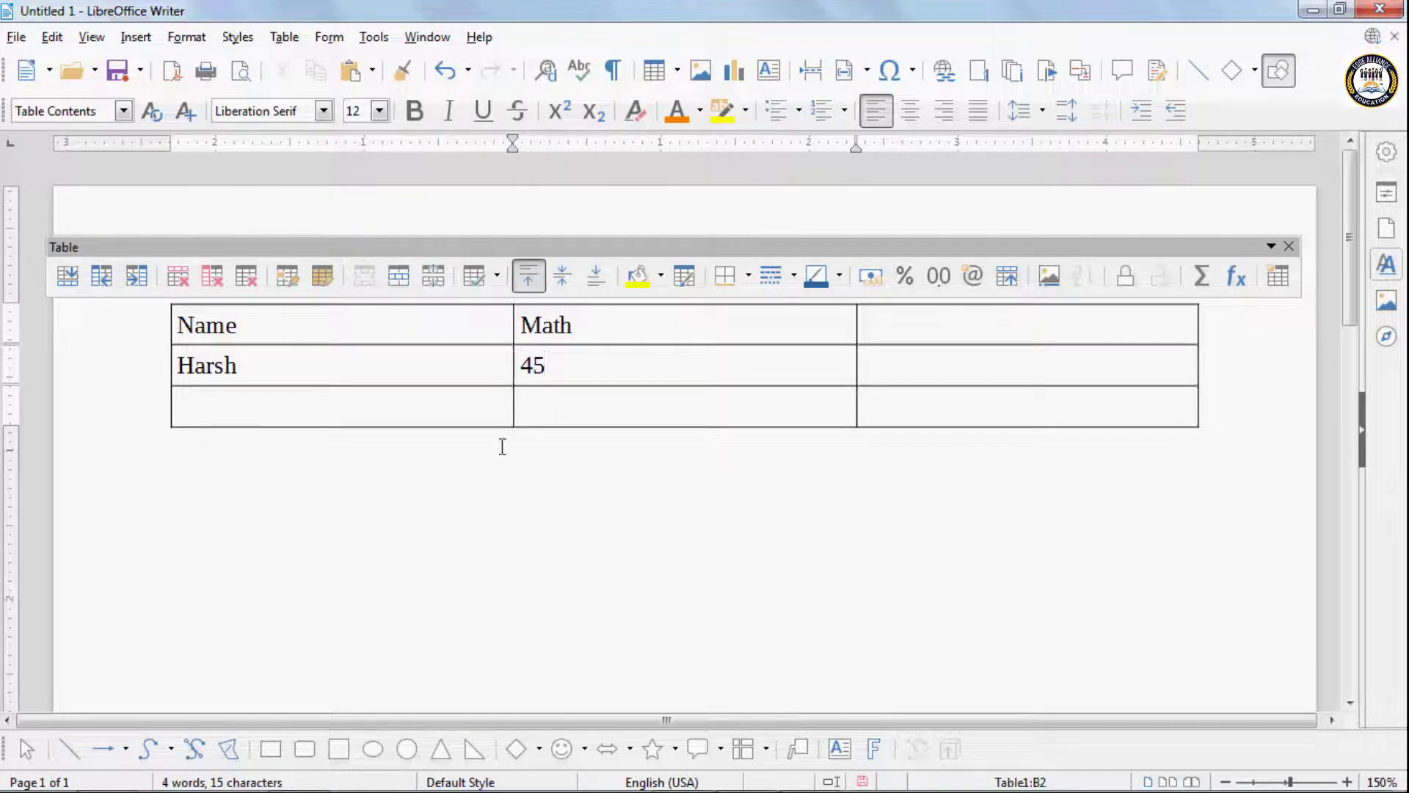
pyautogui.click(531, 405)
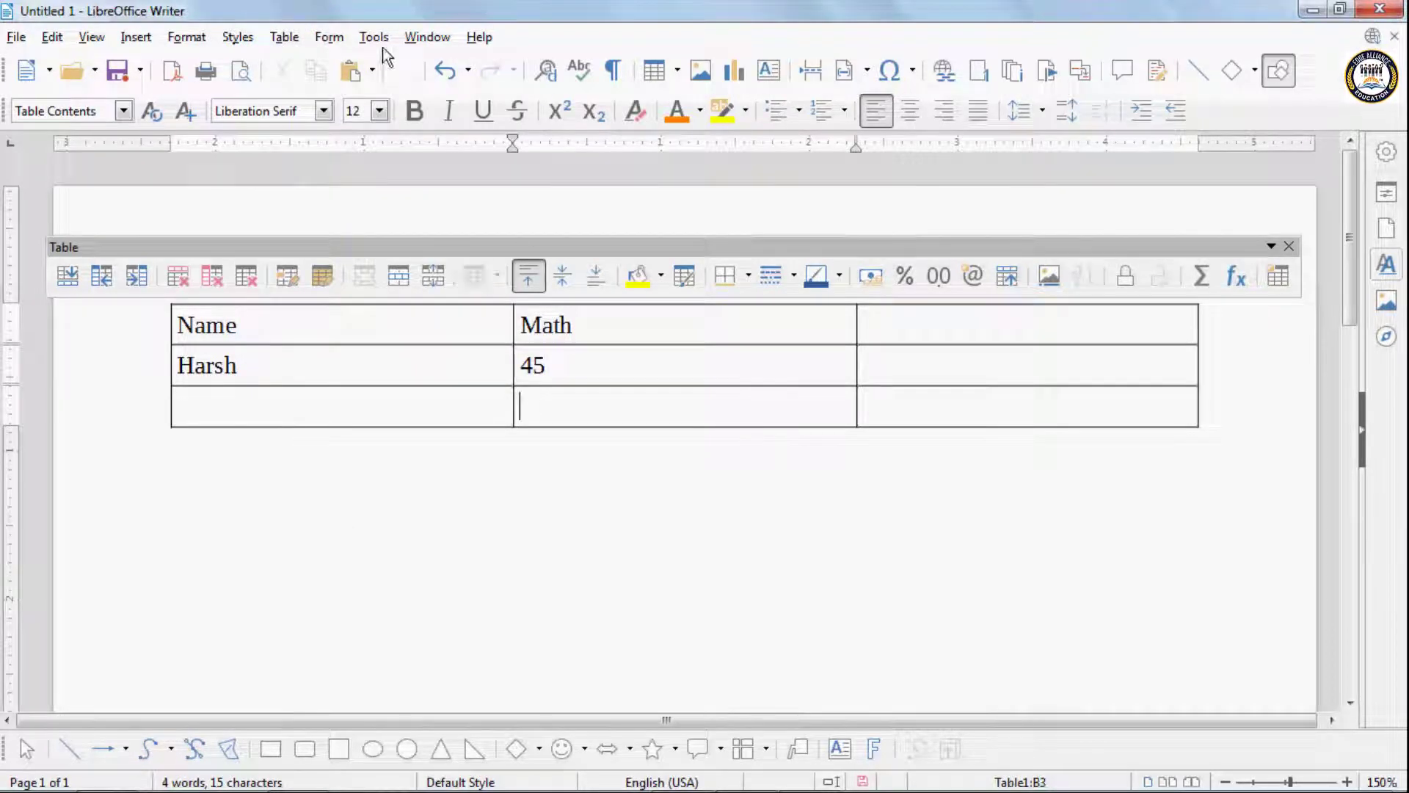
pyautogui.click(288, 40)
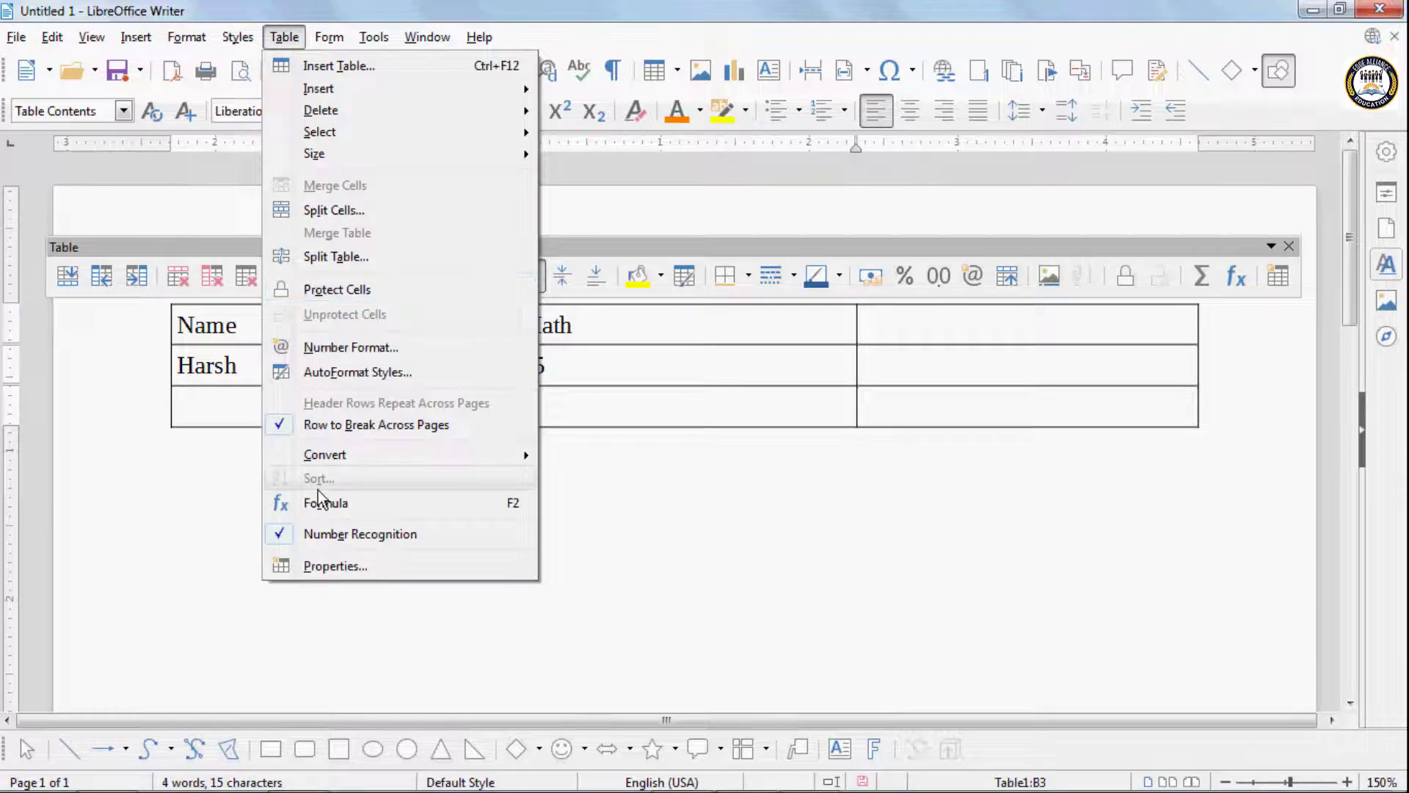
pyautogui.click(316, 535)
pyautogui.click(284, 37)
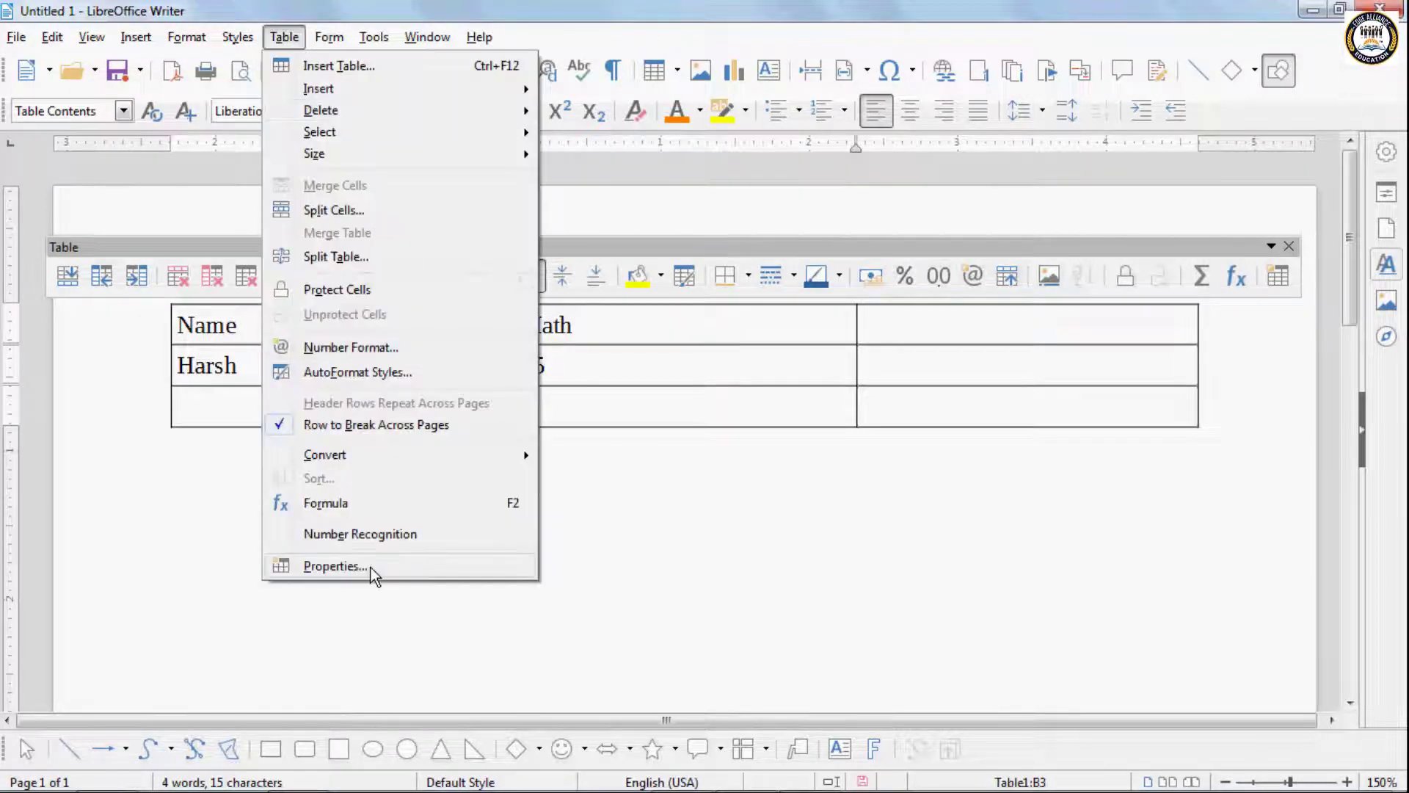
# - Enable number recognition, number format recognition and alignment for table input in the Writer table options
pyautogui.click(374, 36)
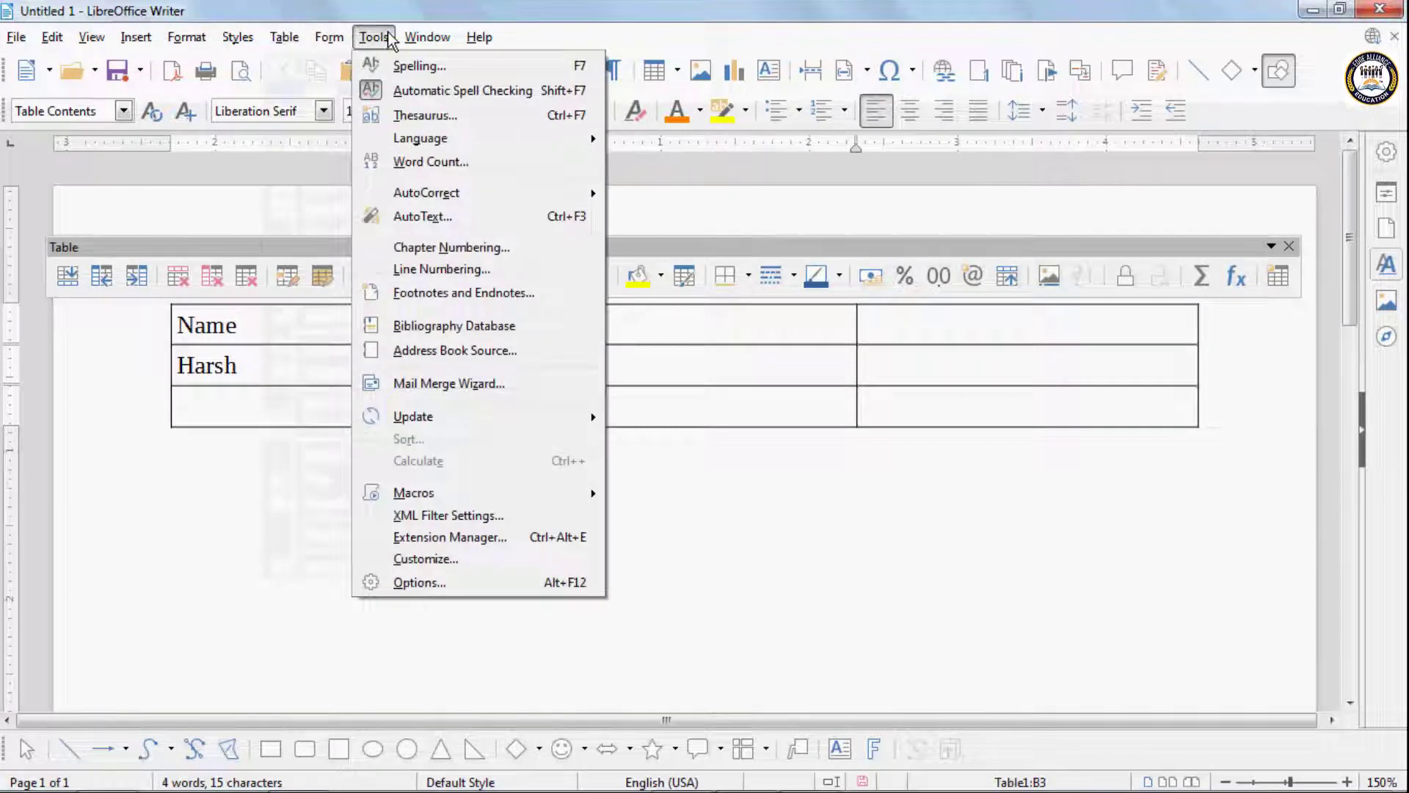
pyautogui.click(470, 583)
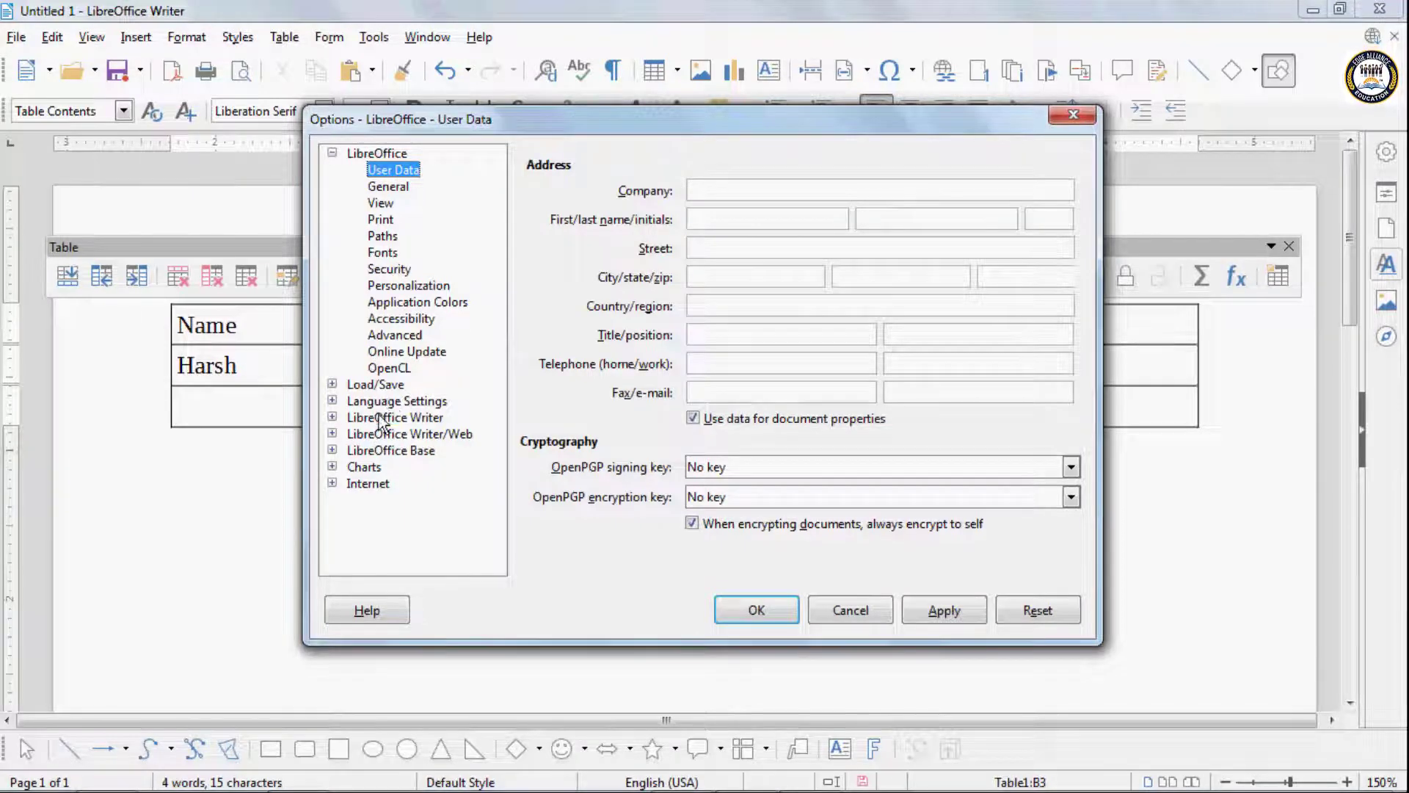
pyautogui.click(359, 419)
pyautogui.click(332, 417)
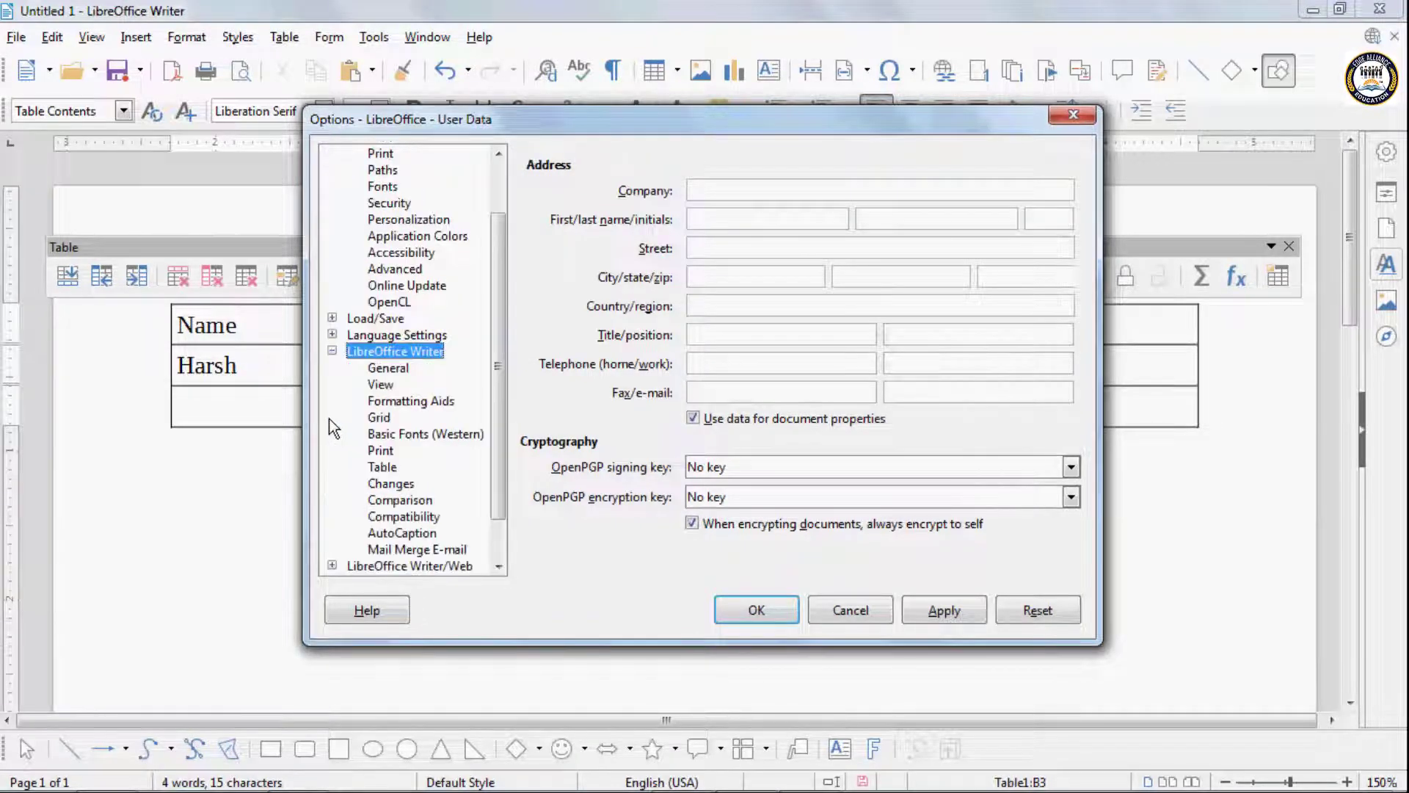
pyautogui.click(389, 467)
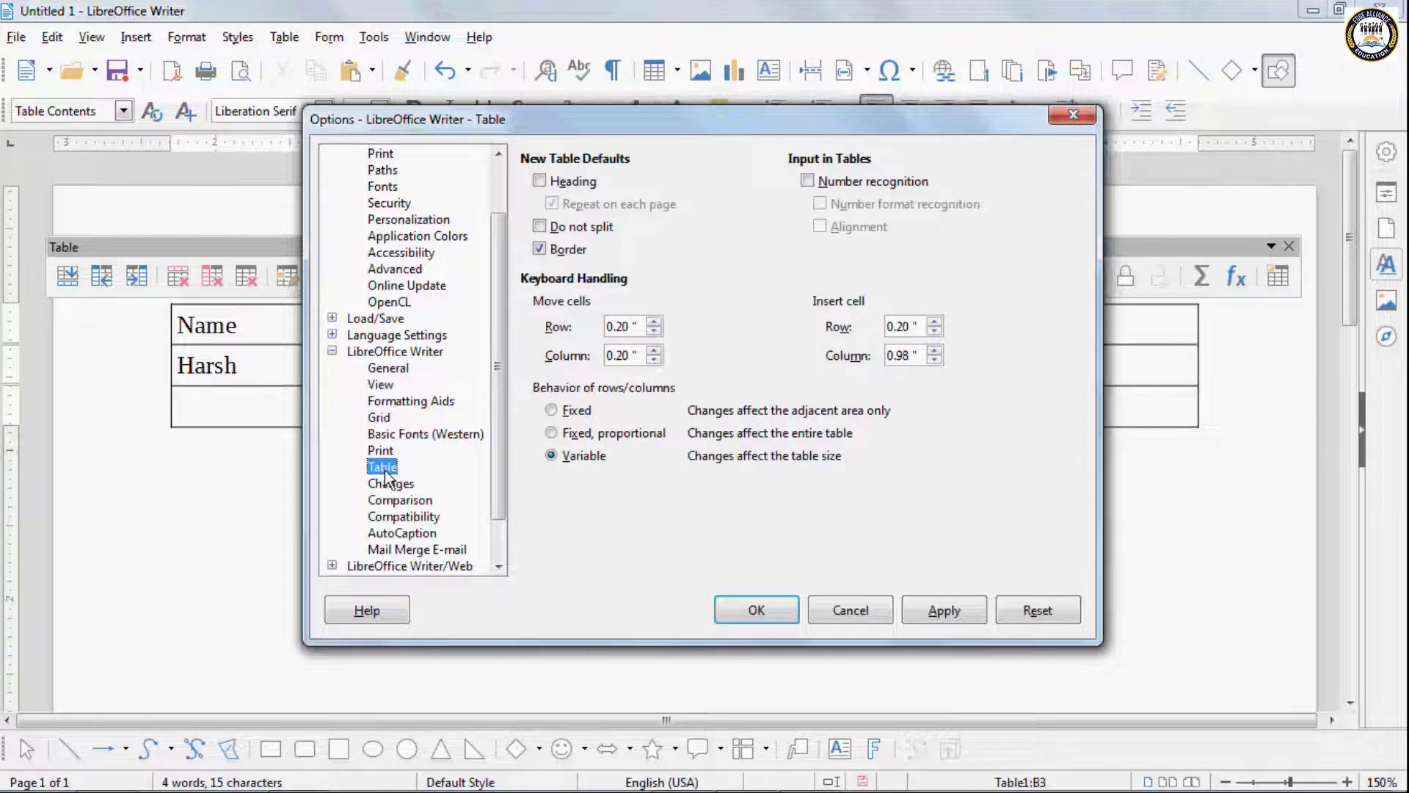
pyautogui.click(809, 181)
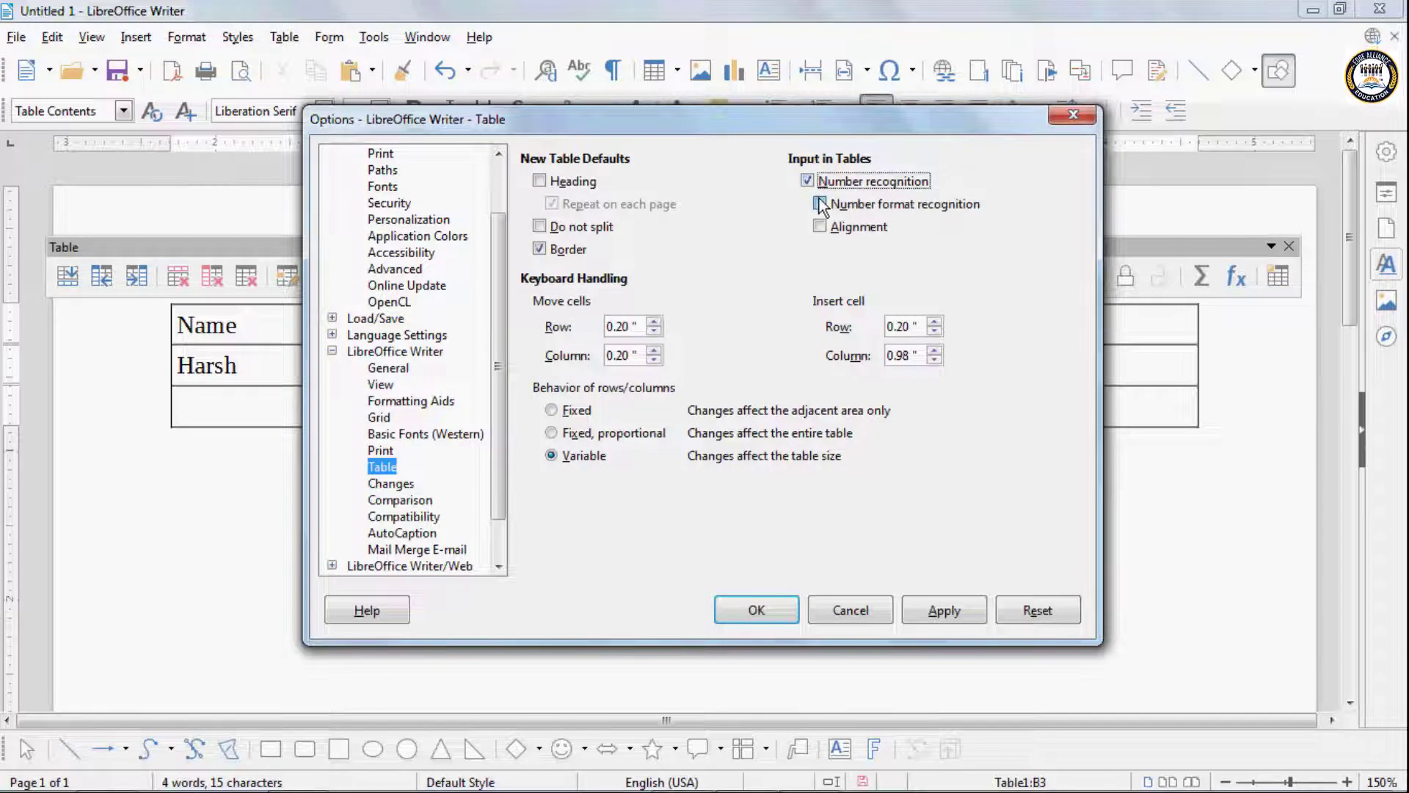
pyautogui.click(820, 204)
pyautogui.click(820, 227)
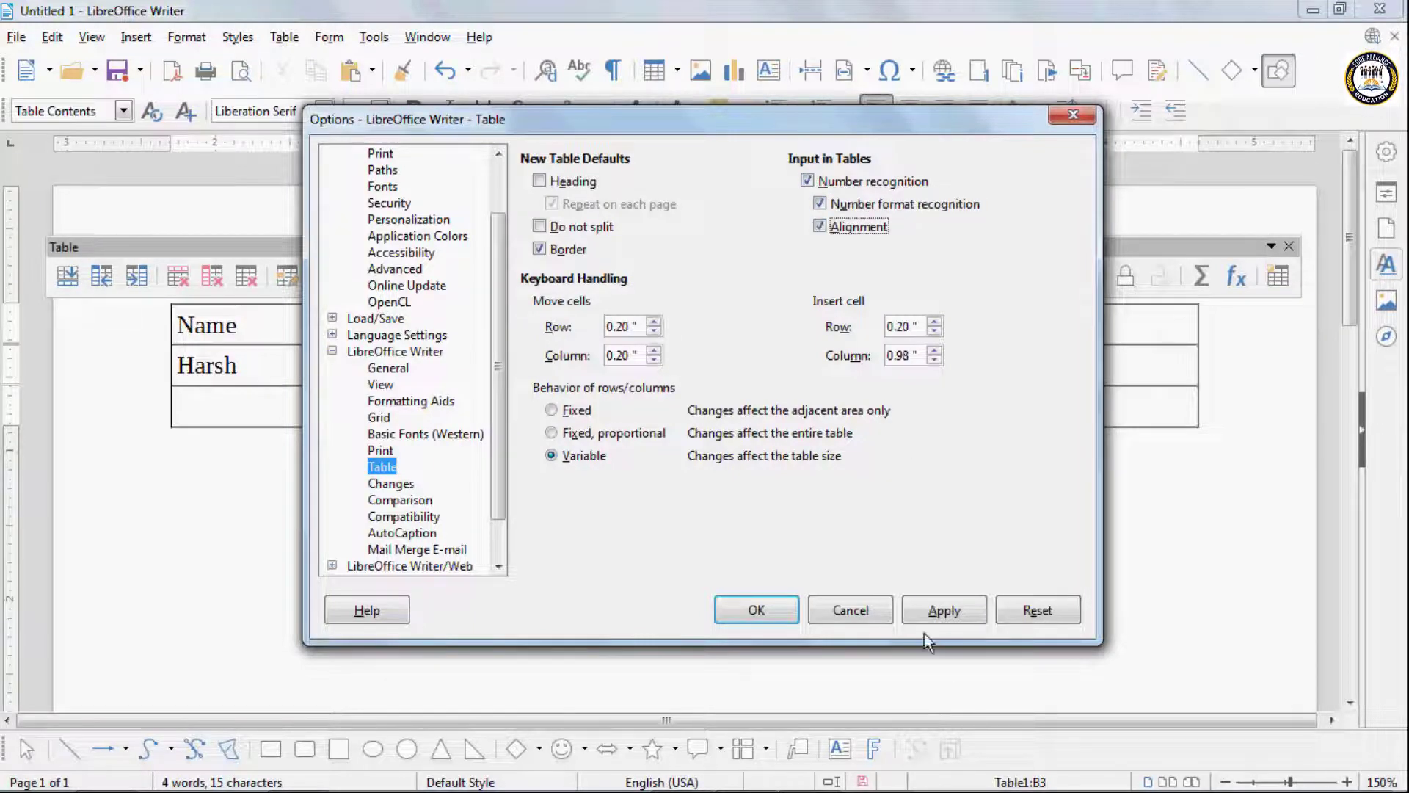
pyautogui.click(755, 613)
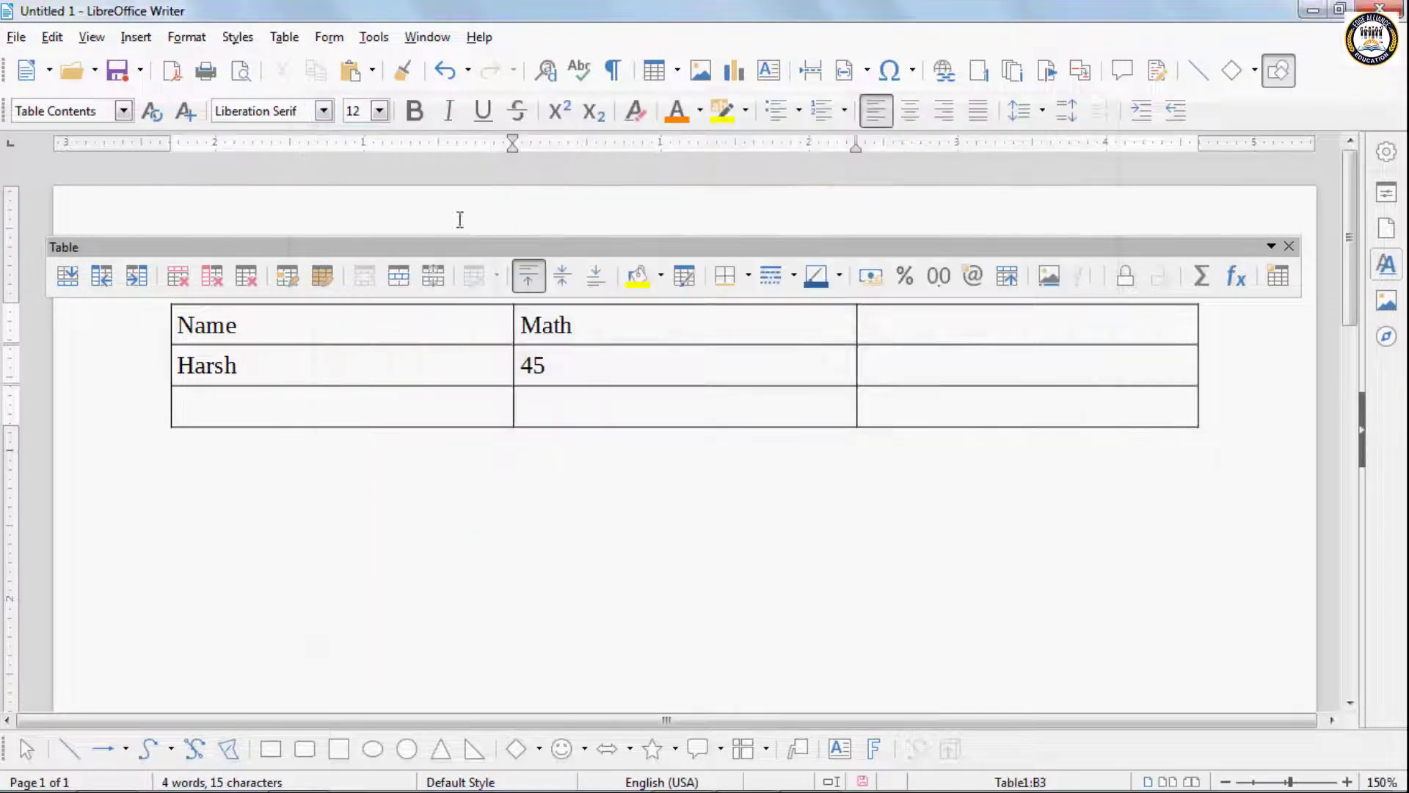
# - Enter 45 in the last cell of the Math column, without an extra line break
pyautogui.write('45')
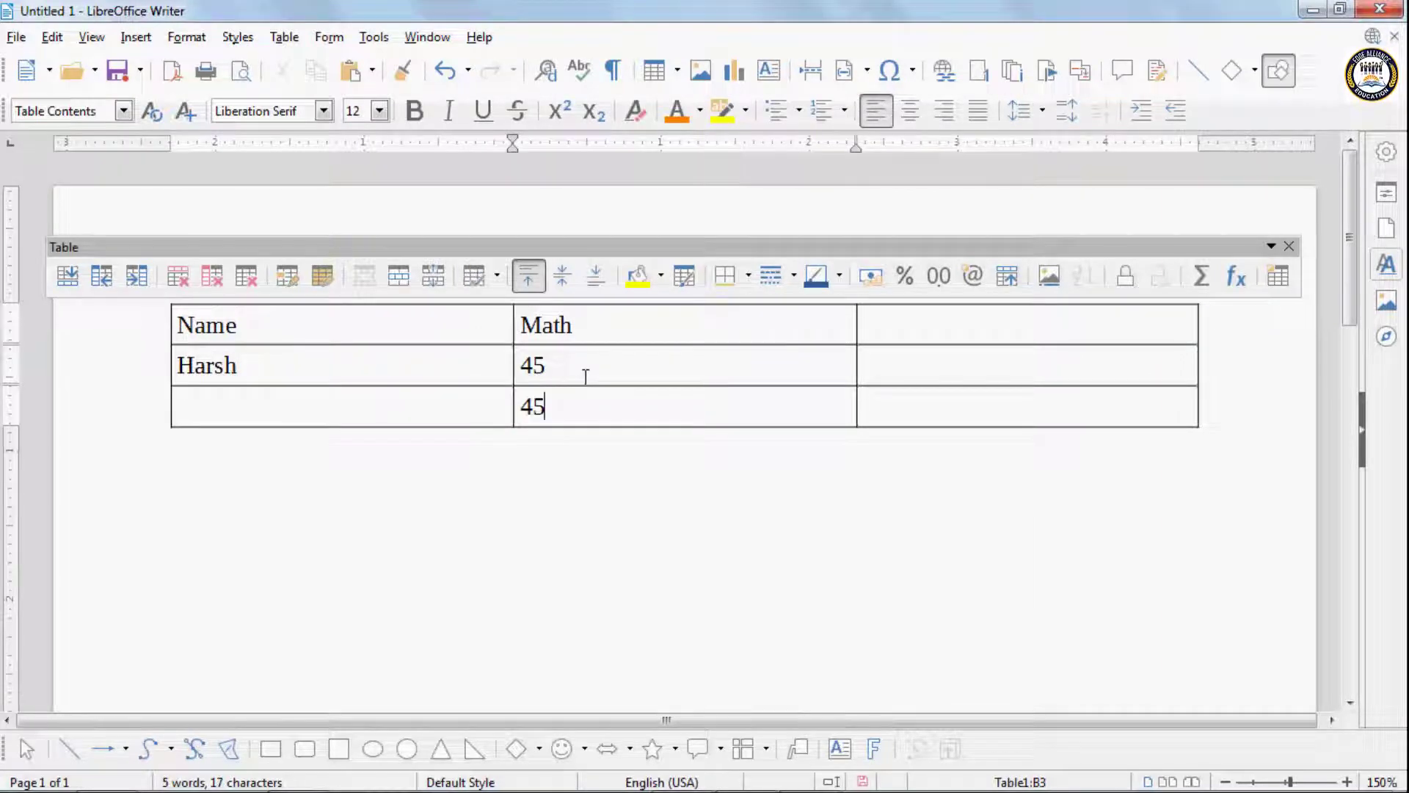
pyautogui.press('Return')
pyautogui.press('BackSpace')
pyautogui.hotkey('ctrl', 'z')
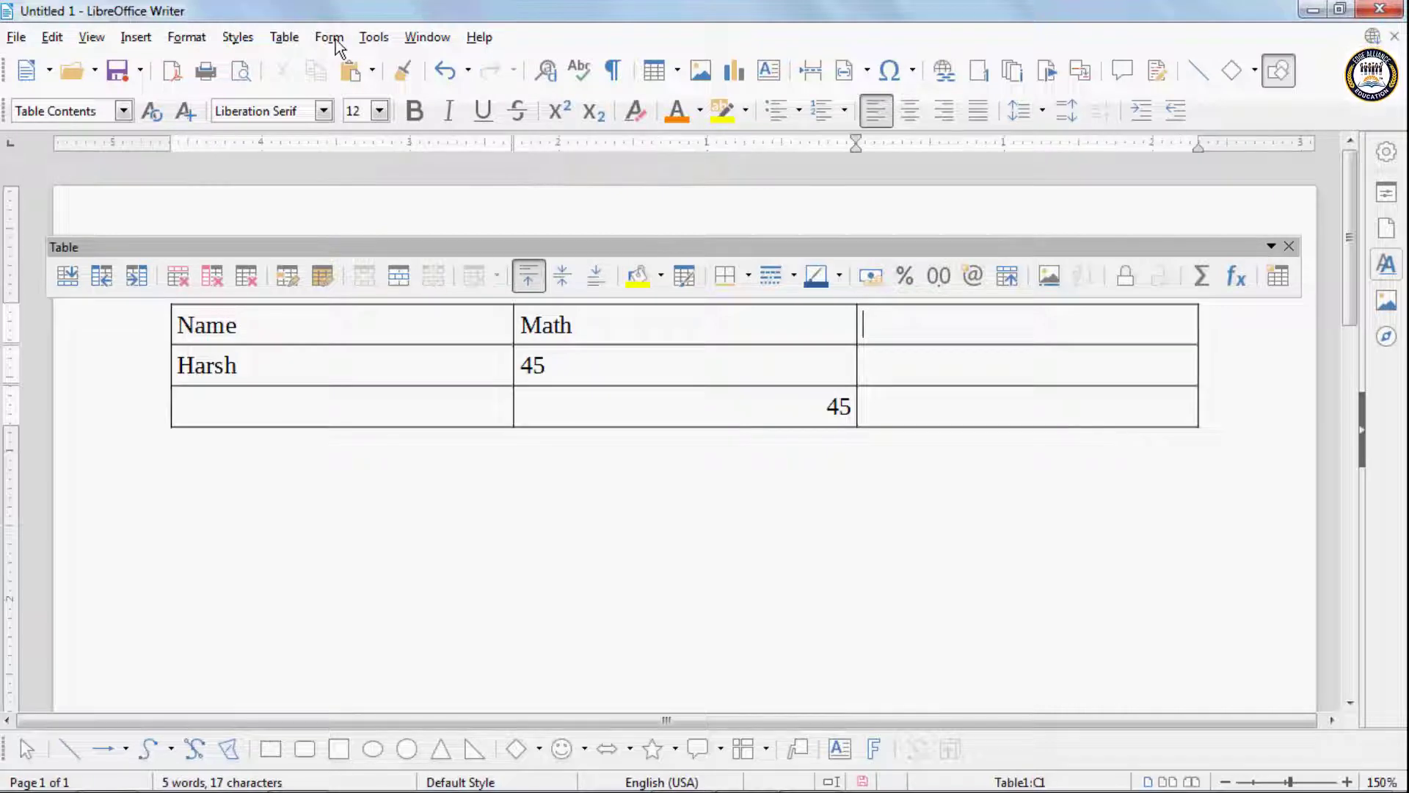
# - Fill the third column with the heading Art and the marks 23 and 43 beneath it
pyautogui.click(284, 37)
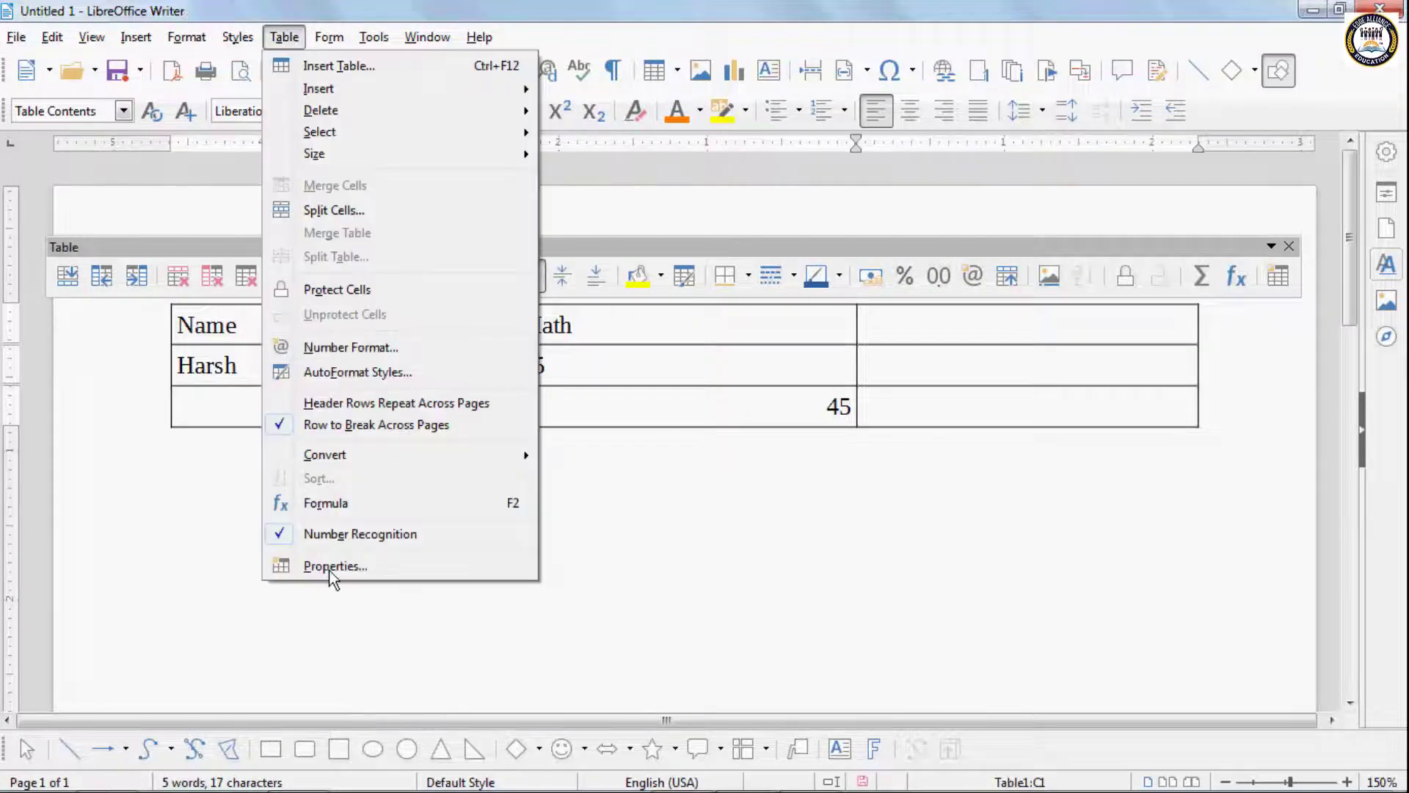
pyautogui.click(932, 366)
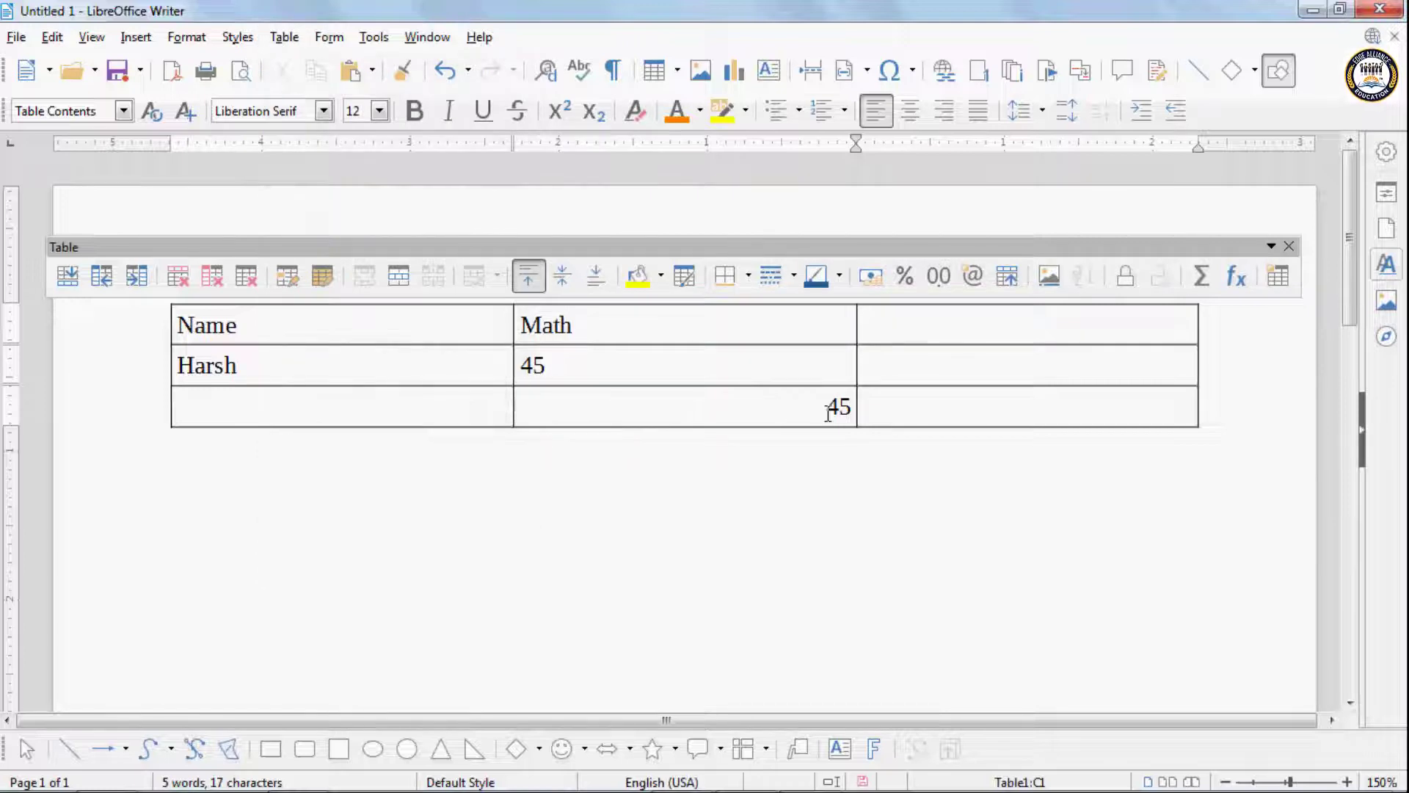
pyautogui.write('M')
pyautogui.press('BackSpace')
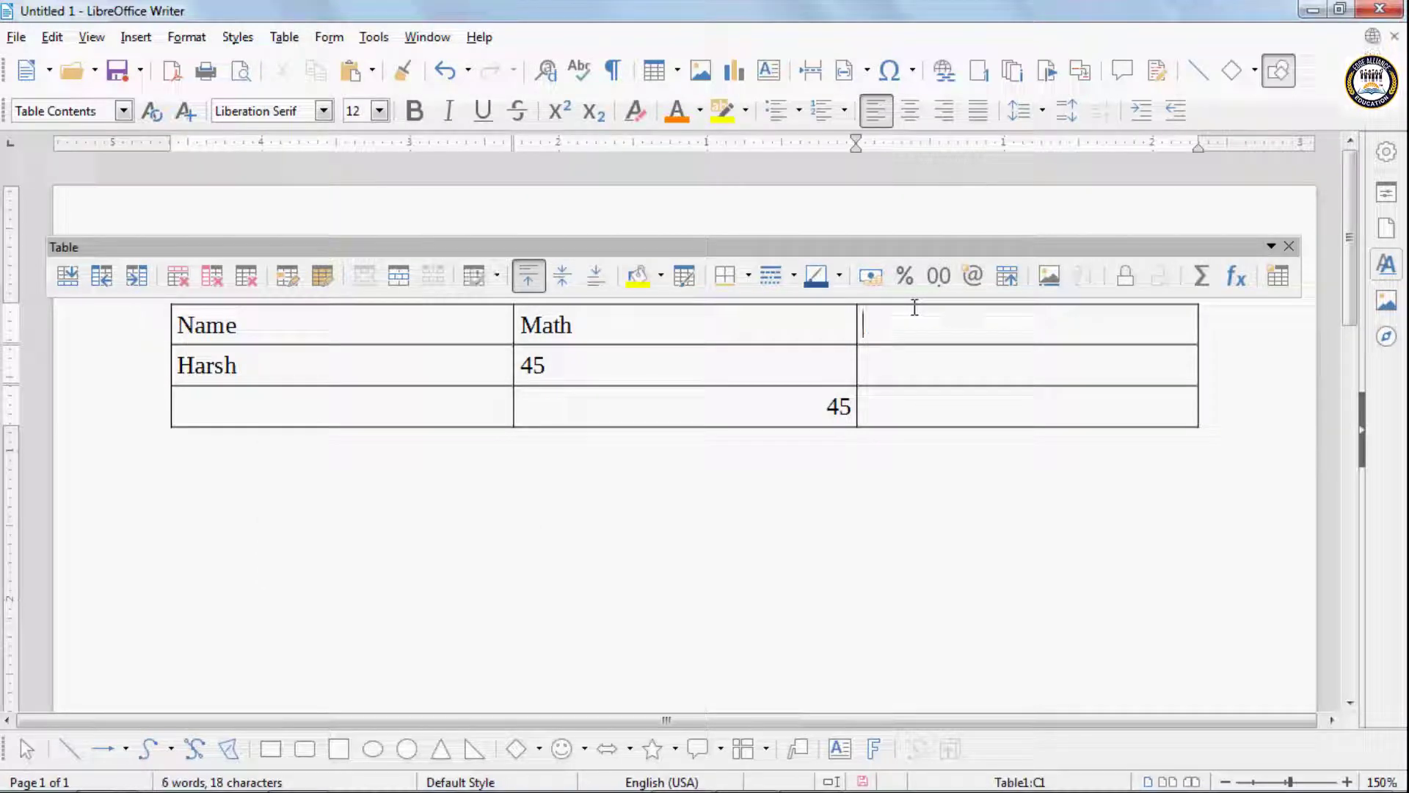
pyautogui.click(897, 361)
pyautogui.write('23')
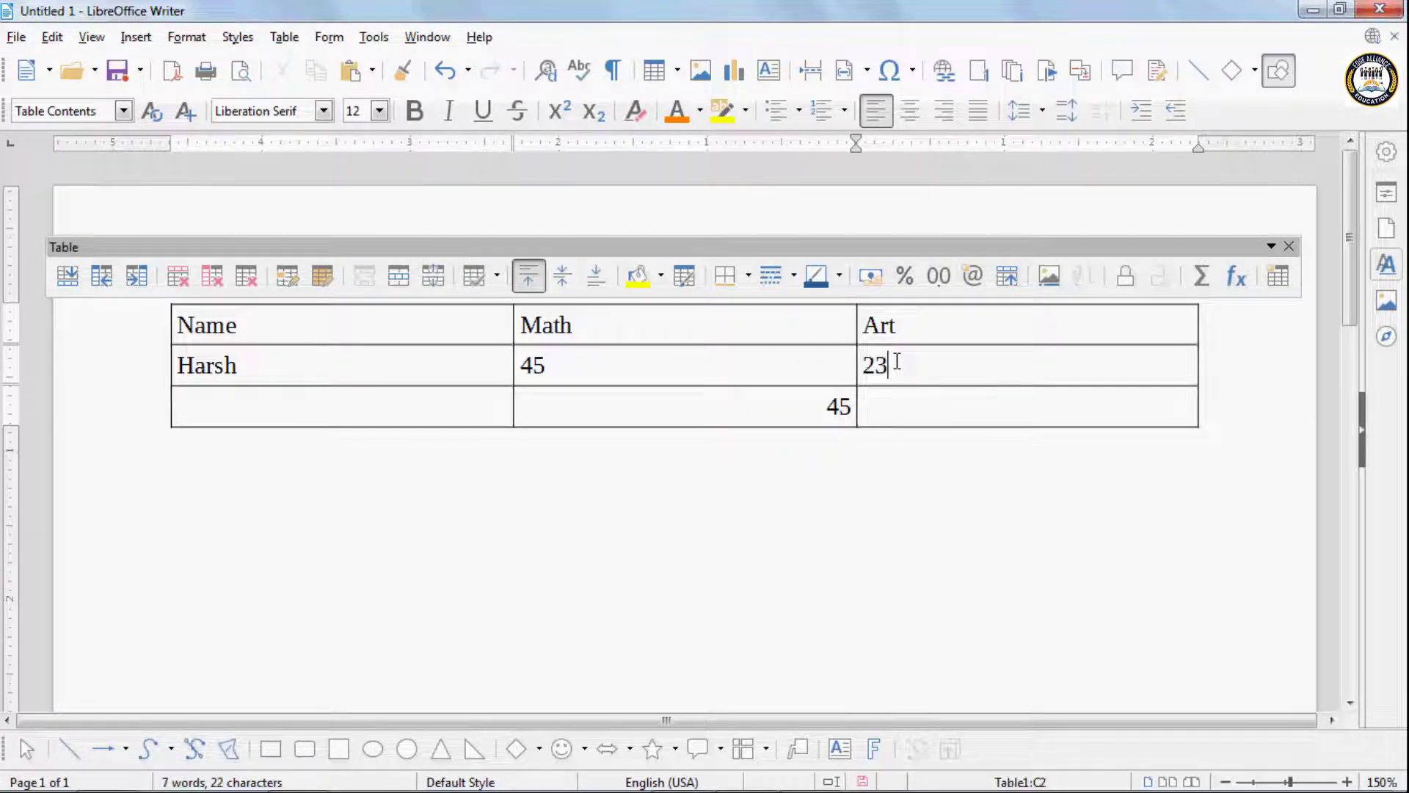
pyautogui.click(936, 409)
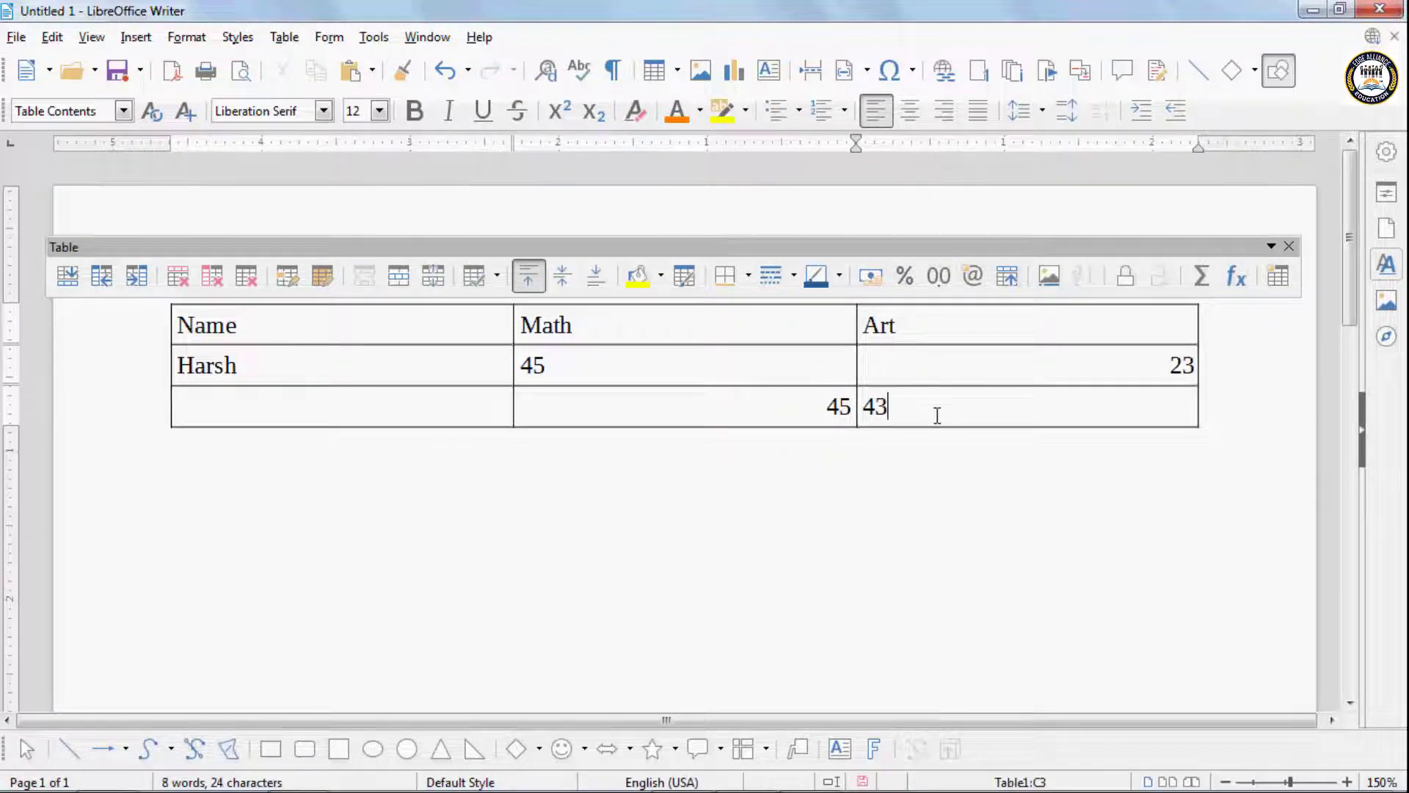
pyautogui.click(734, 414)
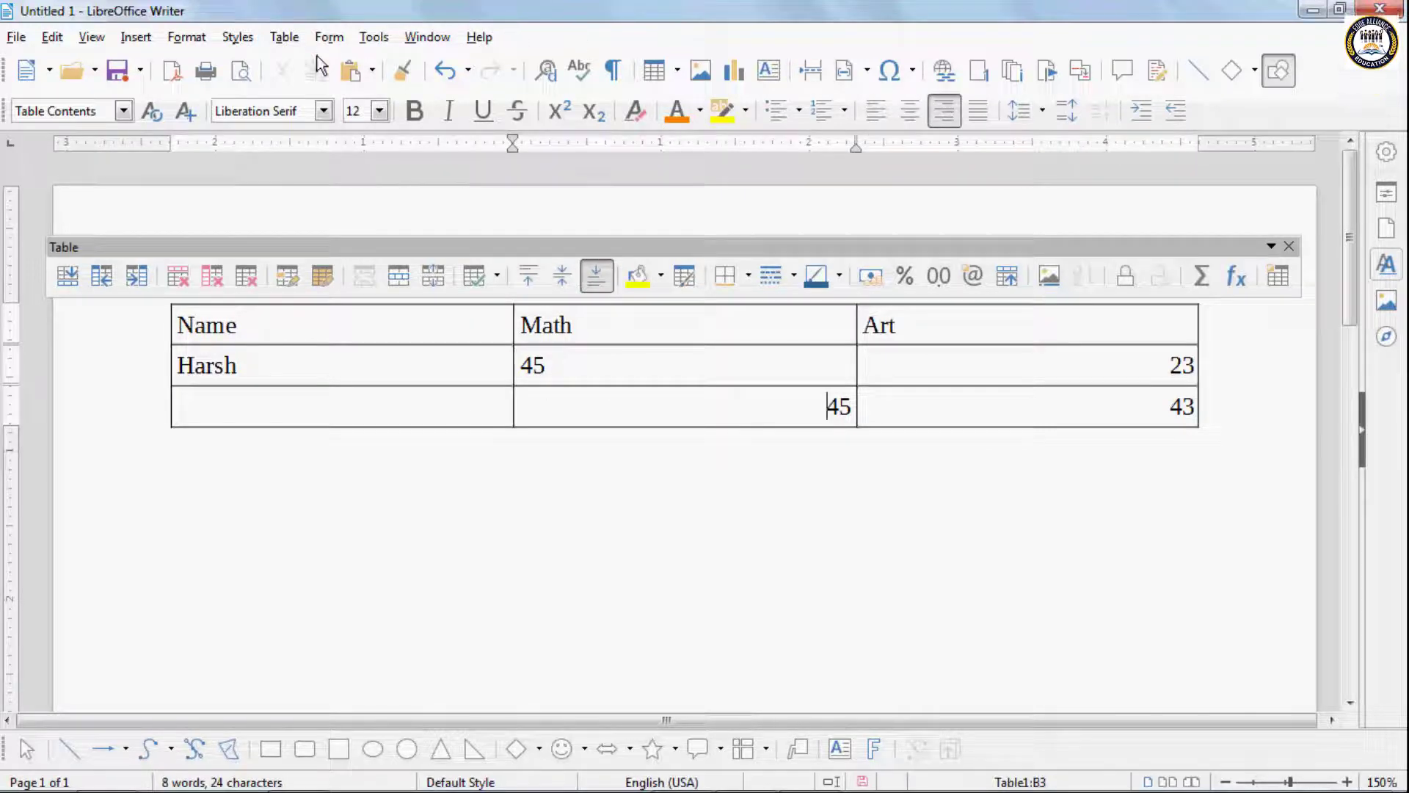
# - Turn off number recognition and replace the second-row Math mark with 56, without an extra line break
pyautogui.click(284, 36)
pyautogui.click(321, 526)
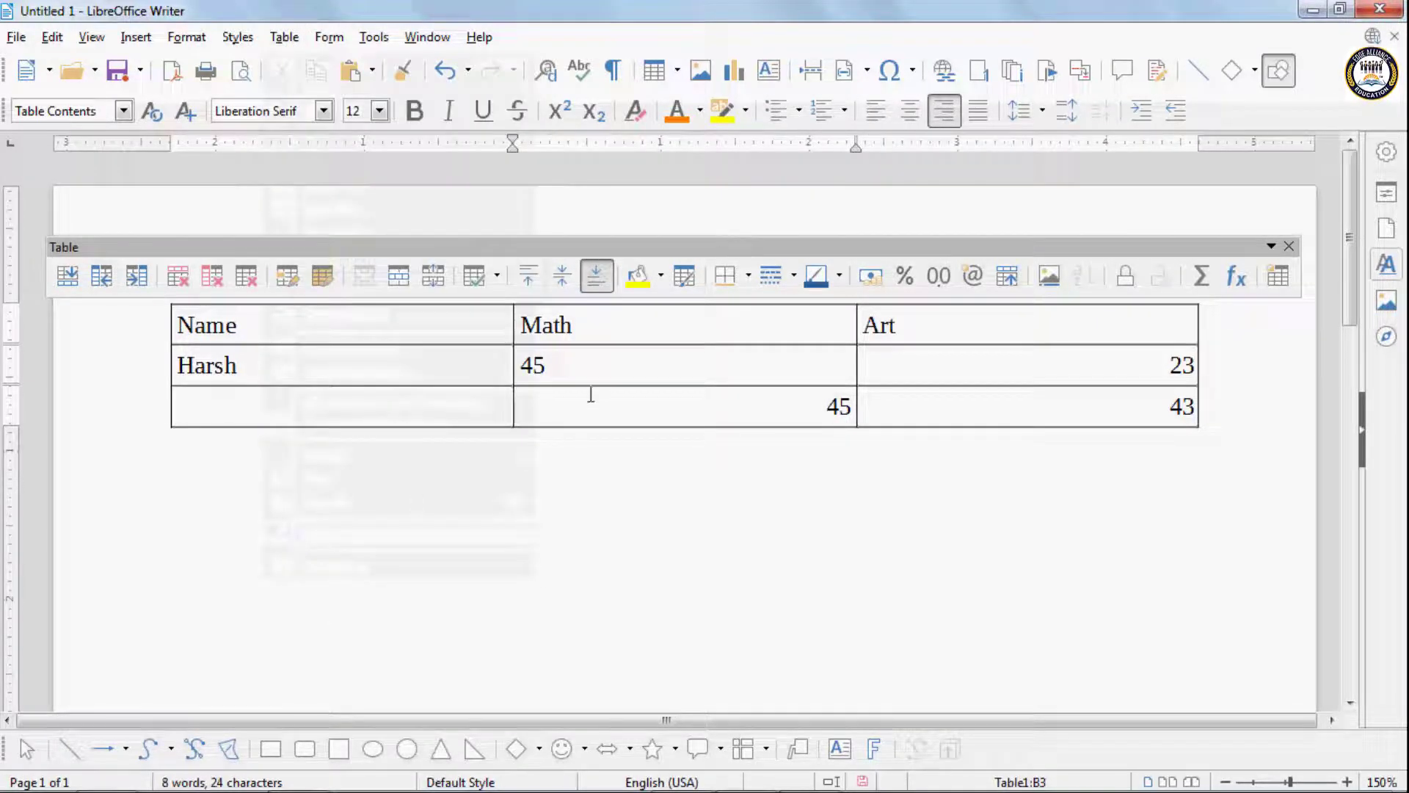
pyautogui.click(588, 365)
pyautogui.write('56')
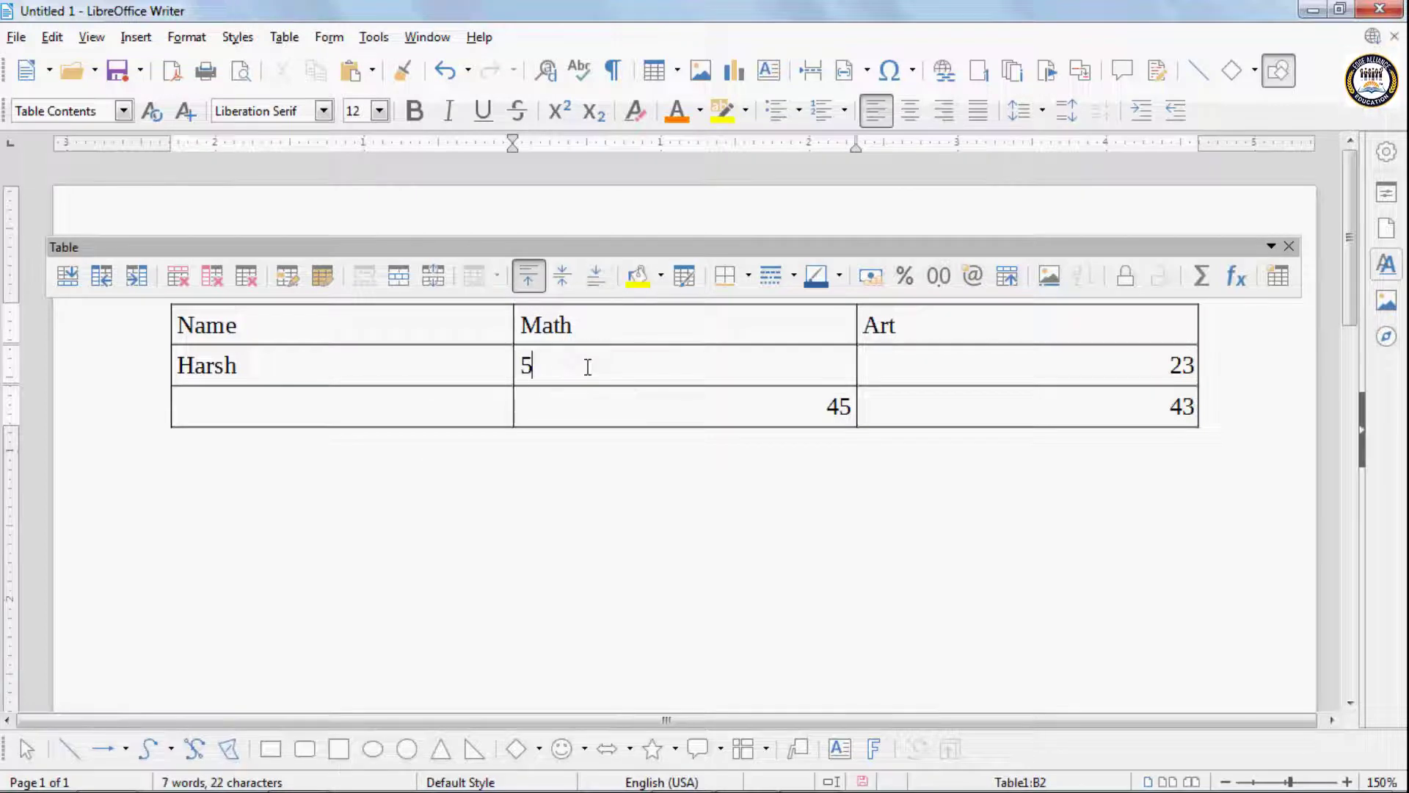
pyautogui.press('Return')
pyautogui.press('BackSpace')
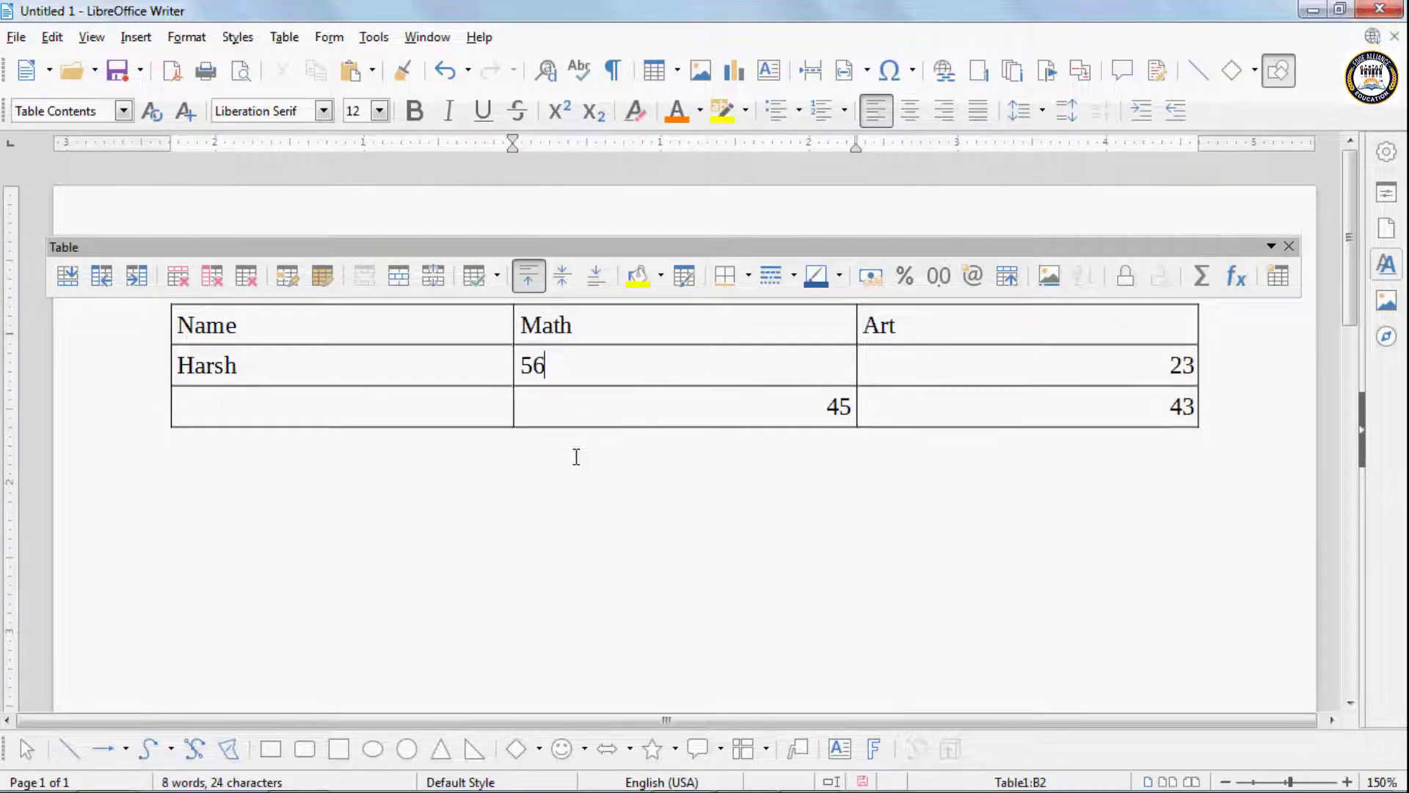
# - Turn number recognition back on and replace the second-row Math mark with 54
pyautogui.moveTo(575, 425); pyautogui.dragTo(575, 433)
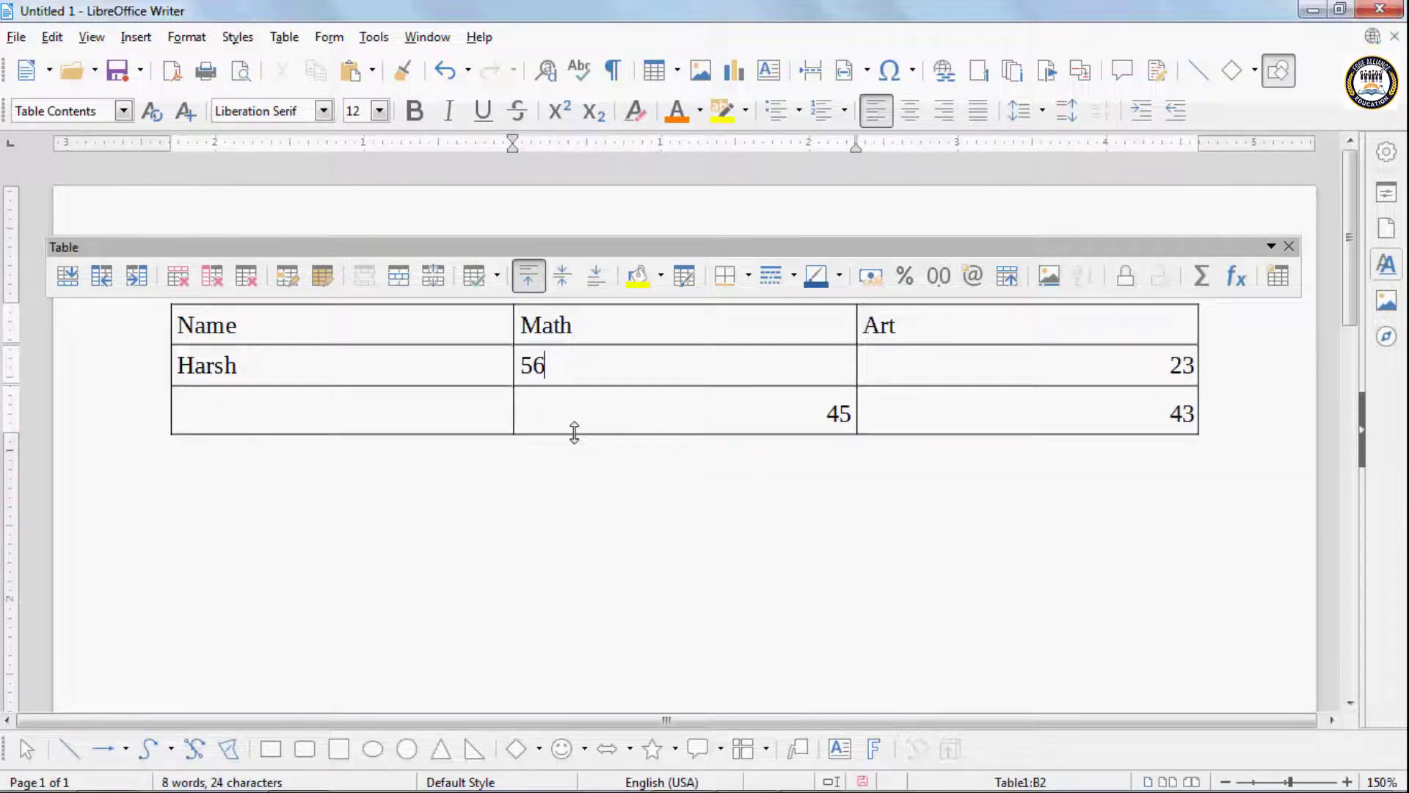
pyautogui.click(286, 39)
pyautogui.click(347, 538)
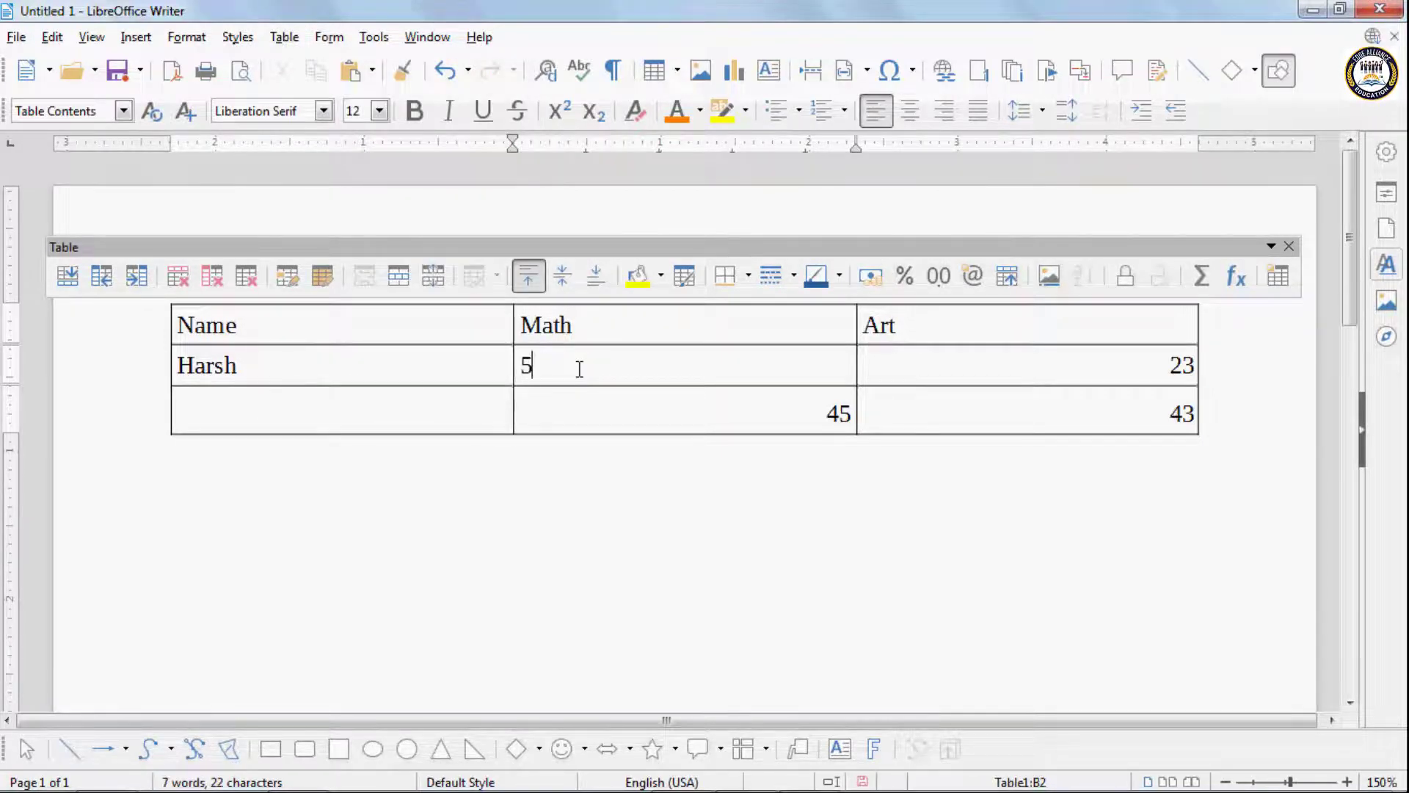
pyautogui.write('4')
pyautogui.press('Return')
pyautogui.press('BackSpace')
pyautogui.click(596, 519)
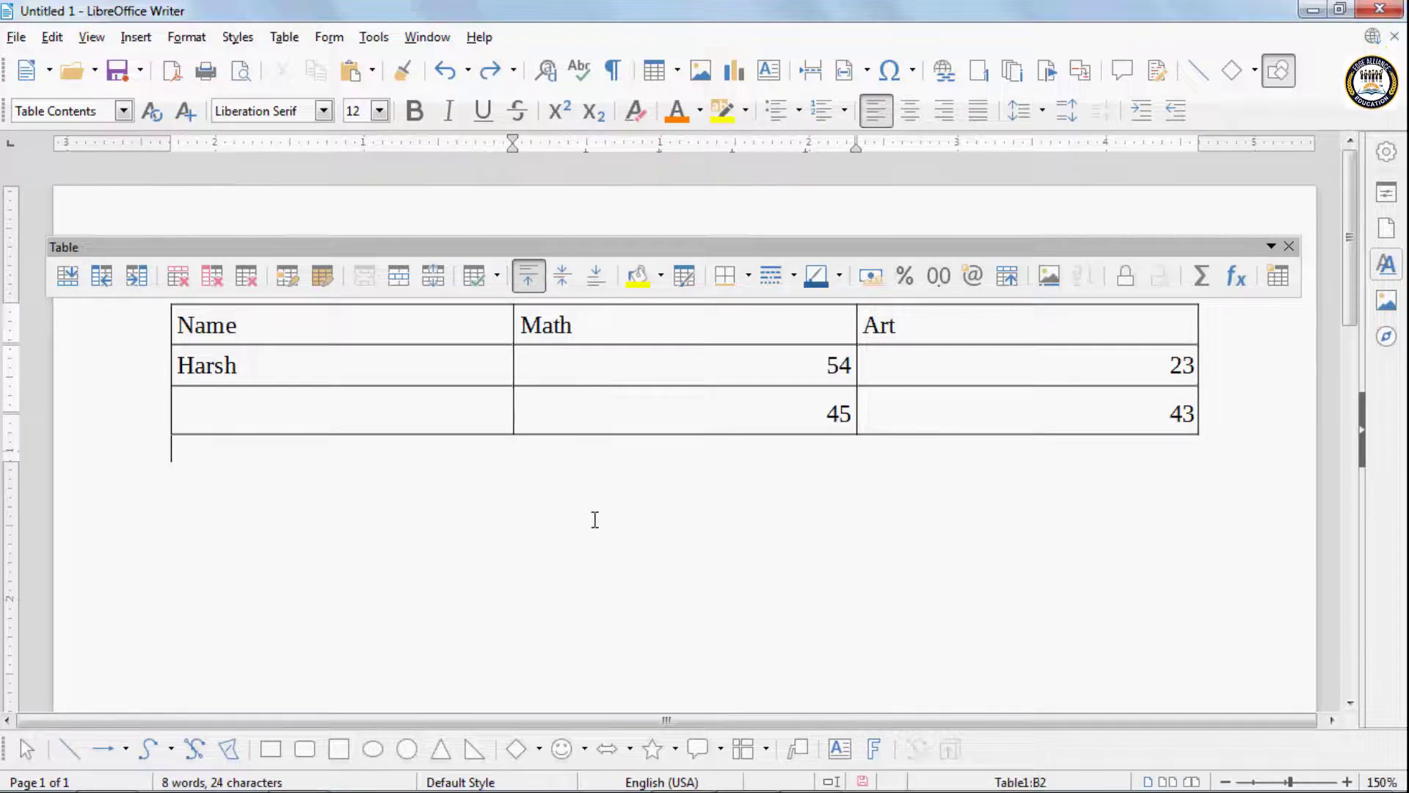
# - Generate sample paragraphs below the table with =rand(), leaving a blank line above them
pyautogui.click(283, 42)
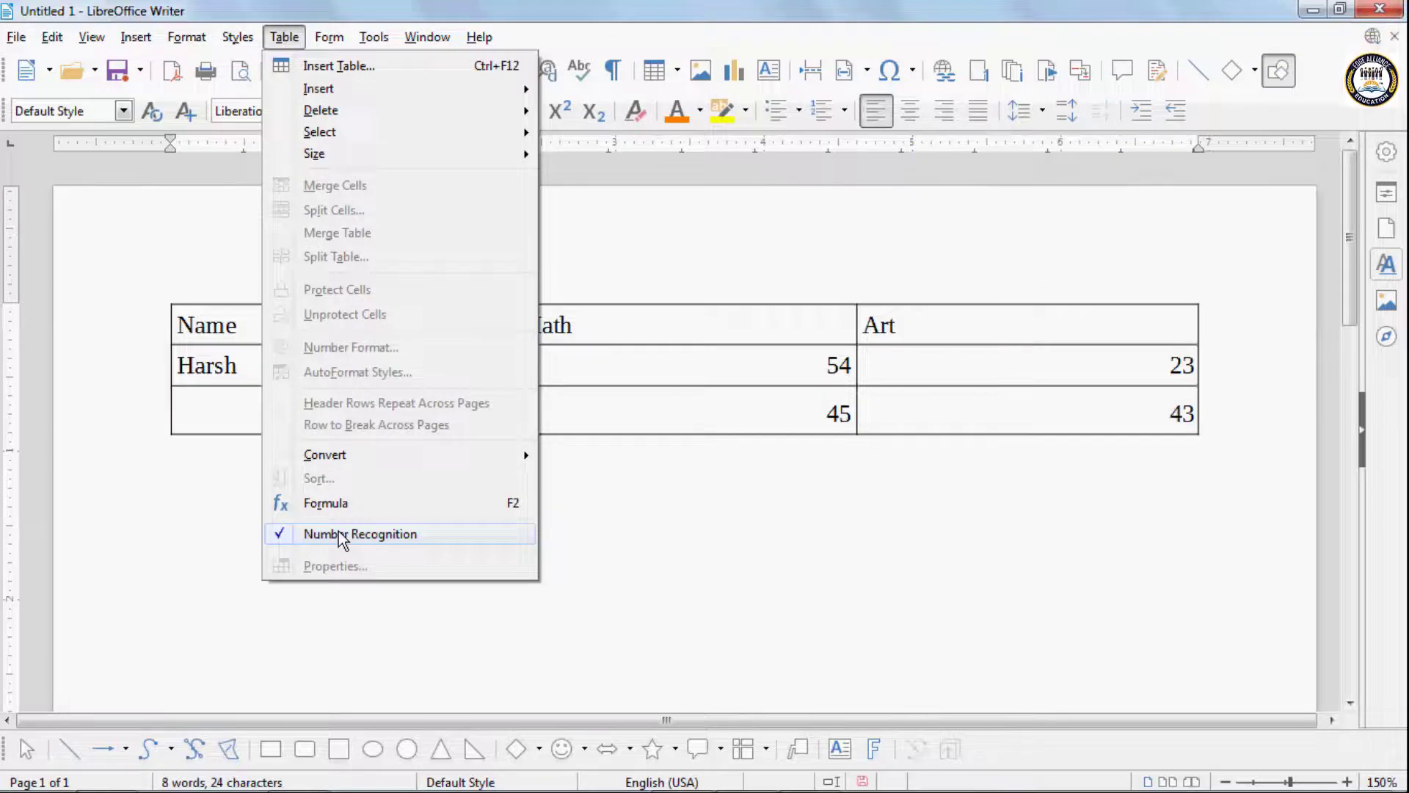
pyautogui.click(743, 558)
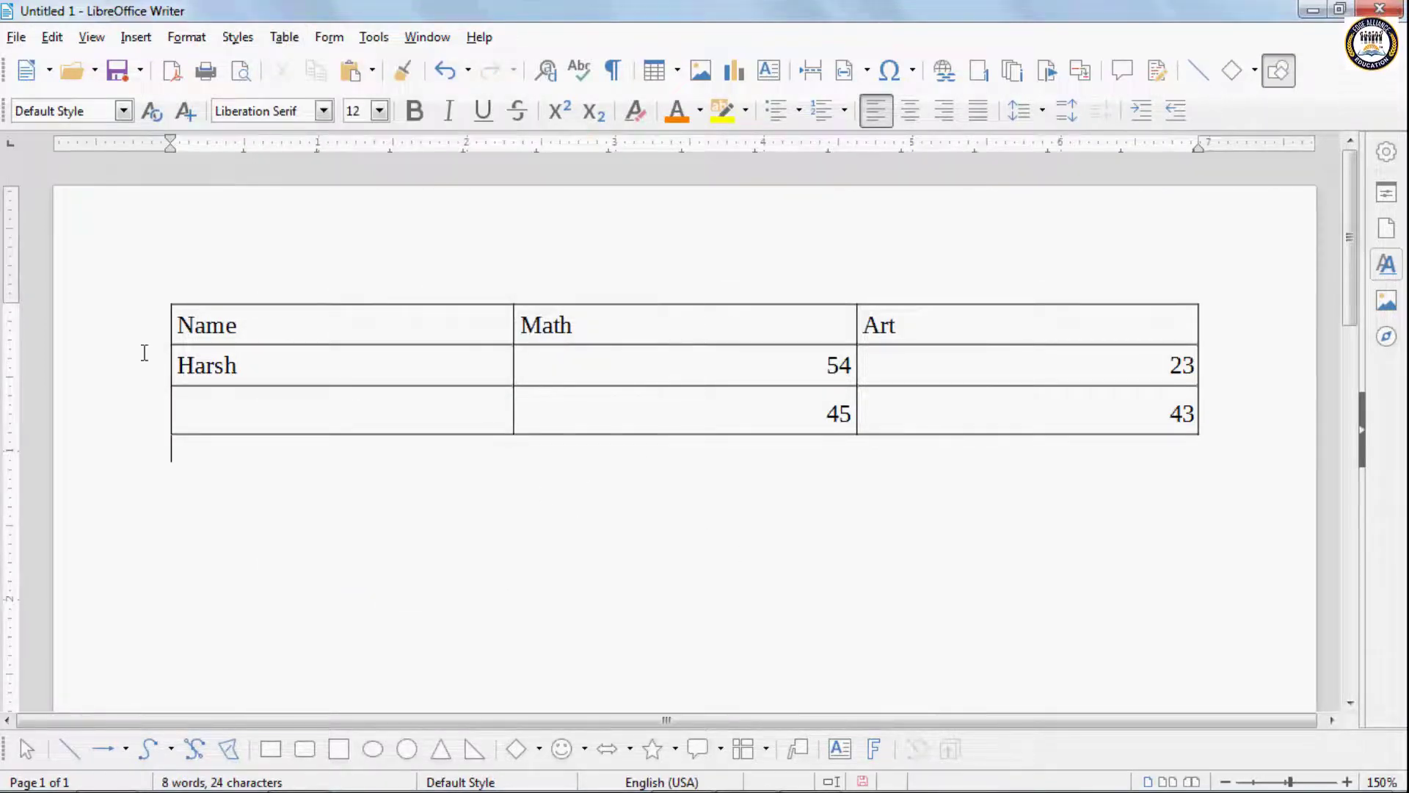
pyautogui.click(242, 326)
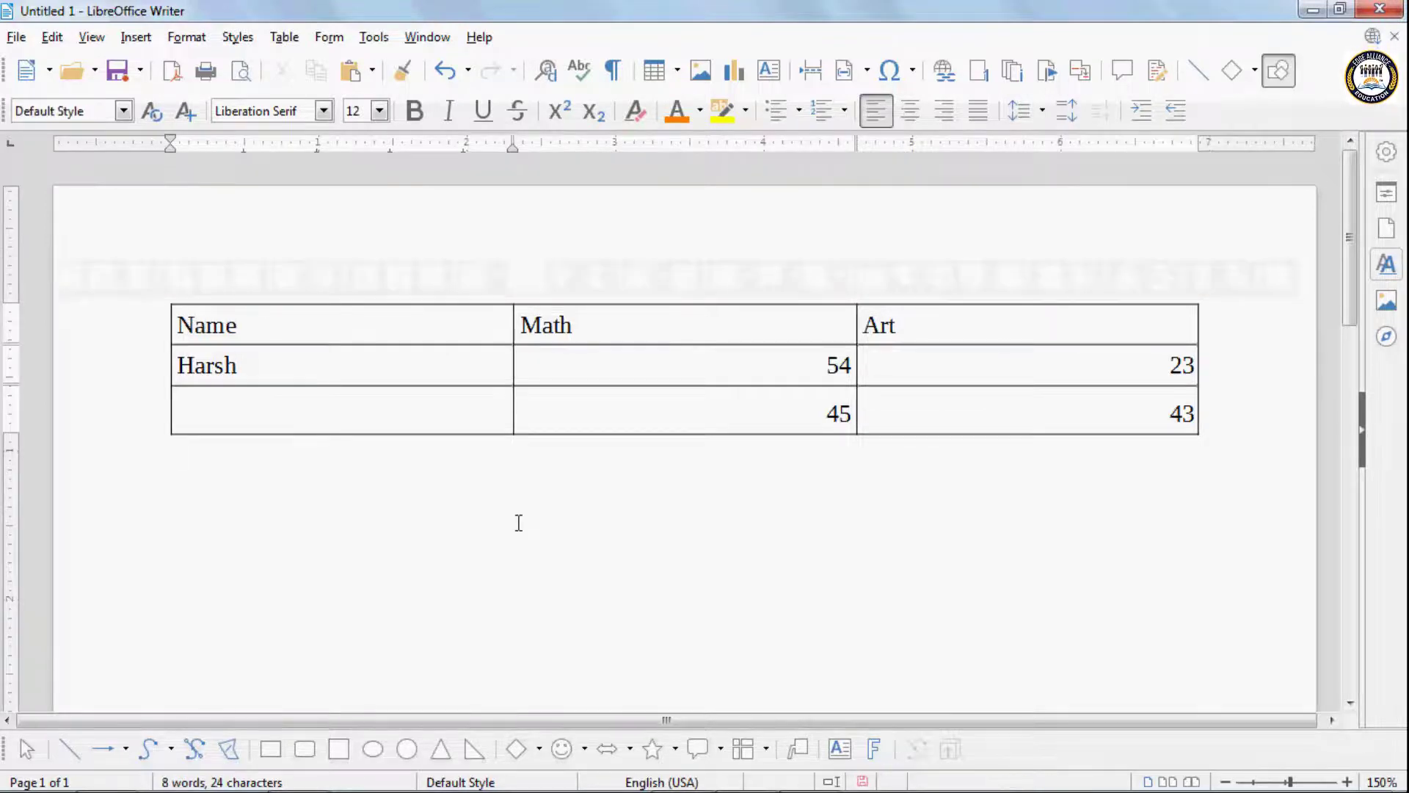
pyautogui.press('Return')
pyautogui.press('Return')
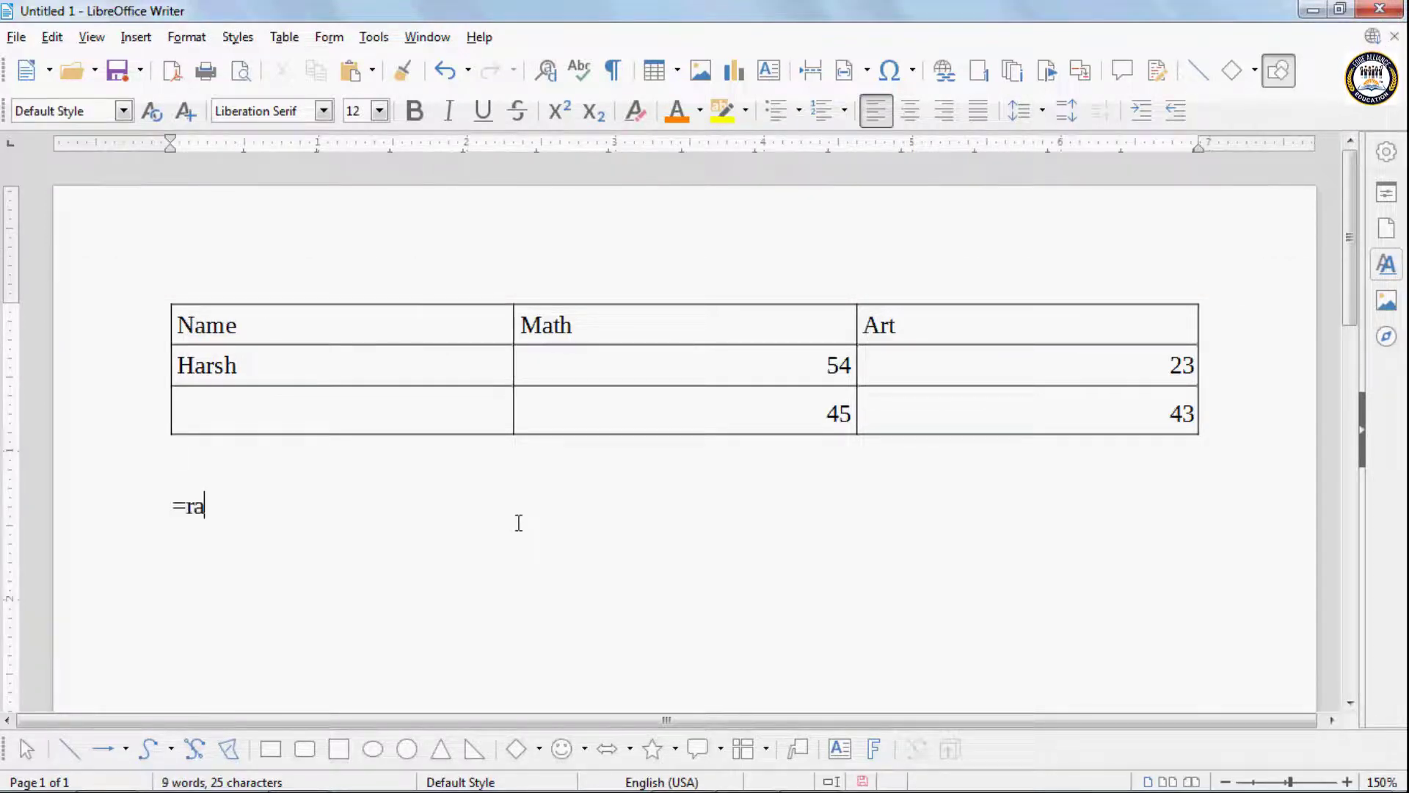
pyautogui.write('=rand()')
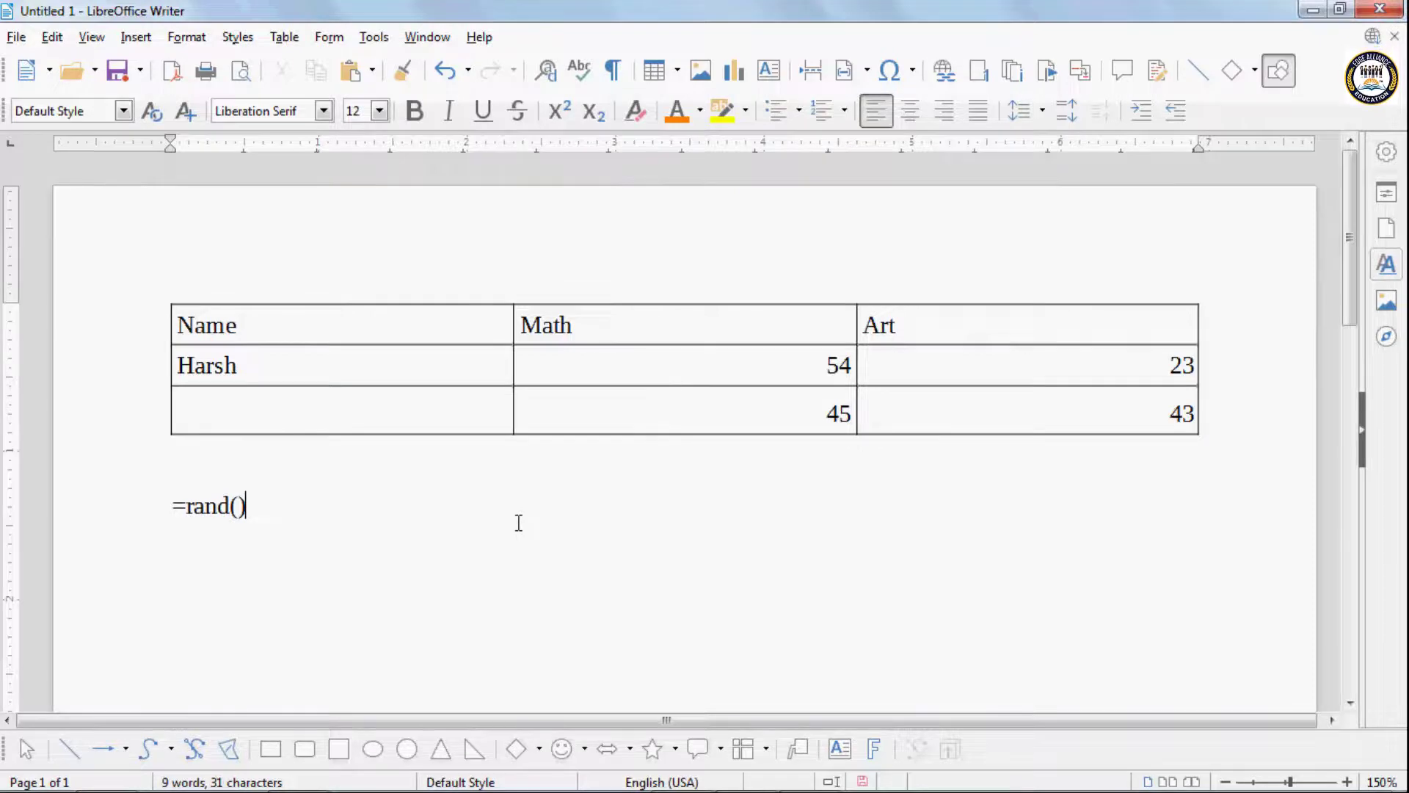
pyautogui.press('Return')
pyautogui.scroll(5, 440, 399)
# - Turn off number recognition and set the table's alignment to Center, moving the floating Table toolbar clear of the table
pyautogui.click(284, 37)
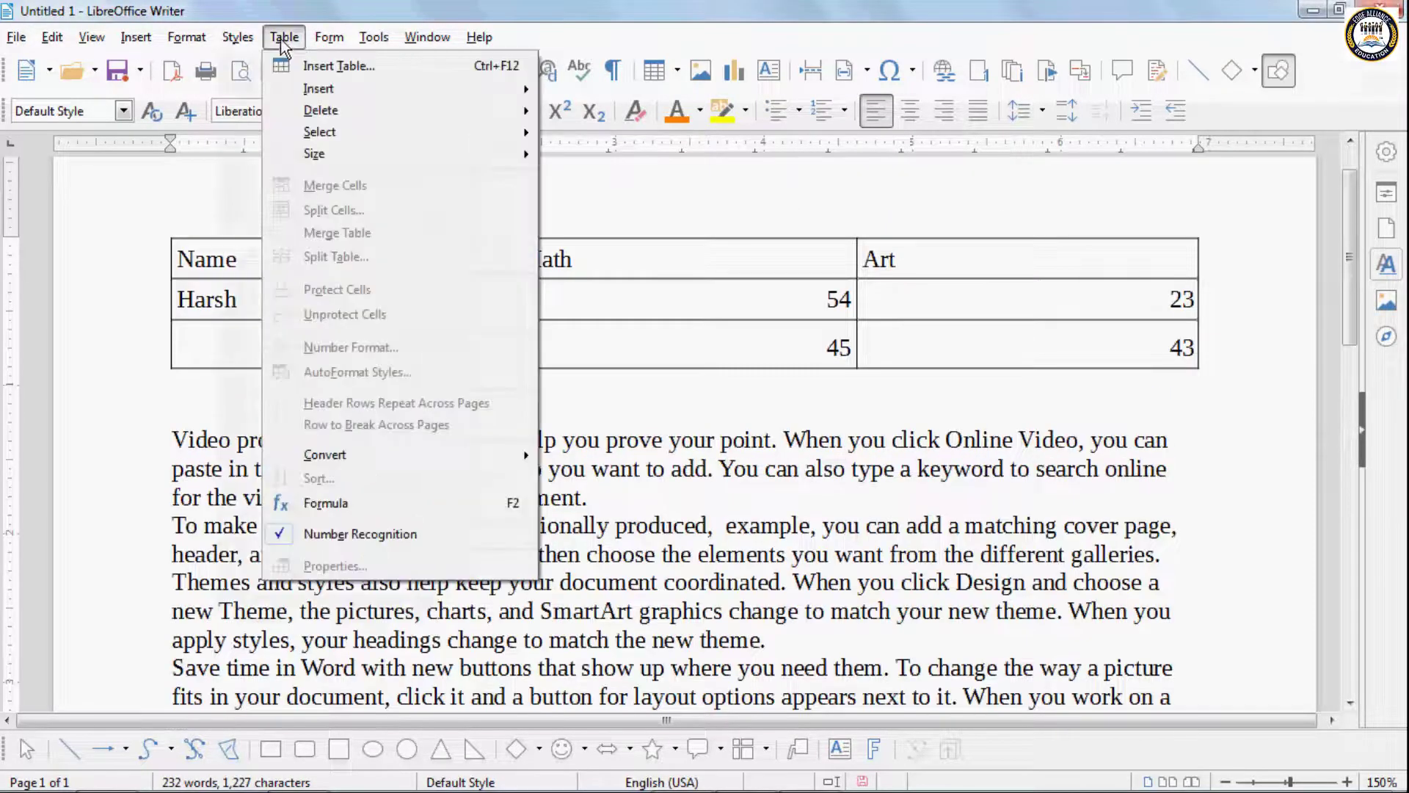
pyautogui.click(409, 535)
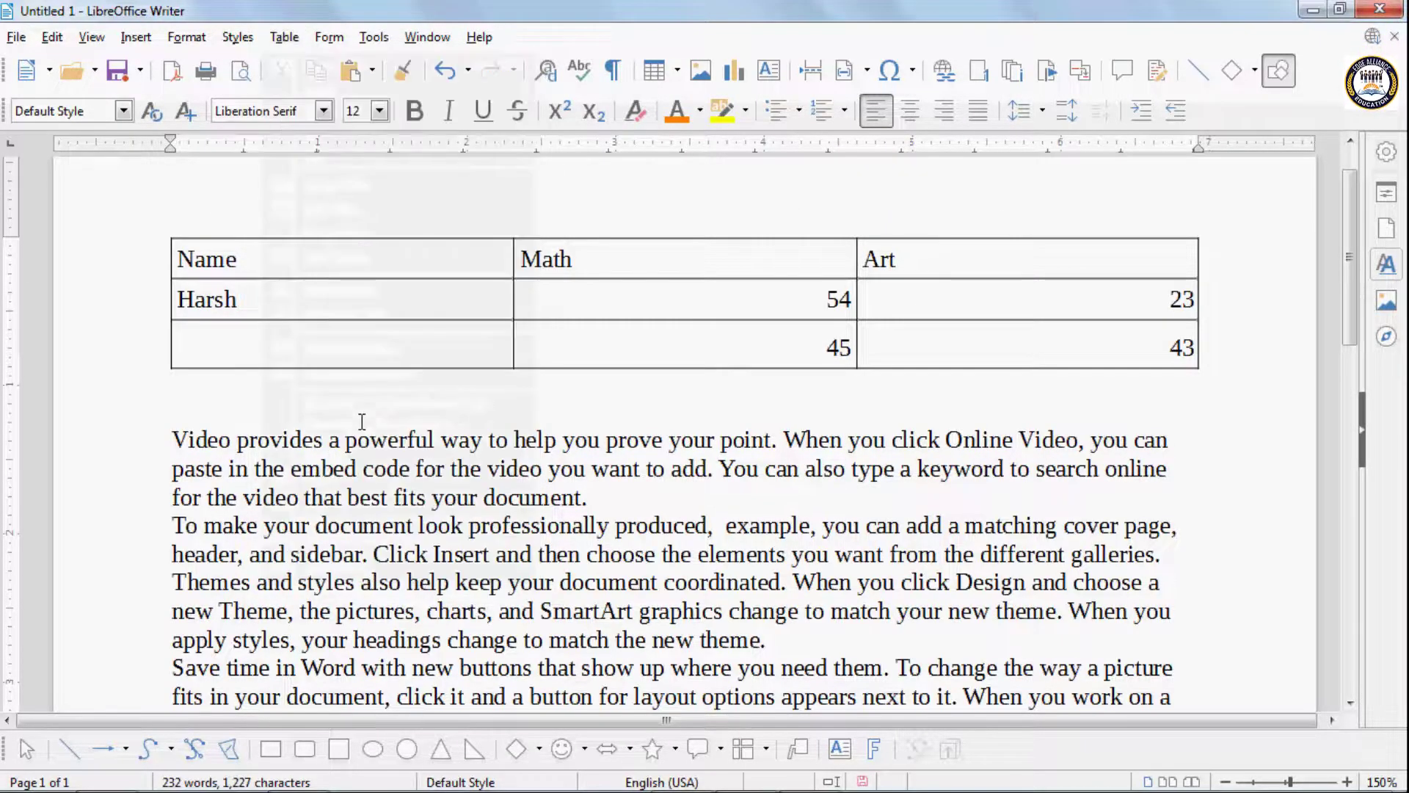
pyautogui.click(240, 259)
pyautogui.click(284, 37)
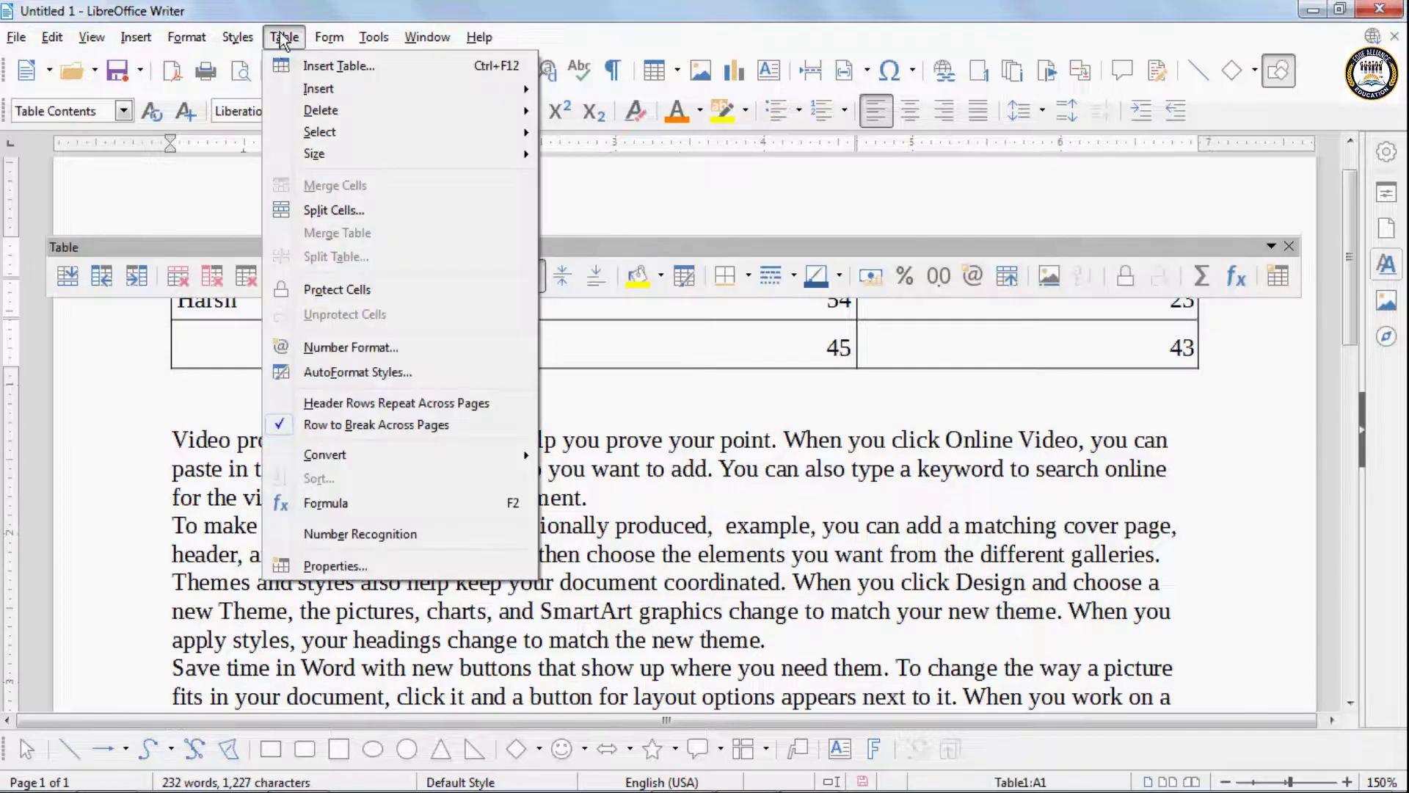
pyautogui.click(389, 573)
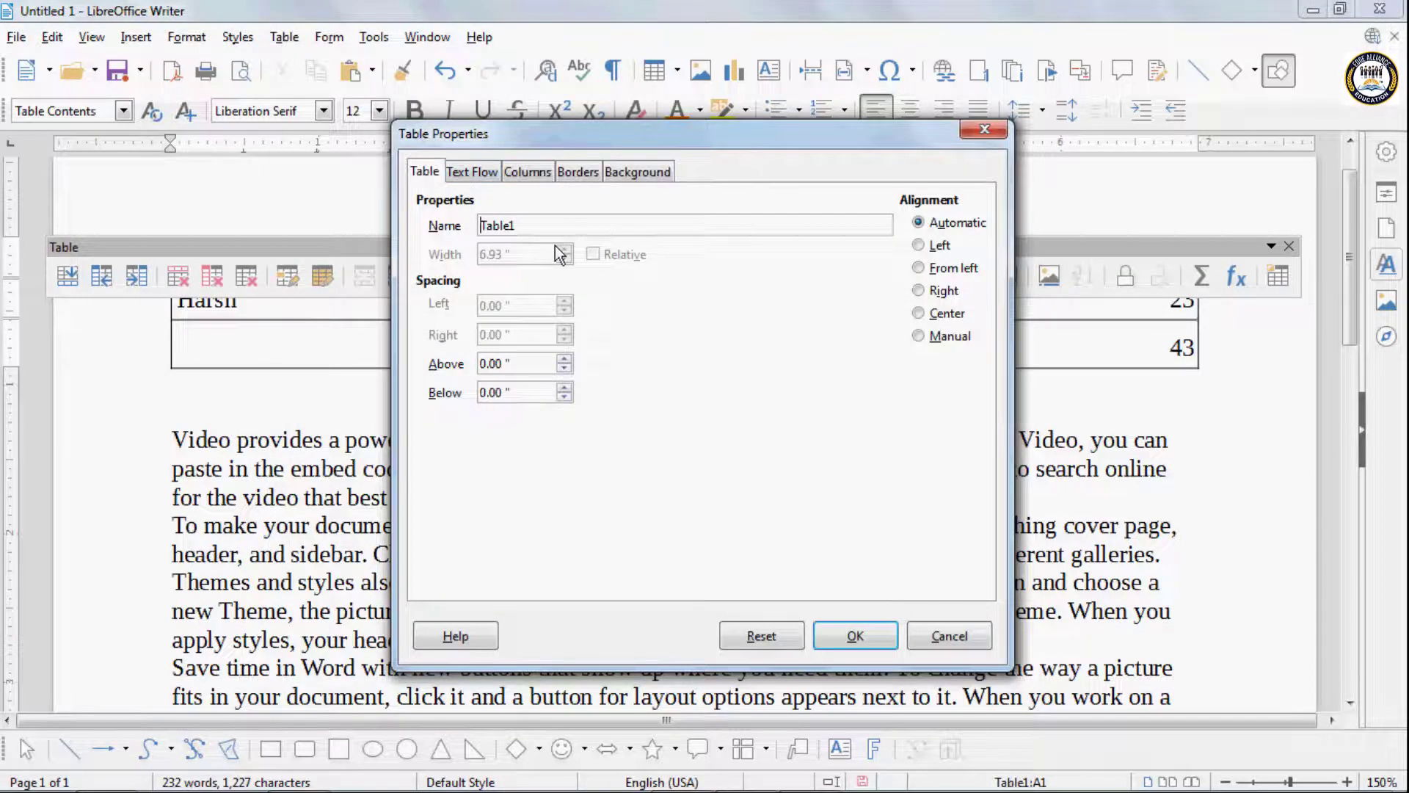
pyautogui.click(919, 246)
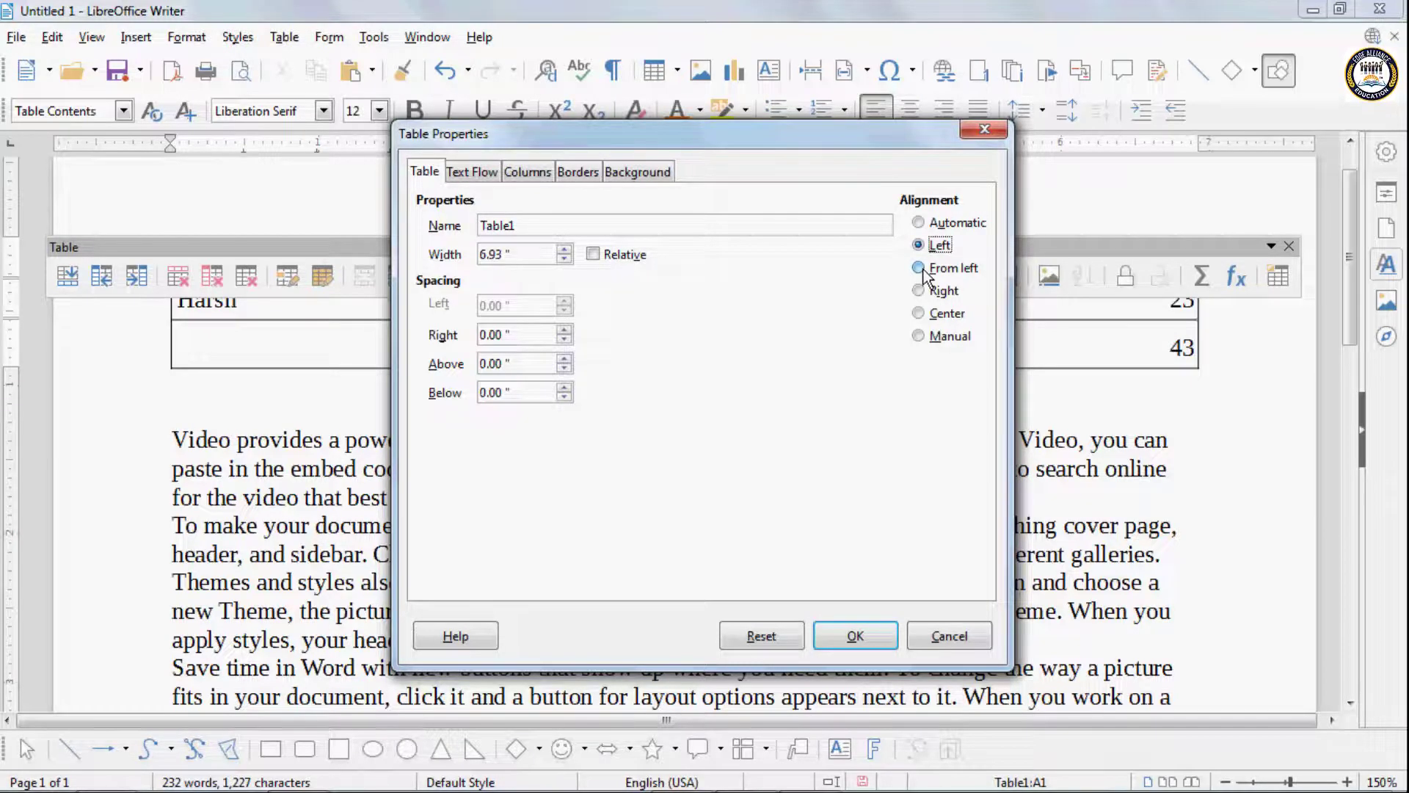
pyautogui.click(921, 270)
pyautogui.click(921, 296)
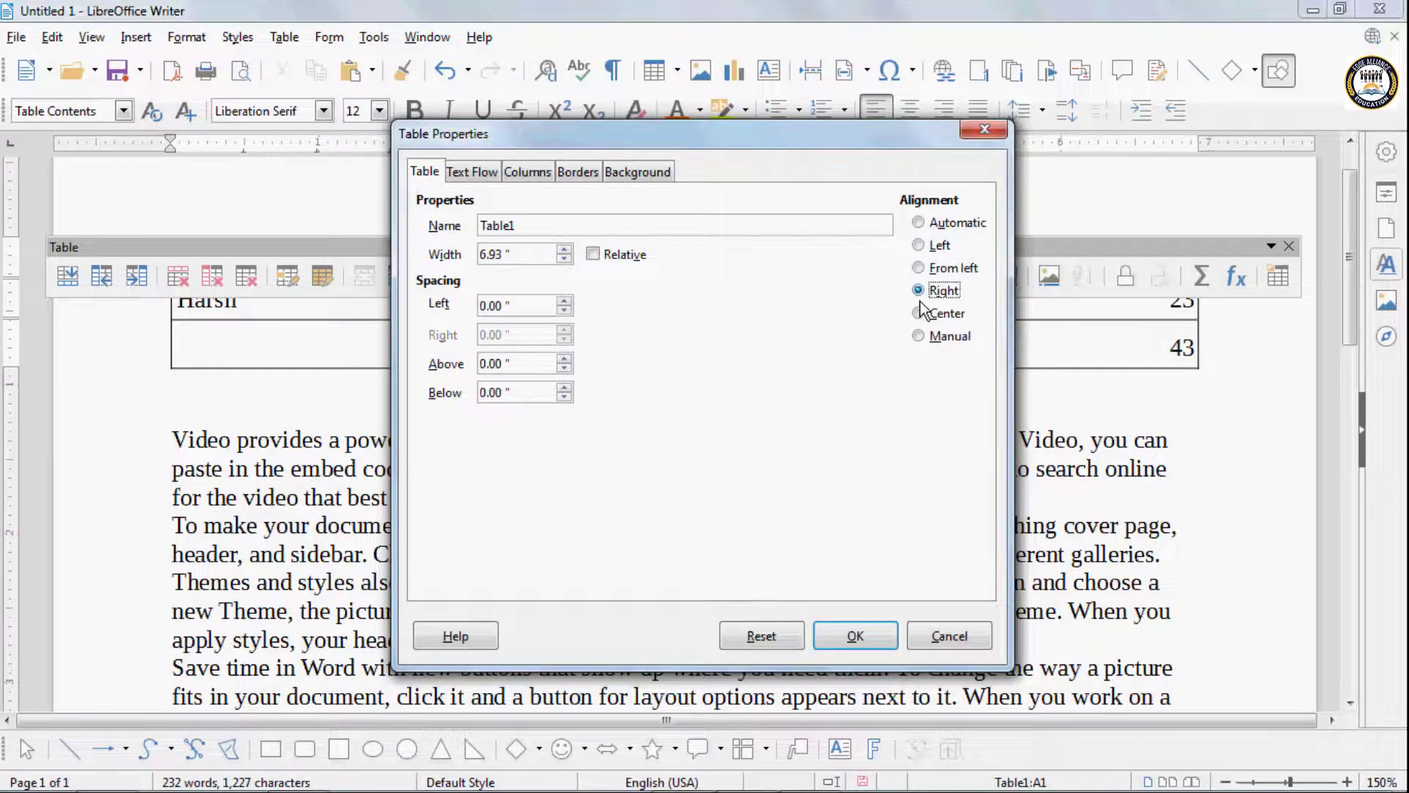
pyautogui.click(919, 312)
pyautogui.click(844, 638)
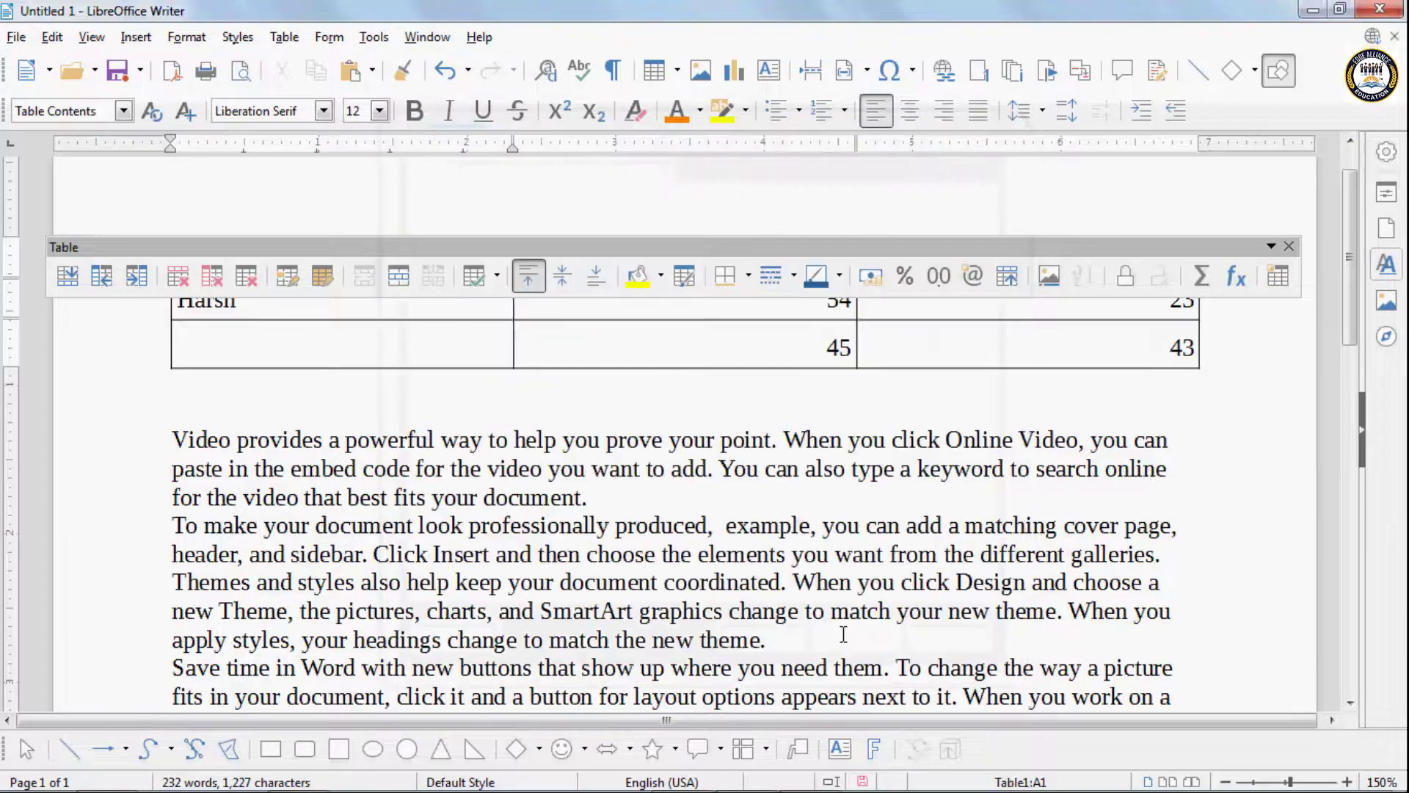
pyautogui.moveTo(590, 244); pyautogui.dragTo(588, 159)
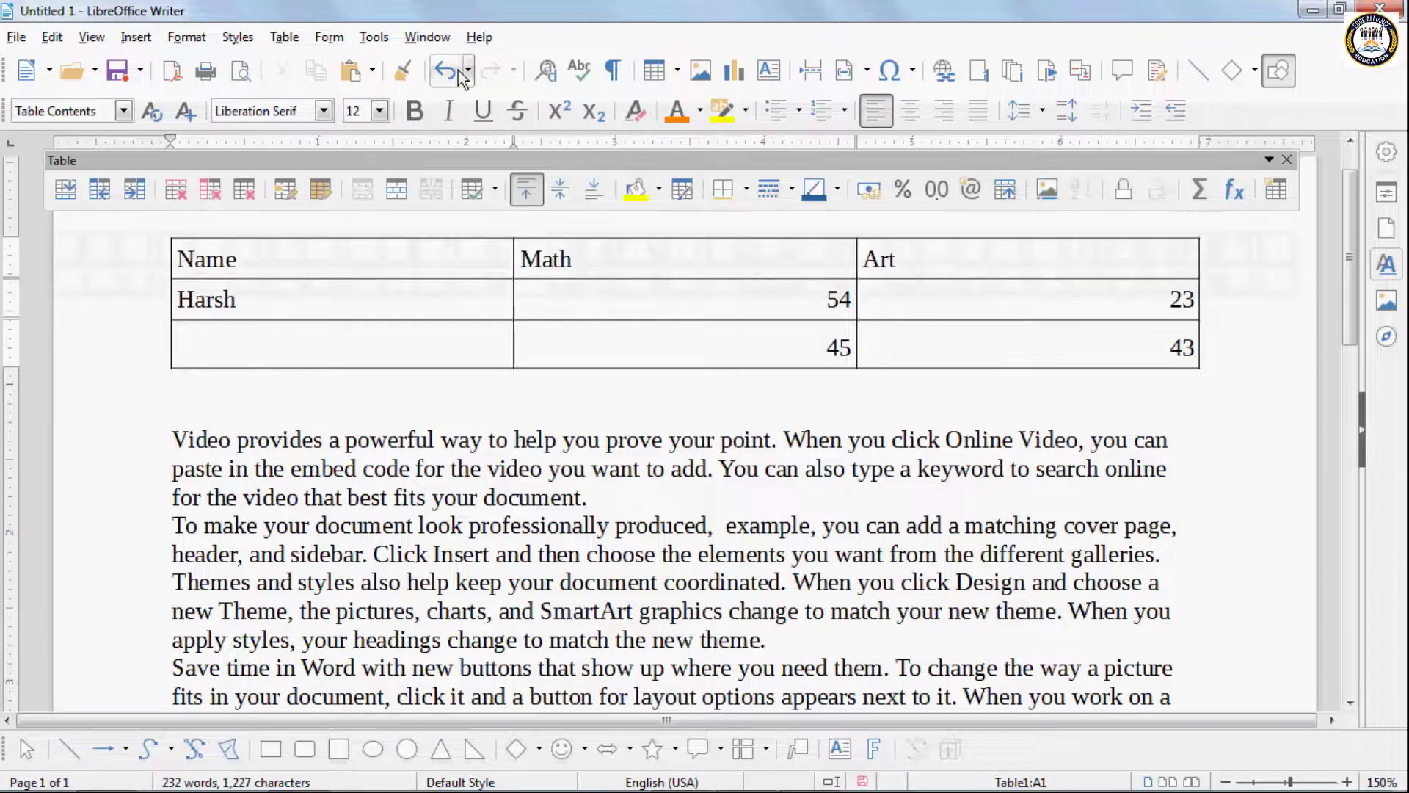
# - Examine the table's text flow, column and general properties, switching the Break option on and back off
pyautogui.click(284, 36)
pyautogui.click(362, 568)
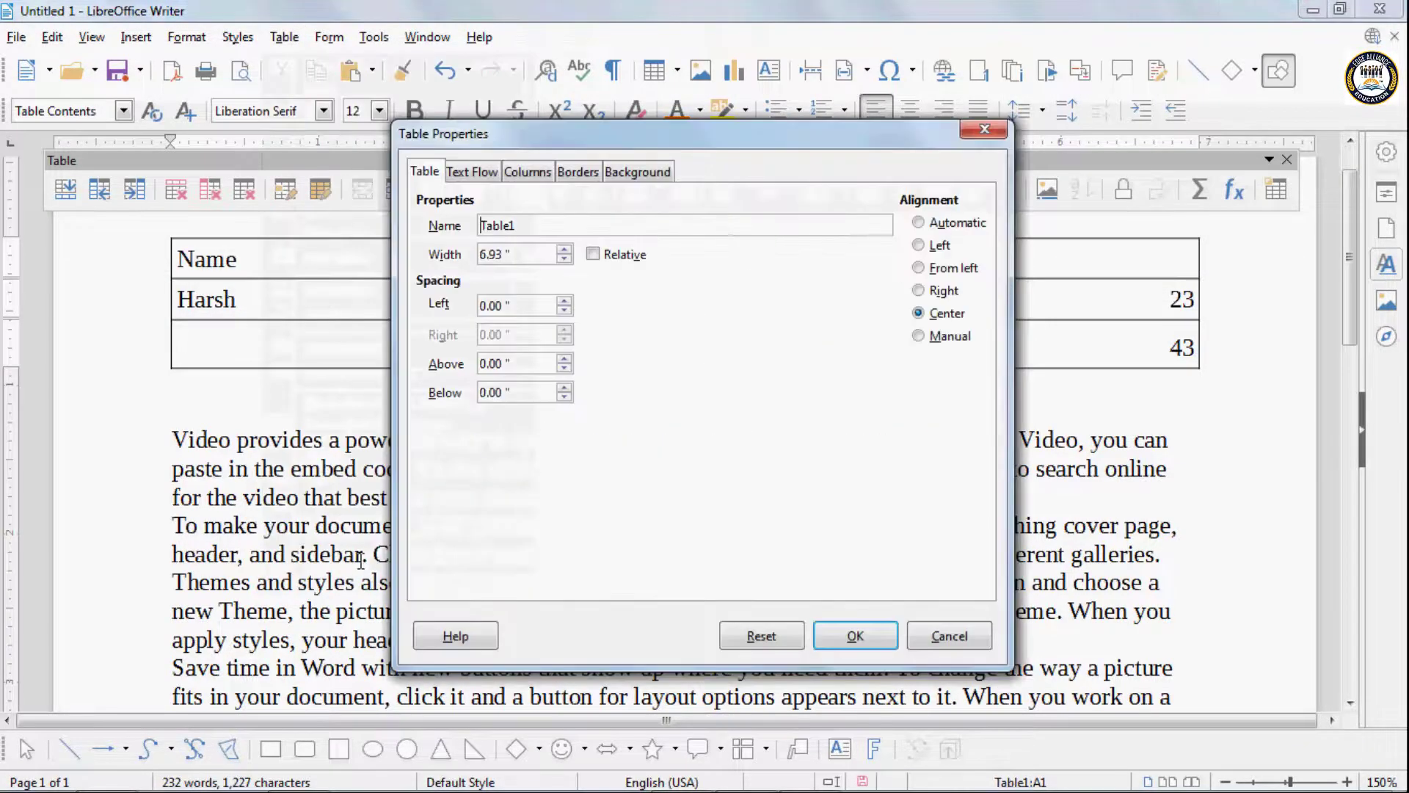
pyautogui.click(476, 172)
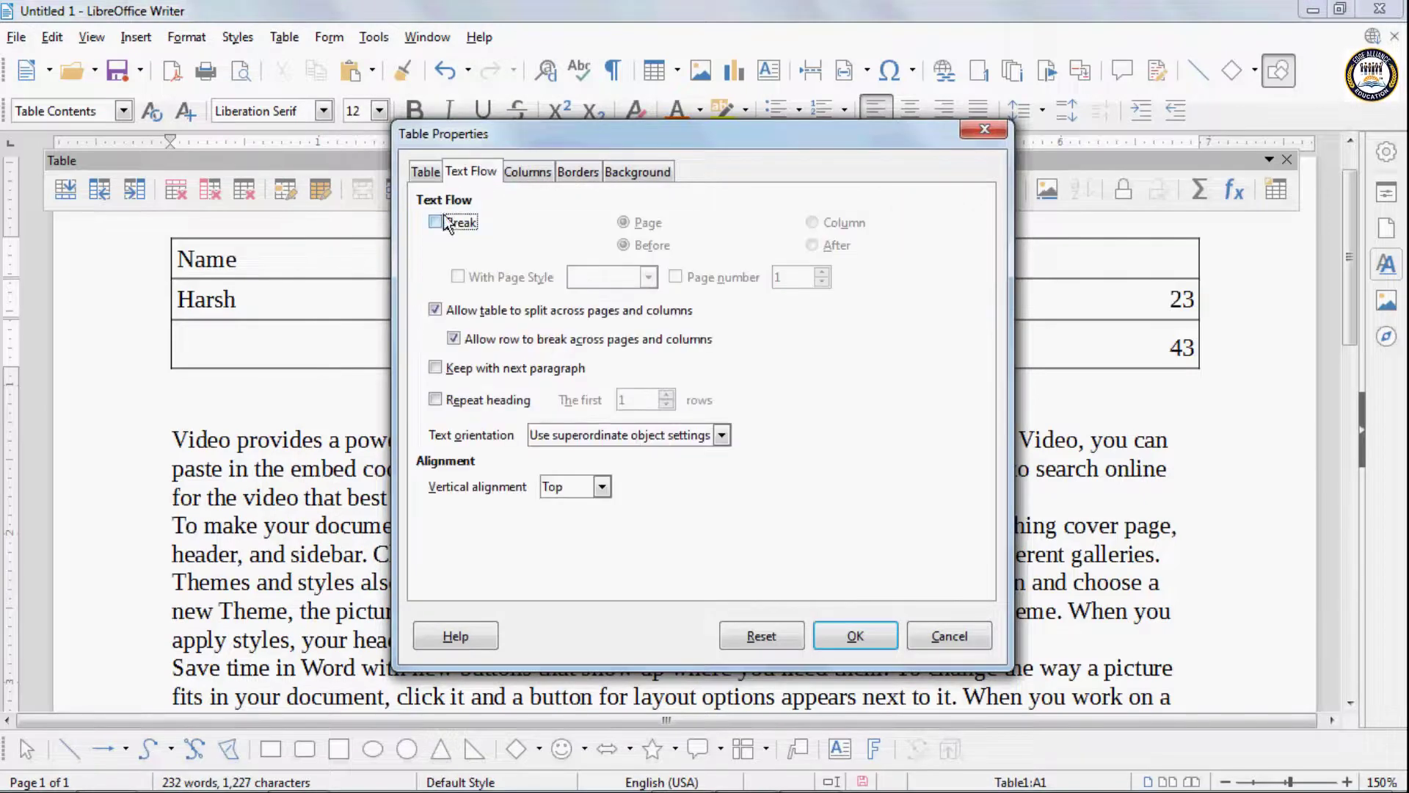
pyautogui.click(436, 222)
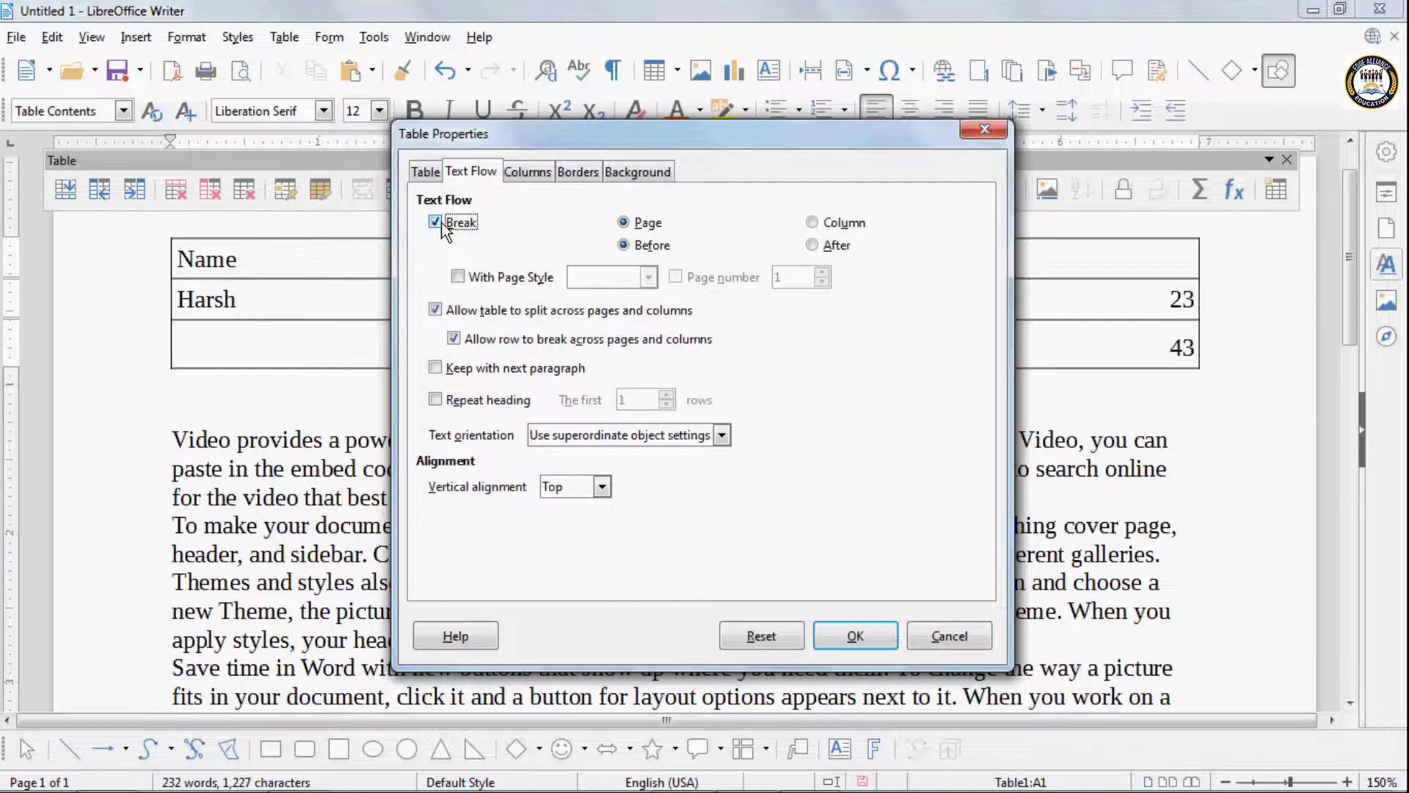
pyautogui.click(436, 223)
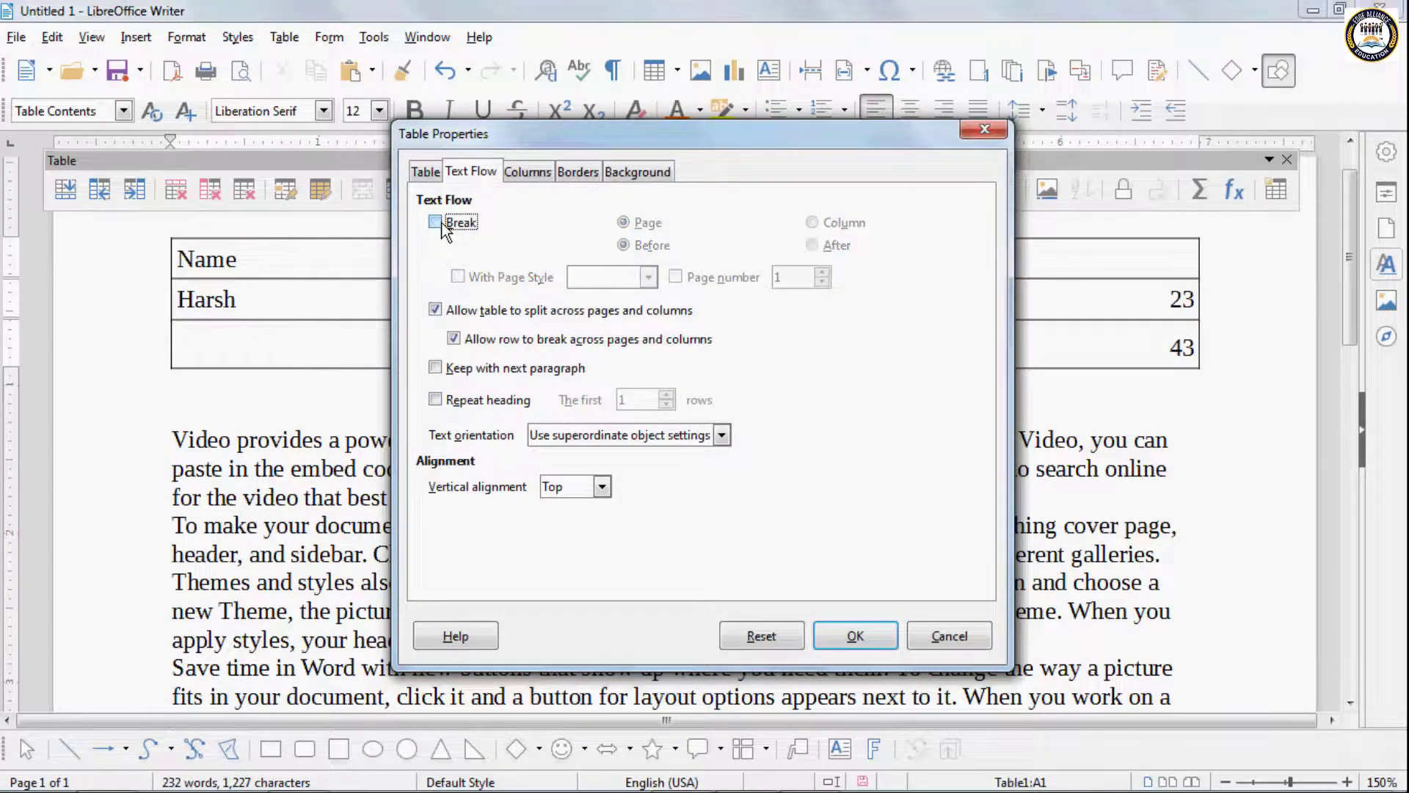
pyautogui.click(526, 172)
pyautogui.click(427, 176)
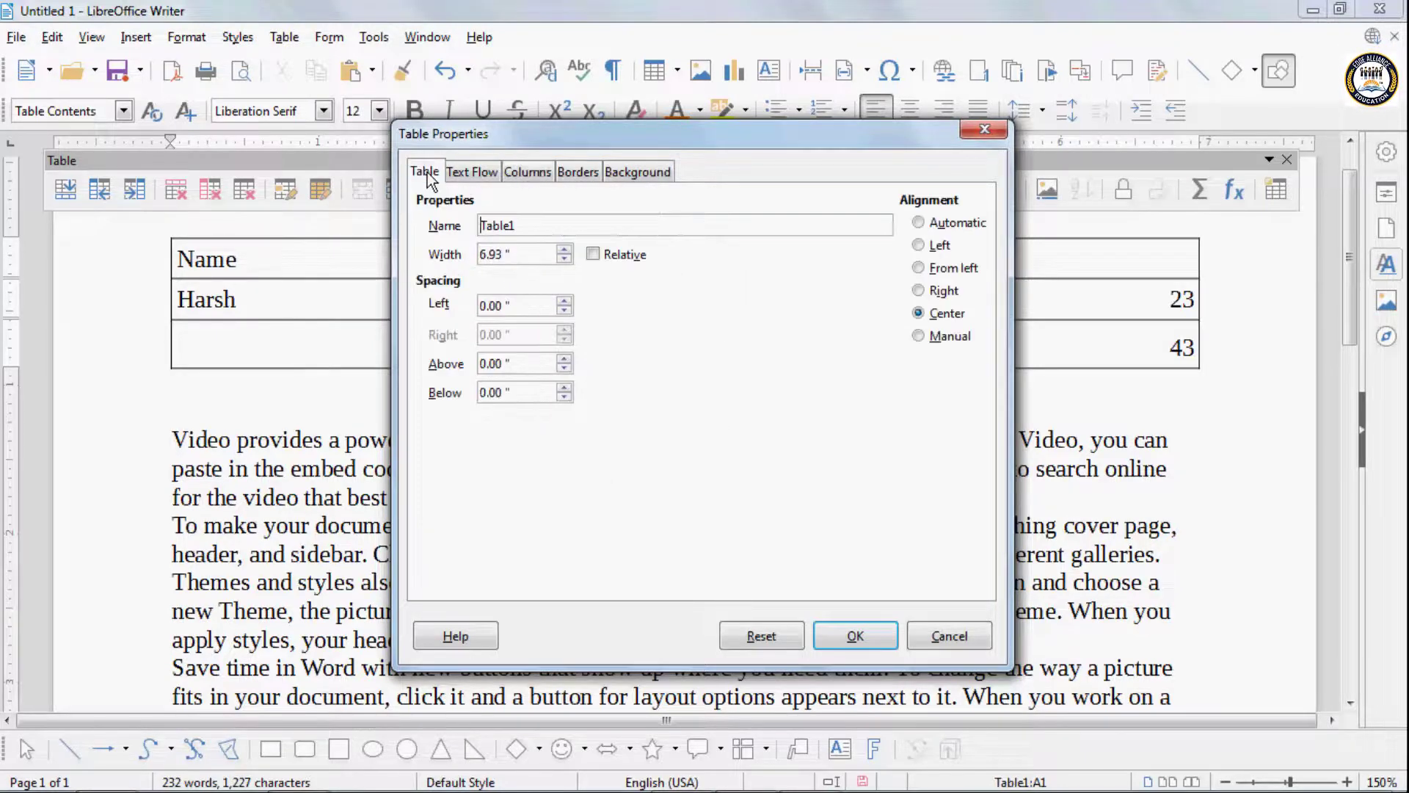
# - Try a dark green background (hex 127622) on the Name cell and a purple background on the whole table, and undo both
pyautogui.click(628, 180)
pyautogui.click(652, 212)
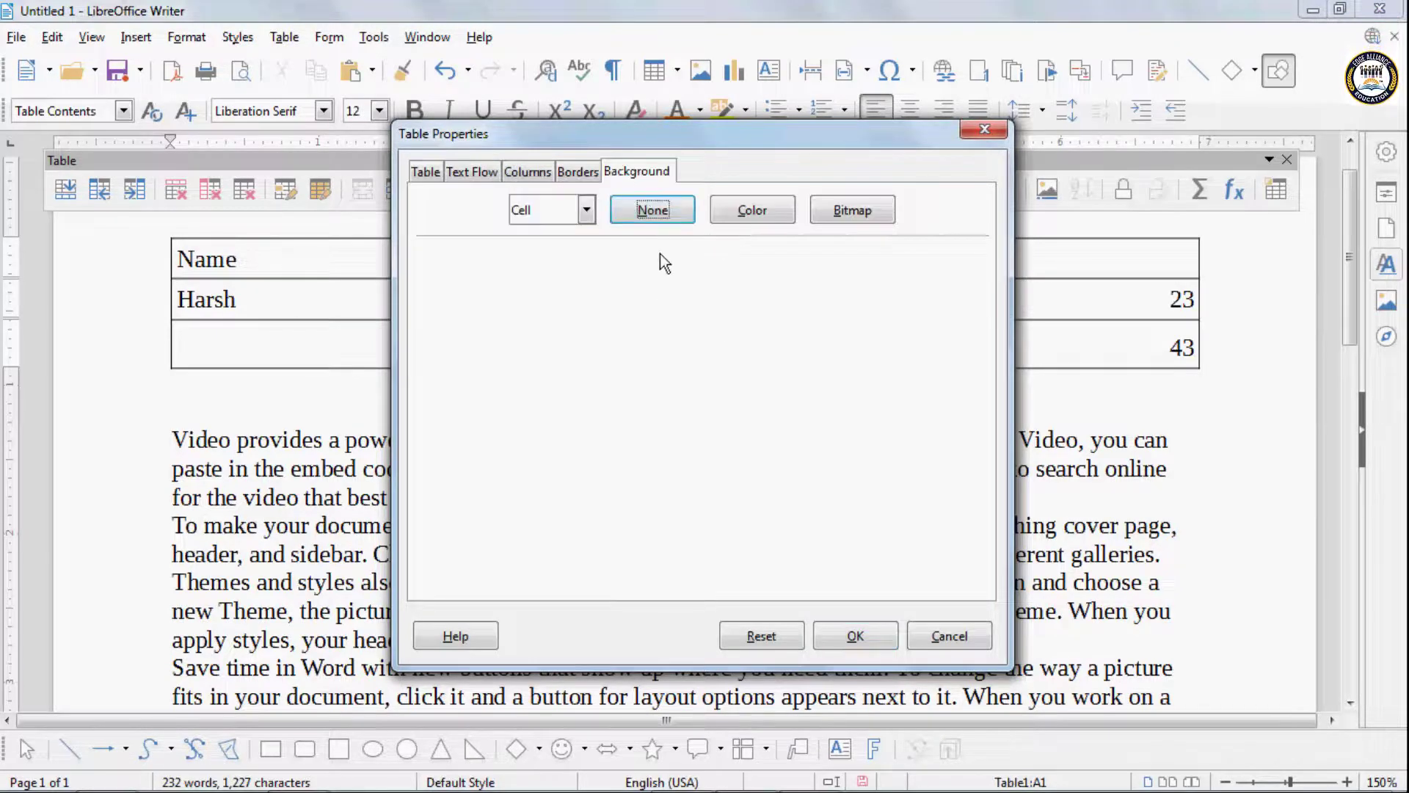
pyautogui.click(752, 210)
pyautogui.click(597, 414)
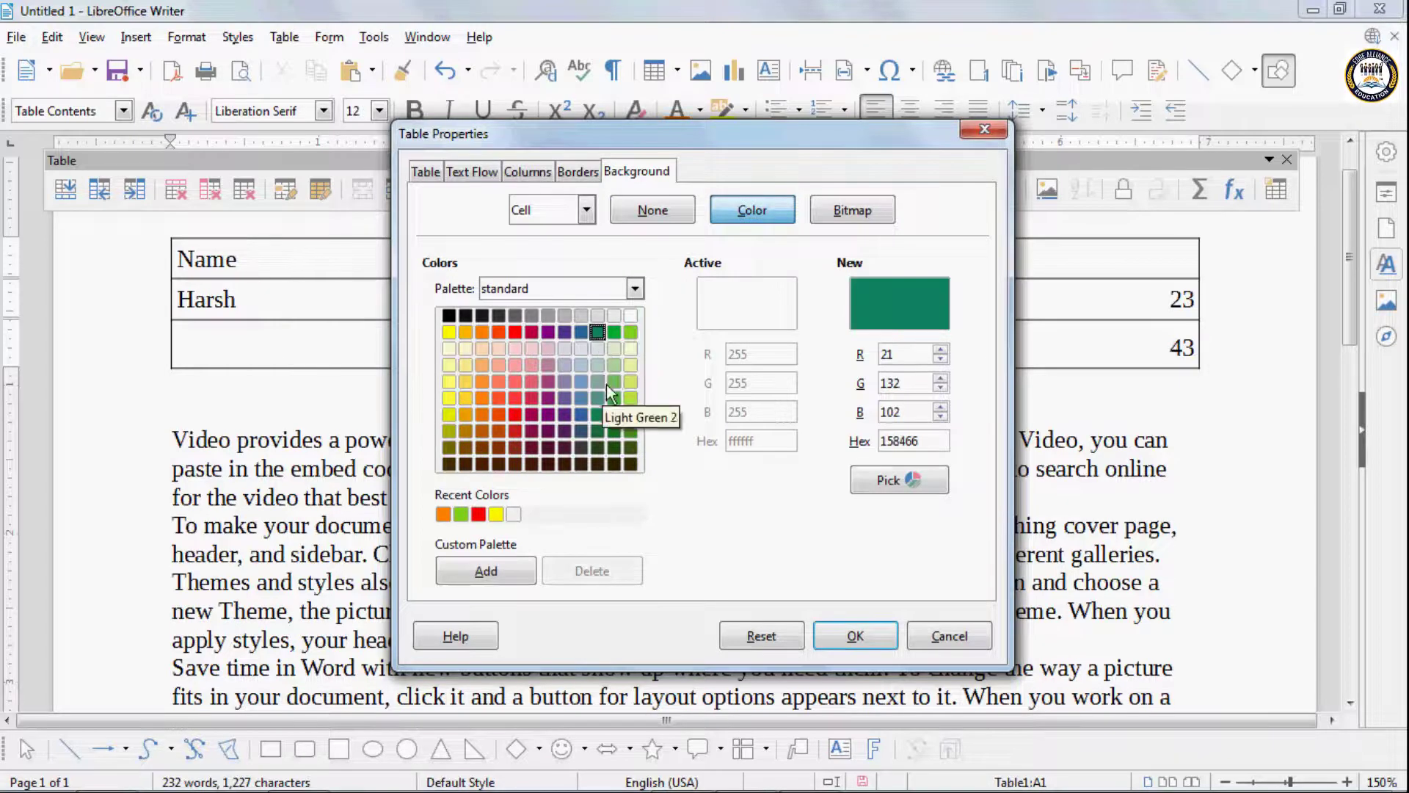
pyautogui.click(614, 431)
pyautogui.click(587, 210)
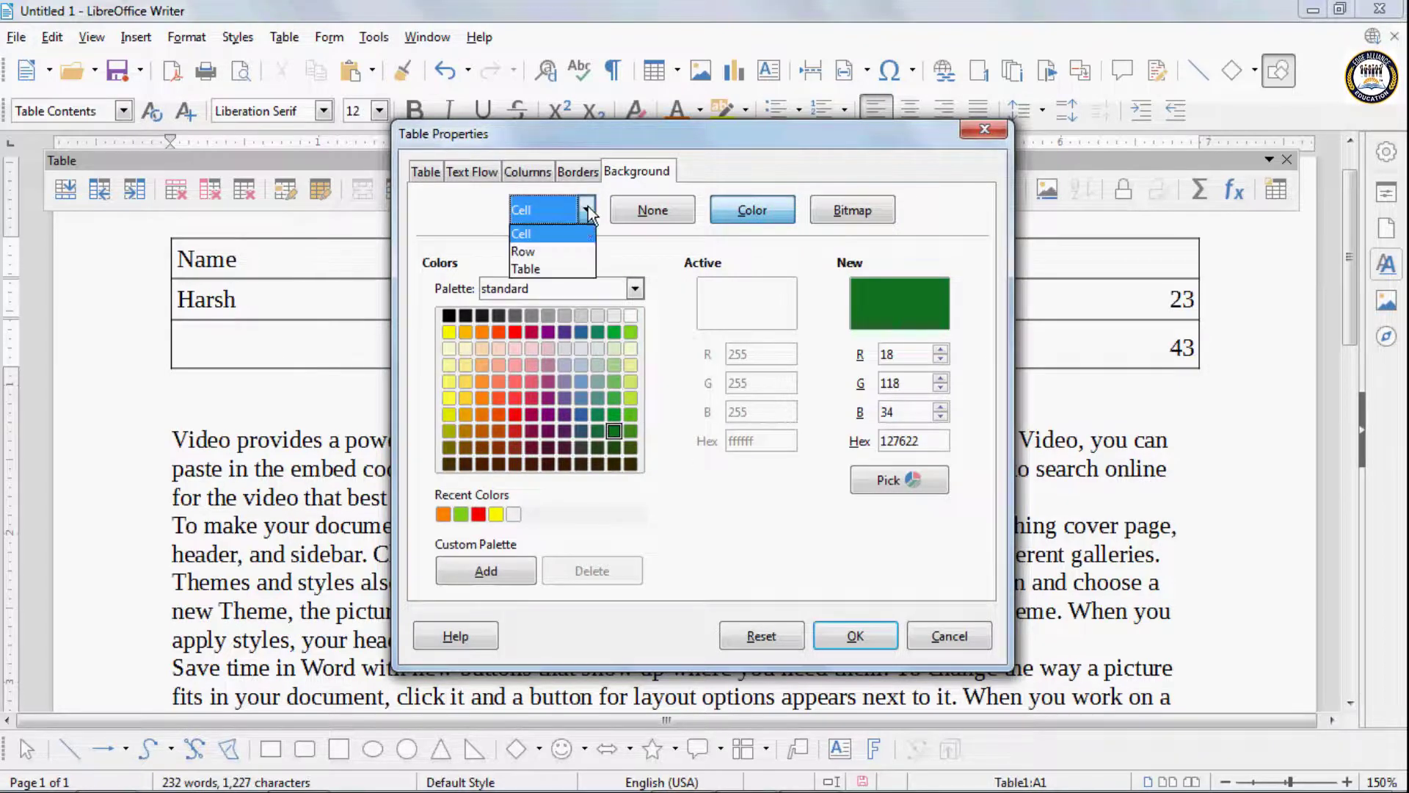
pyautogui.click(557, 266)
pyautogui.click(678, 216)
pyautogui.click(753, 210)
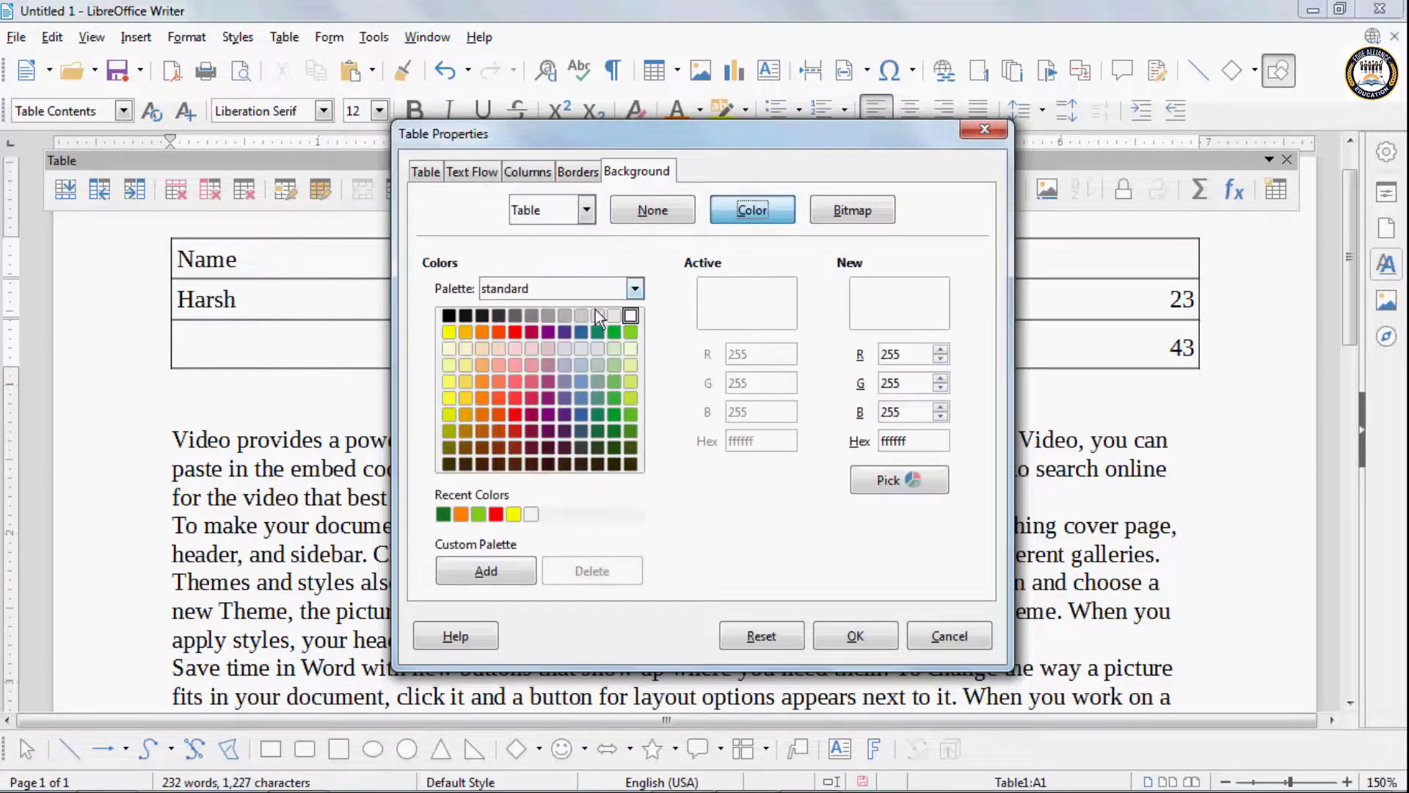
pyautogui.click(565, 332)
pyautogui.click(855, 636)
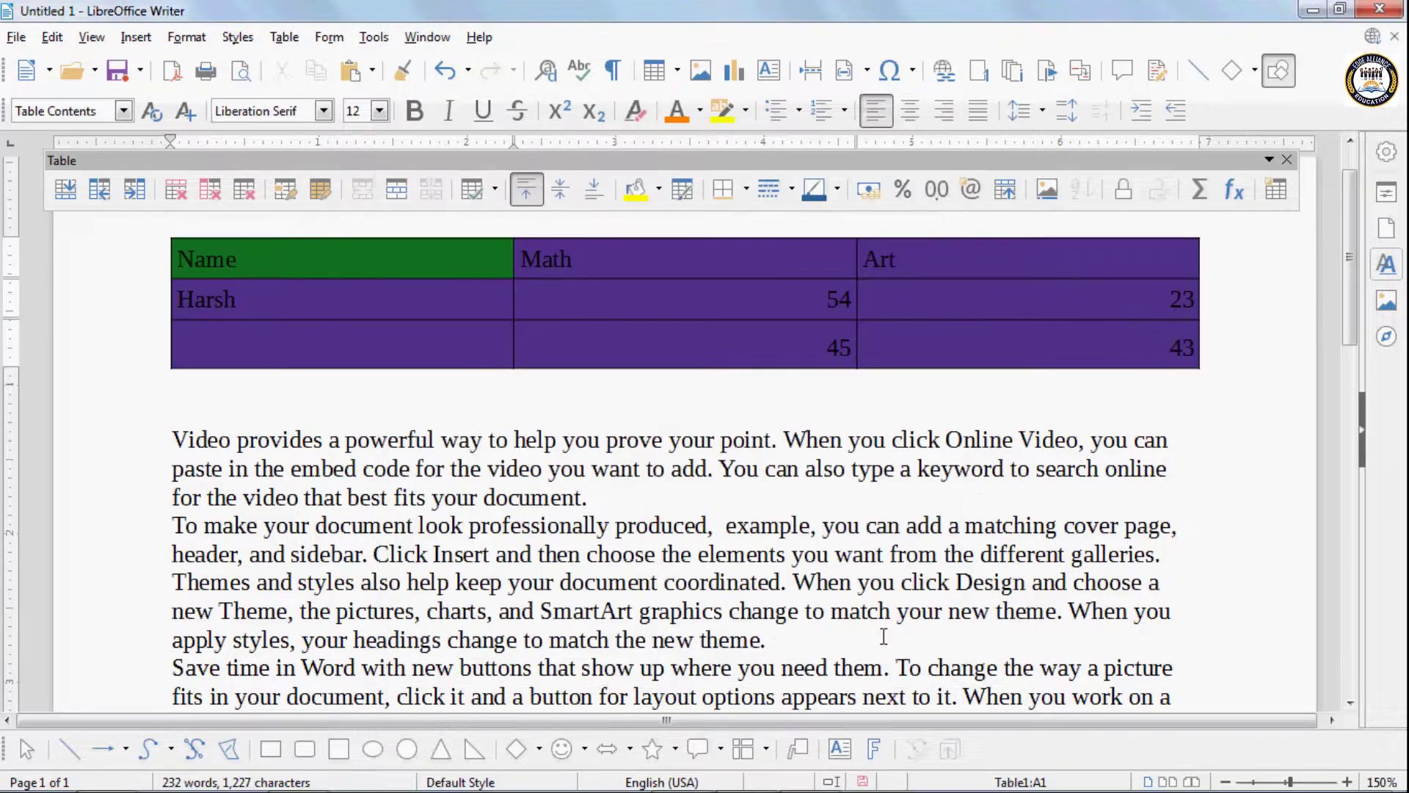
pyautogui.hotkey('ctrl', 'z')
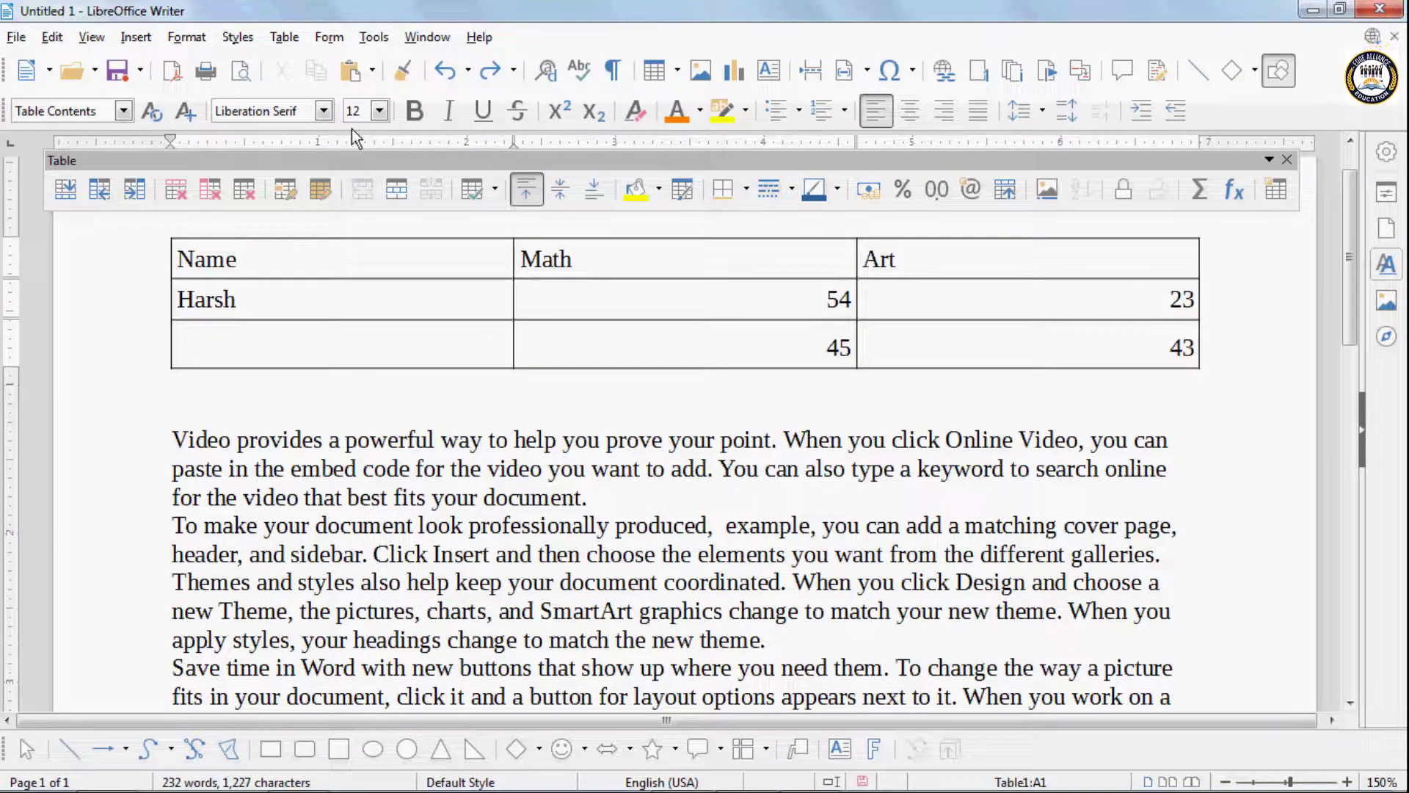
# - Examine the table's border settings in its properties and return to the blank line below the table
pyautogui.click(284, 37)
pyautogui.click(380, 558)
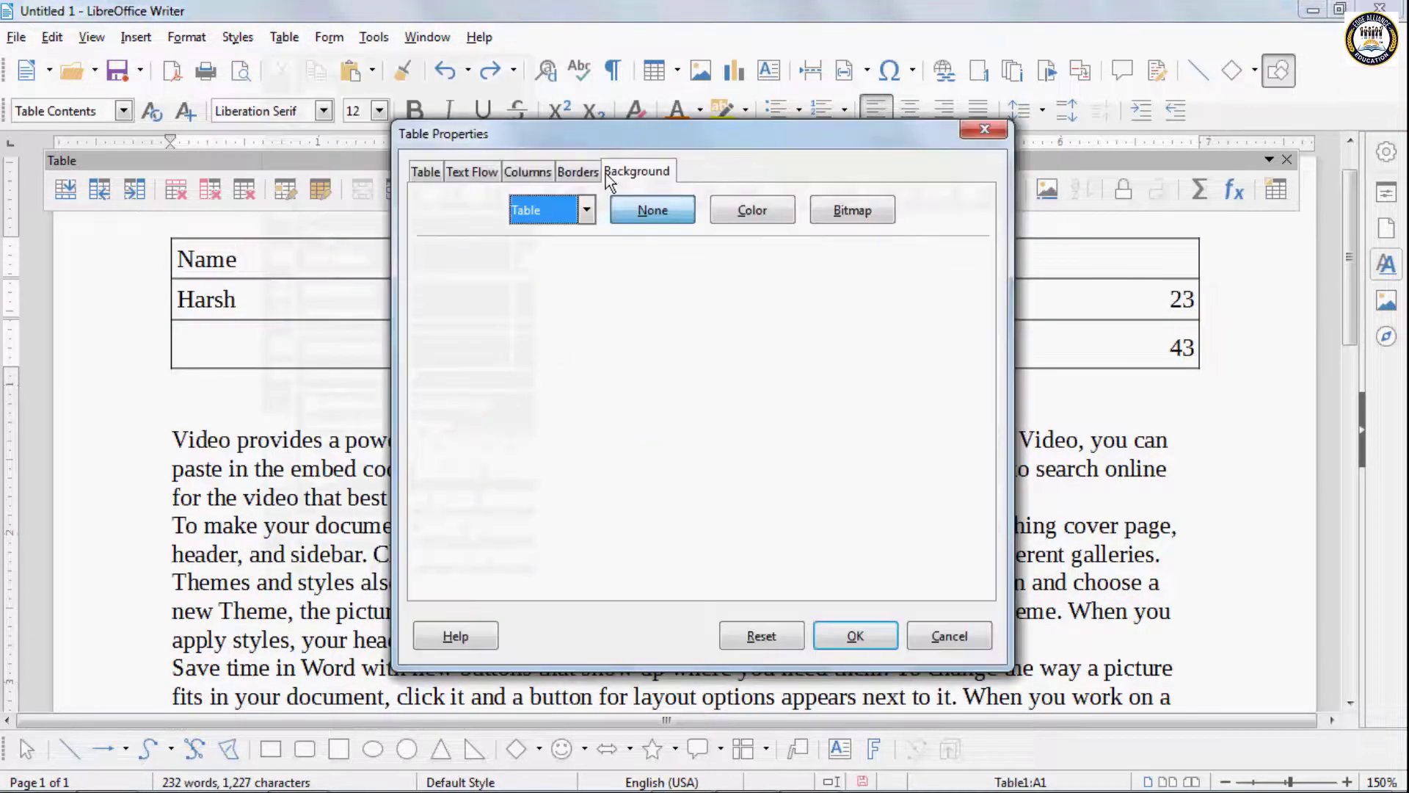
pyautogui.click(578, 172)
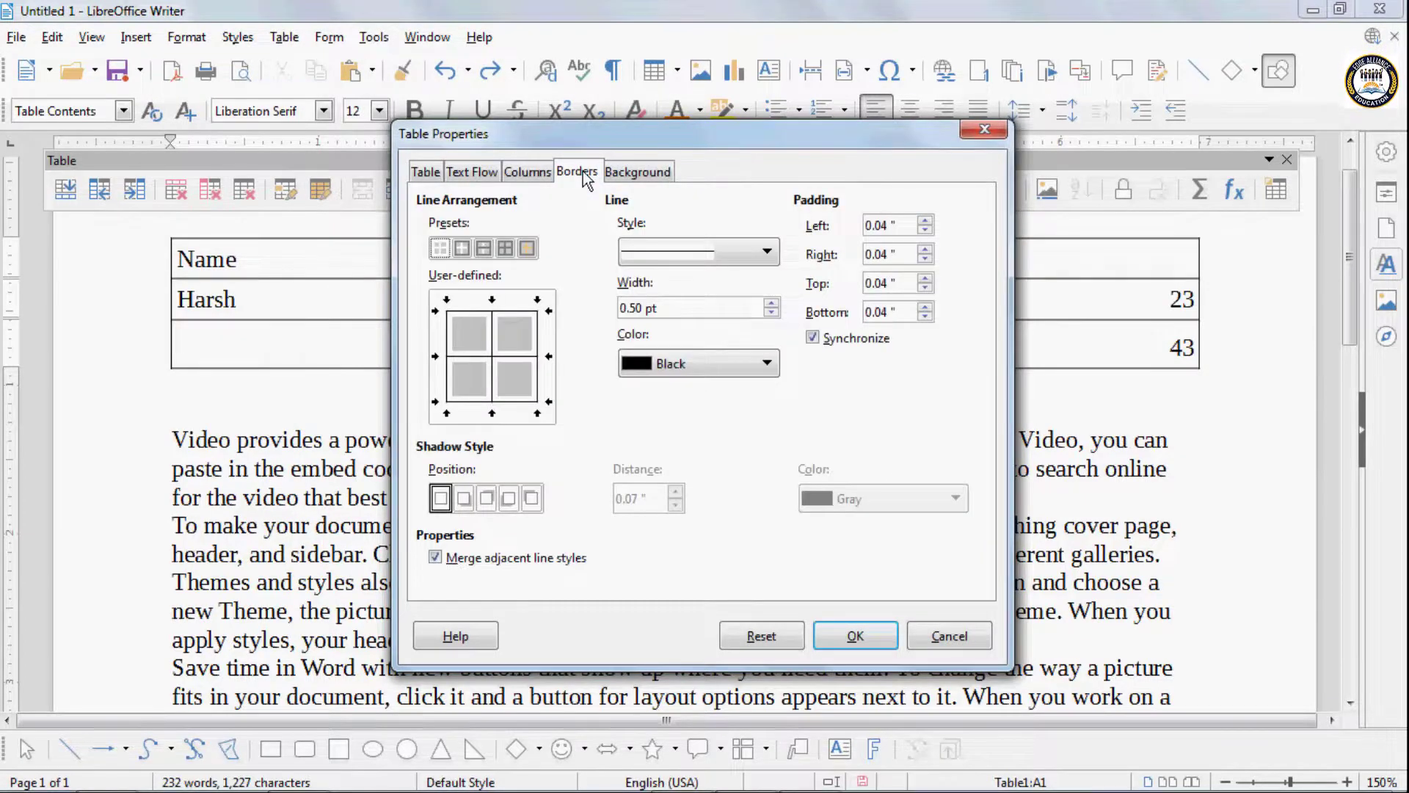
pyautogui.click(981, 132)
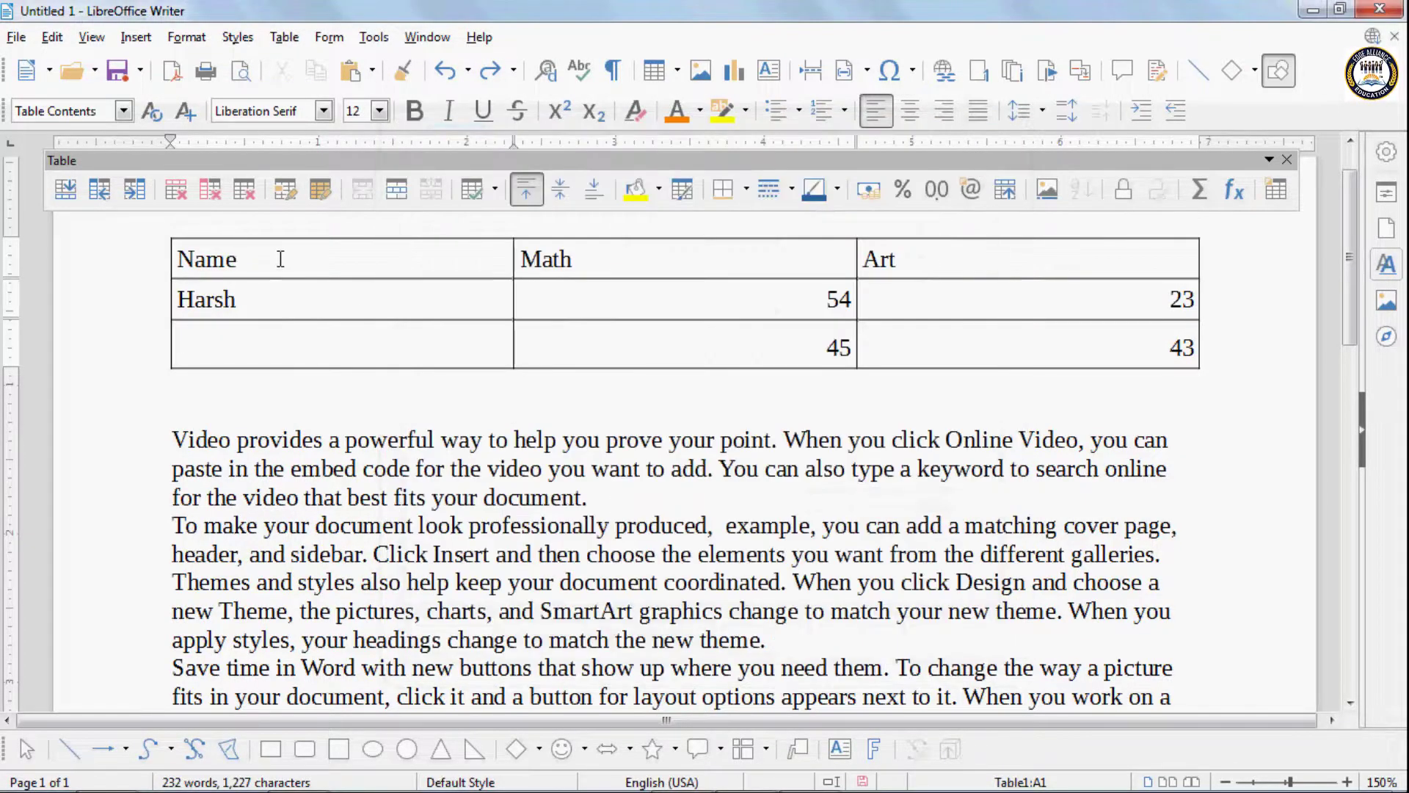
pyautogui.click(321, 397)
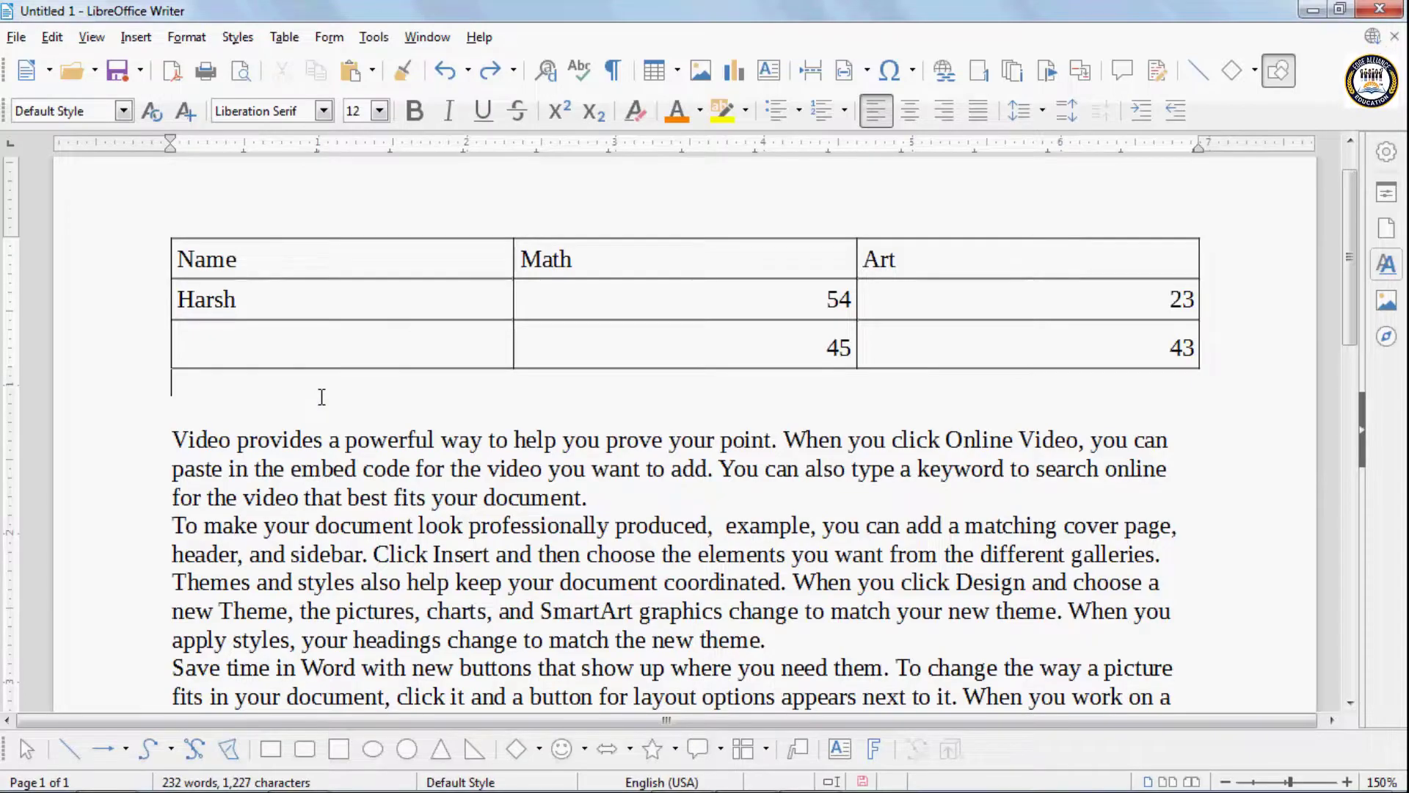